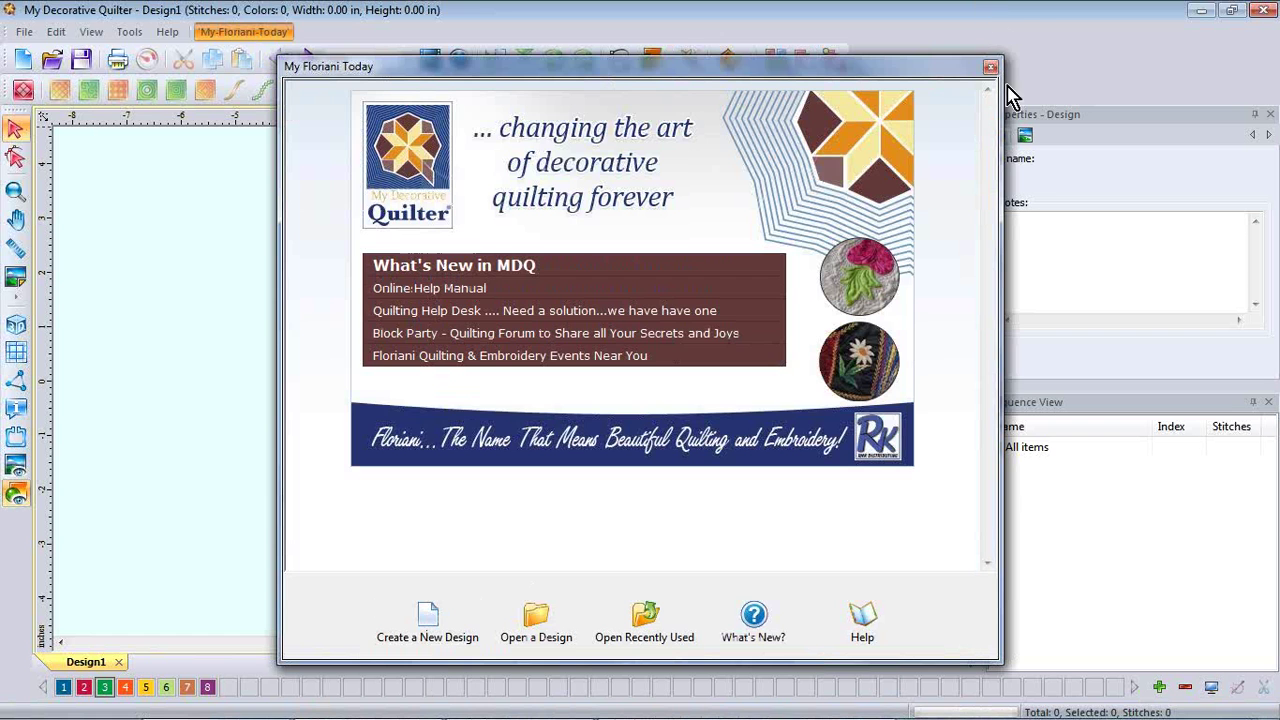
Close the welcome window, show the design grid, and load the blue and pink star block image as the backdrop.
left_click(991, 68)
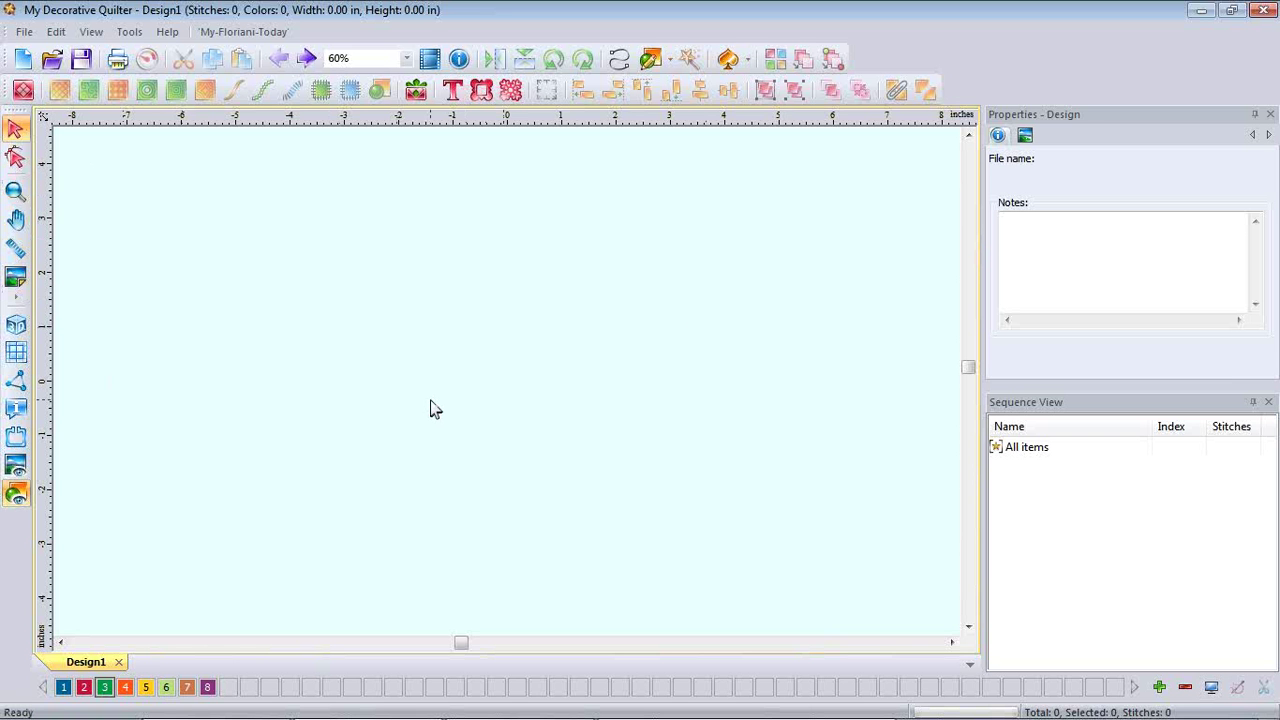
right_click(375, 121)
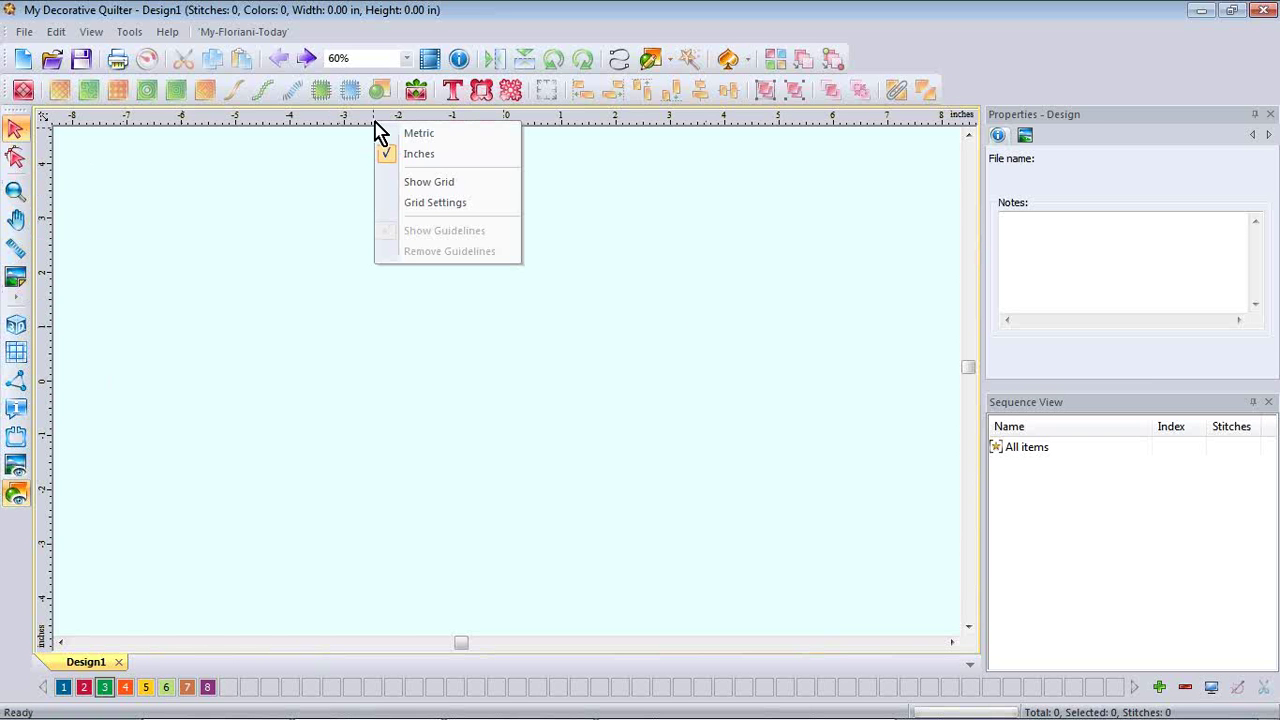
left_click(441, 186)
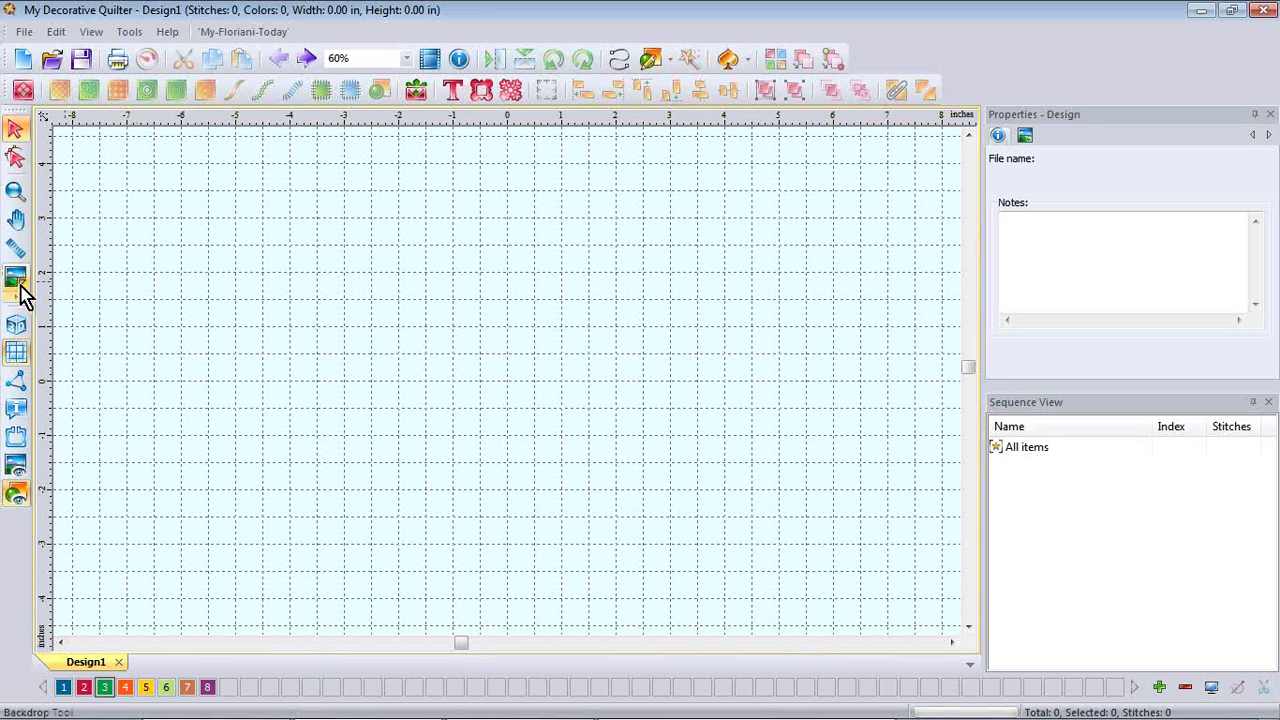
left_click(14, 283)
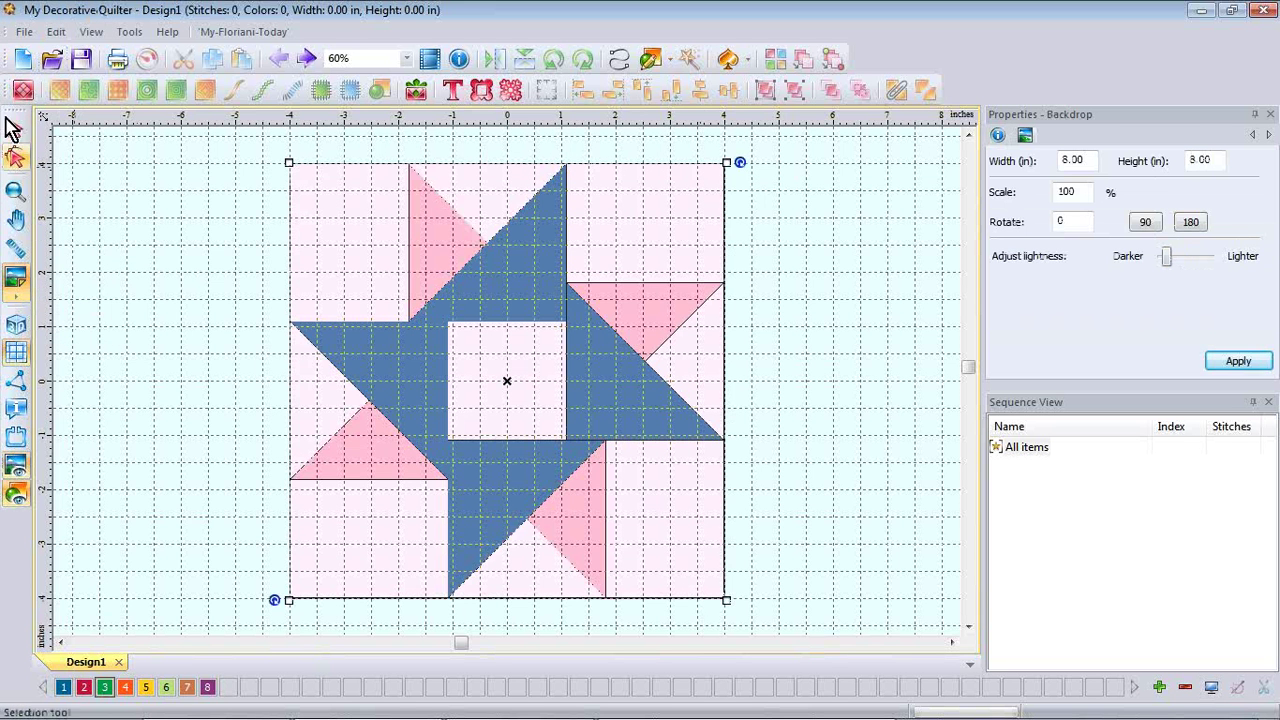
Create a new design and load the square-in-square-block image as its backdrop.
left_click(24, 59)
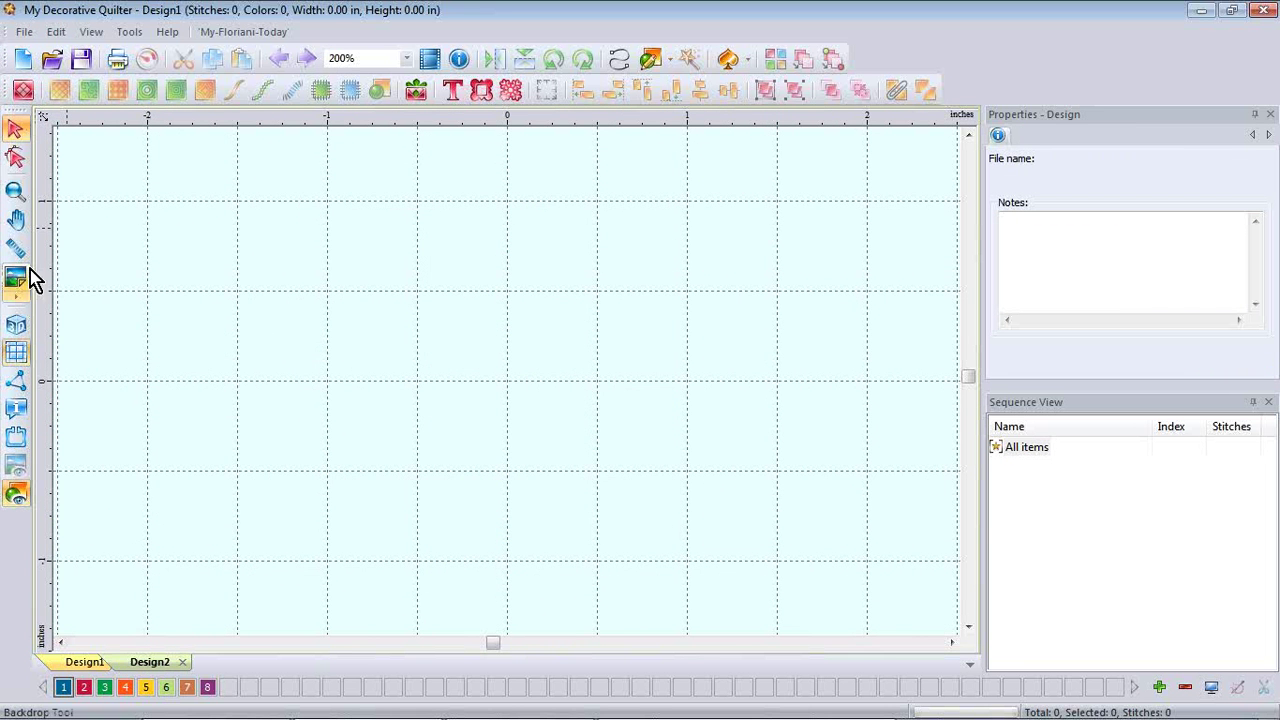
left_click(17, 281)
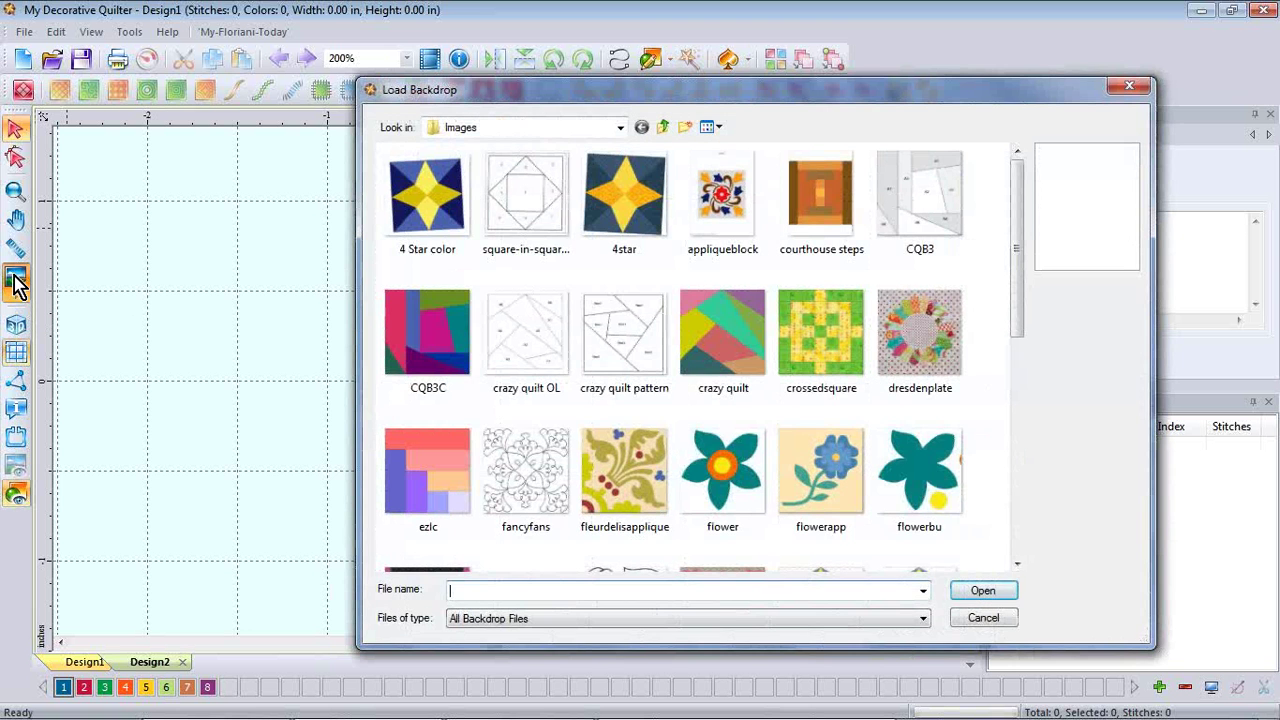
left_click(530, 197)
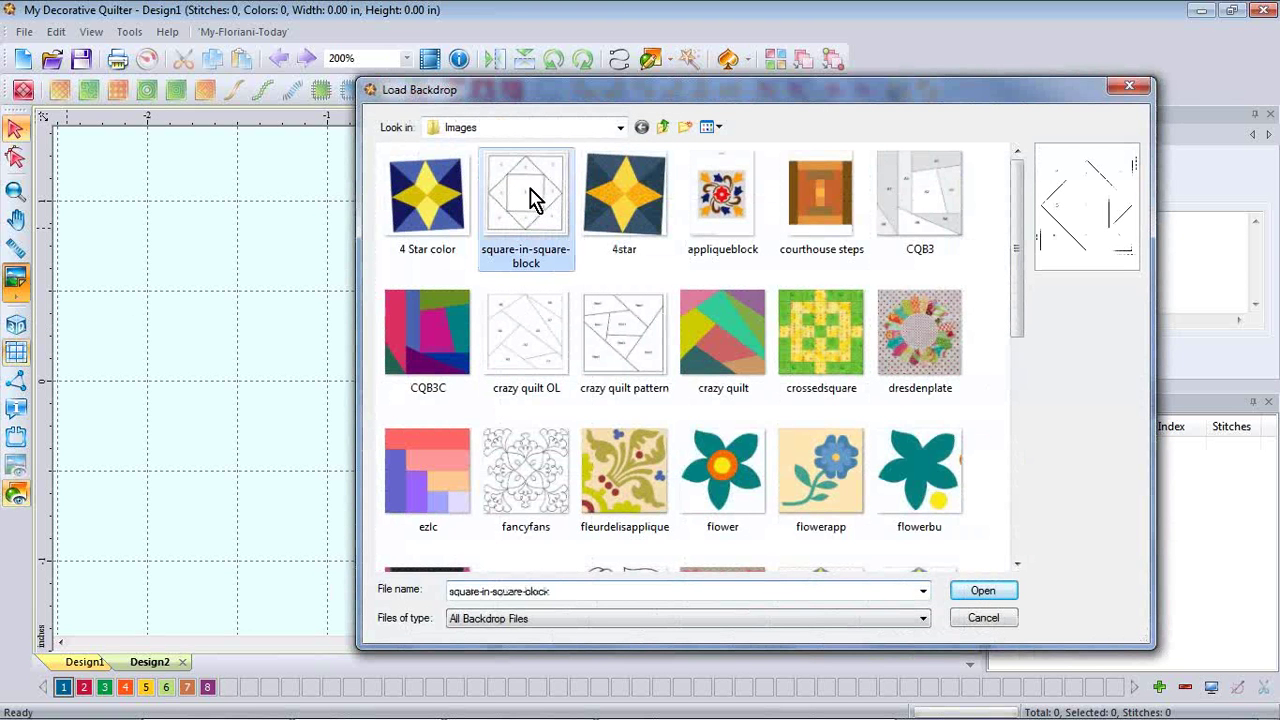
left_click(984, 591)
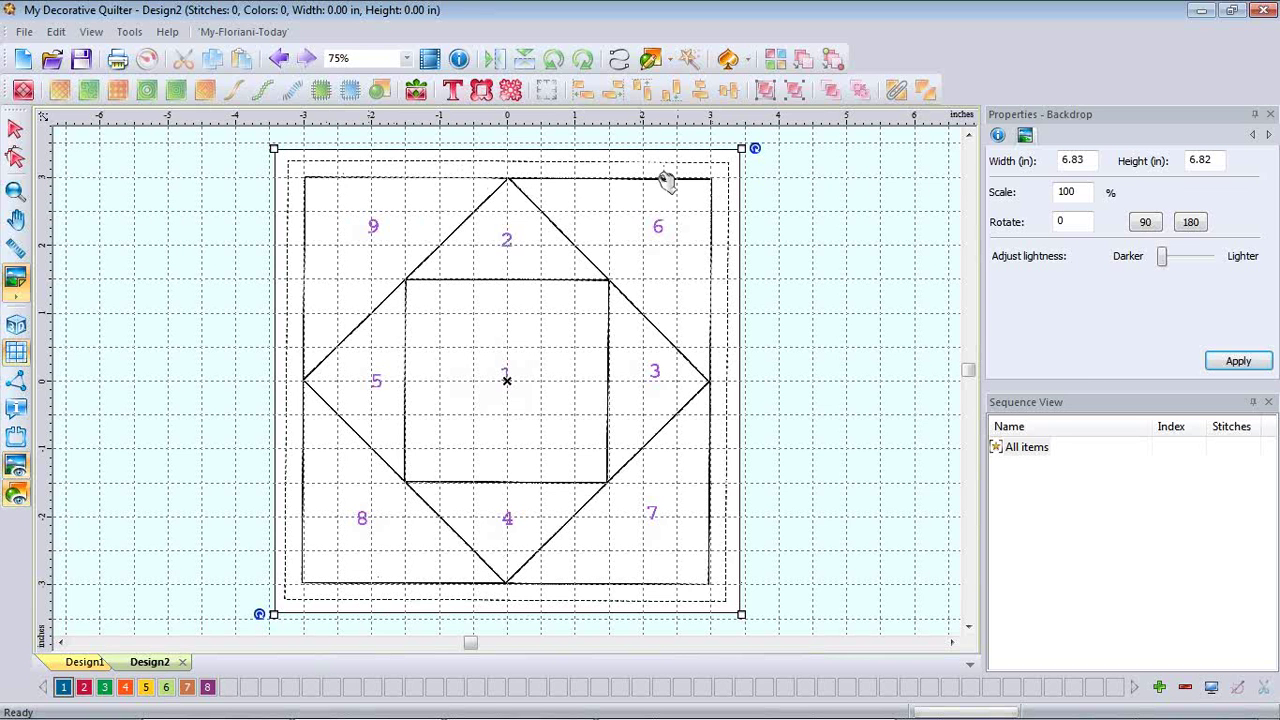
Straighten the backdrop by defining its horizon along the block's upper edge from corner to corner, and hide the grid.
left_click(17, 298)
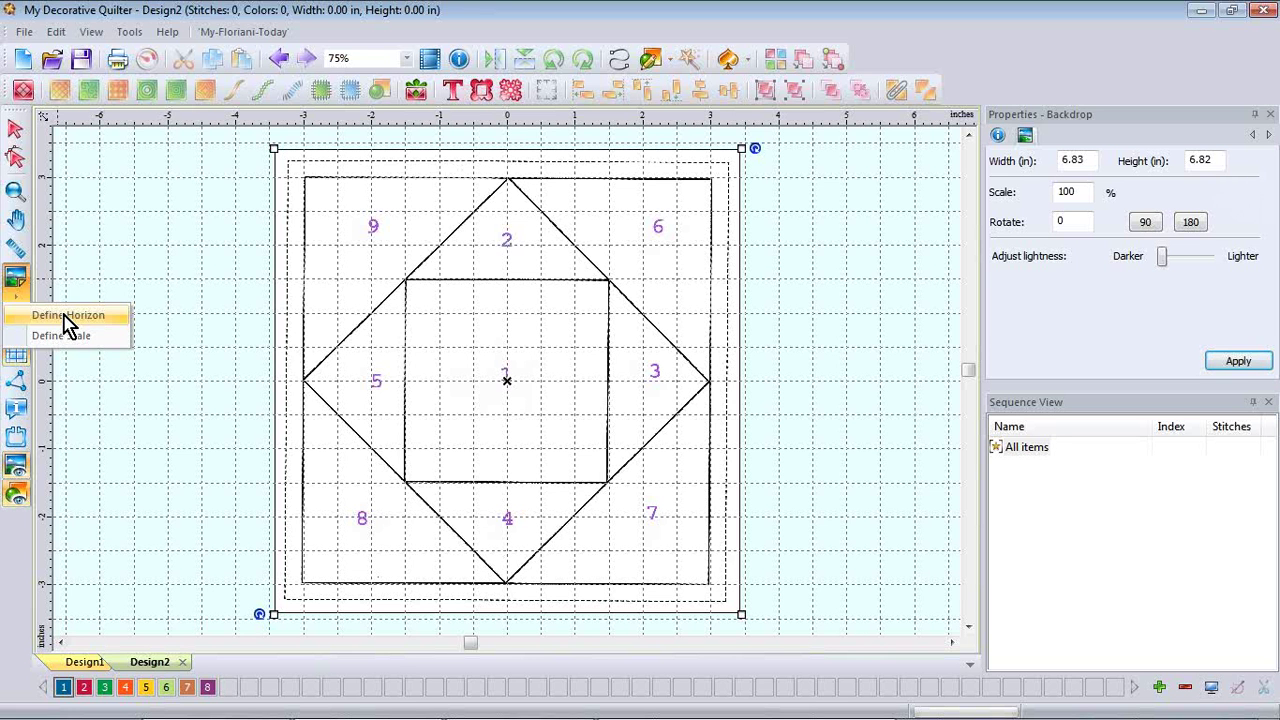
left_click(66, 316)
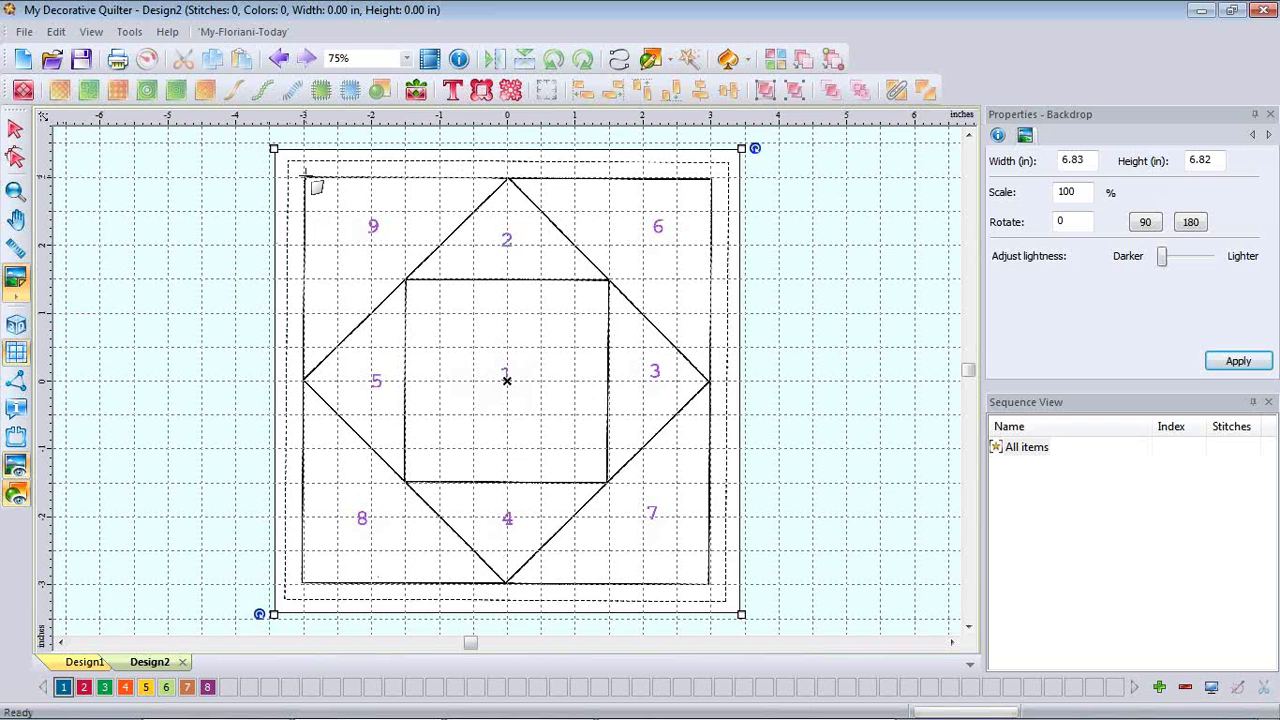
scroll(305, 176, "up", 1)
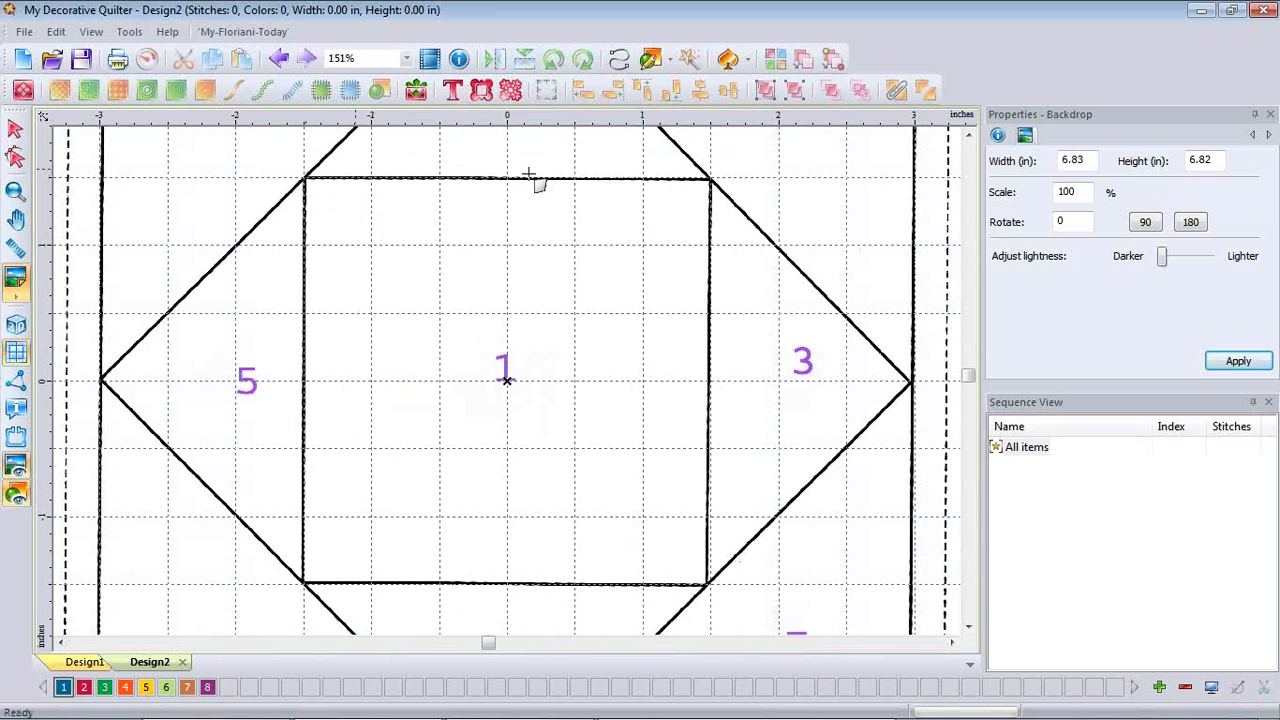
left_click(969, 133)
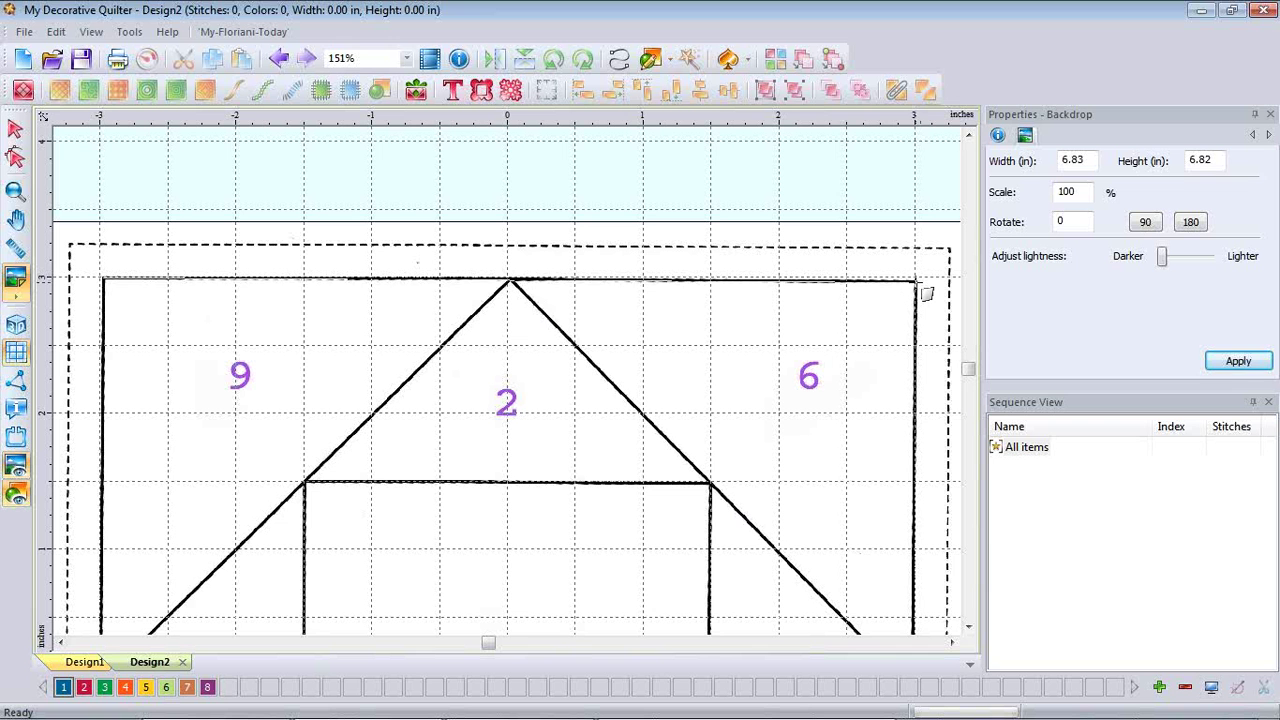
left_click(917, 281)
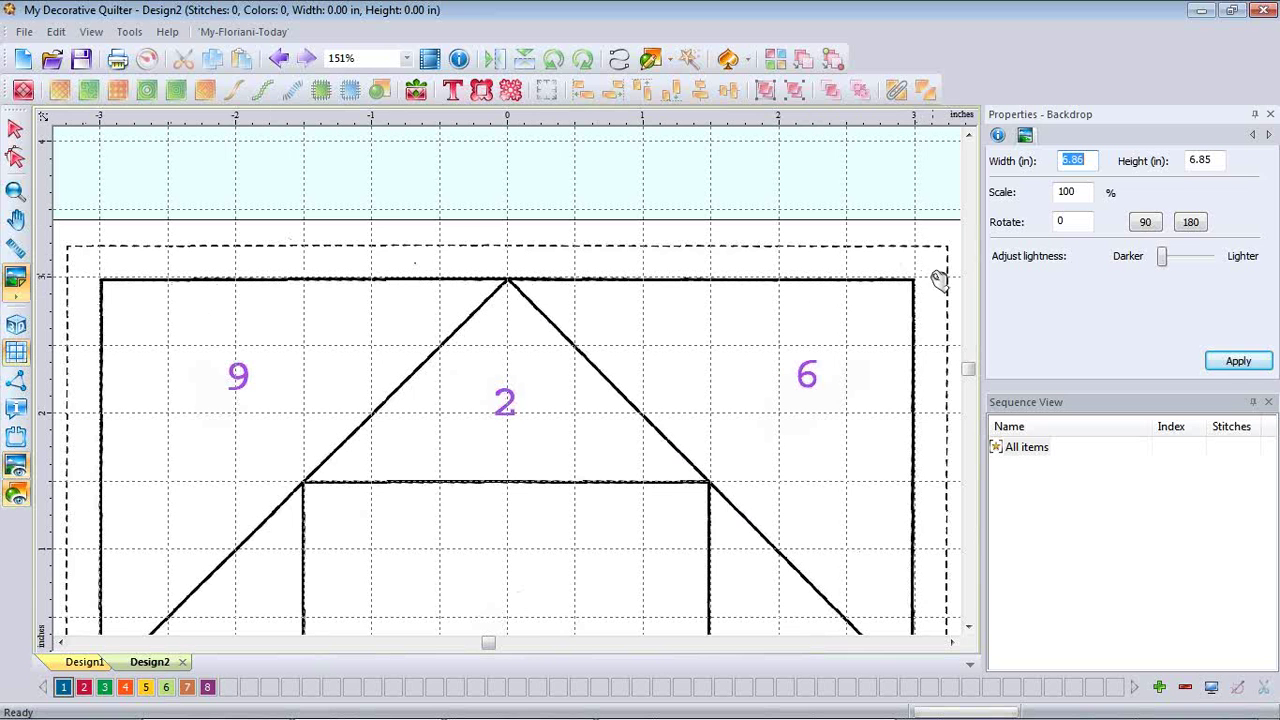
left_click(17, 356)
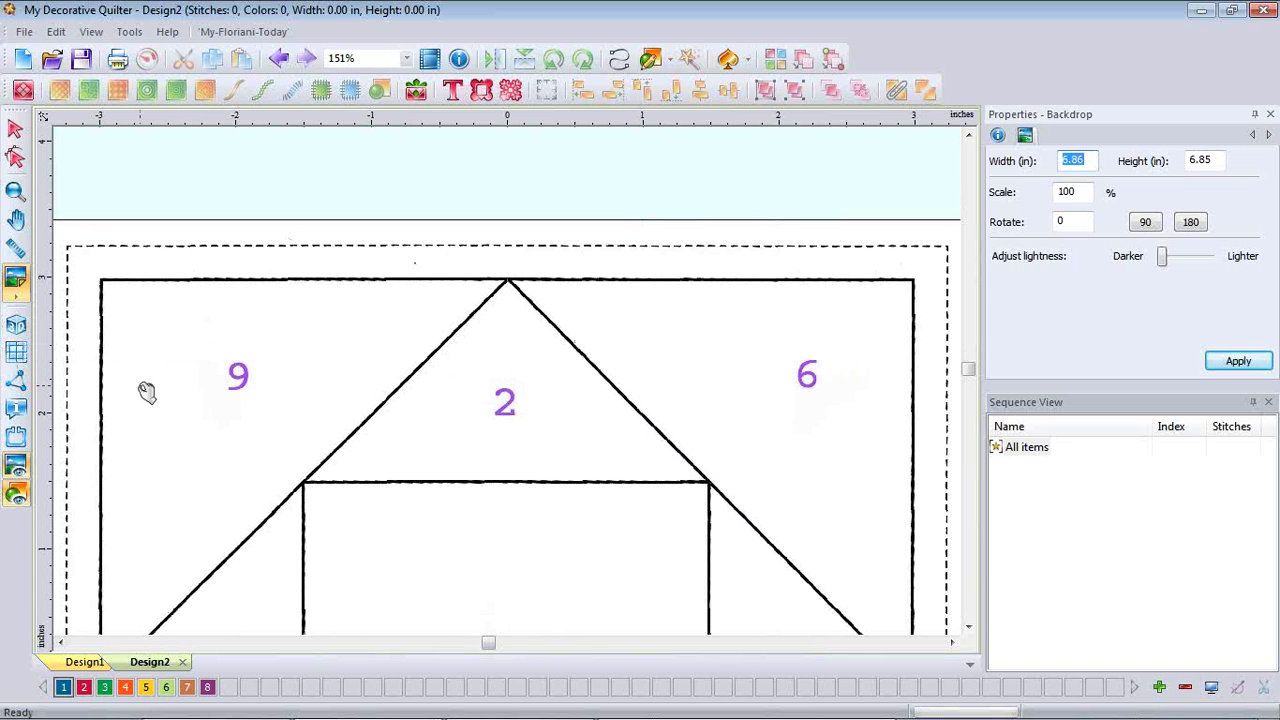
Define the backdrop scale across the block's full width, between the outer corners of pieces 5 and 3, with a requested length of 7.5 in.
left_click(13, 295)
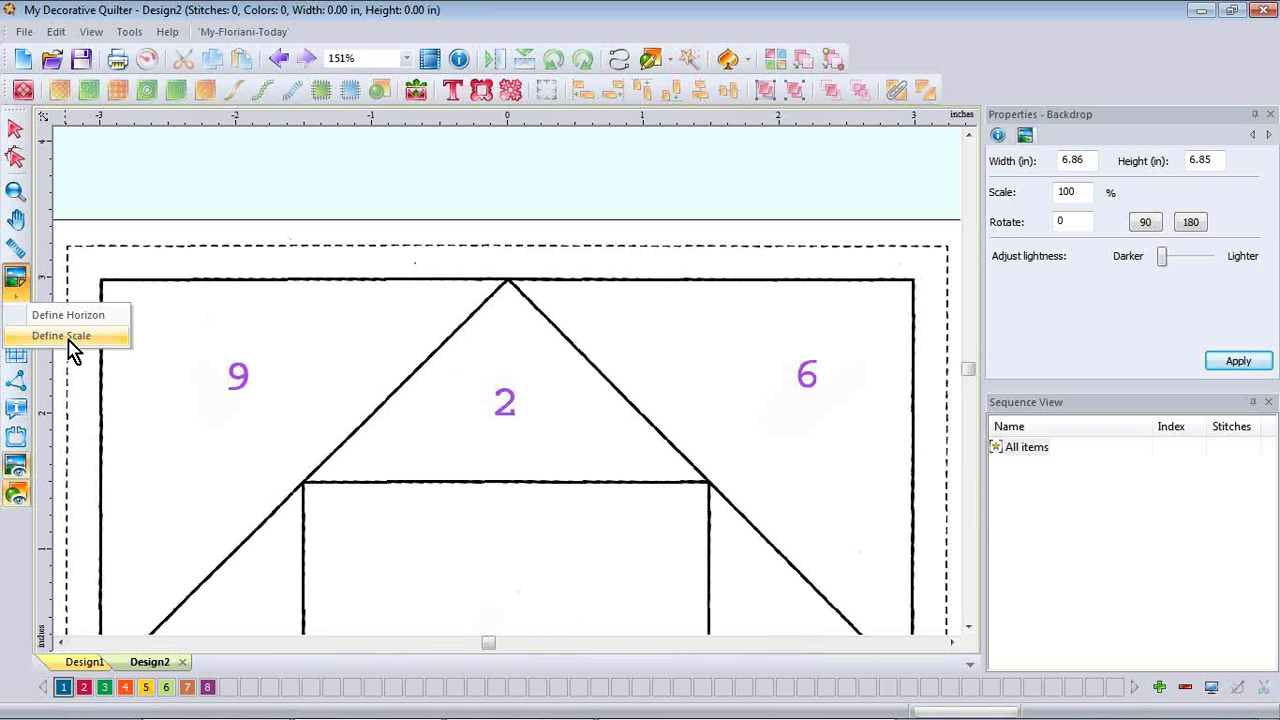
left_click(70, 337)
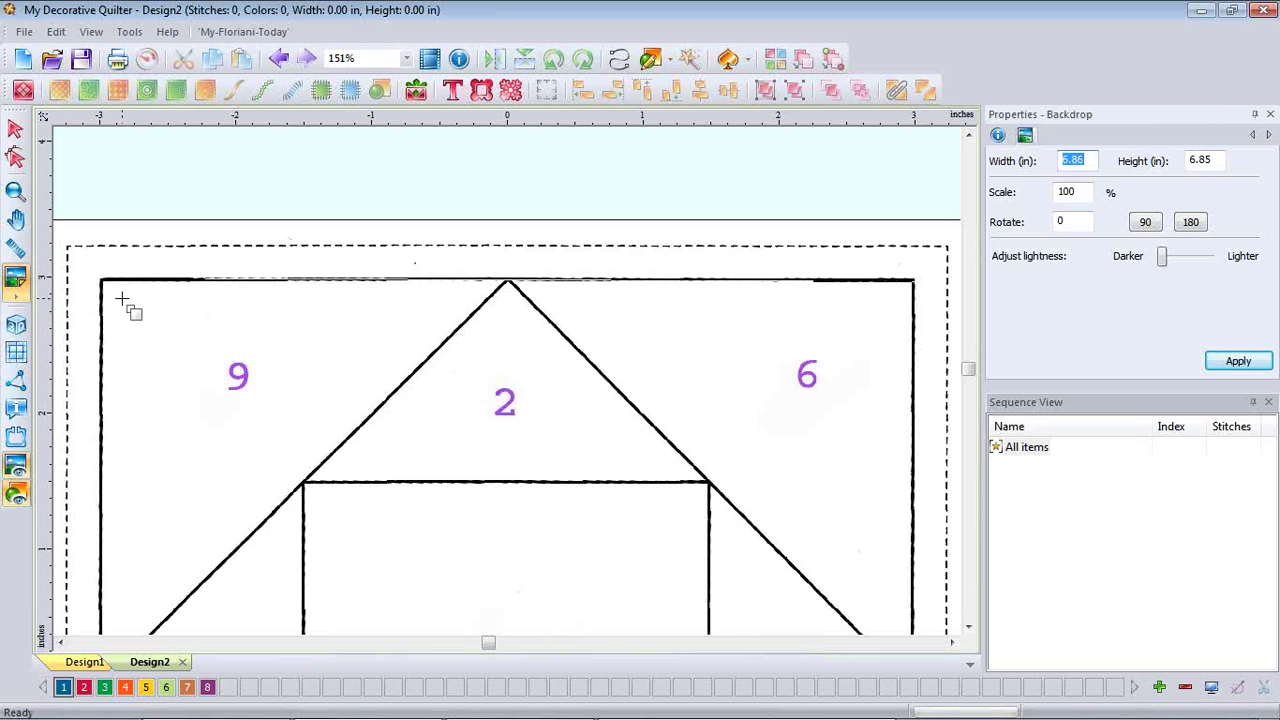
left_click(968, 375)
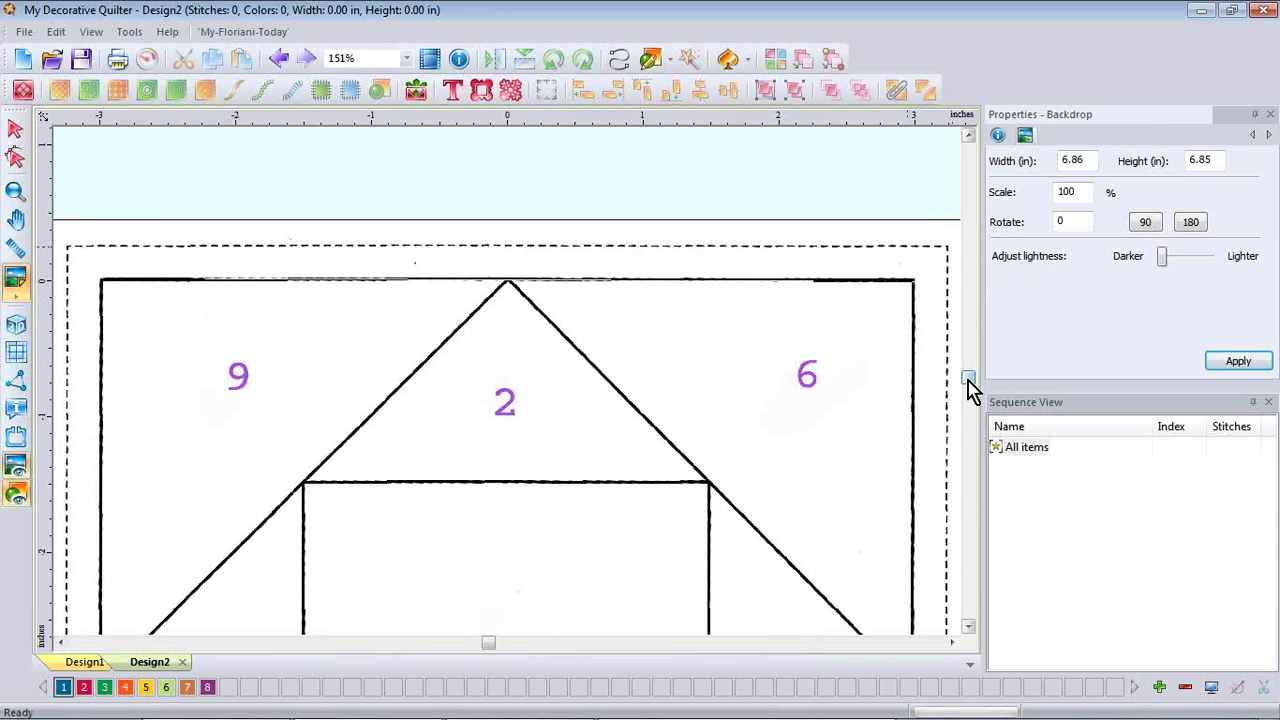
scroll(969, 389, "down", 5)
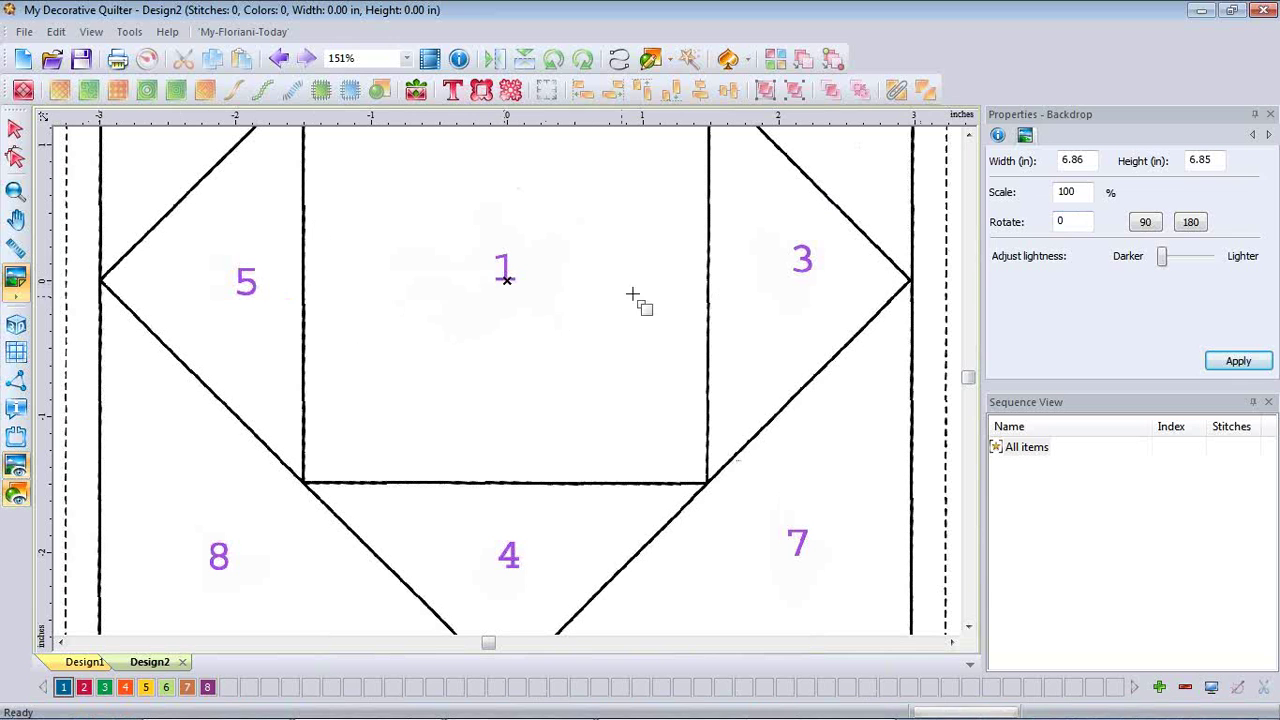
left_click(912, 281)
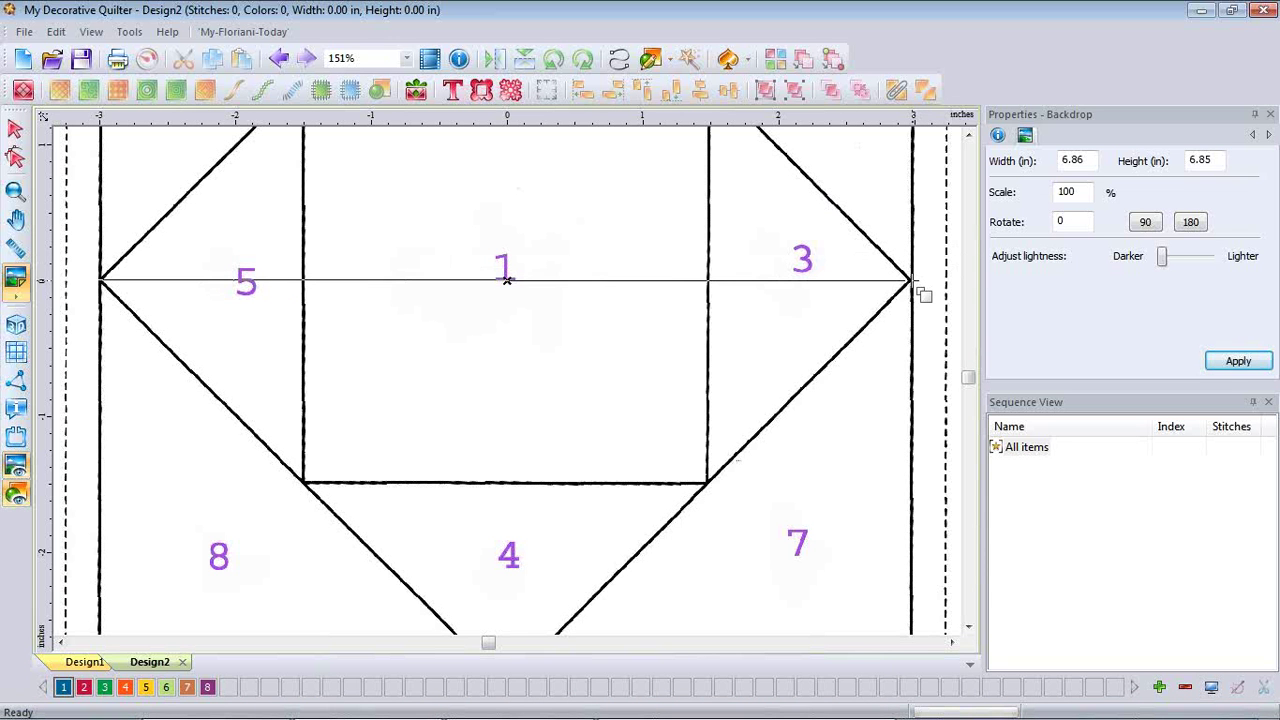
left_click(912, 281)
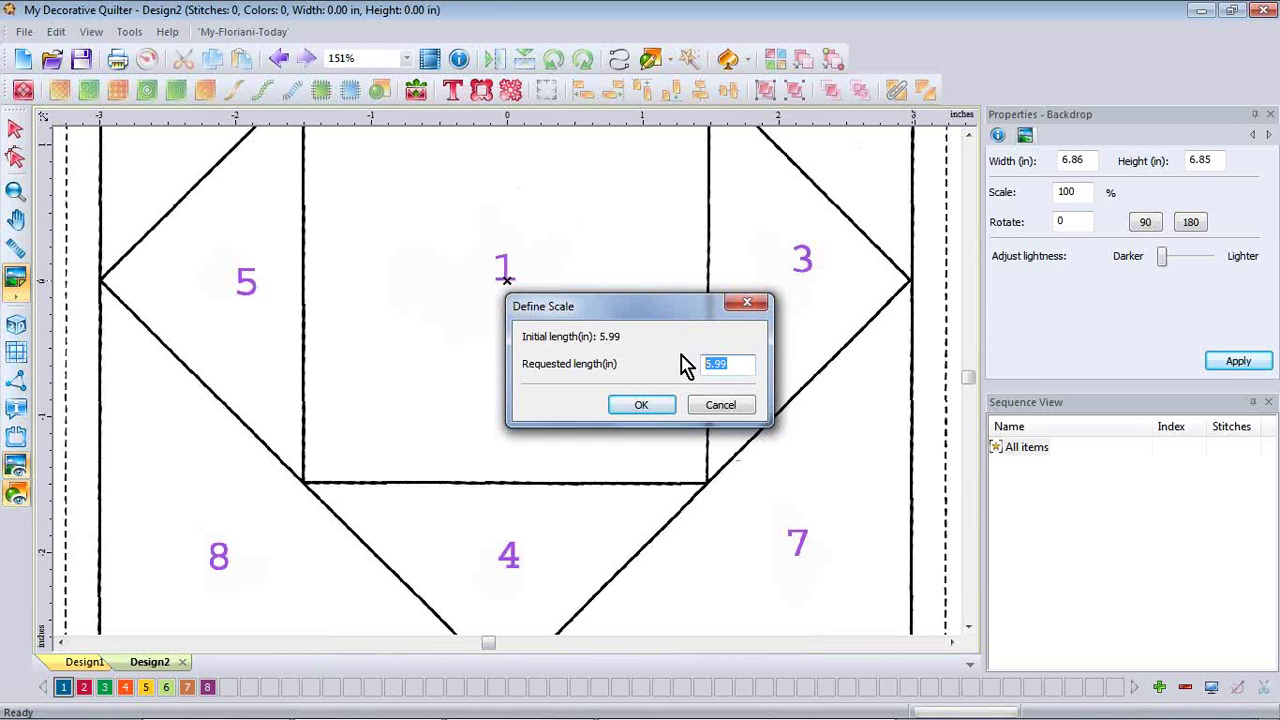
type("7.5")
left_click(640, 404)
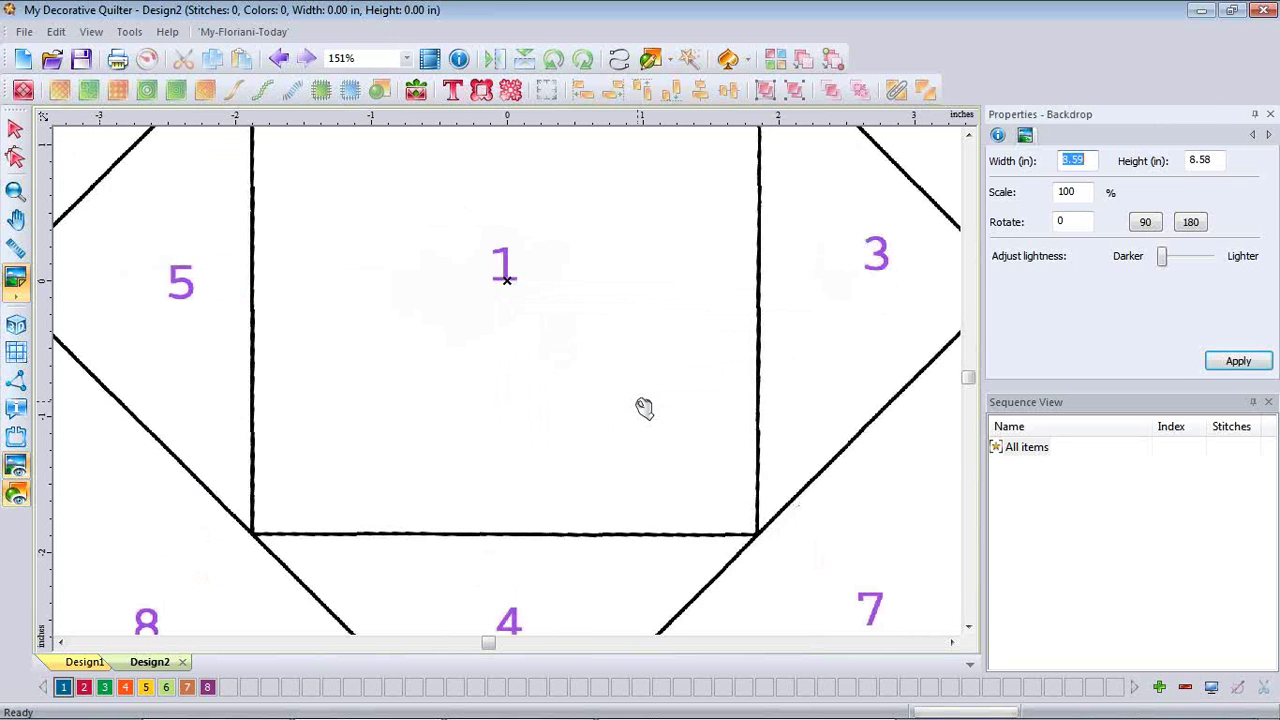
Trace the central square, piece 1, with a Rectangle artwork shape about 3.75 in on each side.
left_click(14, 198)
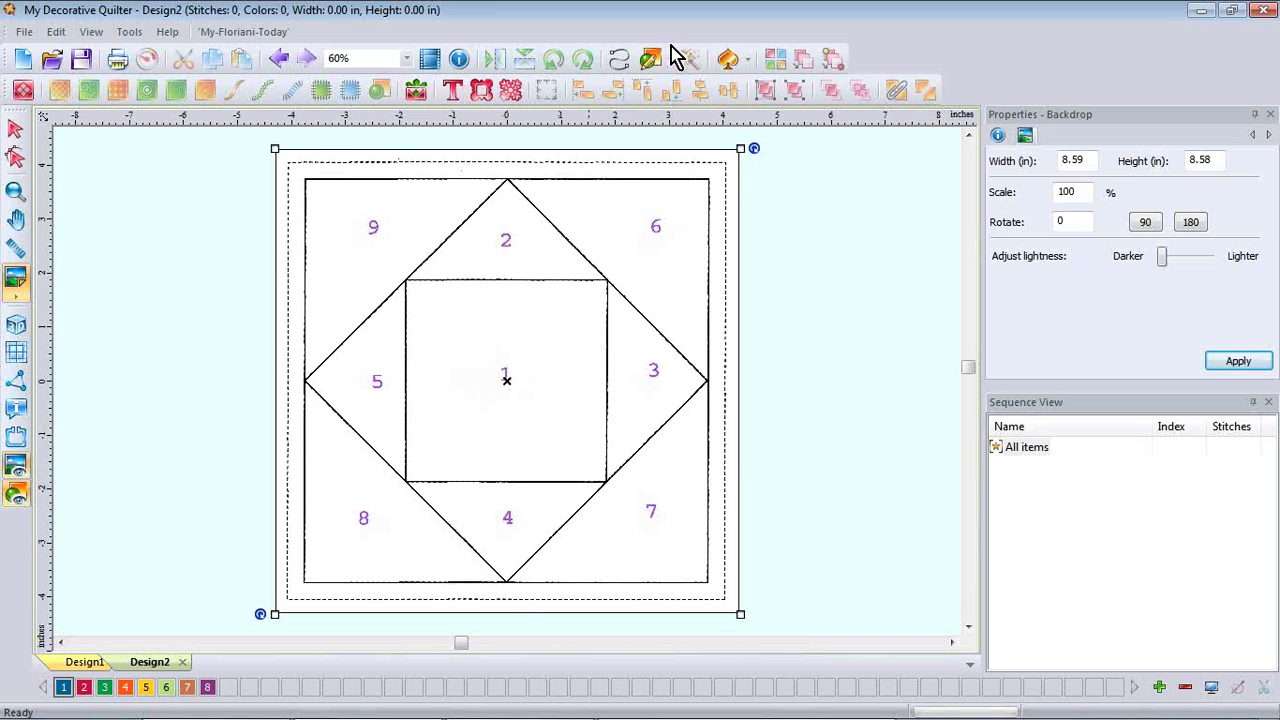
left_click(671, 60)
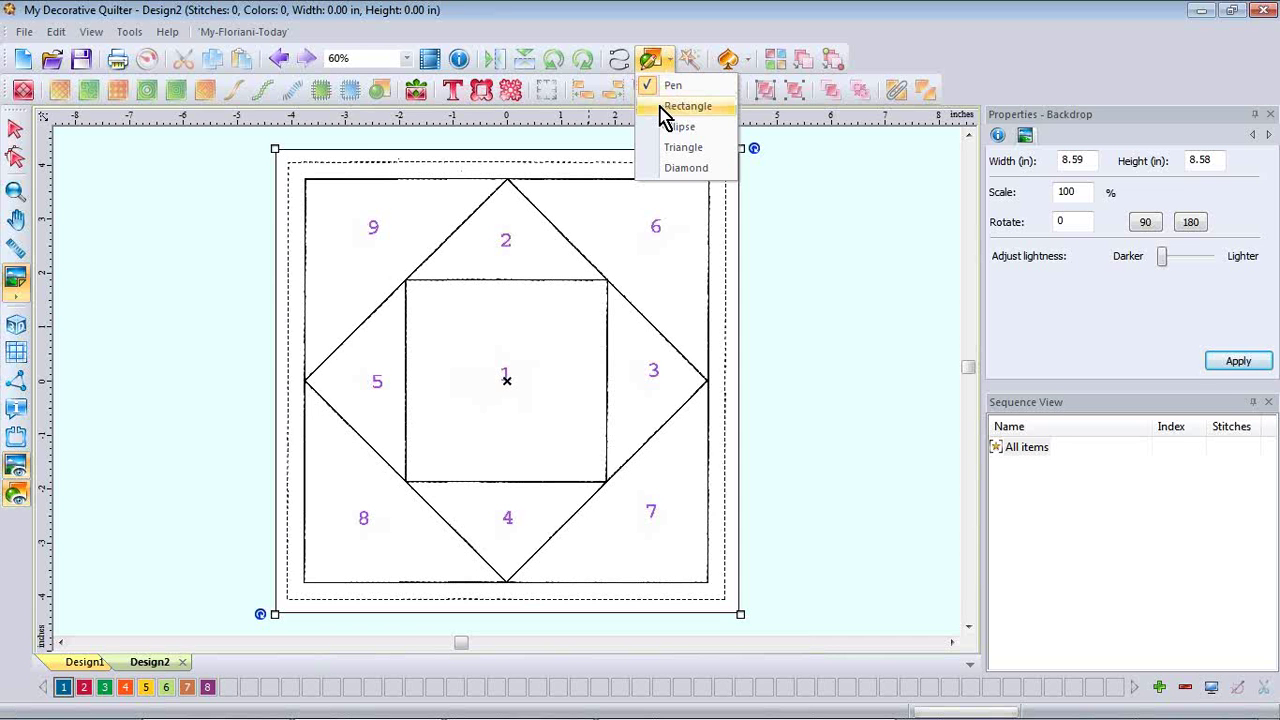
left_click(665, 108)
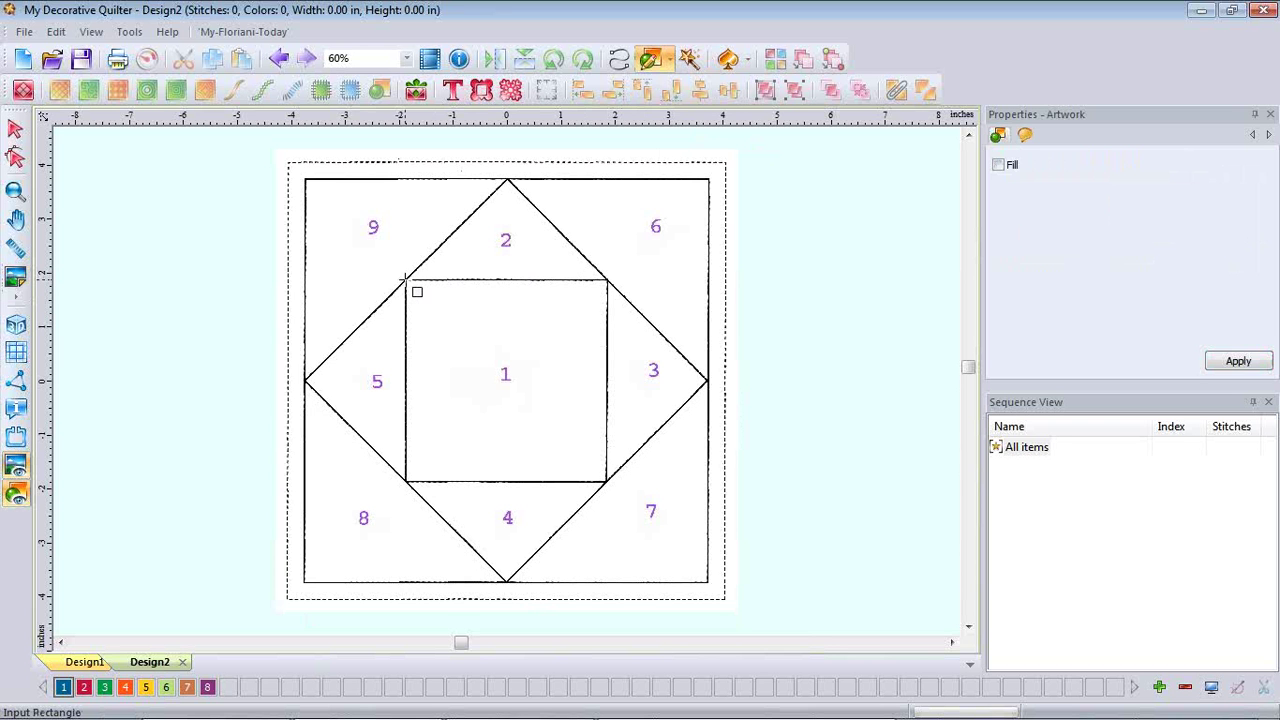
left_click_drag(405, 280, 607, 483)
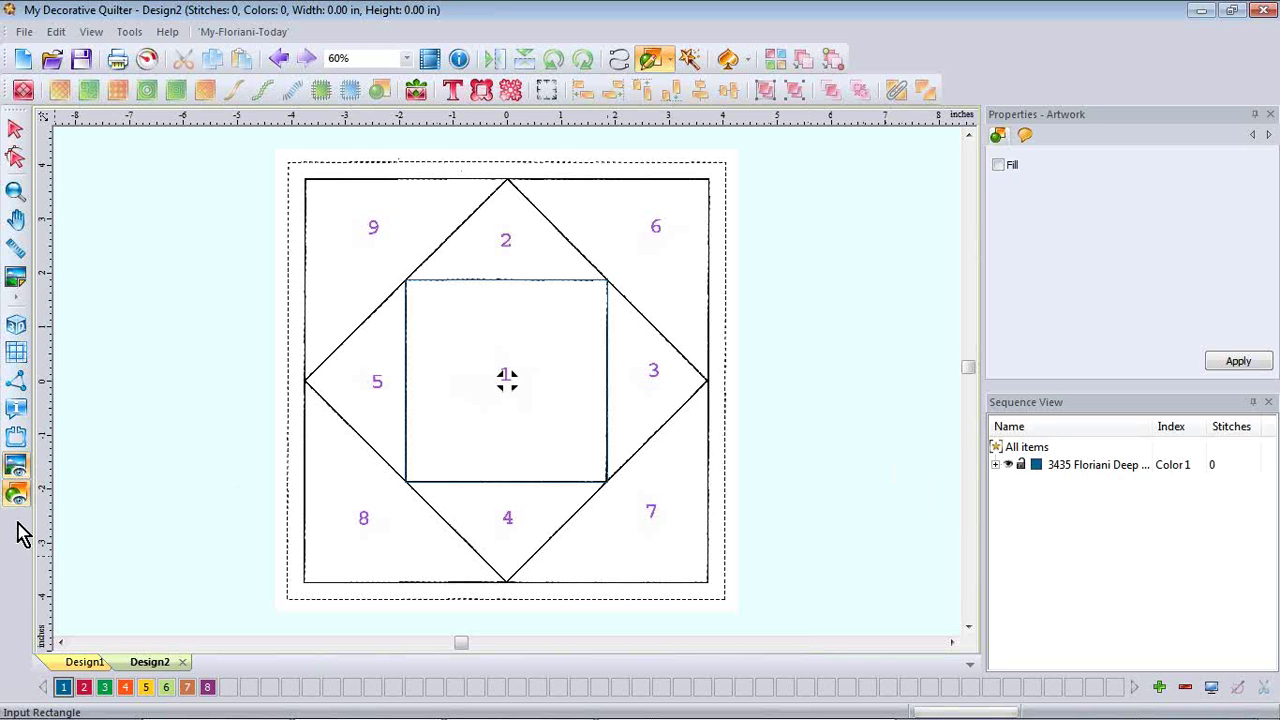
Hide the backdrop image to check the traced square on its own, and show the backdrop again.
left_click(15, 467)
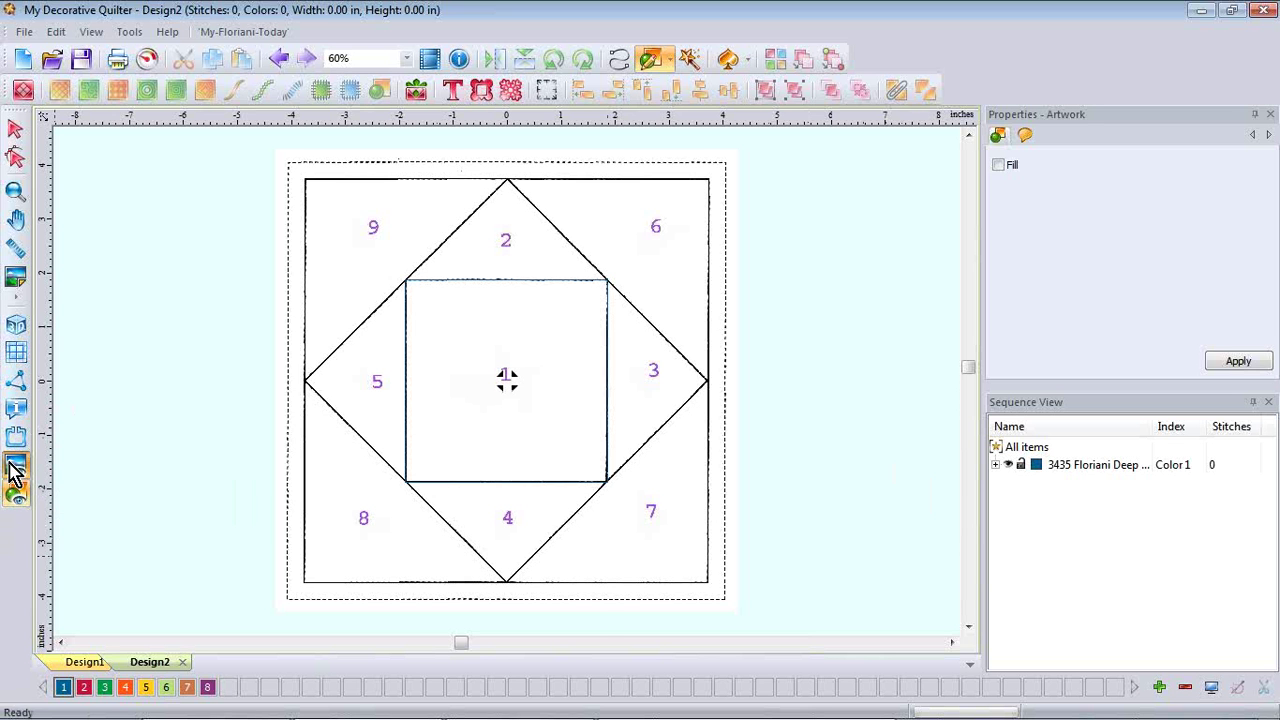
left_click(12, 468)
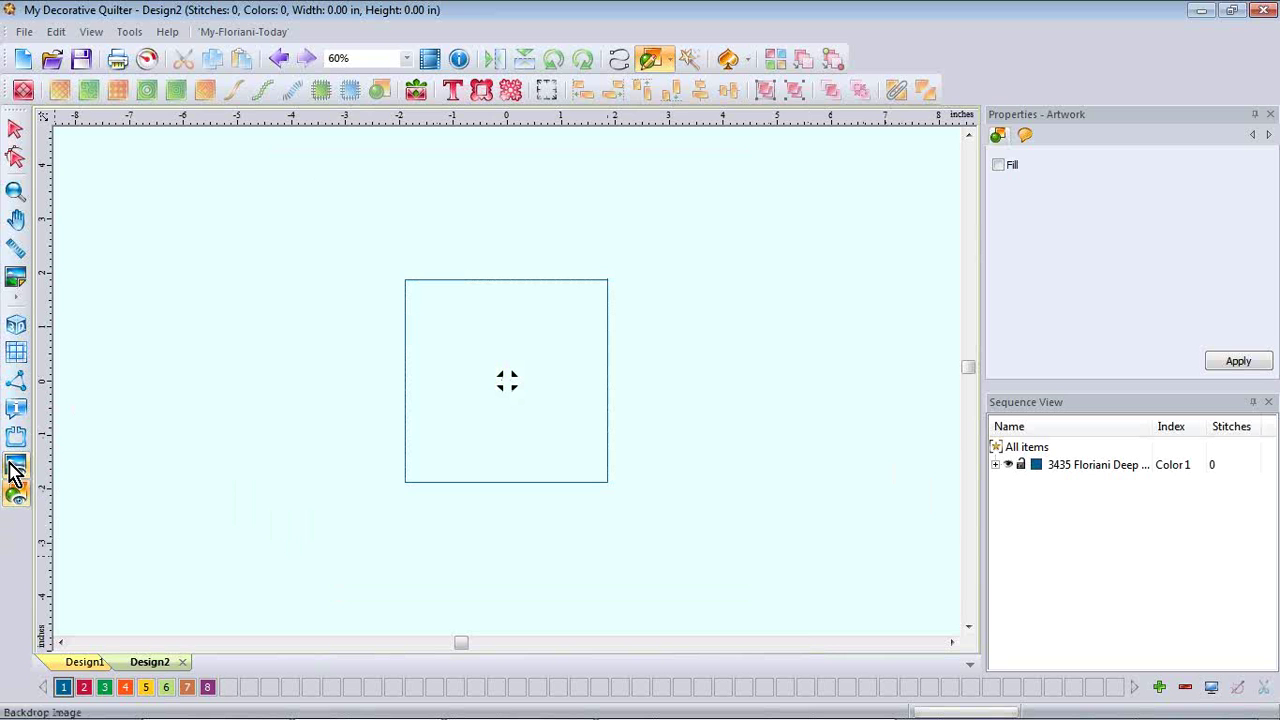
left_click(12, 468)
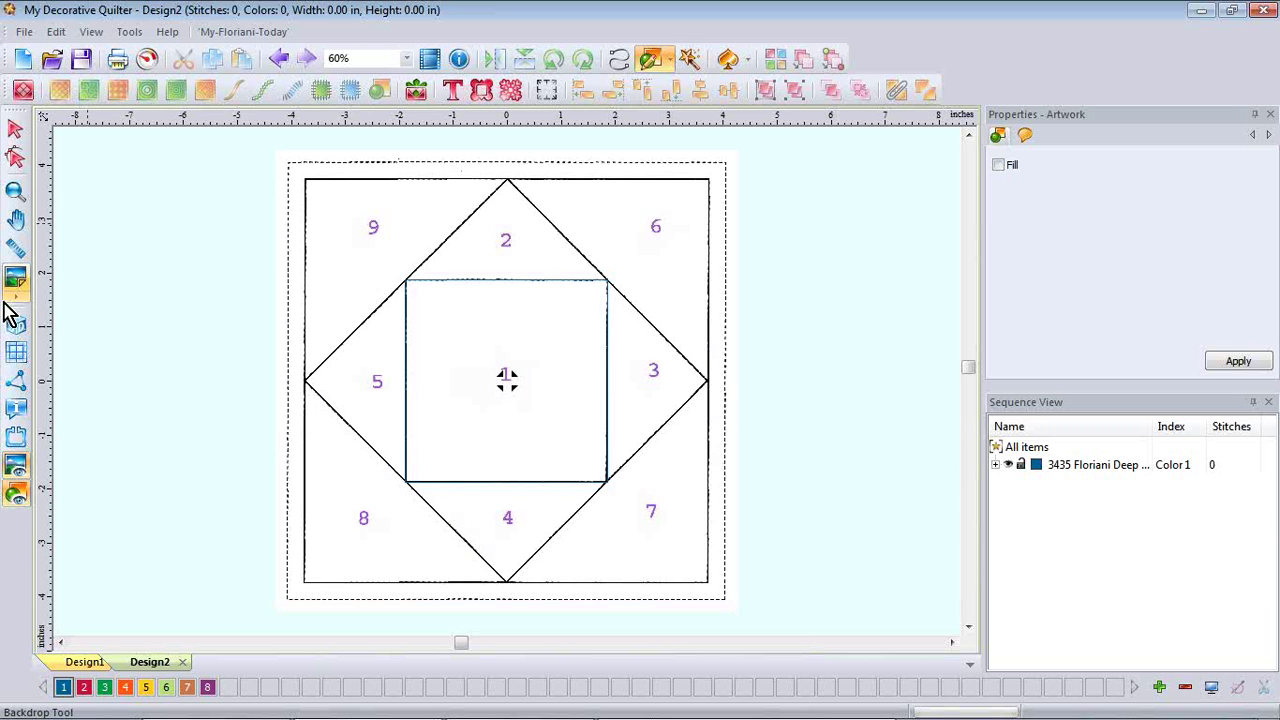
Convert the traced central square to a Run stitch and check its entry in the sequence.
left_click(14, 126)
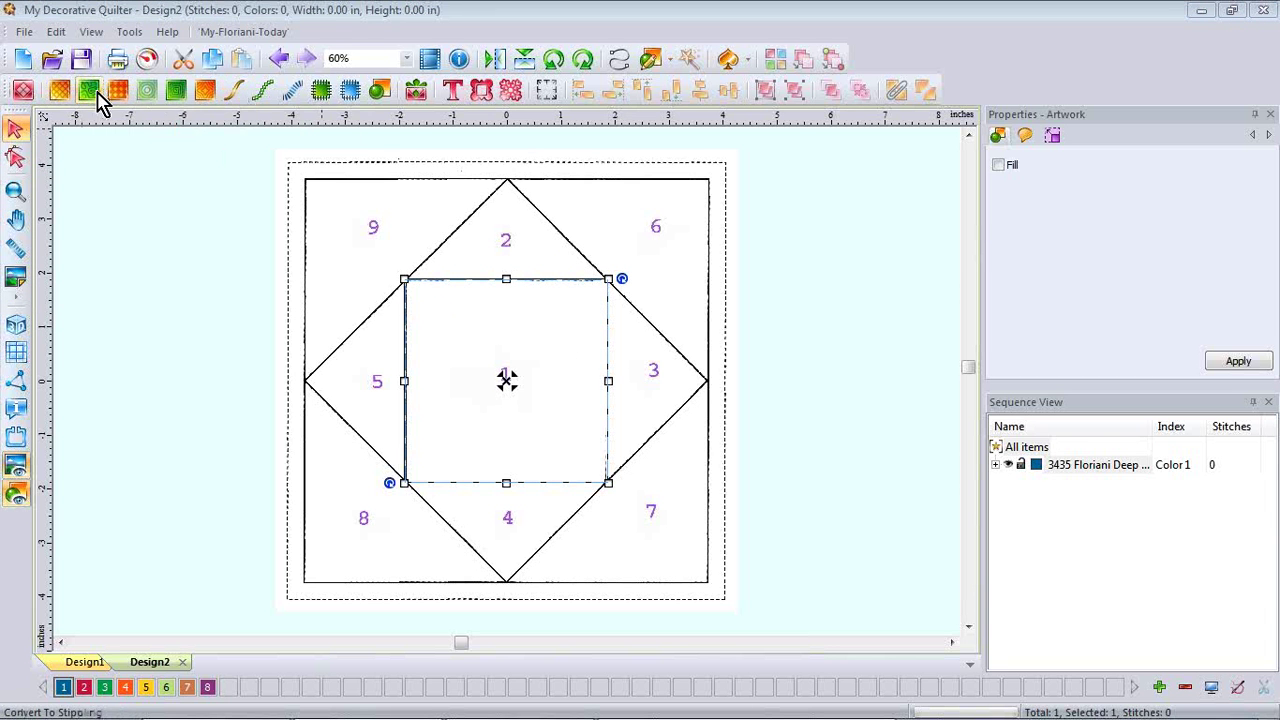
left_click(236, 92)
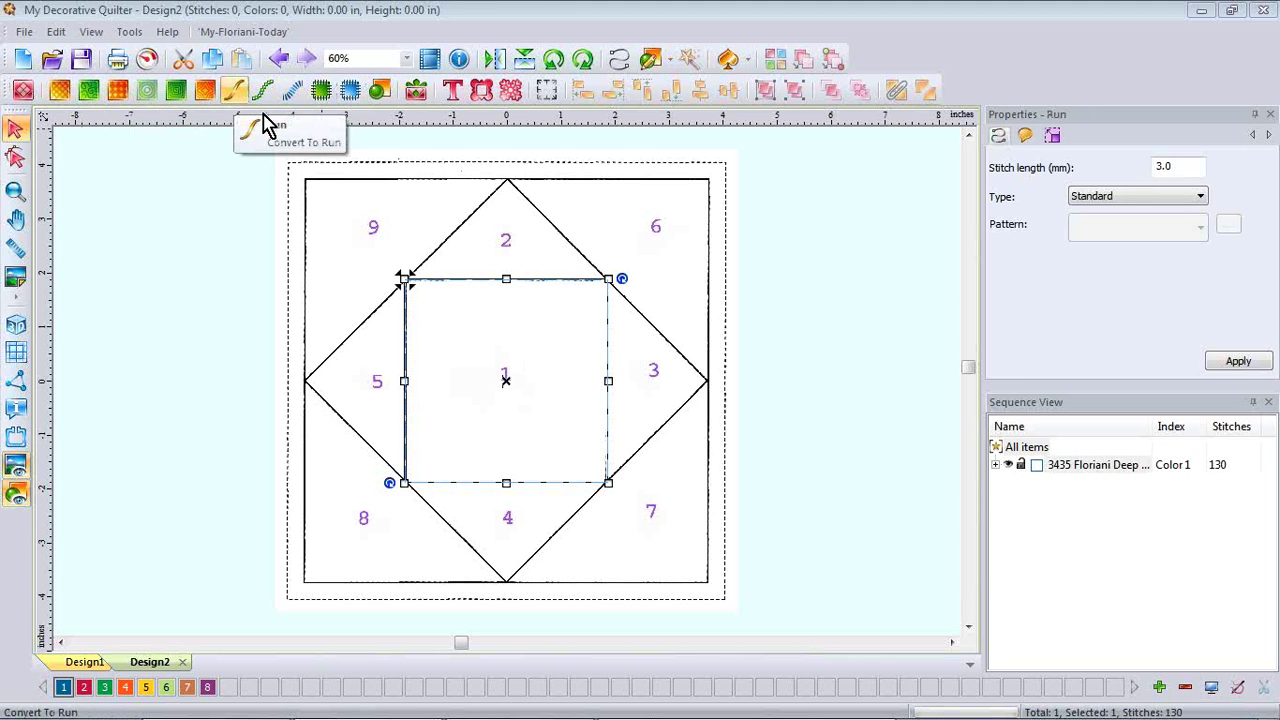
left_click(996, 467)
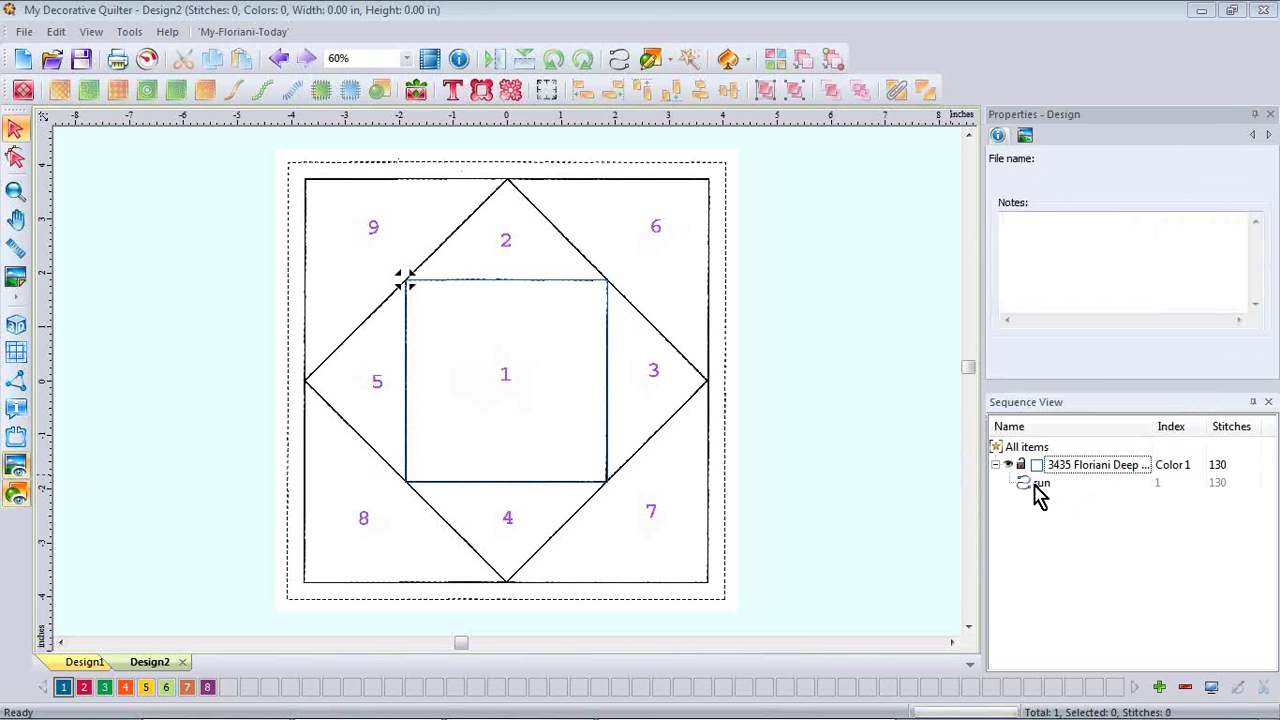
left_click(1038, 485)
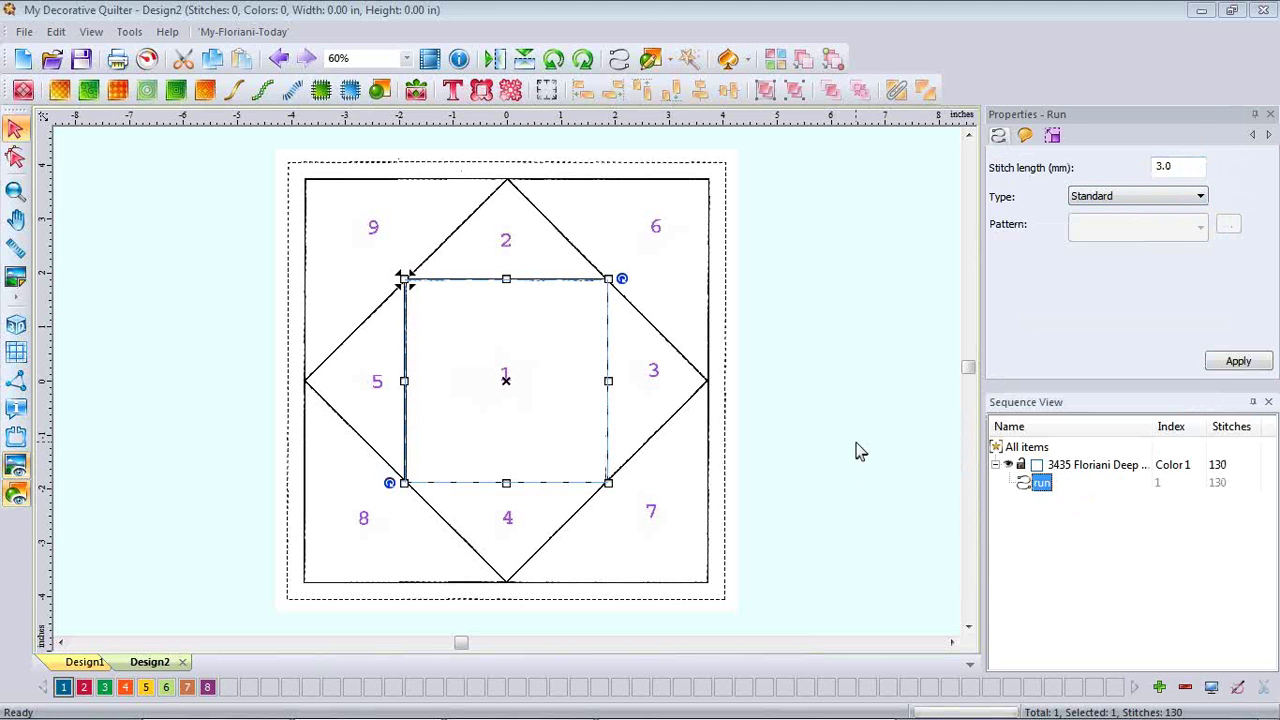
left_click(847, 397)
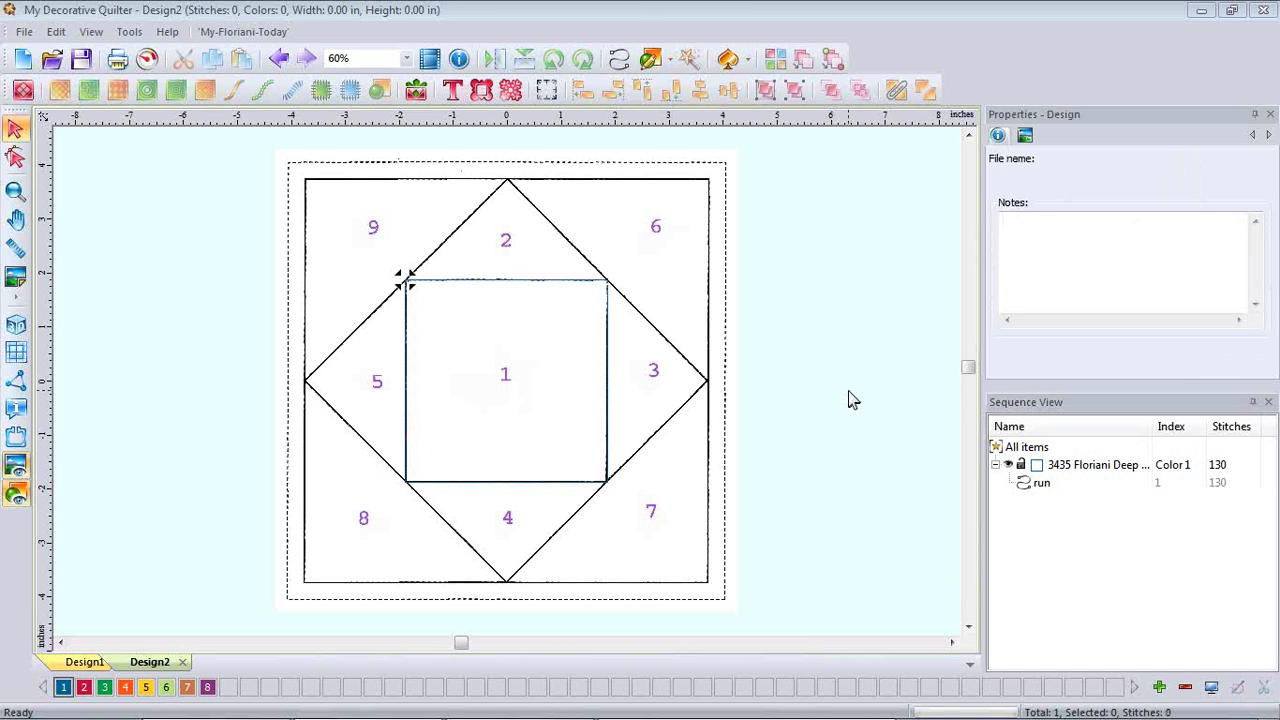
Make thread color 2, Deep Pink, the active color with nothing selected.
mouse_move(62, 668)
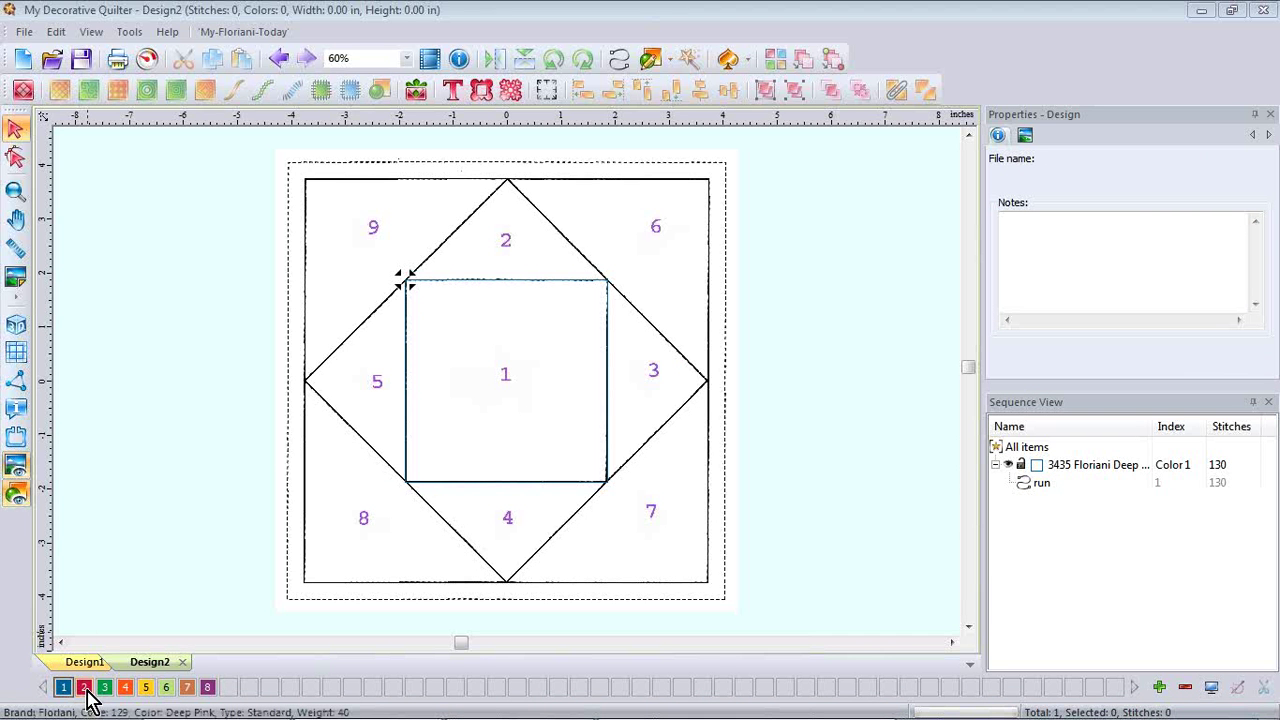
left_click(86, 690)
left_click(86, 691)
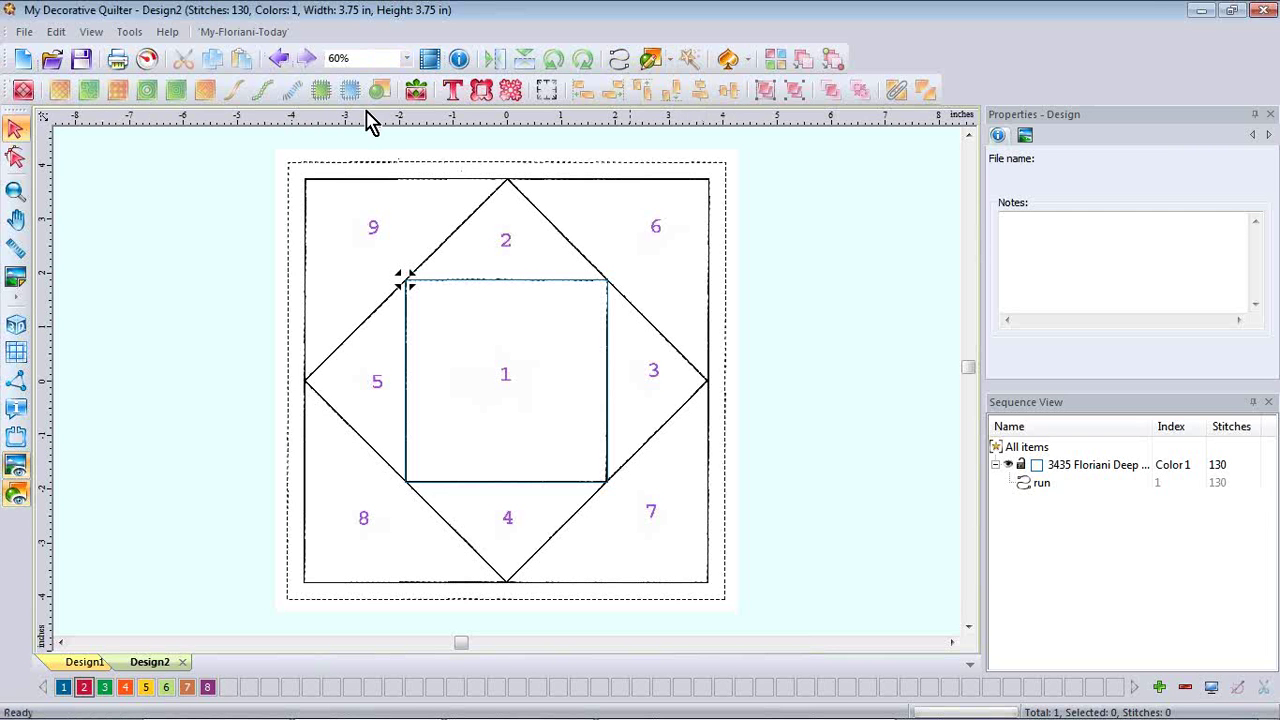
Draw a Run stitch in color 2 along the upper edge of the central square, the seam between pieces 1 and 2.
left_click(620, 60)
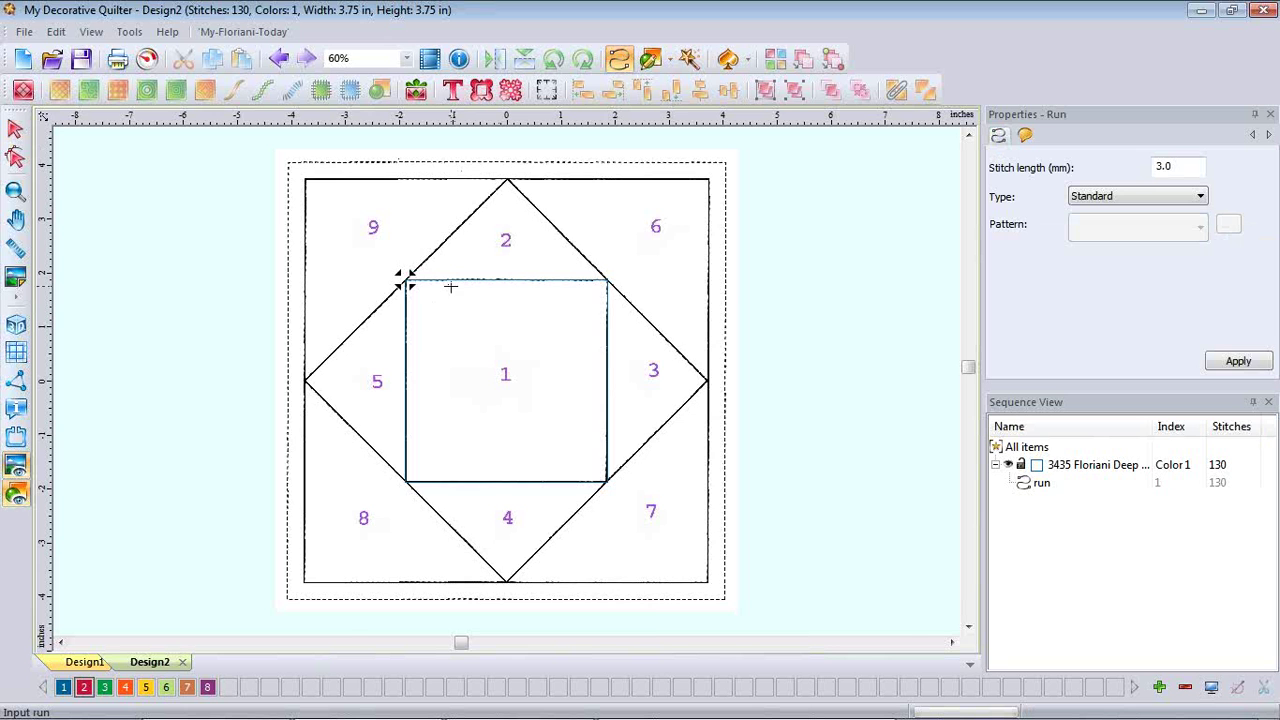
key("z")
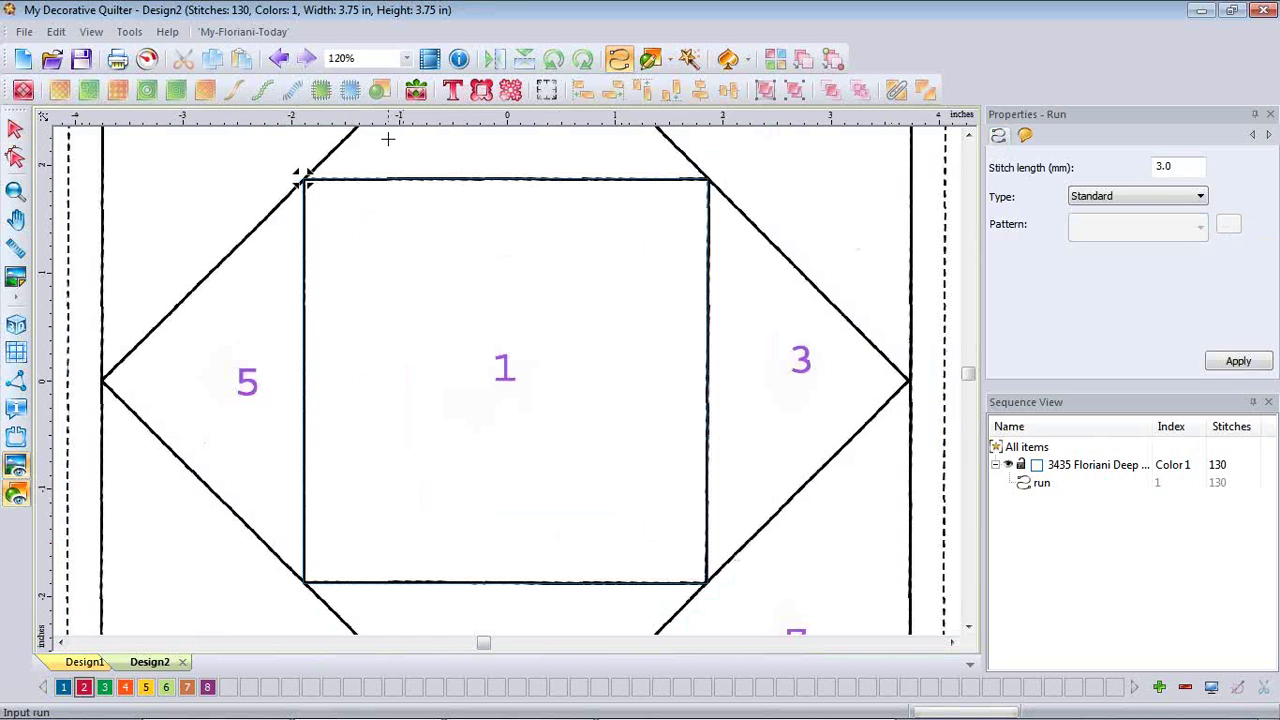
left_click(303, 178)
left_click(708, 178)
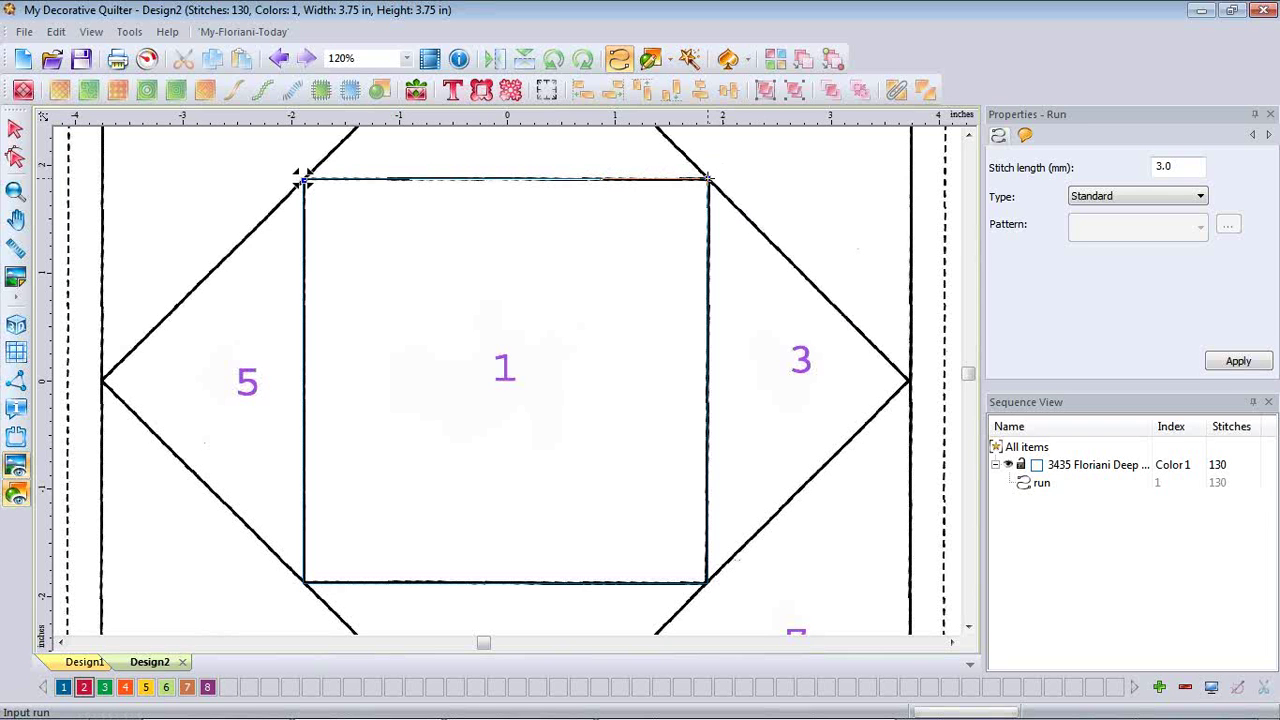
left_click(708, 178)
key("Return")
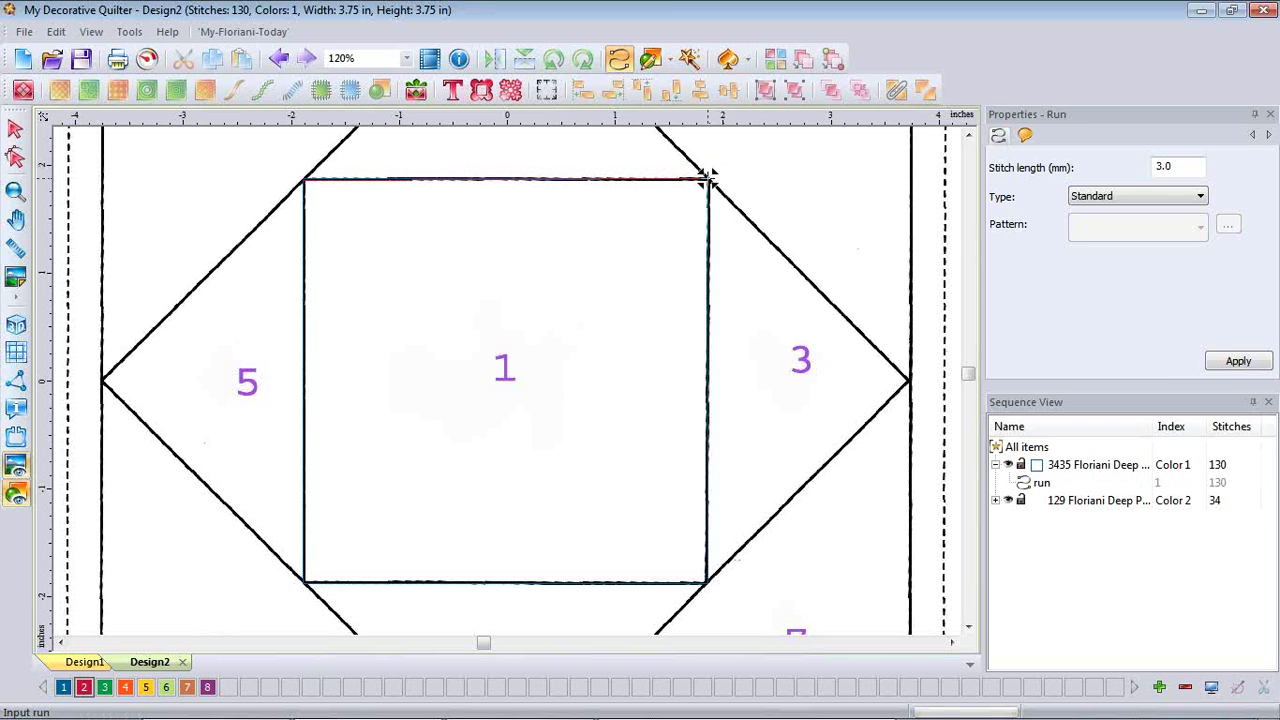
Check the seam line with the backdrop hidden, expand the color 2 sequence entry, and review the block's numbered pieces with the backdrop shown.
left_click(18, 467)
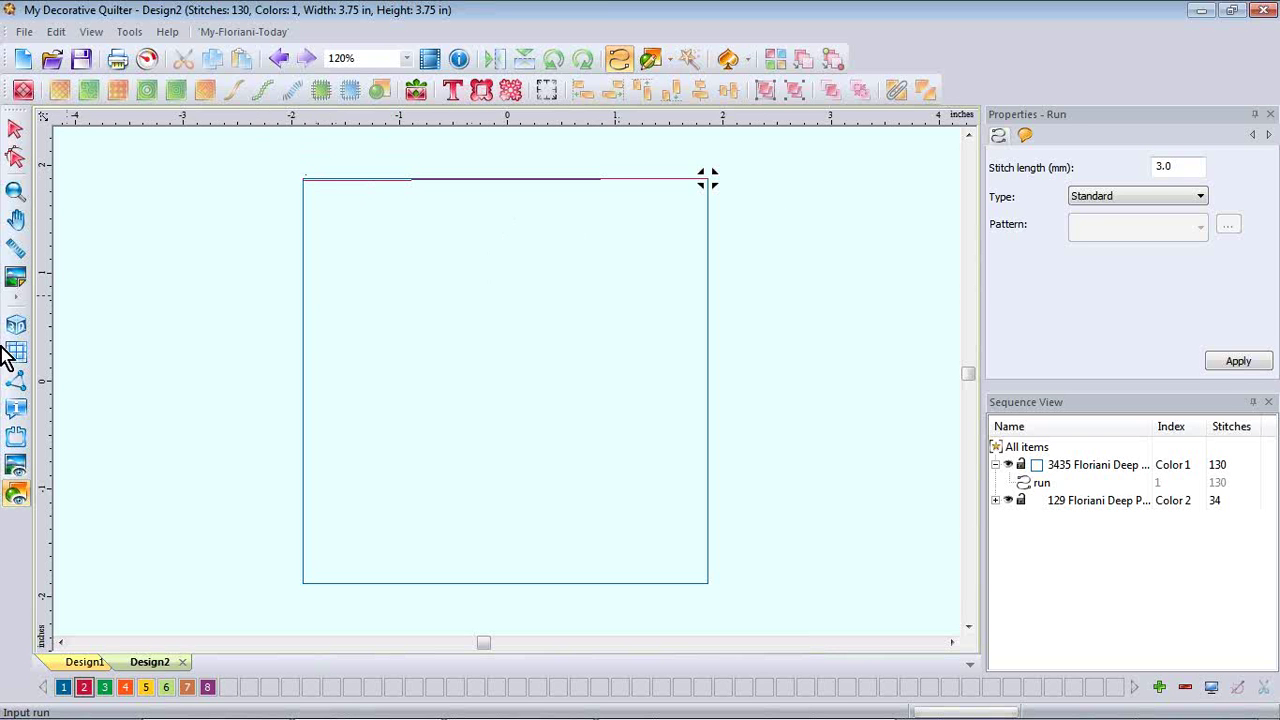
left_click(996, 501)
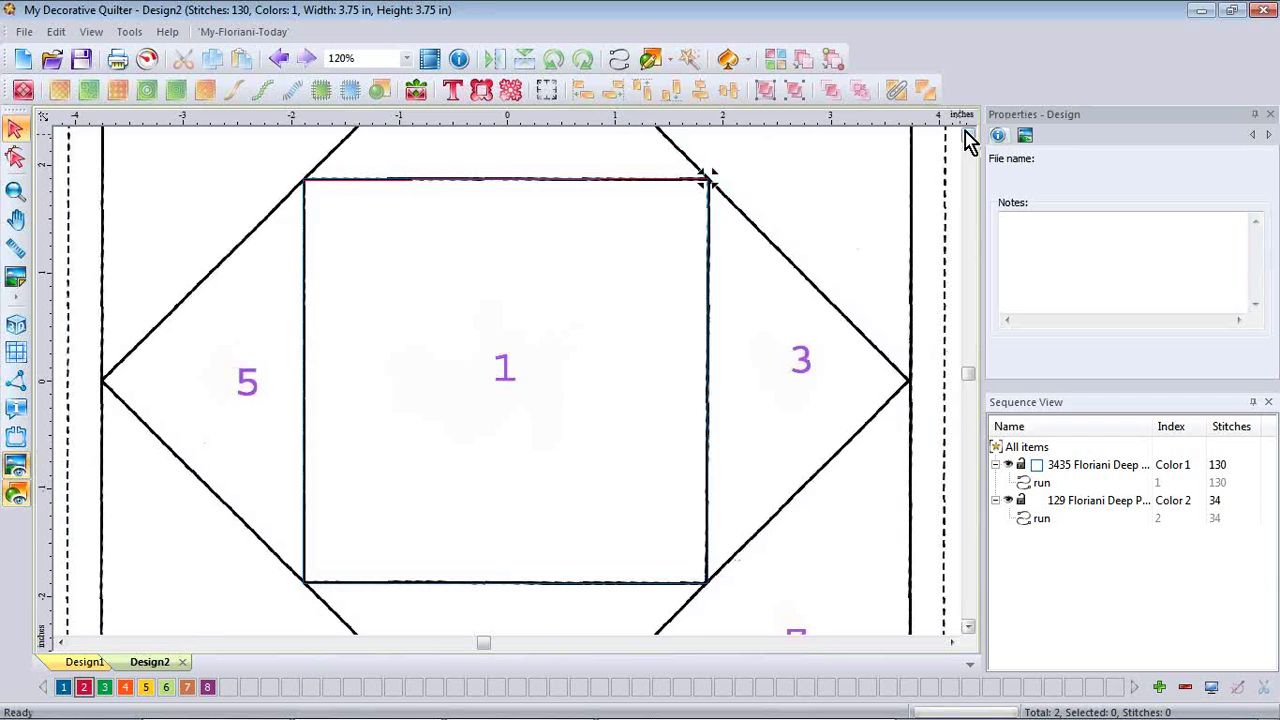
scroll(391, 209, "up", 1)
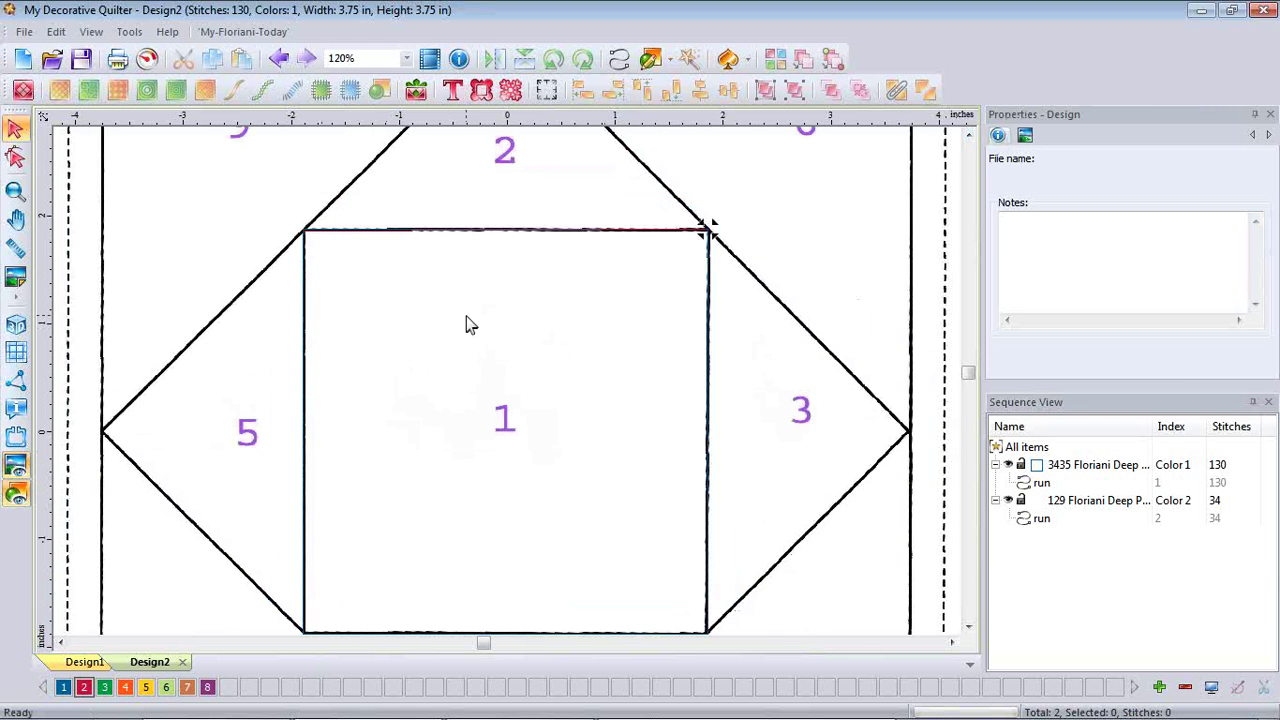
left_click(975, 138)
left_click(975, 138)
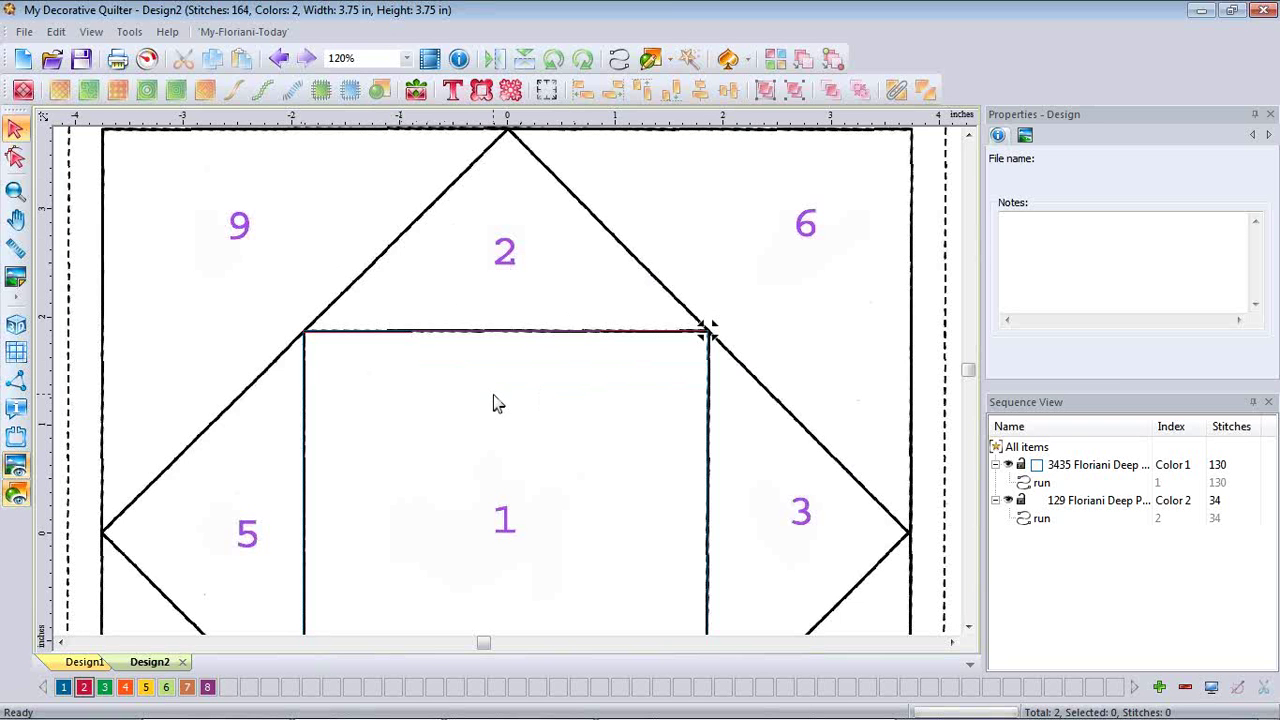
scroll(497, 403, "down", 2)
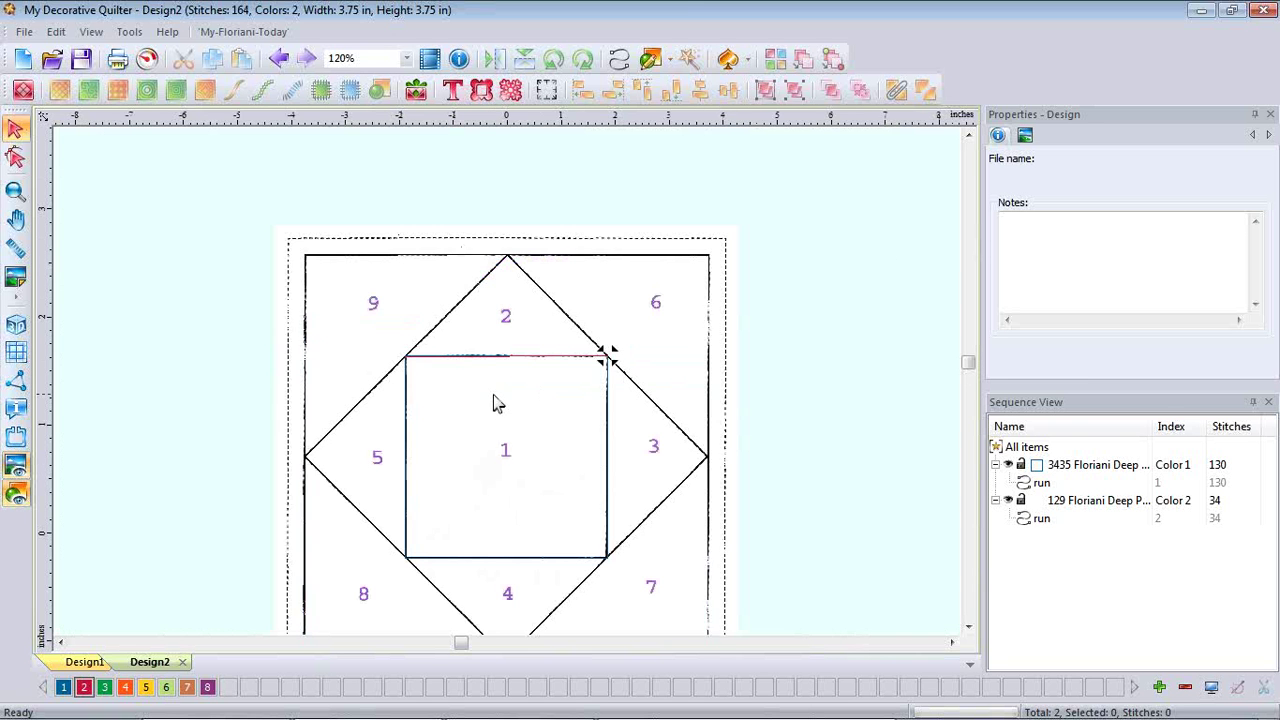
left_click(971, 630)
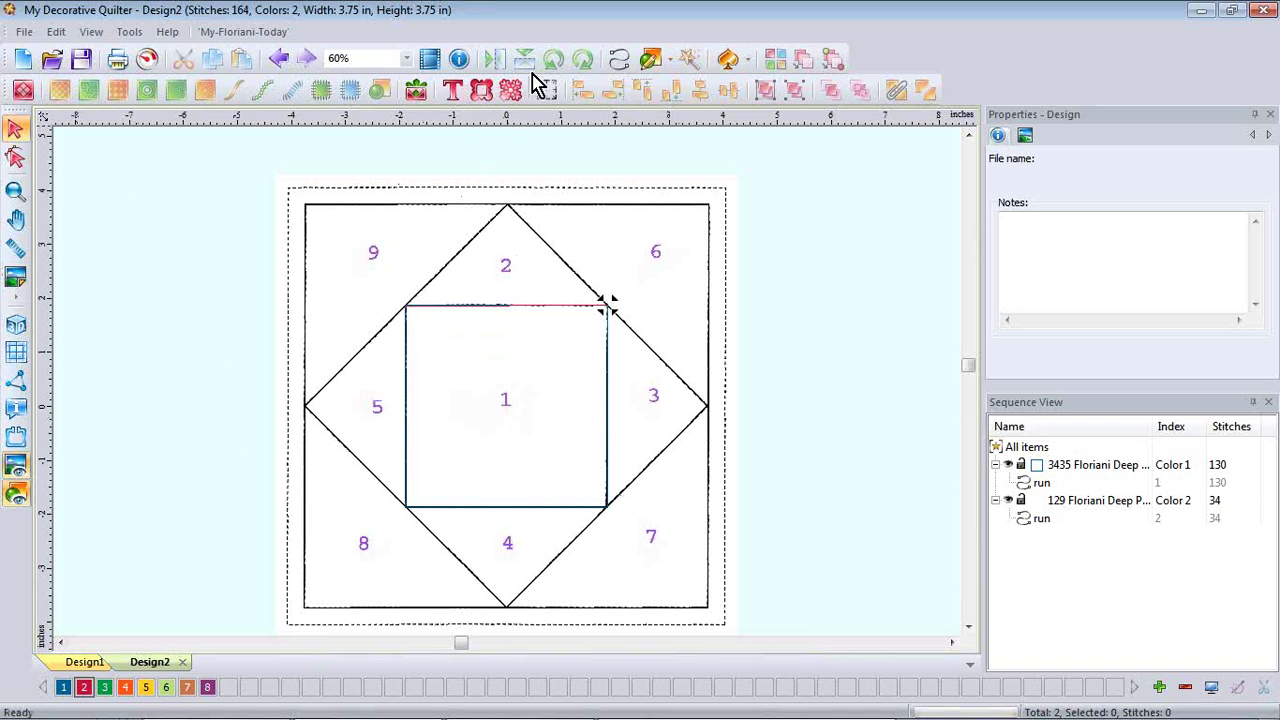
Draw a Run stitch about 3.7 in long in color 3, Spring Green, down the seam between pieces 1 and 3.
left_click(619, 59)
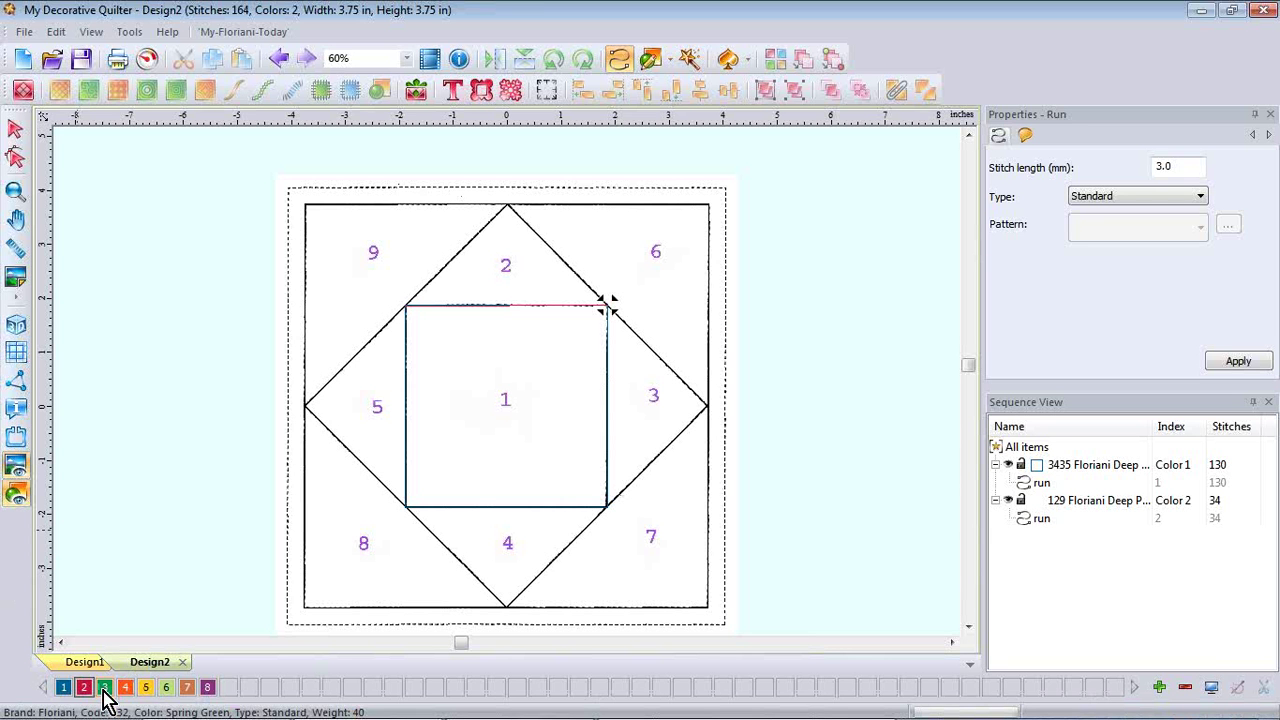
left_click(106, 688)
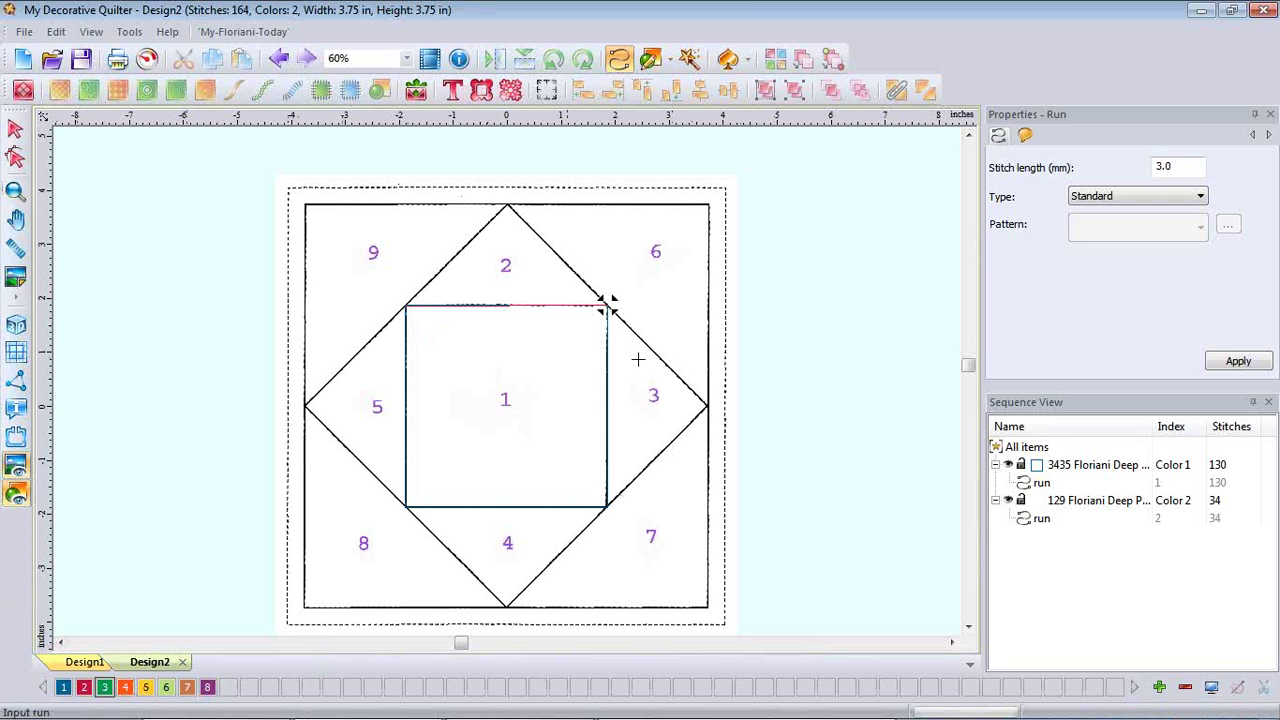
scroll(662, 387, "up", 1)
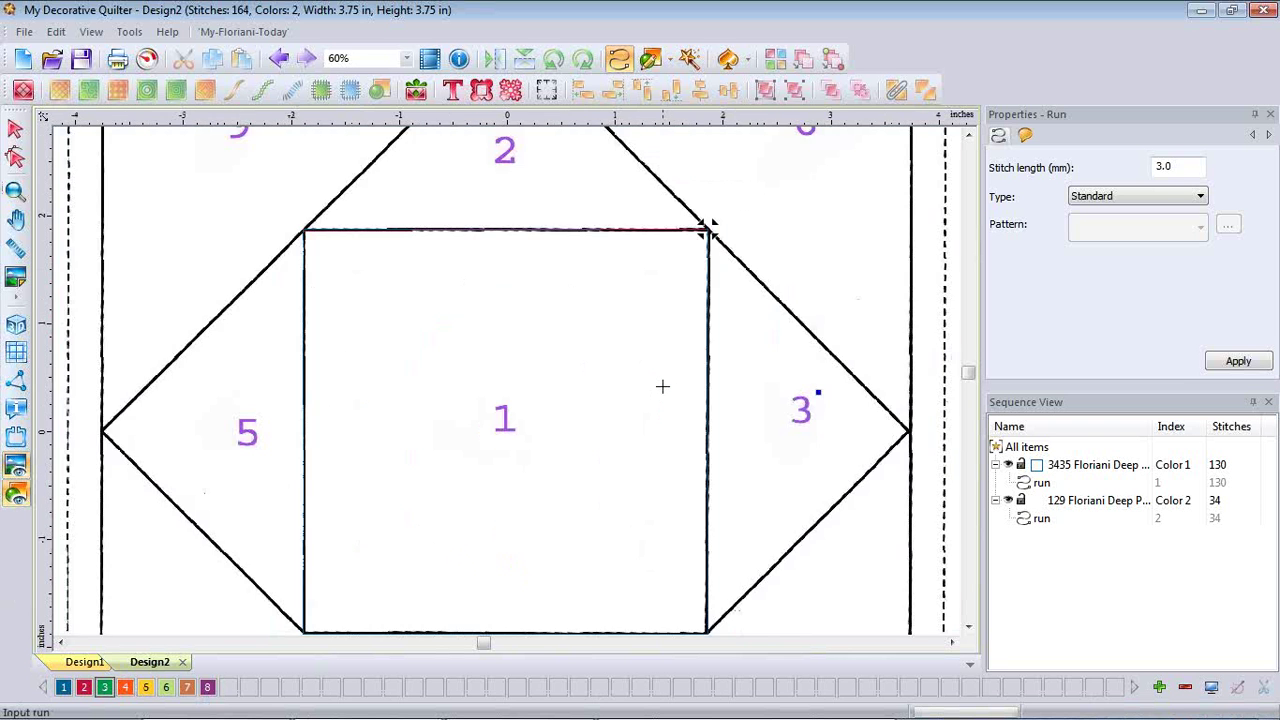
scroll(662, 387, "down", 1)
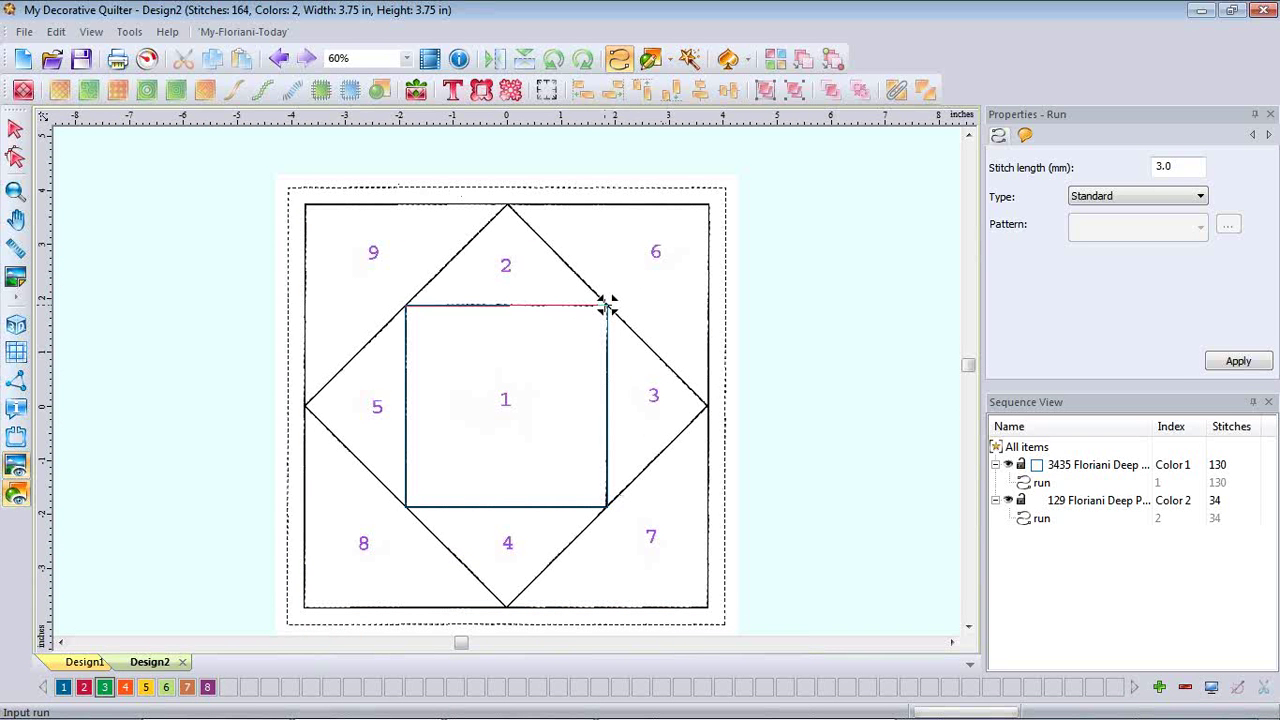
left_click(15, 191)
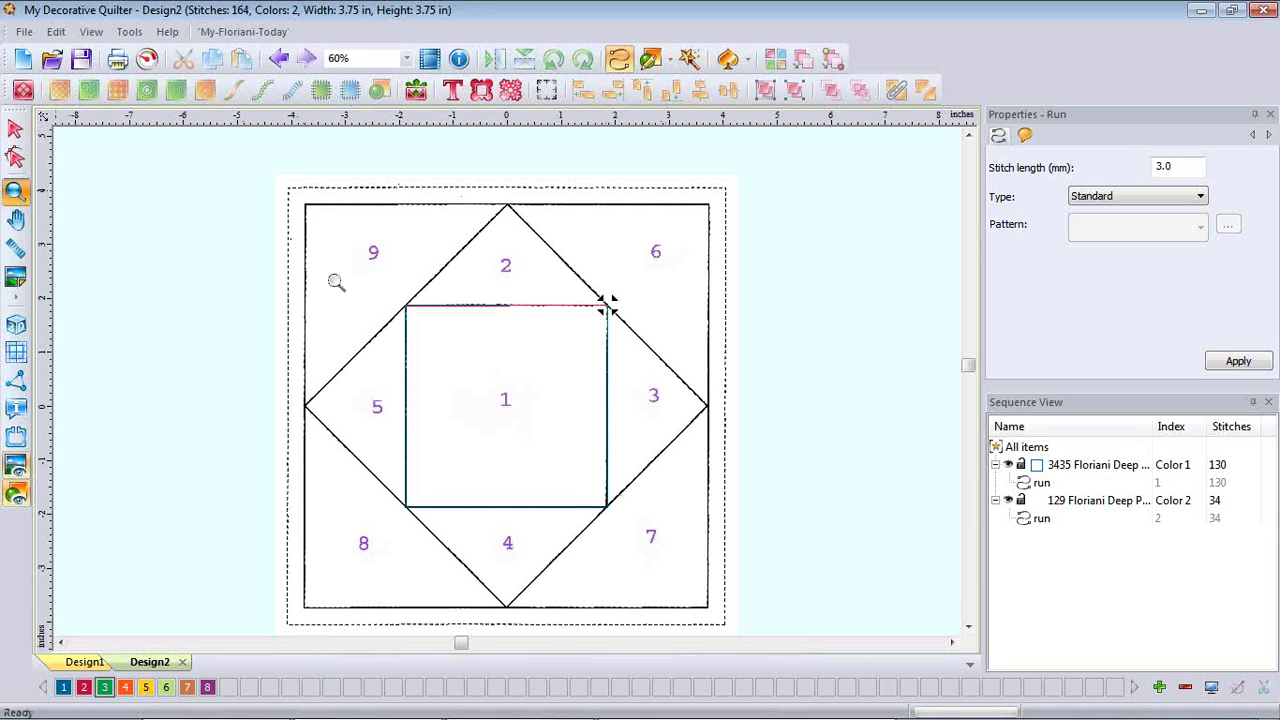
left_click(558, 359)
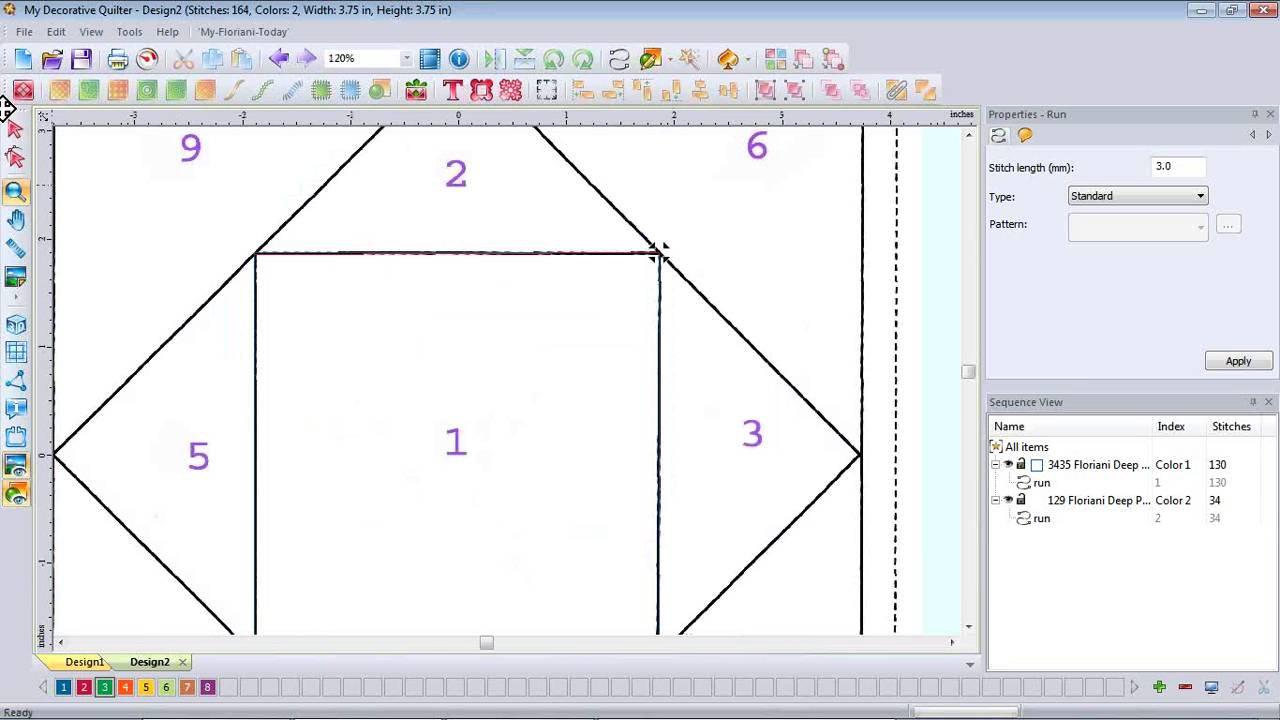
left_click(15, 128)
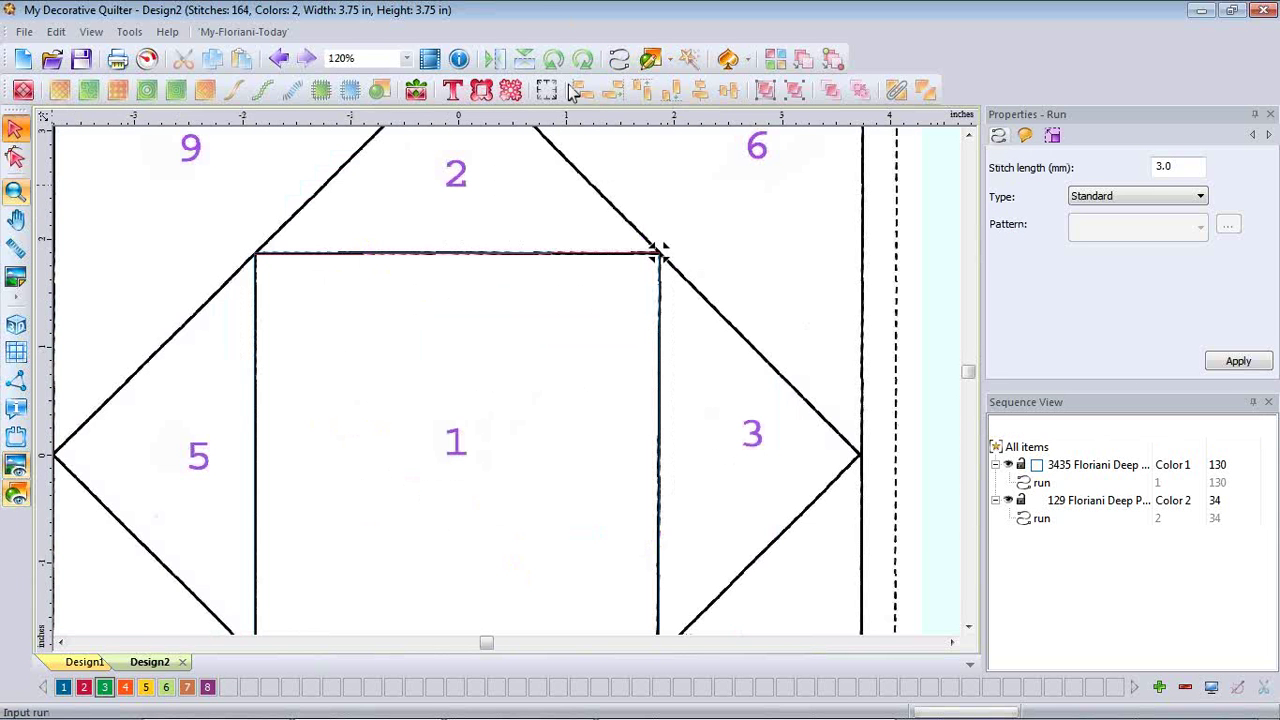
left_click(619, 60)
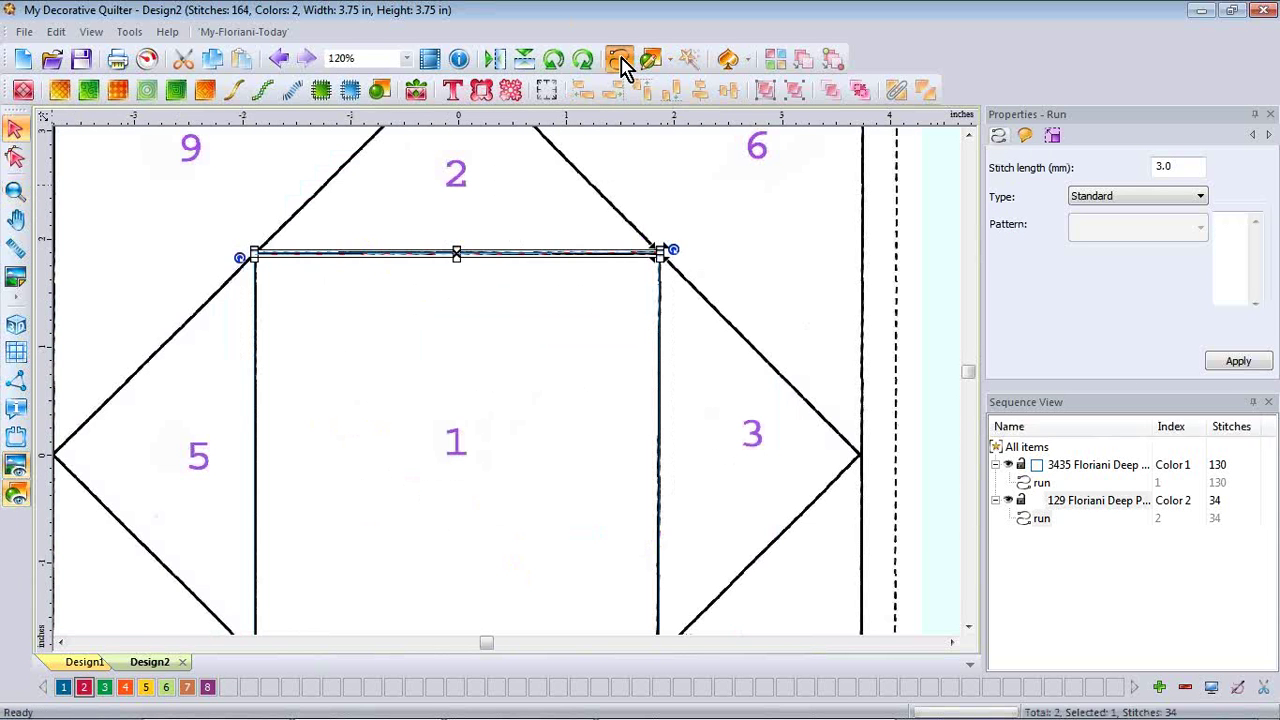
left_click(968, 626)
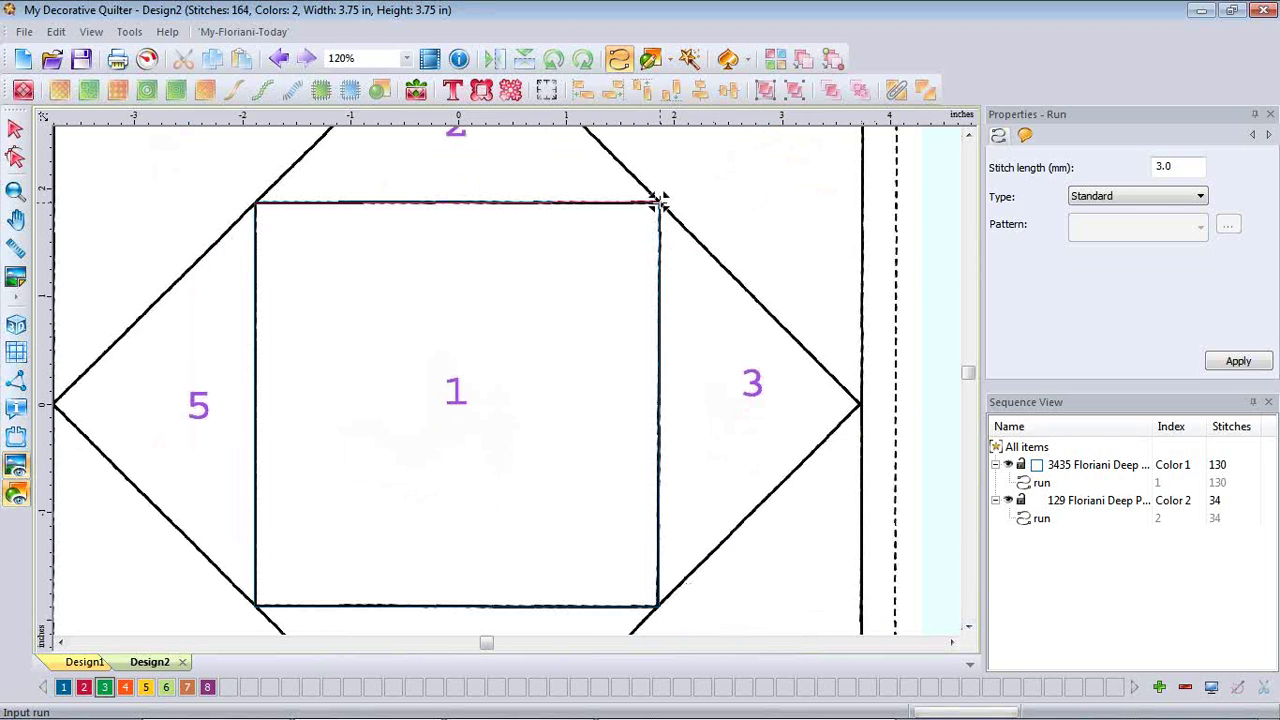
left_click(659, 203)
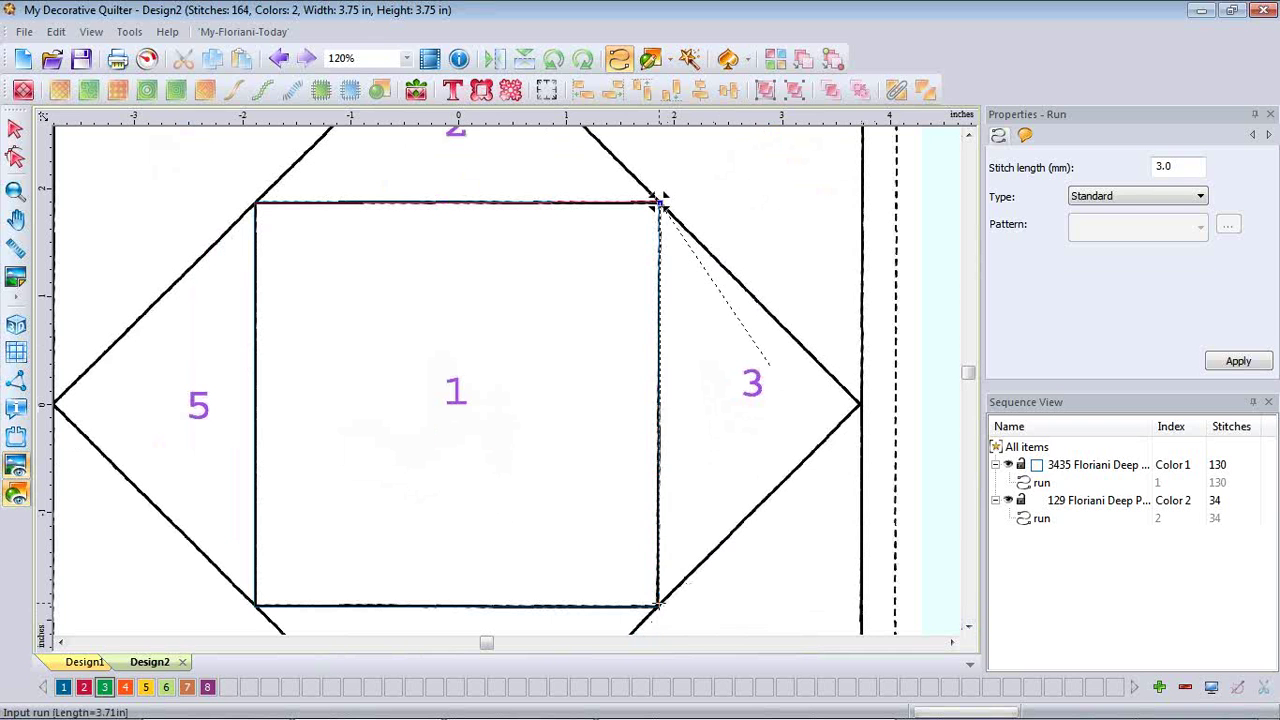
double_click(656, 605)
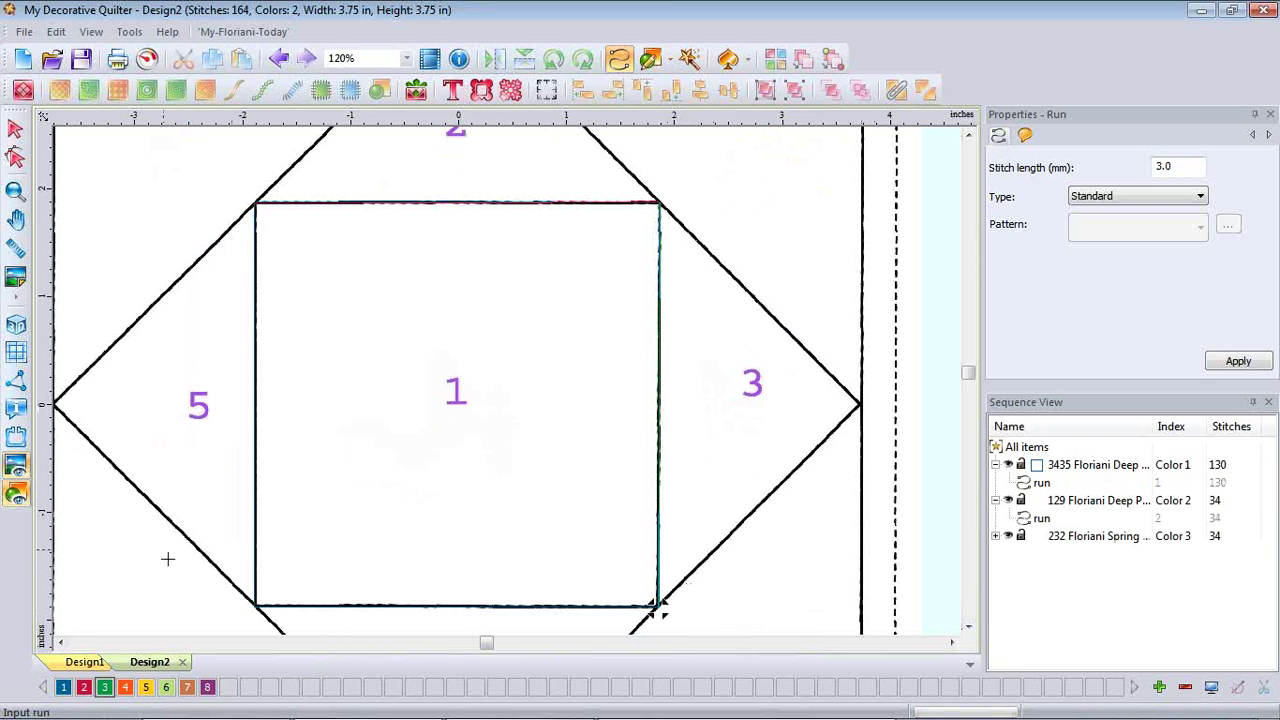
Turn on the 3D stitch display while the backdrop is hidden, and show the backdrop again.
left_click(26, 466)
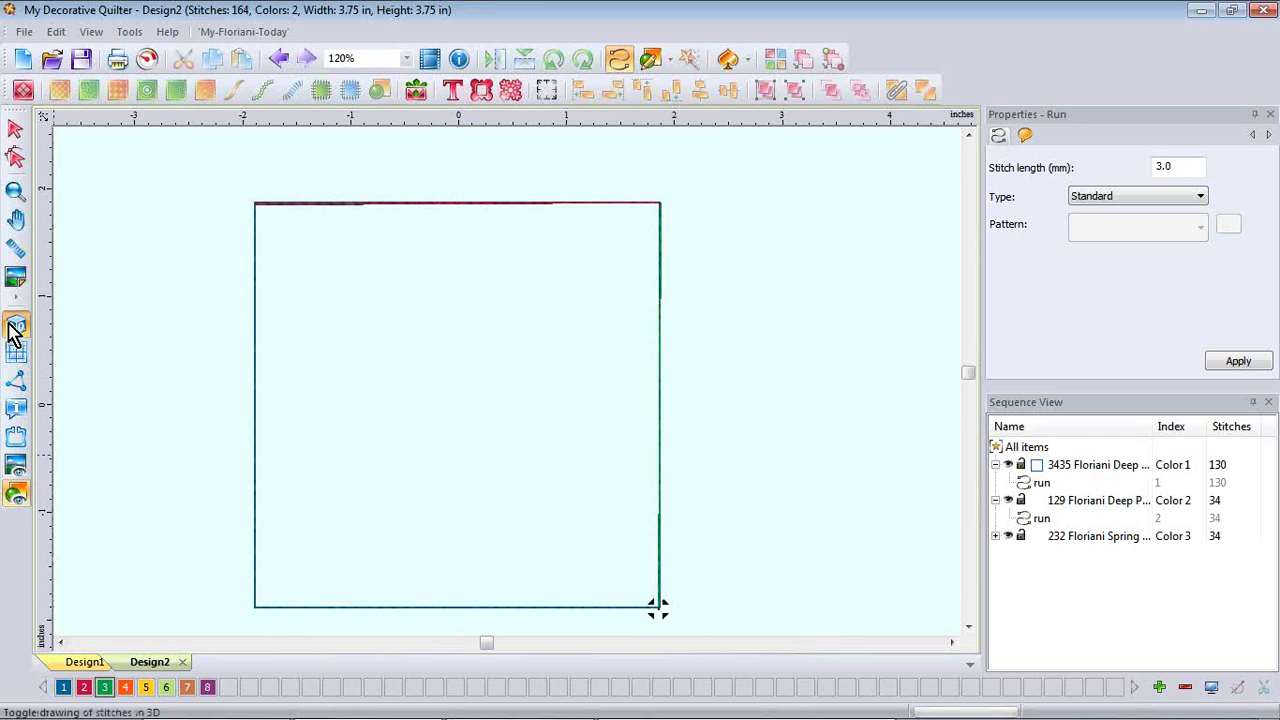
left_click(14, 326)
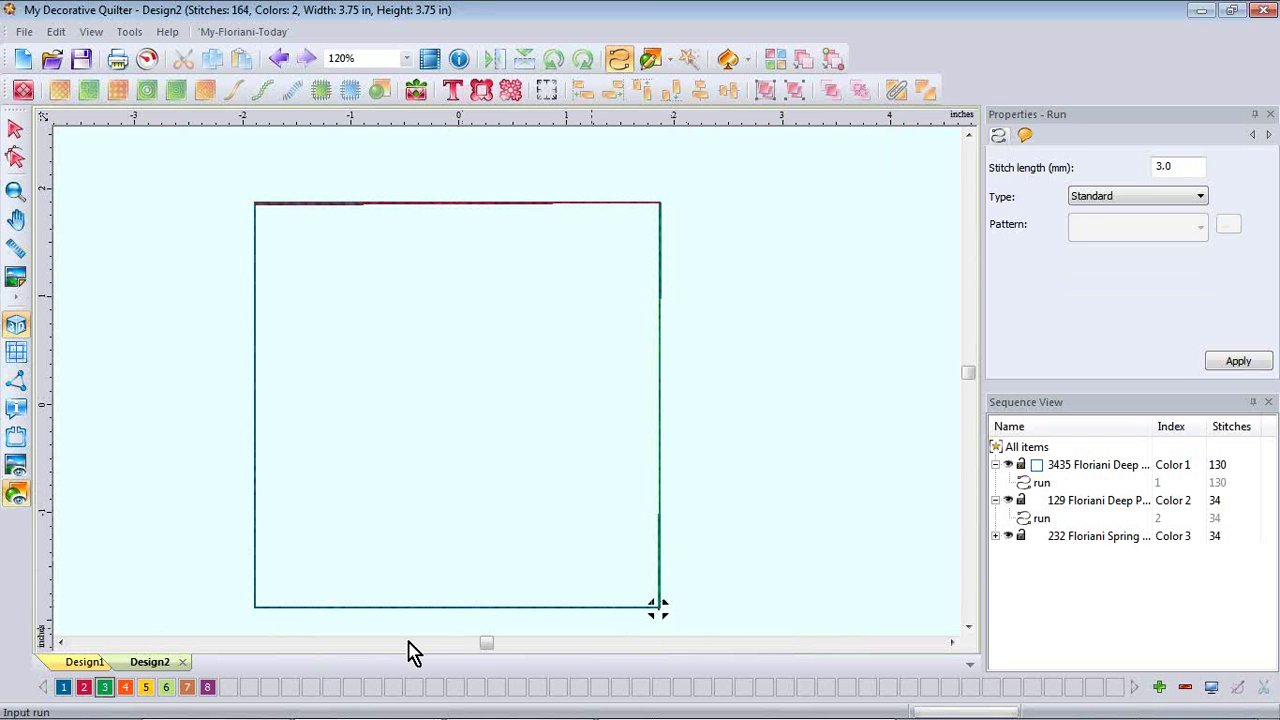
left_click(16, 466)
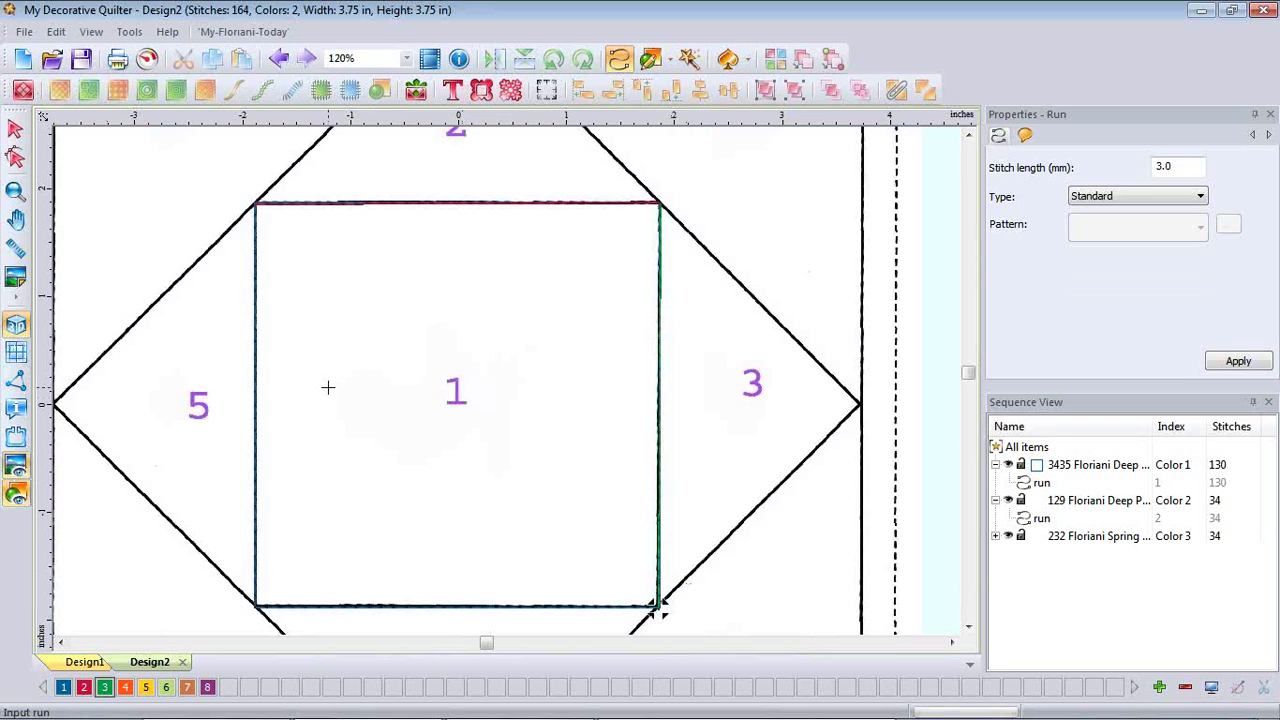
Draw a Run stitch about 3.74 in long in color 4, Navaho Orange, along the seam between pieces 1 and 4.
key("shift+z")
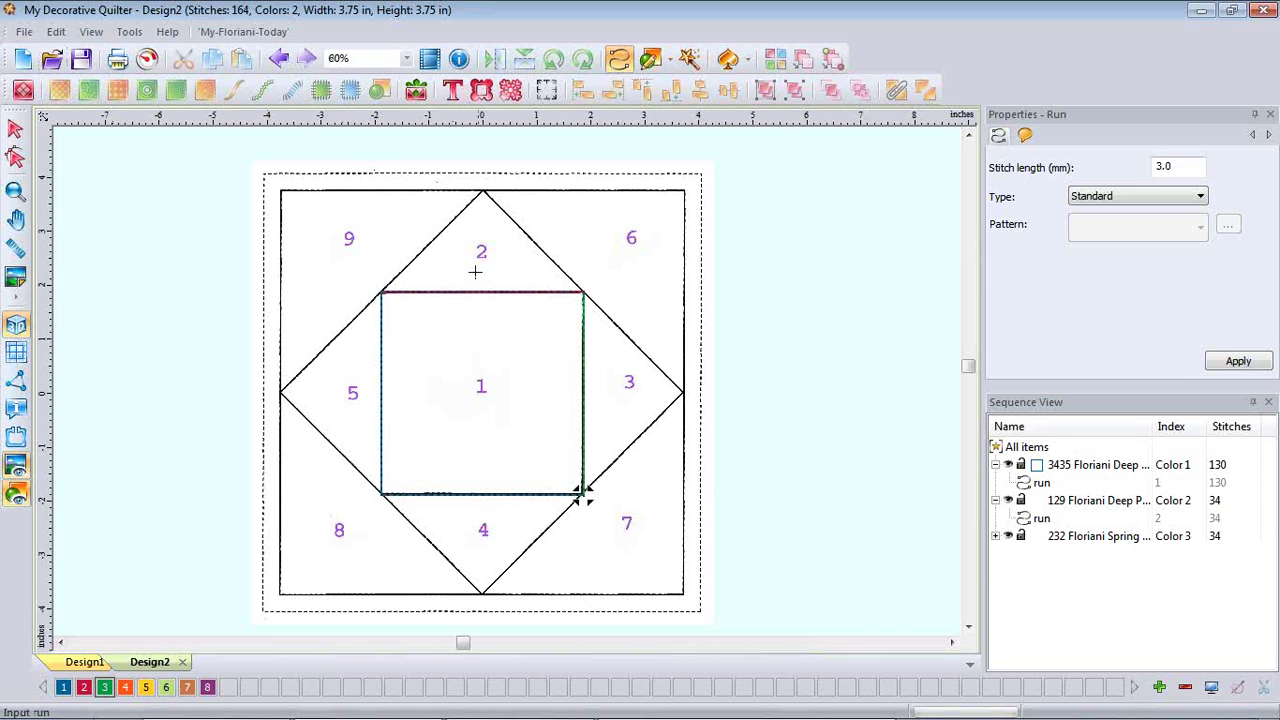
key("z")
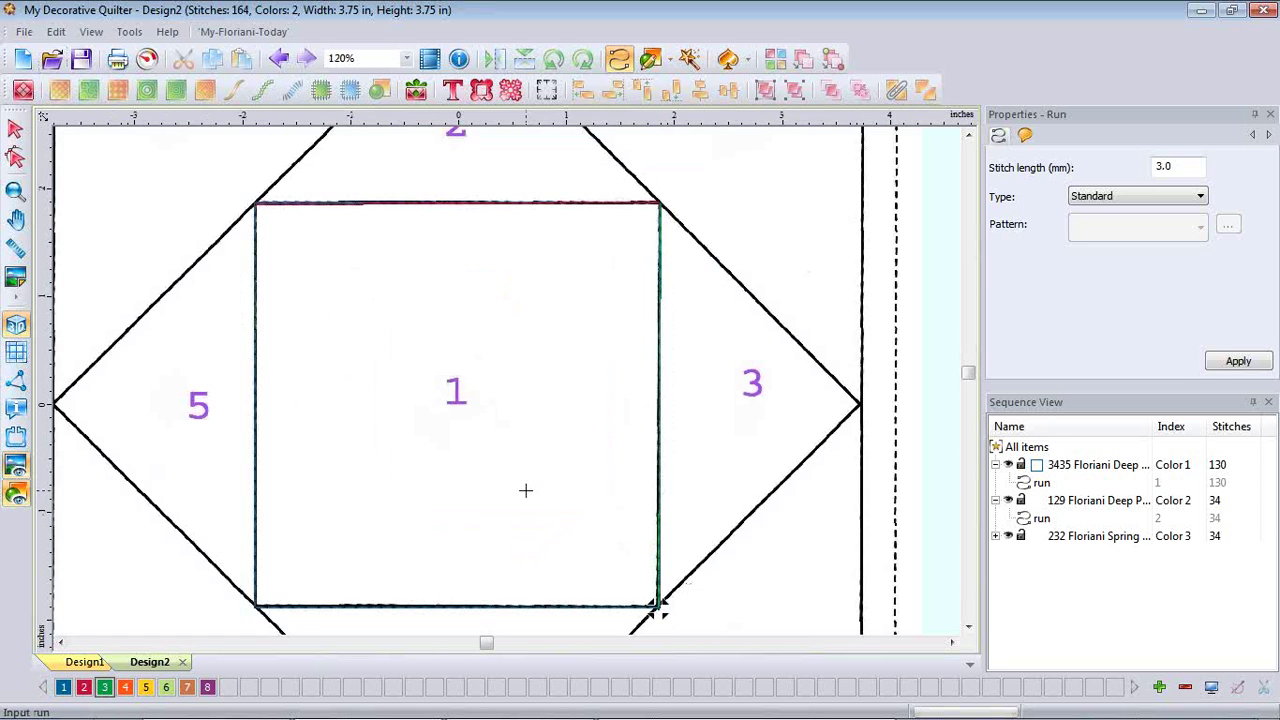
left_click(969, 627)
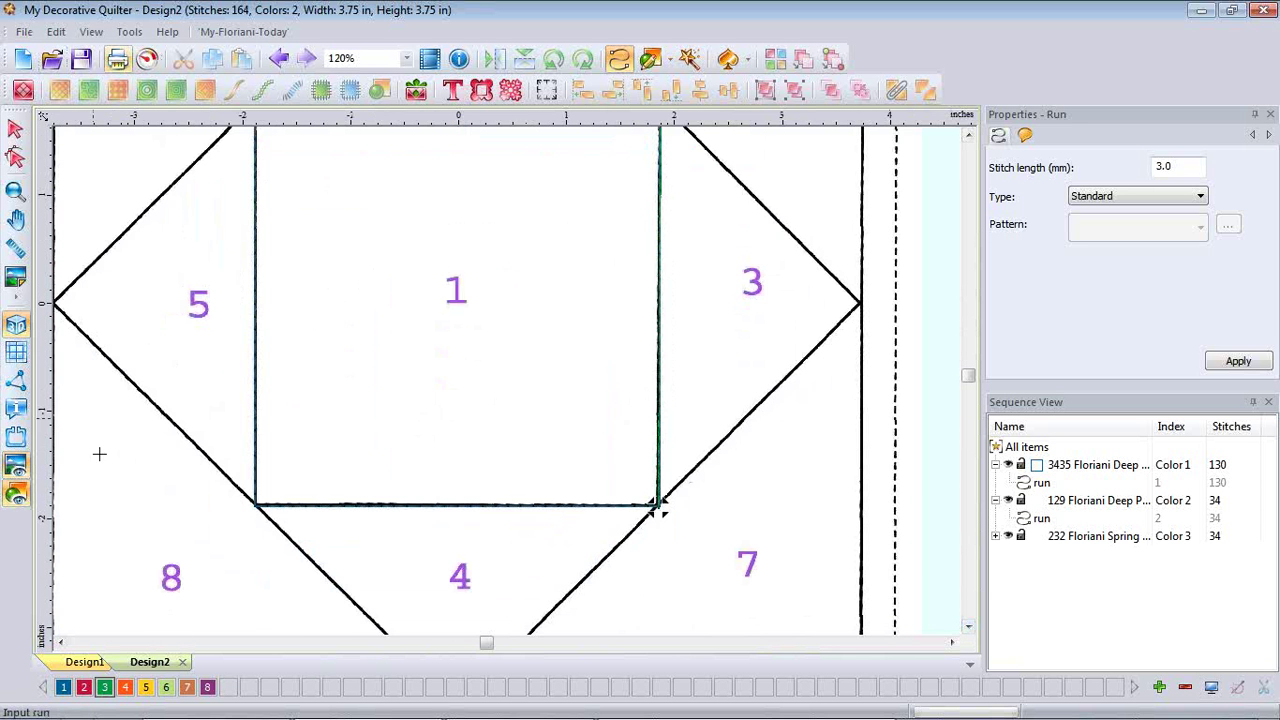
double_click(125, 687)
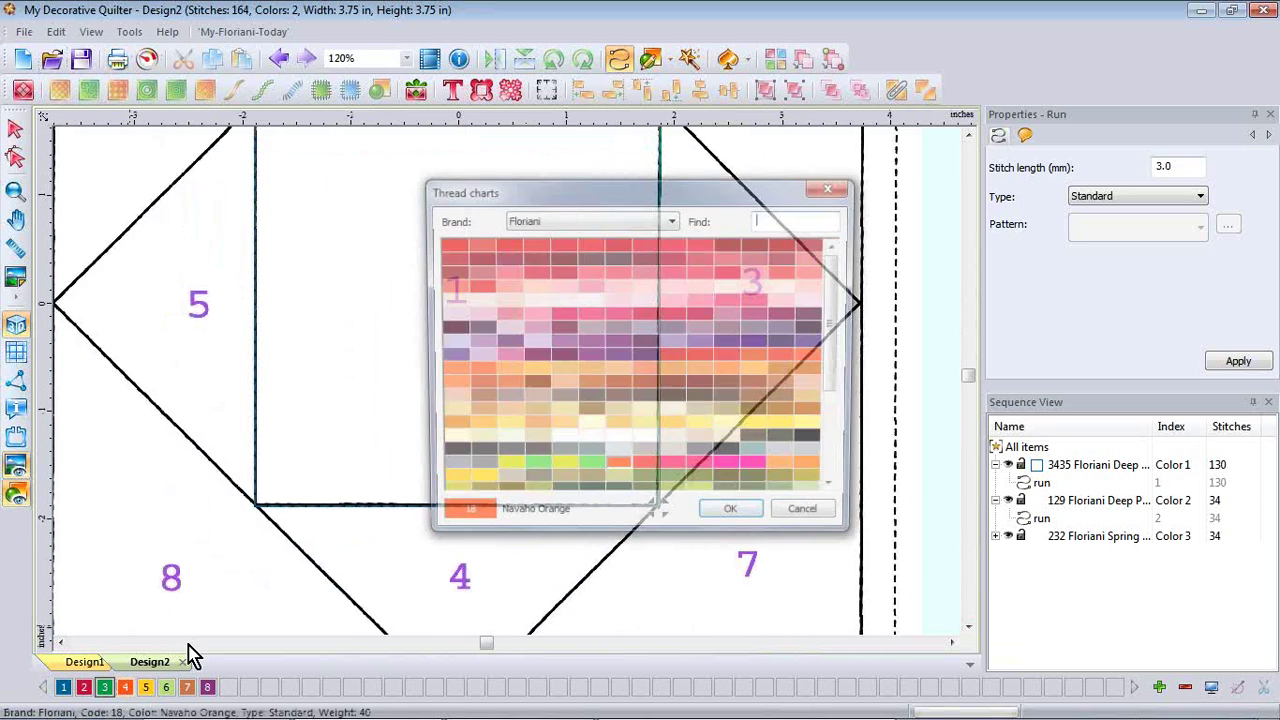
left_click(814, 519)
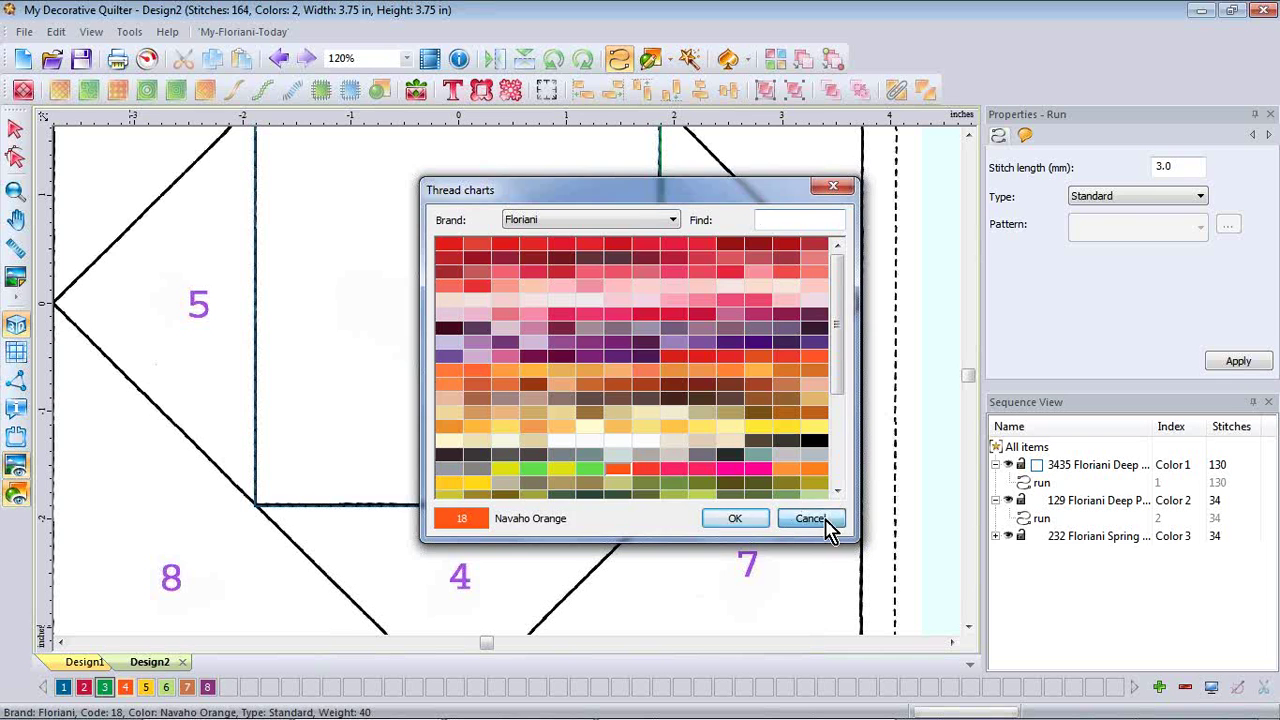
left_click(125, 687)
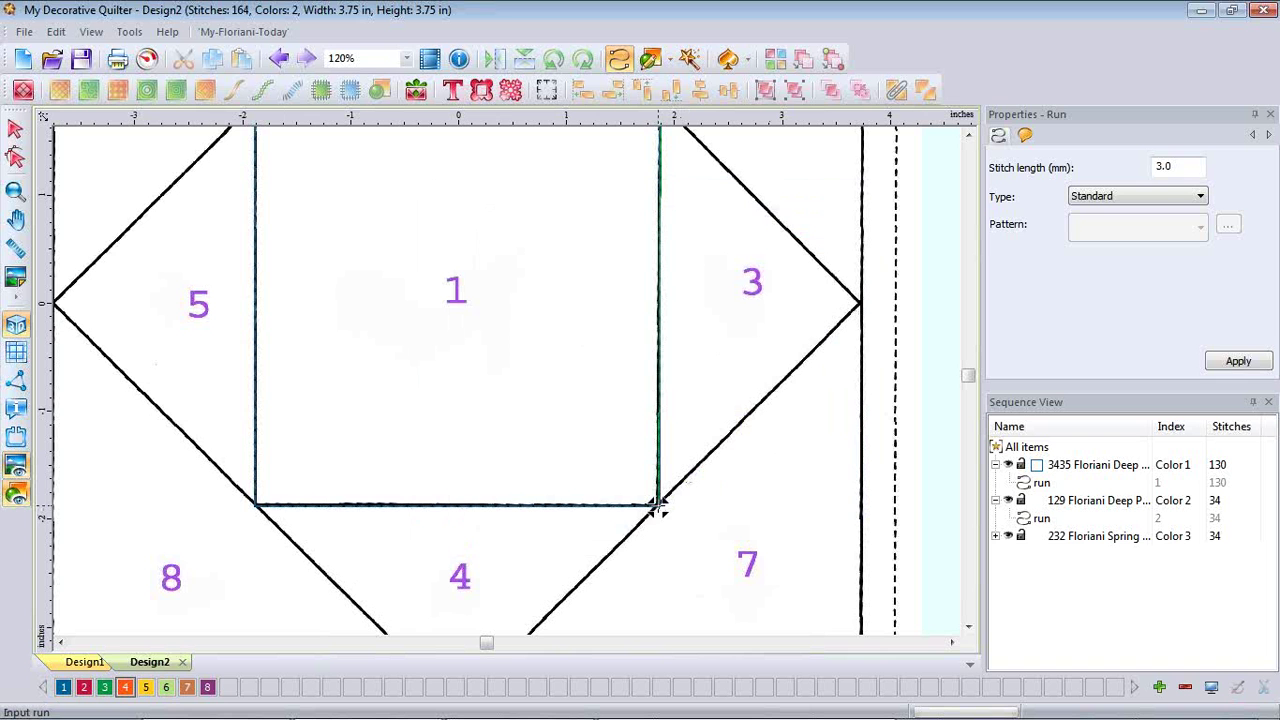
left_click(656, 507)
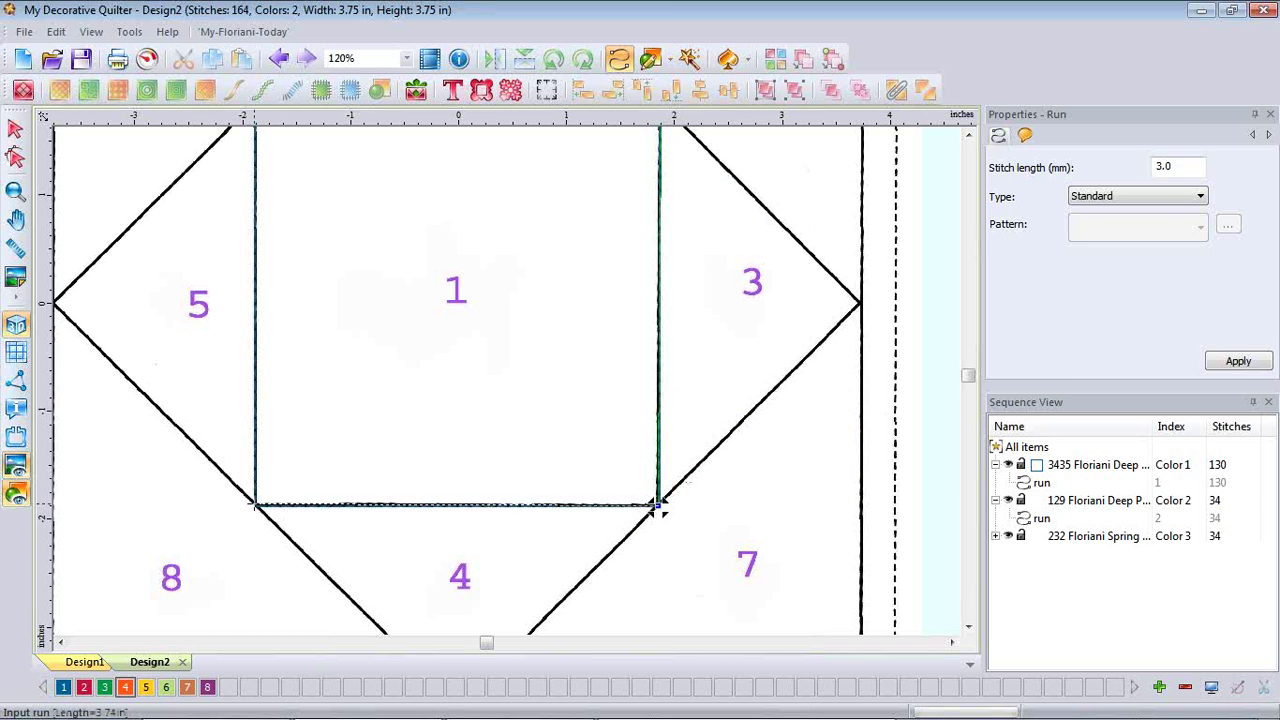
double_click(256, 505)
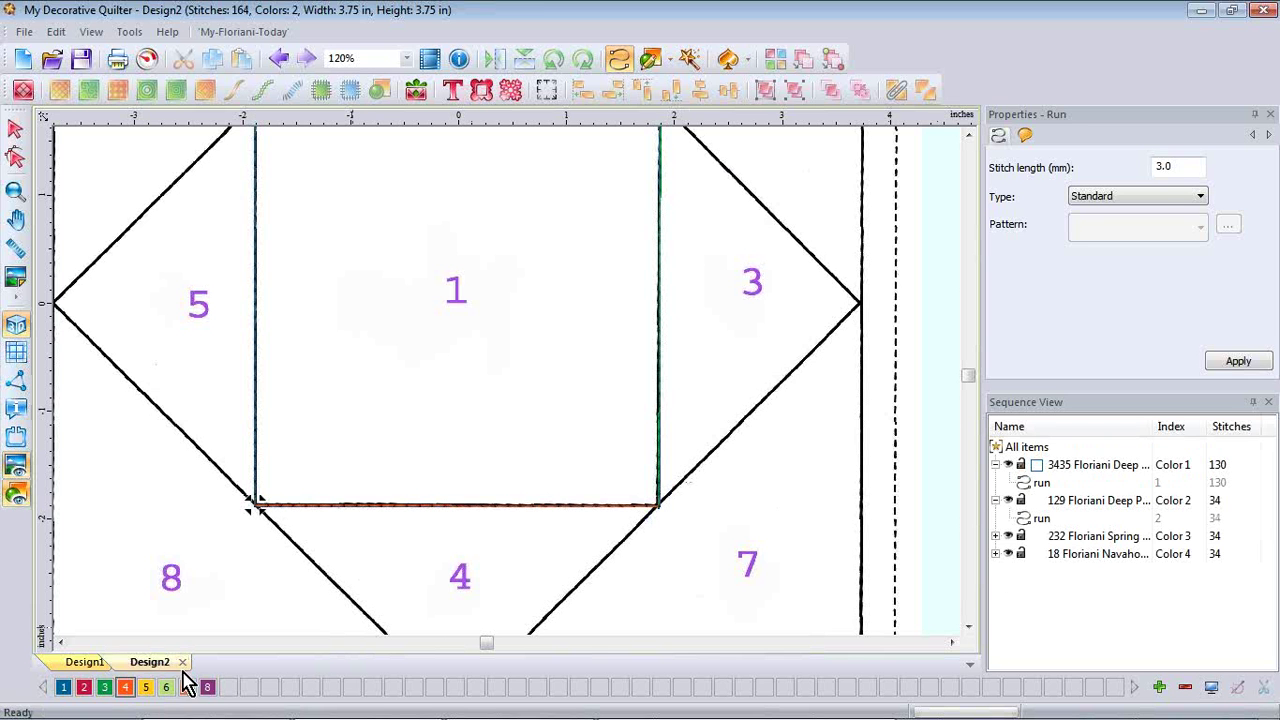
Draw a Run stitch in color 5 up the seam between pieces 1 and 5, from the square's lower corner to its upper corner.
left_click(146, 687)
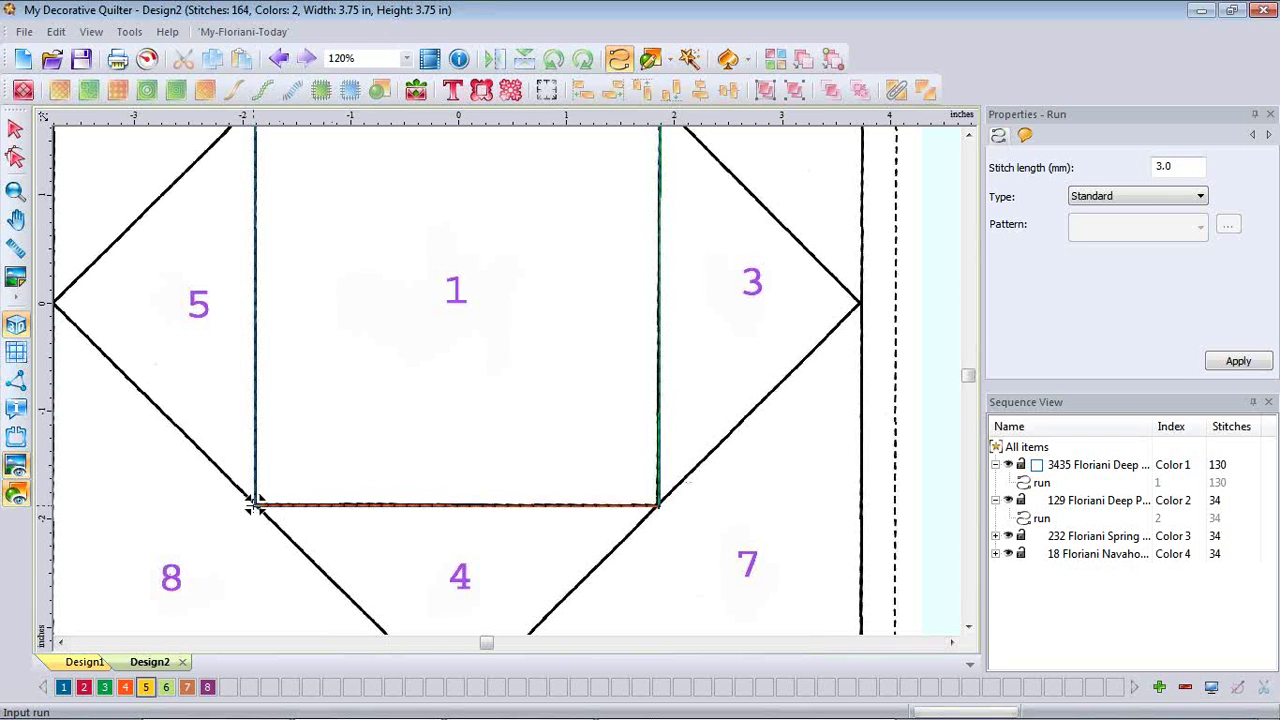
left_click(254, 505)
left_click(969, 131)
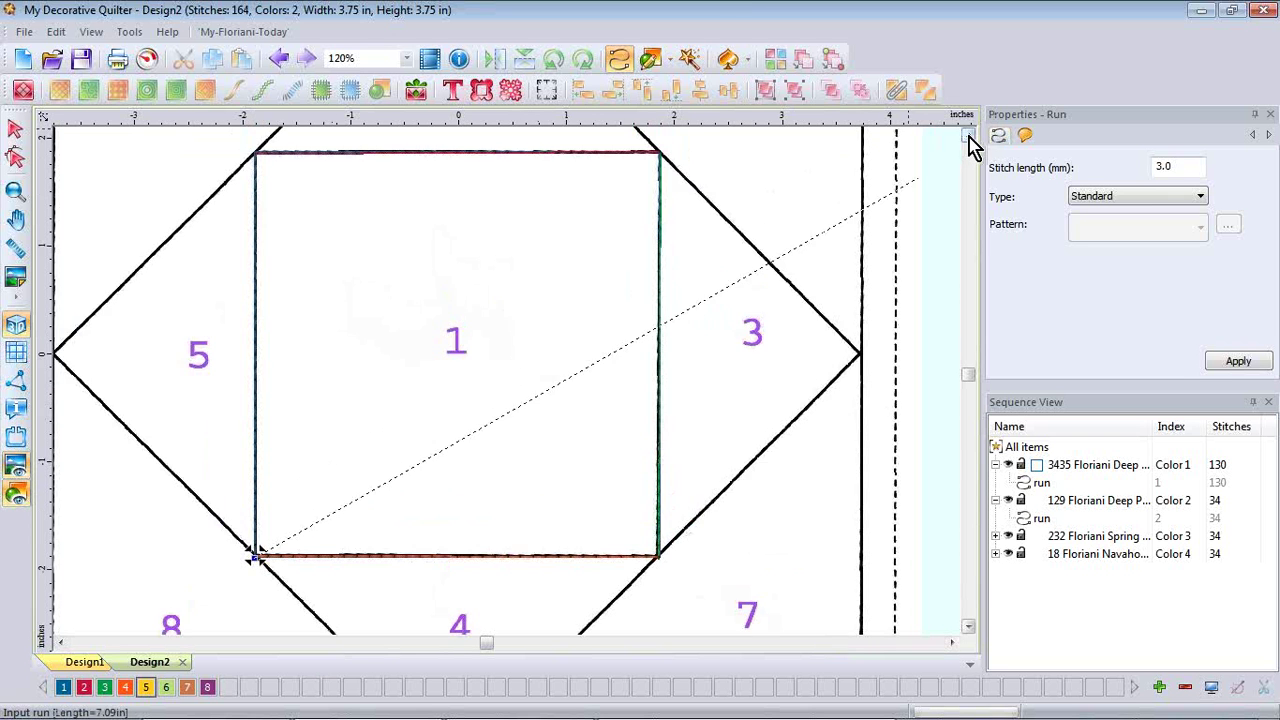
left_click(254, 152)
key("Return")
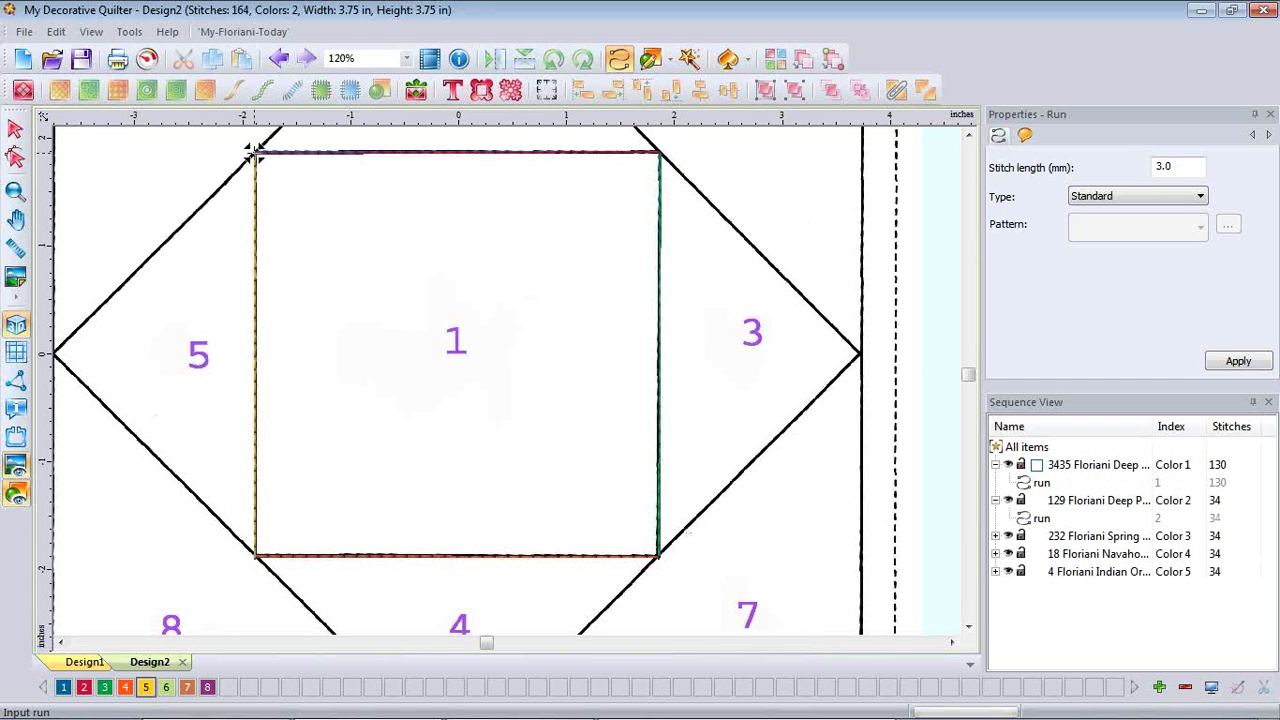
Draw a Run stitch in color 6 along piece 6's diagonal seam, from the diamond's upper corner to its right corner.
scroll(333, 174, "down", 1)
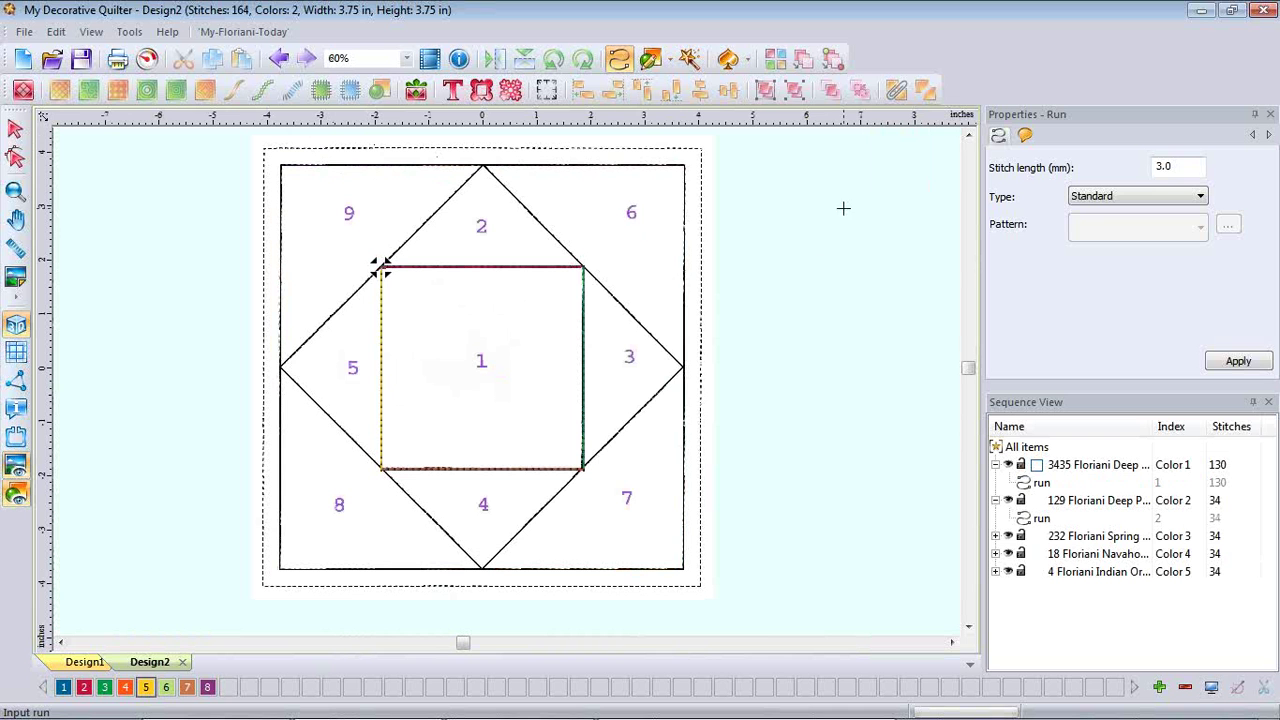
left_click(167, 687)
left_click(483, 163)
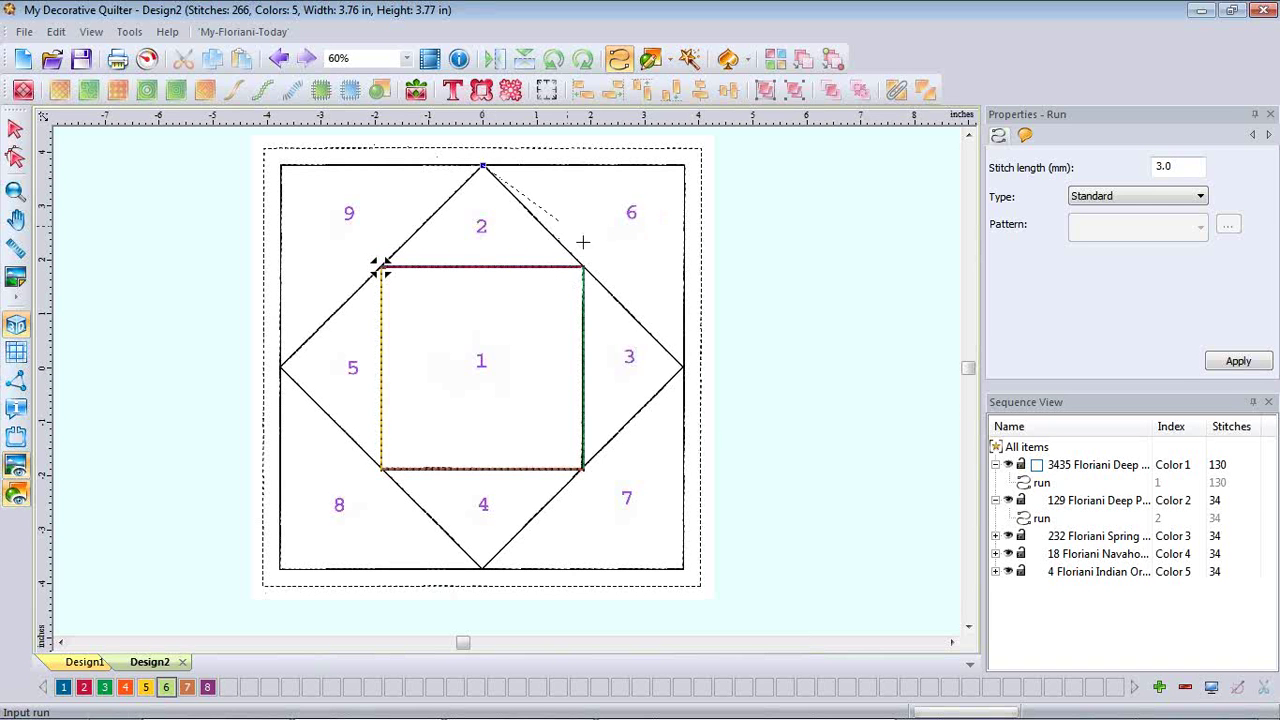
left_click(684, 368)
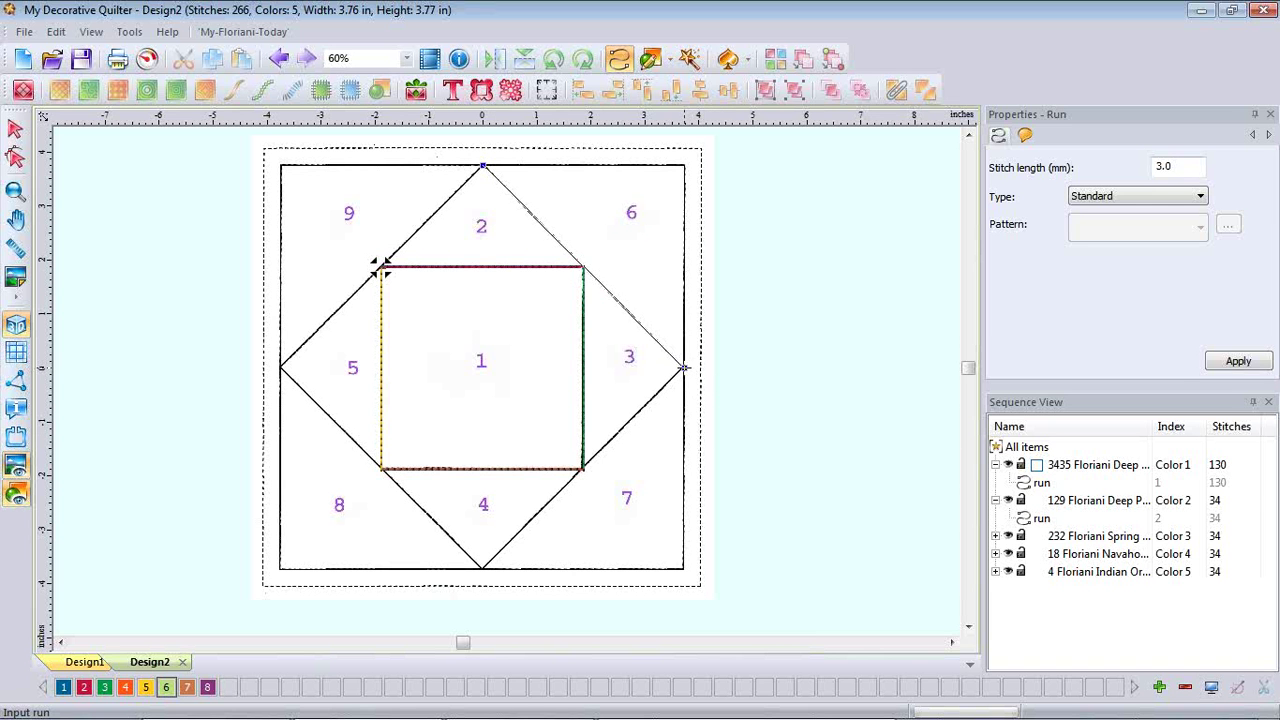
key("Return")
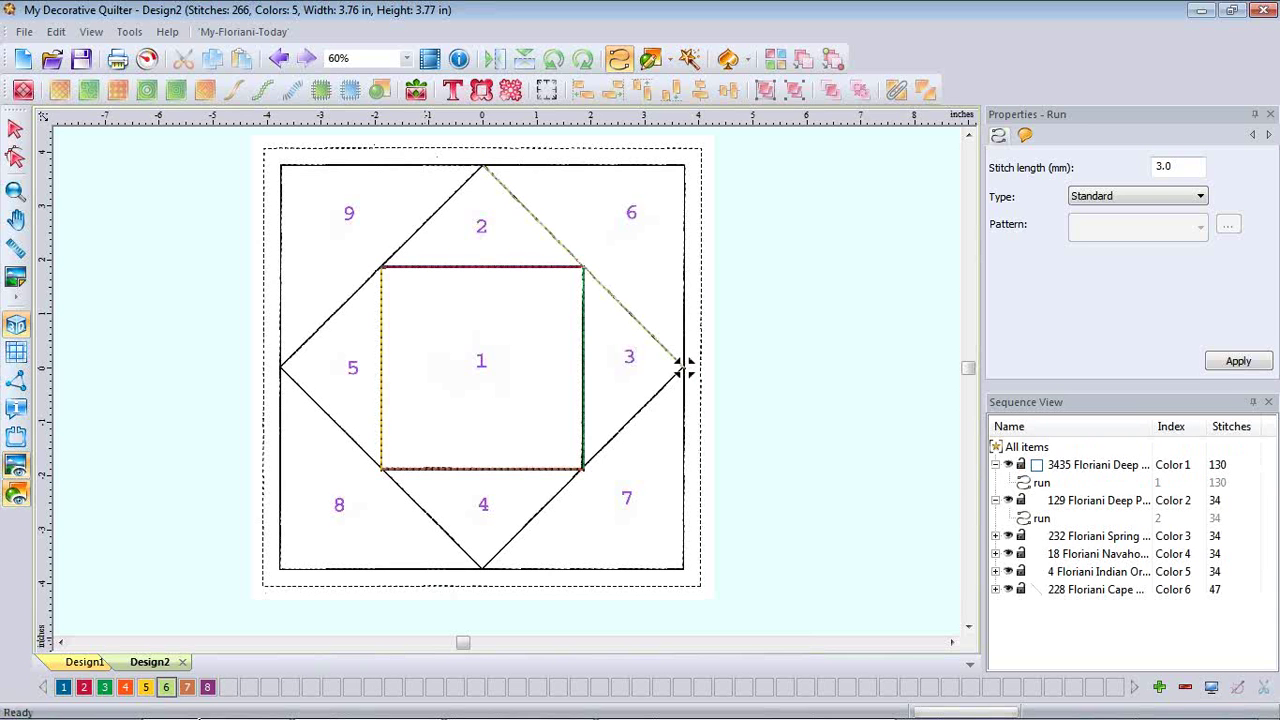
Draw a Run stitch about 5.3 in long in color 7 along piece 7's seam, from the diamond's right corner to its lower corner.
mouse_move(237, 712)
left_click(683, 368)
left_click(481, 567)
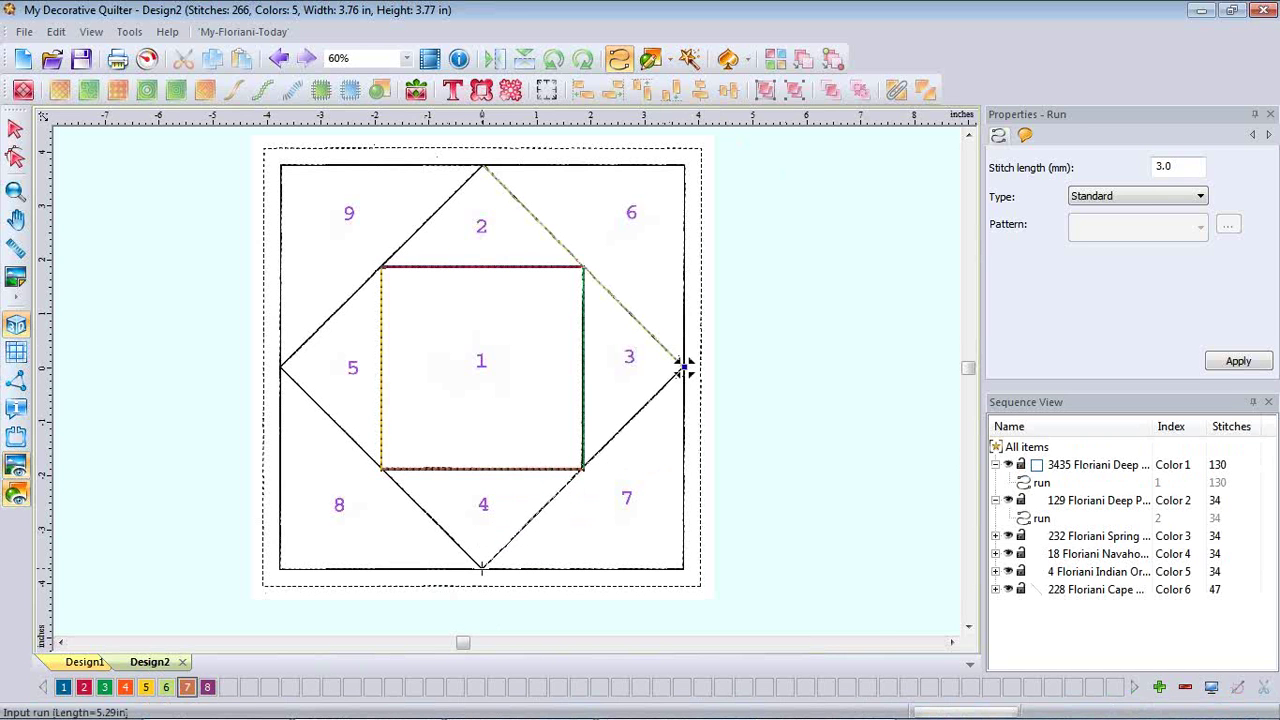
key("Return")
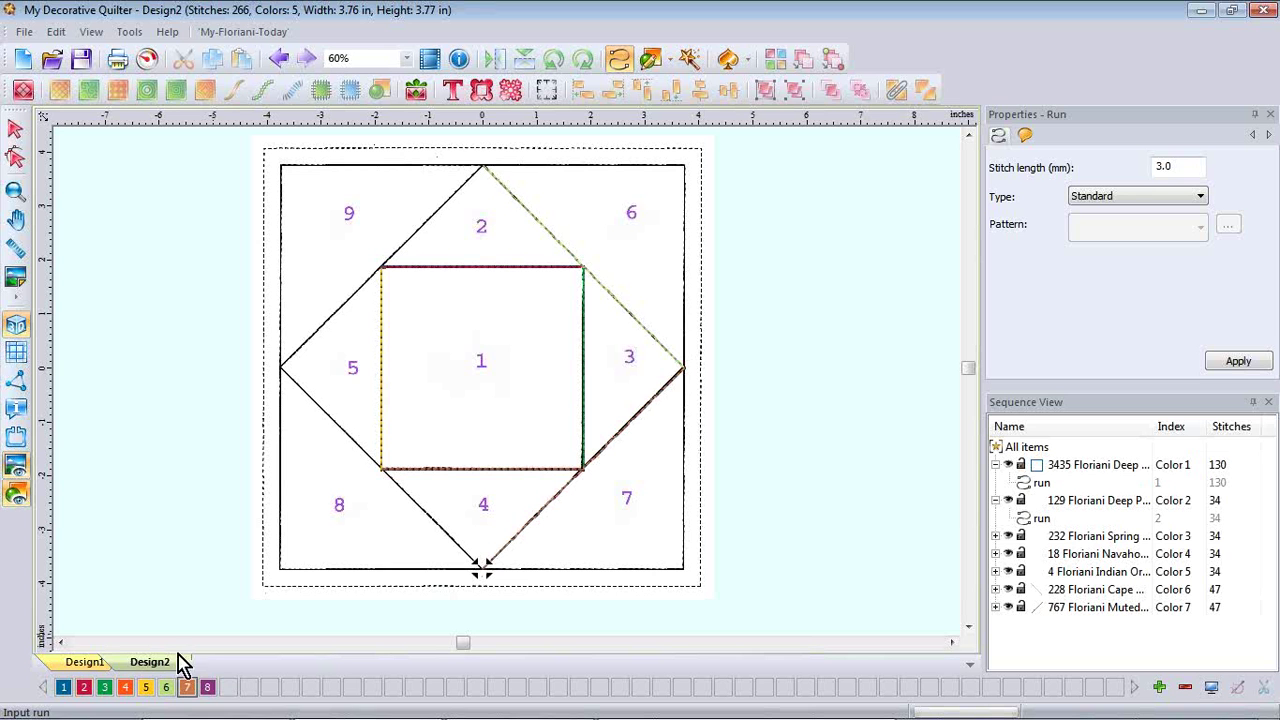
Draw a Run stitch about 5.35 in long in color 8 along piece 8's seam, from the diamond's left corner to its lower corner.
left_click(207, 687)
left_click(281, 367)
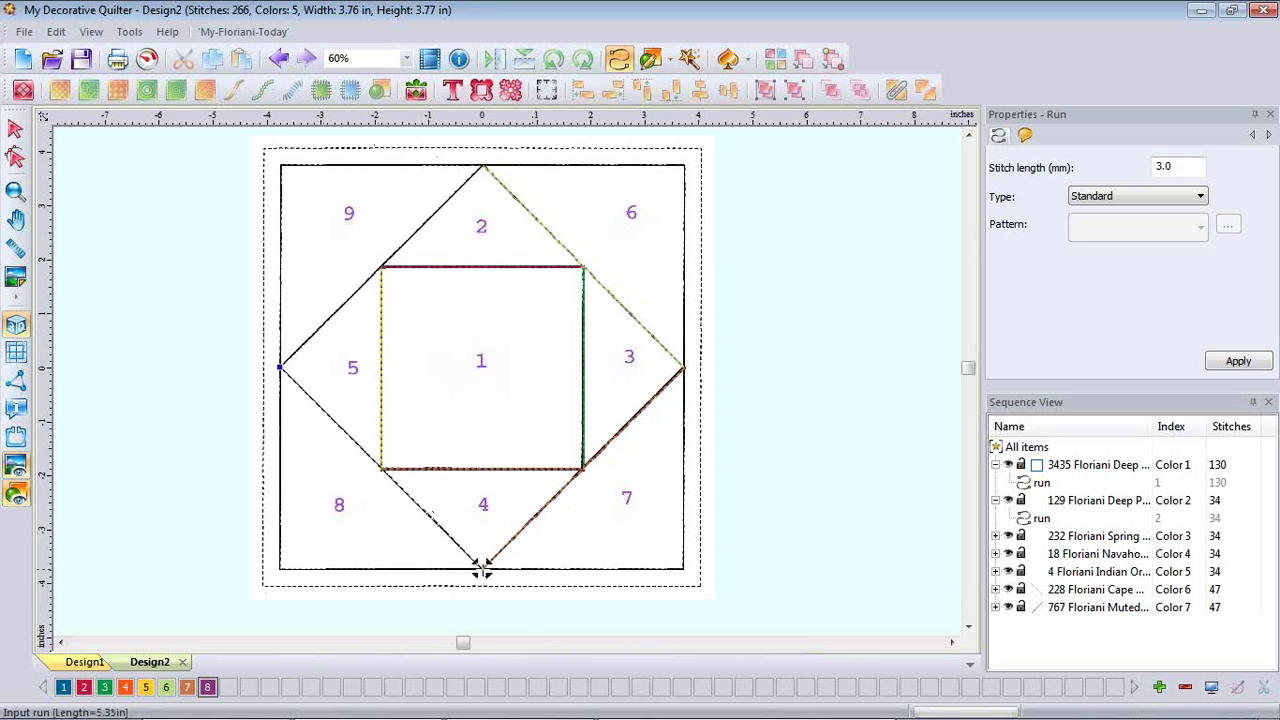
left_click(481, 566)
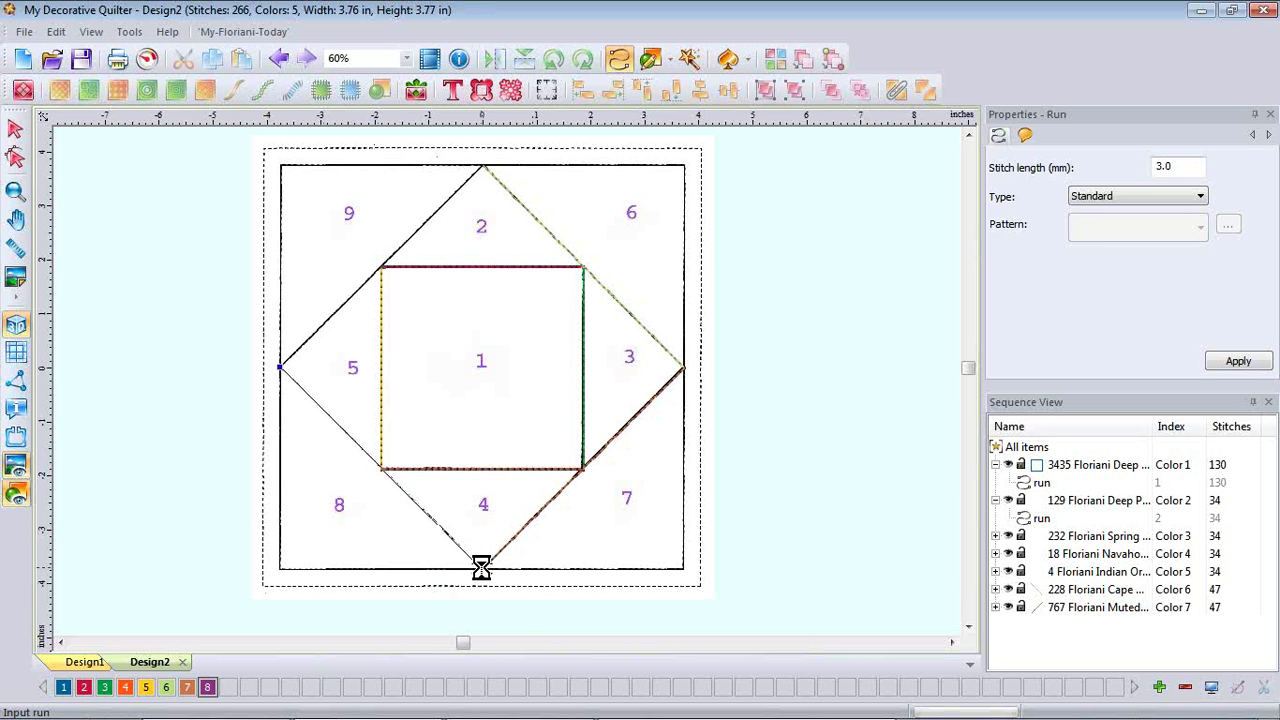
key("Return")
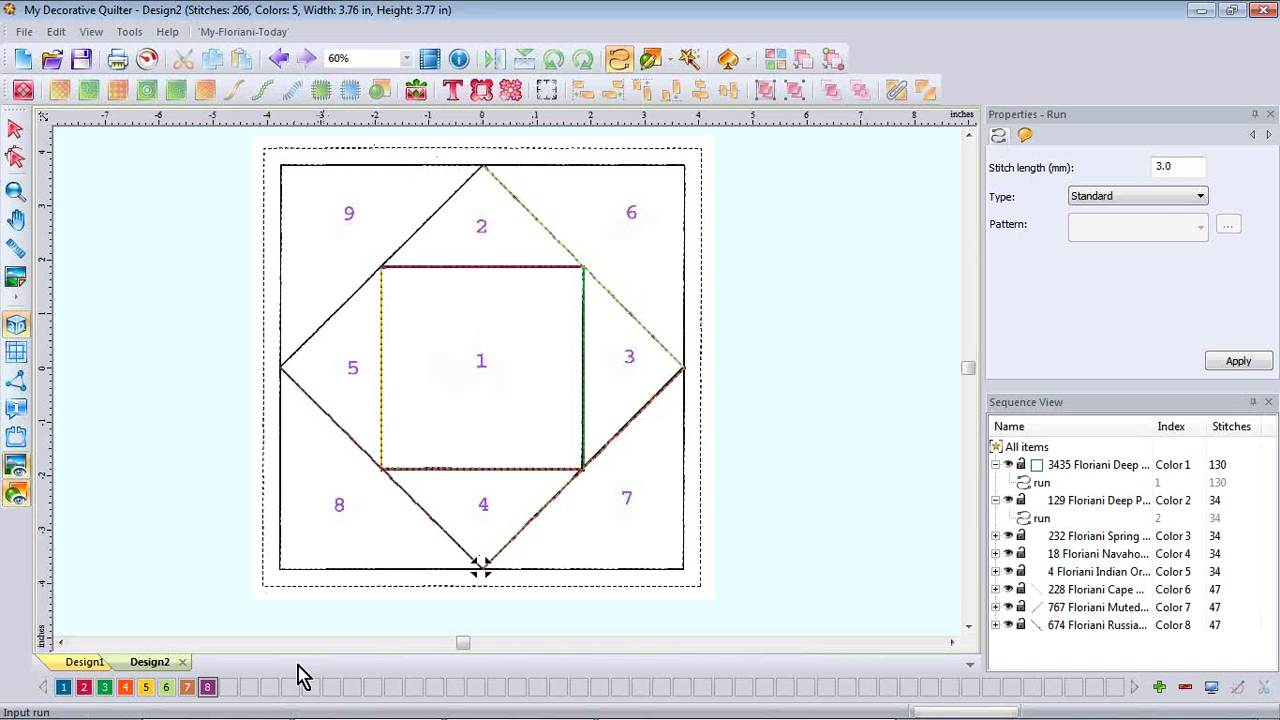
Draw a Run stitch in color 1 along piece 9's seam, from the diamond's left corner to its upper corner.
left_click(62, 688)
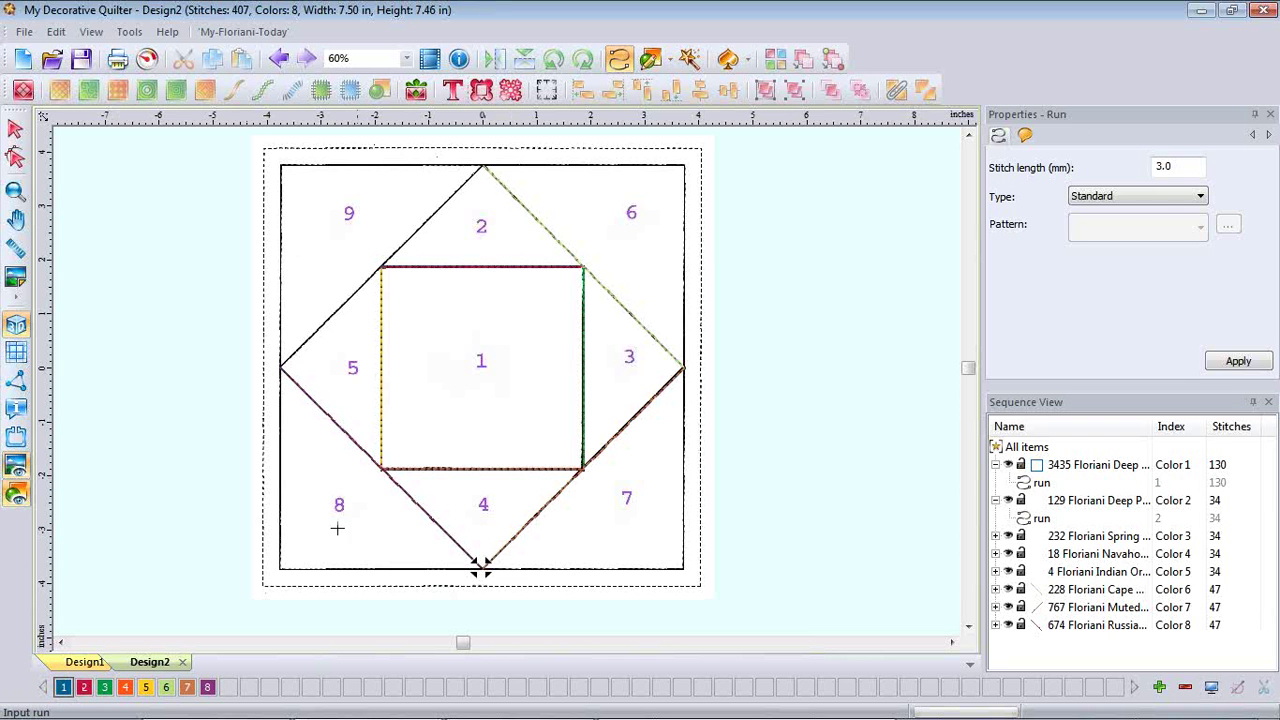
left_click(280, 366)
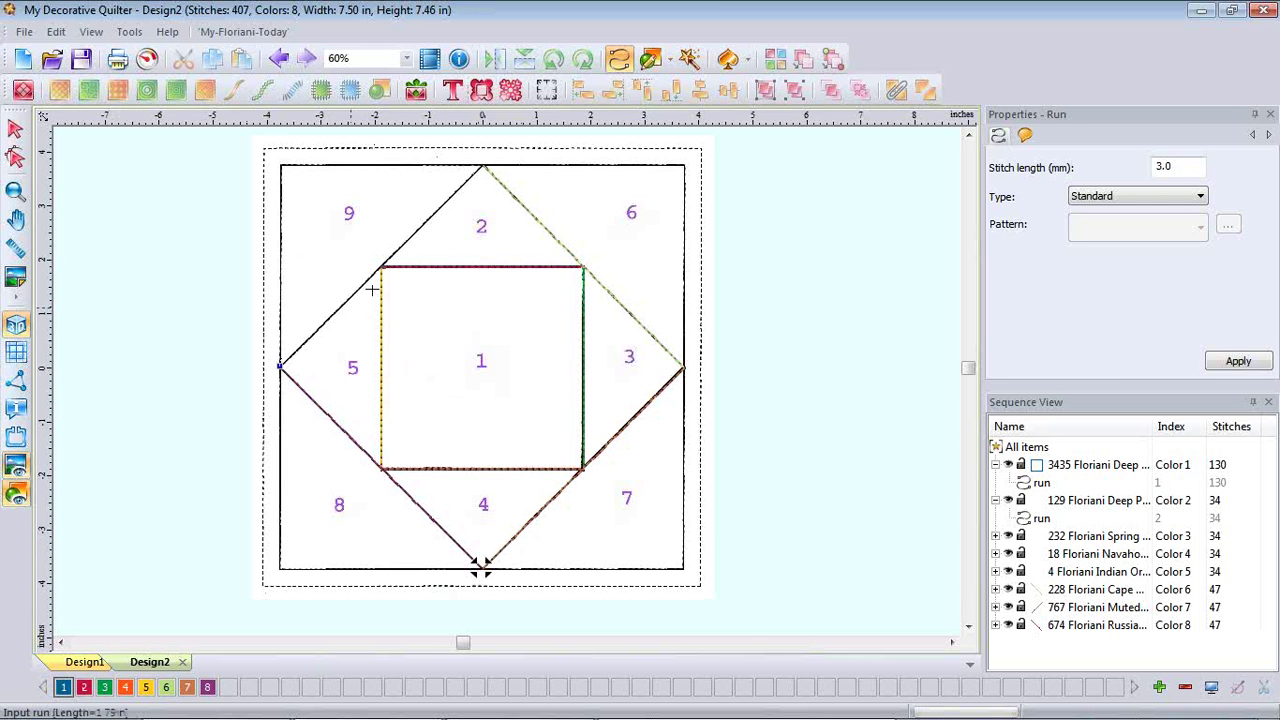
double_click(483, 166)
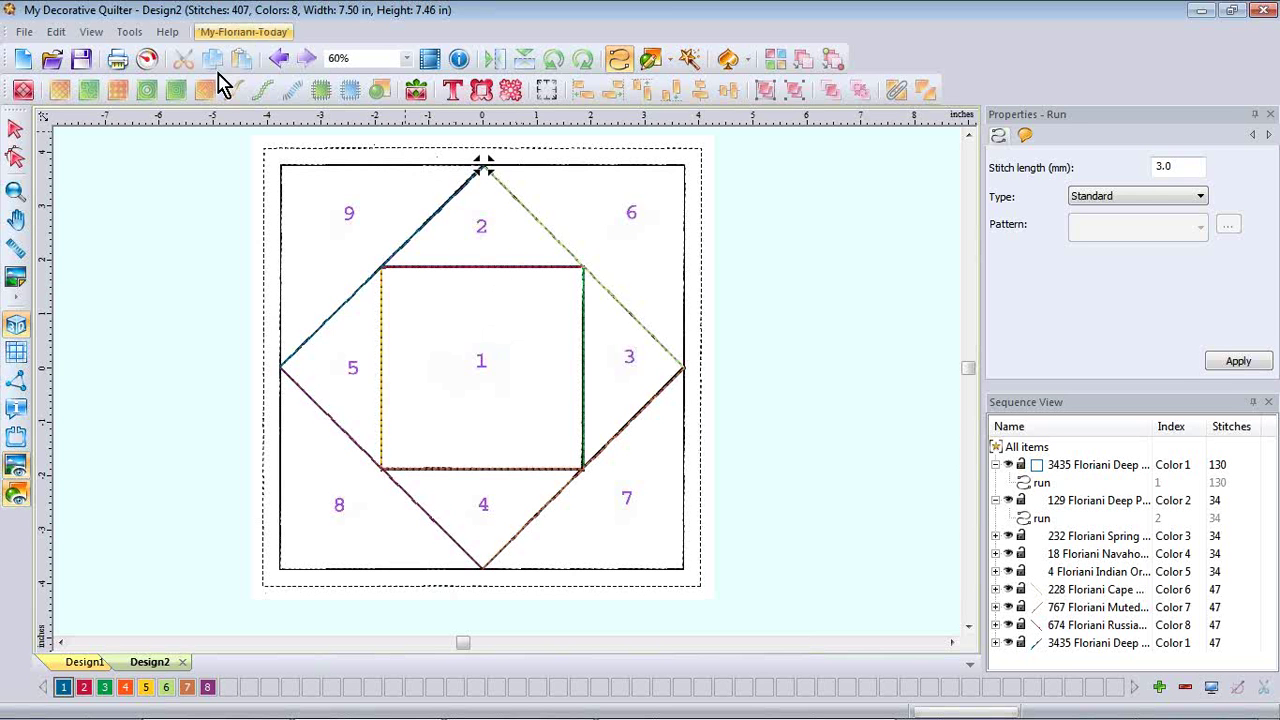
Draw an artwork rectangle about 7.5 by 7.5 in over the block's solid outer square.
left_click(667, 62)
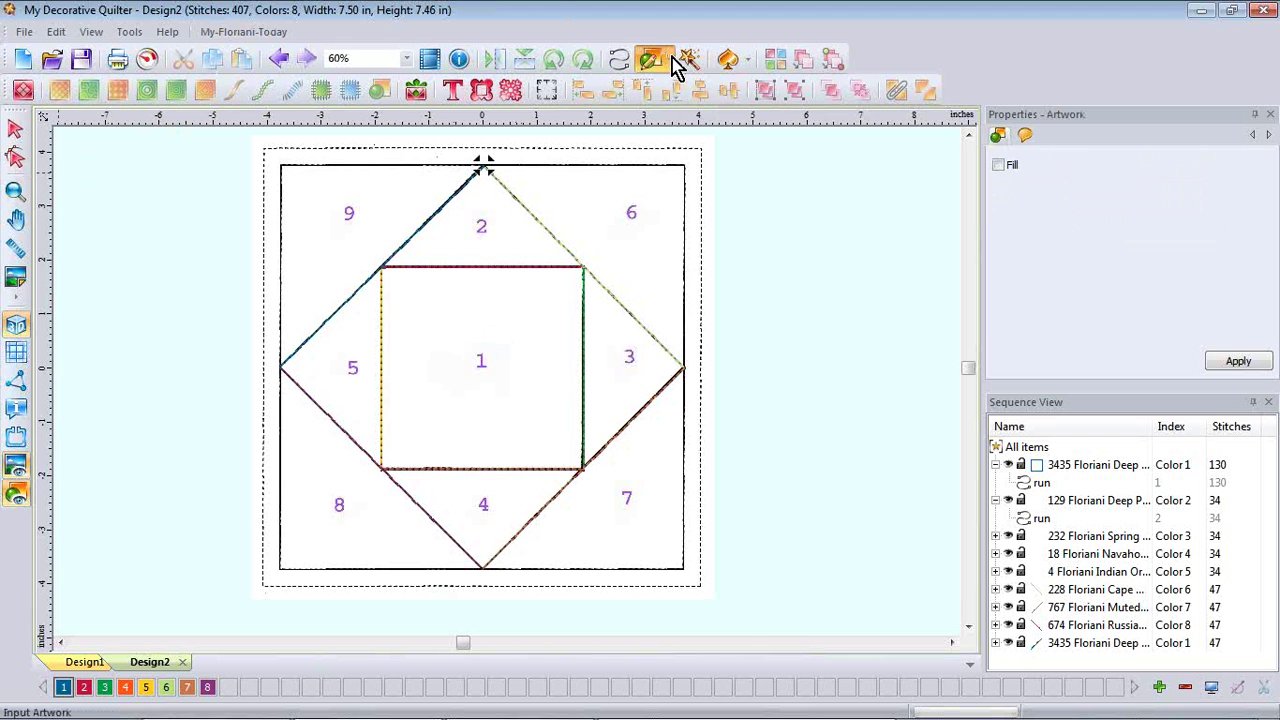
left_click(670, 62)
left_click(686, 88)
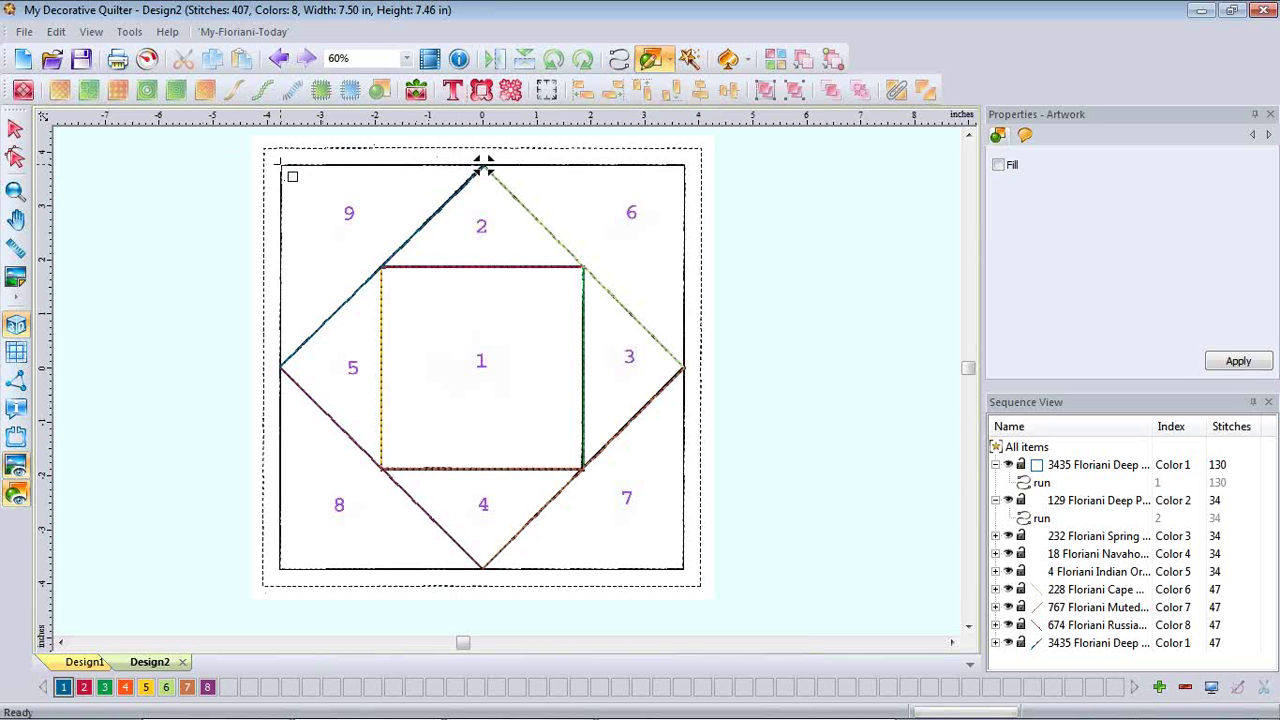
mouse_move(282, 166)
left_mouse_down()
mouse_move(752, 636)
mouse_move(684, 569)
left_mouse_up()
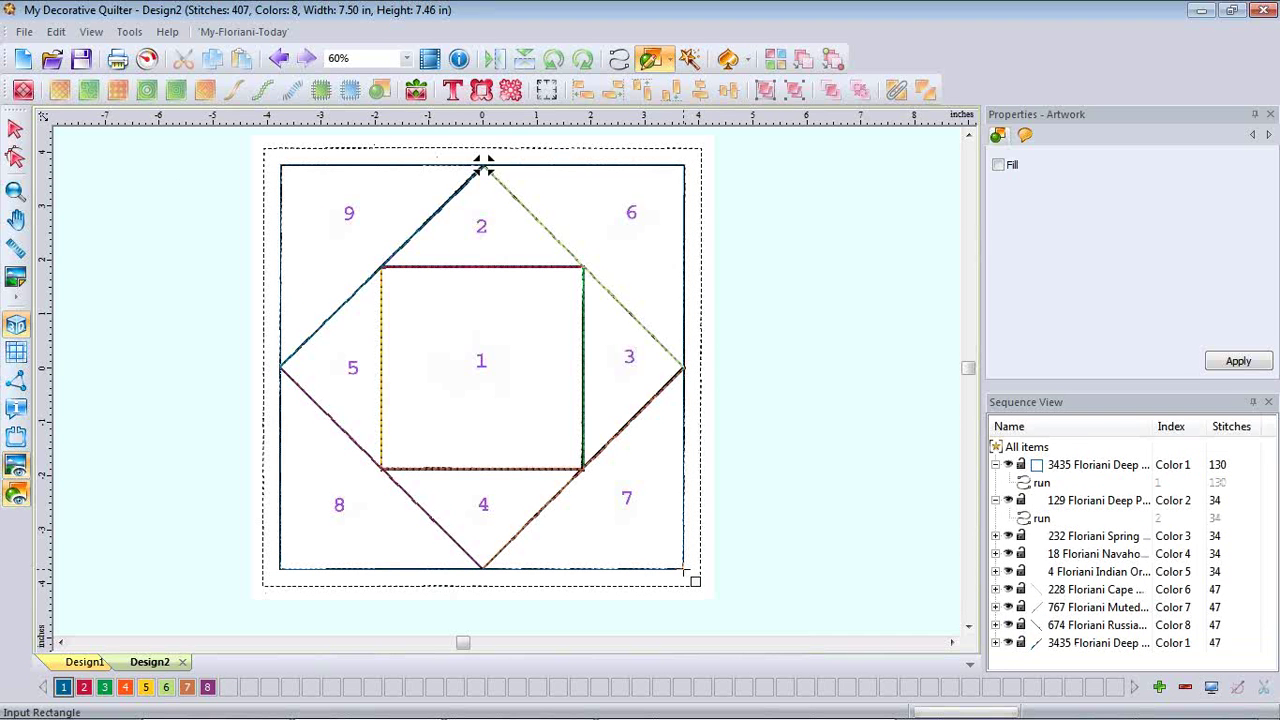
Recolor the outer artwork rectangle with color 2, Deep Pink.
left_click(13, 130)
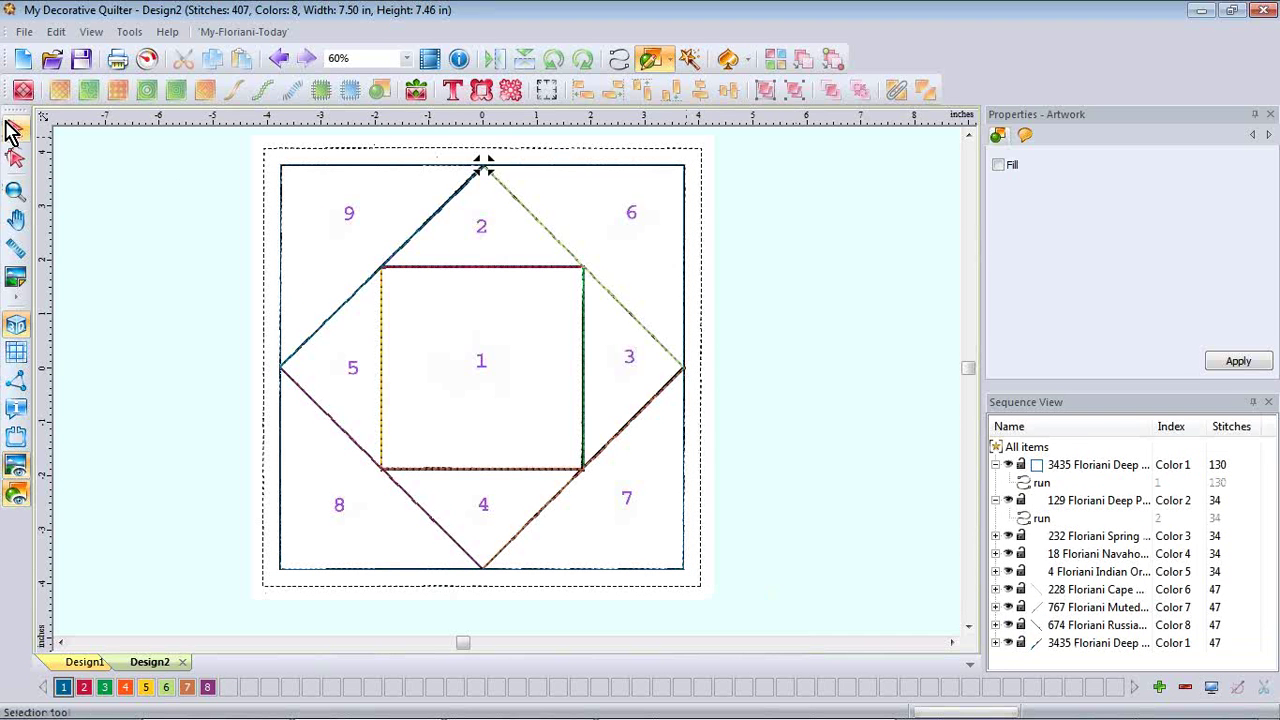
left_click(11, 128)
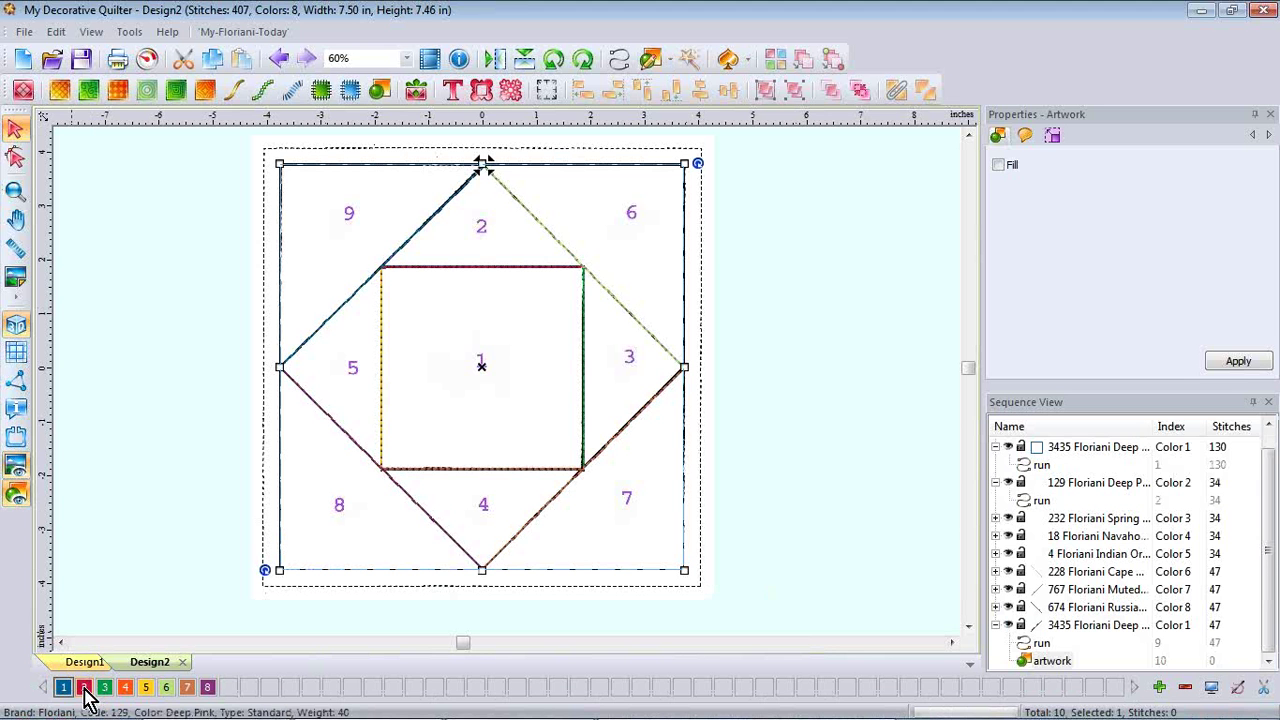
left_click(84, 689)
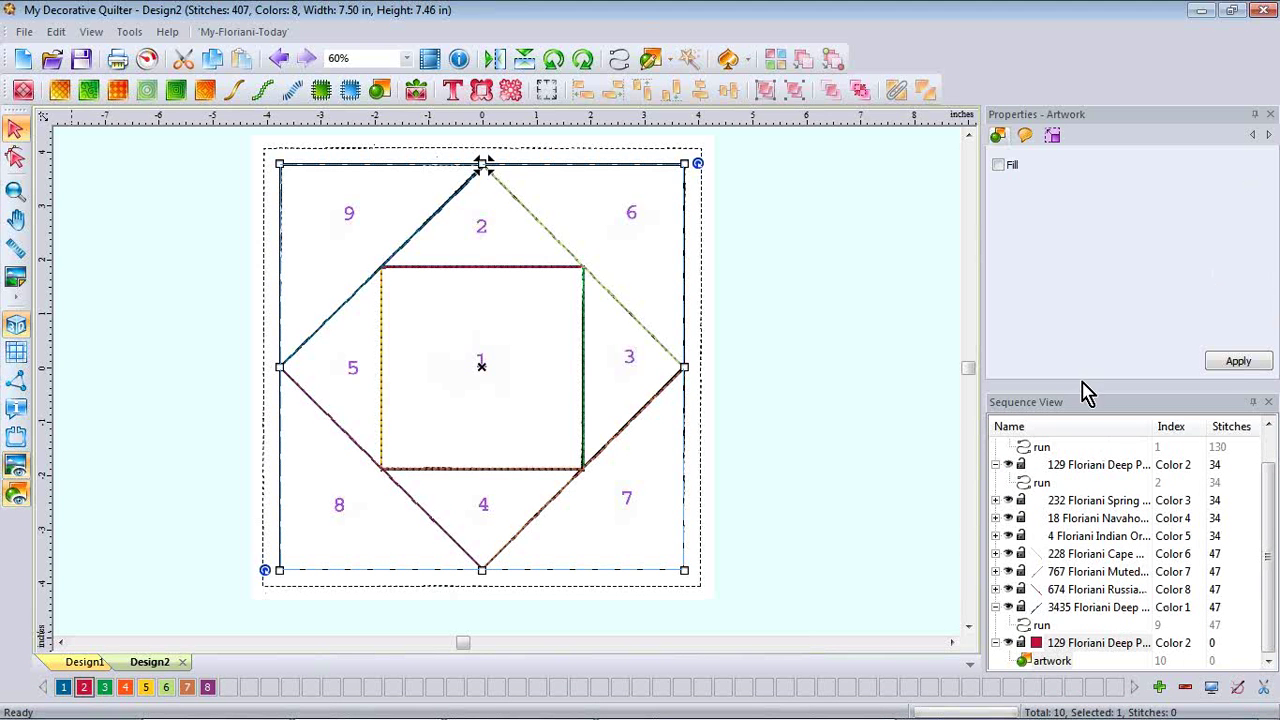
Collapse the expanded thread color groups above the new Deep Pink artwork in the sequence list.
left_click(996, 465)
left_click(996, 447)
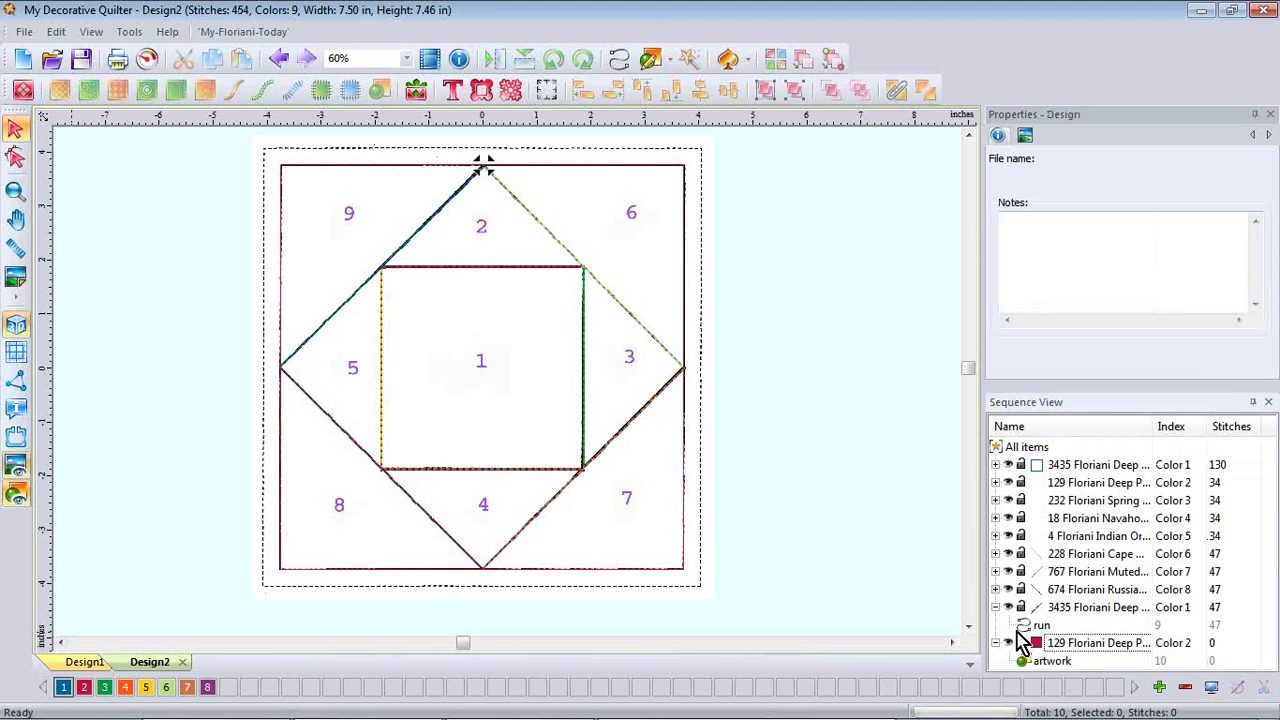
left_click(995, 607)
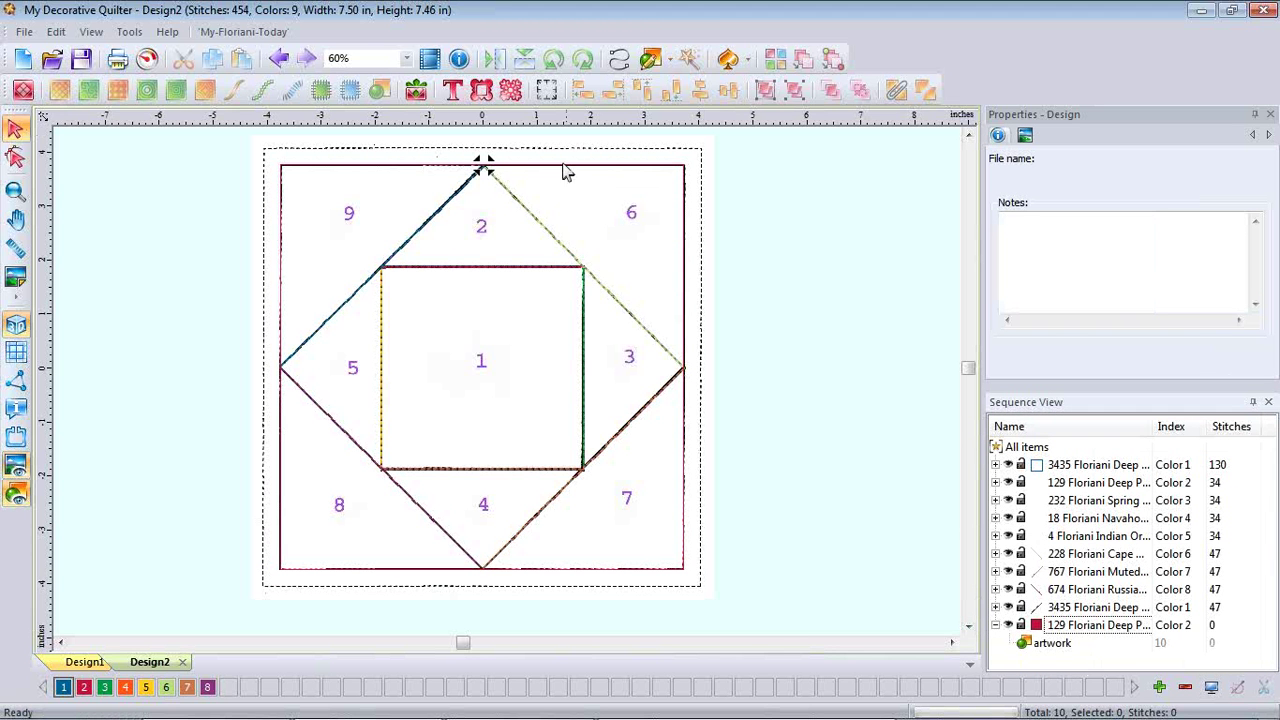
Convert the Deep Pink outer rectangle artwork to a Run stitch and deselect it.
left_click(1060, 626)
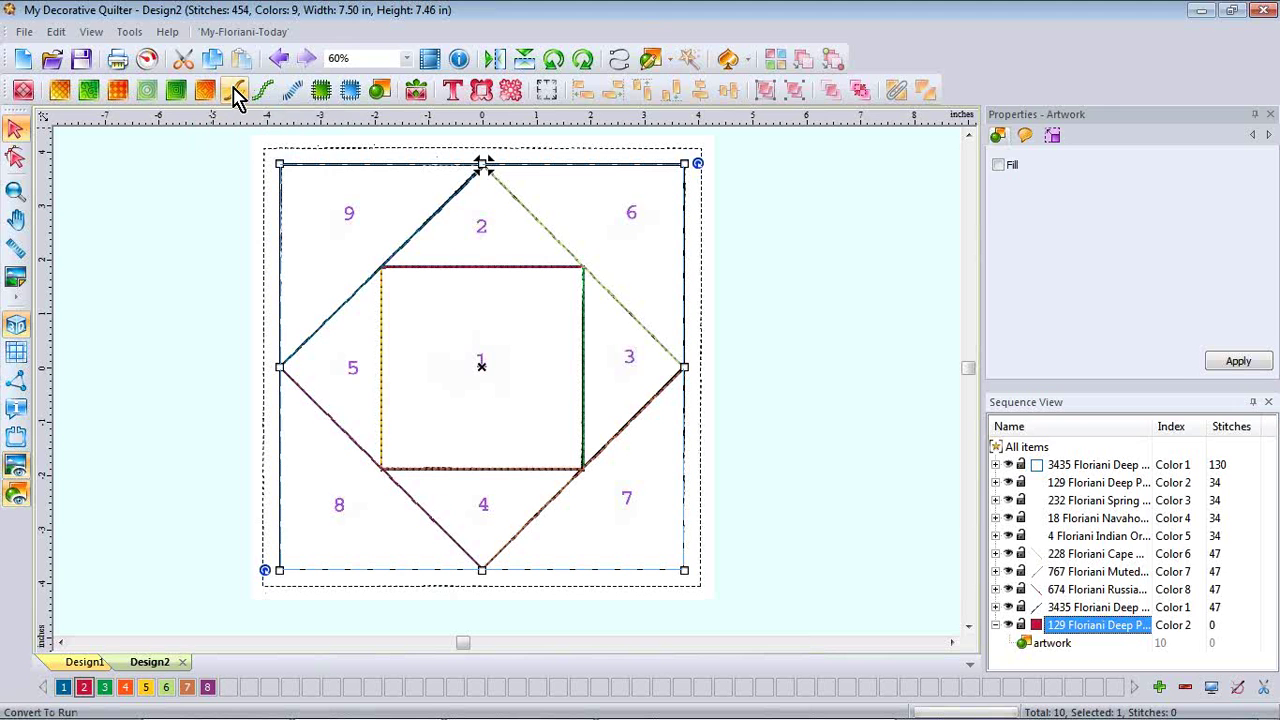
left_click(236, 95)
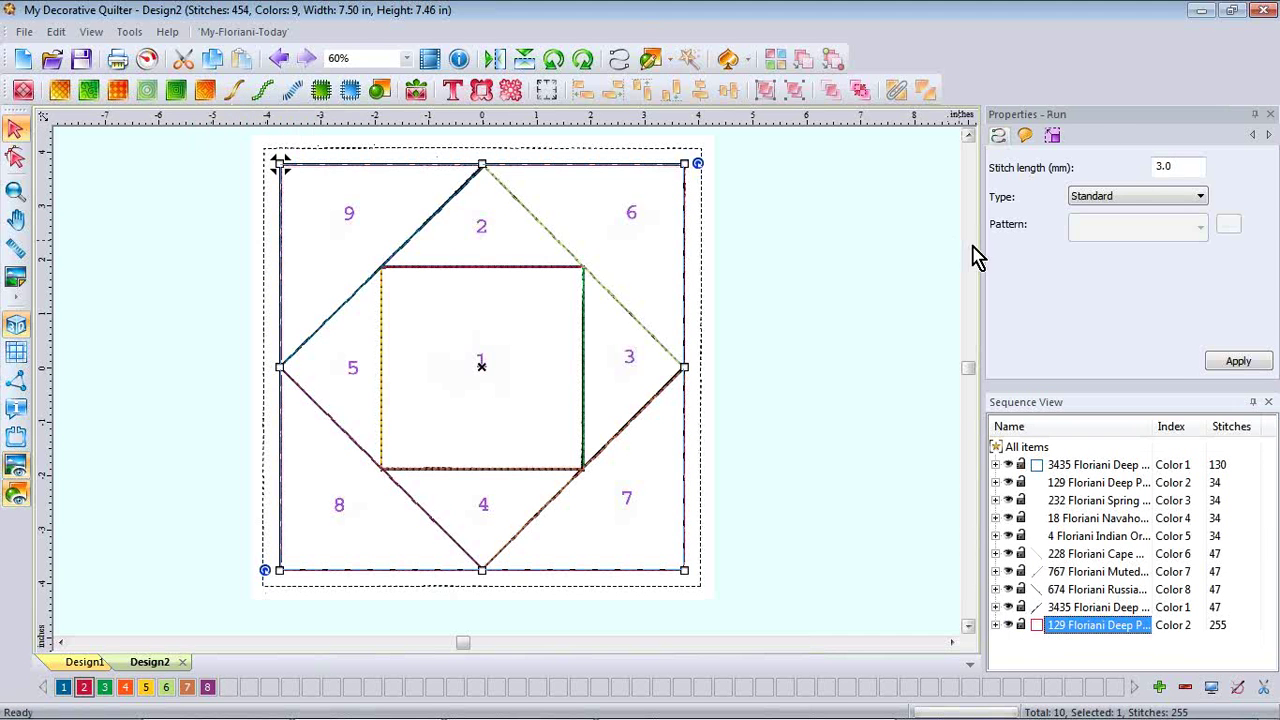
left_click(840, 232)
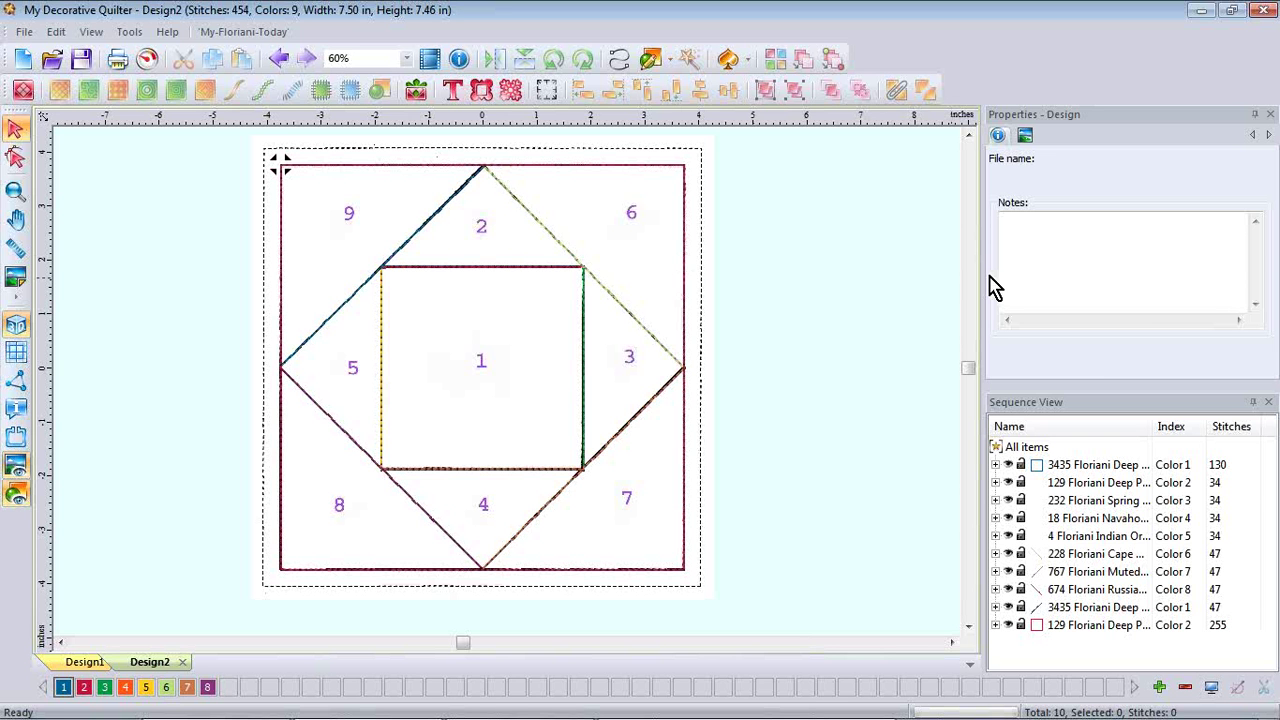
Hide the backdrop and play part of the stitch-out simulation of the whole block before closing it.
left_click(15, 468)
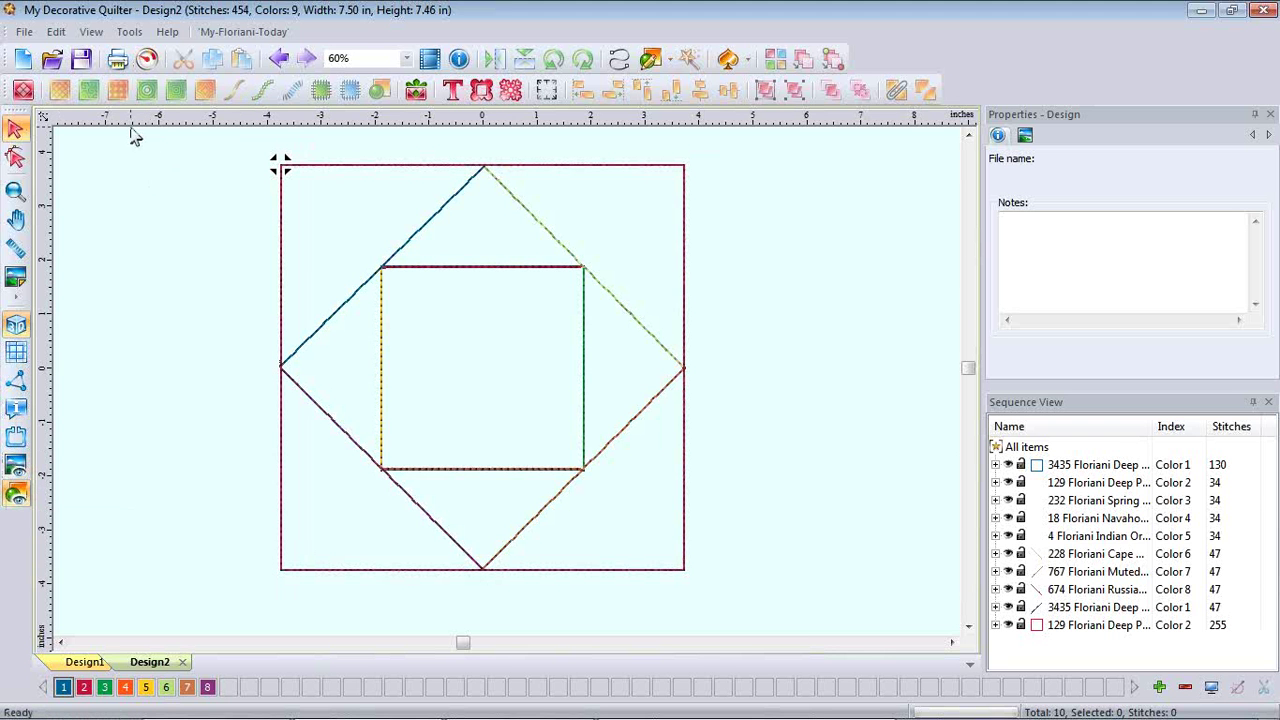
left_click(150, 63)
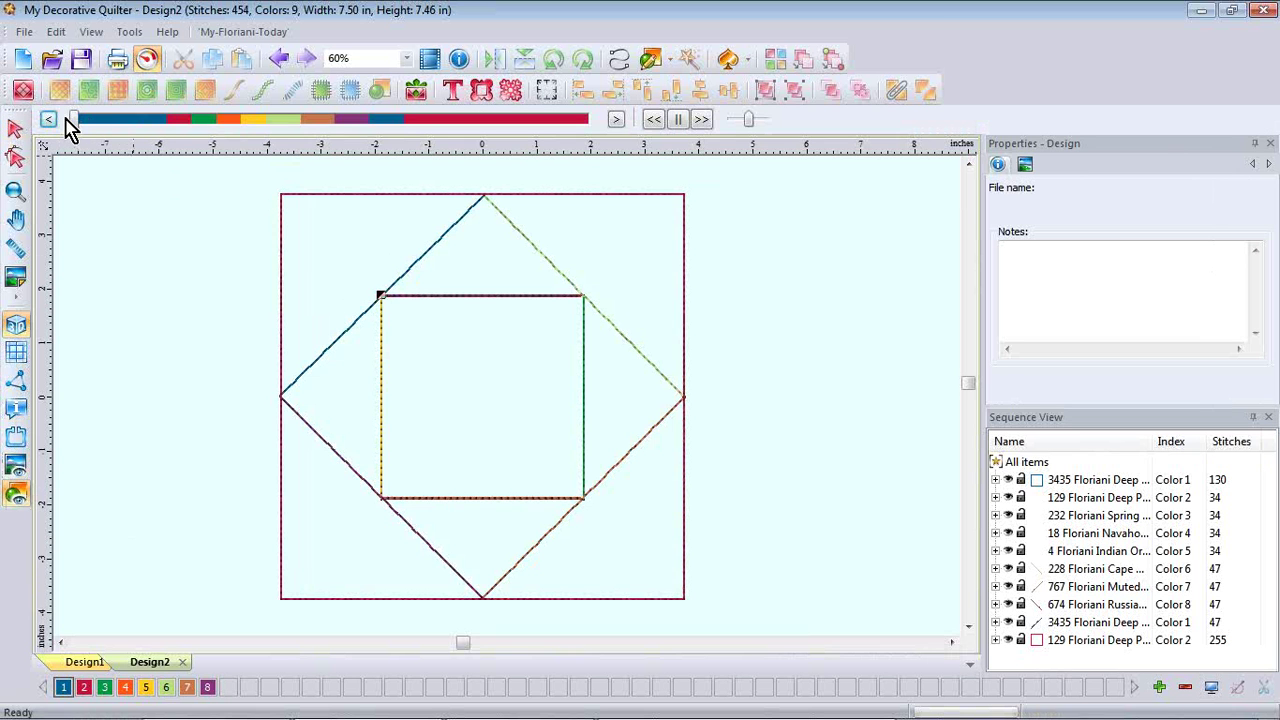
left_click(702, 120)
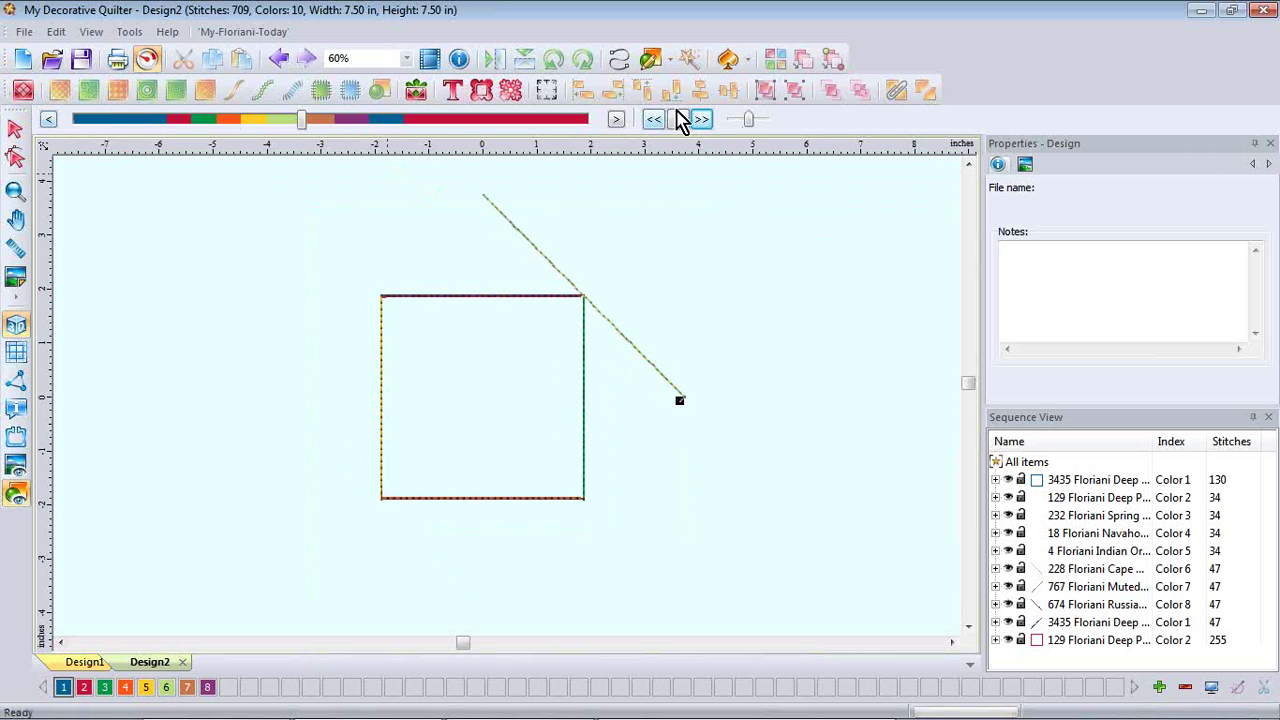
right_click(1108, 529)
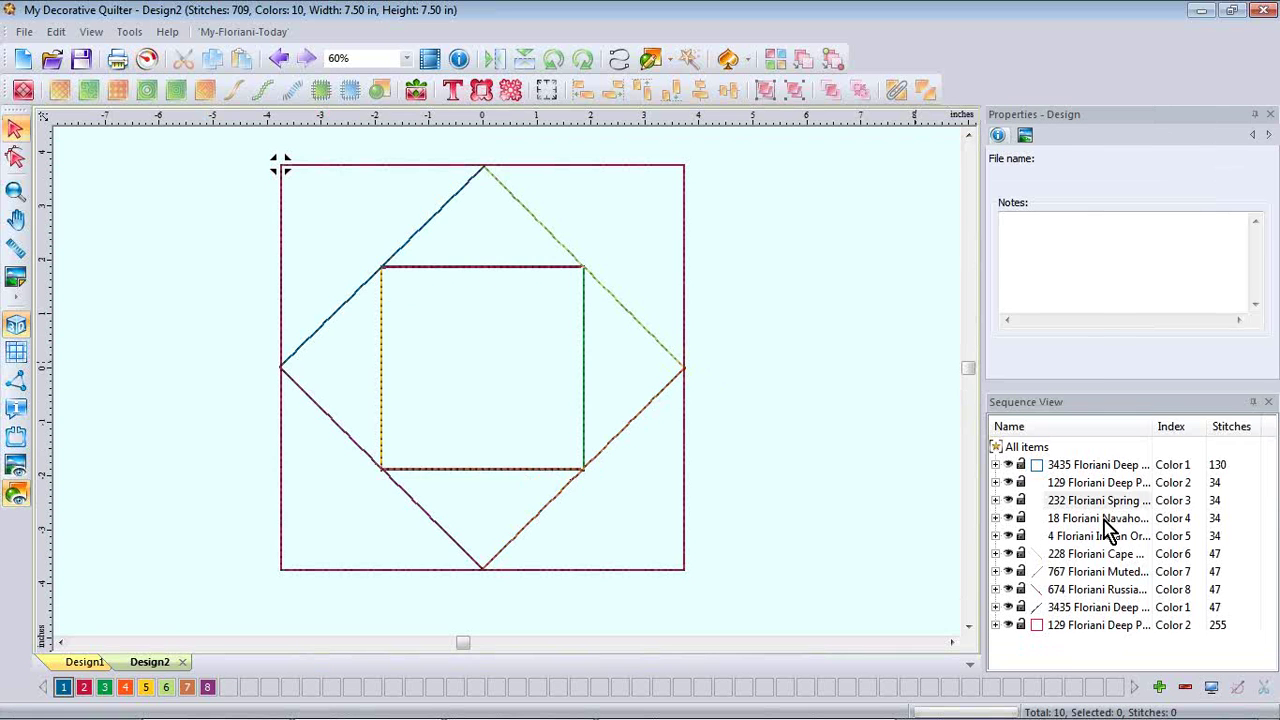
Hide all the stitch items in the design.
left_click(1170, 262)
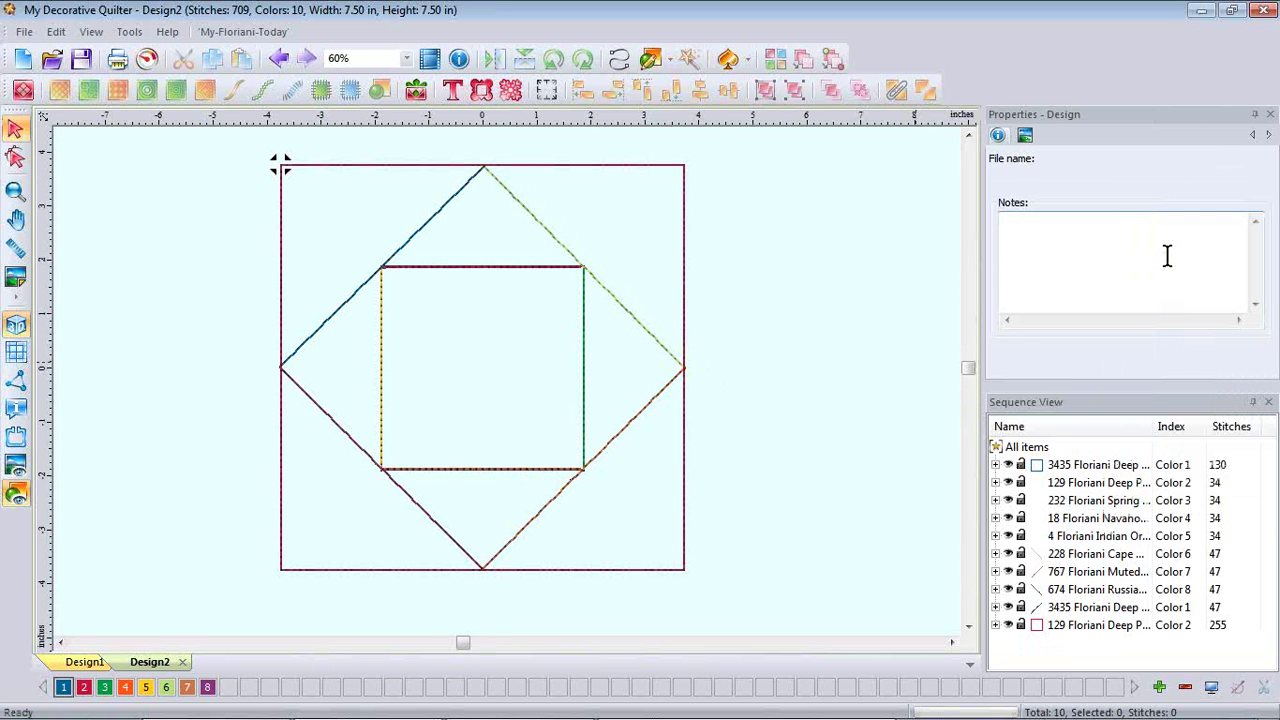
left_click(1100, 483)
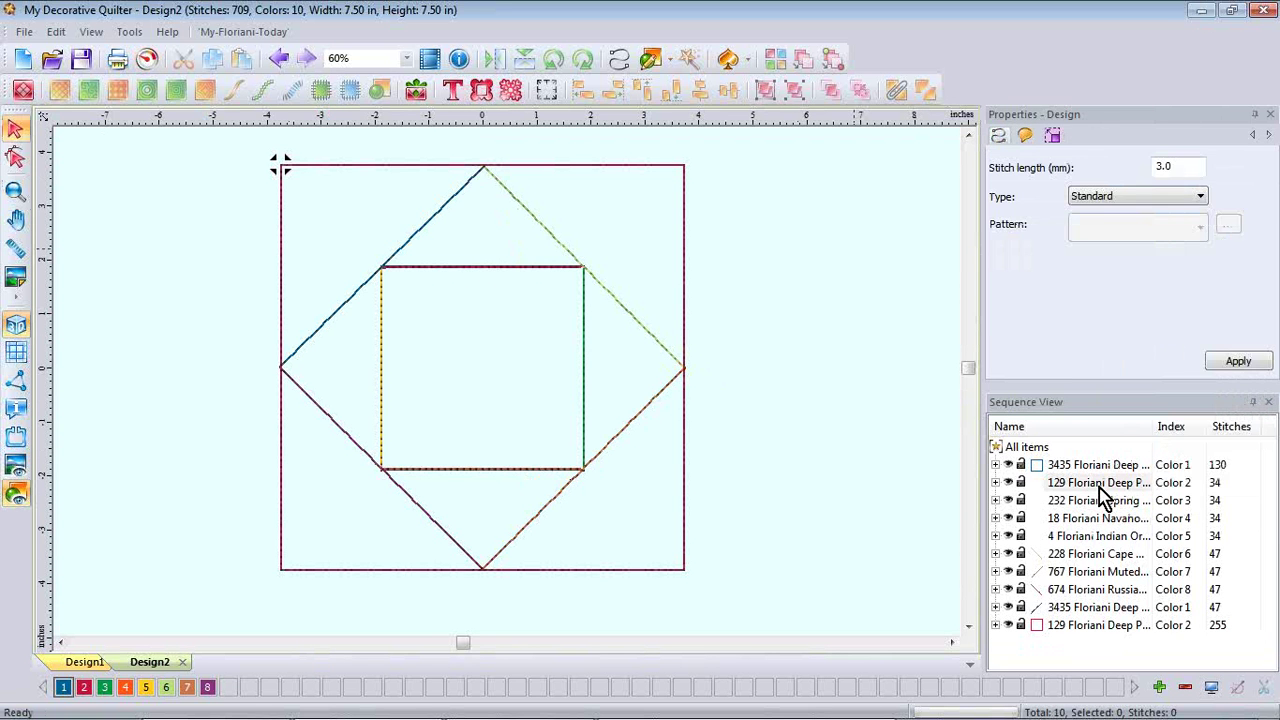
right_click(1100, 483)
left_click(1185, 158)
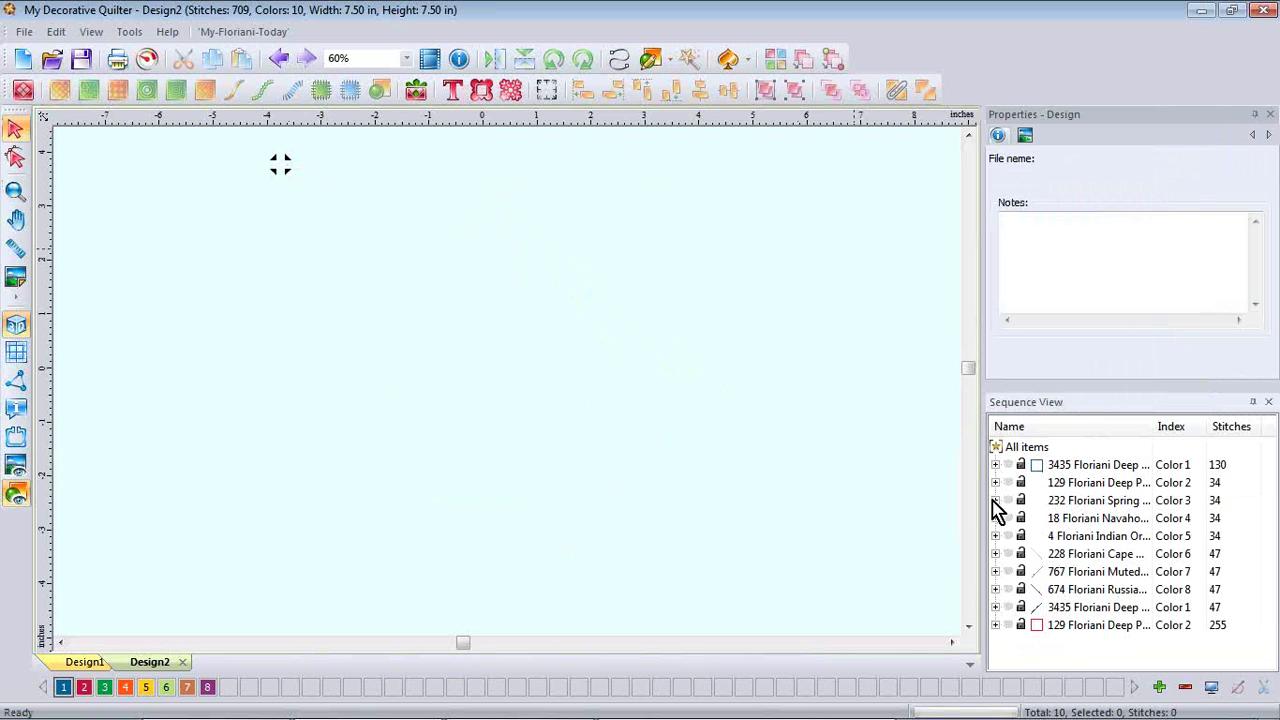
Unhide the center square and its four side runs one at a time in stitching order, Colors 1 to 5.
left_click(1010, 466)
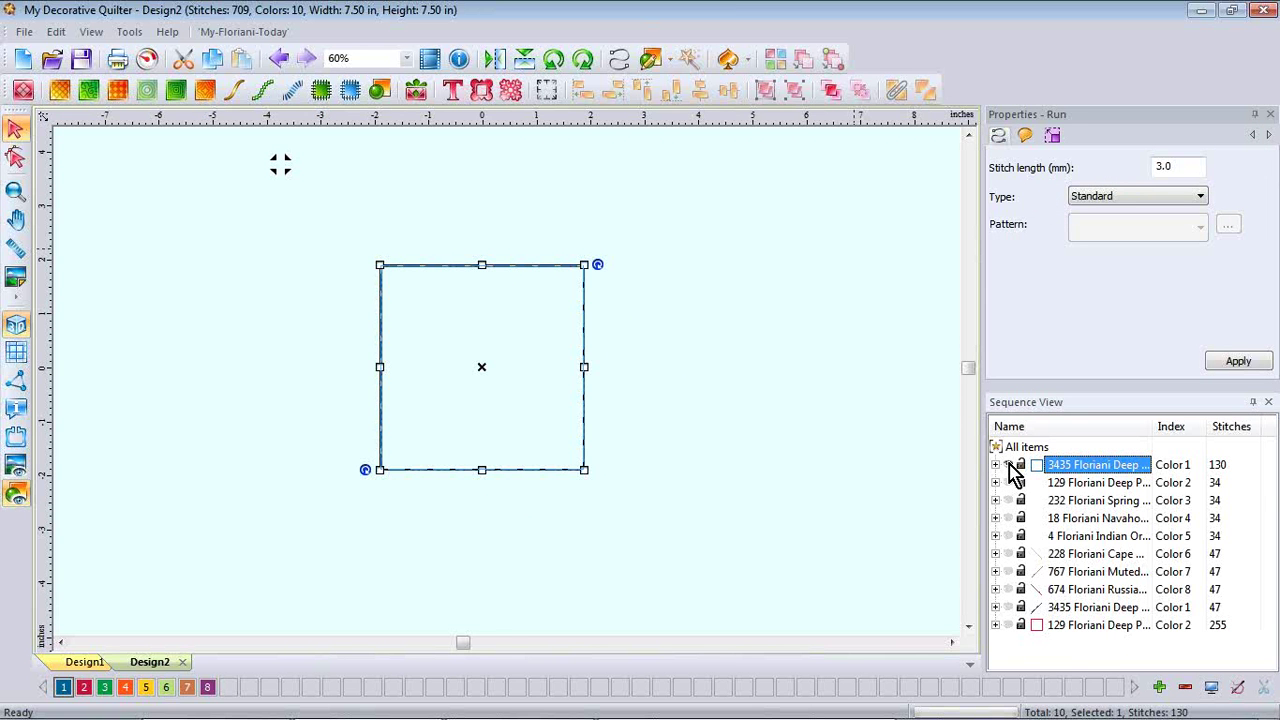
left_click(1010, 484)
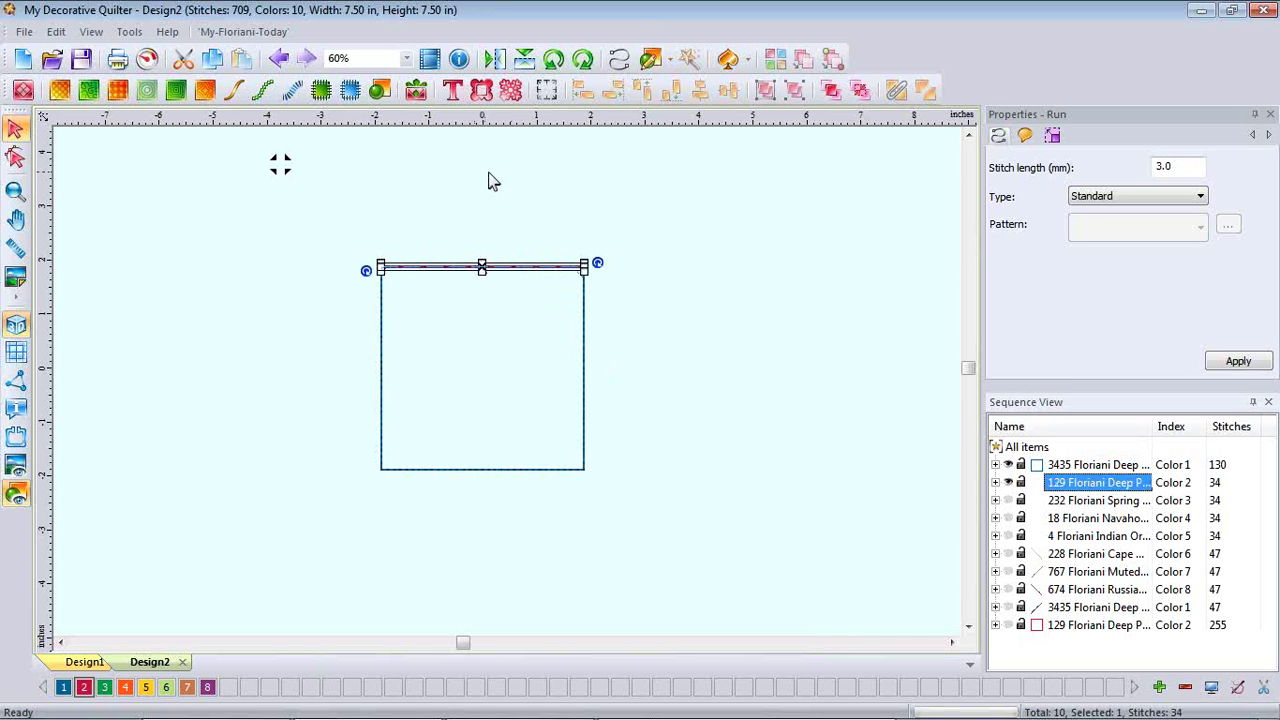
left_click(1008, 500)
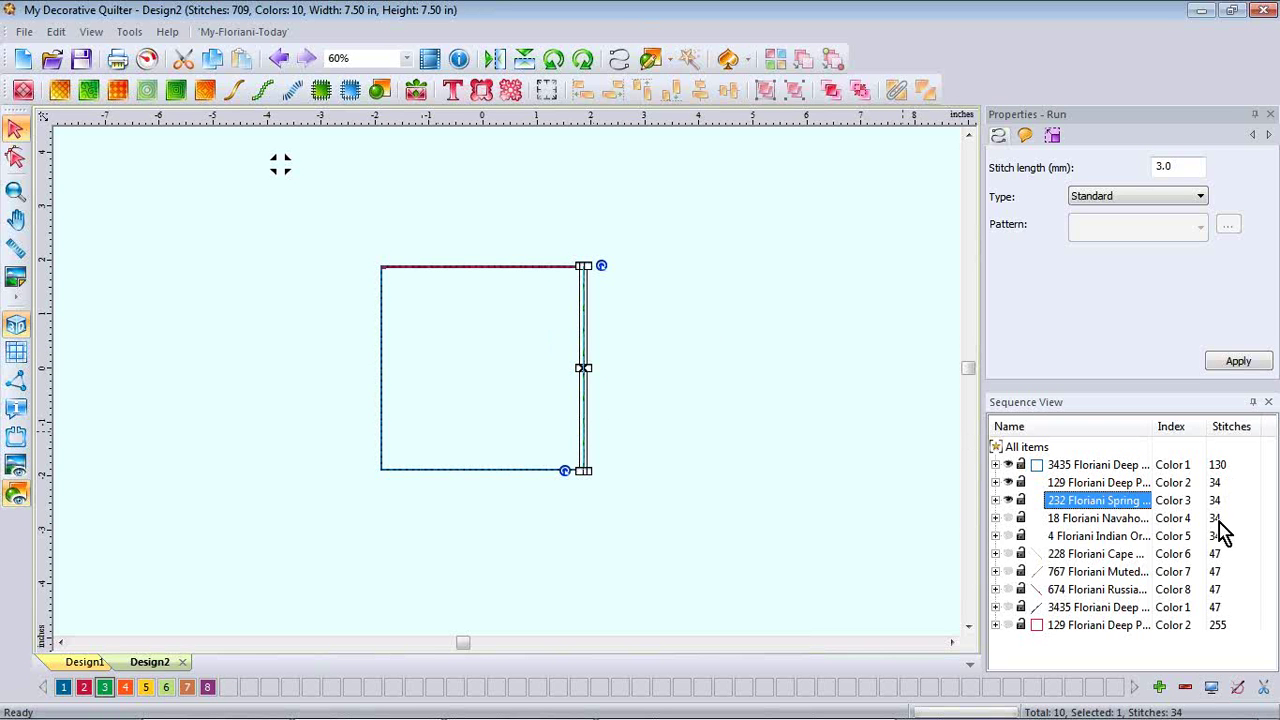
left_click(1009, 518)
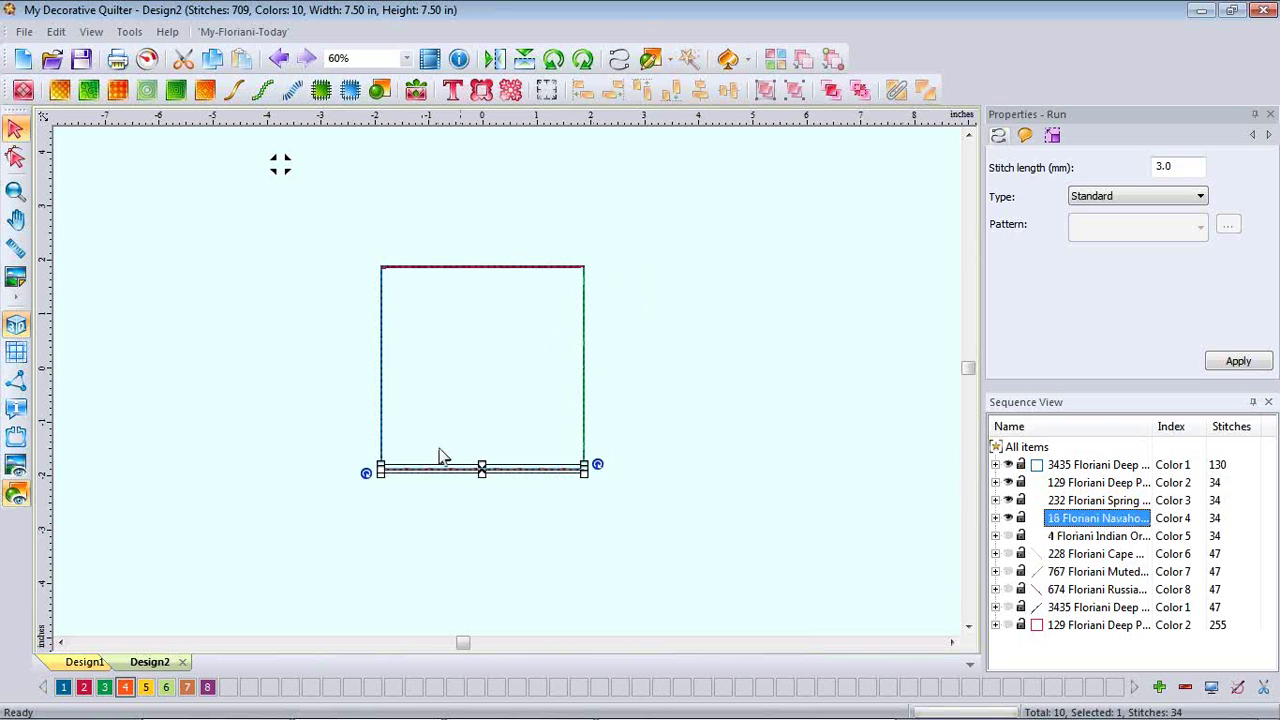
left_click(1009, 538)
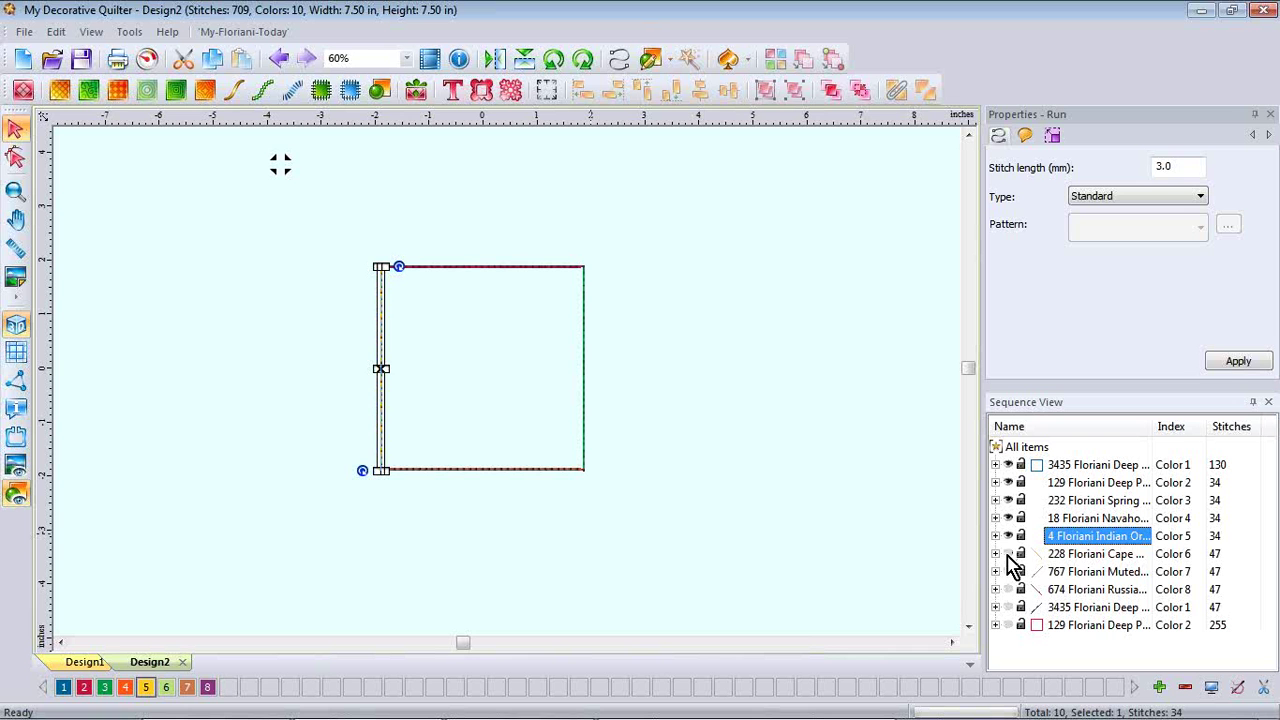
Unhide the four diagonal runs and the outer square one by one in stitching order, and clear the selection.
left_click(1008, 558)
left_click(1008, 553)
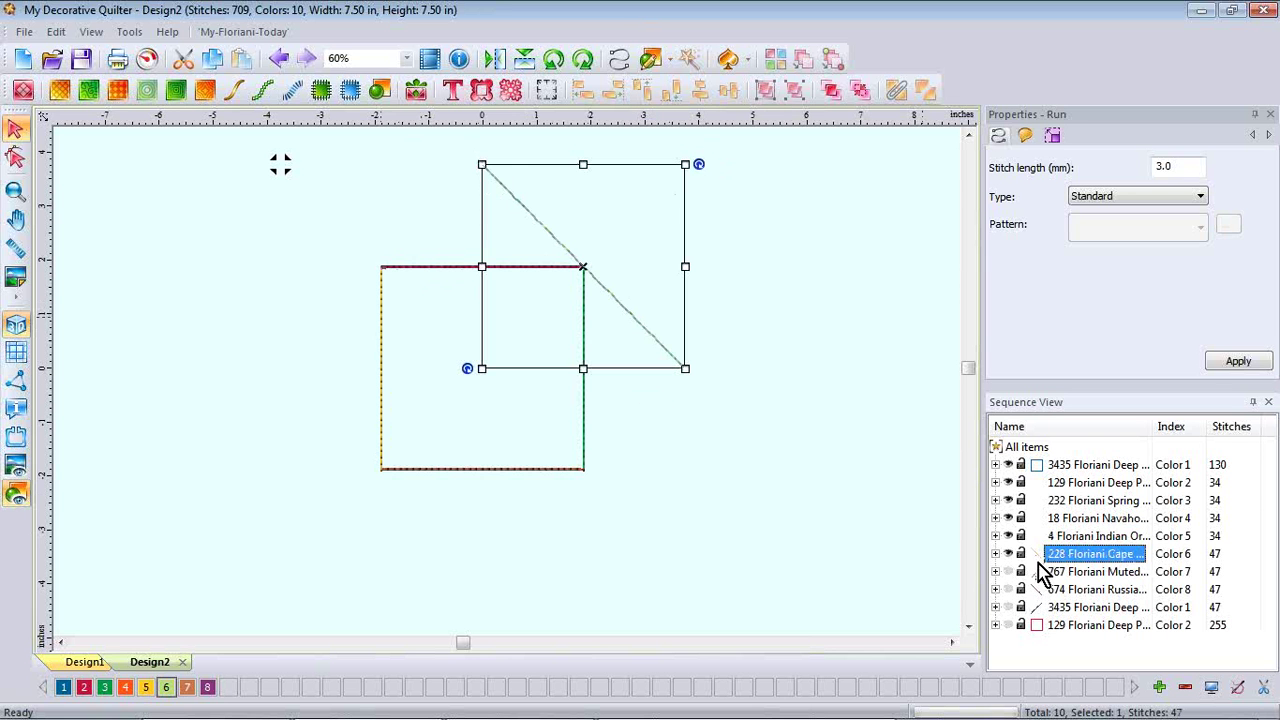
left_click(1080, 578)
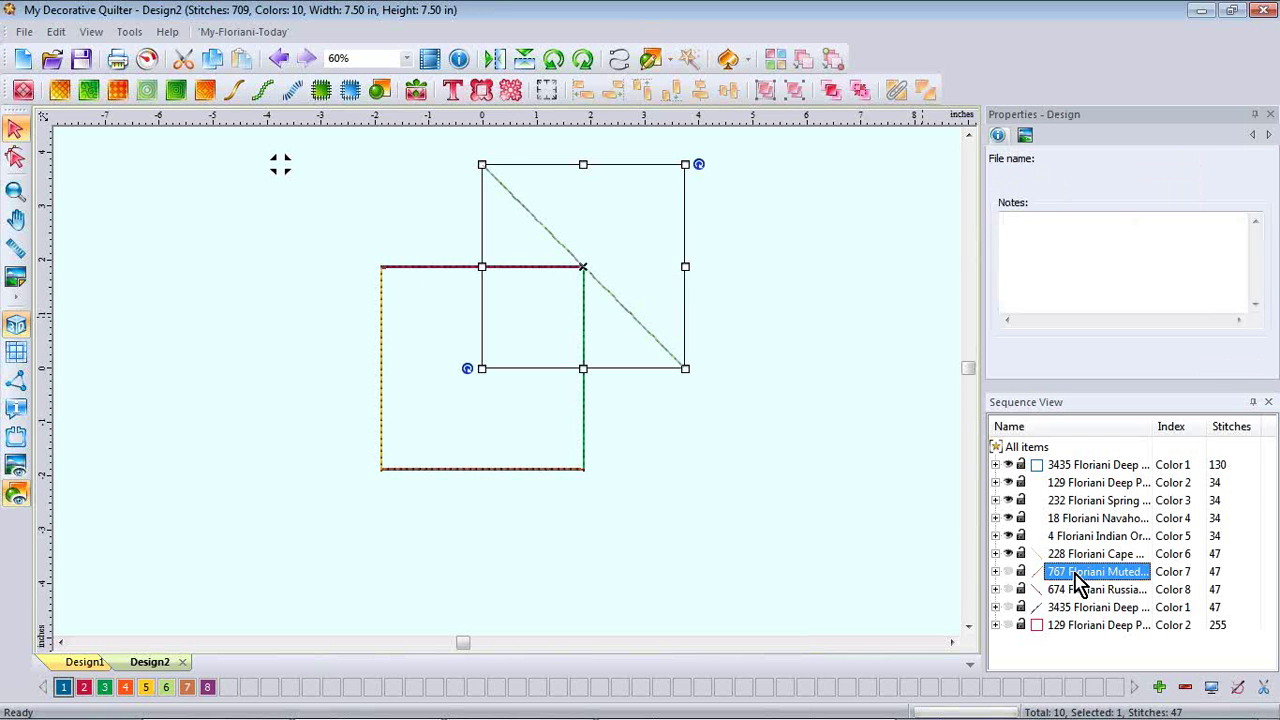
left_click(1006, 580)
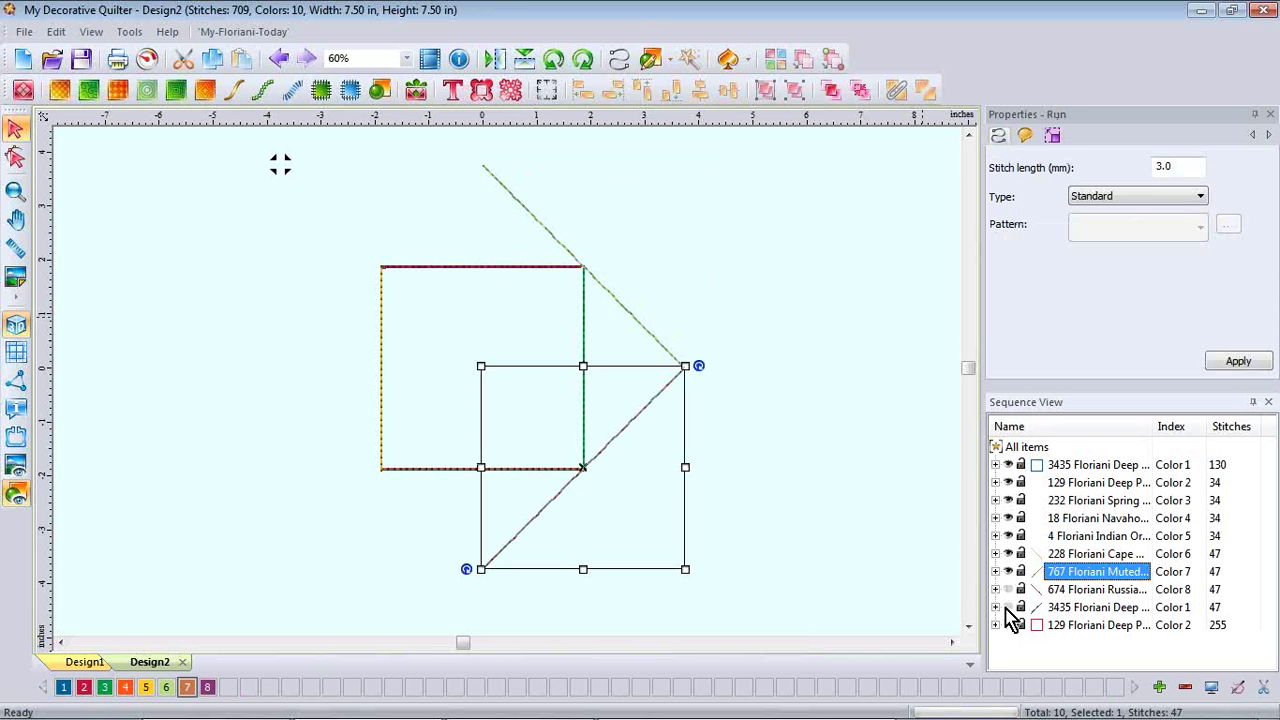
left_click(1012, 589)
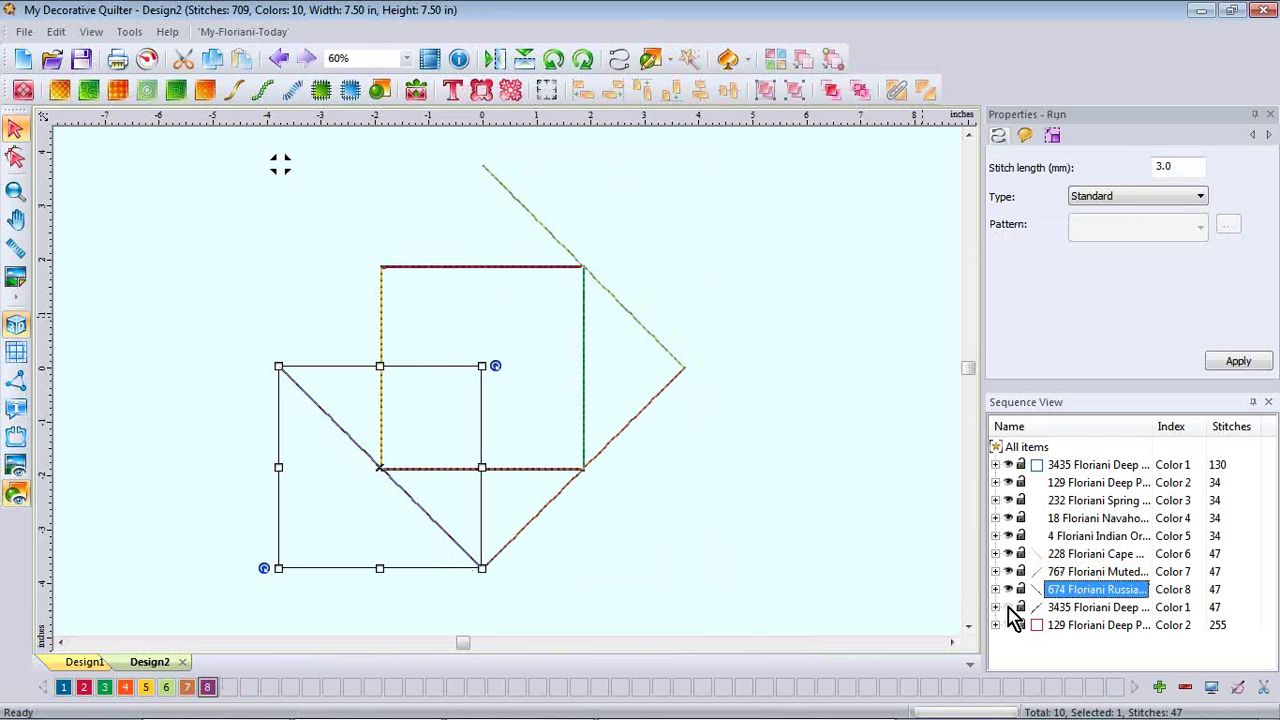
left_click(1012, 607)
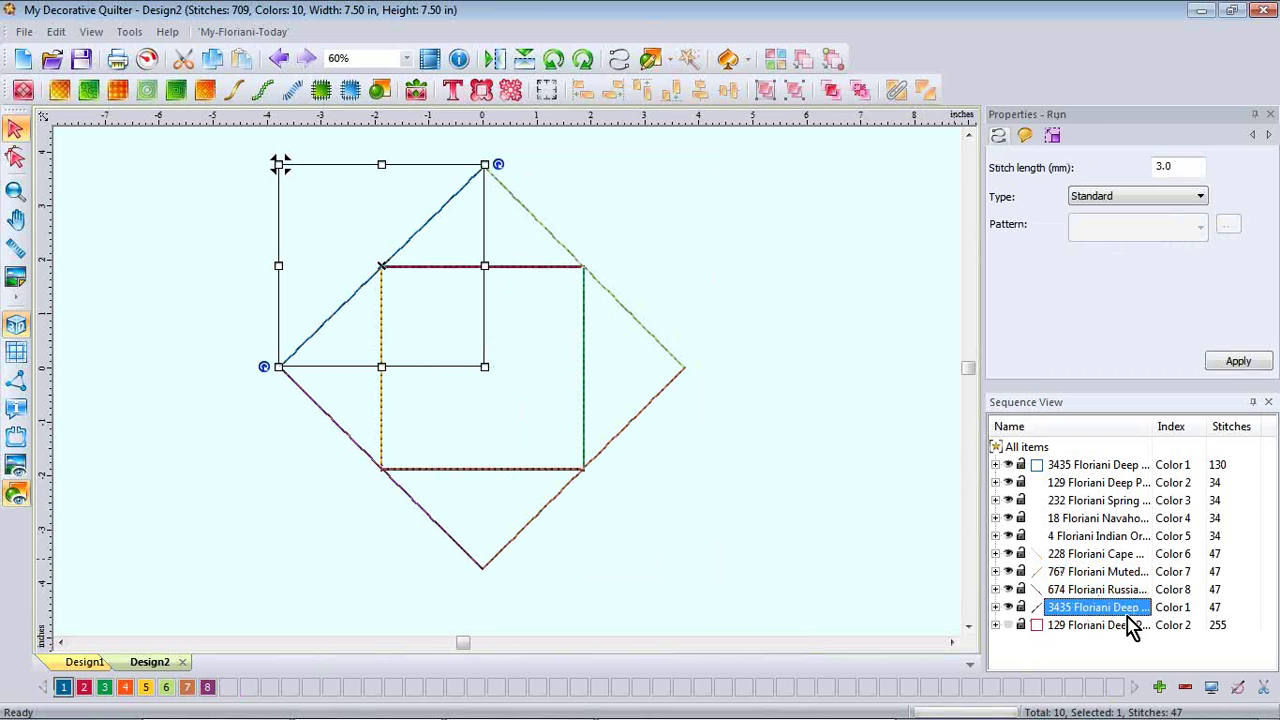
left_click(1012, 628)
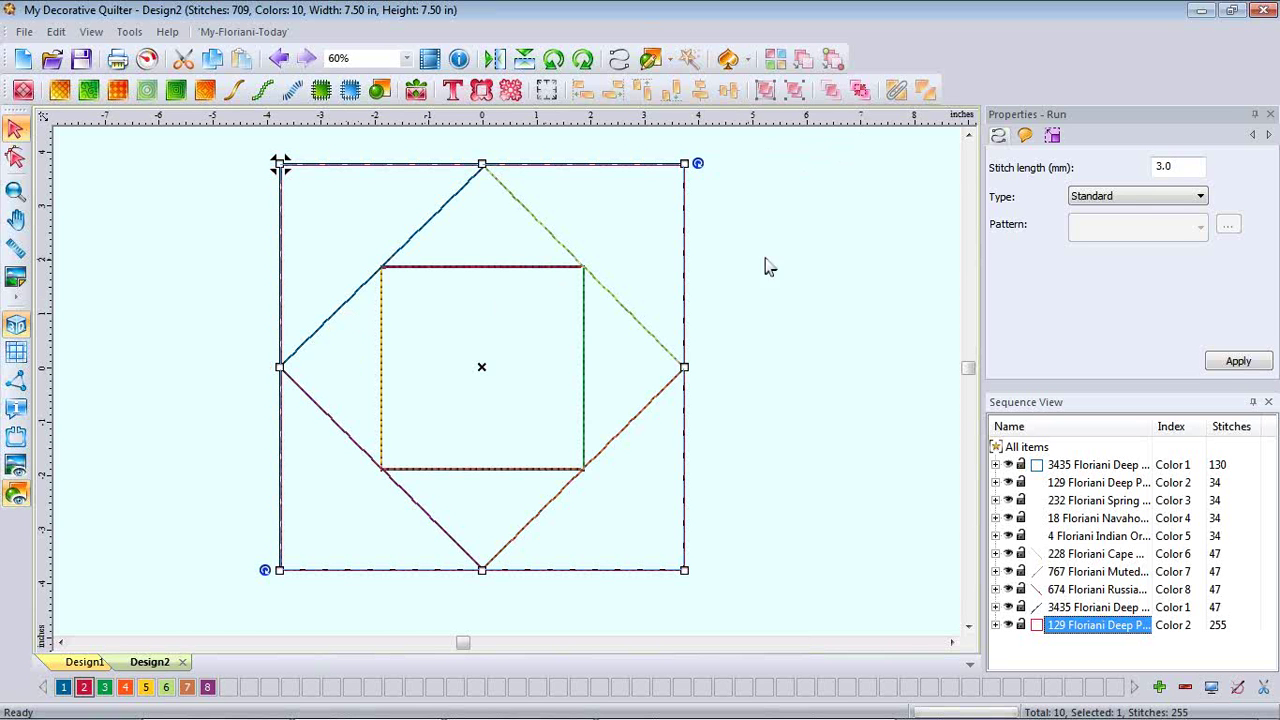
left_click(828, 257)
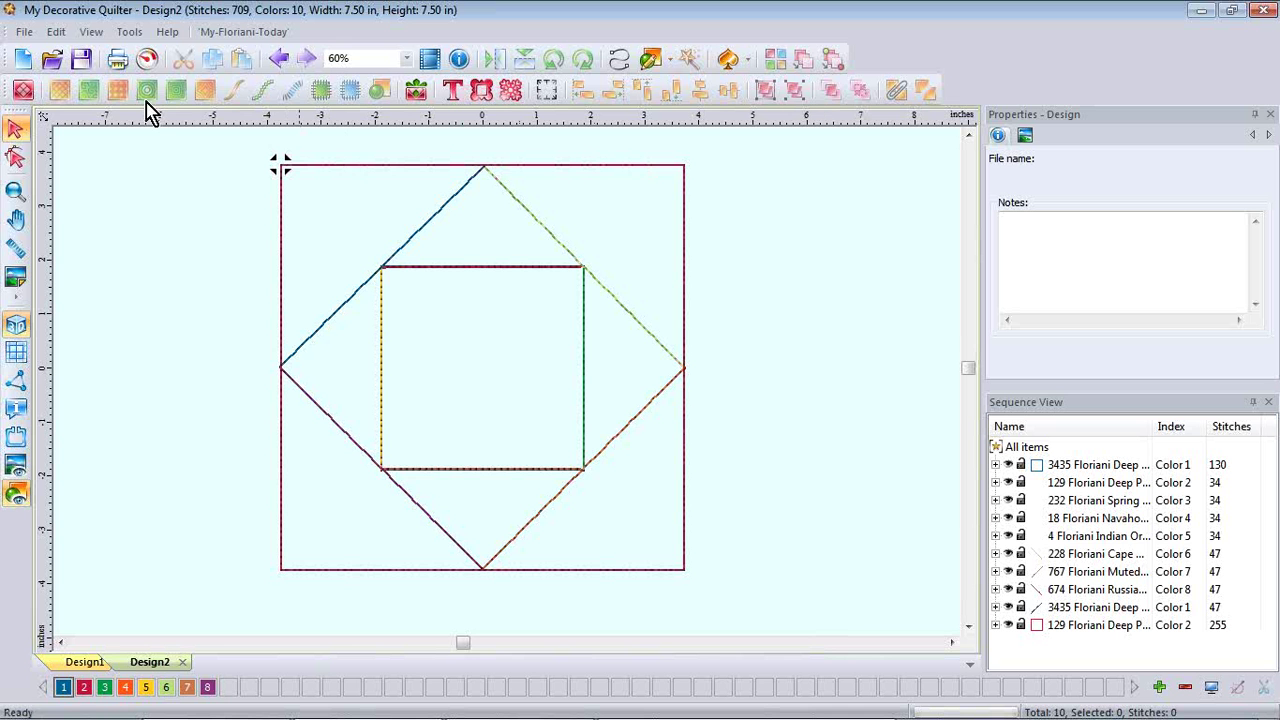
Create a new design and expand the Foundation Blocks category in the quilt block library.
left_click(25, 62)
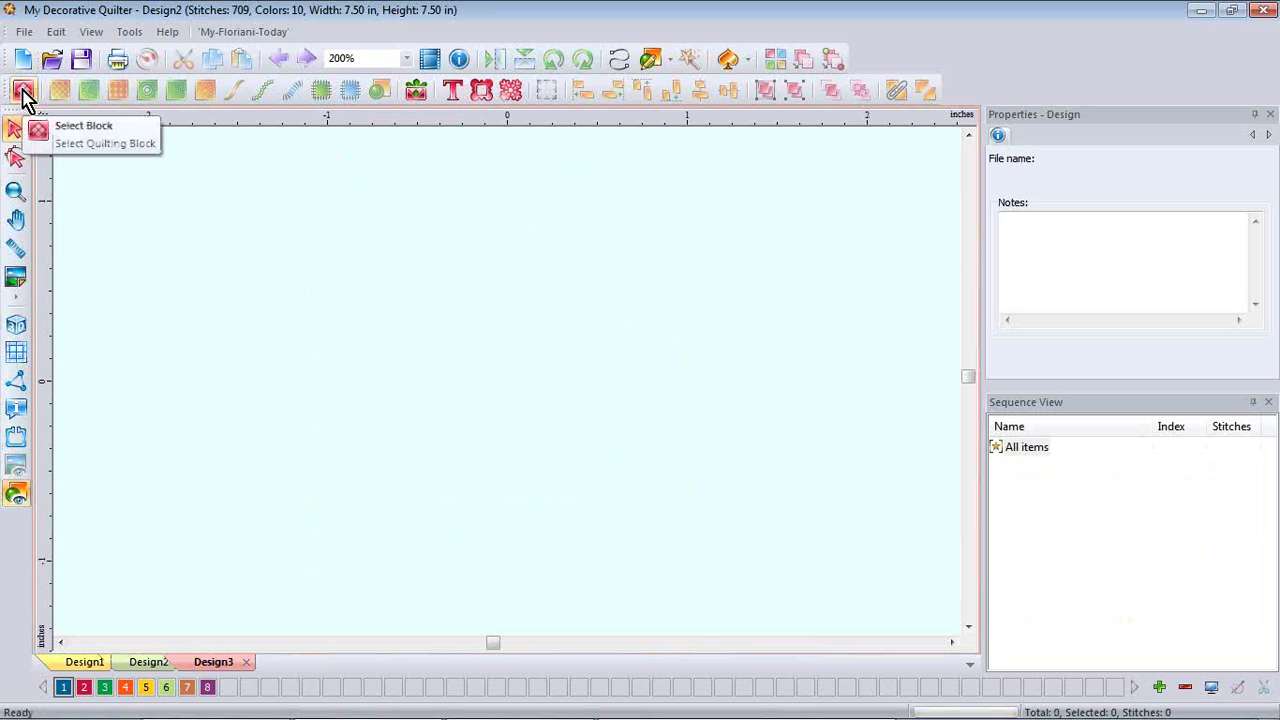
left_click(24, 92)
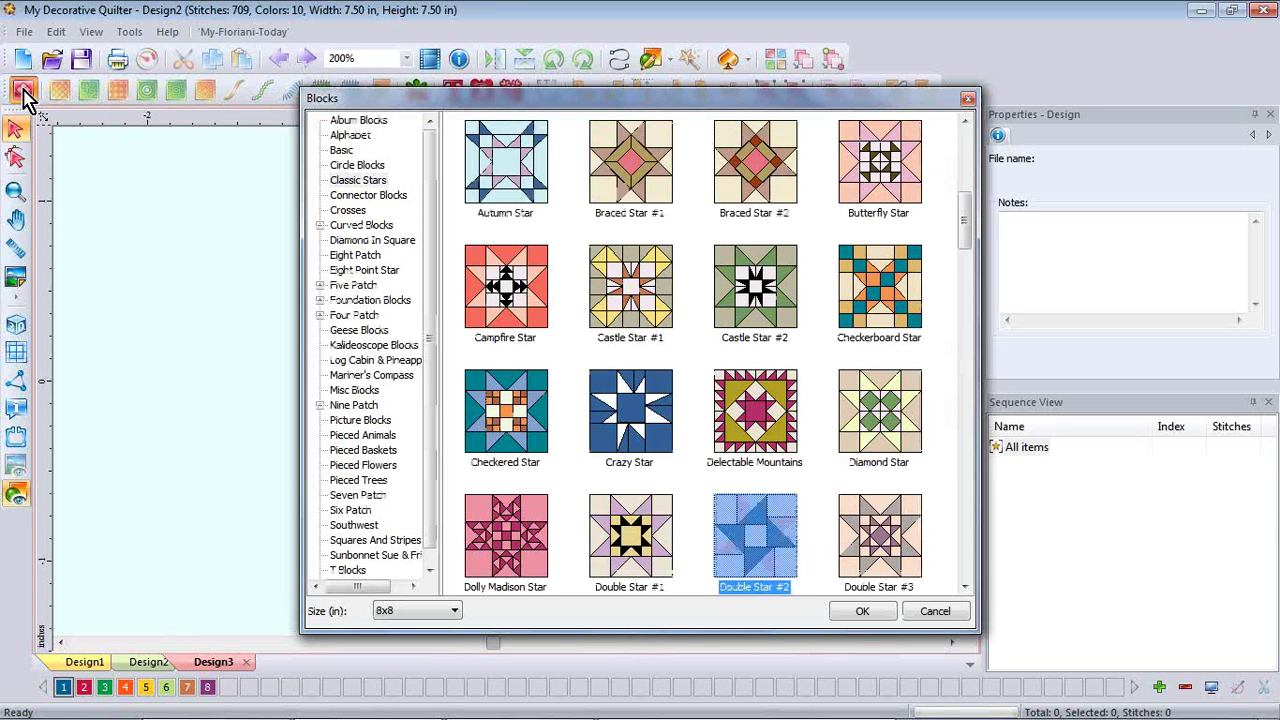
left_click(405, 300)
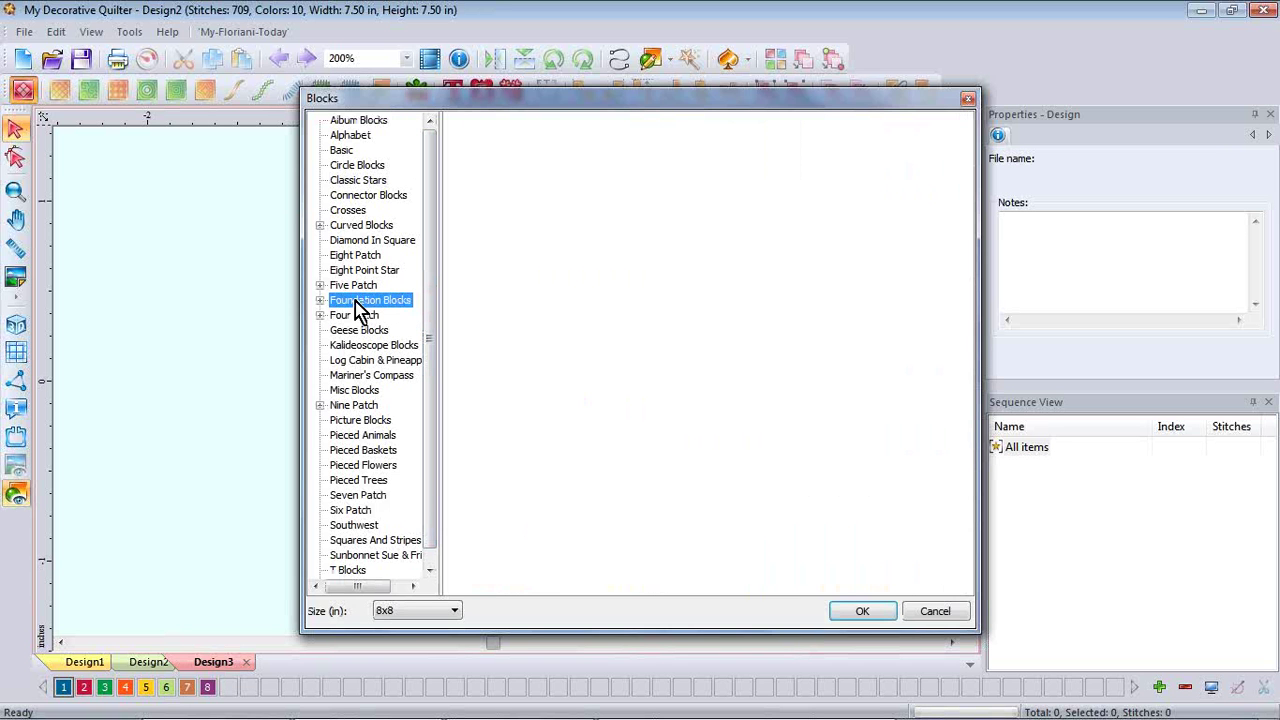
left_click(319, 300)
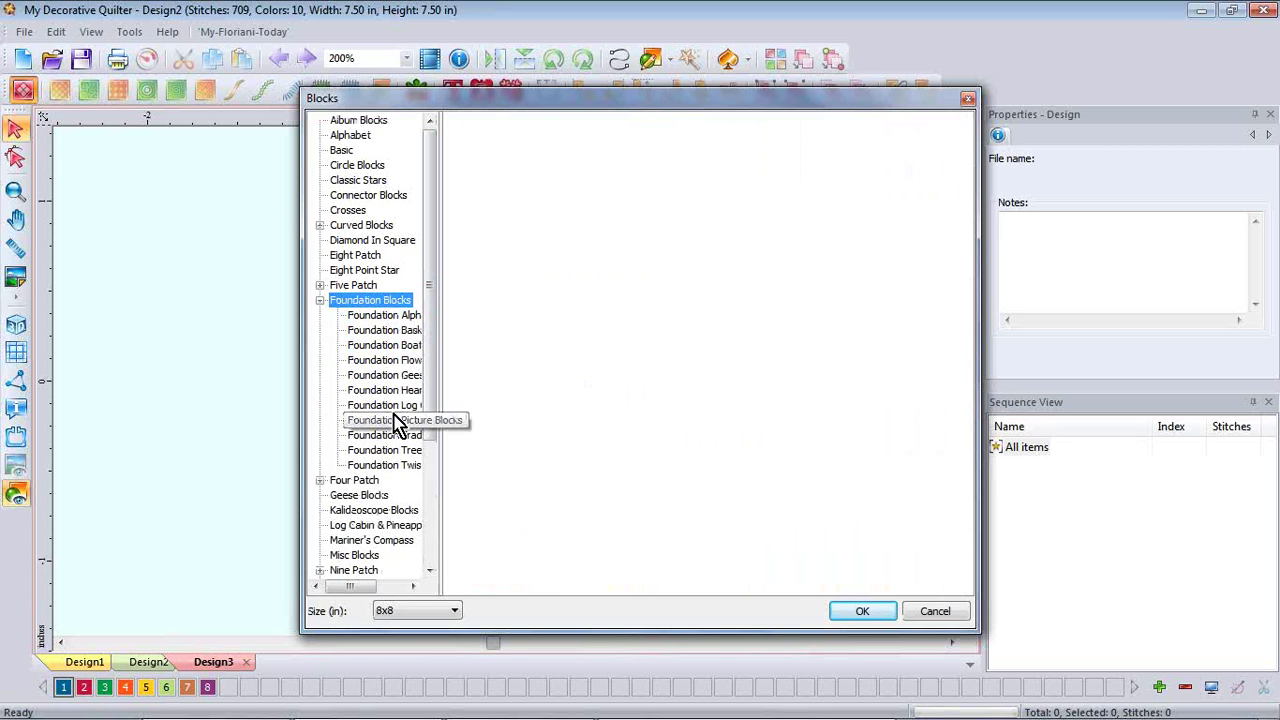
Insert the Christmas Tree #1 block from Foundation Trees at the 8x8 inch size.
left_click_drag(443, 397, 482, 432)
left_click(390, 451)
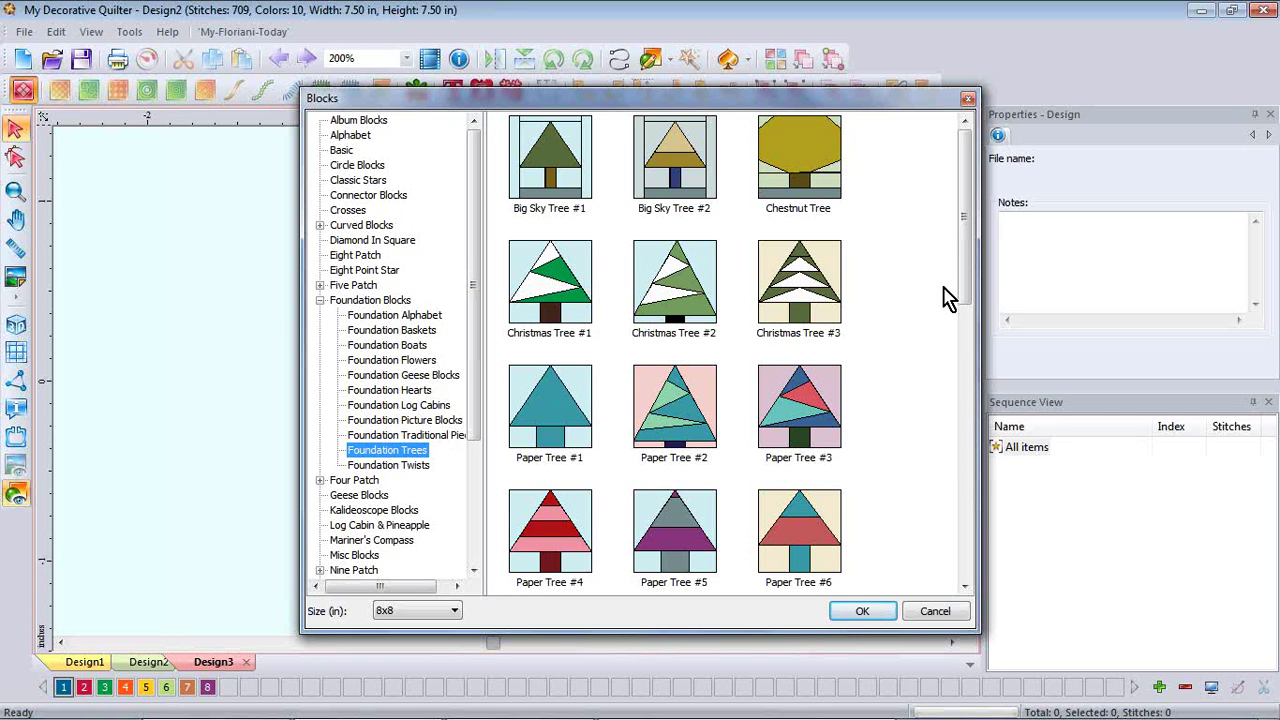
left_click(540, 283)
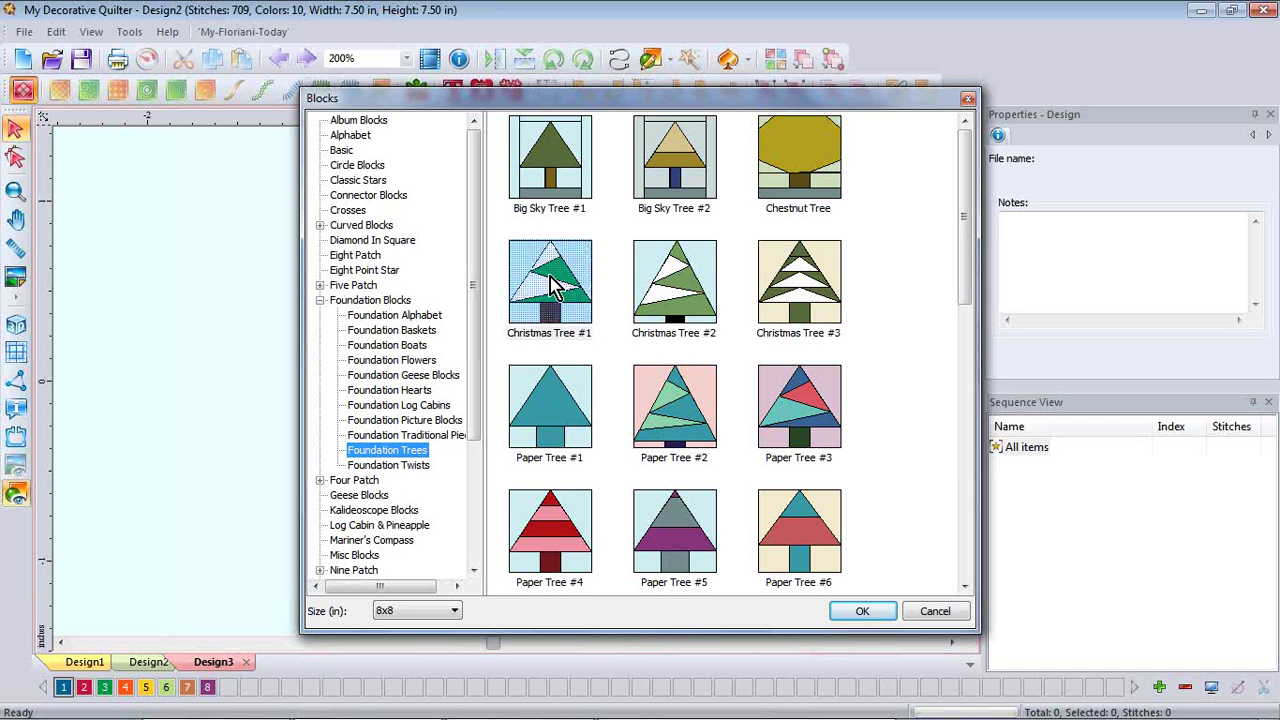
left_click(868, 613)
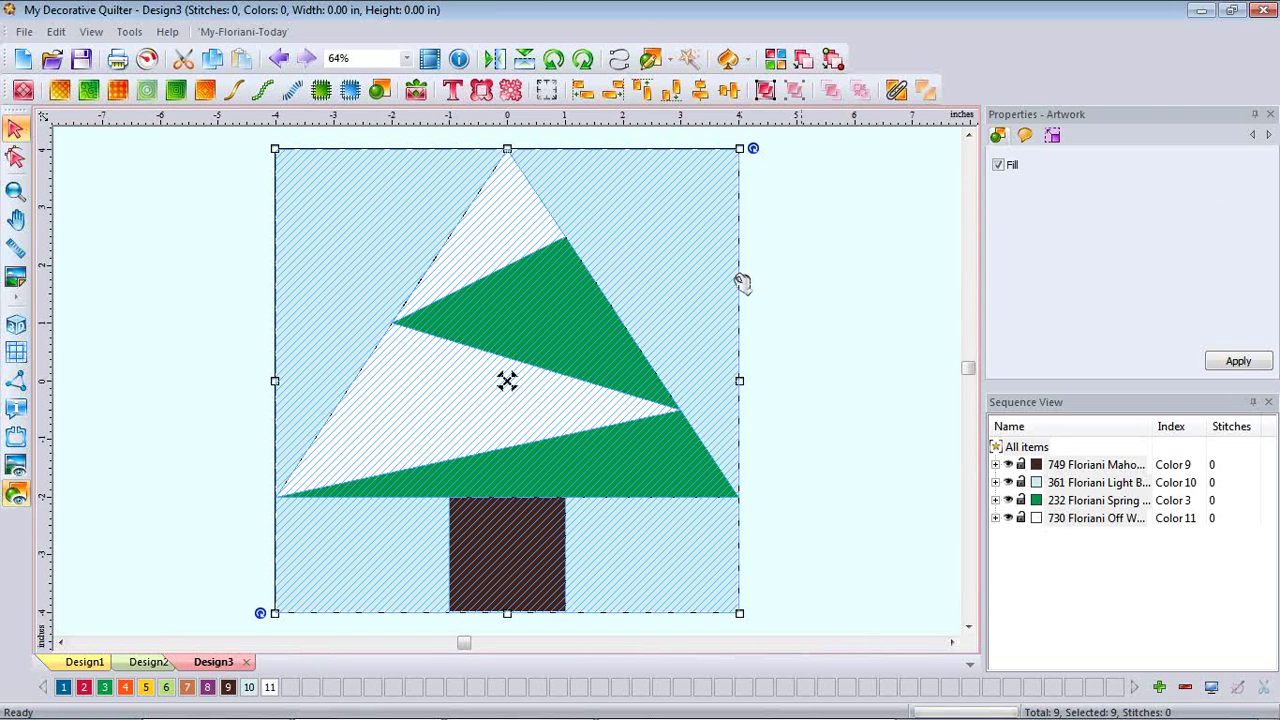
Resize the Christmas tree block to 6 inches wide with its aspect ratio maintained, and deselect it.
left_click(1052, 136)
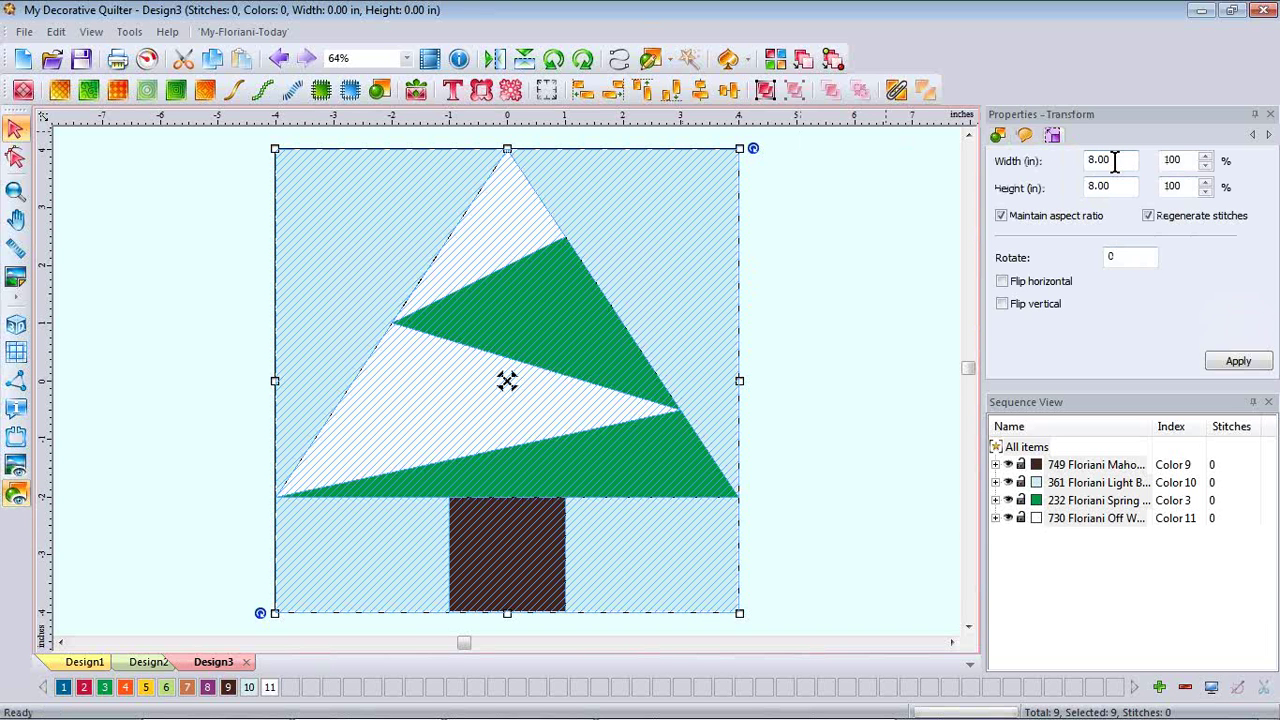
double_click(1114, 162)
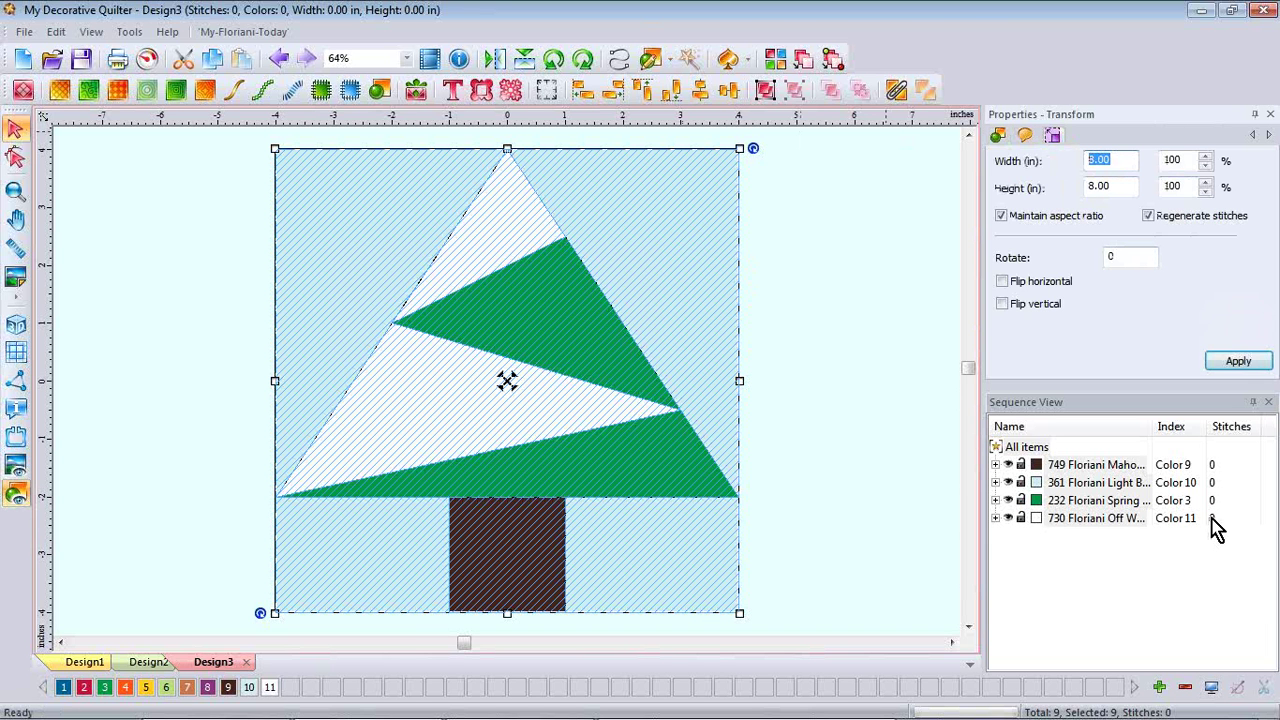
type("6")
left_click(1242, 364)
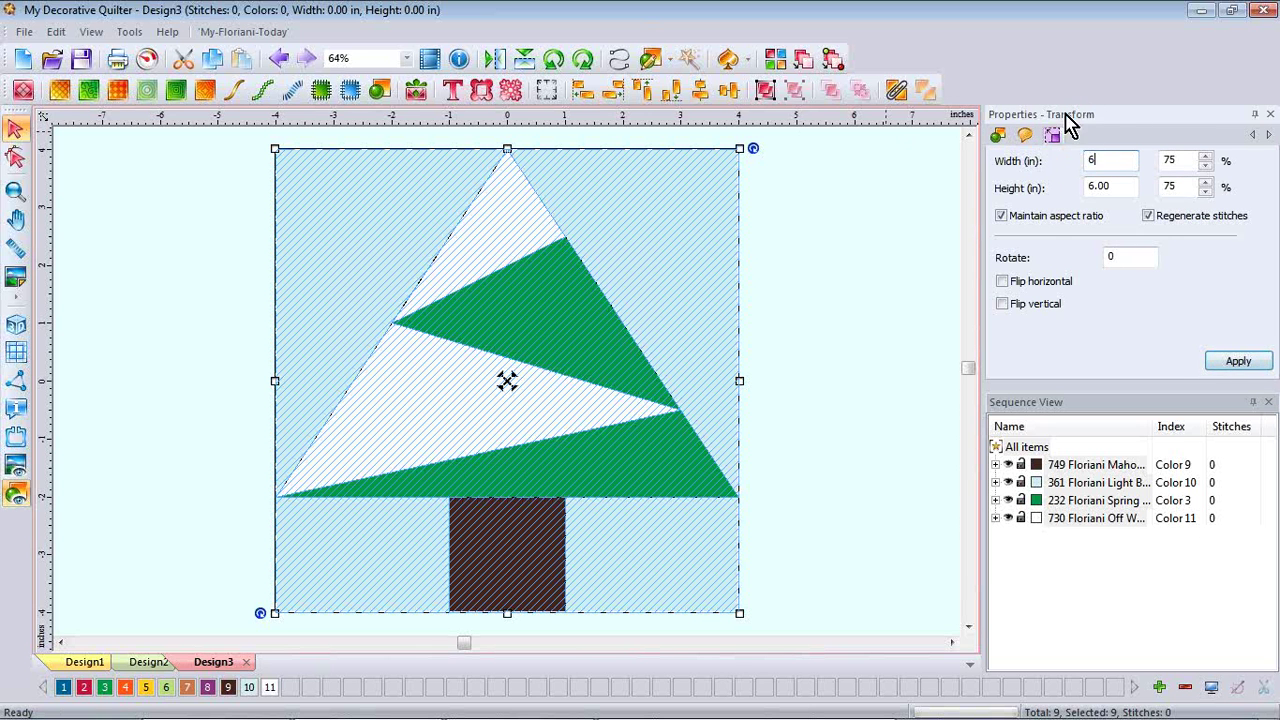
left_click(1253, 366)
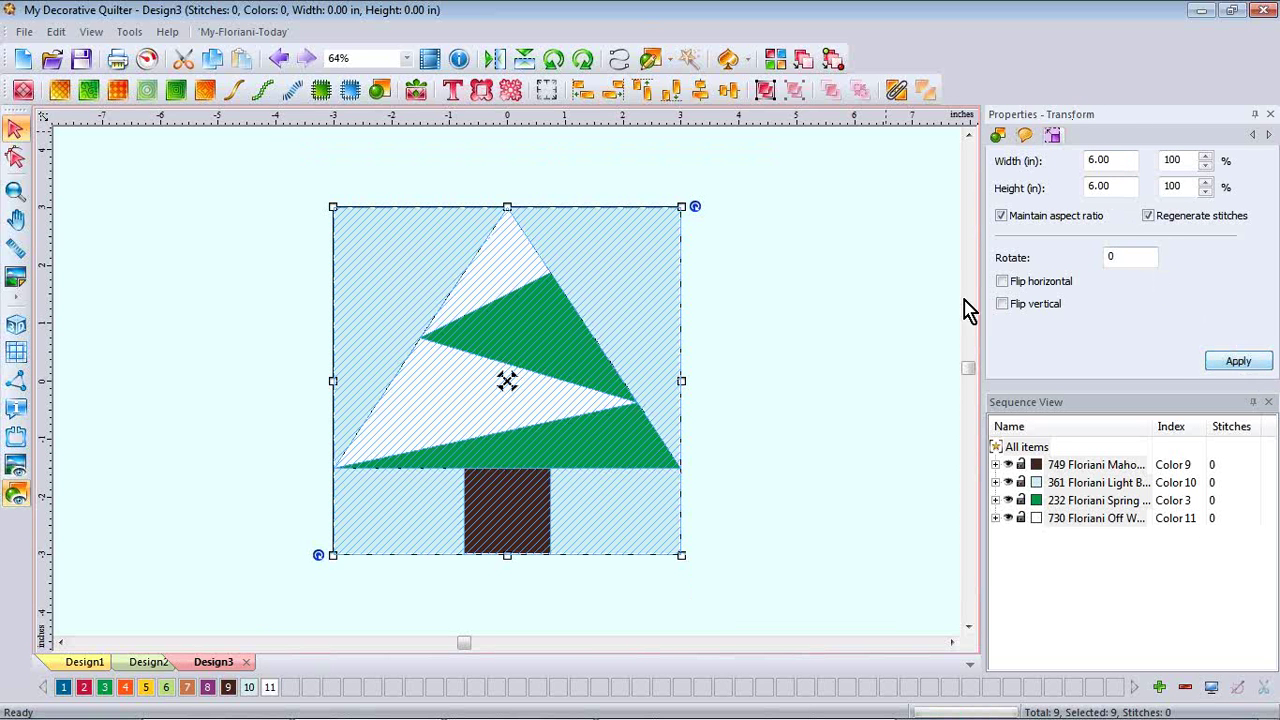
left_click(760, 269)
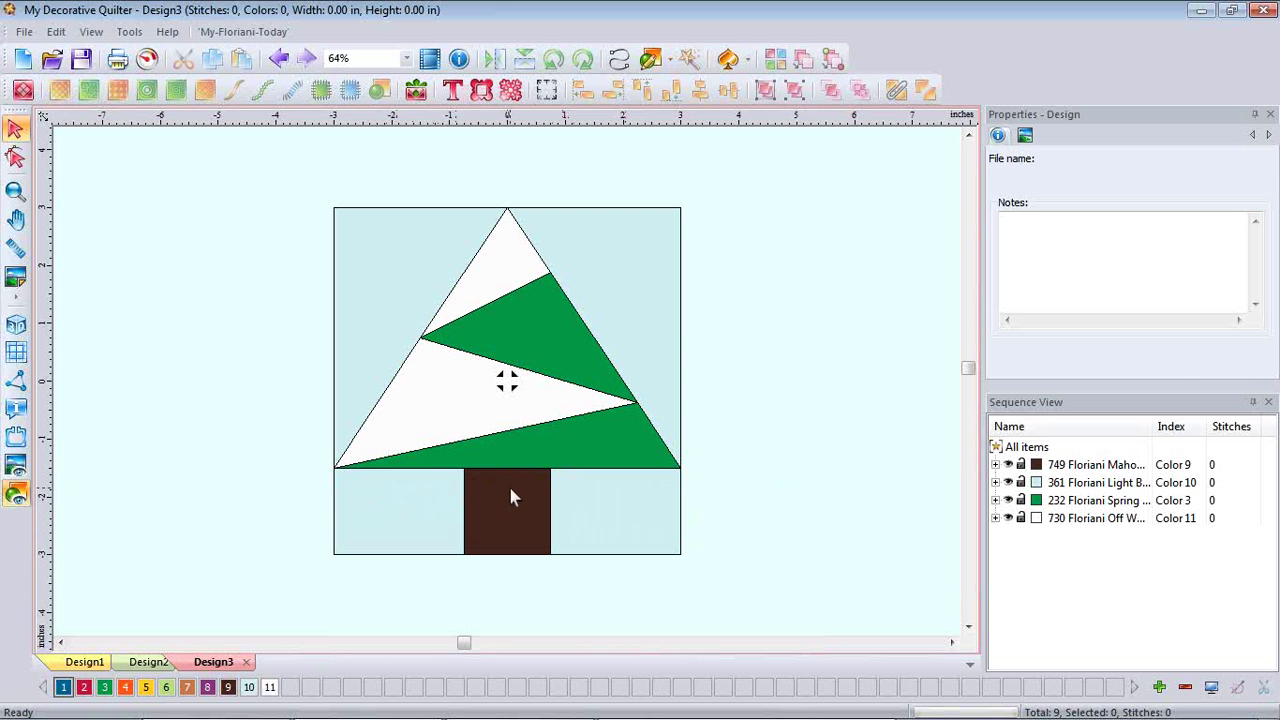
Examine the tree block's separate artwork pieces in piecing order, from the trunk background through the green and white sections to the upper background.
left_click(348, 502)
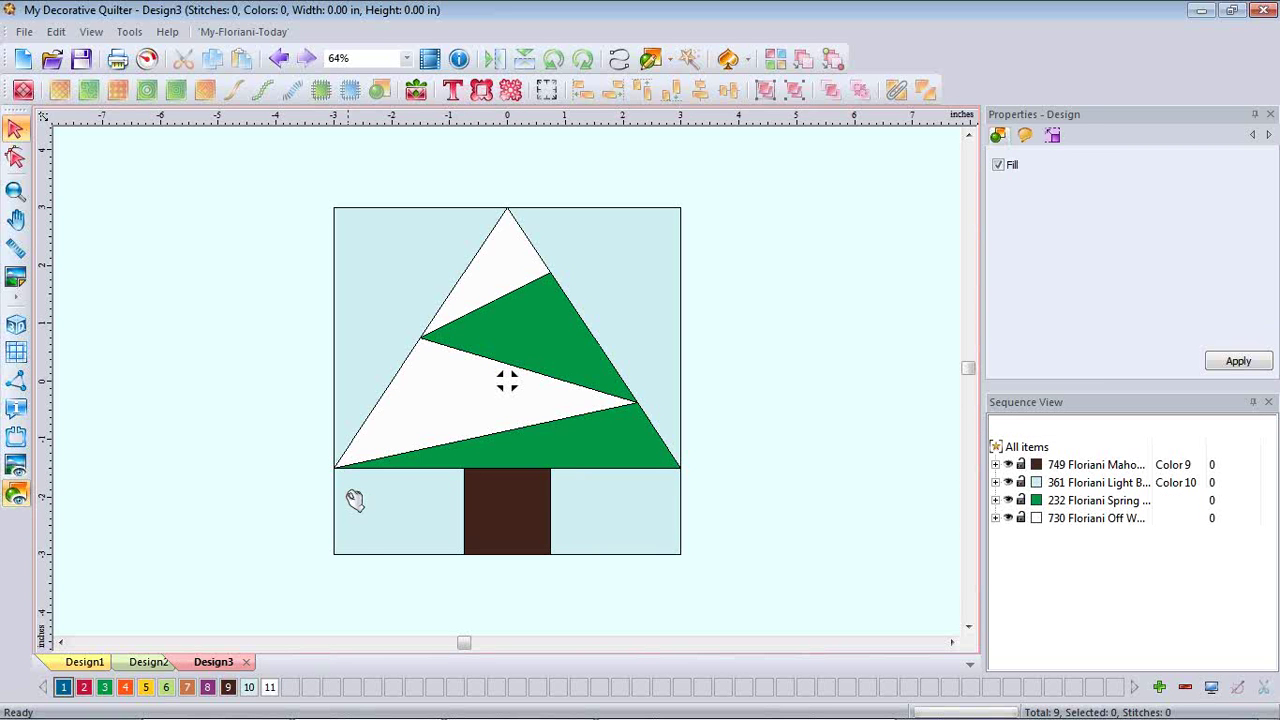
left_click(615, 509)
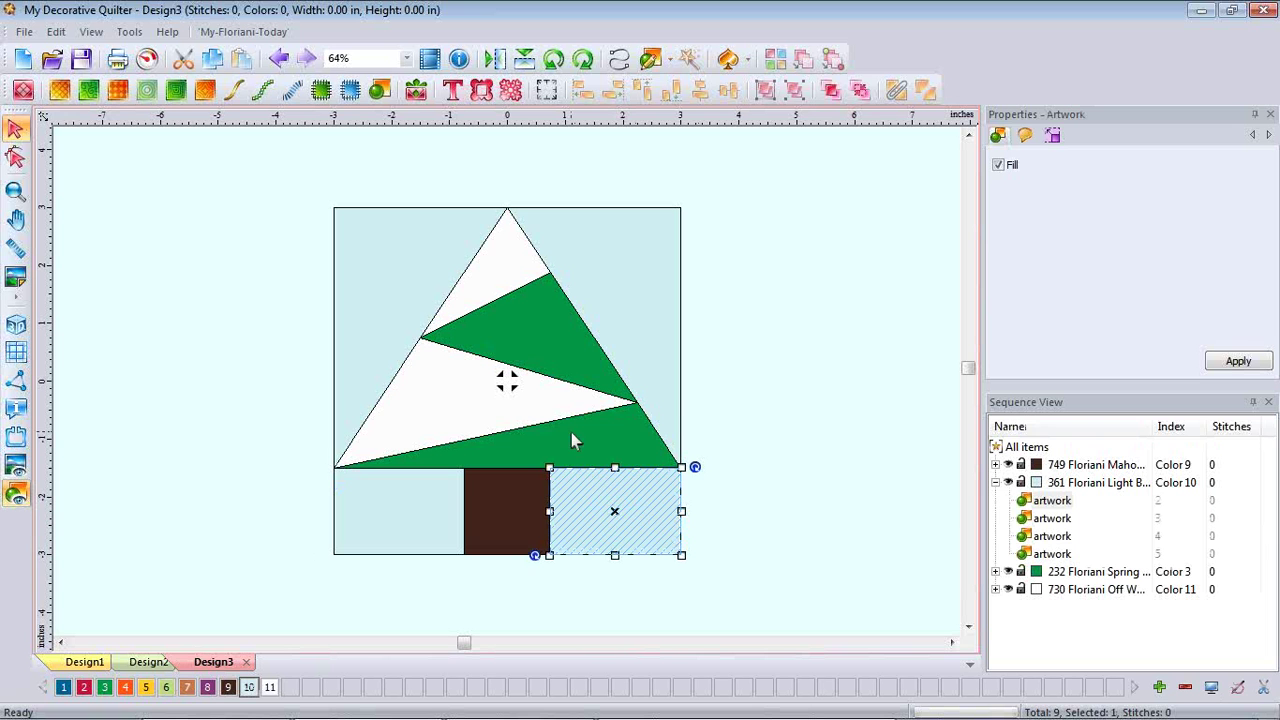
left_click(607, 435)
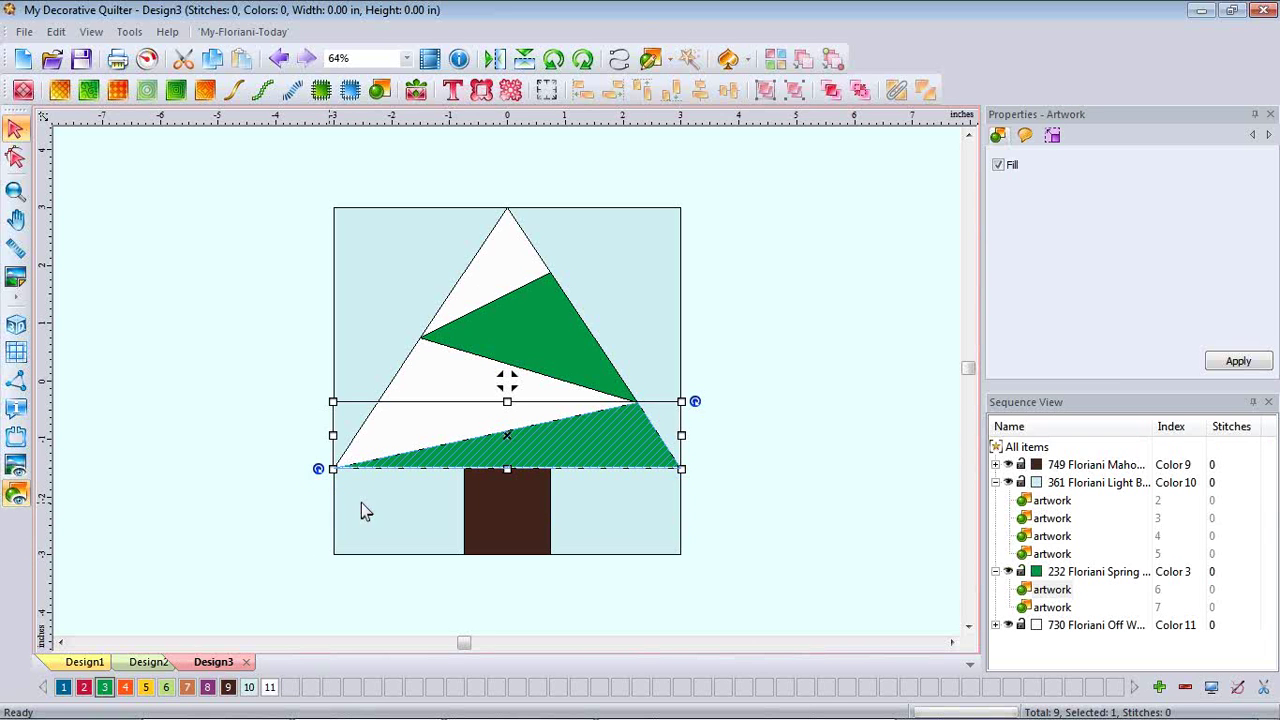
left_click(445, 375)
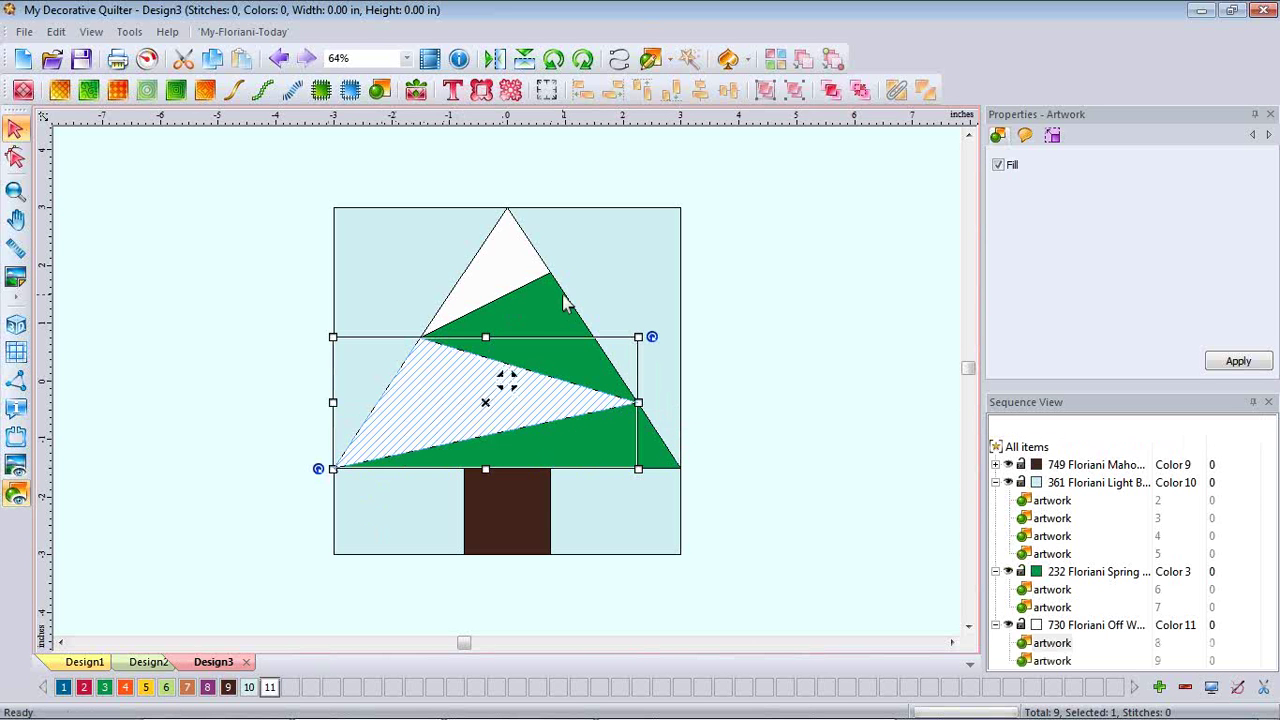
left_click(486, 352)
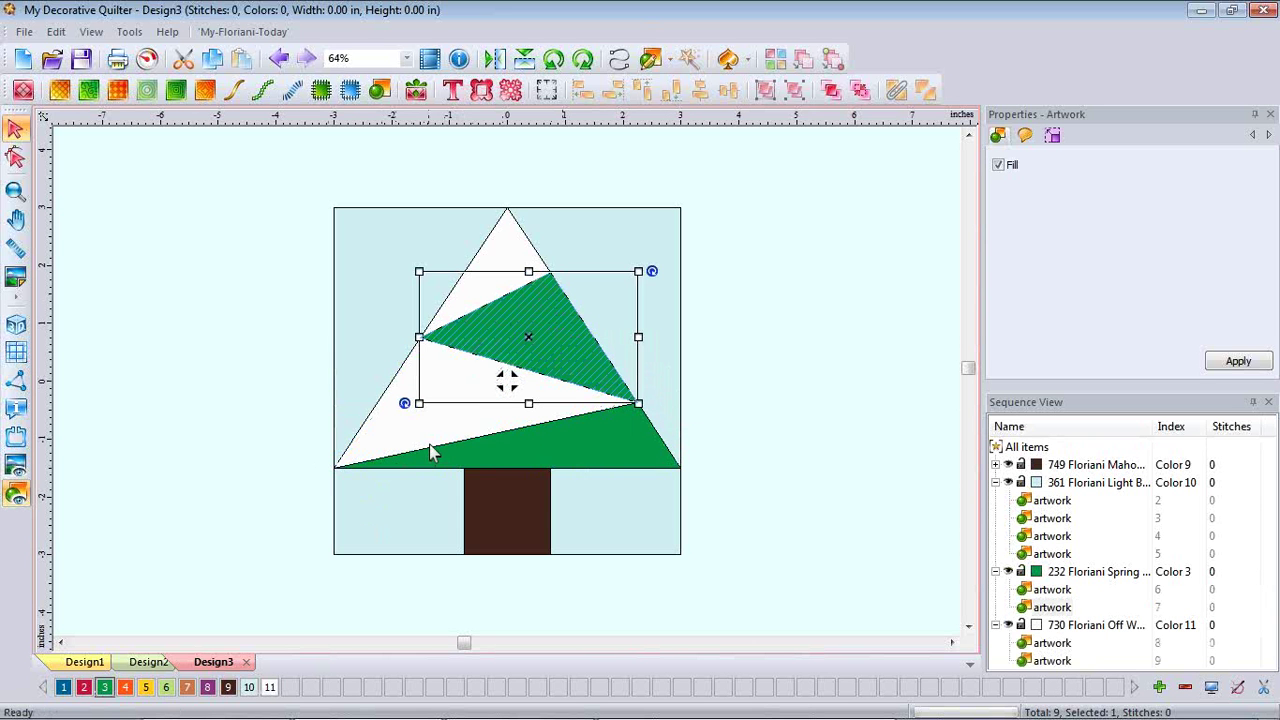
left_click(514, 258)
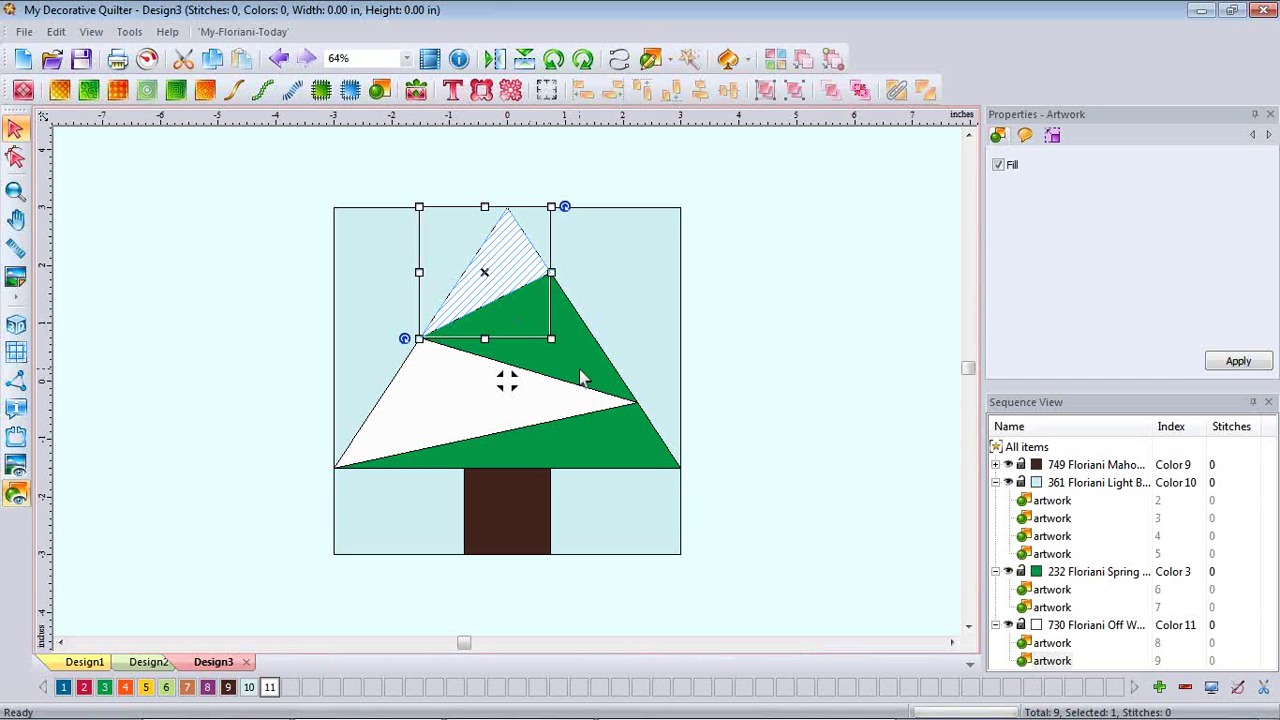
left_click(375, 258)
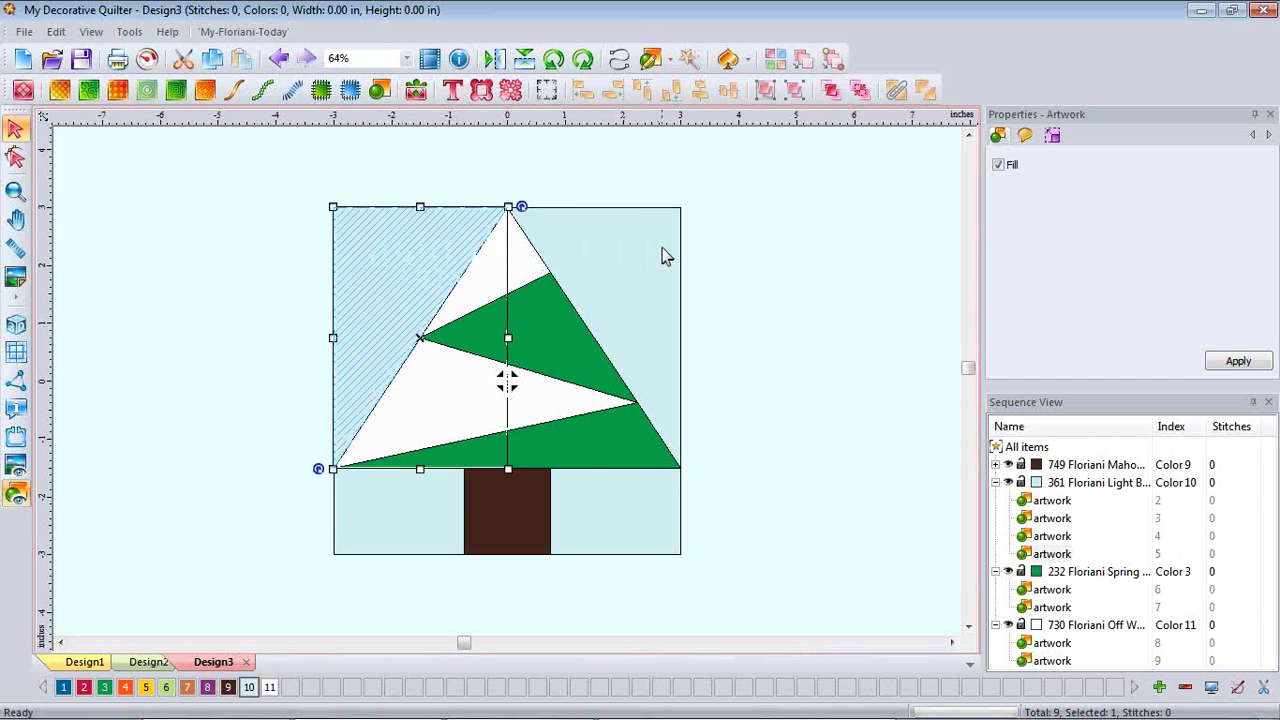
left_click(669, 251)
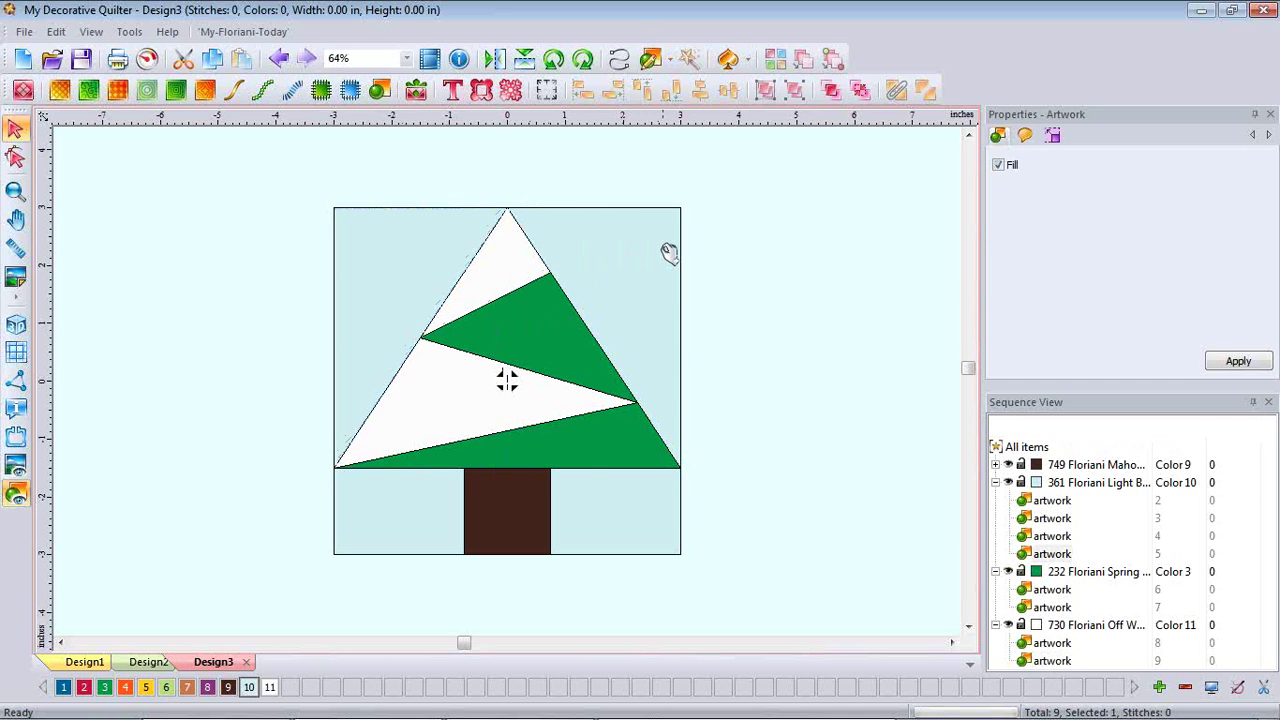
Select all pieces of the Christmas tree block and convert them to Run stitches.
left_click(728, 241)
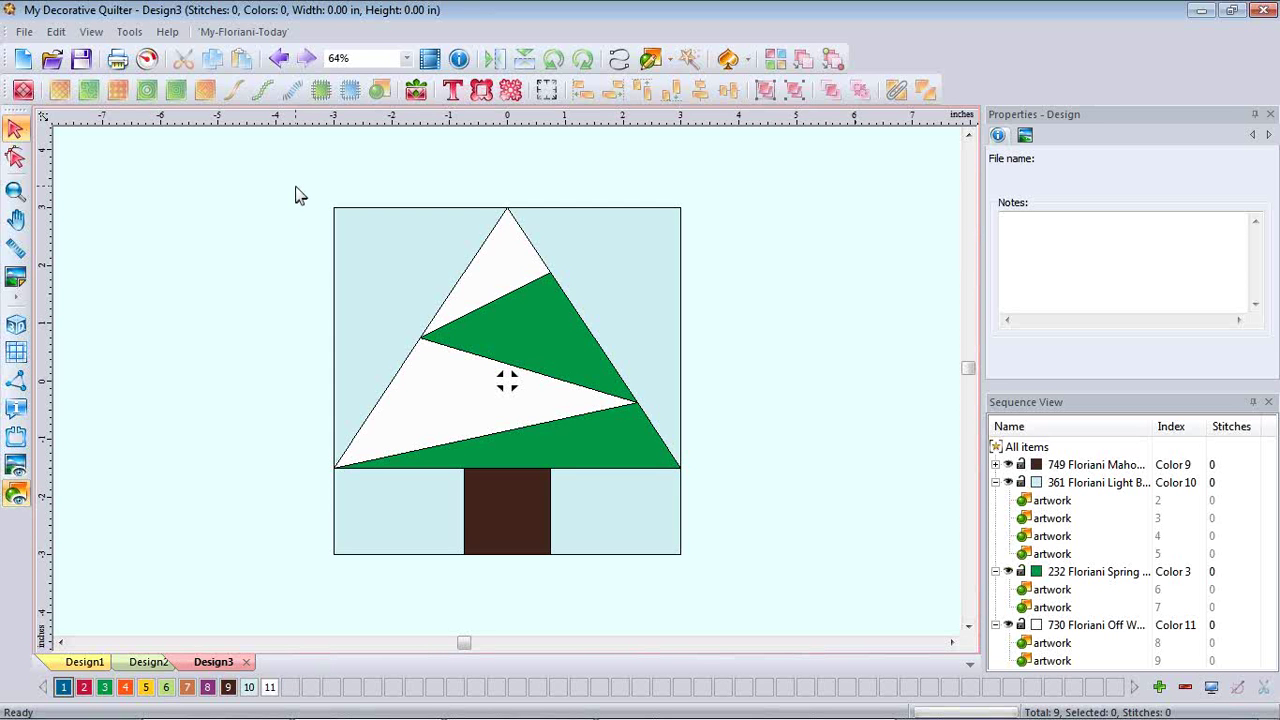
left_click_drag(296, 170, 783, 622)
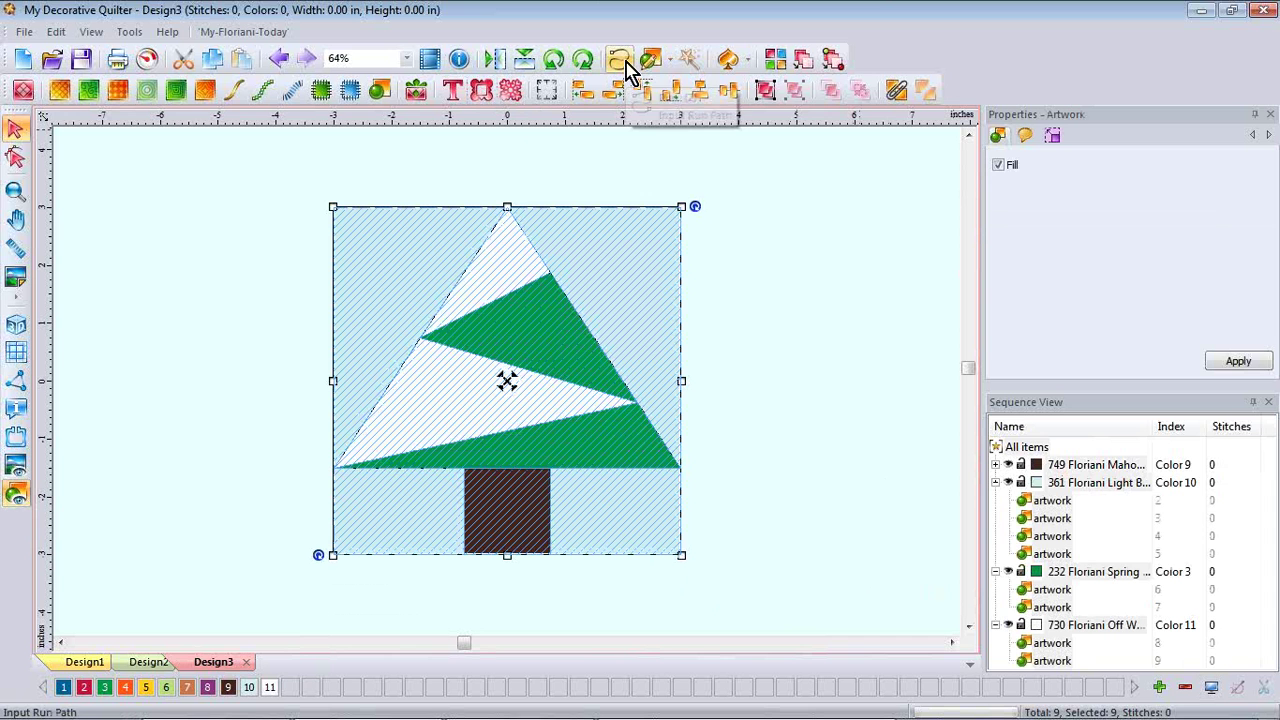
left_click(236, 91)
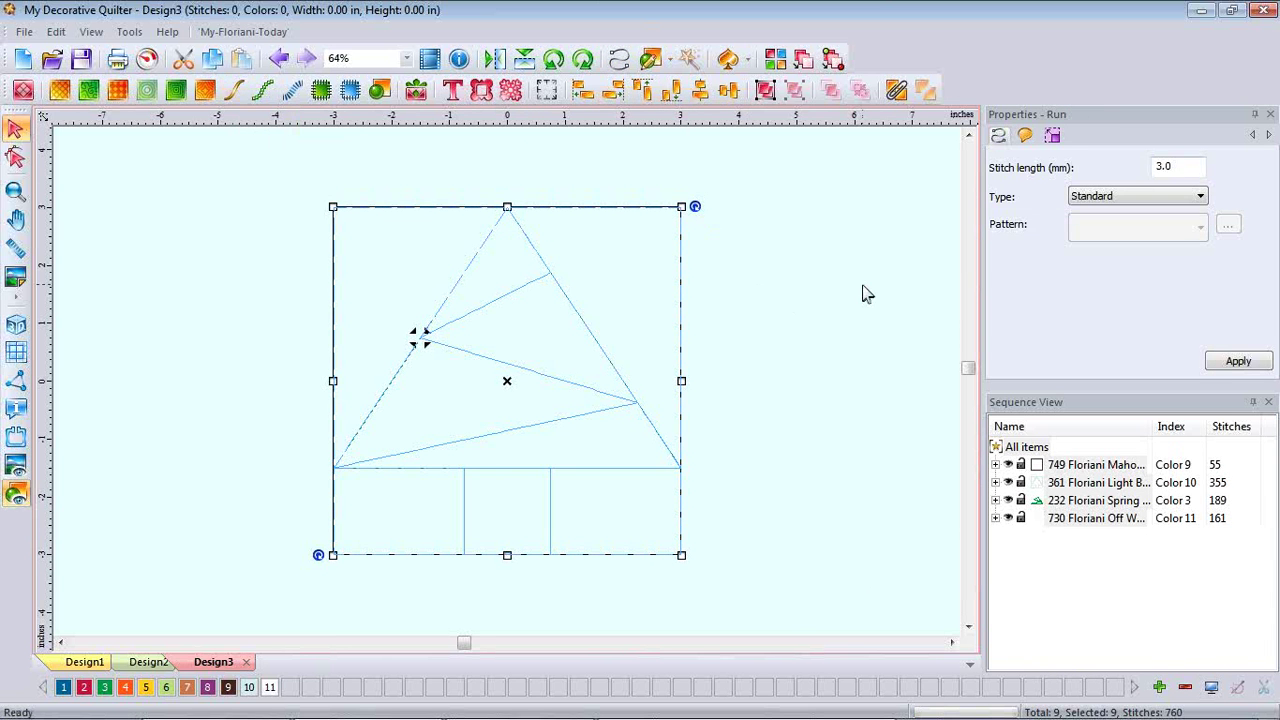
Deselect the tree block and change the workspace background to bright blue so the pale stitches show.
left_click(790, 278)
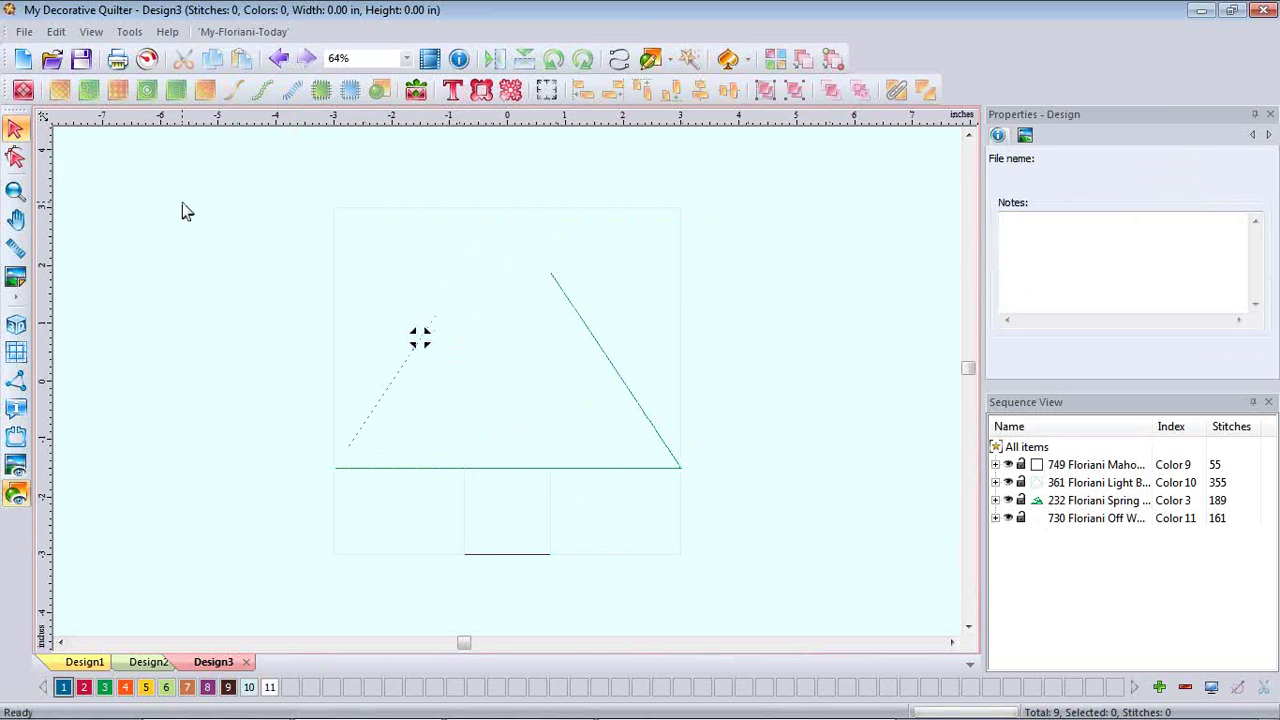
left_click(1211, 688)
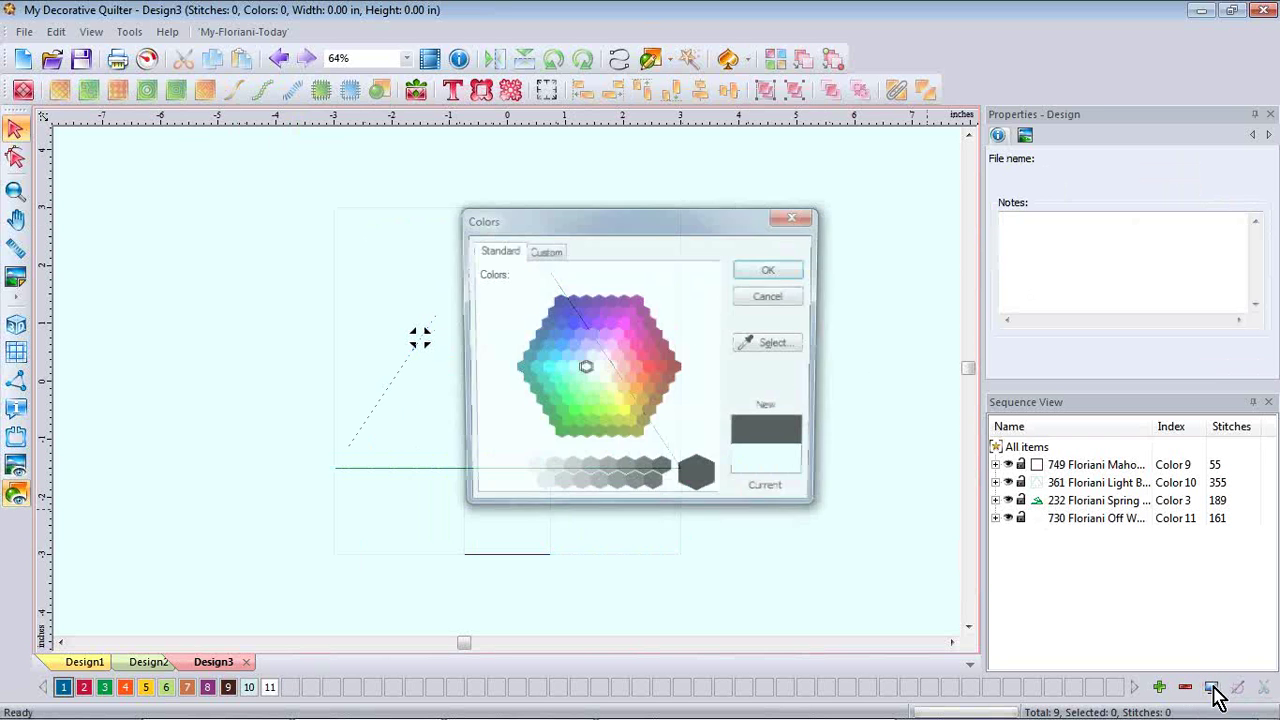
left_click(563, 334)
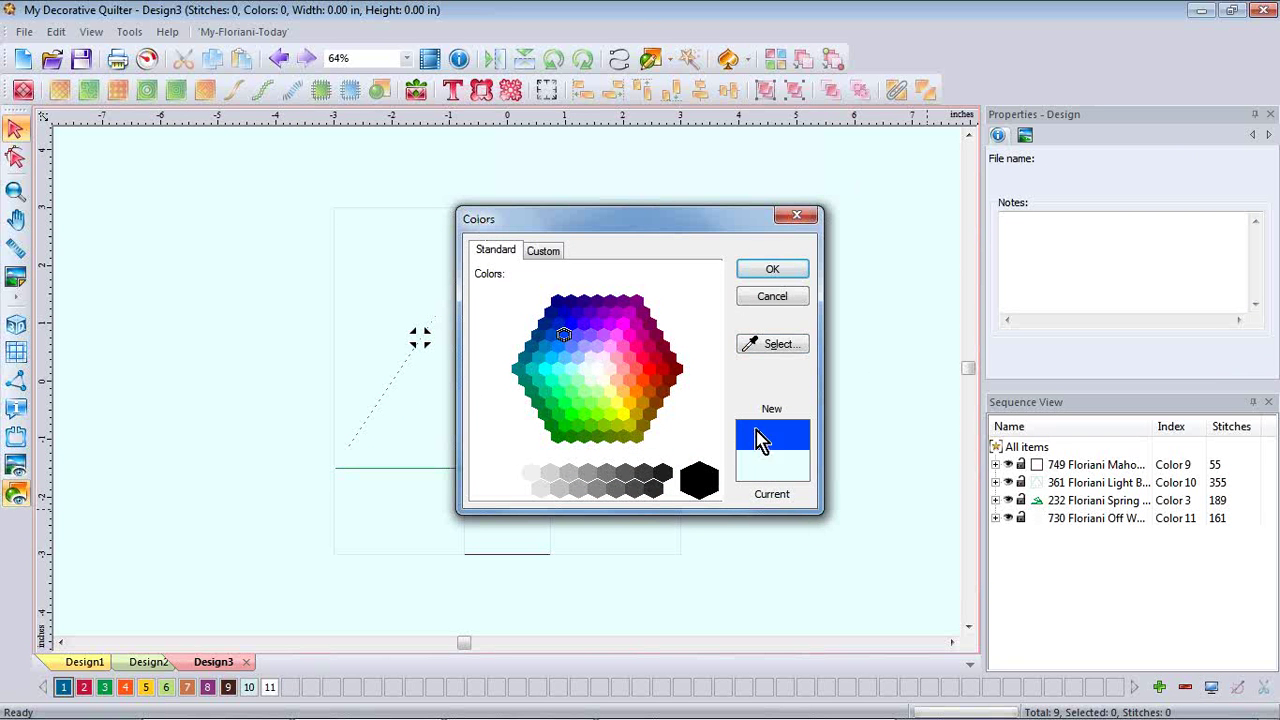
left_click(775, 276)
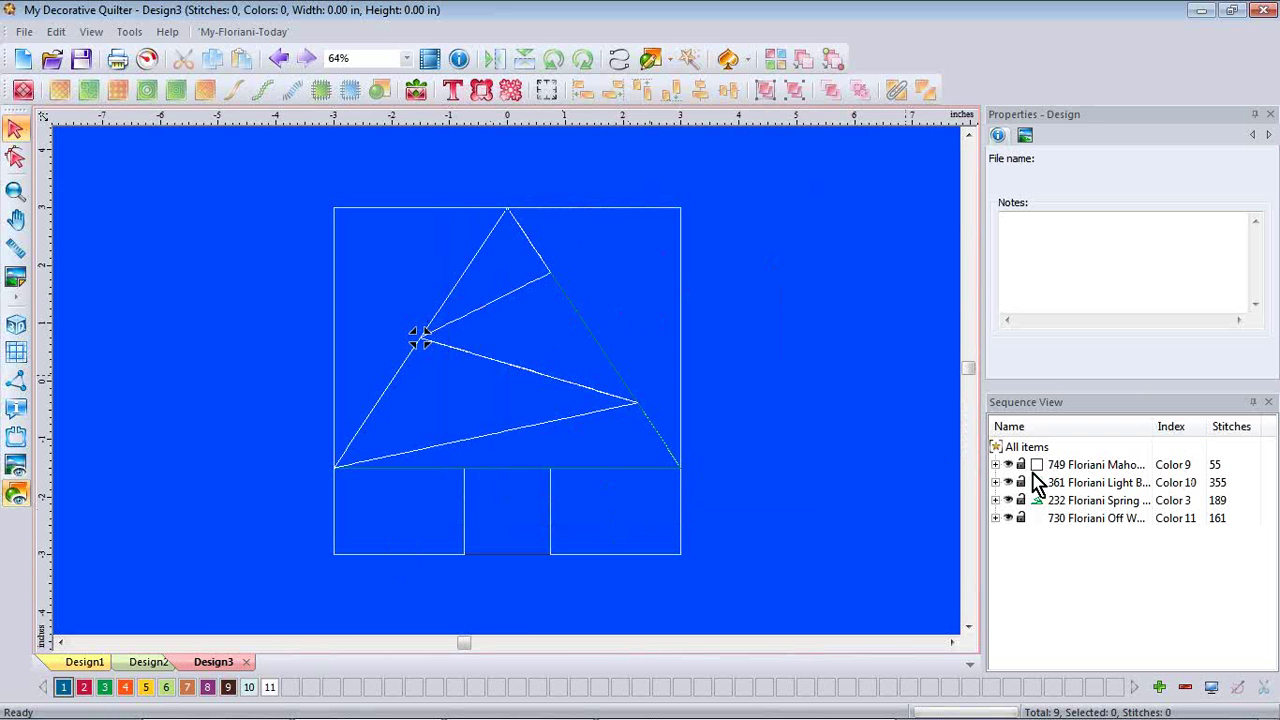
Select all nine run-stitch pieces of the Christmas tree block, combine them into one path, and deselect the result.
left_click(995, 464)
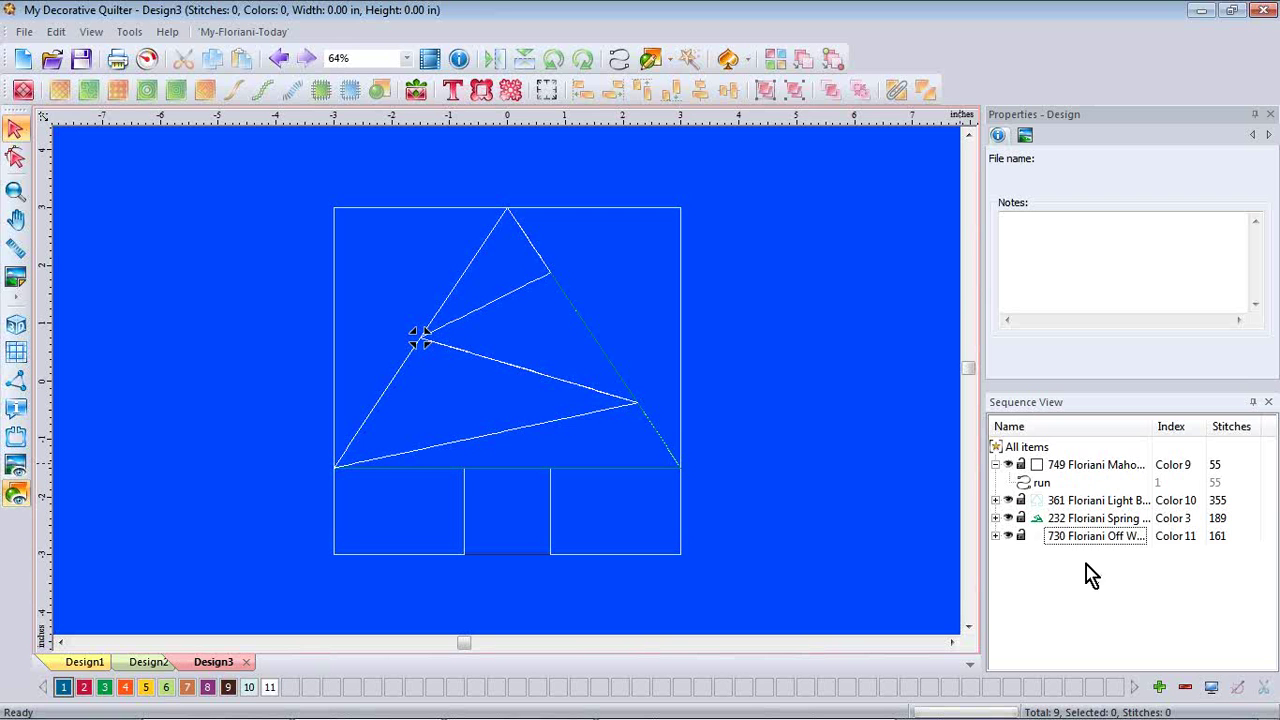
left_click(995, 500)
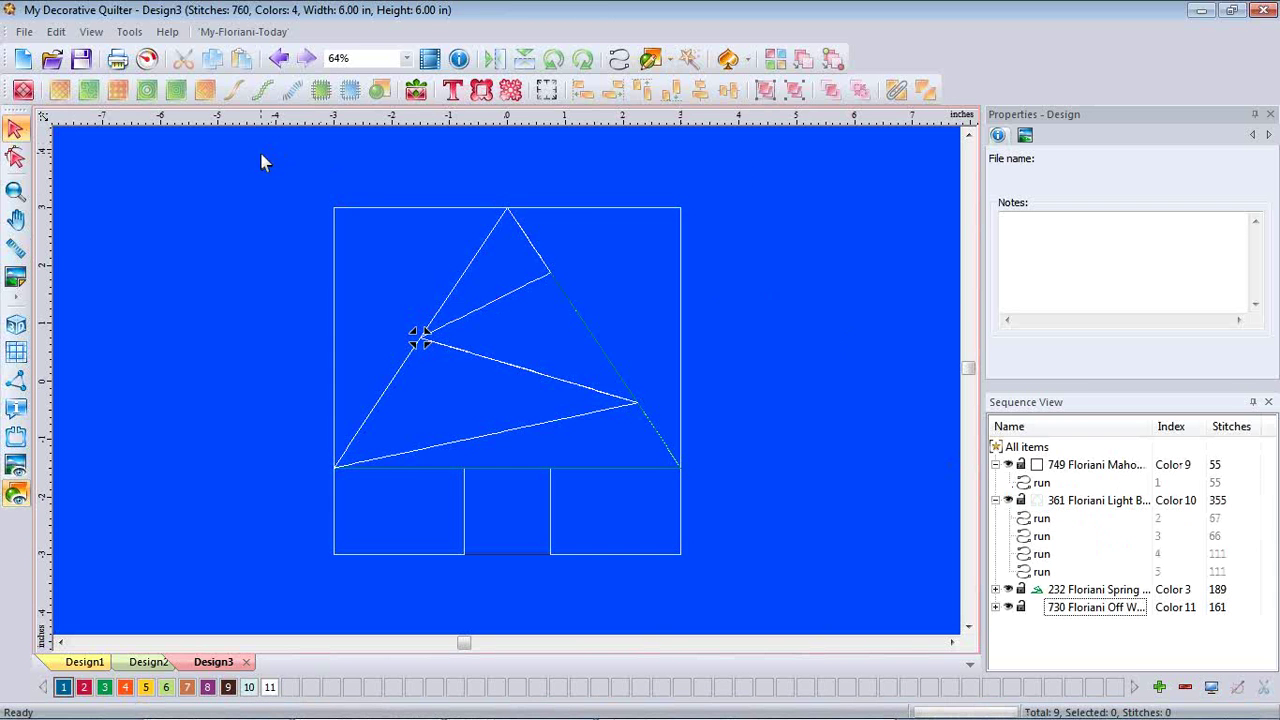
left_click_drag(262, 156, 791, 600)
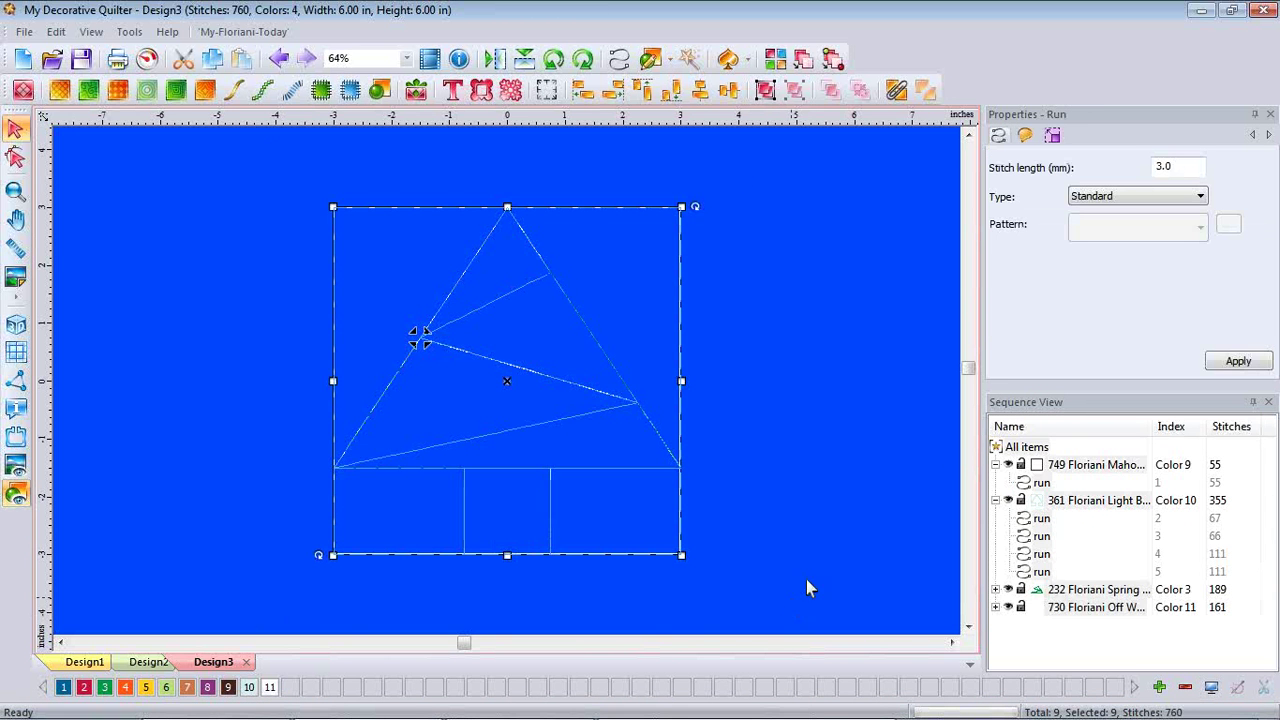
left_click(896, 90)
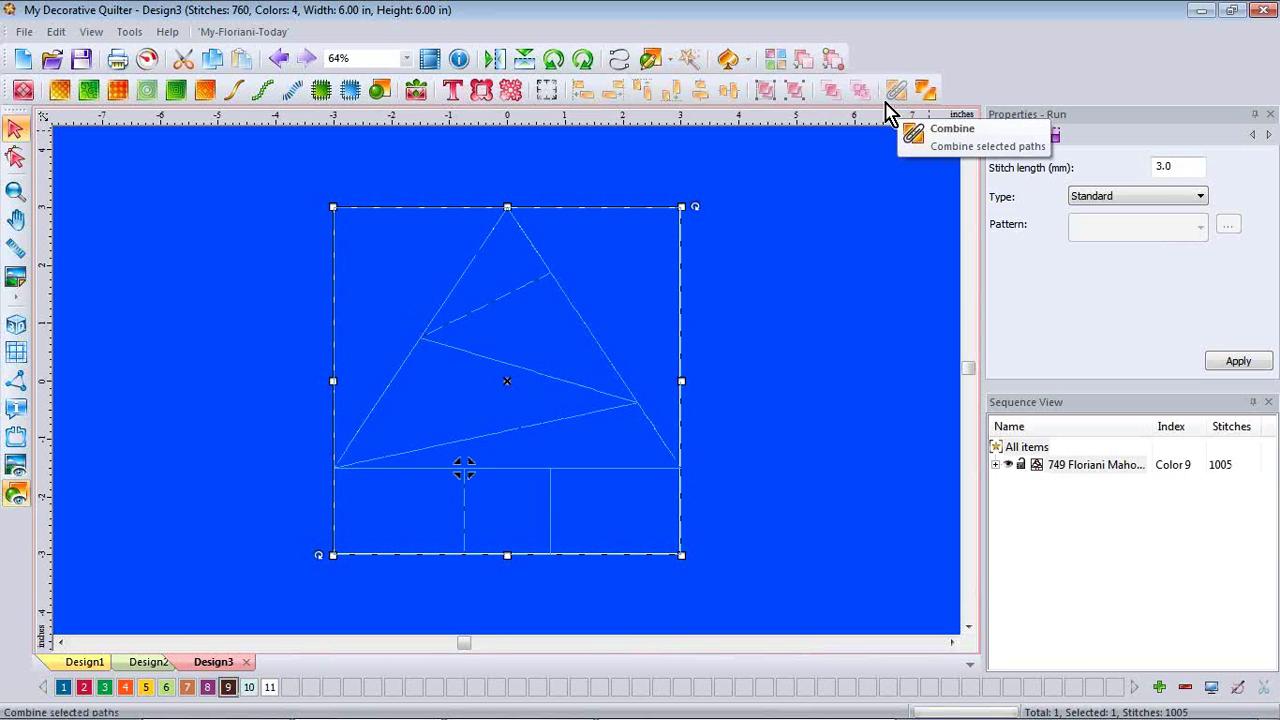
left_click(806, 465)
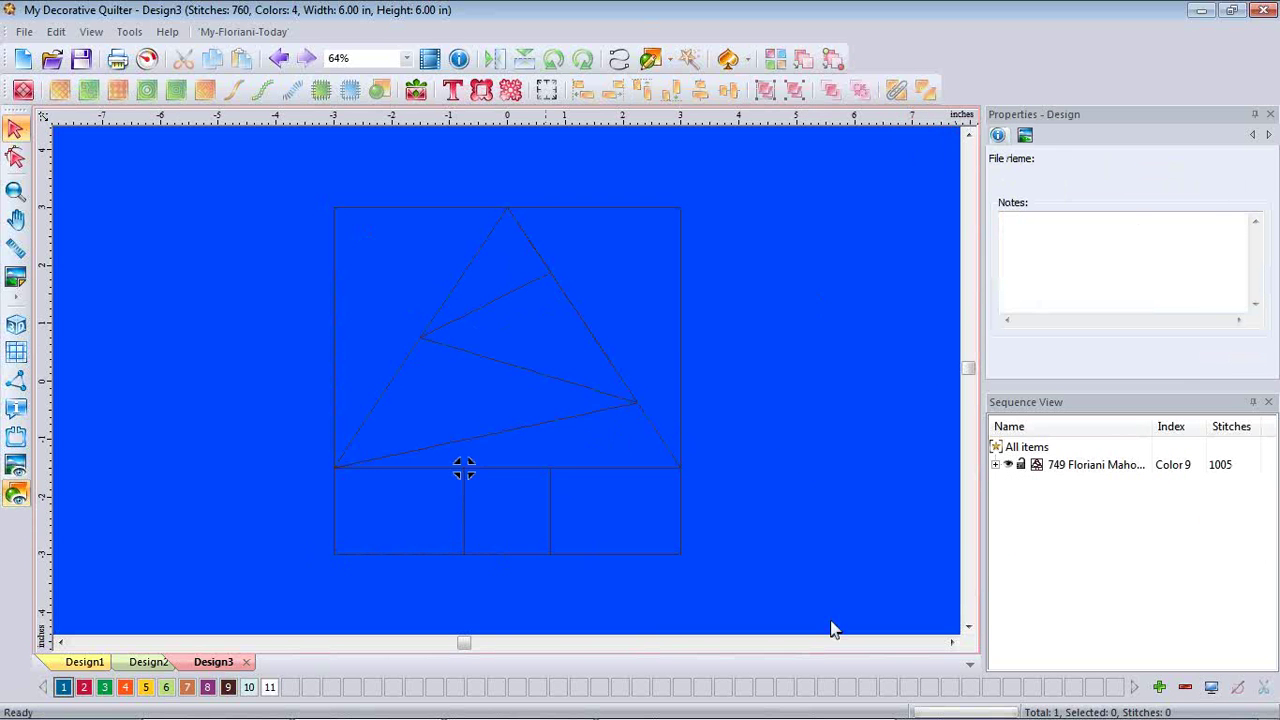
Set the workspace background to pale aqua and lock the combined tree outline in the sequence.
left_click(1211, 688)
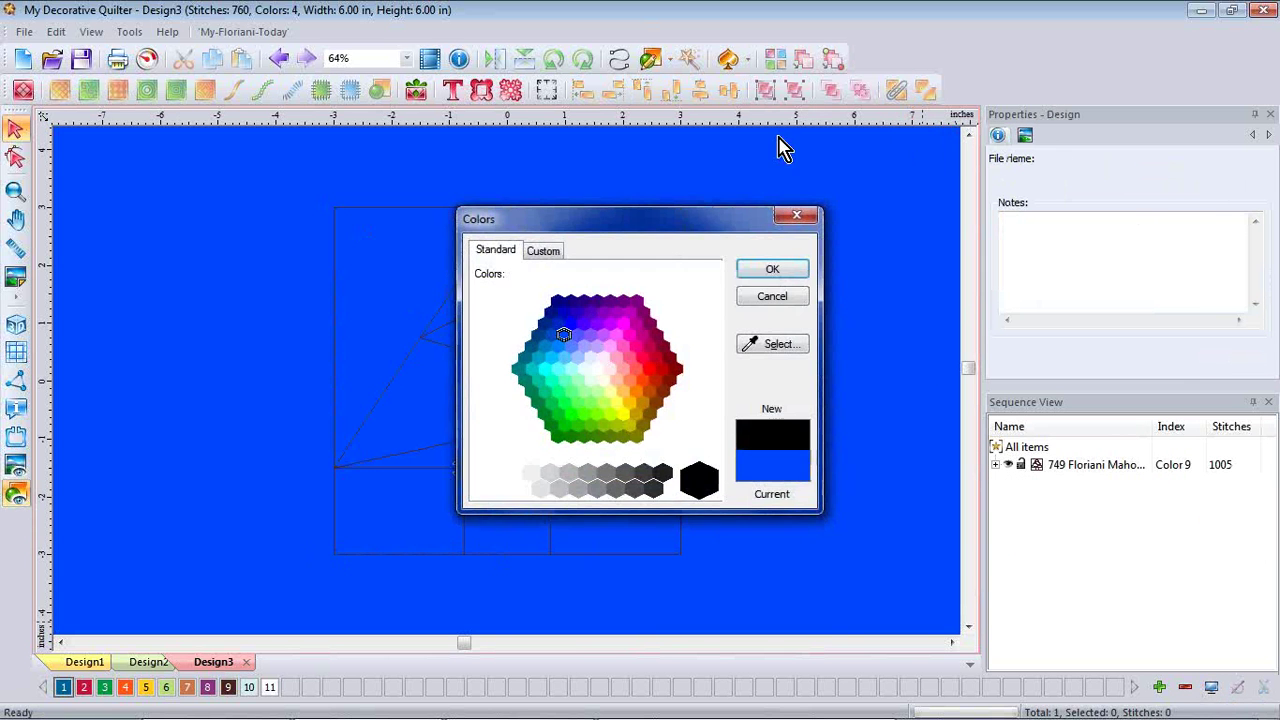
left_click(583, 369)
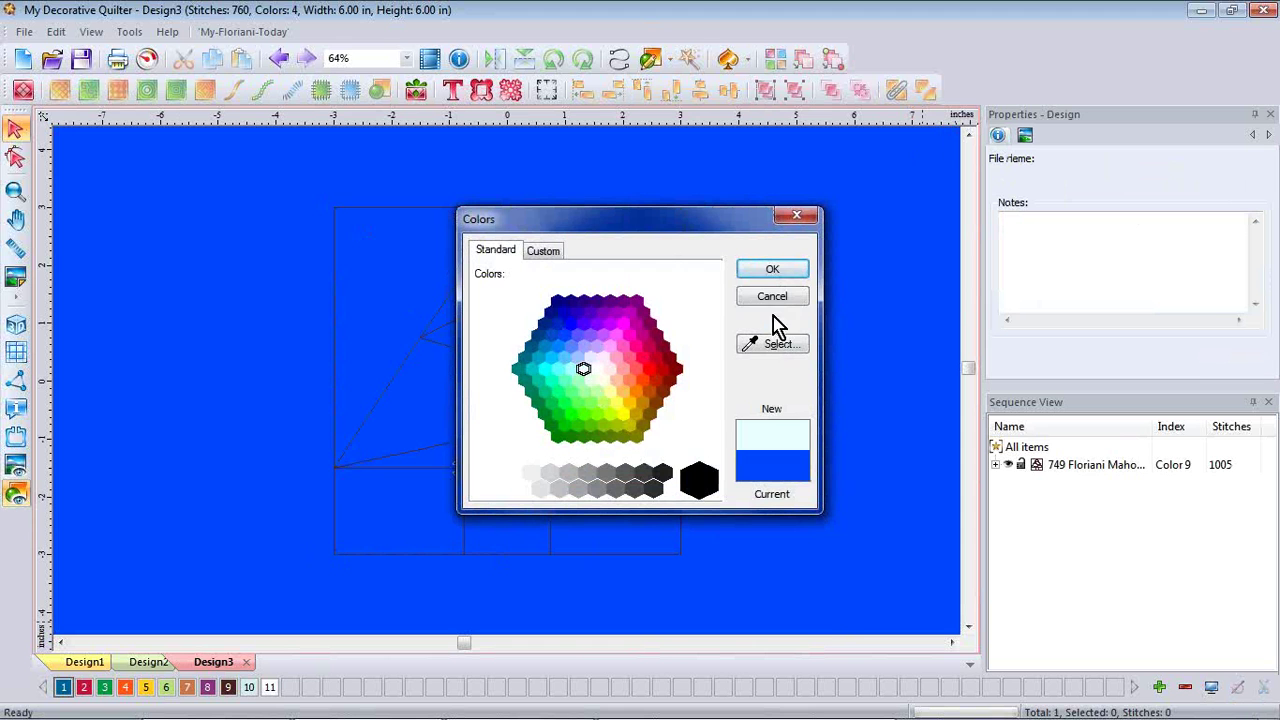
left_click(772, 270)
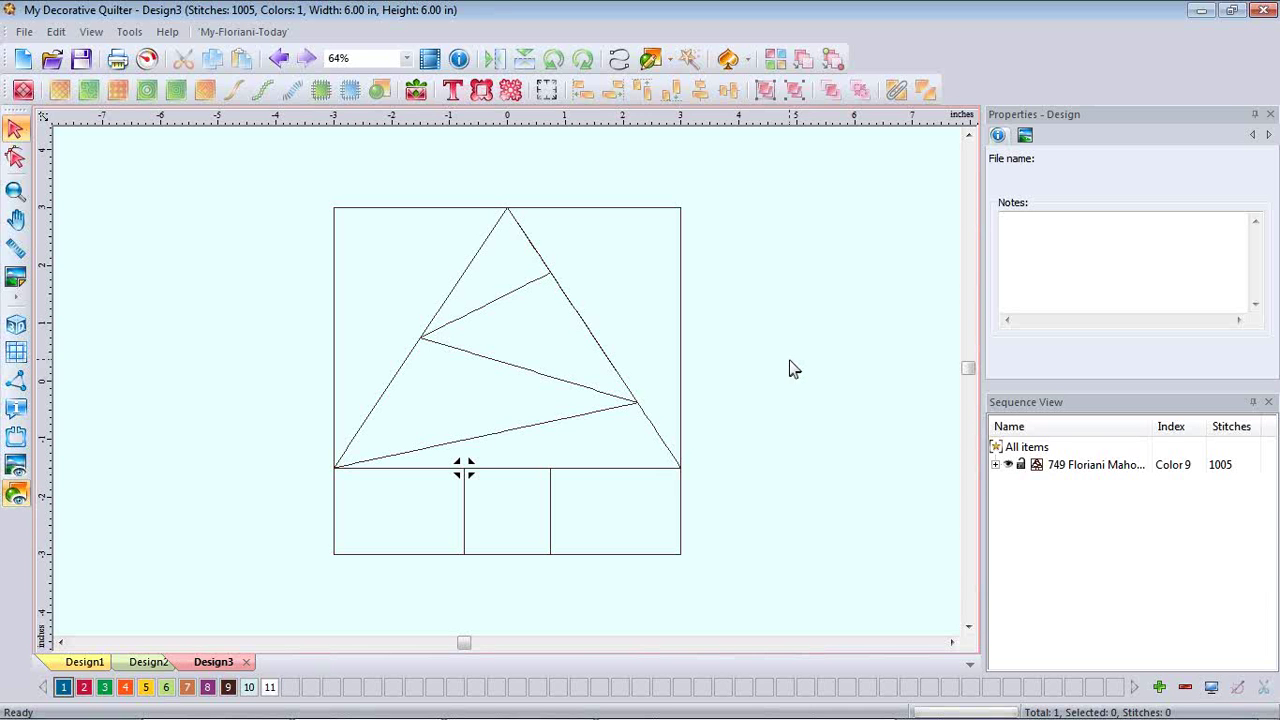
left_click(1030, 471)
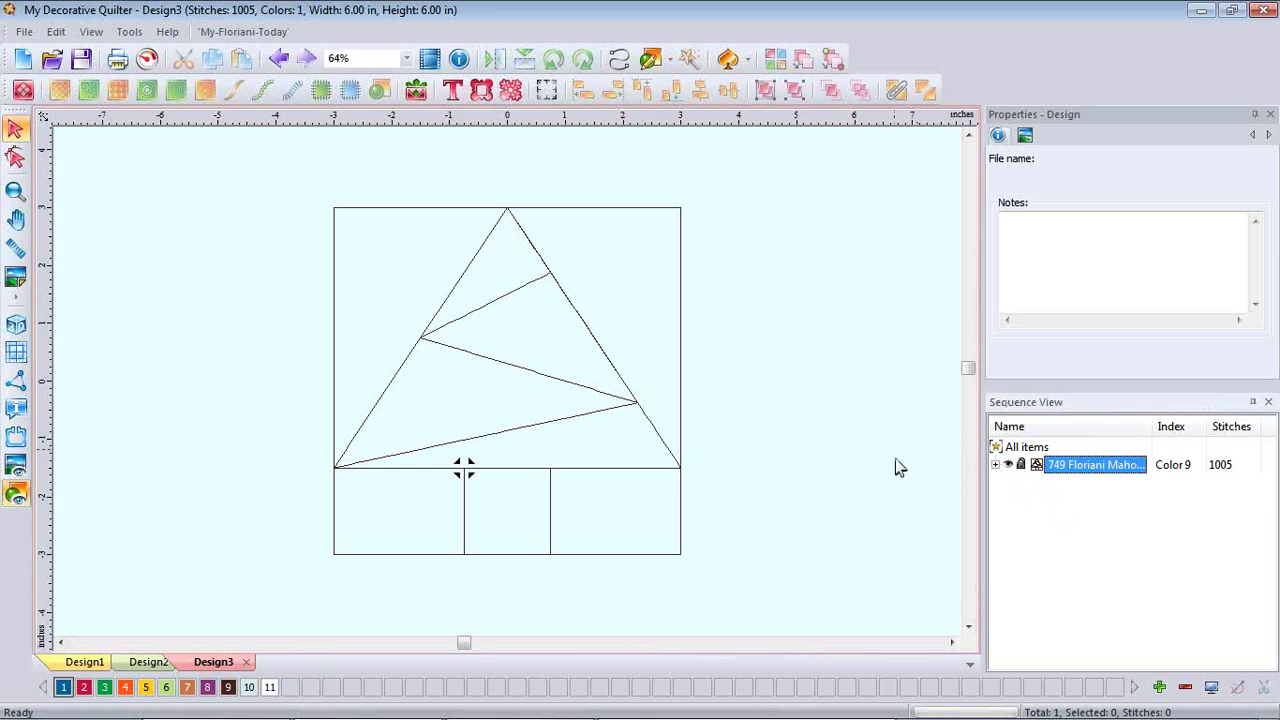
left_click(1021, 464)
Trace the seam on the right side of the trunk, from top to bottom, with a Run stitch in color 1.
left_click(13, 193)
left_click(503, 497)
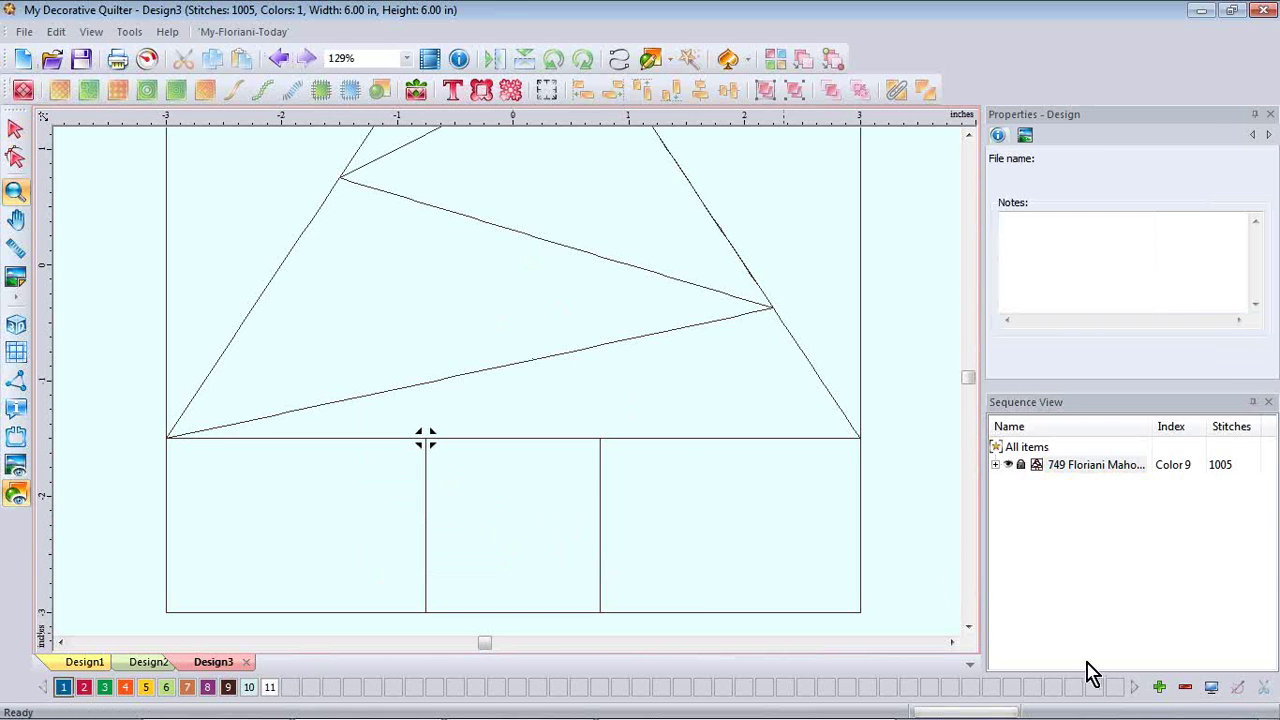
left_click(969, 627)
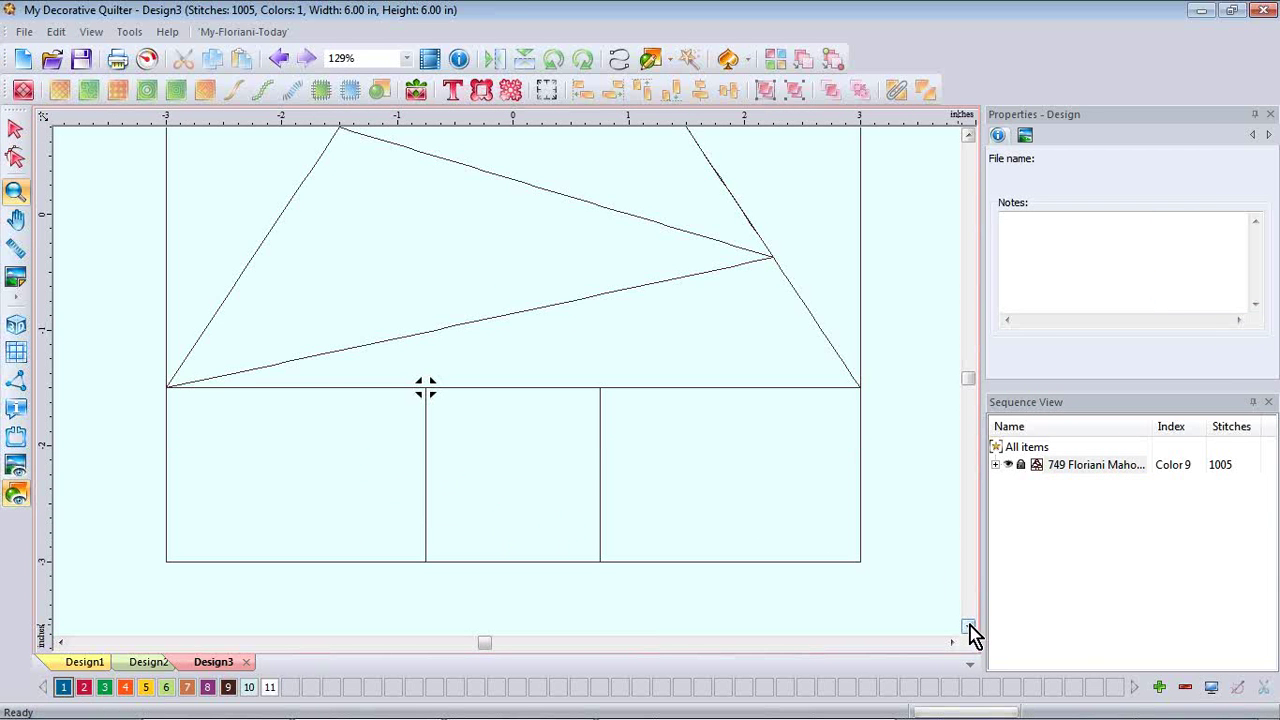
left_click(15, 128)
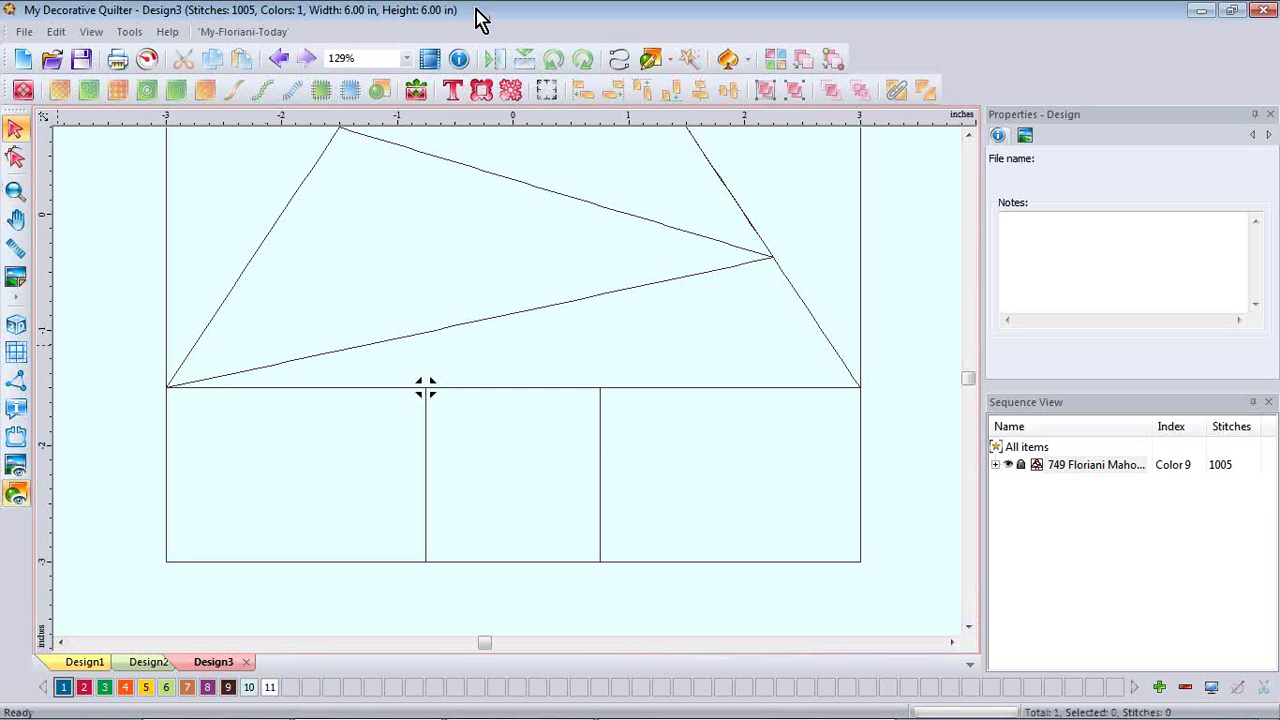
left_click(620, 62)
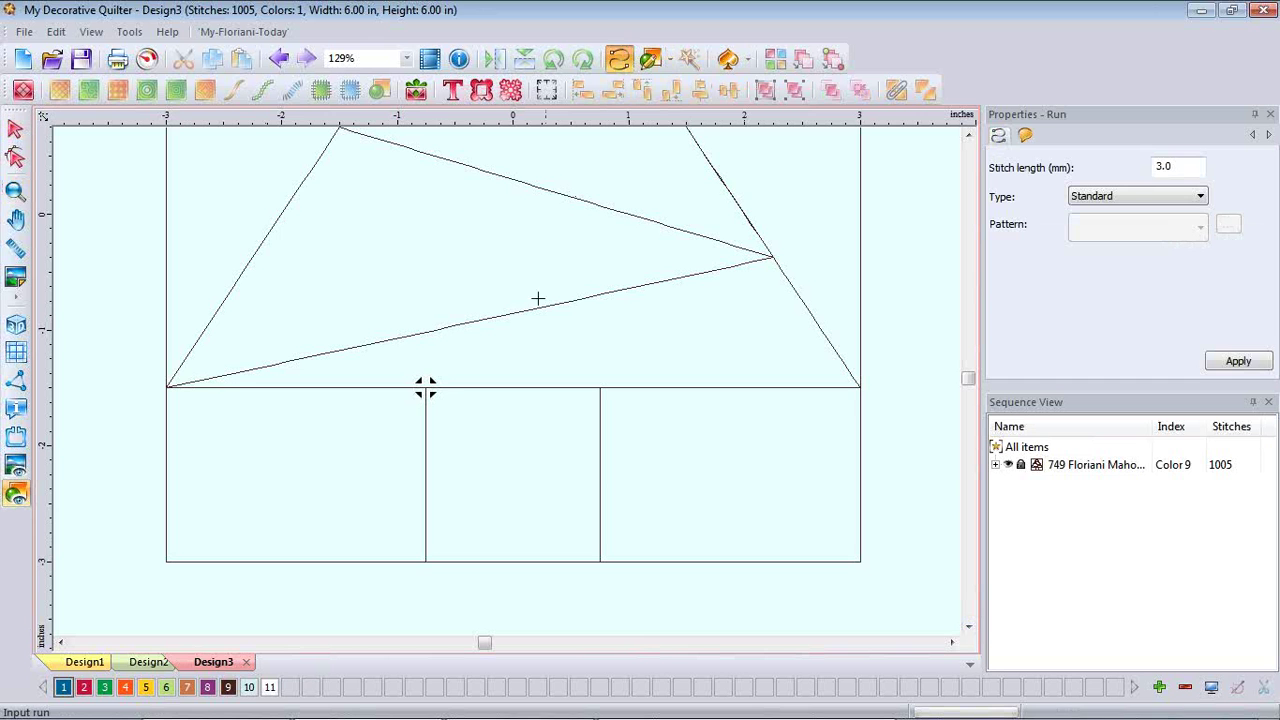
left_click(600, 387)
left_click(600, 562)
key("Return")
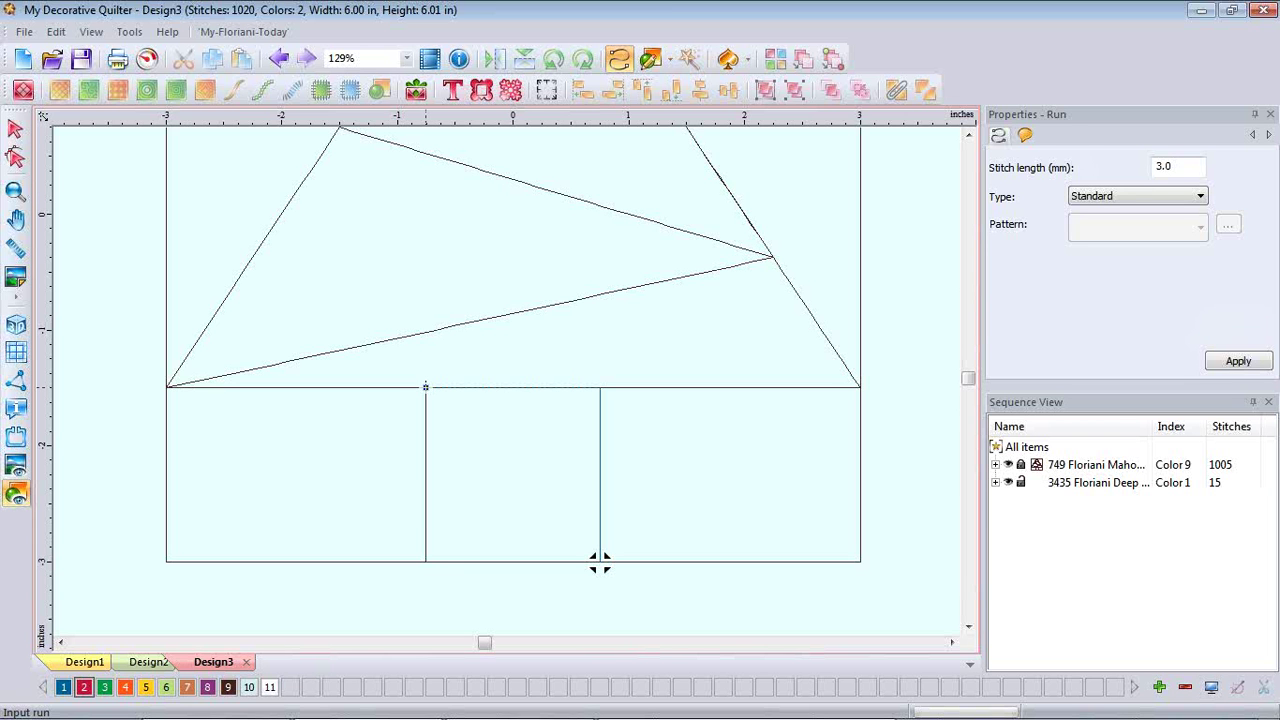
Trace the seam on the left side of the trunk, from top to bottom, with a Run stitch in color 2.
left_click(425, 387)
left_click(425, 563)
right_click(425, 563)
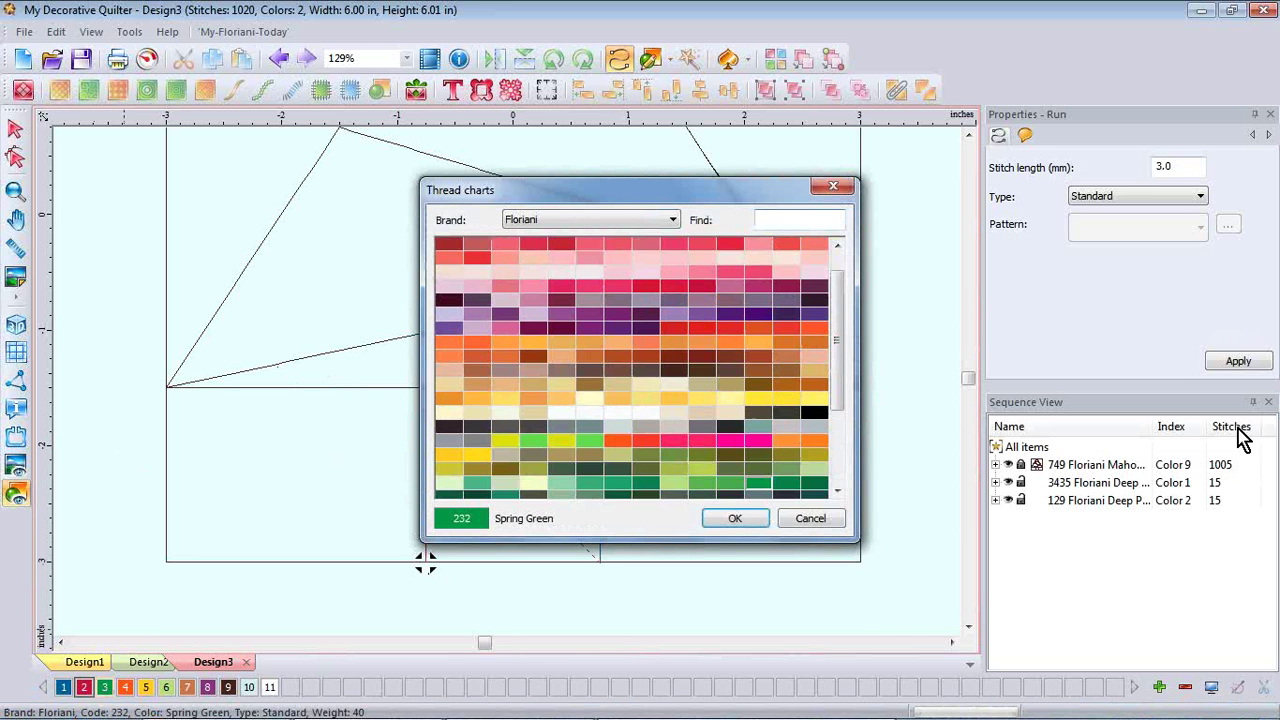
Draw a color 3 Run stitch across the full block width along the seam between the trunk row and the tree.
left_click(826, 522)
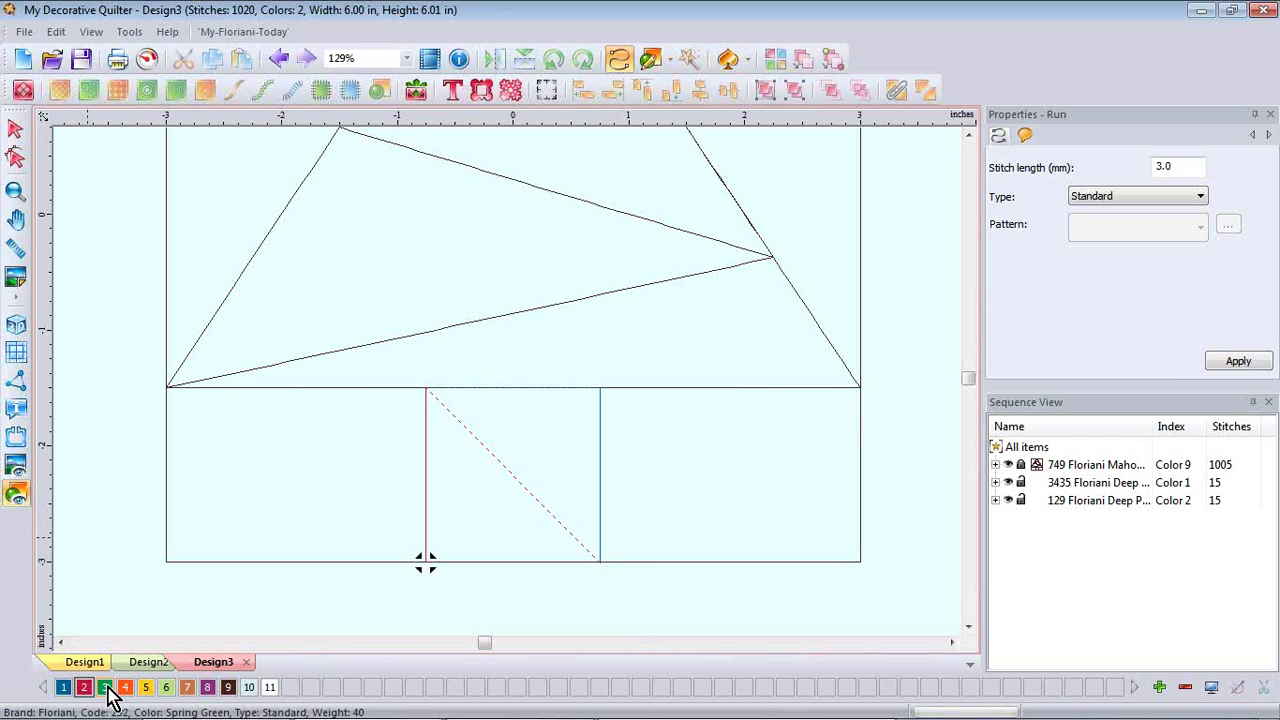
left_click(107, 688)
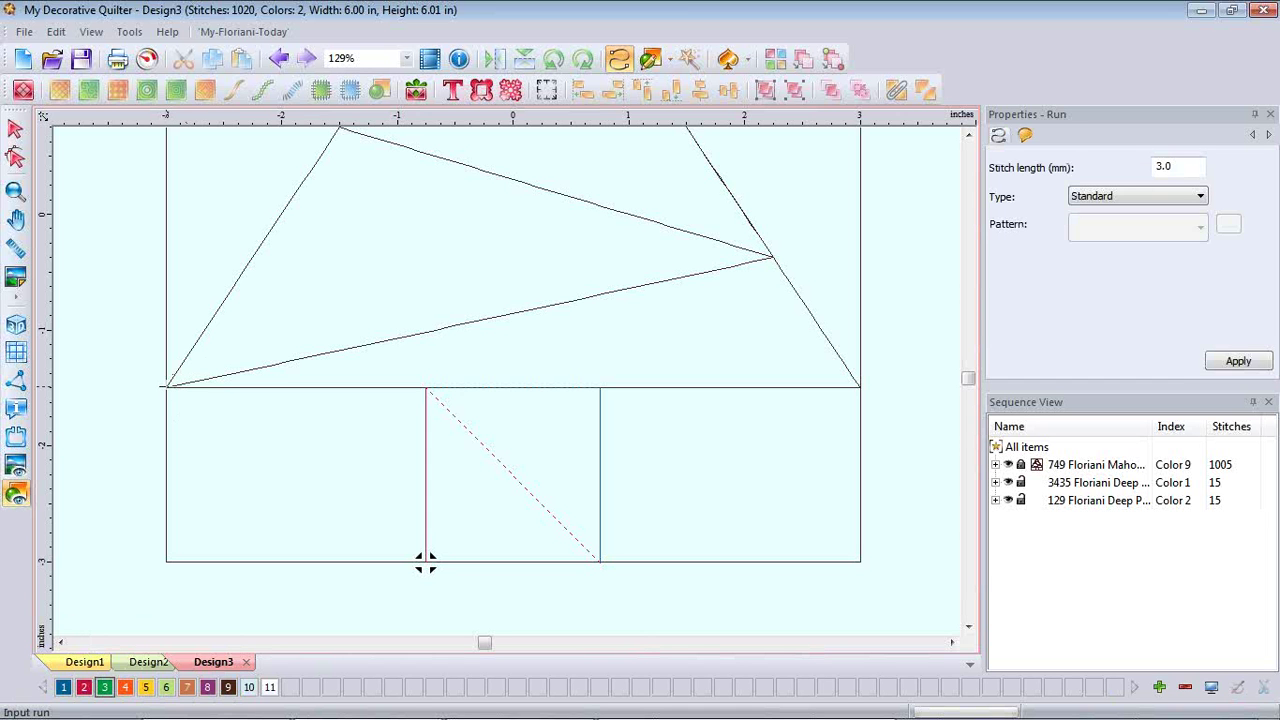
left_click(166, 386)
left_click(858, 384)
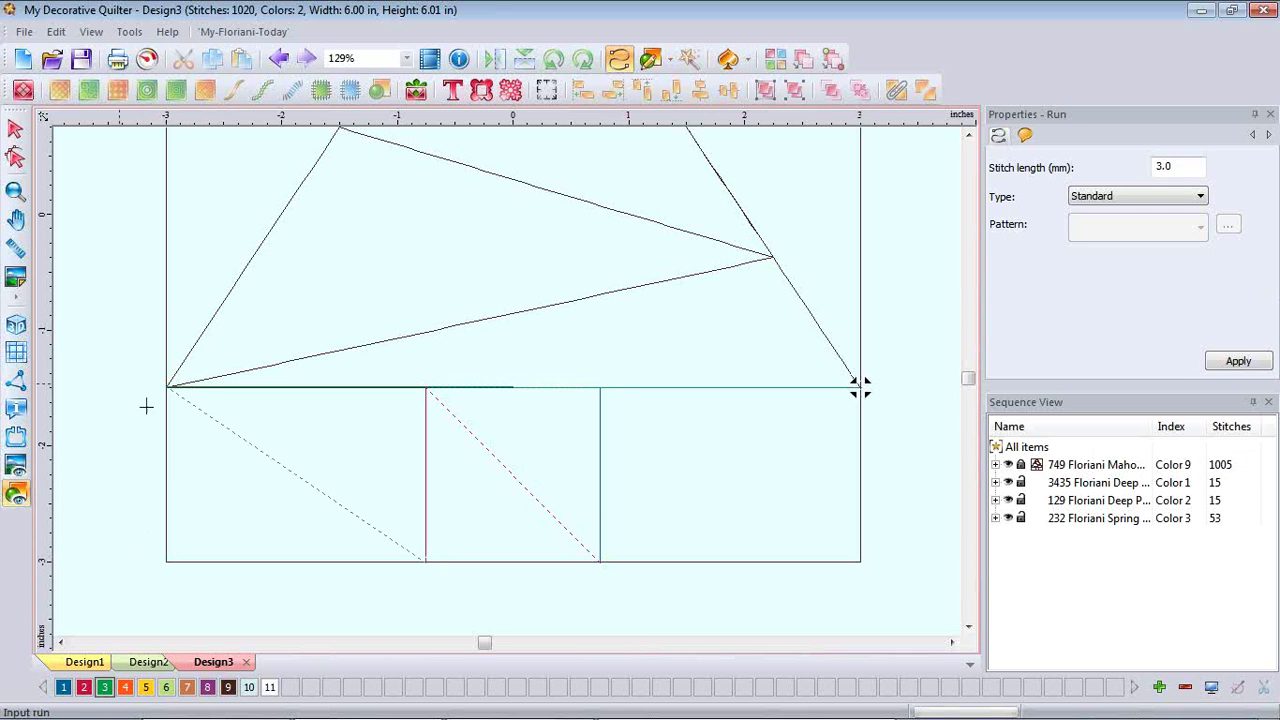
Trace the tree's lowest diagonal seam, about 5.3 in long, with a color 4 Run stitch and the middle diagonal seam with color 5.
mouse_move(141, 705)
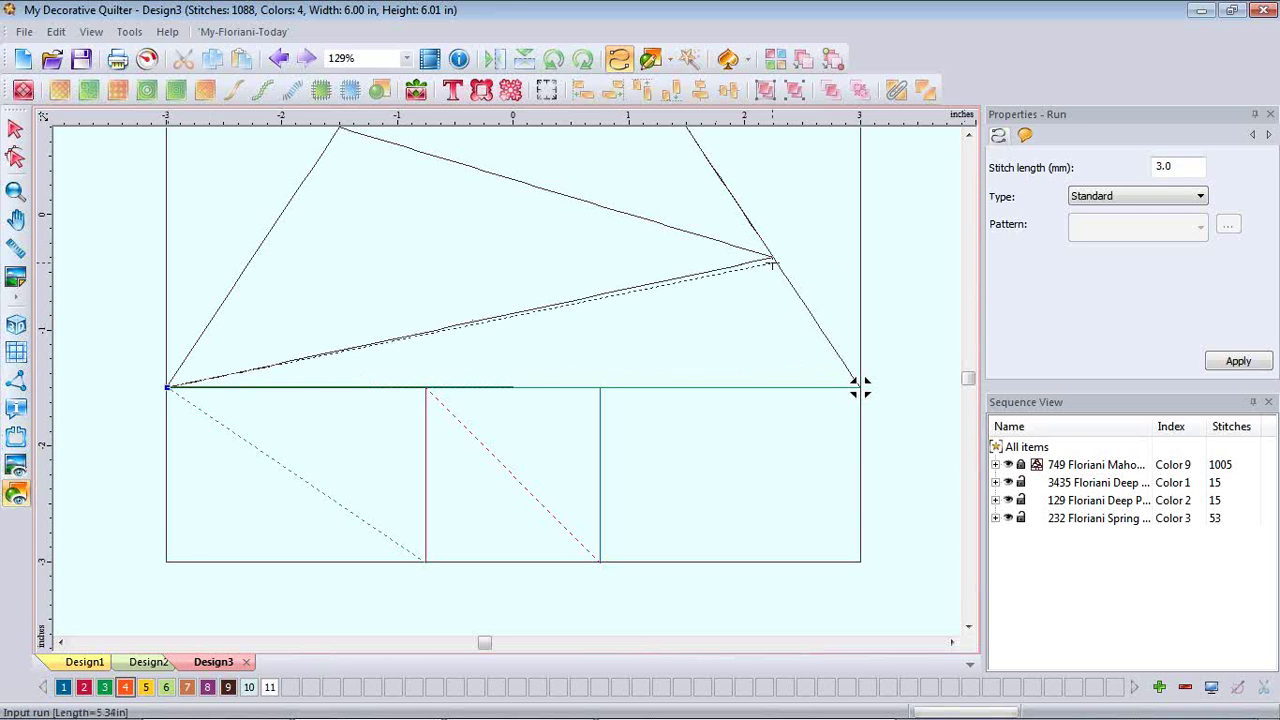
double_click(771, 258)
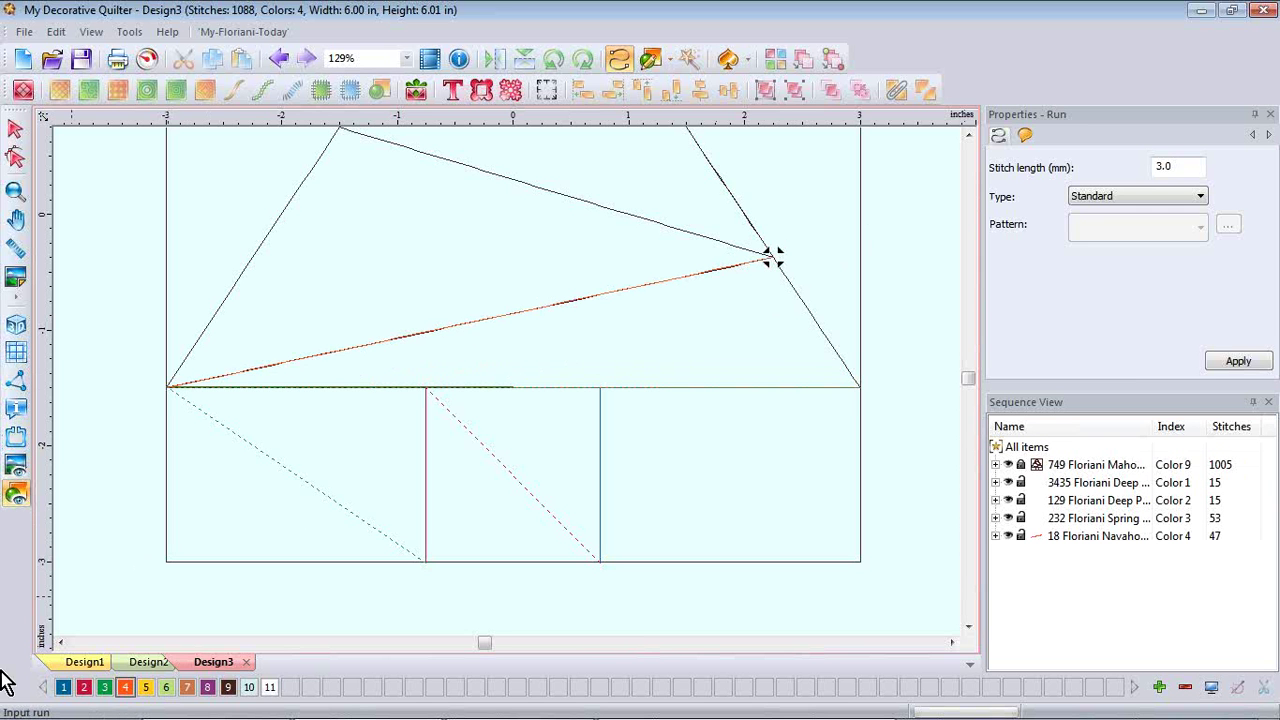
left_click(146, 688)
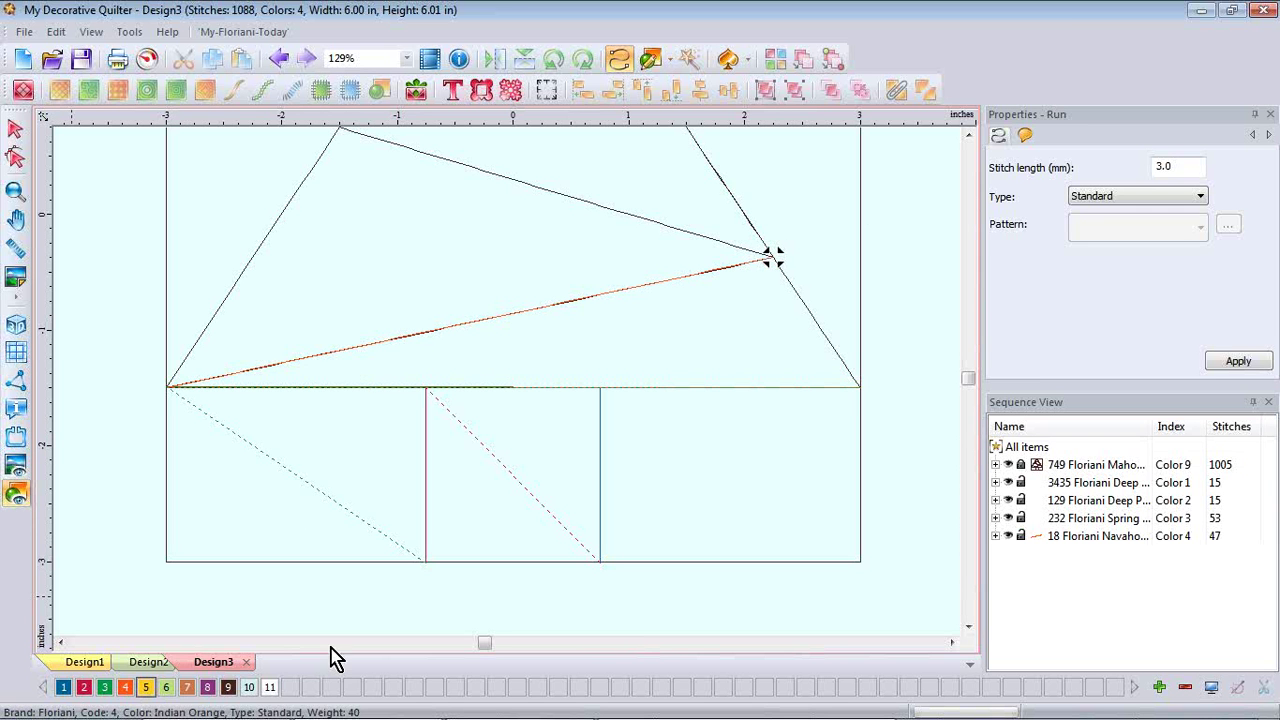
left_click(969, 135)
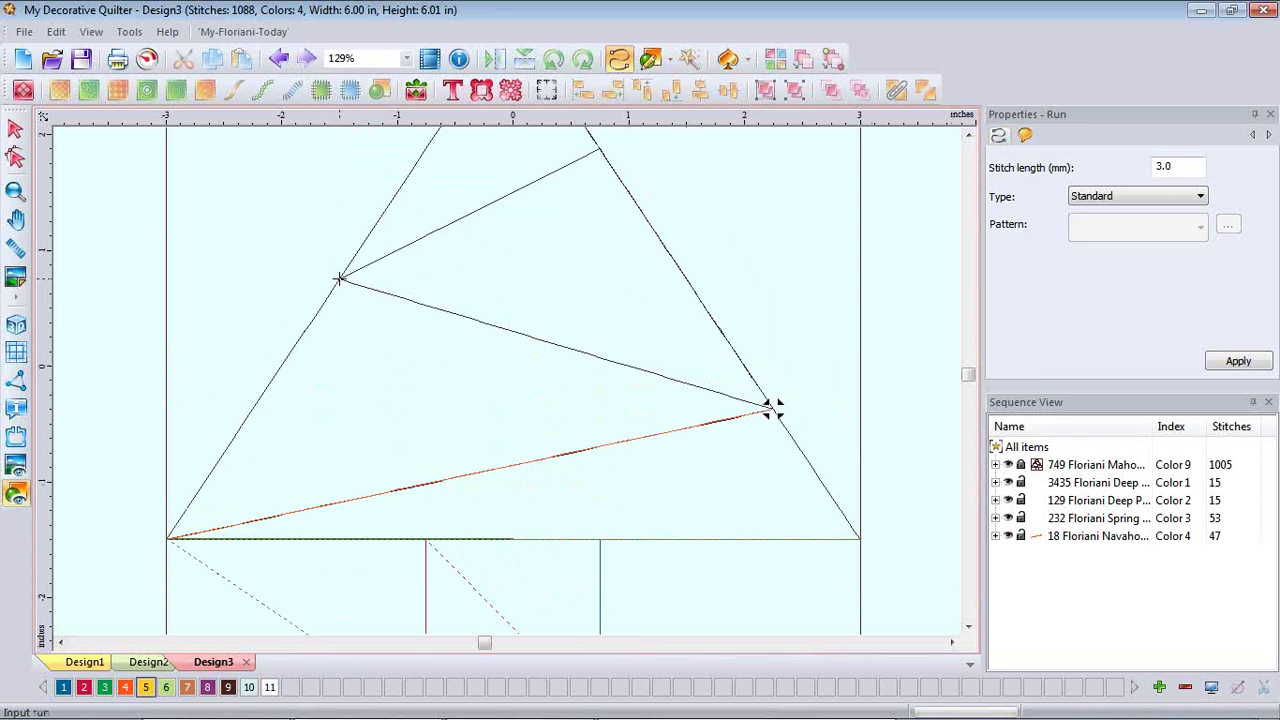
left_click(340, 279)
double_click(772, 407)
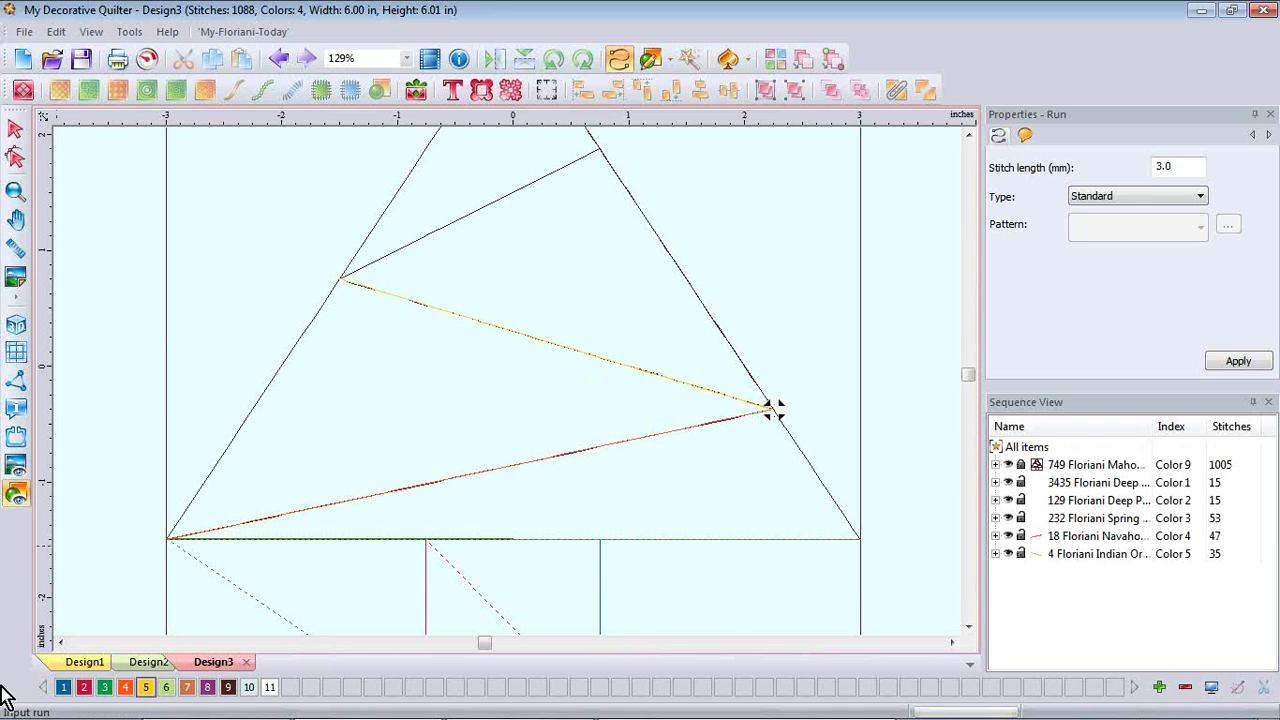
Trace the tree's uppermost diagonal seam from left to right, about 2.5 in long, with a Run stitch in color 6.
double_click(167, 688)
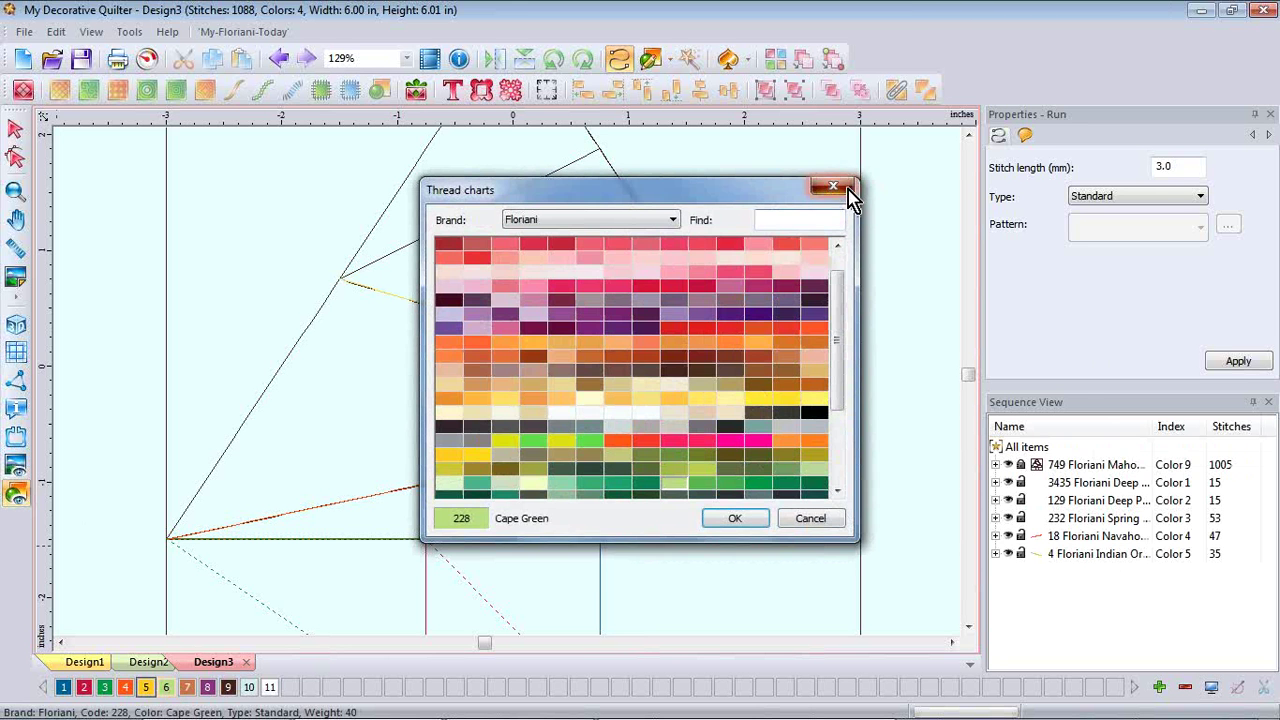
left_click(834, 187)
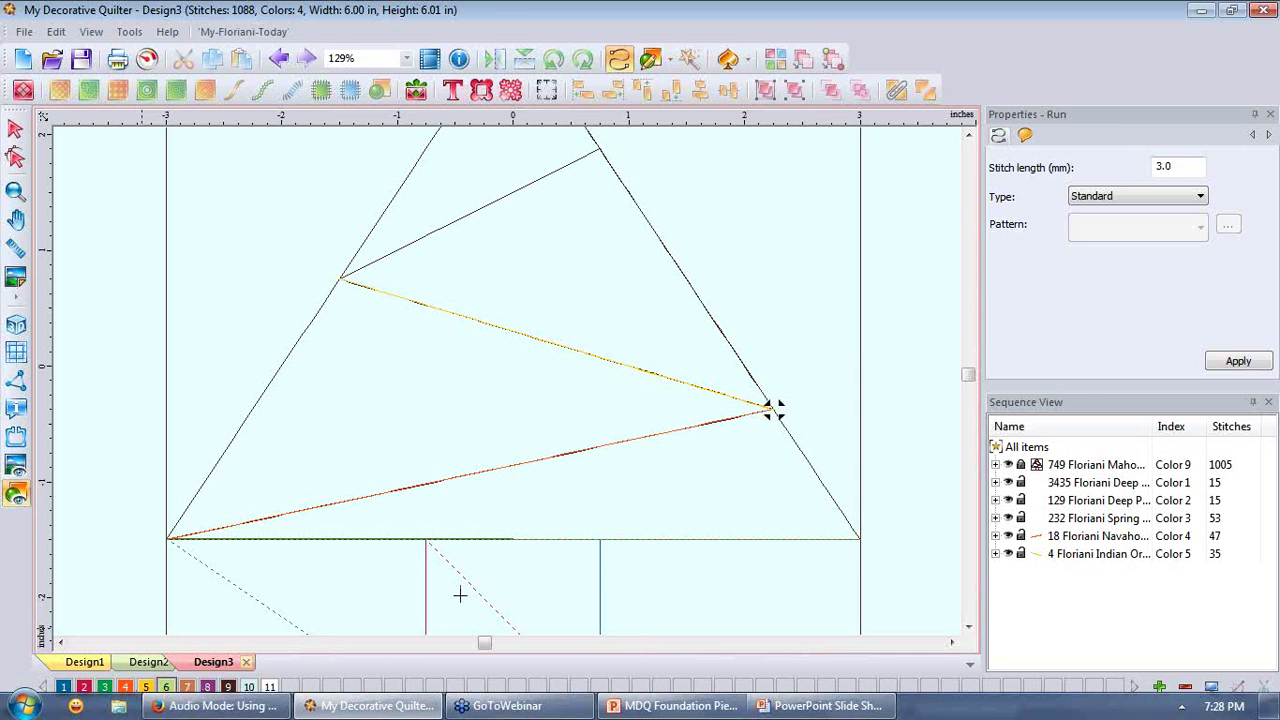
left_click(339, 278)
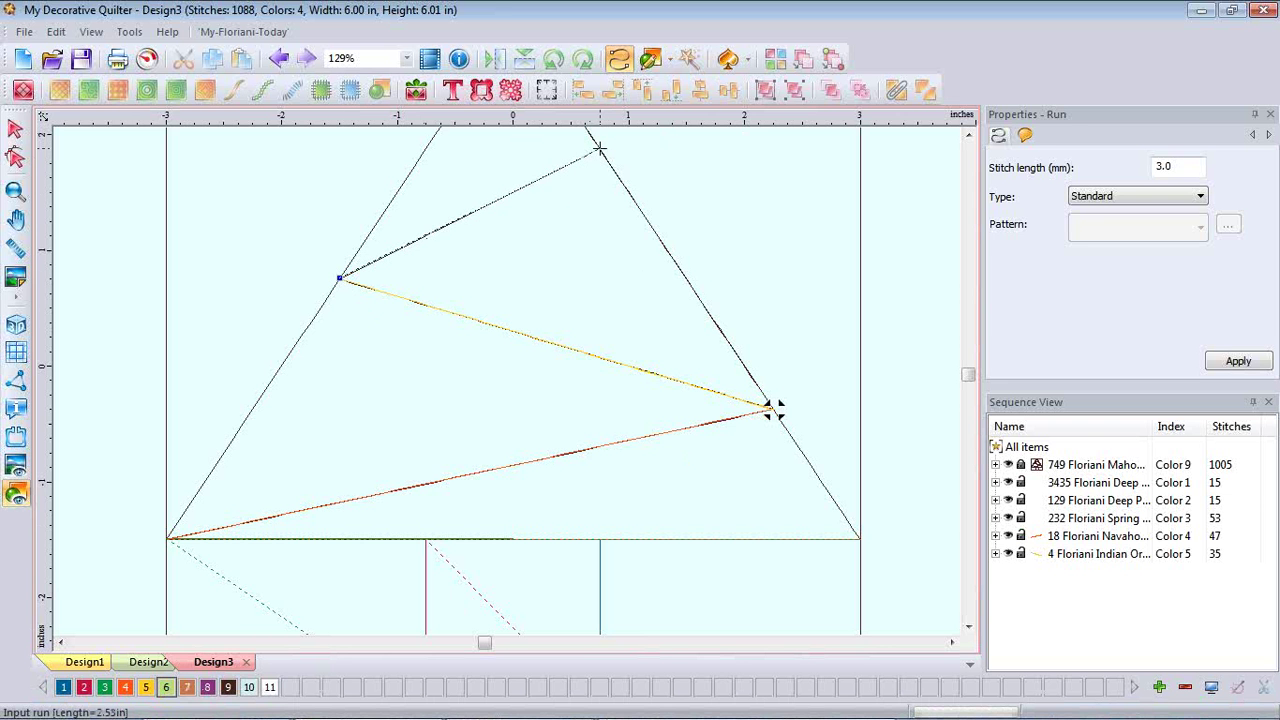
left_click(598, 148)
key("Return")
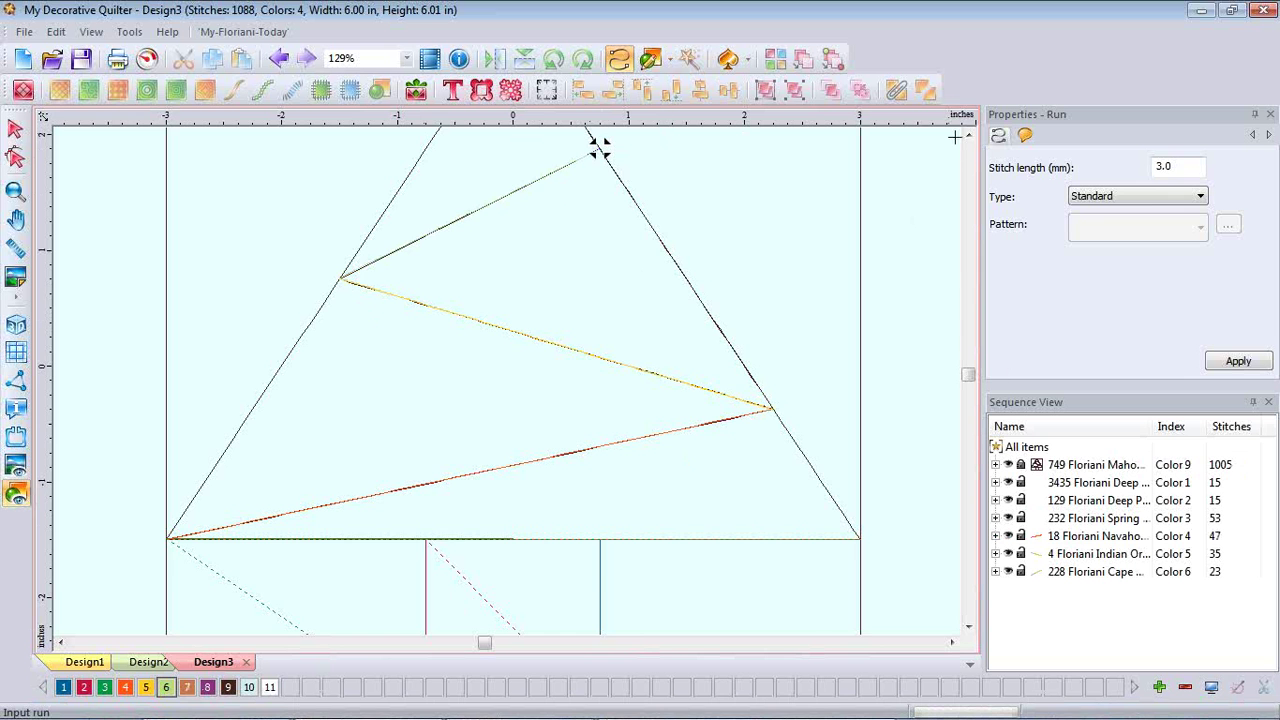
left_click(968, 135)
left_click(968, 135)
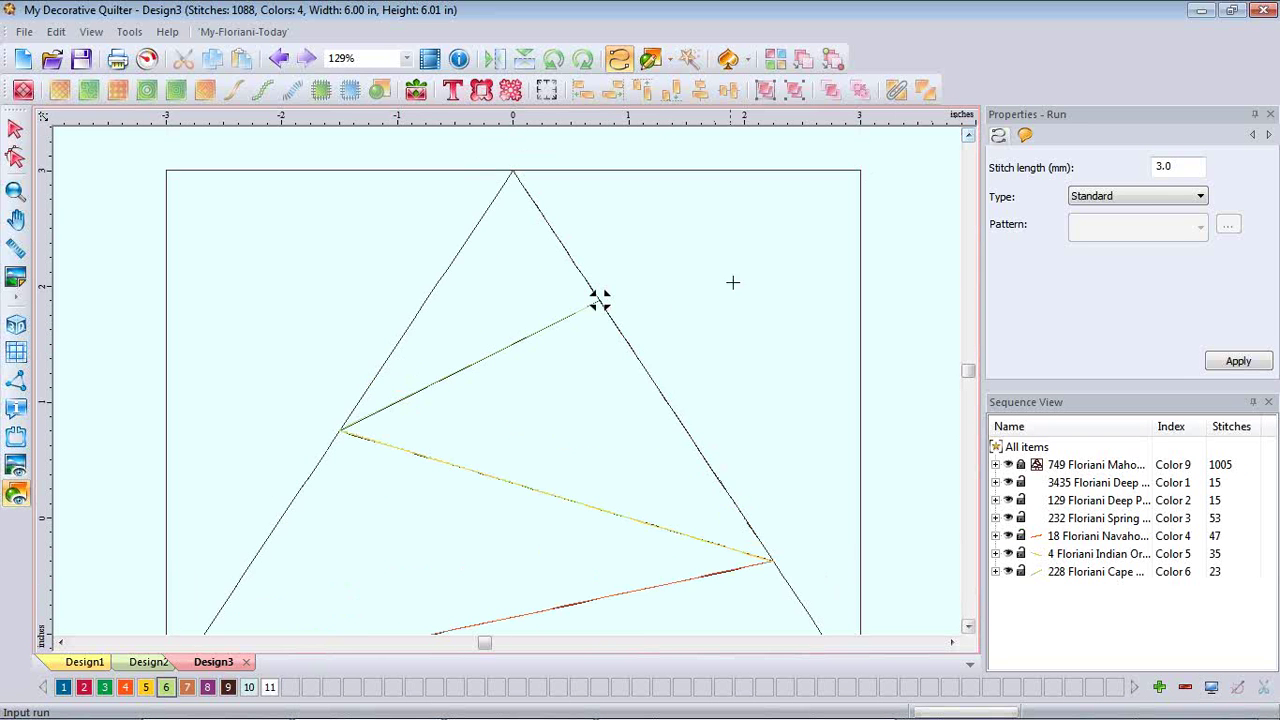
key("minus")
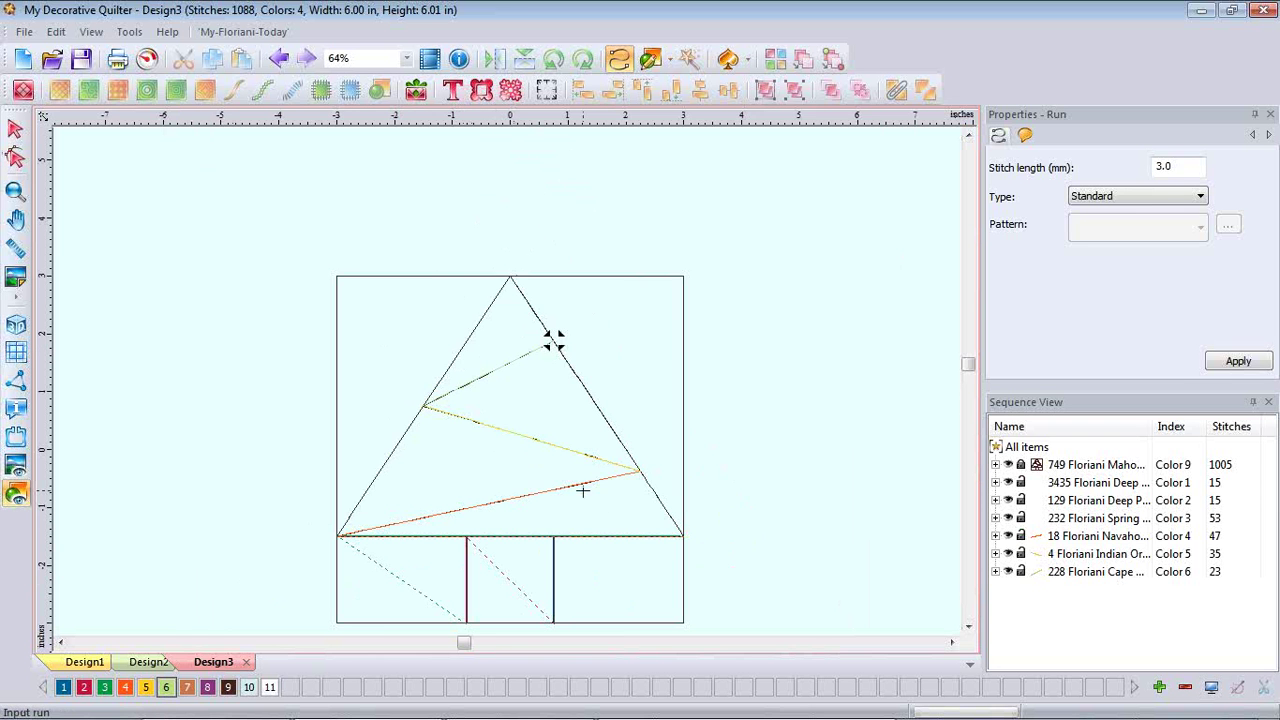
key("plus")
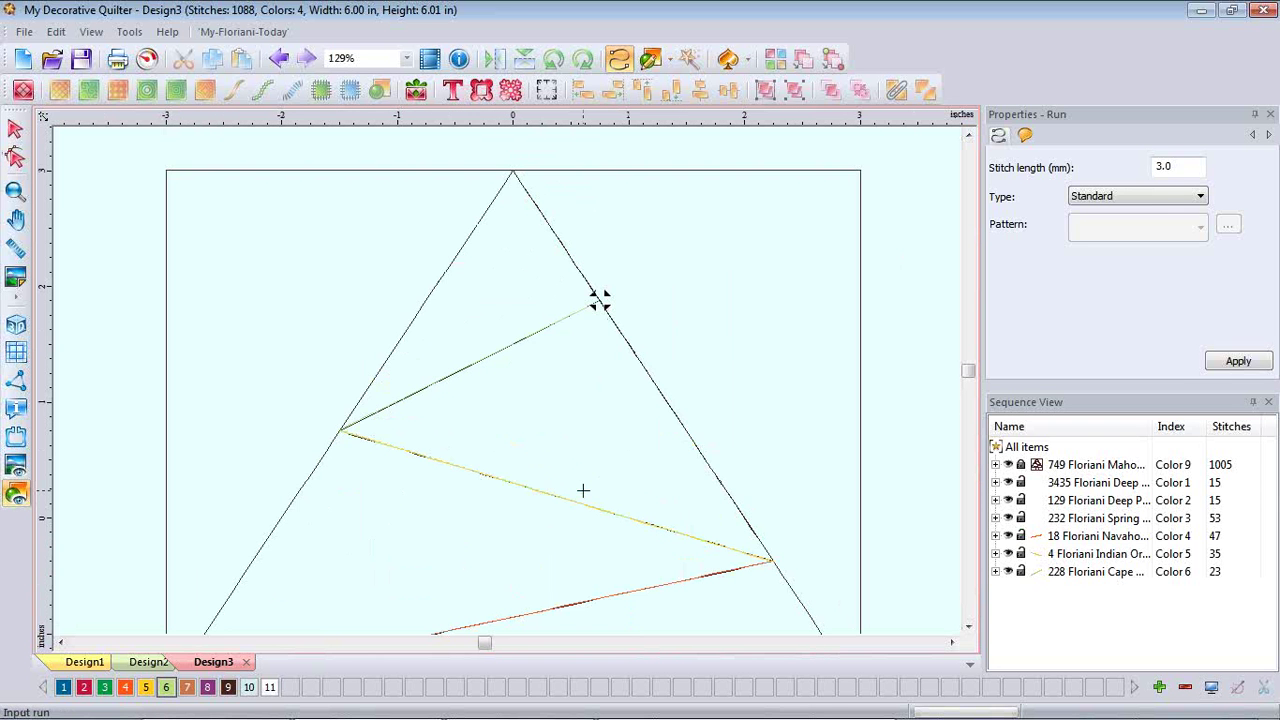
left_click(969, 628)
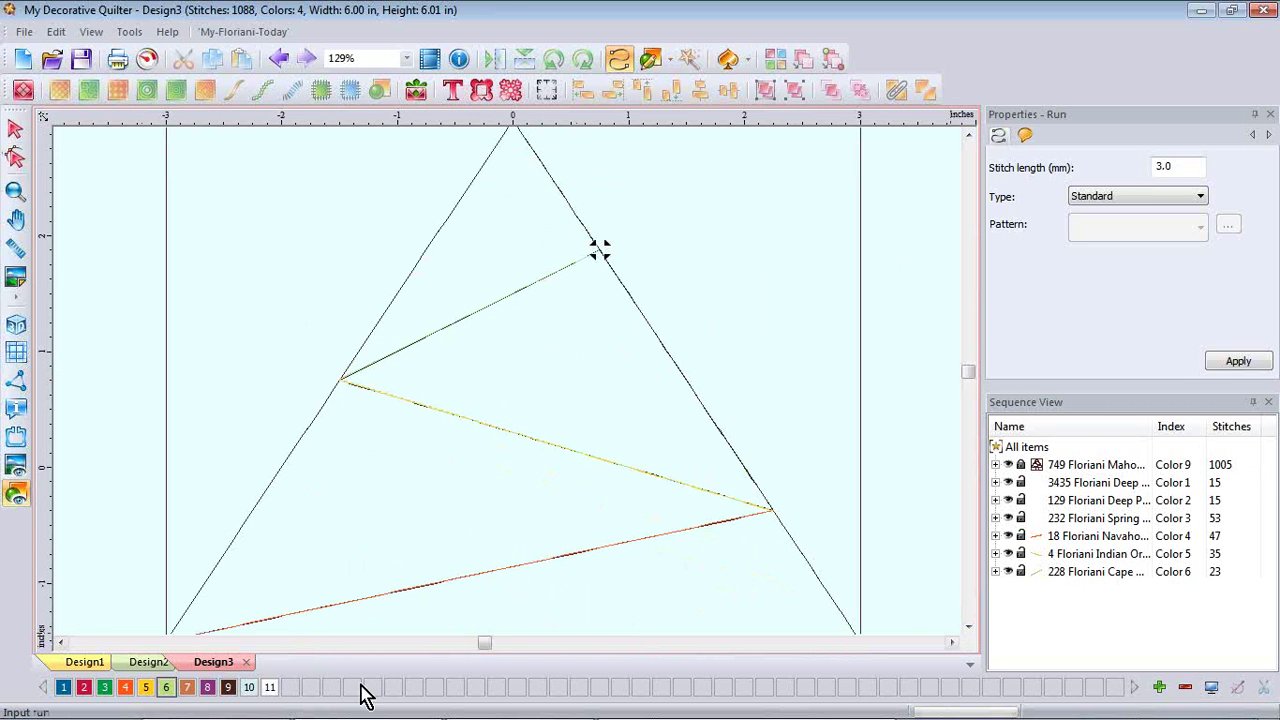
Trace the tree's left edge from its lower corner up to the apex, about 5.4 in long, with a Run stitch in color 7.
left_click(187, 686)
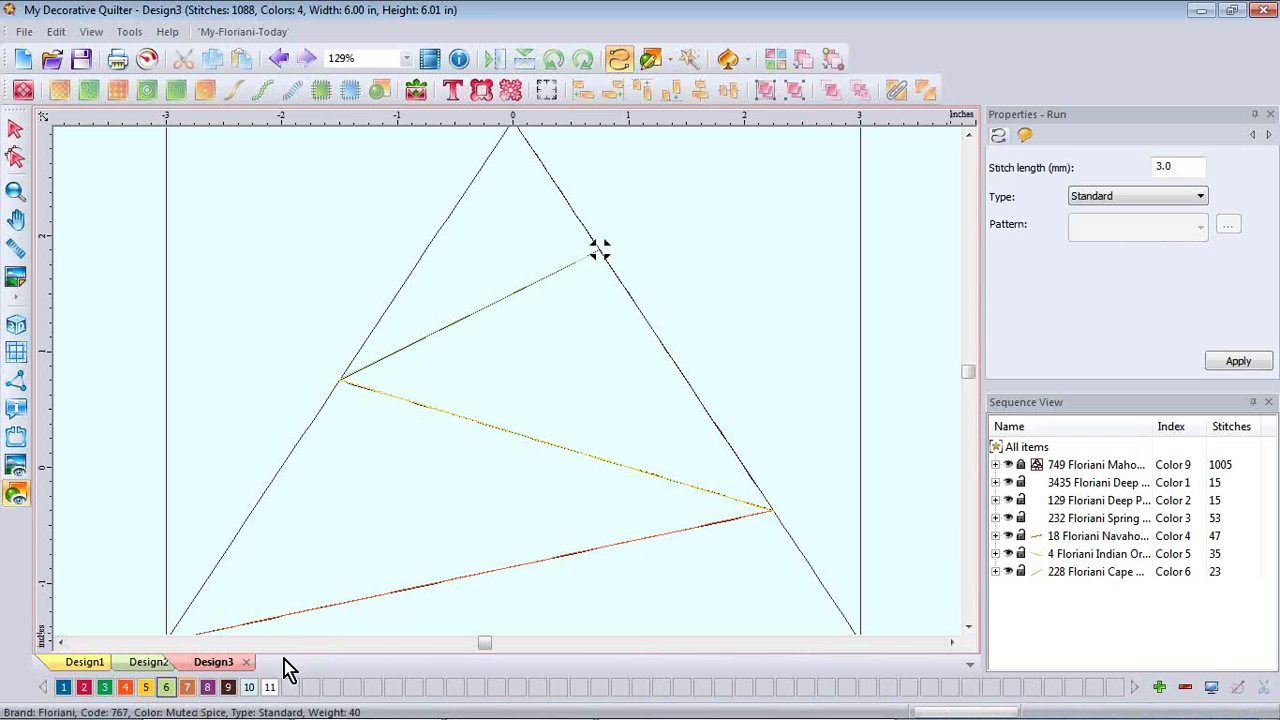
left_click(969, 627)
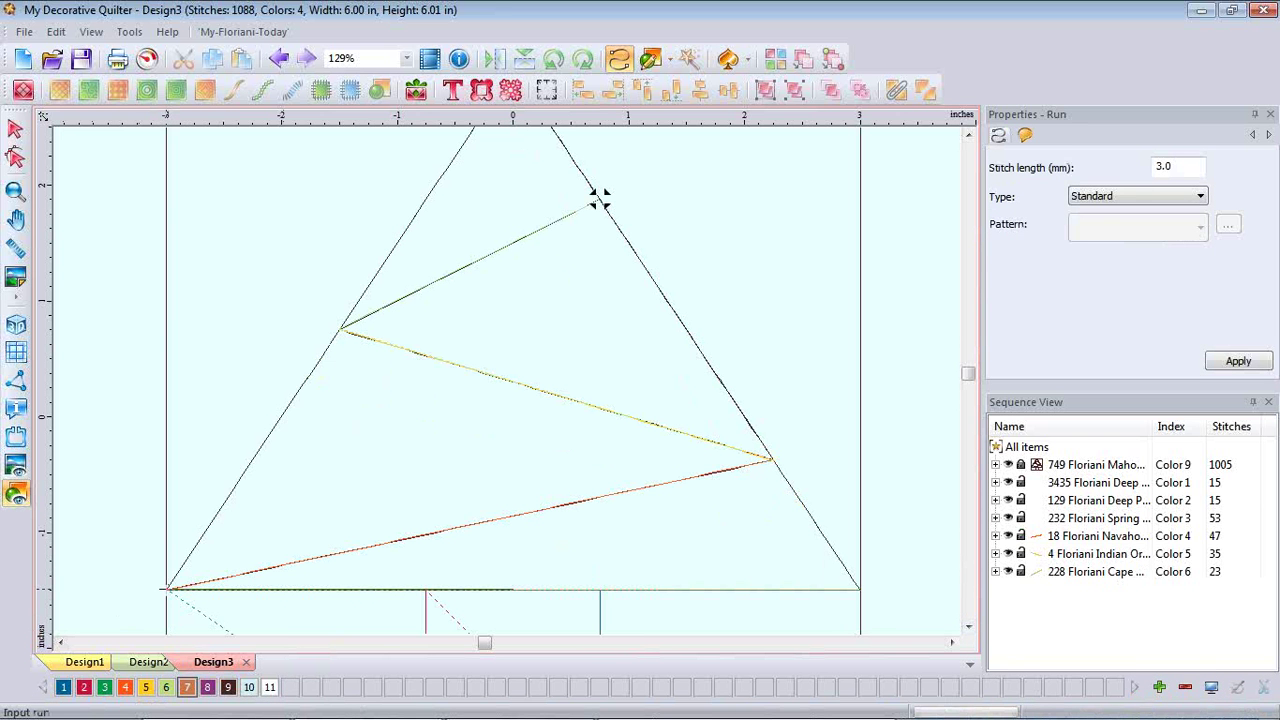
left_click(166, 589)
left_click(969, 134)
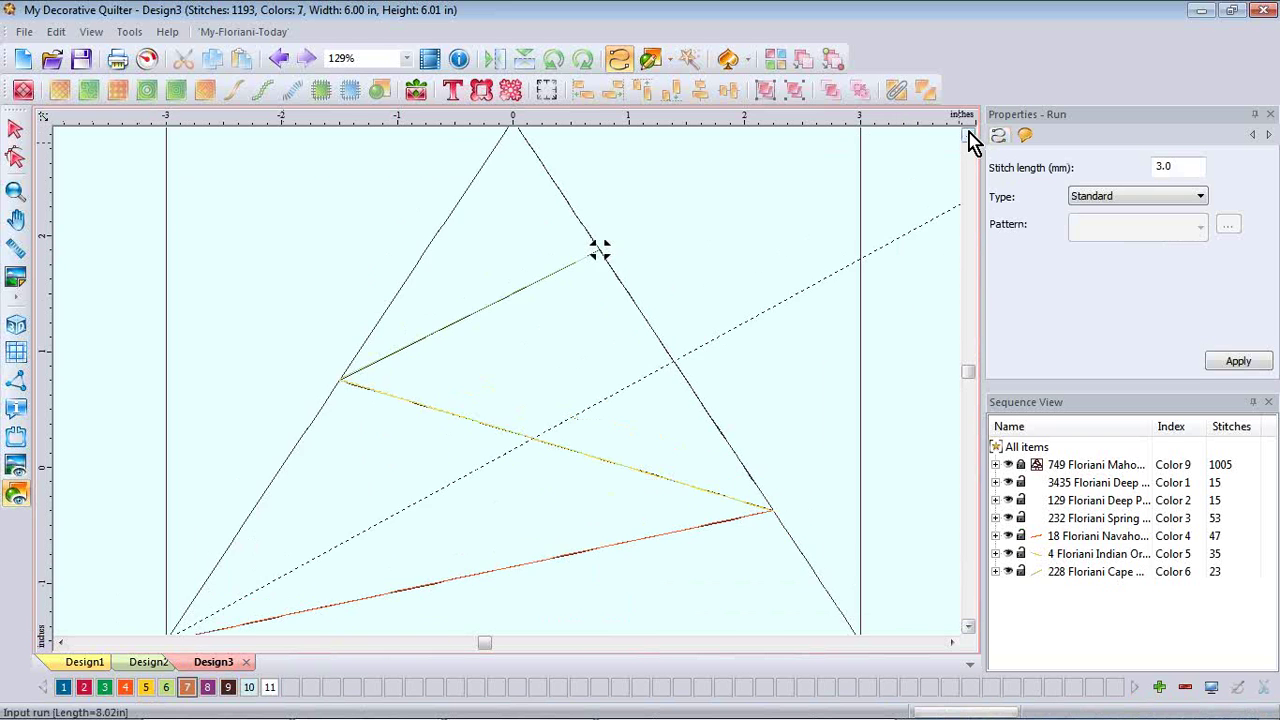
left_click(969, 134)
left_click(969, 134)
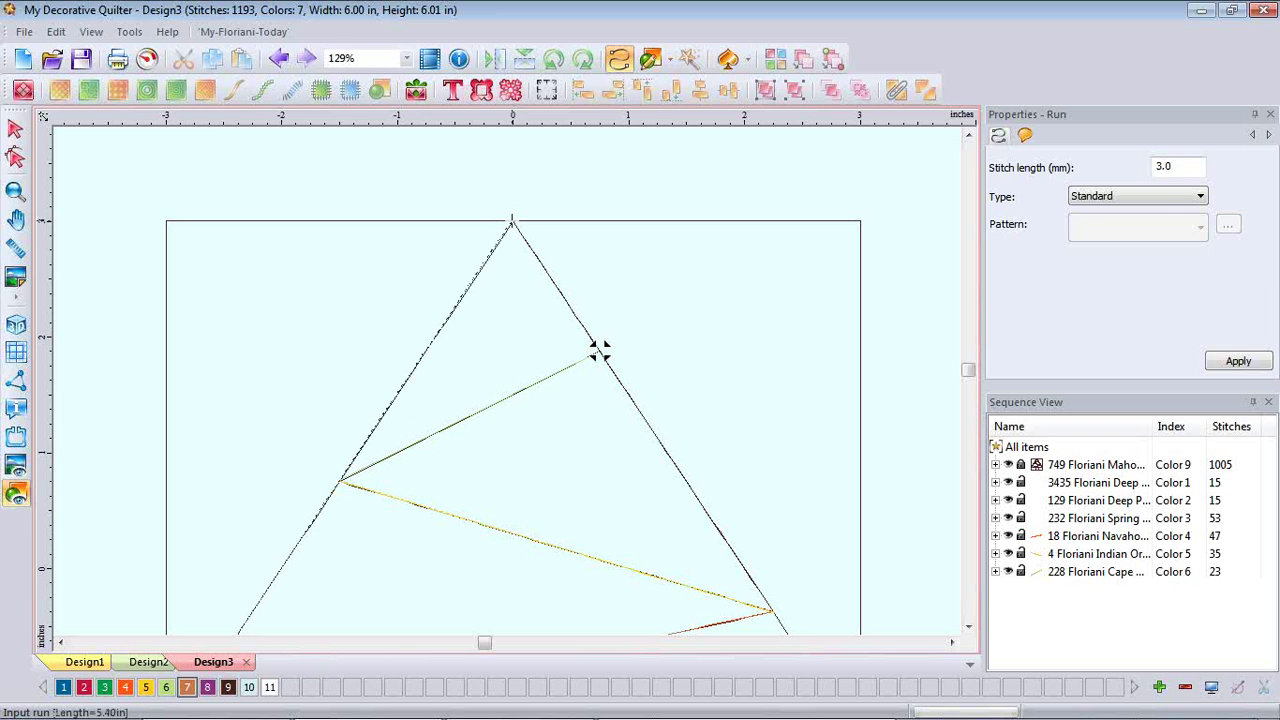
left_click(512, 220)
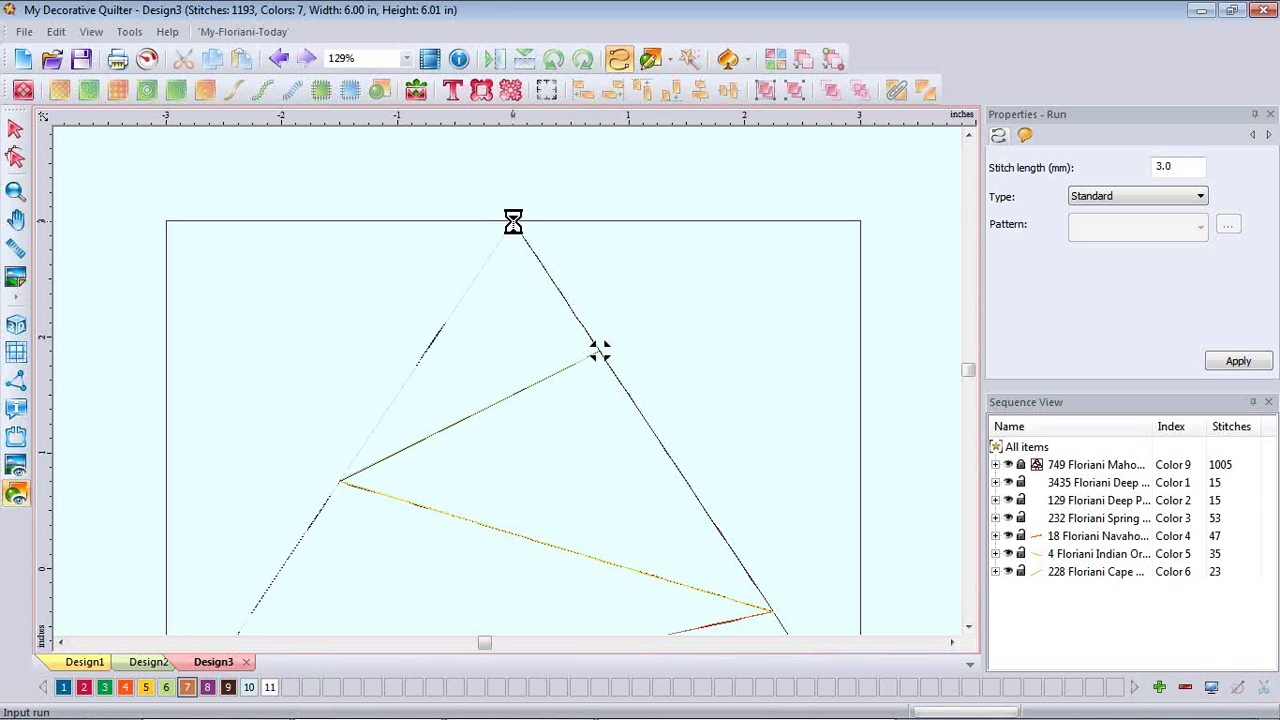
Trace the tree's right edge from its lower corner up to the apex, about 5.4 in long, with a Run stitch in color 8.
left_click(207, 687)
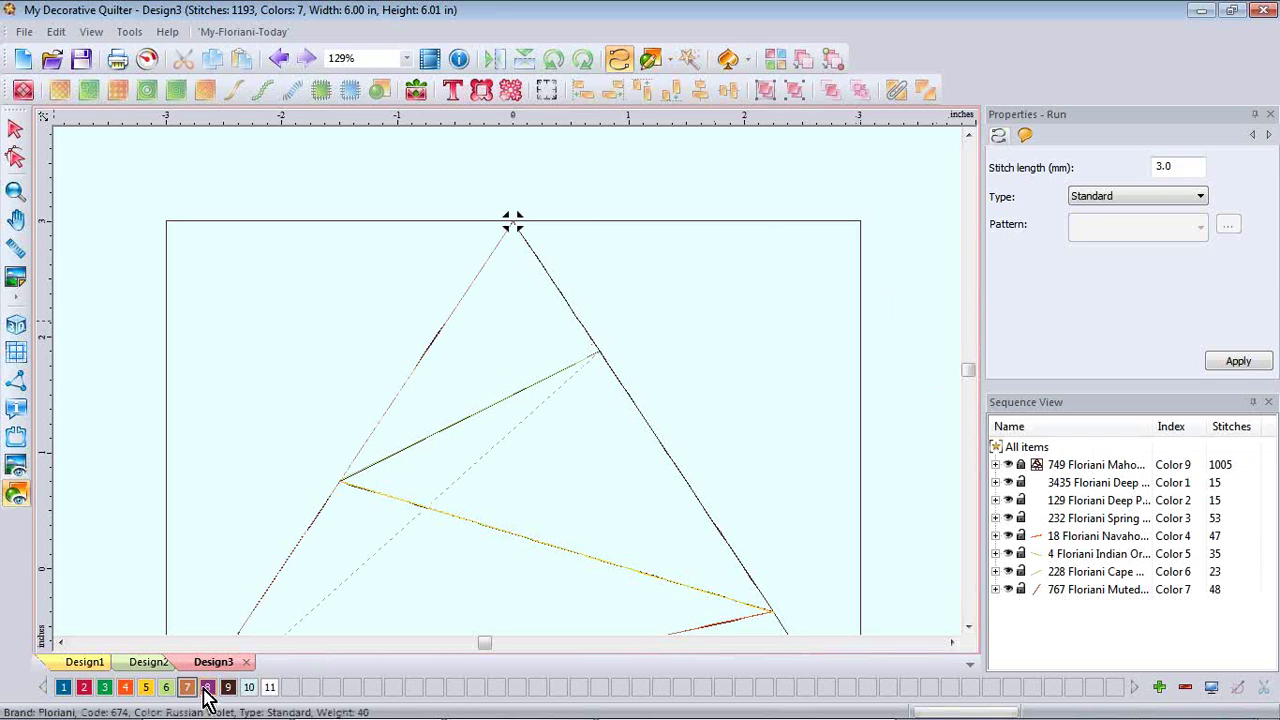
left_click(968, 627)
left_click(968, 627)
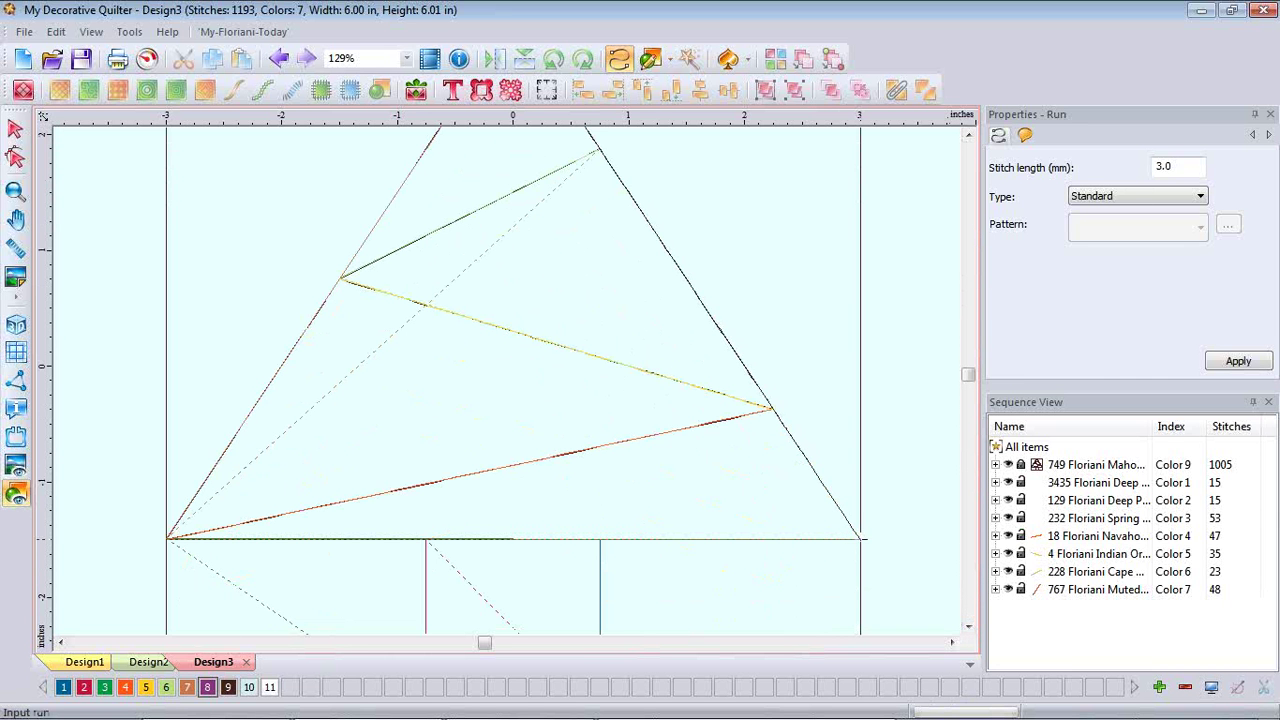
left_click(860, 538)
scroll(754, 276, "up", 1)
scroll(754, 276, "down", 1)
left_click(968, 133)
left_click(968, 134)
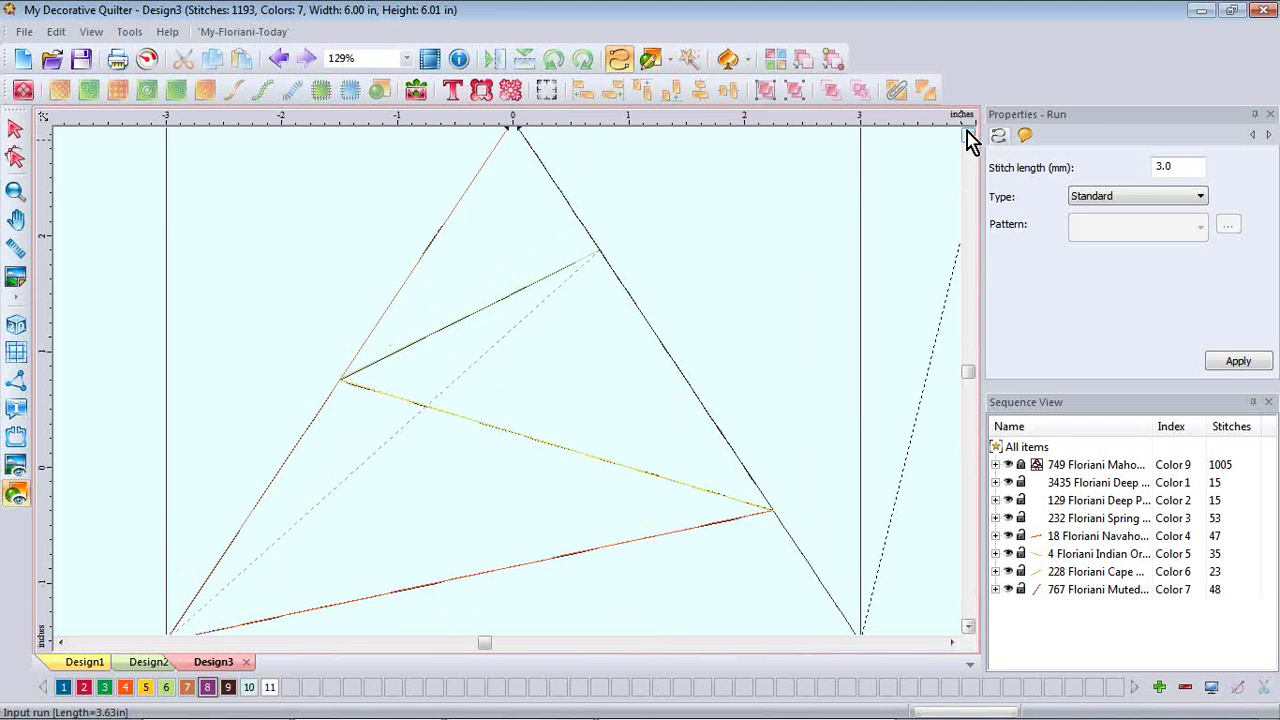
left_click(968, 134)
left_click(968, 134)
left_click(511, 221)
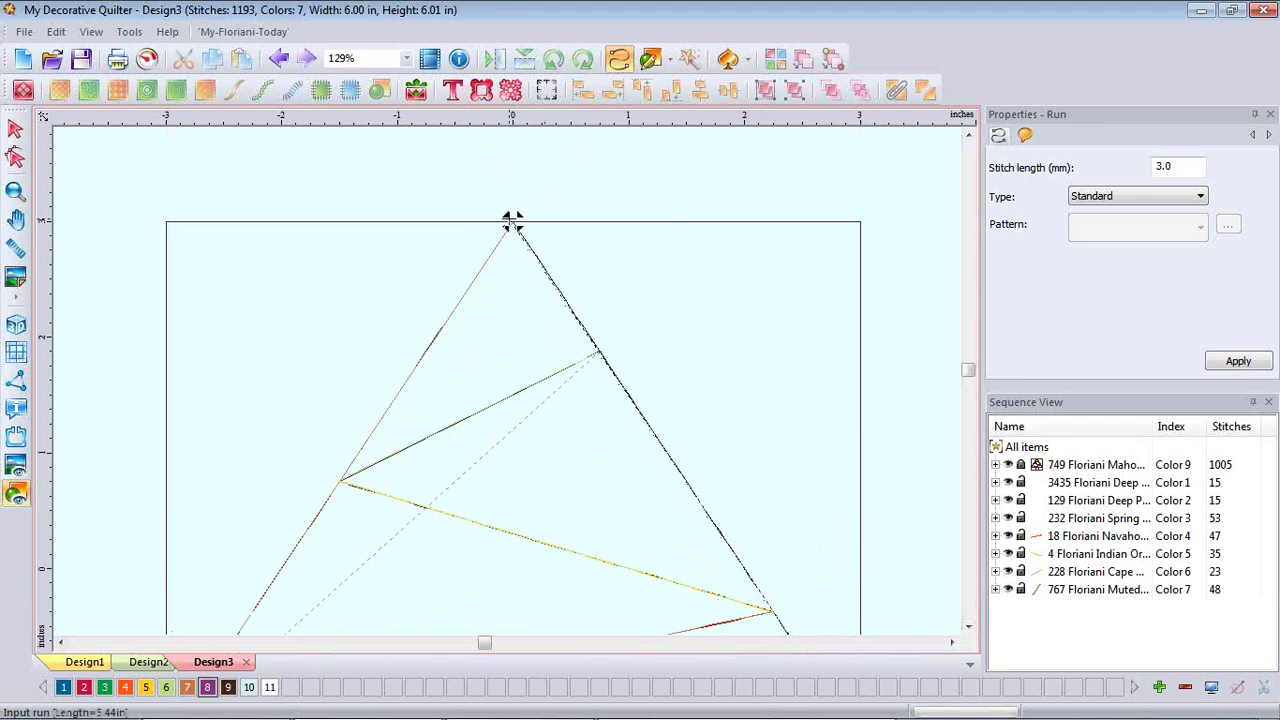
key("Return")
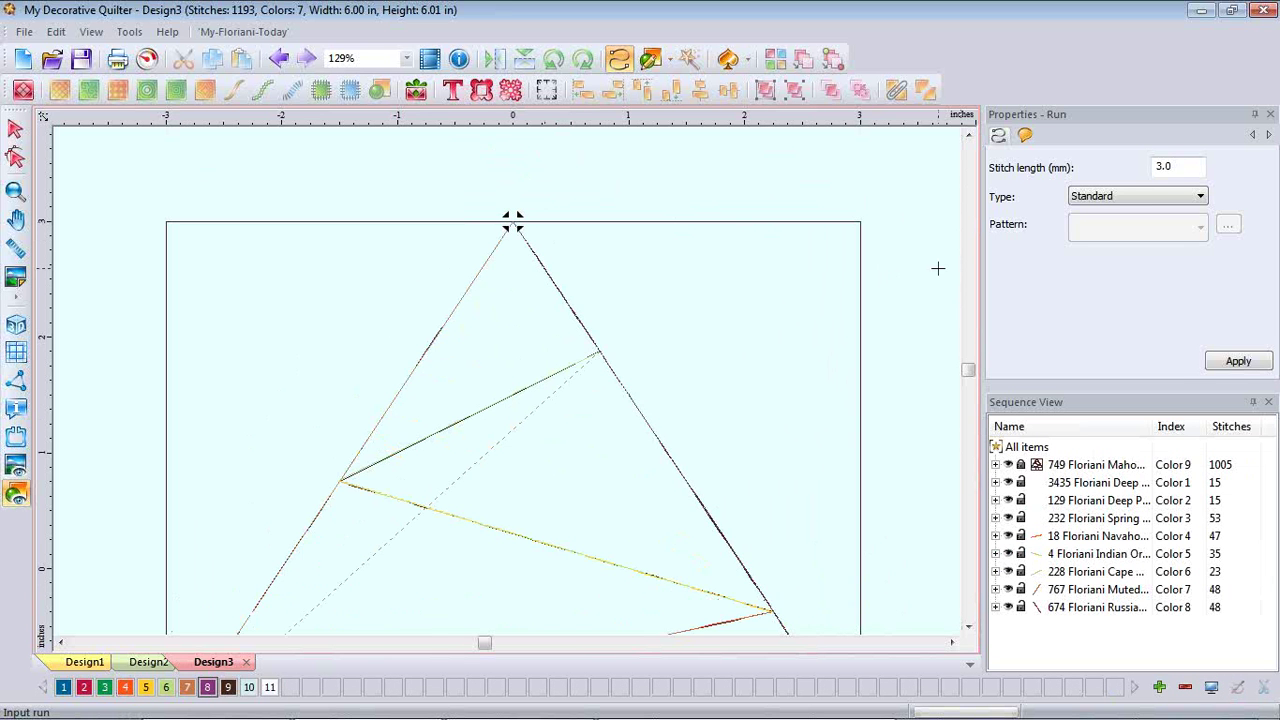
Display the stitches in 3D and review the traced seams of the whole block.
scroll(851, 271, "down", 3)
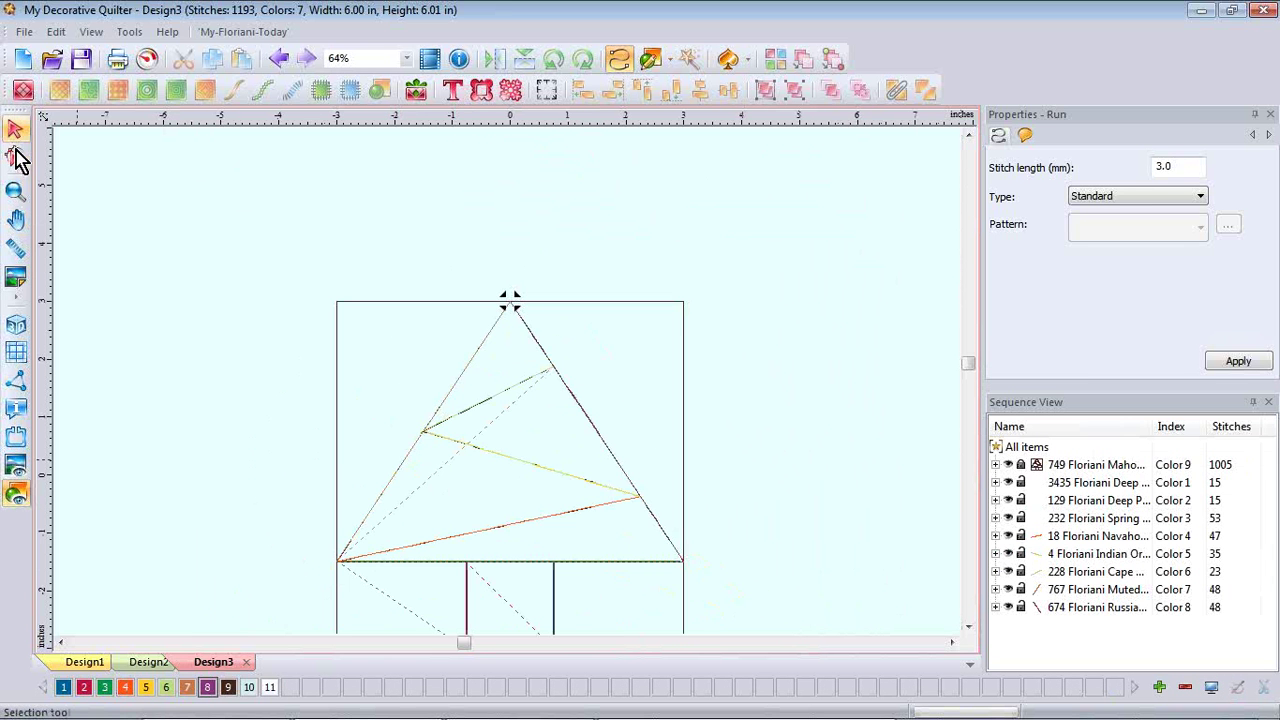
left_click(15, 327)
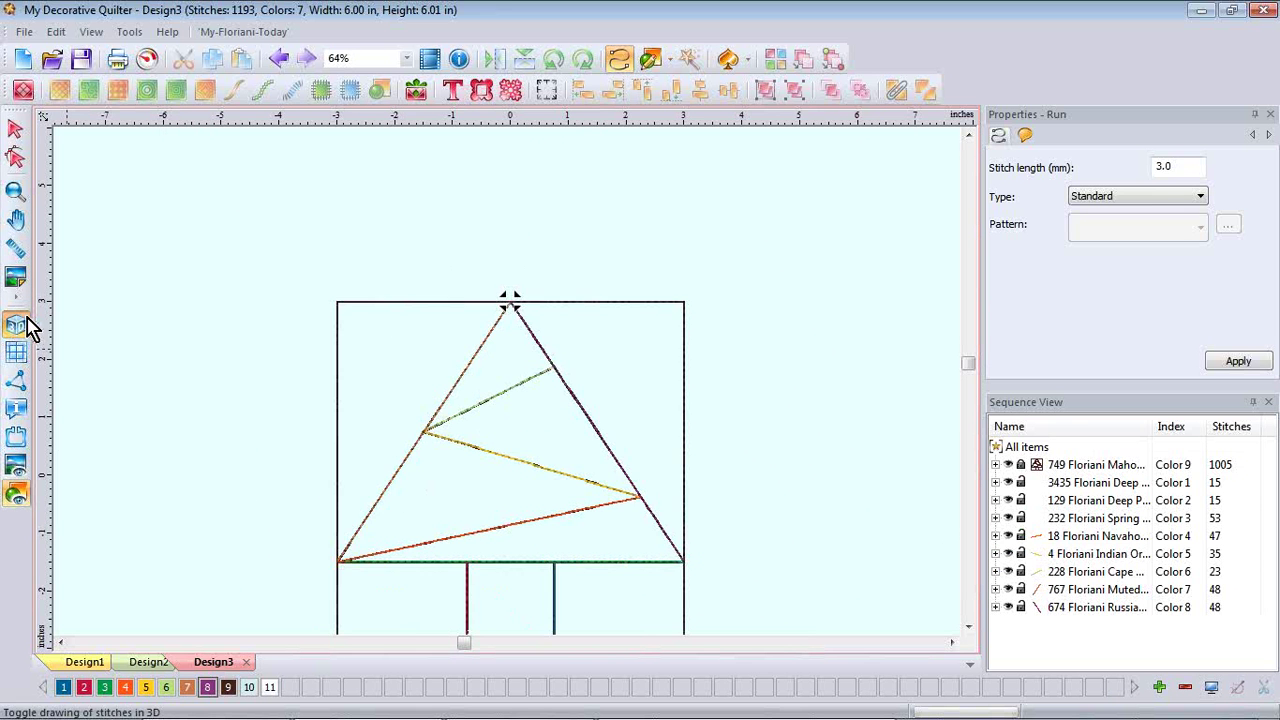
scroll(357, 337, "down", 3)
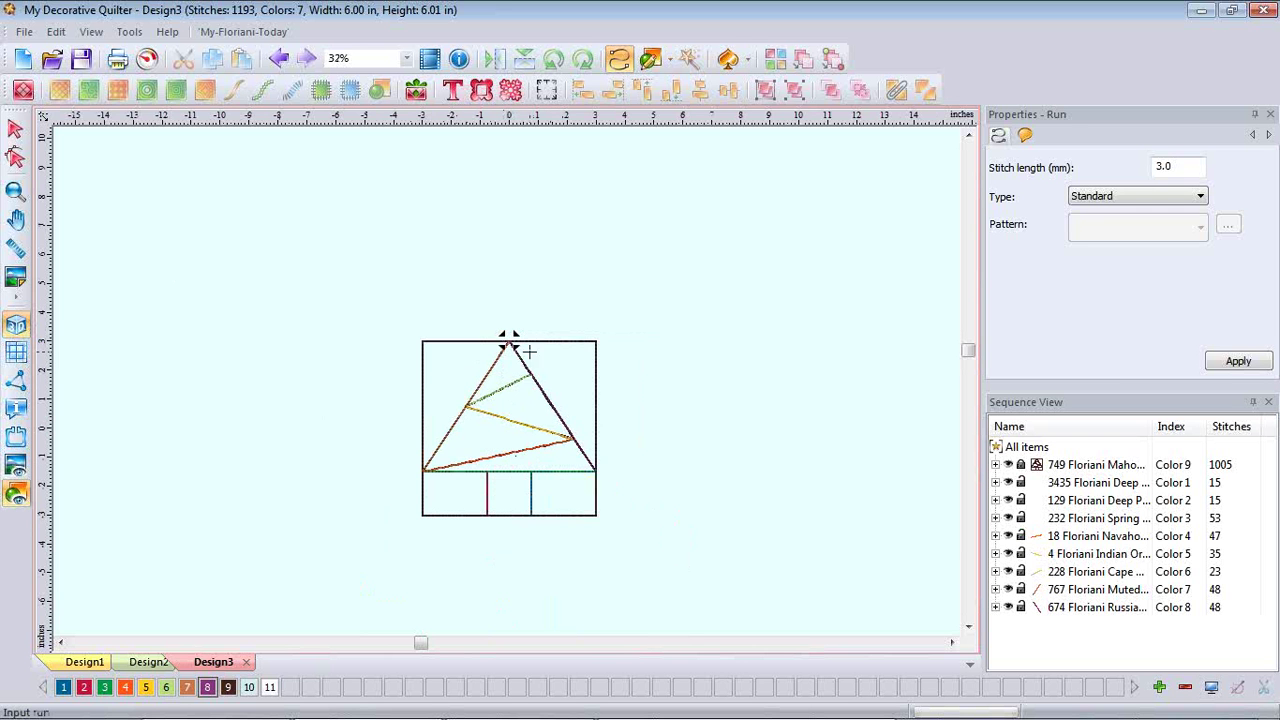
scroll(561, 385, "up", 1)
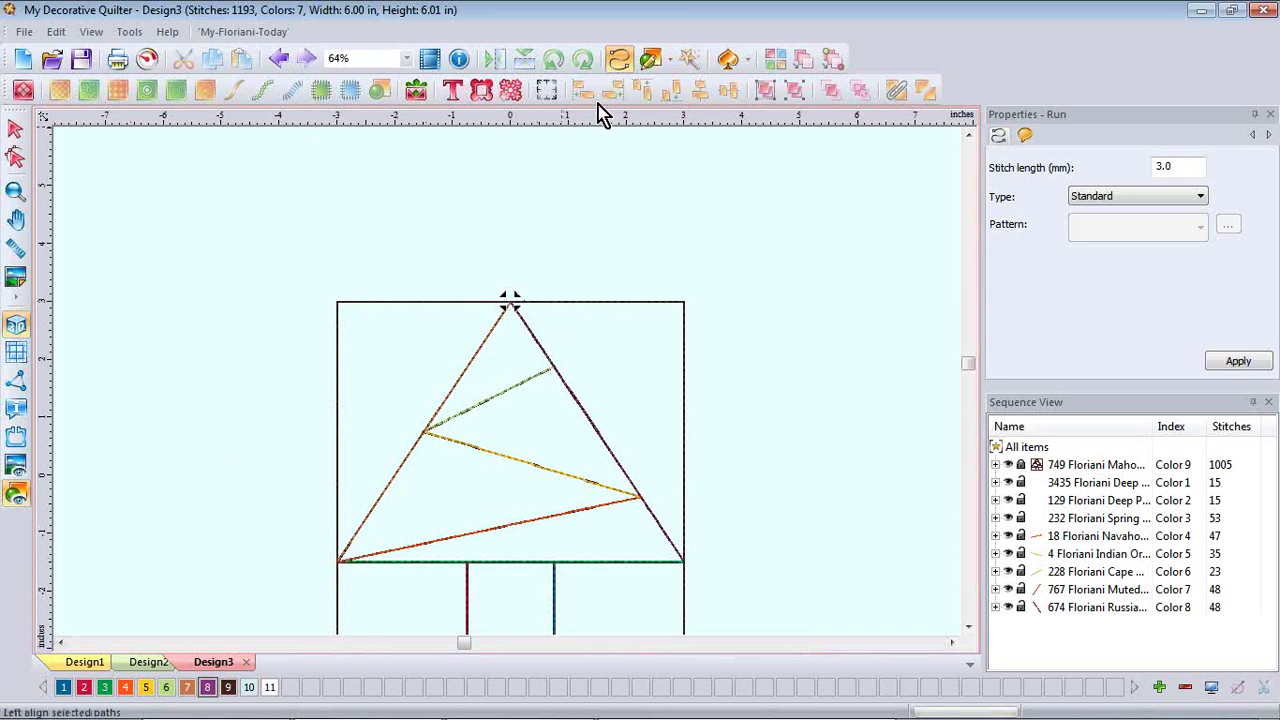
Draw an artwork rectangle of about 6 × 6 in over the block's outer border, from its upper-left to its lower-right corner.
left_click(669, 60)
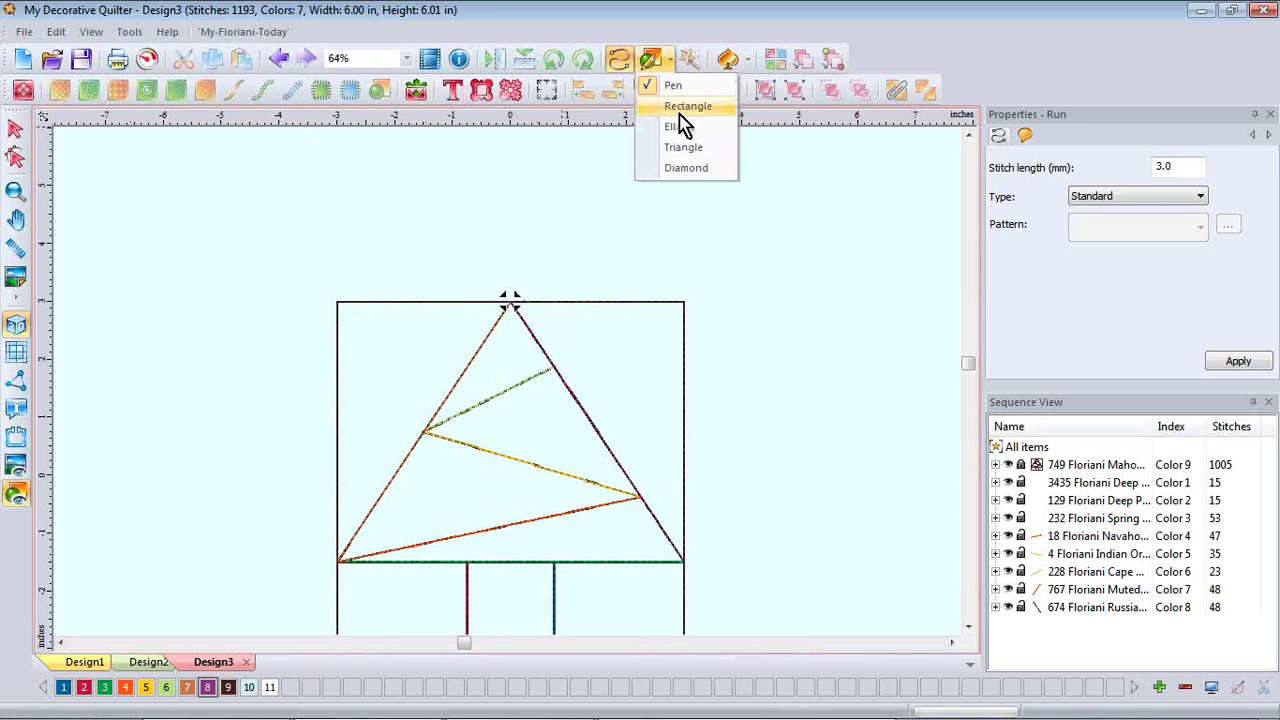
left_click(684, 108)
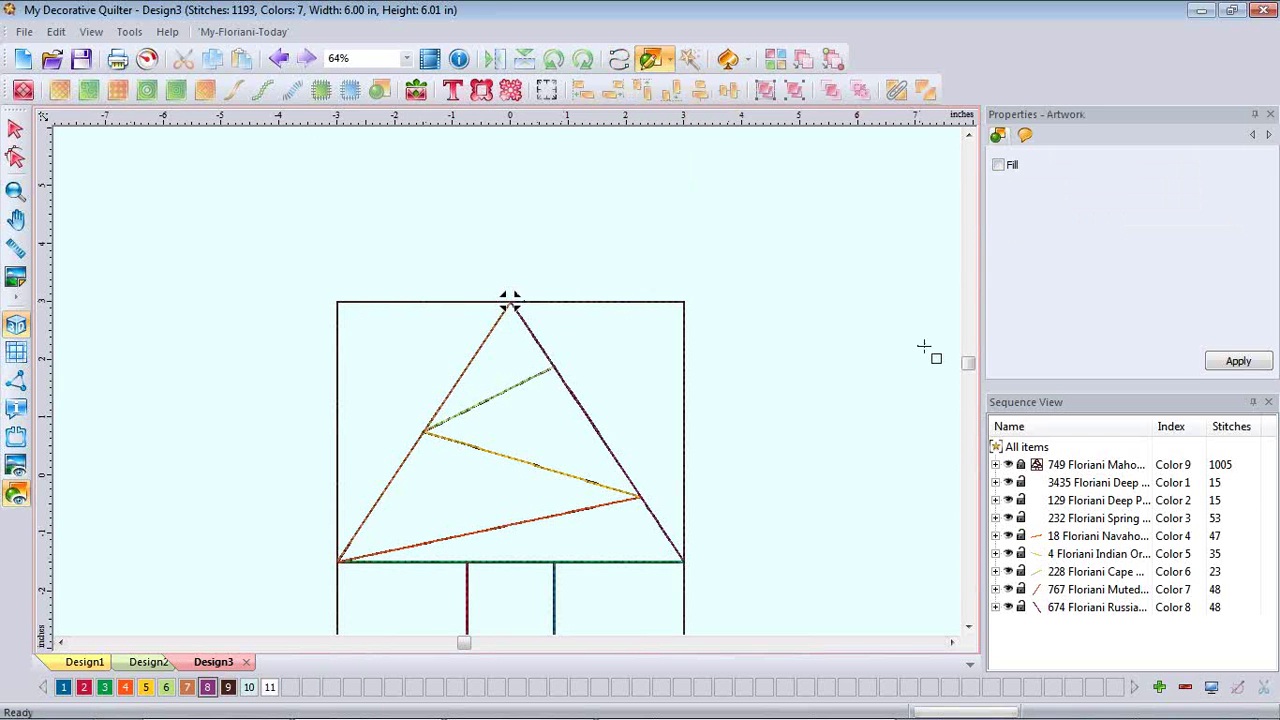
left_click(970, 633)
left_click(970, 633)
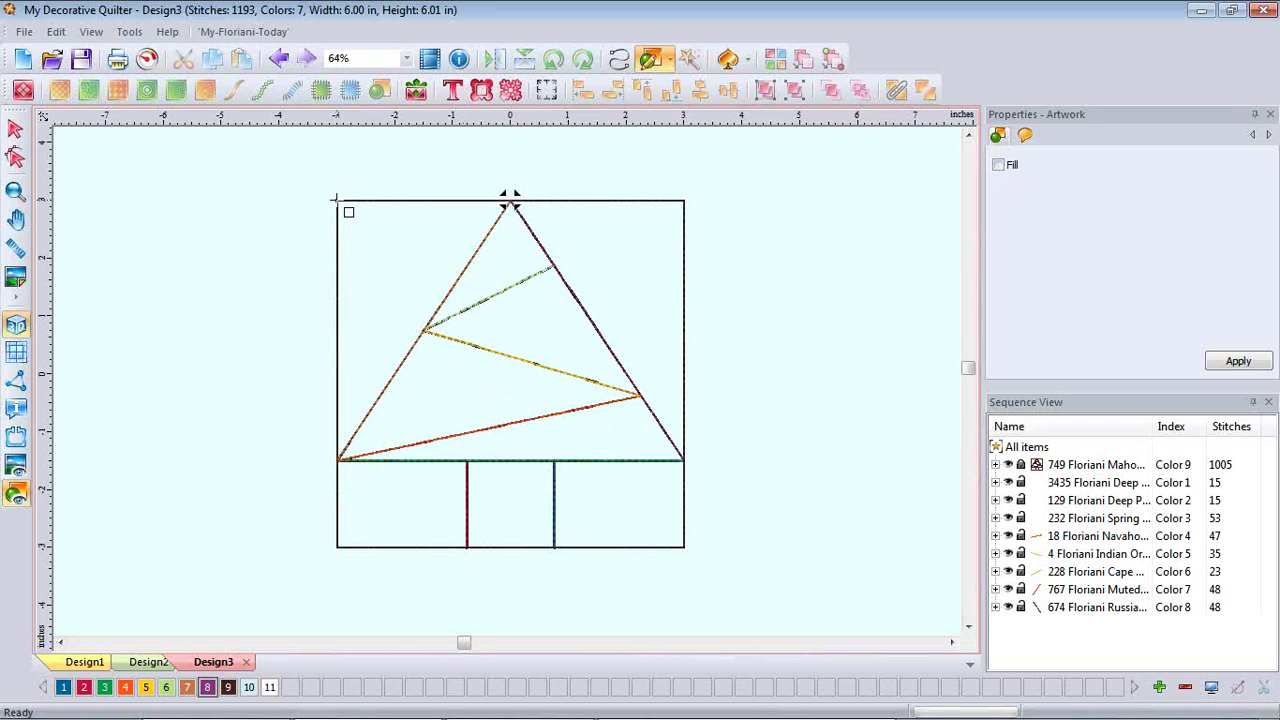
left_click_drag(336, 198, 685, 547)
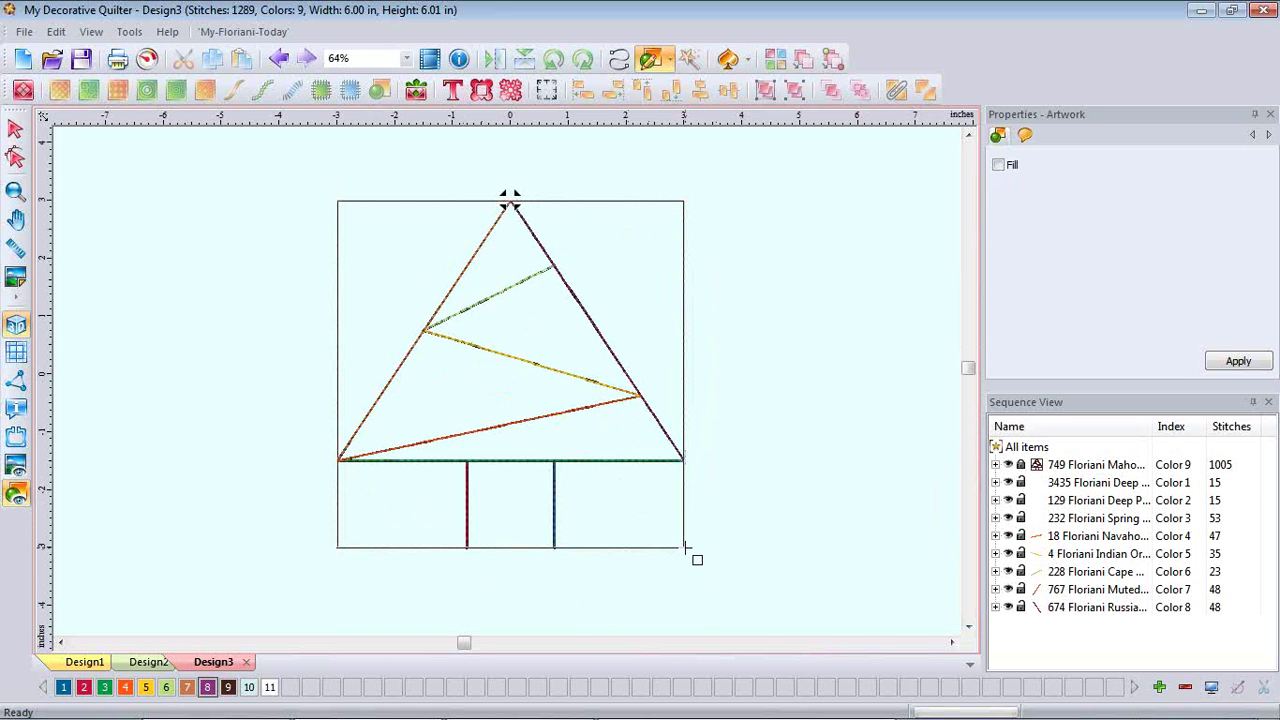
left_click_drag(686, 548, 686, 547)
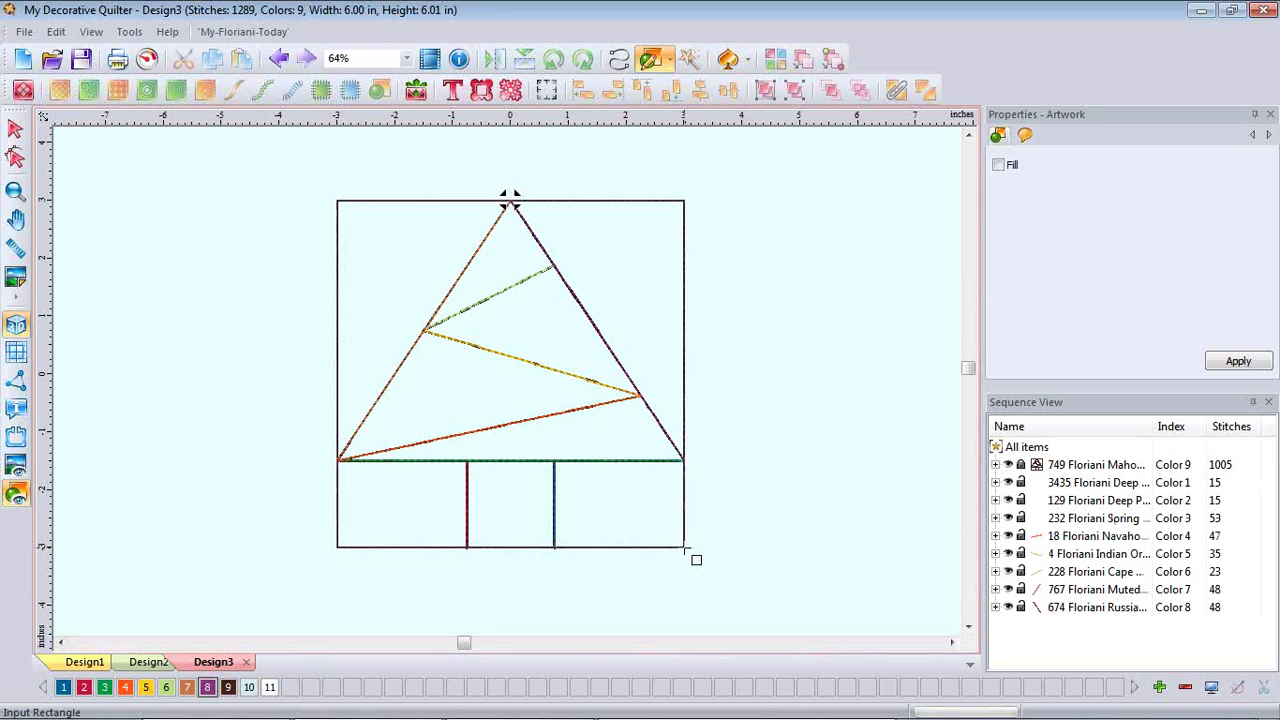
Assign color 9 to the border rectangle artwork and convert it to a Run stitch.
left_click(14, 130)
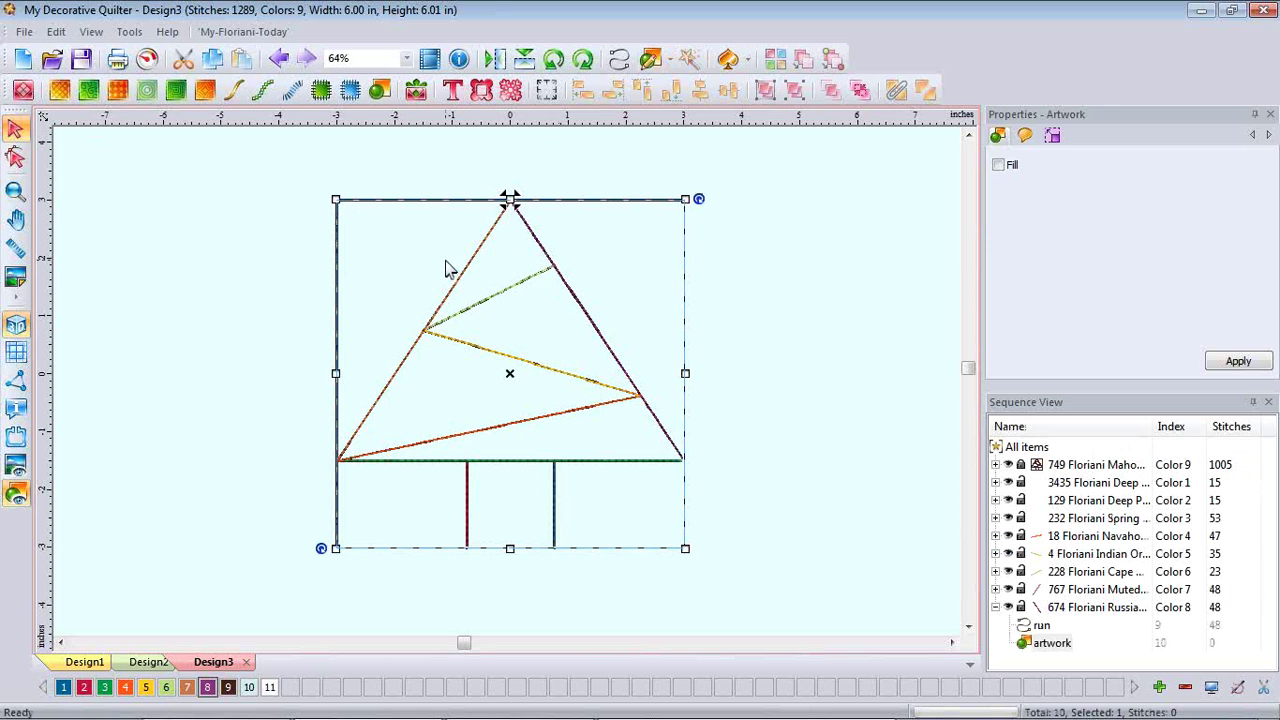
left_click(1050, 645)
left_click(1045, 650)
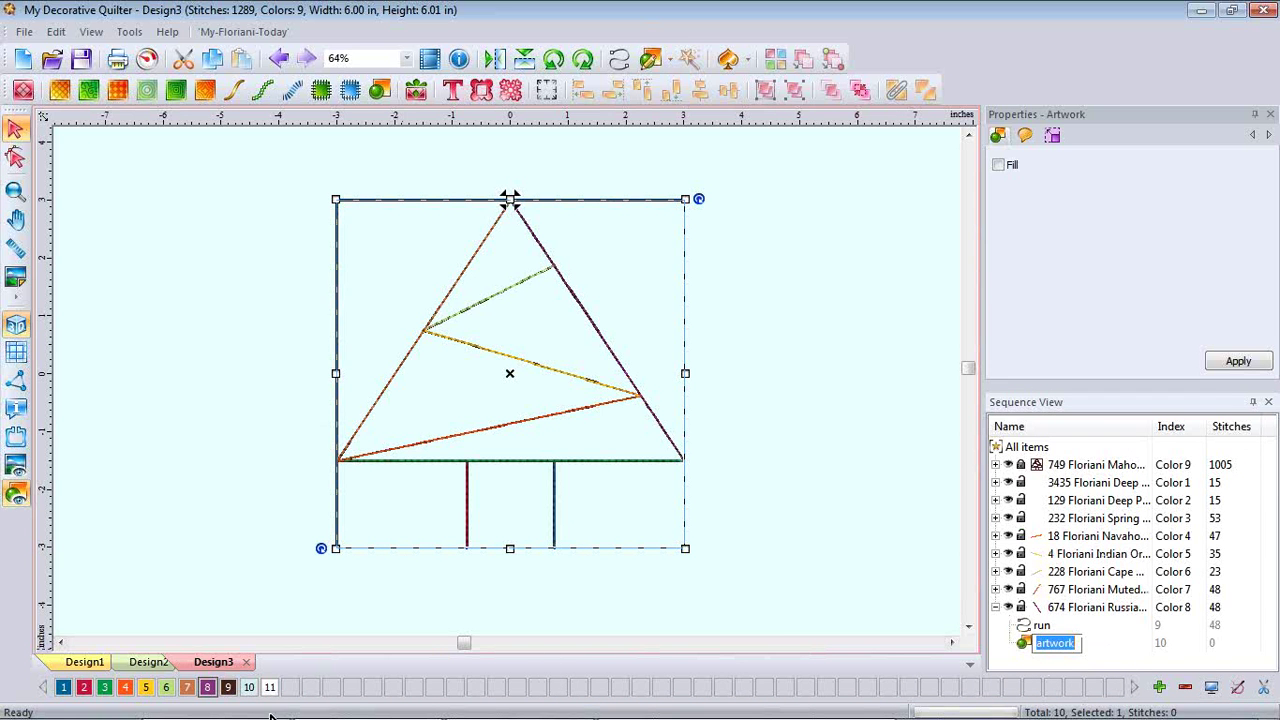
left_click(228, 688)
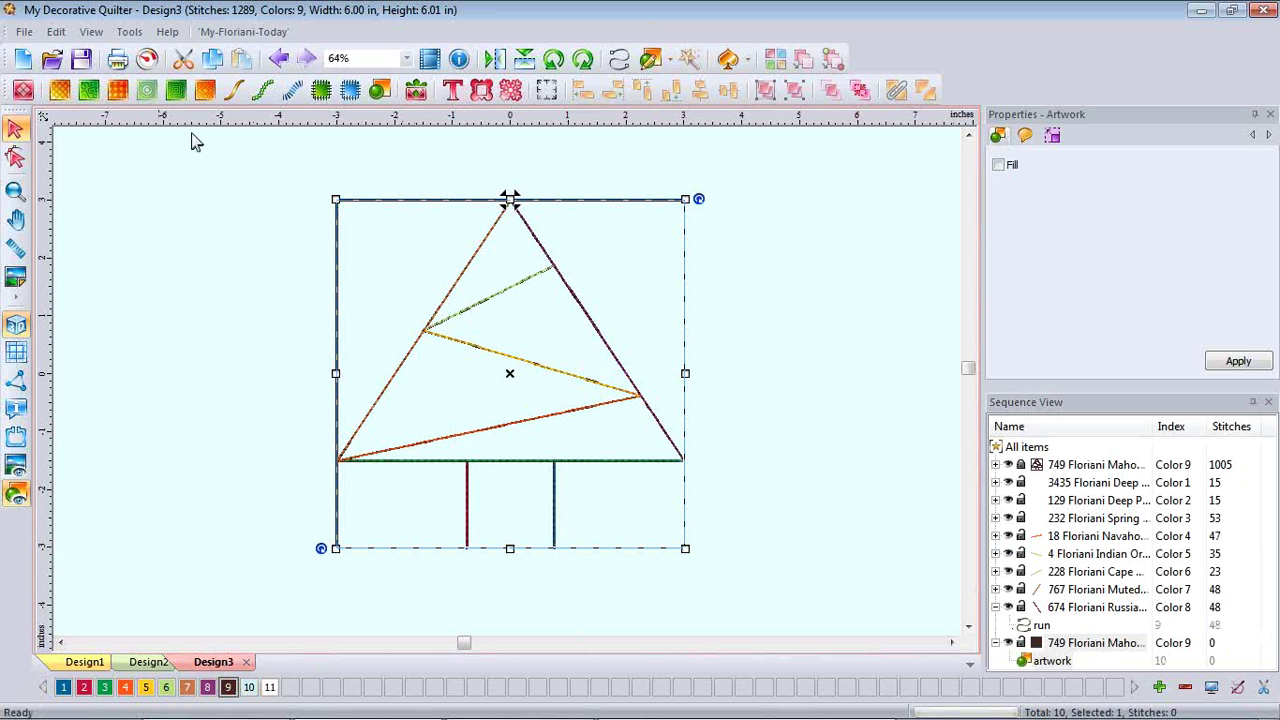
left_click(237, 96)
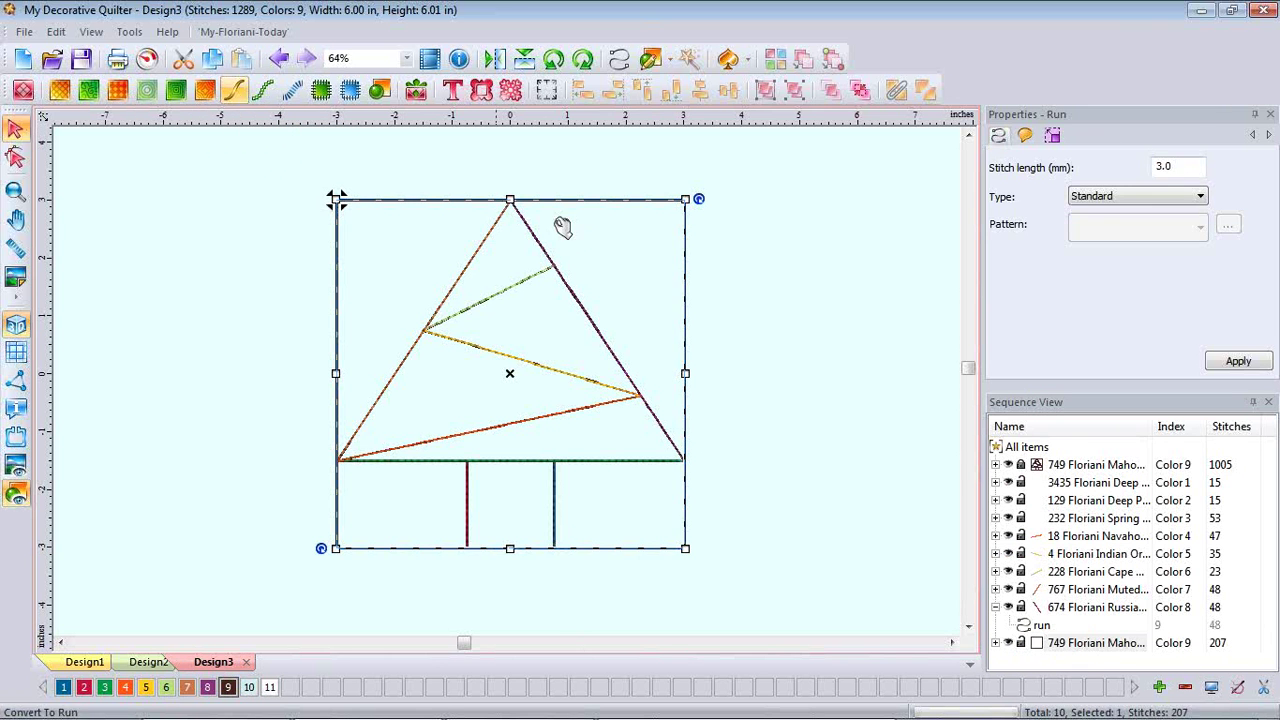
left_click(740, 244)
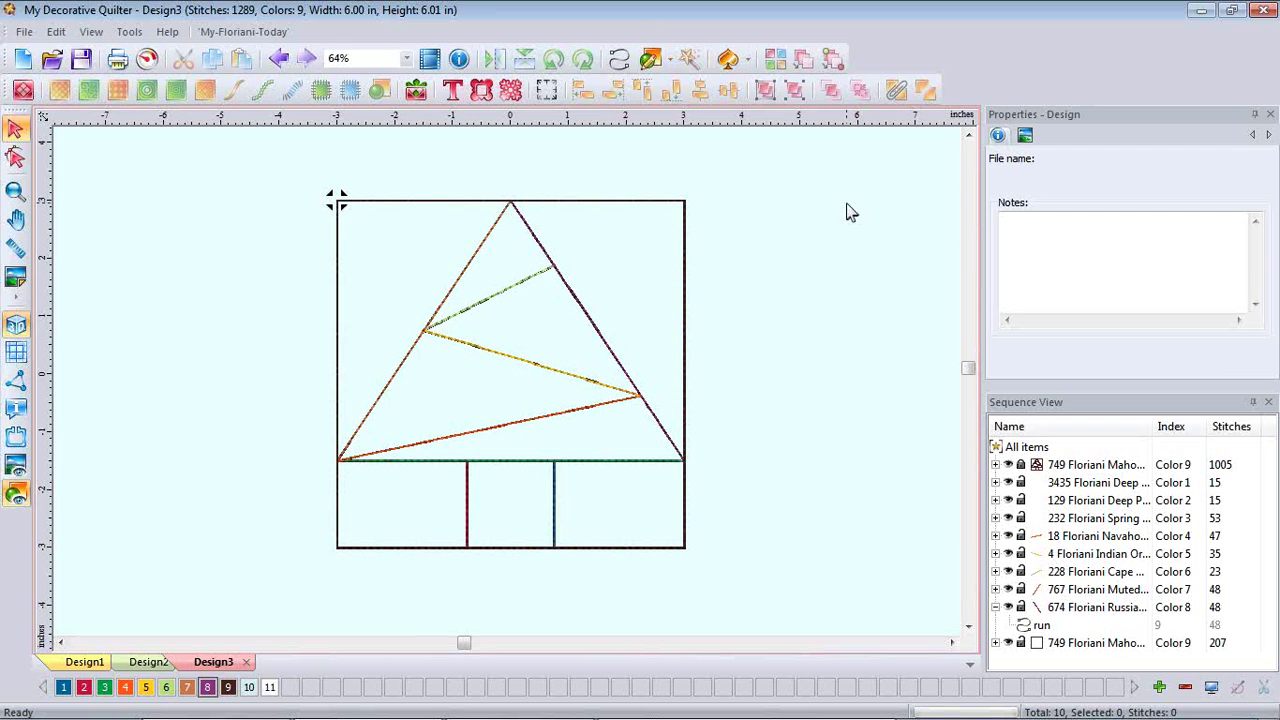
Show the backdrop image briefly to compare it with the stitched tree block, and hide it again.
left_click(15, 468)
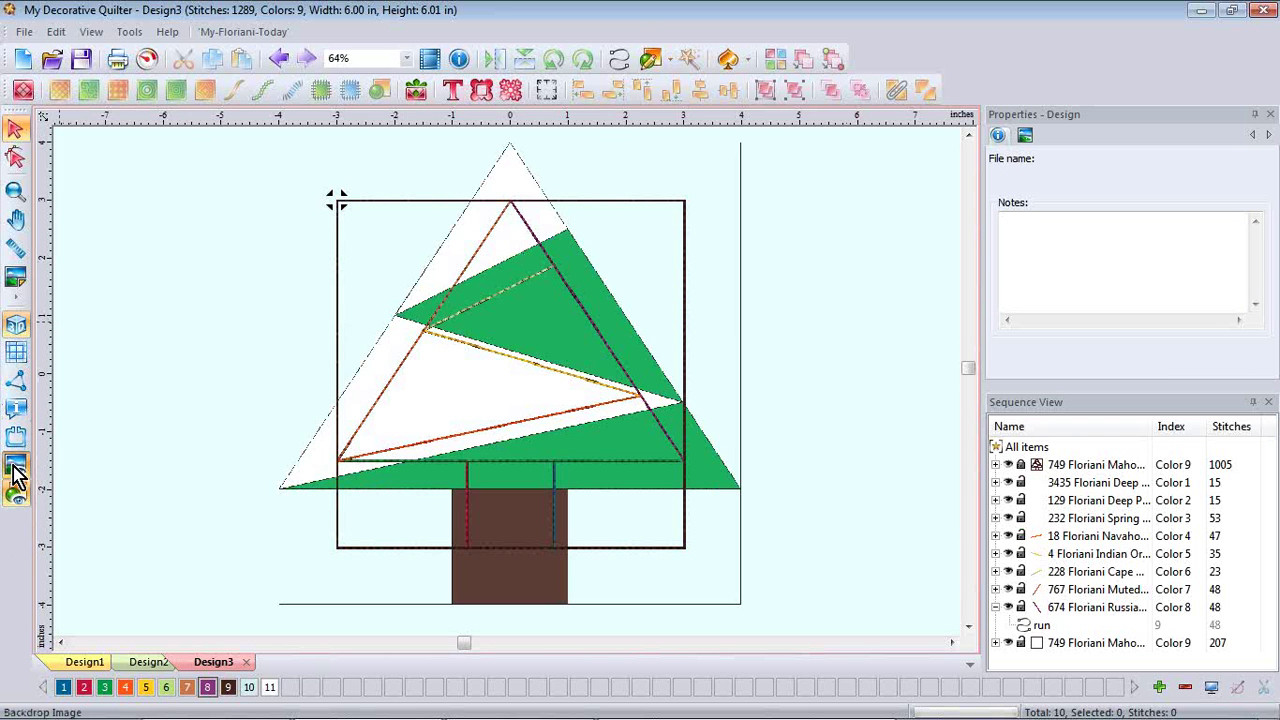
left_click(15, 468)
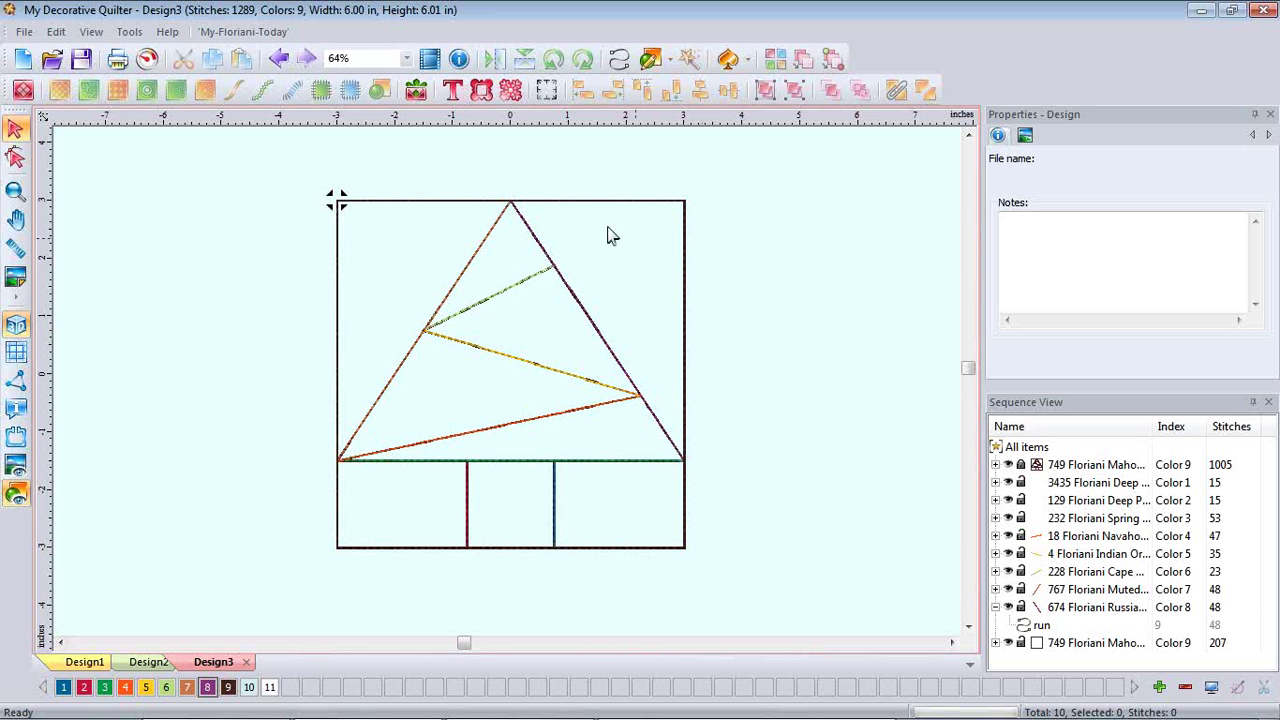
Create a new design and insert the 8x8 in Double Star #2 quilt block from the Classic Stars category.
left_click(24, 62)
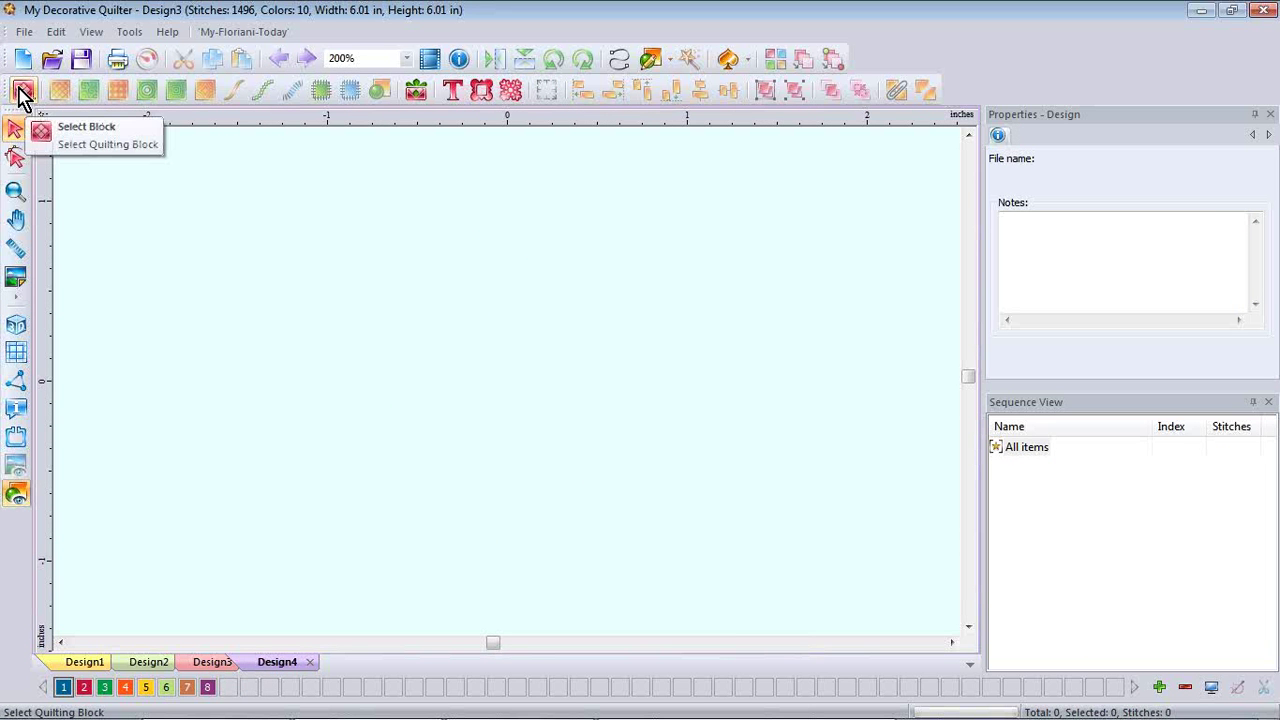
left_click(23, 92)
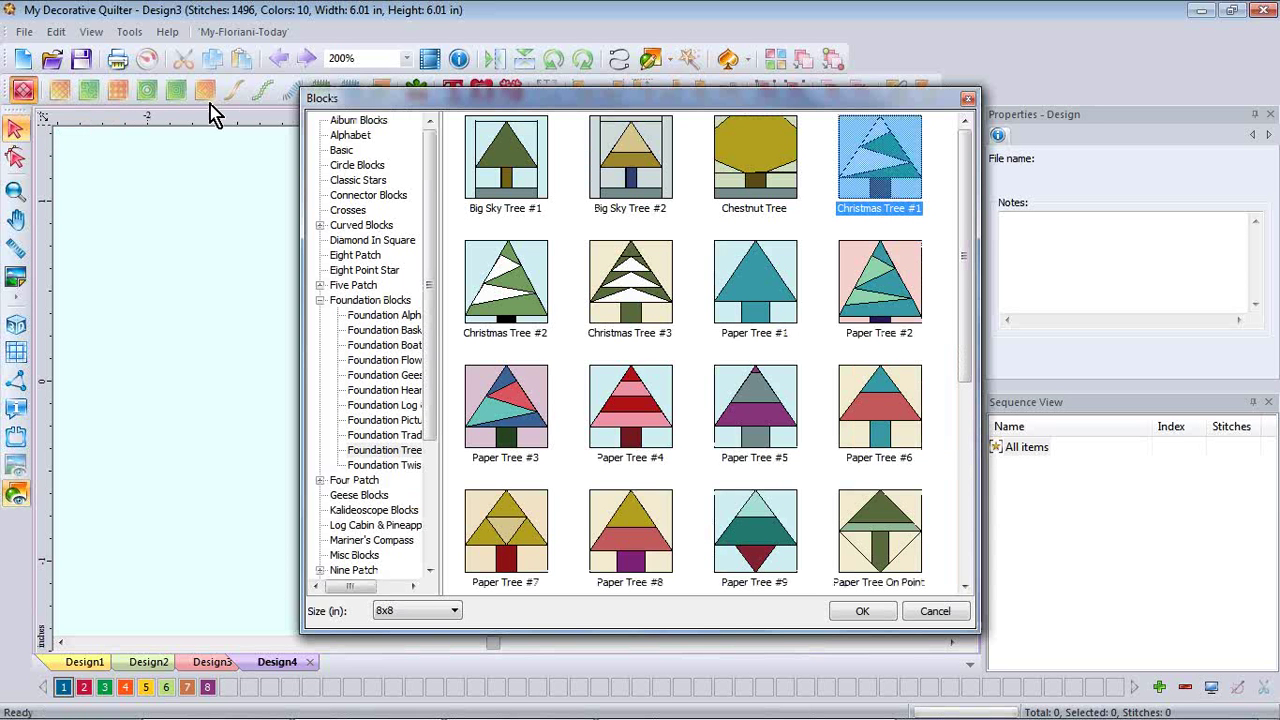
left_click(358, 182)
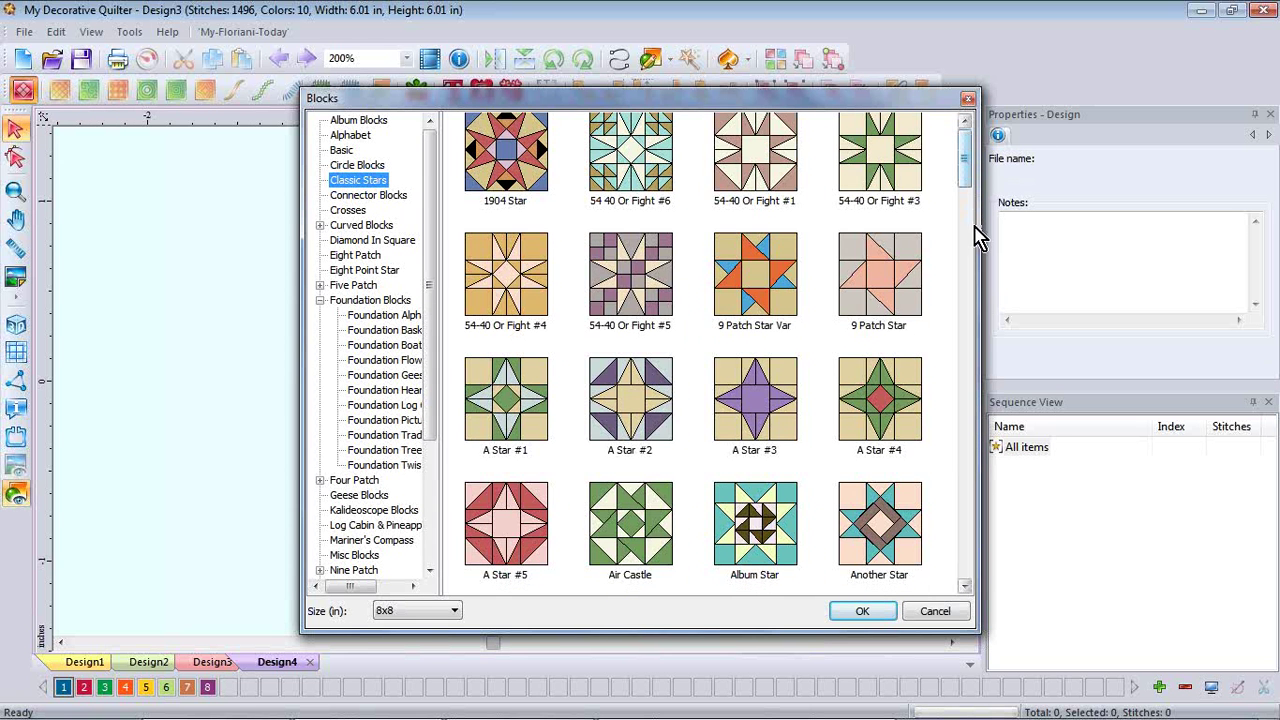
left_click(965, 589)
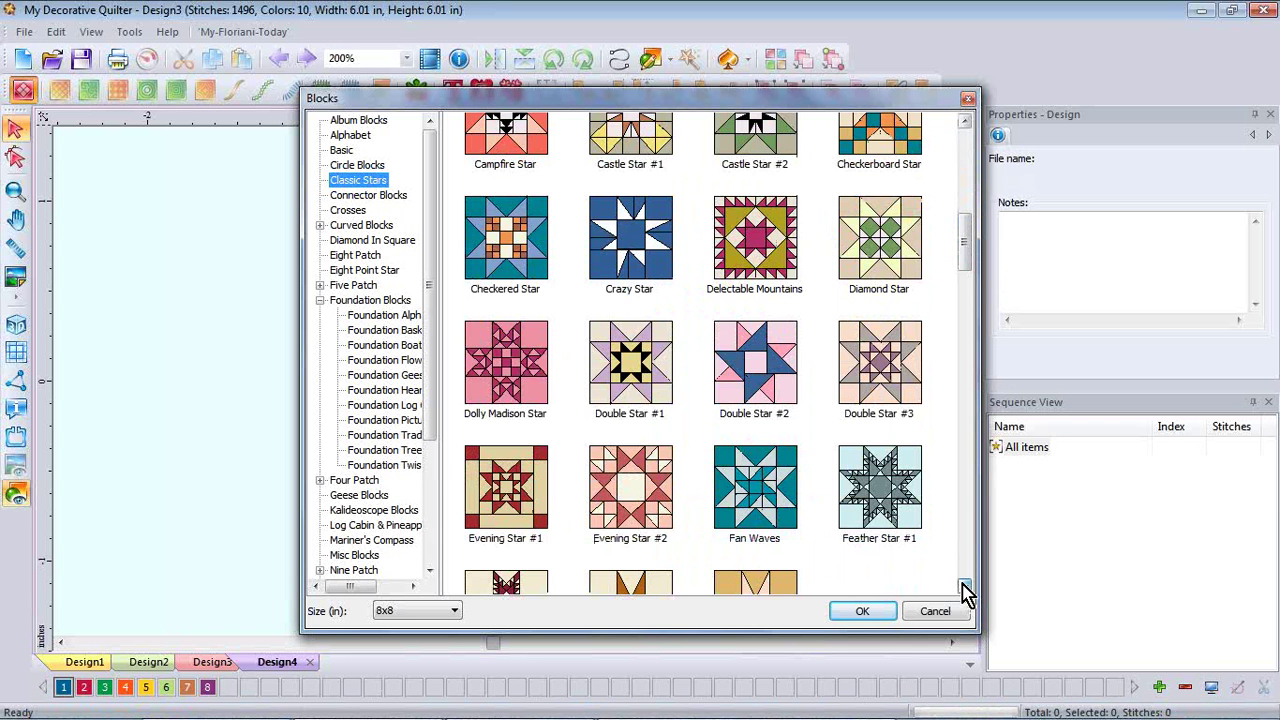
scroll(658, 310, "down", 1)
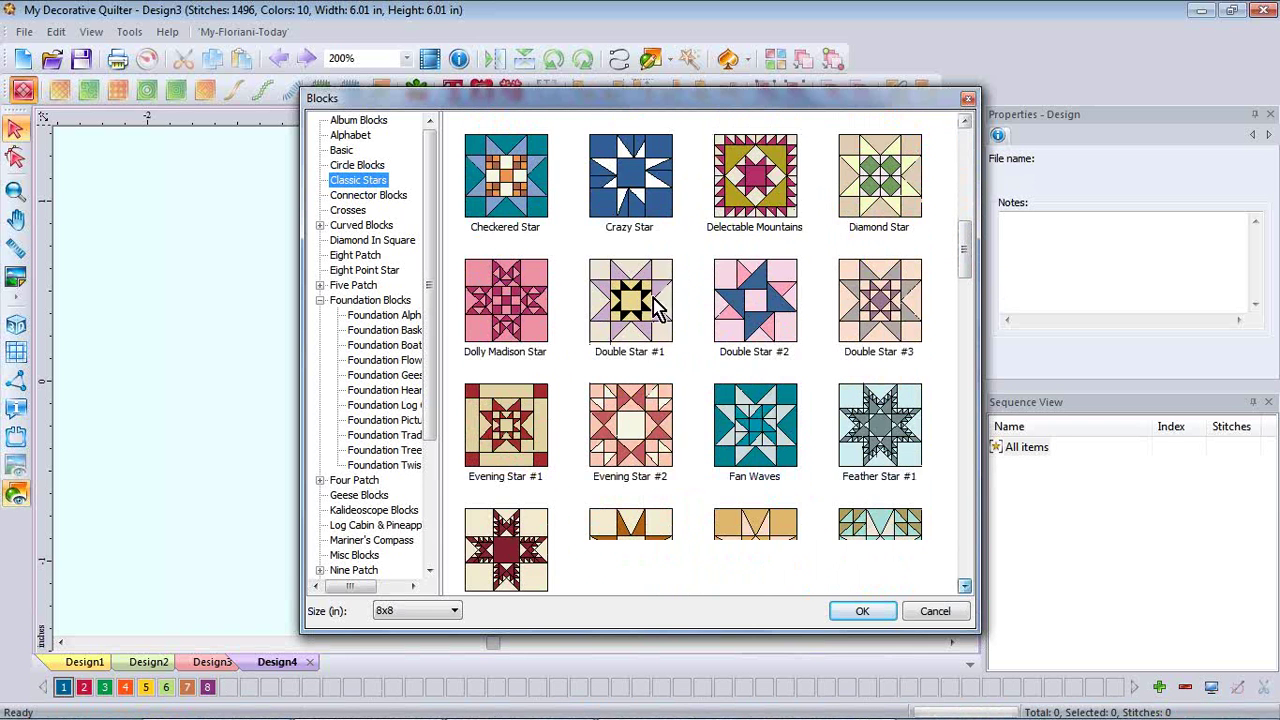
scroll(750, 290, "down", 1)
scroll(790, 235, "down", 1)
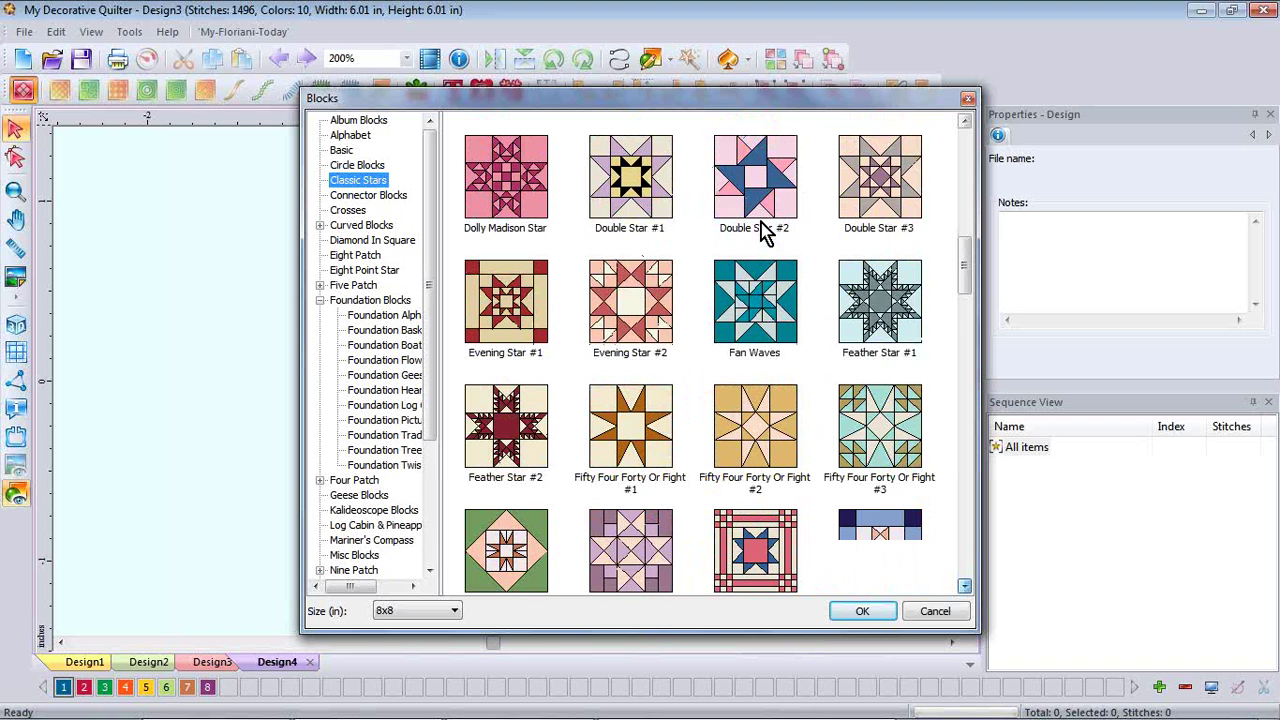
left_click(757, 160)
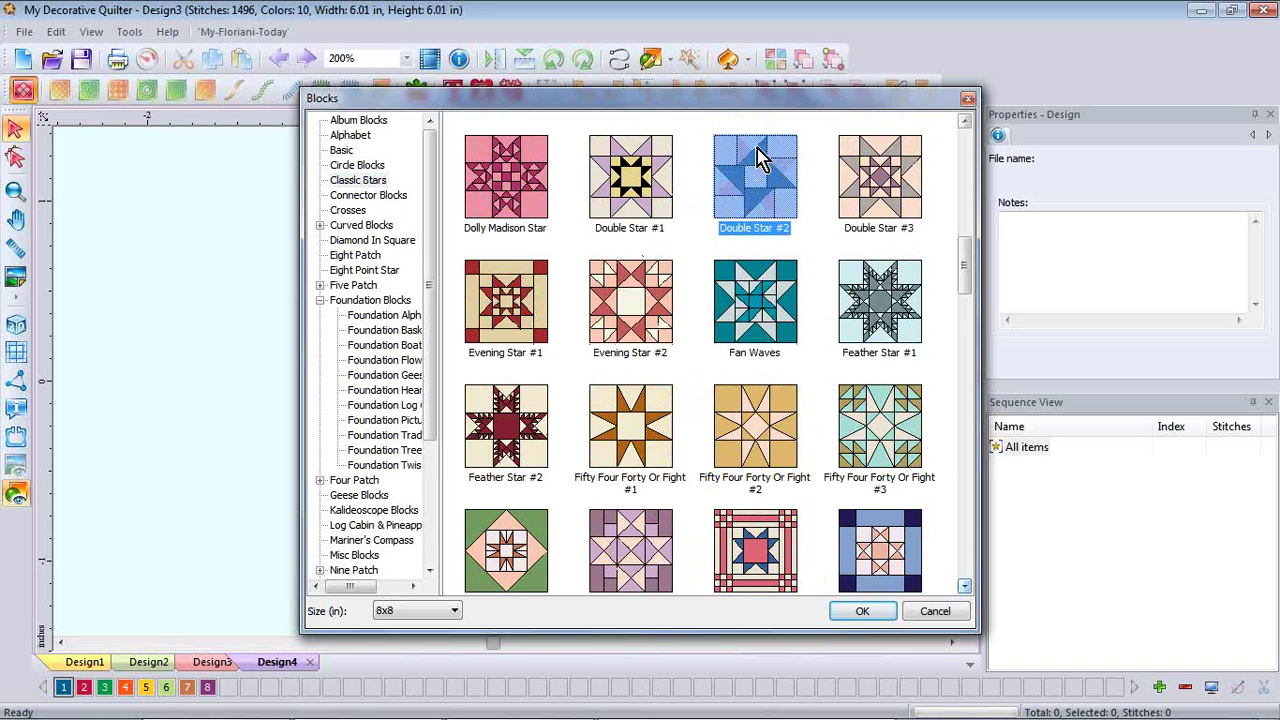
left_click(866, 613)
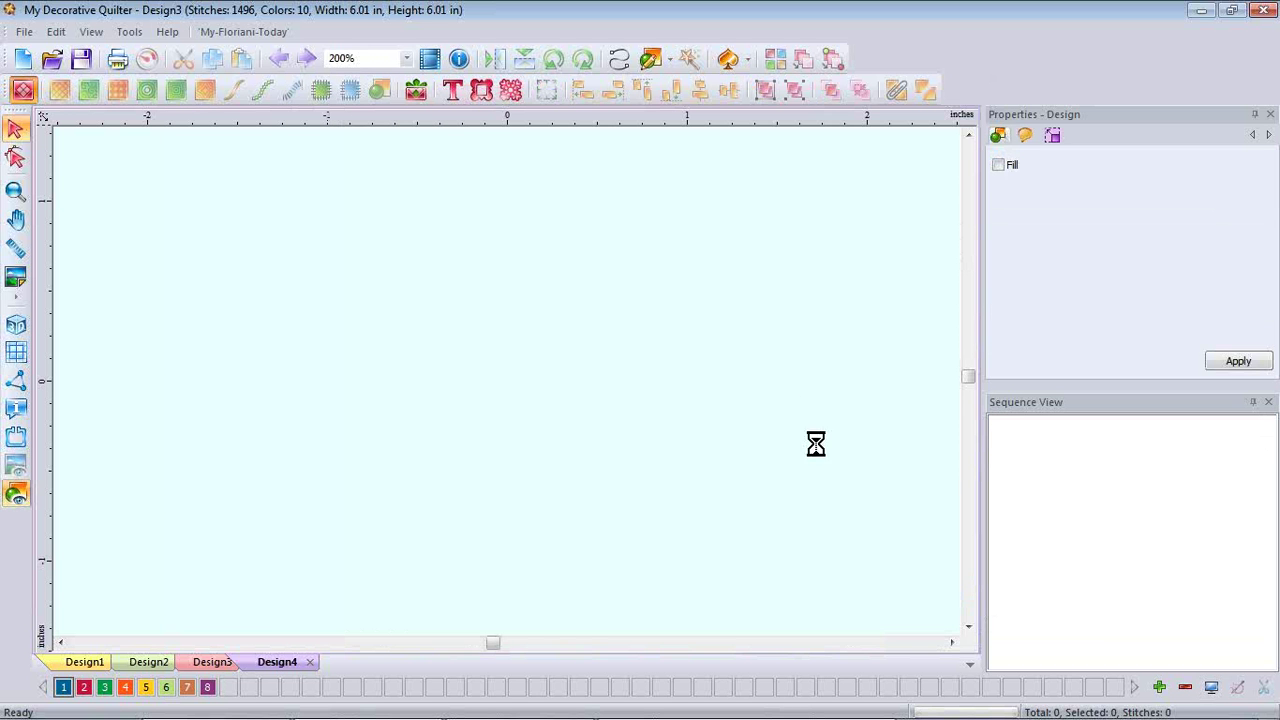
left_click(891, 246)
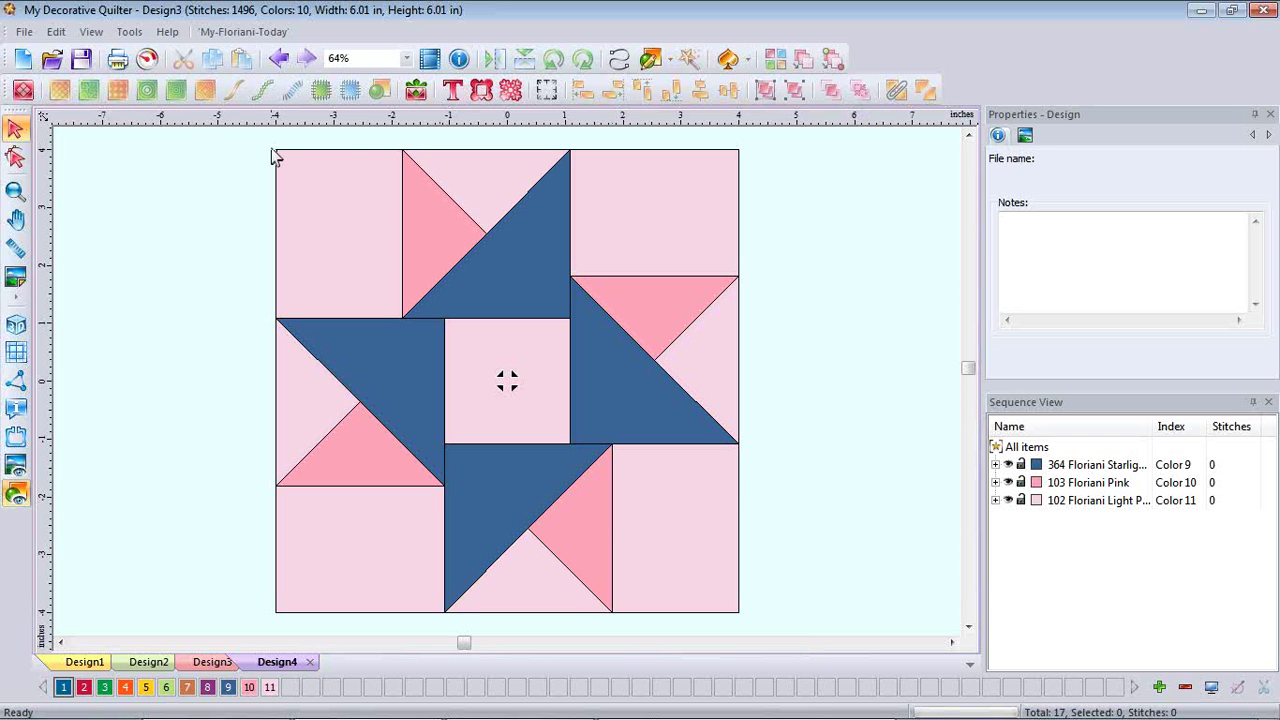
Check the whole quilt block's transform properties, leaving nothing selected at the end.
left_click_drag(264, 145, 780, 640)
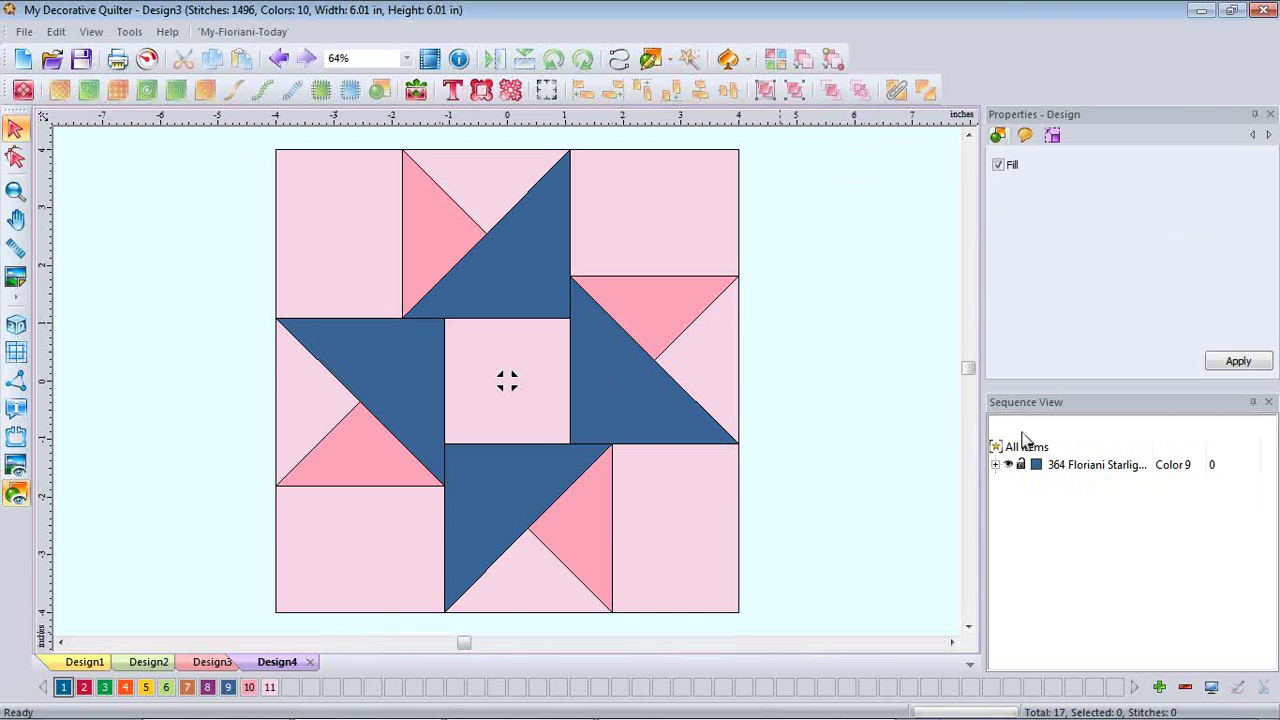
left_click(1054, 137)
left_click(895, 192)
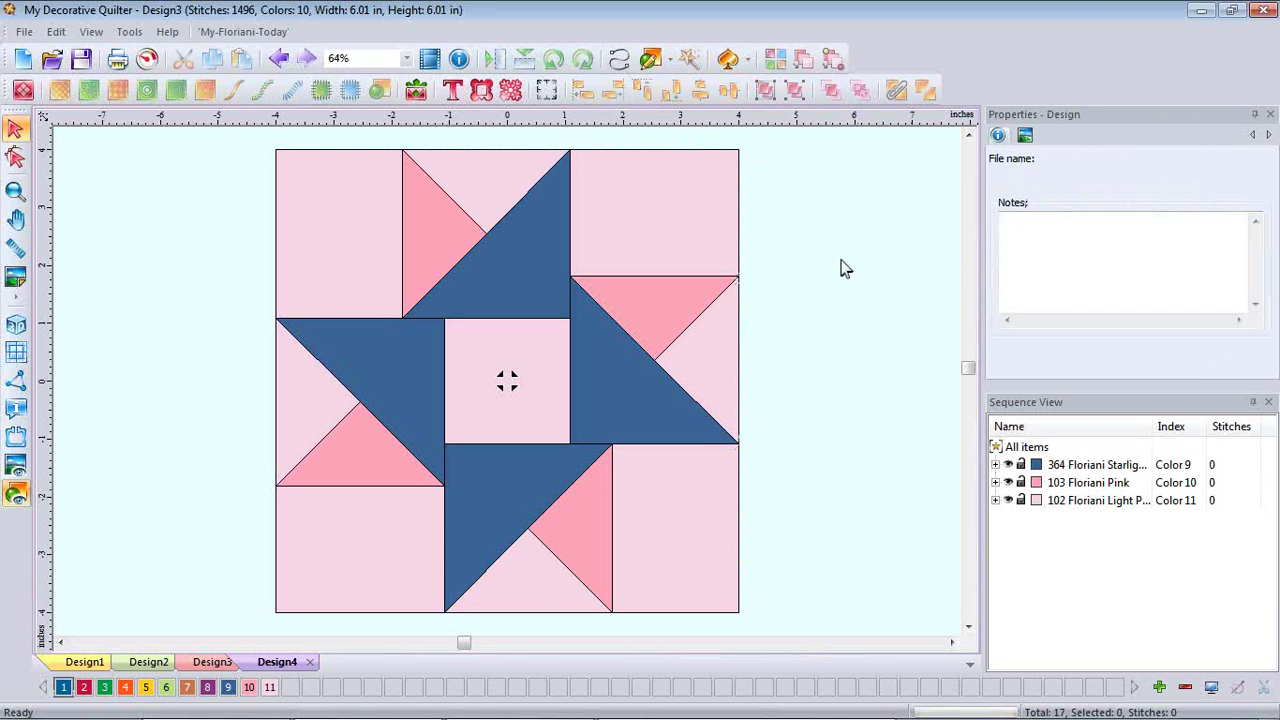
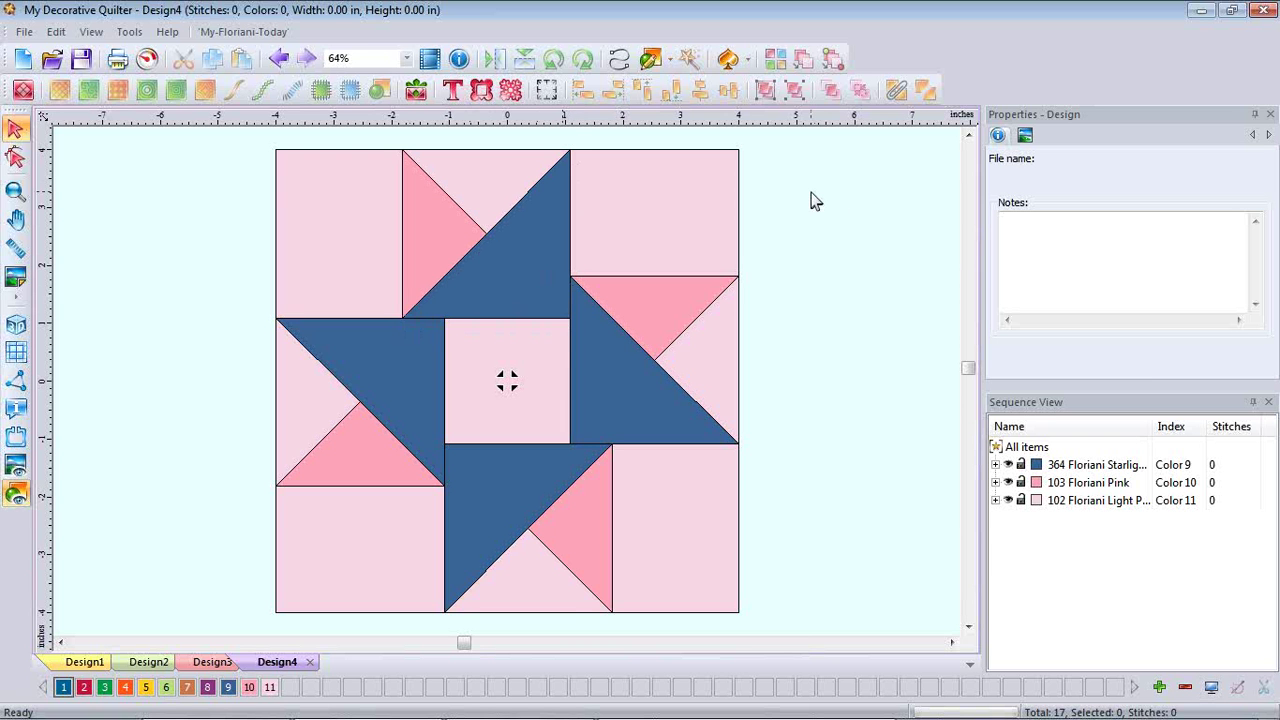
Move the upper-left unit, a square plus its pieced triangles, about 1.4 in up and to the left, away from the block.
mouse_move(253, 136)
left_mouse_down()
mouse_move(386, 200)
mouse_move(567, 333)
mouse_move(578, 325)
left_mouse_up()
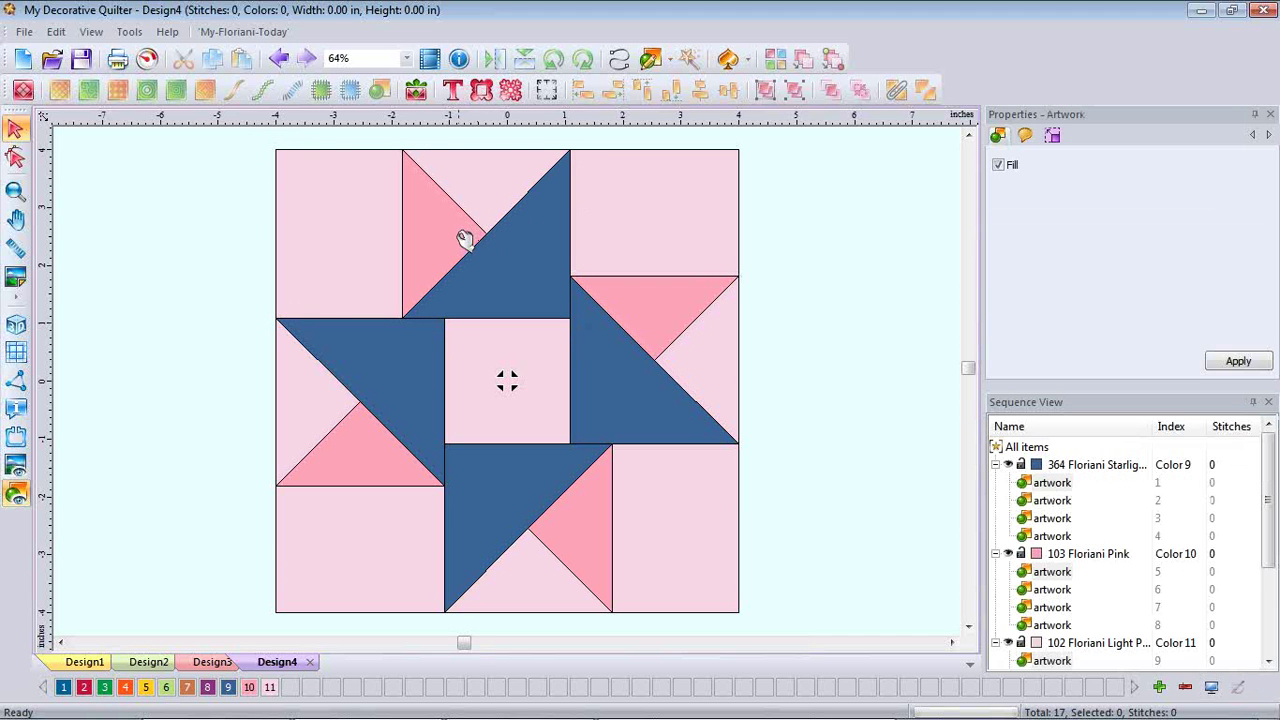
left_click_drag(464, 237, 386, 216)
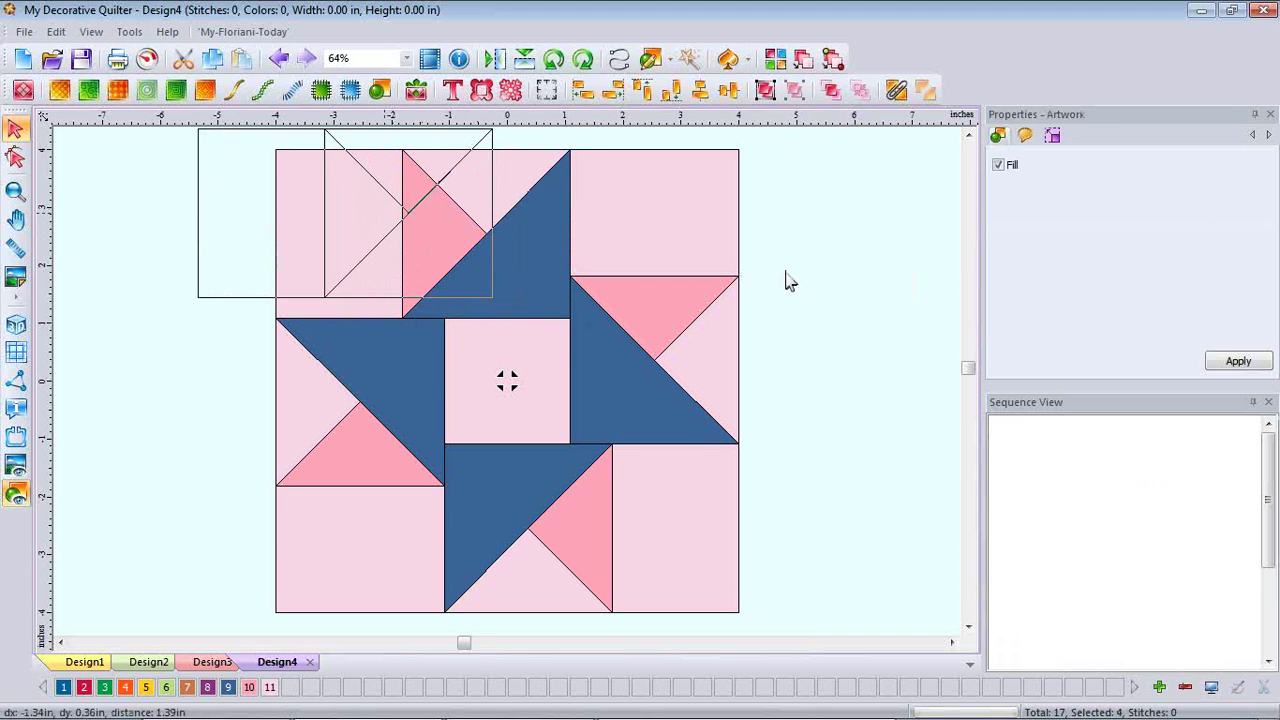
key("shift+z")
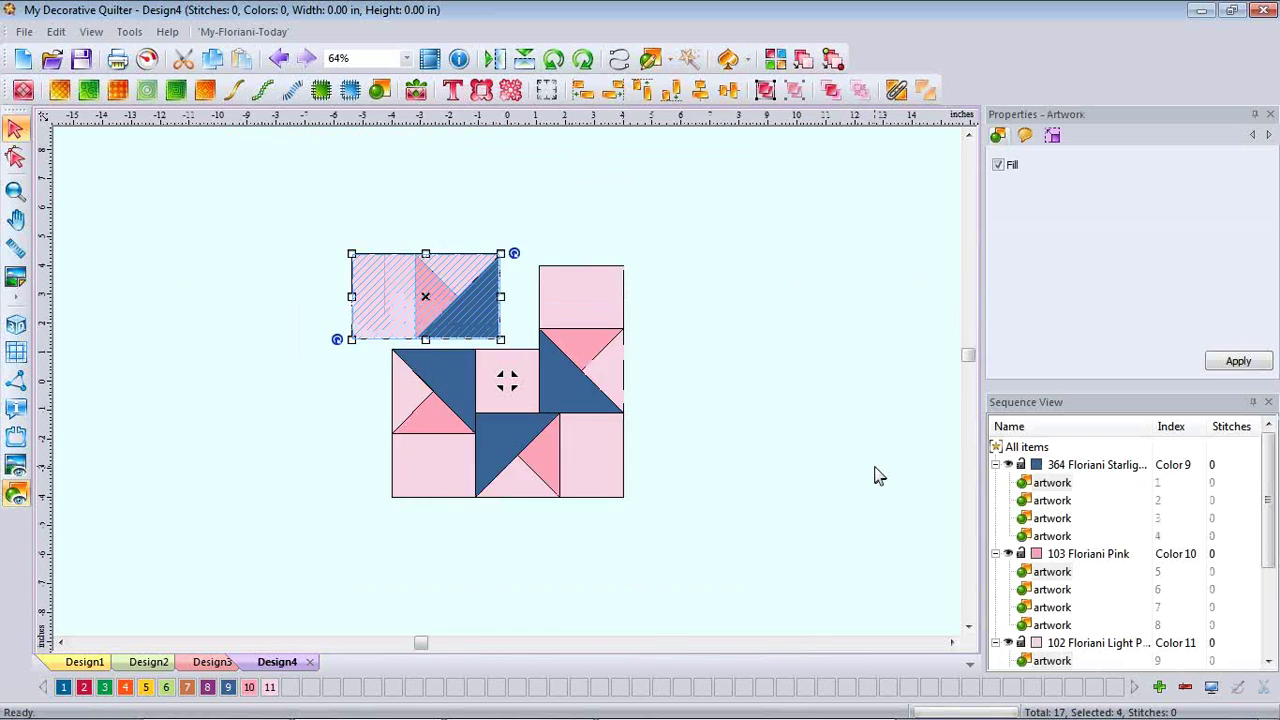
Separate the upper-right unit from the block, rotate it to match the first unit's orientation, and place it directly above that unit.
left_click_drag(528, 241, 646, 428)
left_click_drag(586, 314, 589, 209)
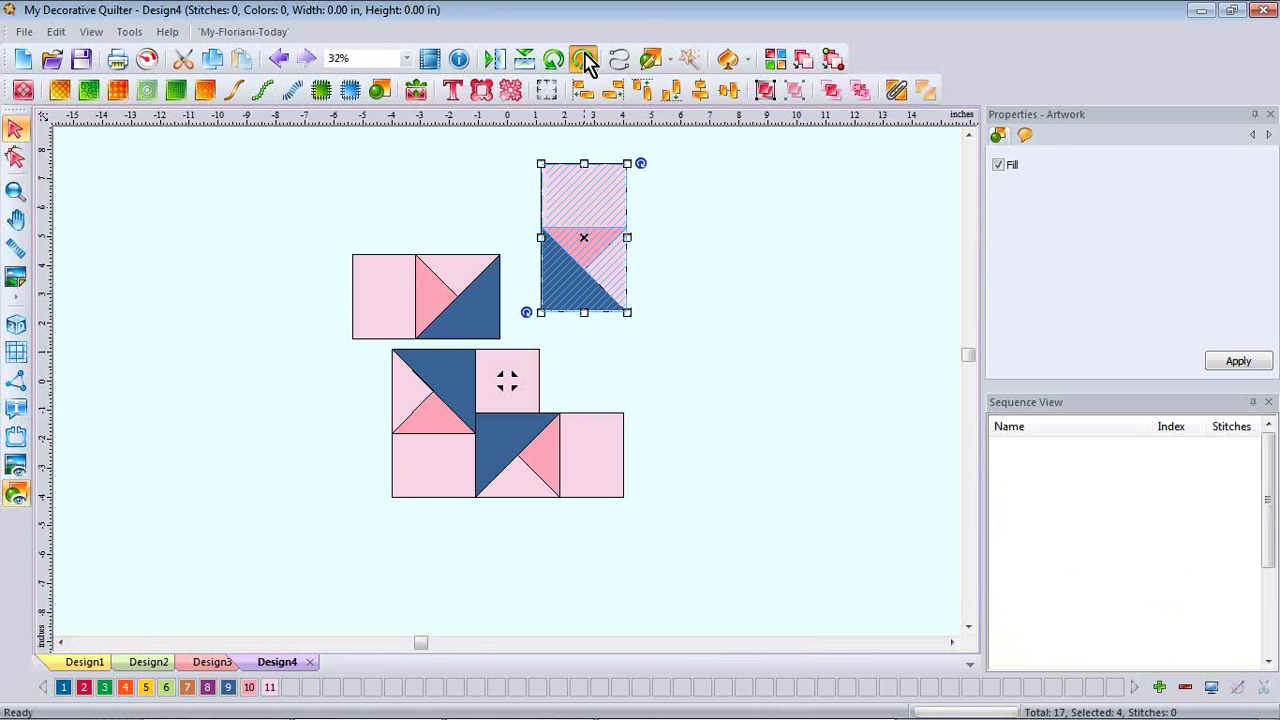
left_click(585, 60)
left_click(585, 60)
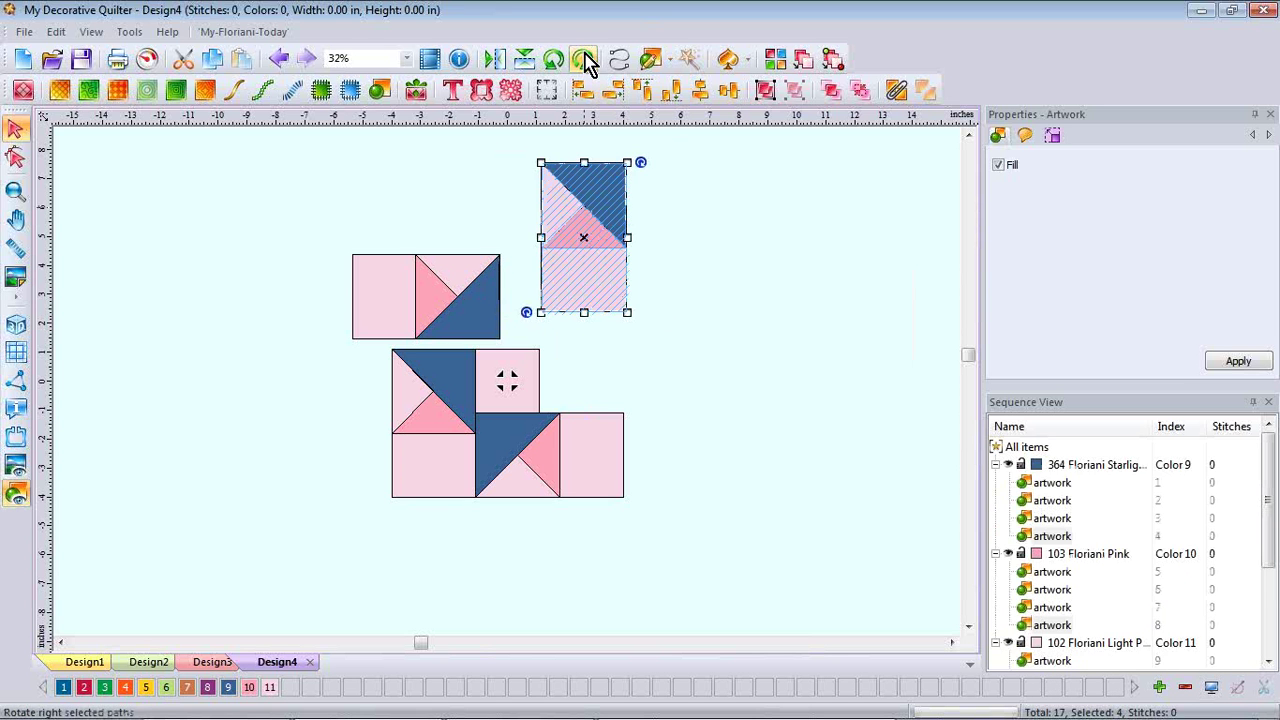
left_click(585, 60)
left_click(585, 60)
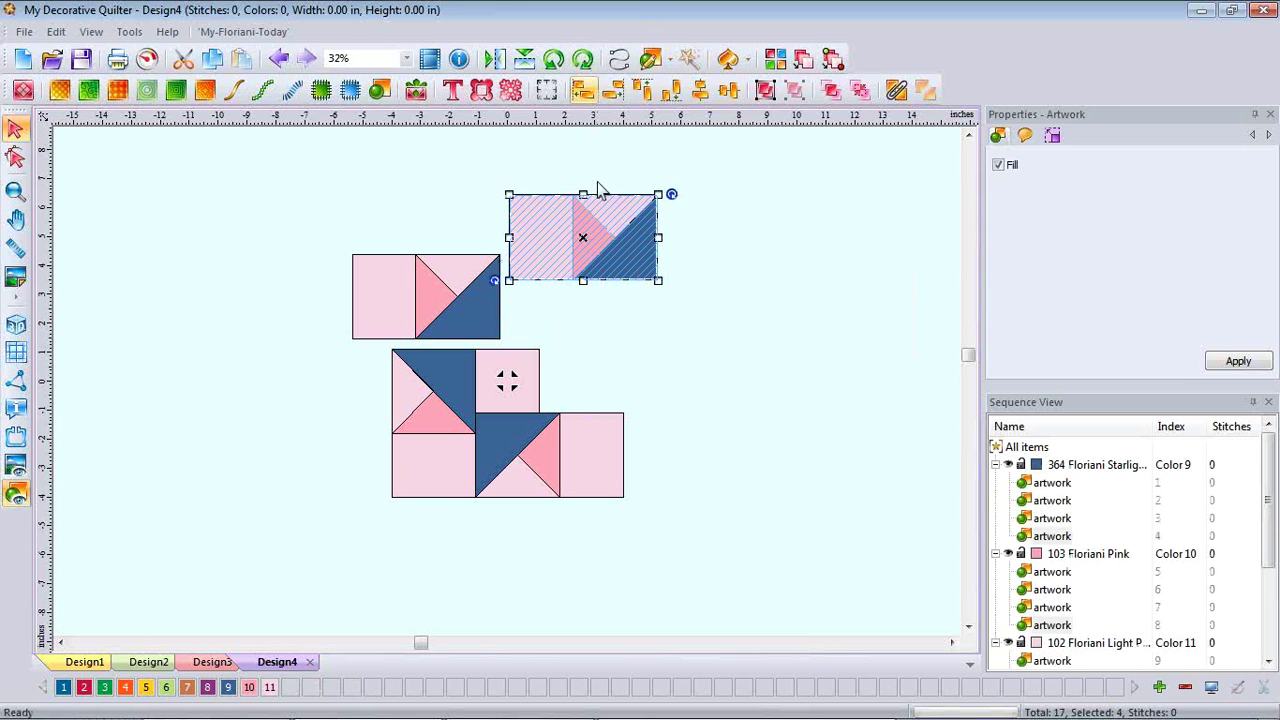
left_click_drag(588, 238, 430, 201)
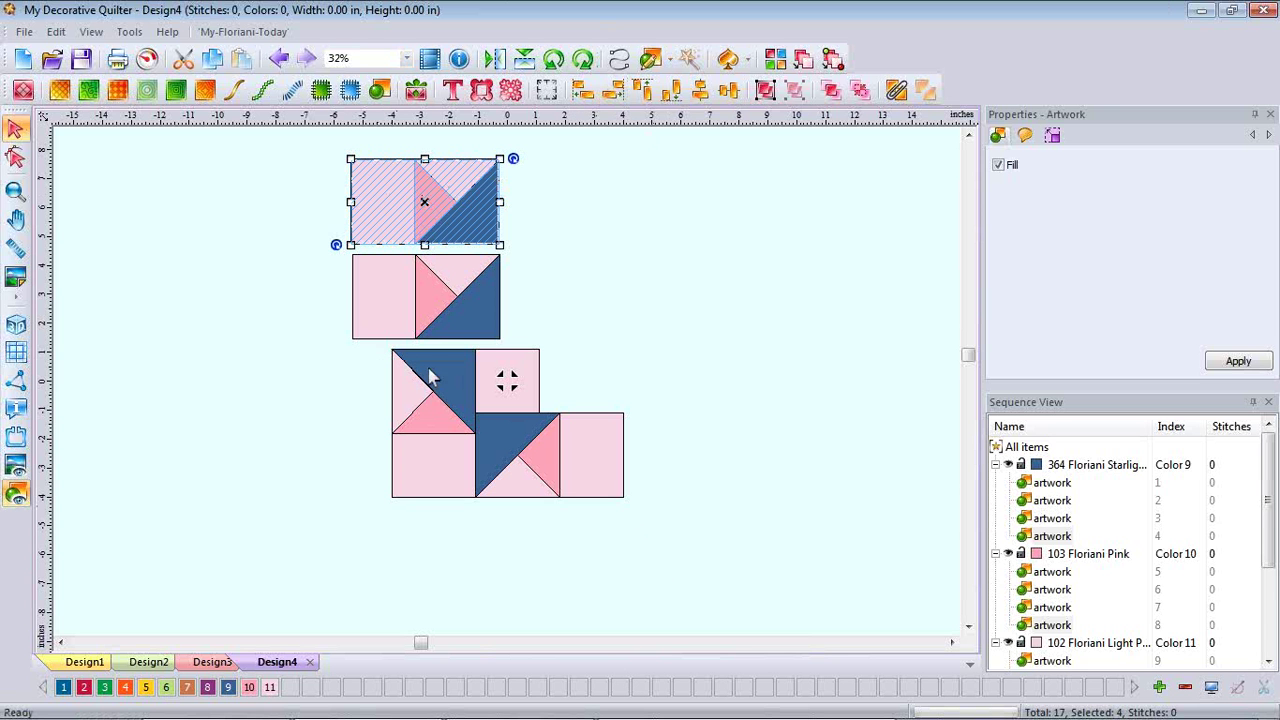
Move the center square out to the right of the block and delete the remaining lower-left and lower-right units.
left_click_drag(506, 380, 614, 277)
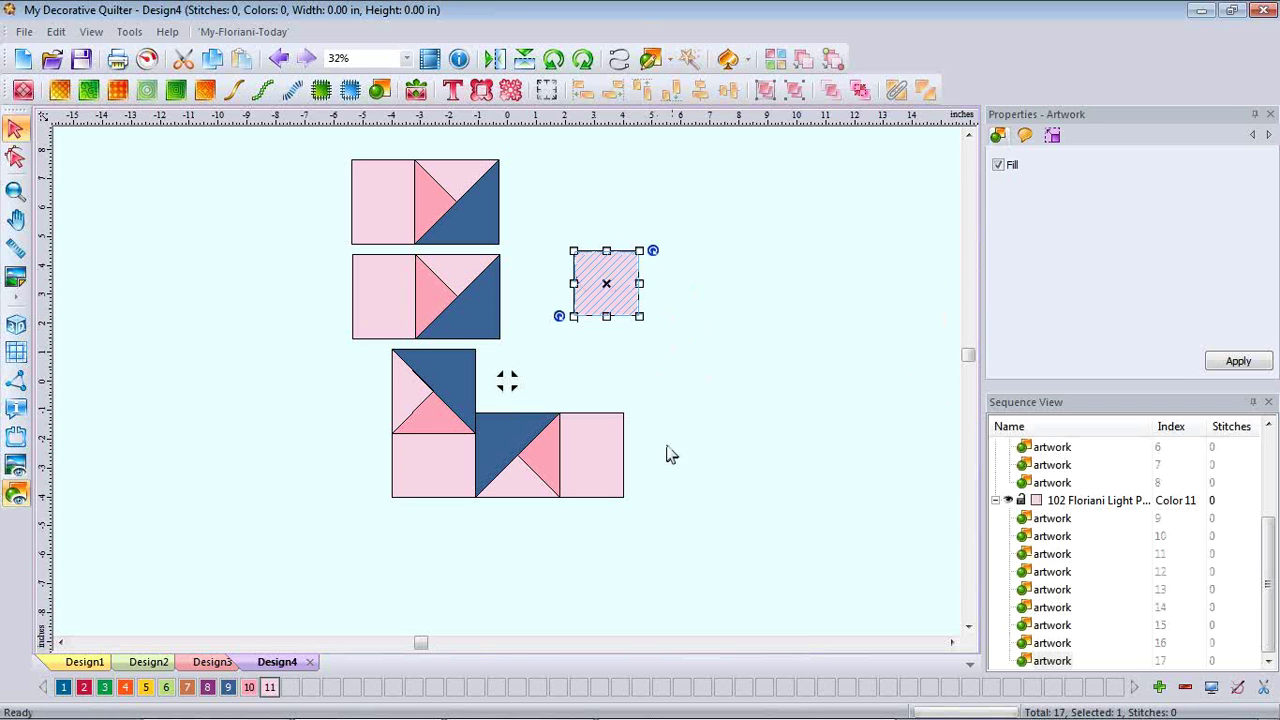
left_click_drag(651, 521, 360, 352)
key("Delete")
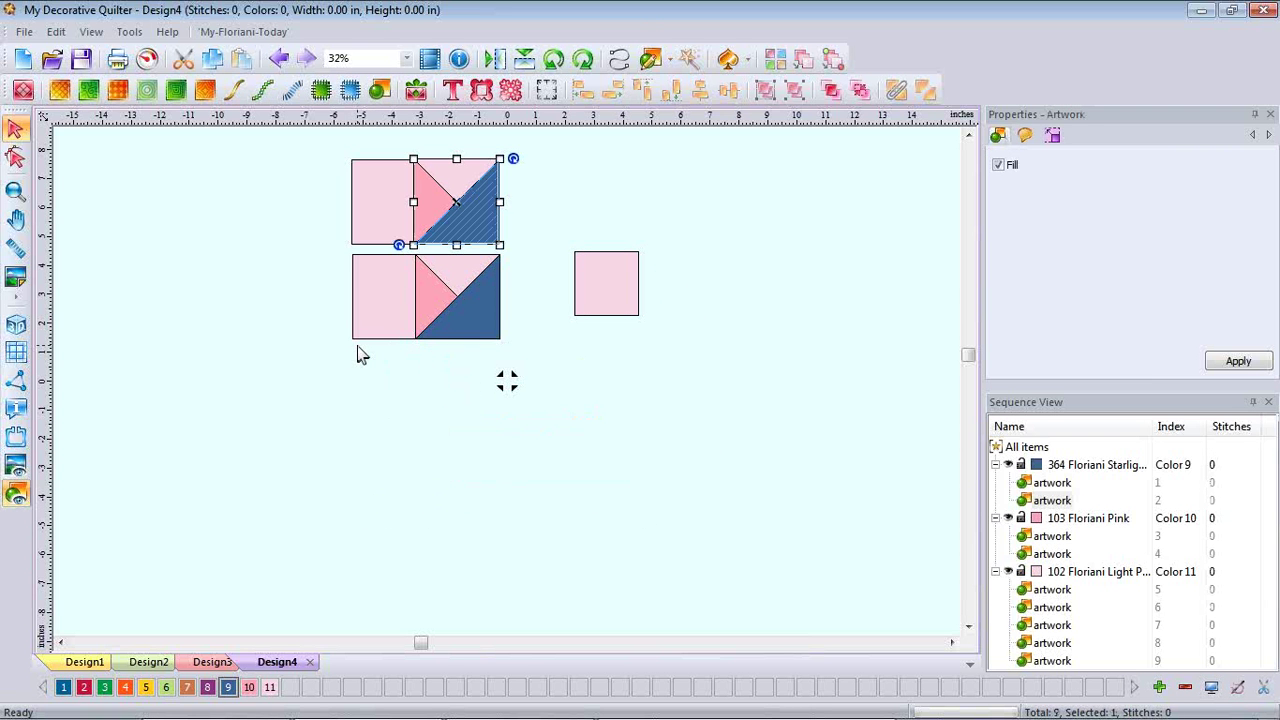
Delete the lower of the two matching units, keeping the upper unit and the separate square.
left_click(519, 374)
left_click_drag(517, 362, 309, 257)
key("Delete")
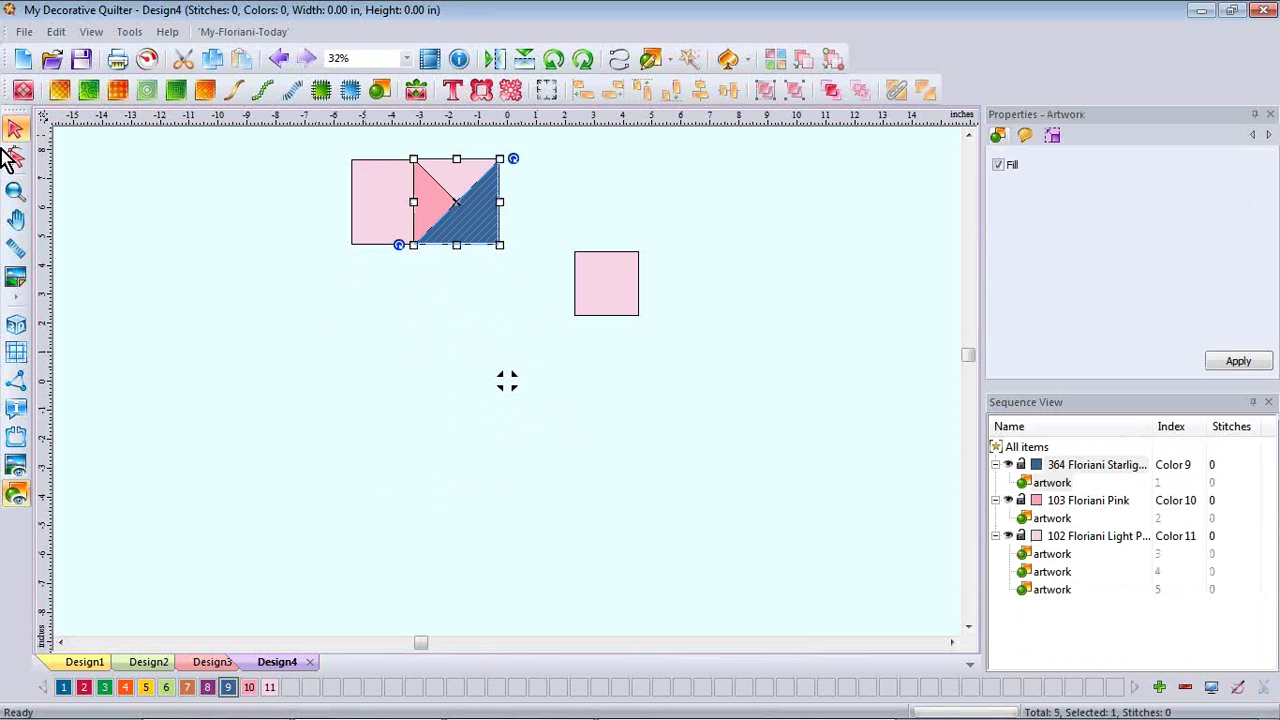
Enlarge the view of the remaining pieced unit and bring it fully into sight.
left_click(15, 191)
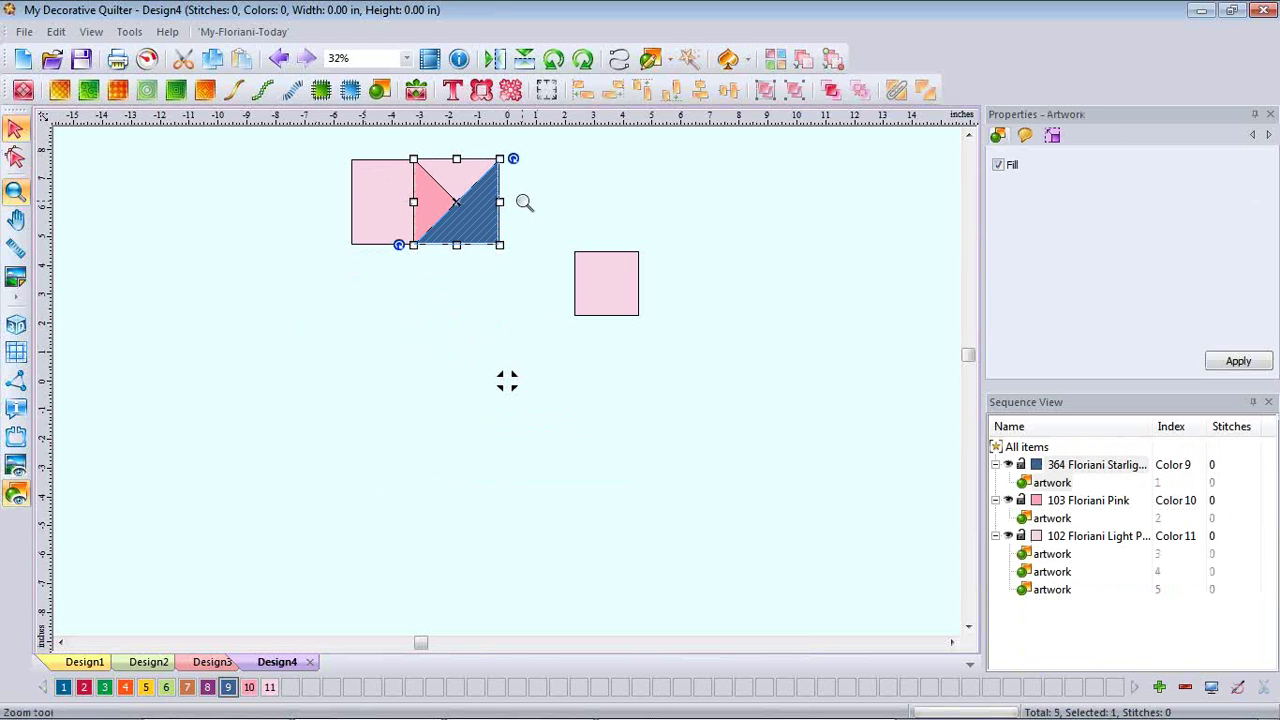
left_click(421, 191)
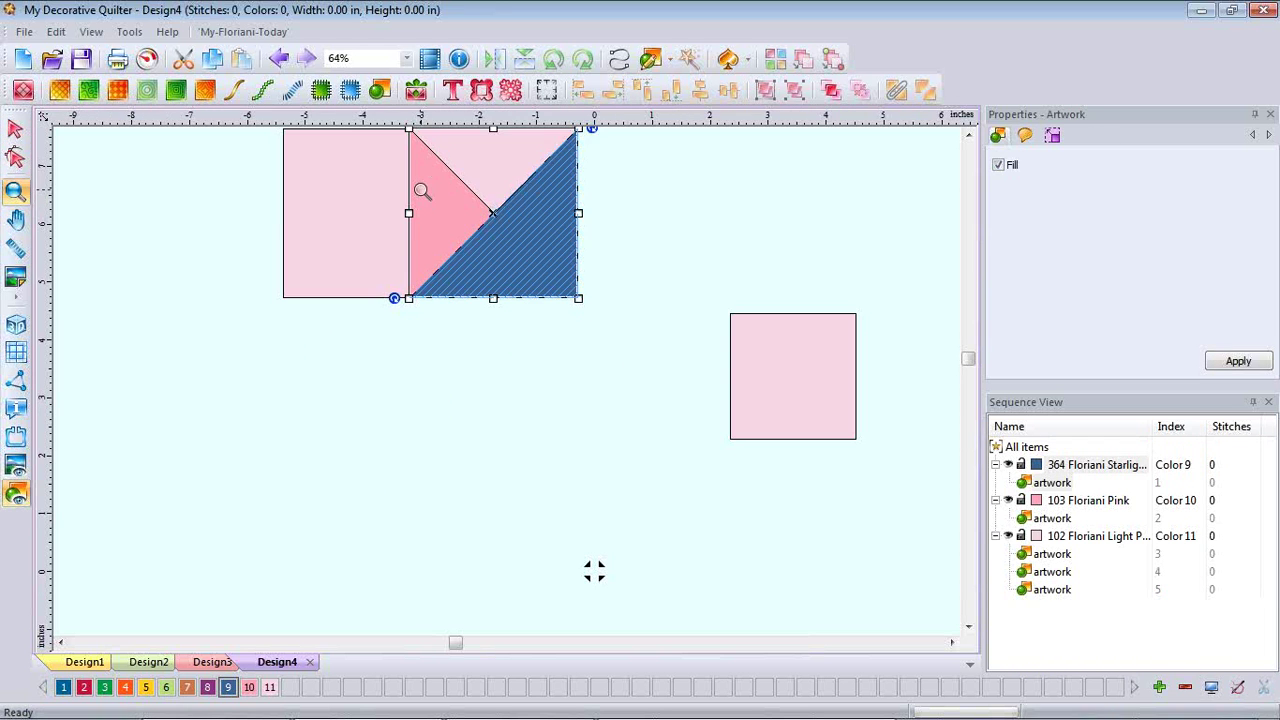
left_click(967, 132)
left_click(967, 132)
left_click(967, 132)
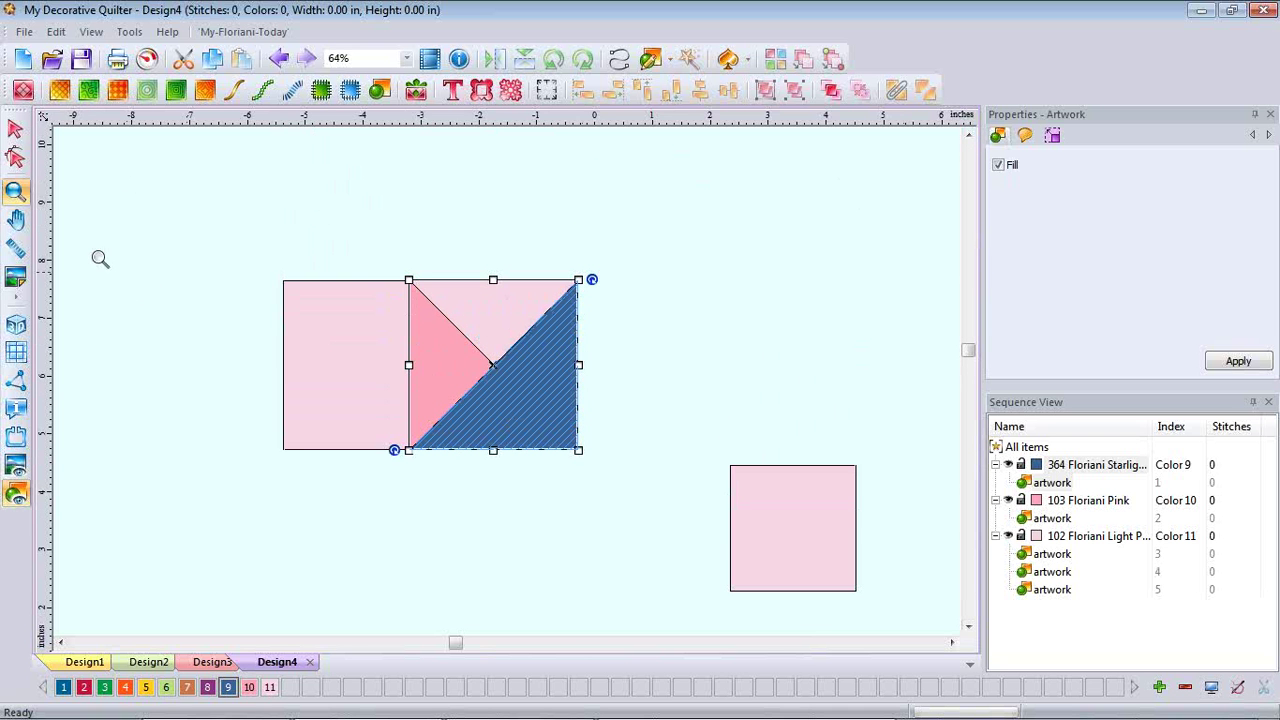
Convert the four adjoining block artwork pieces to run stitches and combine them into a single path.
left_click(14, 129)
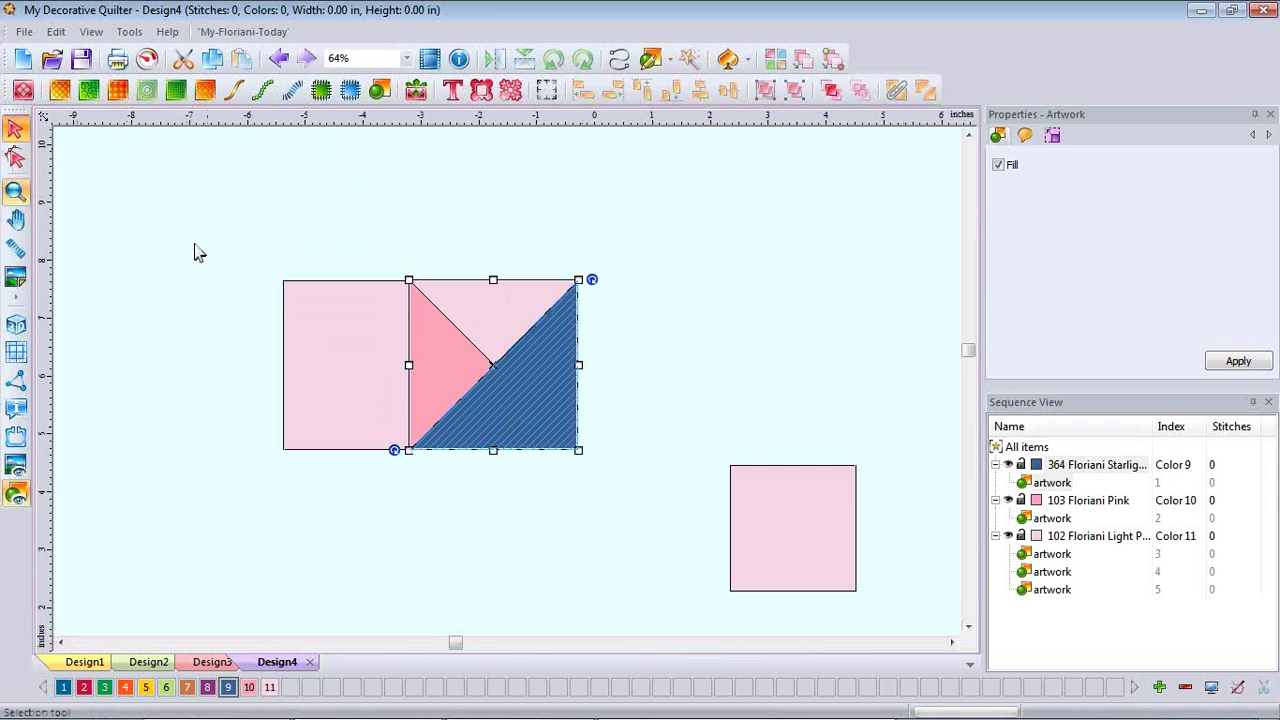
left_click(300, 330)
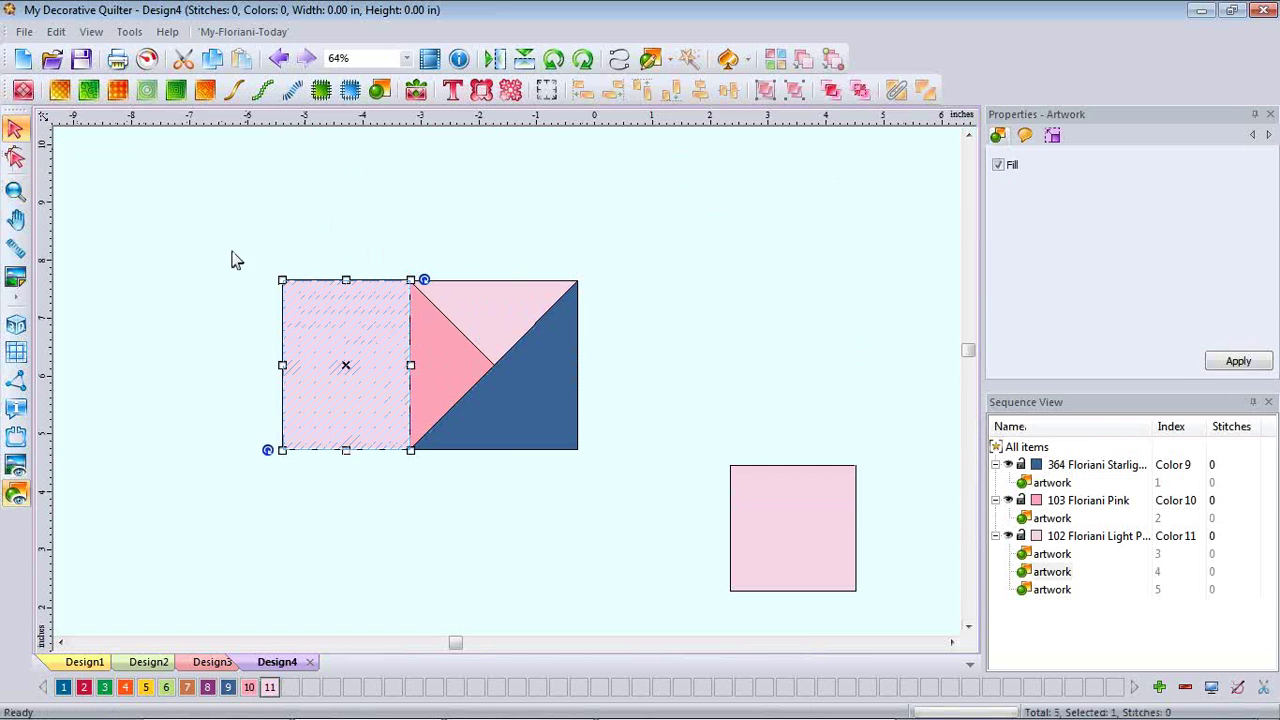
left_click_drag(212, 210, 665, 553)
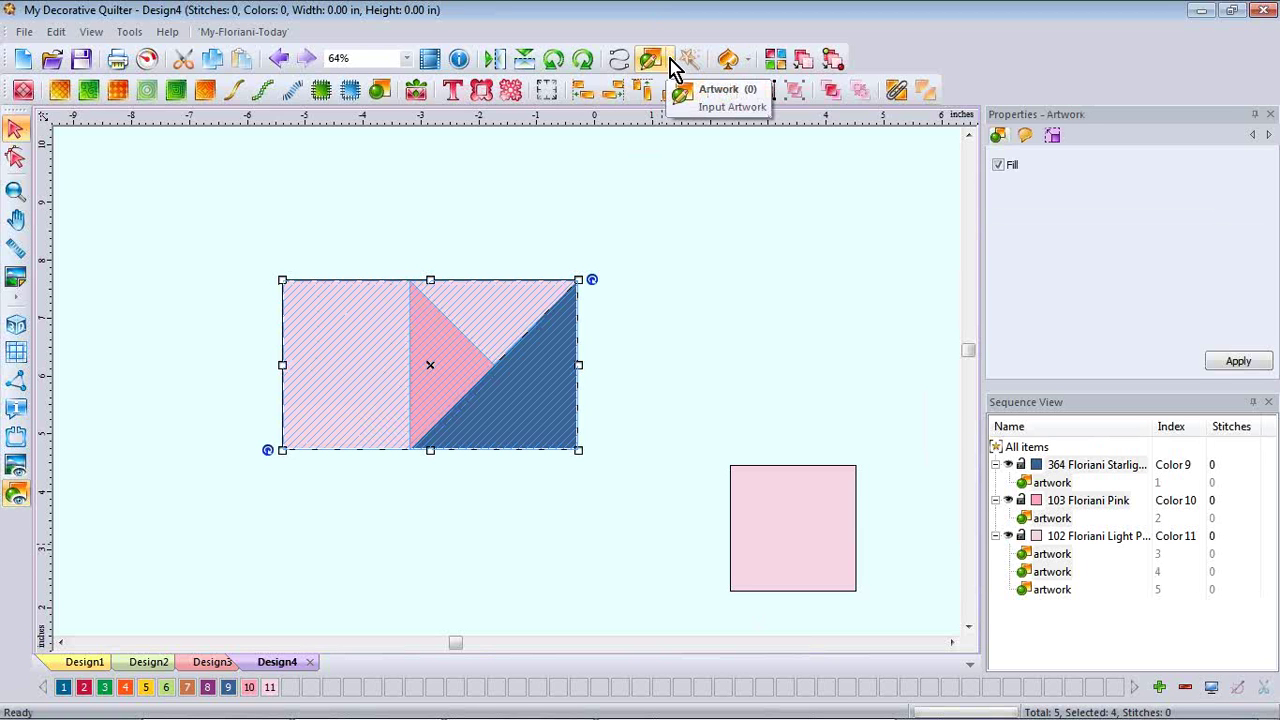
left_click(232, 90)
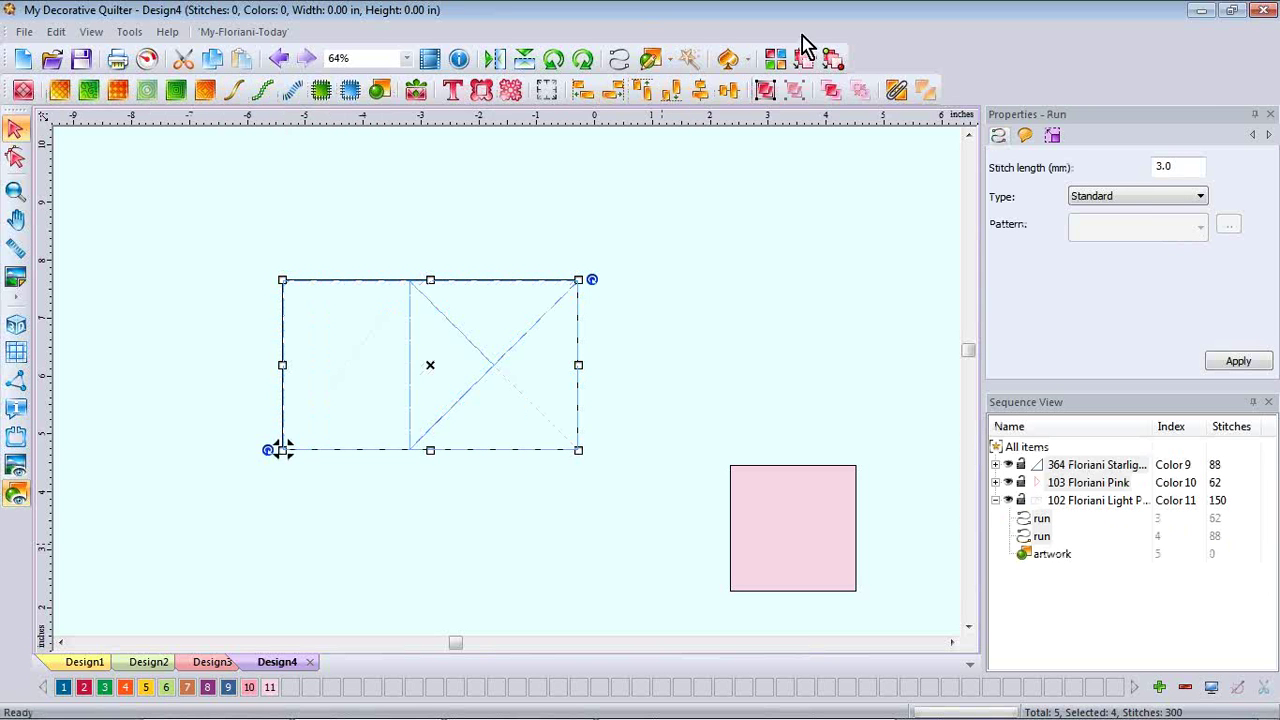
left_click(894, 92)
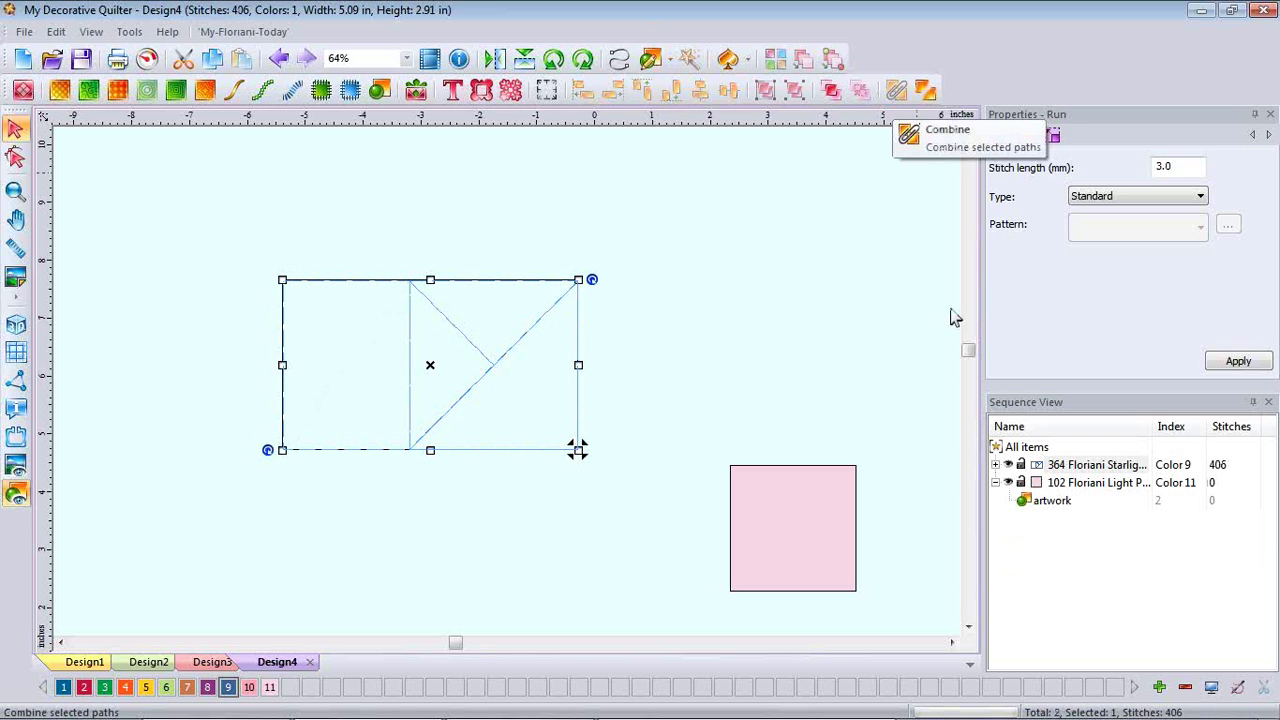
left_click(995, 465)
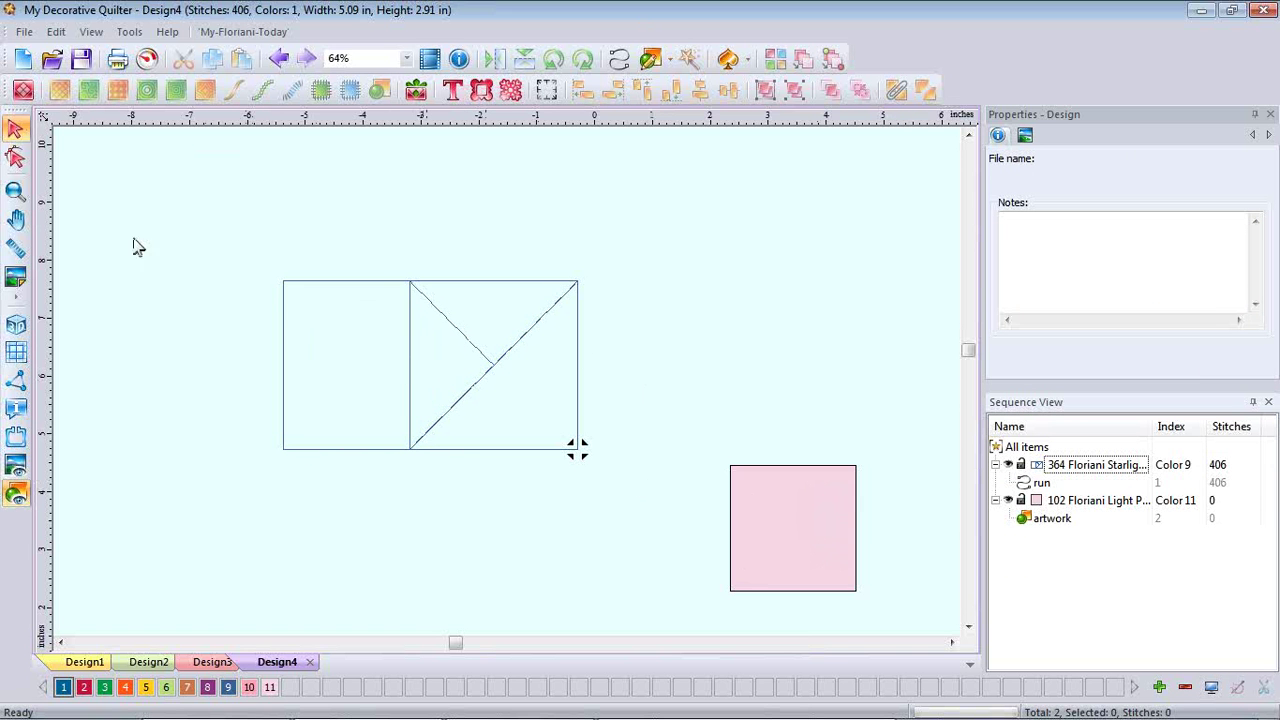
Draw a standard run line about 2.90 in long in color 2 along the block's inner vertical seam.
left_click(15, 191)
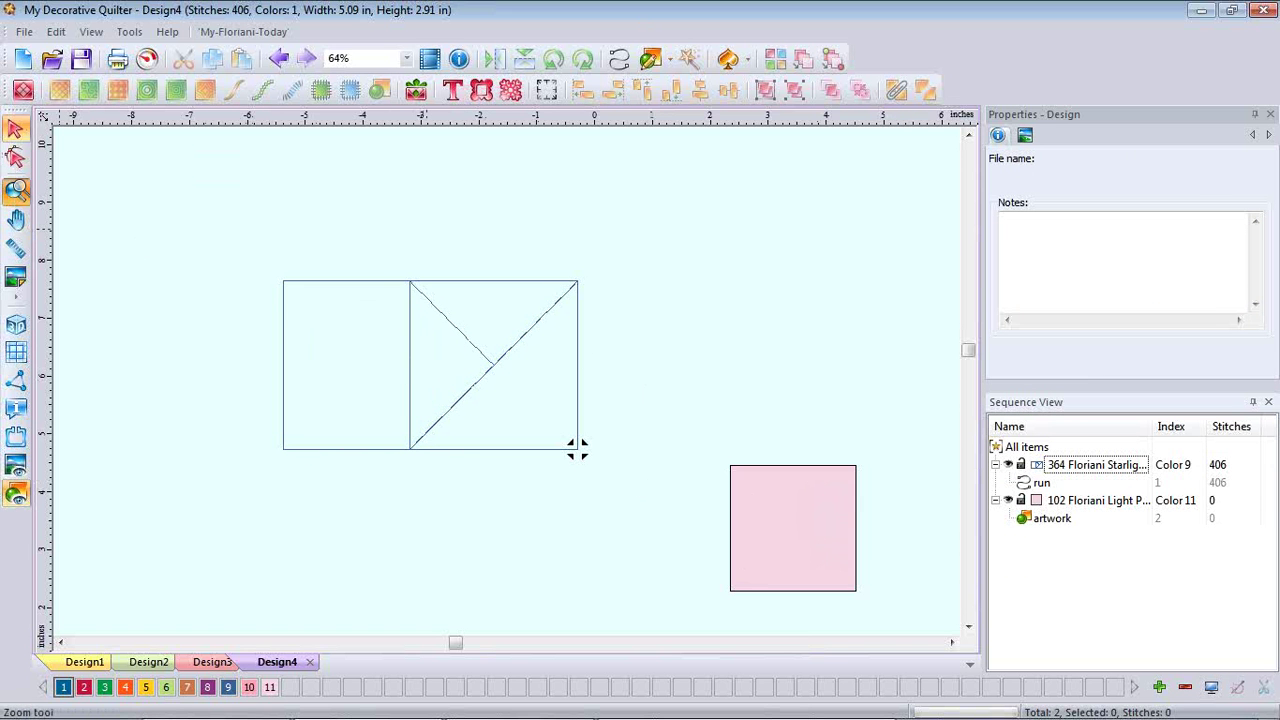
left_click(420, 342)
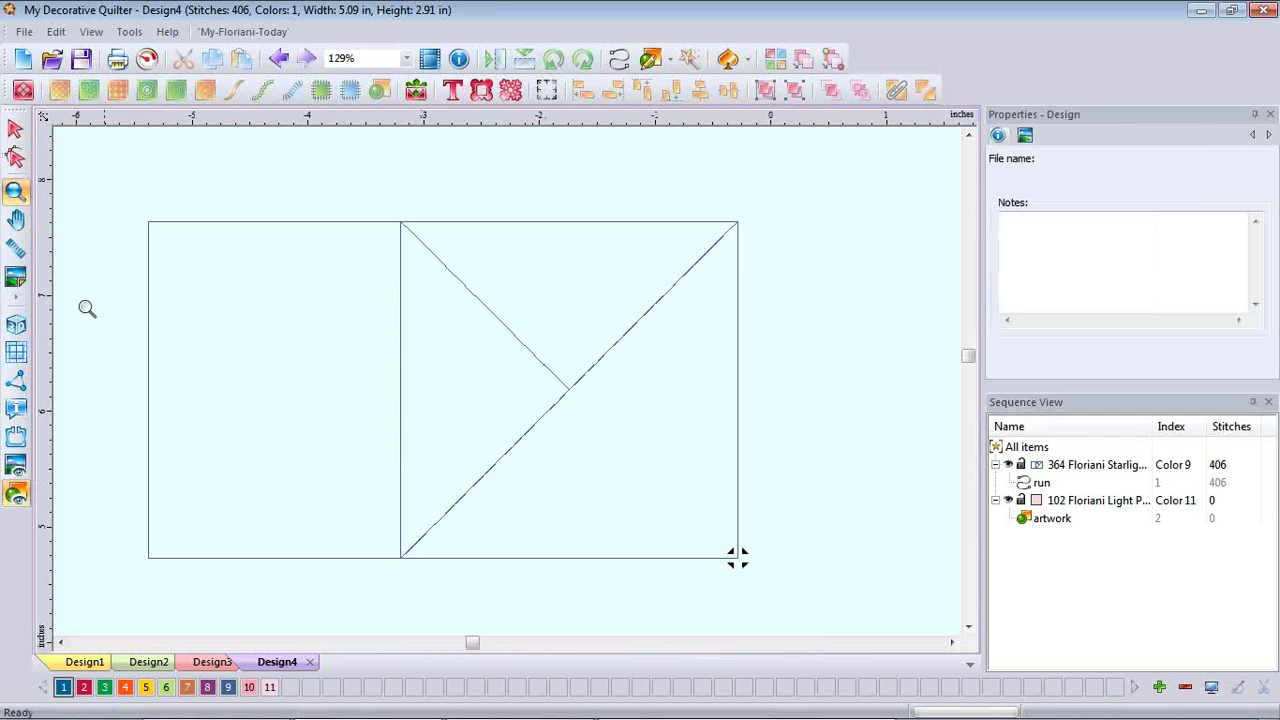
left_click(13, 131)
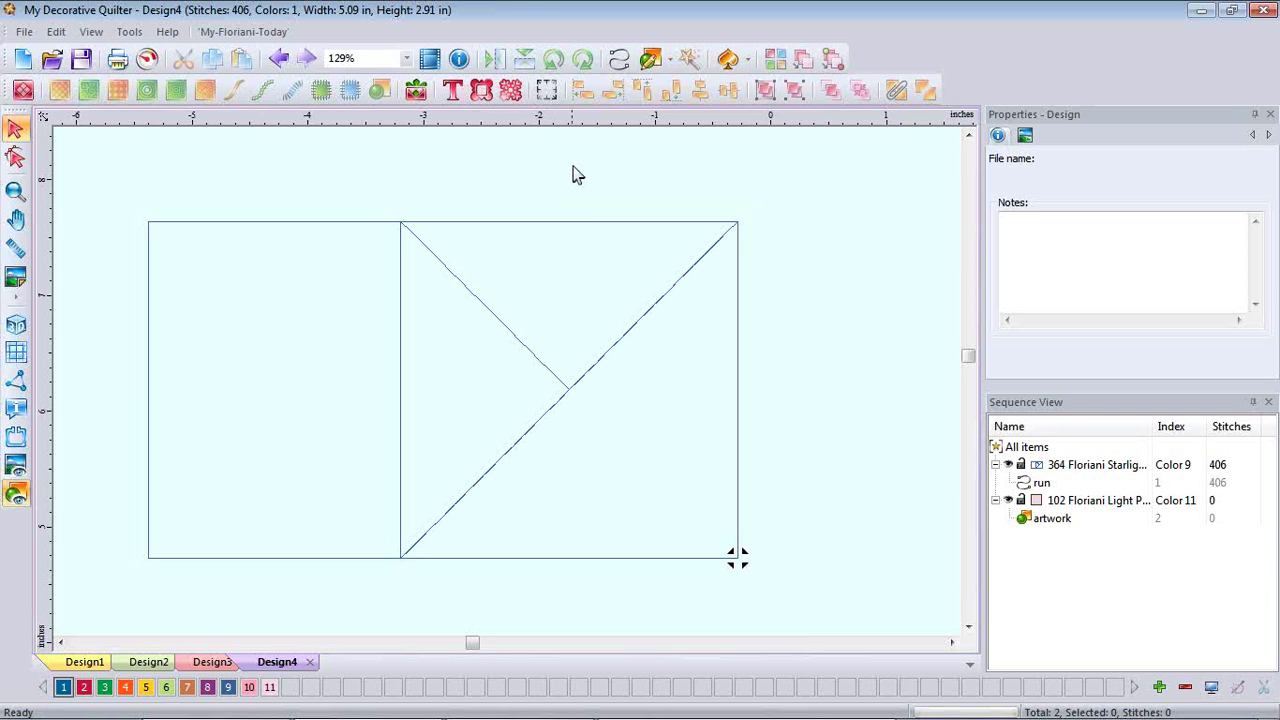
left_click(621, 61)
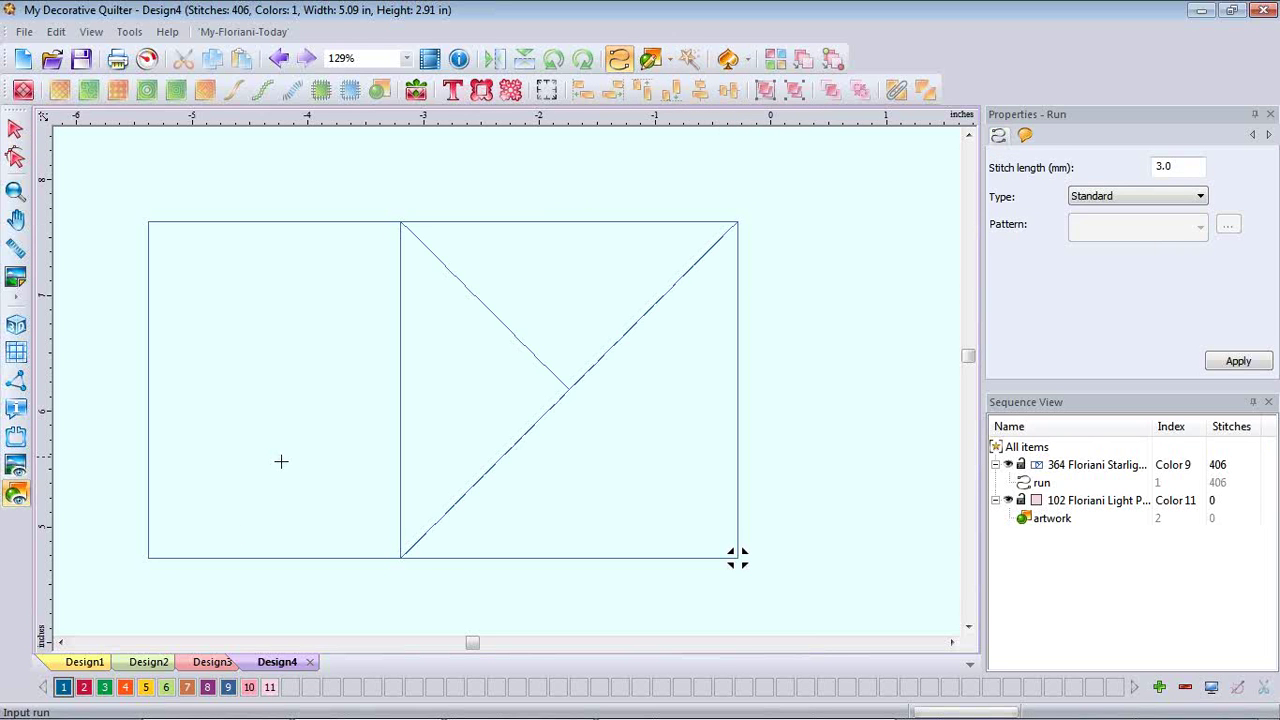
mouse_move(80, 712)
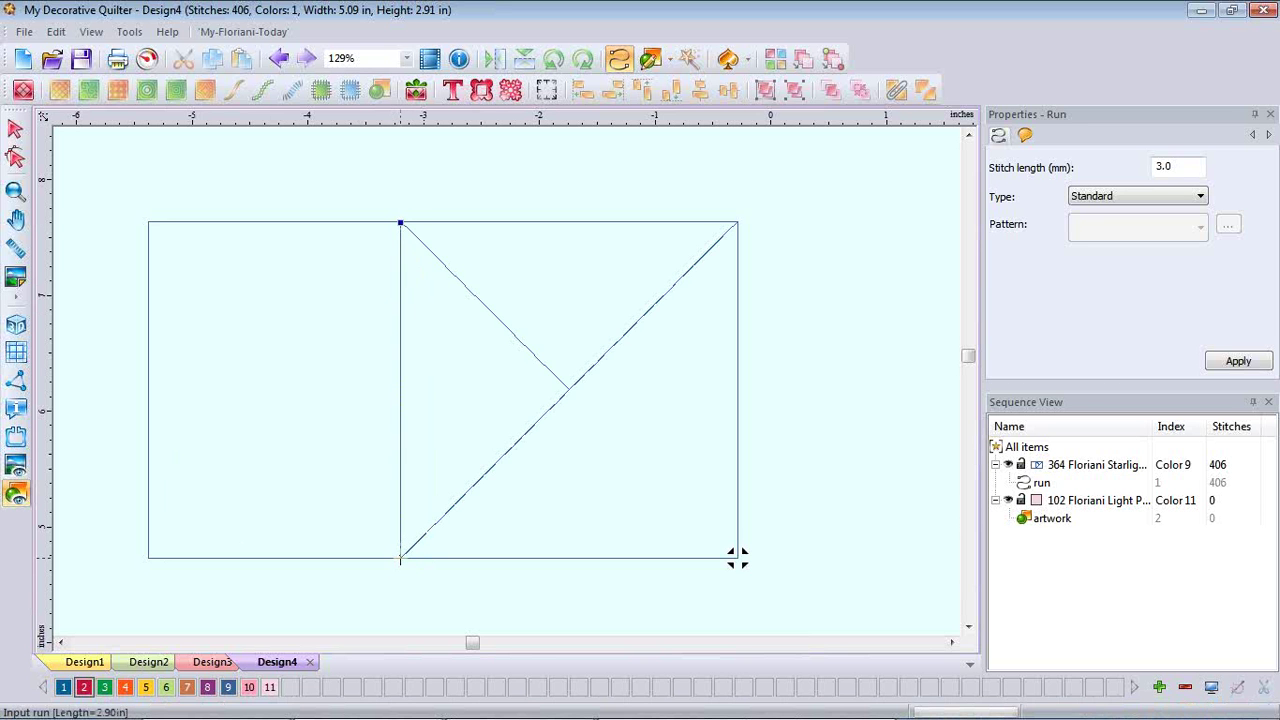
double_click(736, 558)
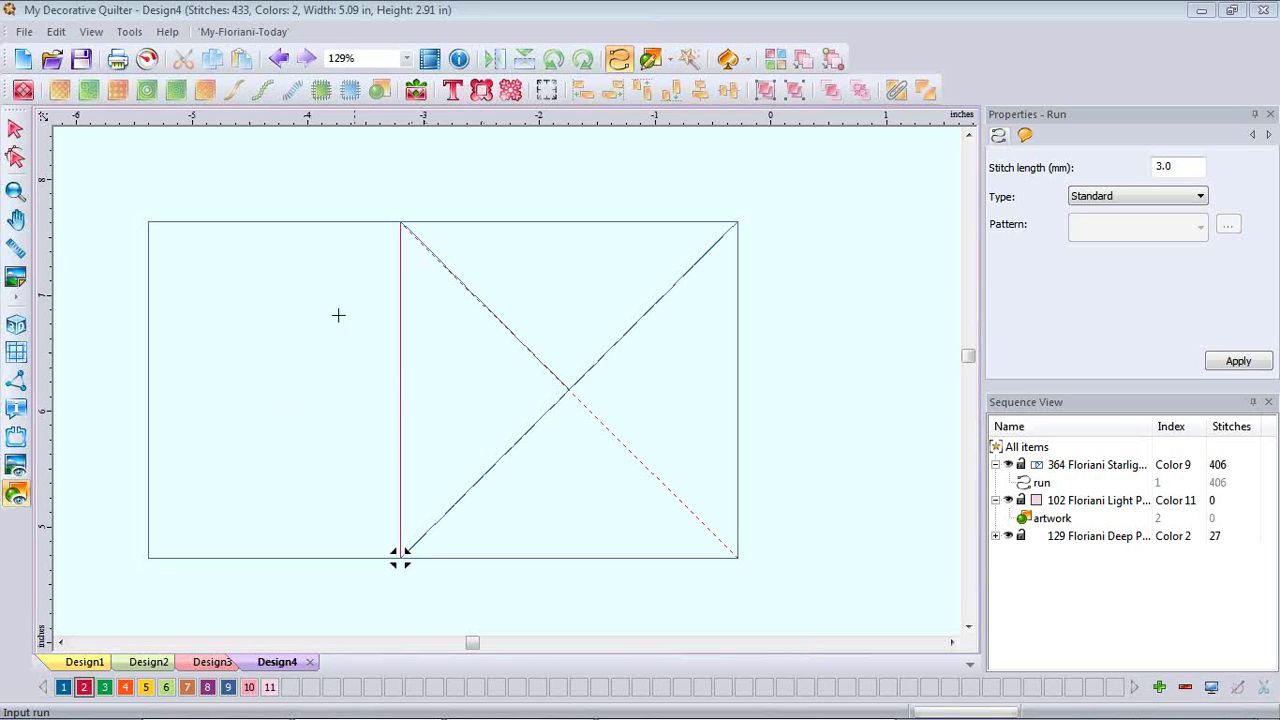
Draw a run line in color 3 along the short diagonal from the seam's upper end to the square's centre.
left_click(104, 689)
left_click(568, 388)
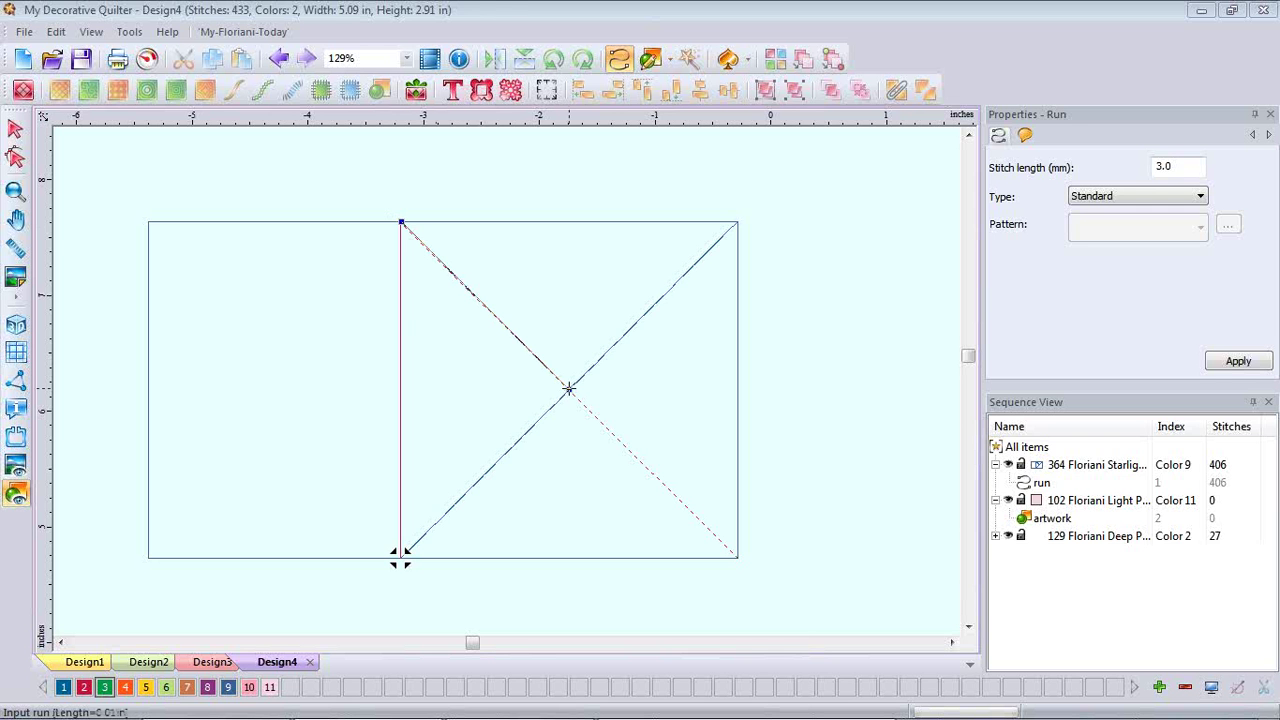
right_click(569, 388)
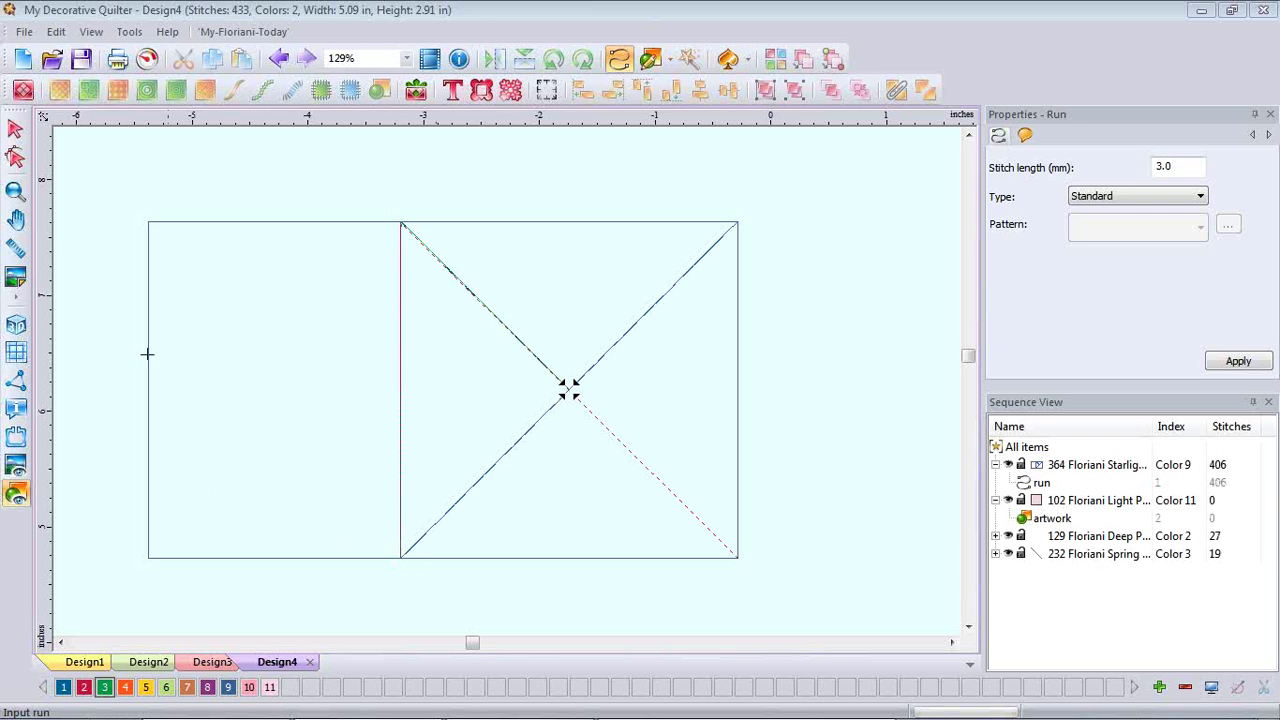
Turn on the 3D stitch display and draw a run line in color 4 along the square's full diagonal.
left_click(16, 330)
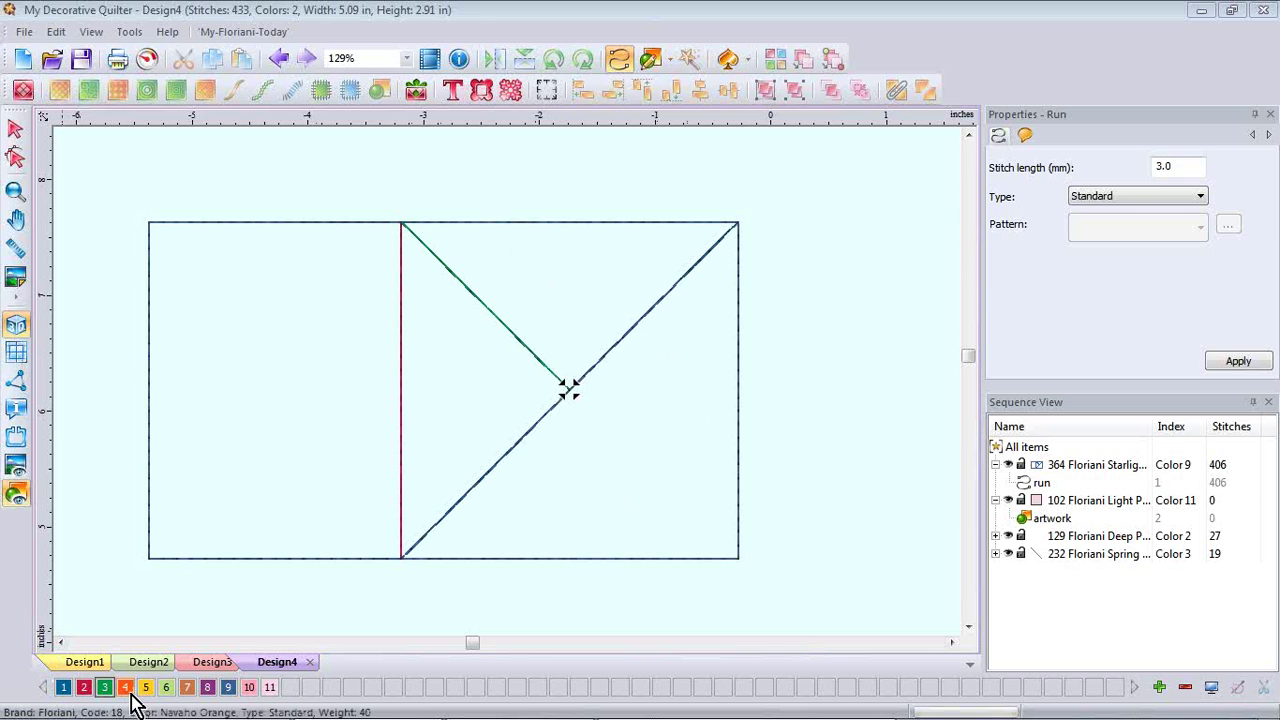
left_click(739, 221)
double_click(400, 558)
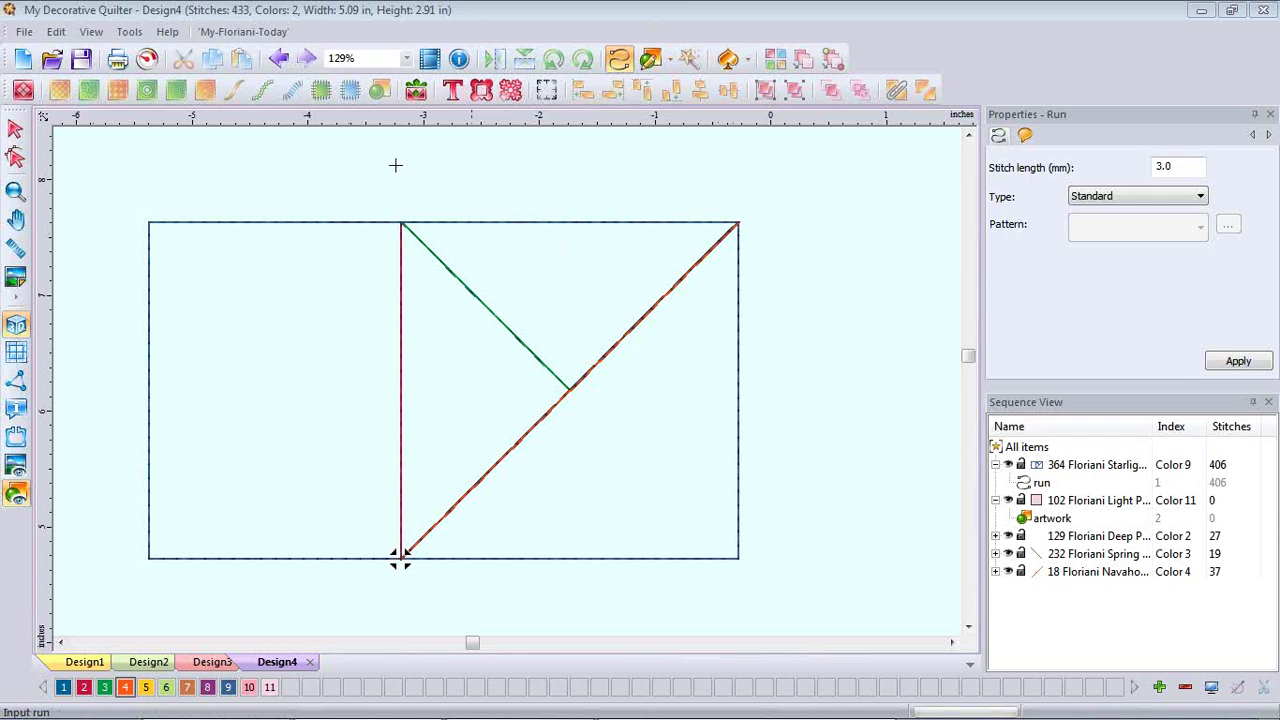
Draw an unfilled artwork rectangle about 5.10 by 2.92 in around the whole block outline.
left_click(15, 157)
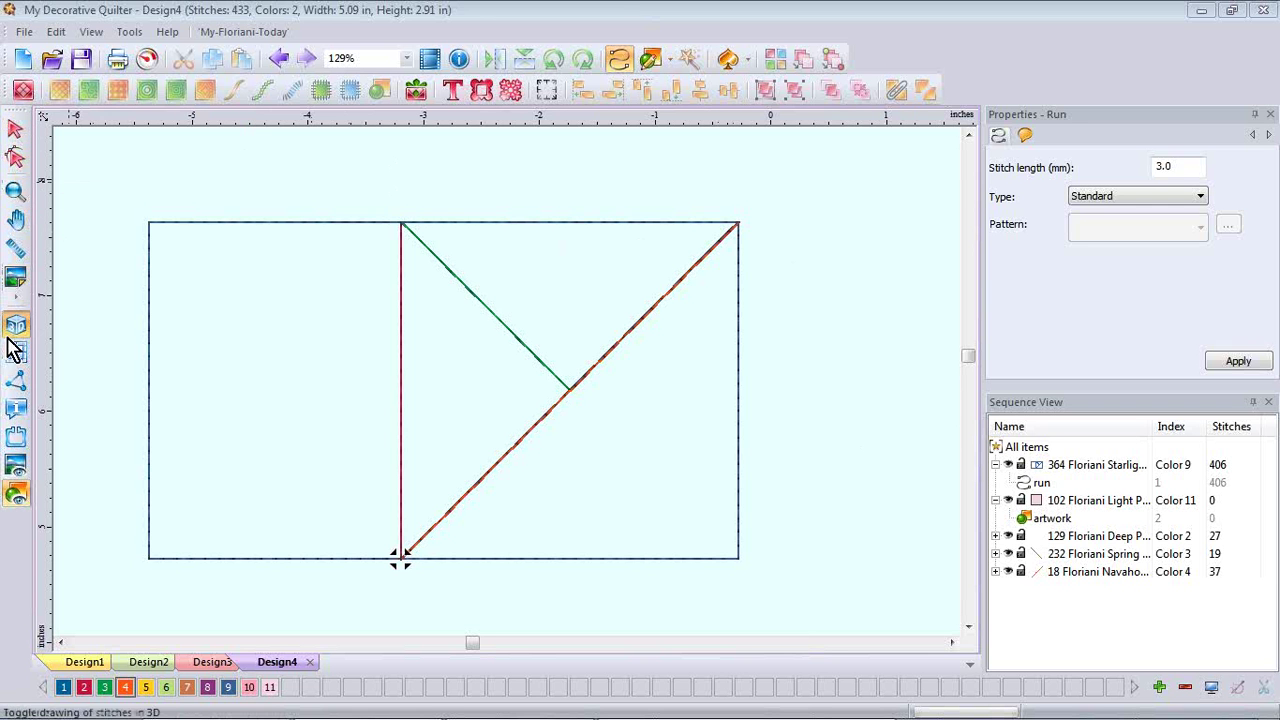
left_click(669, 59)
left_click(688, 106)
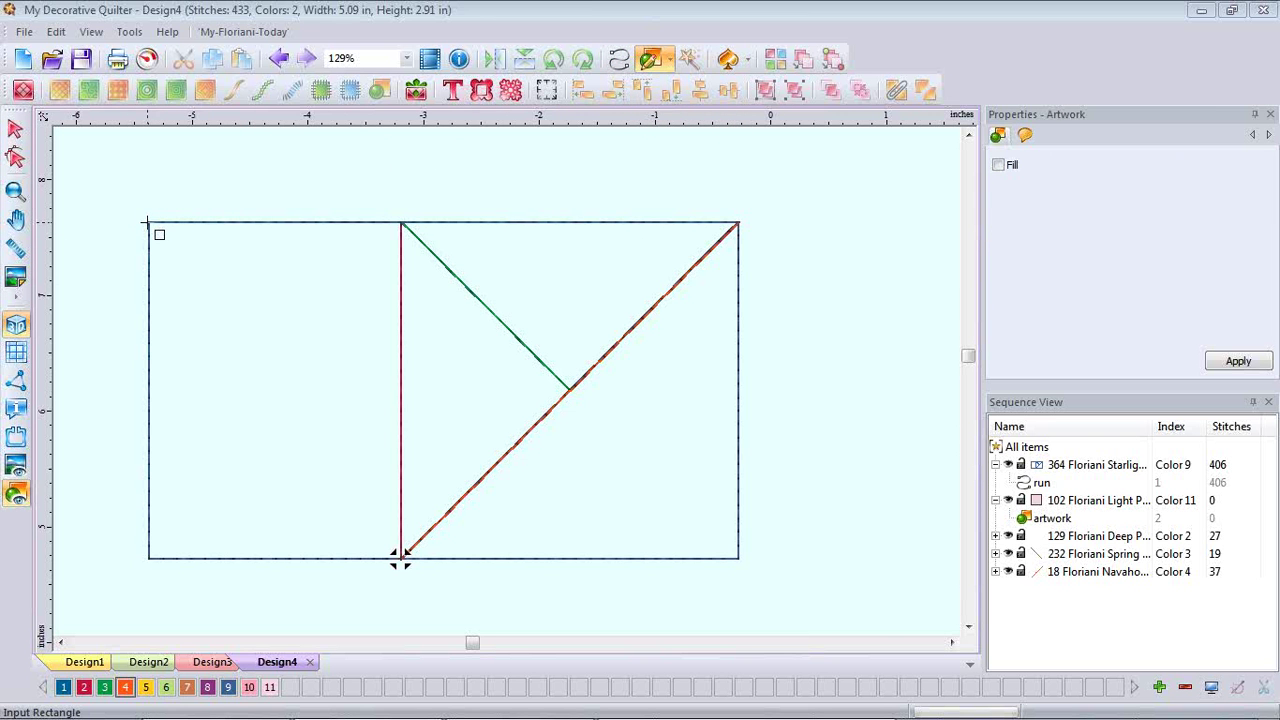
left_click_drag(148, 221, 740, 558)
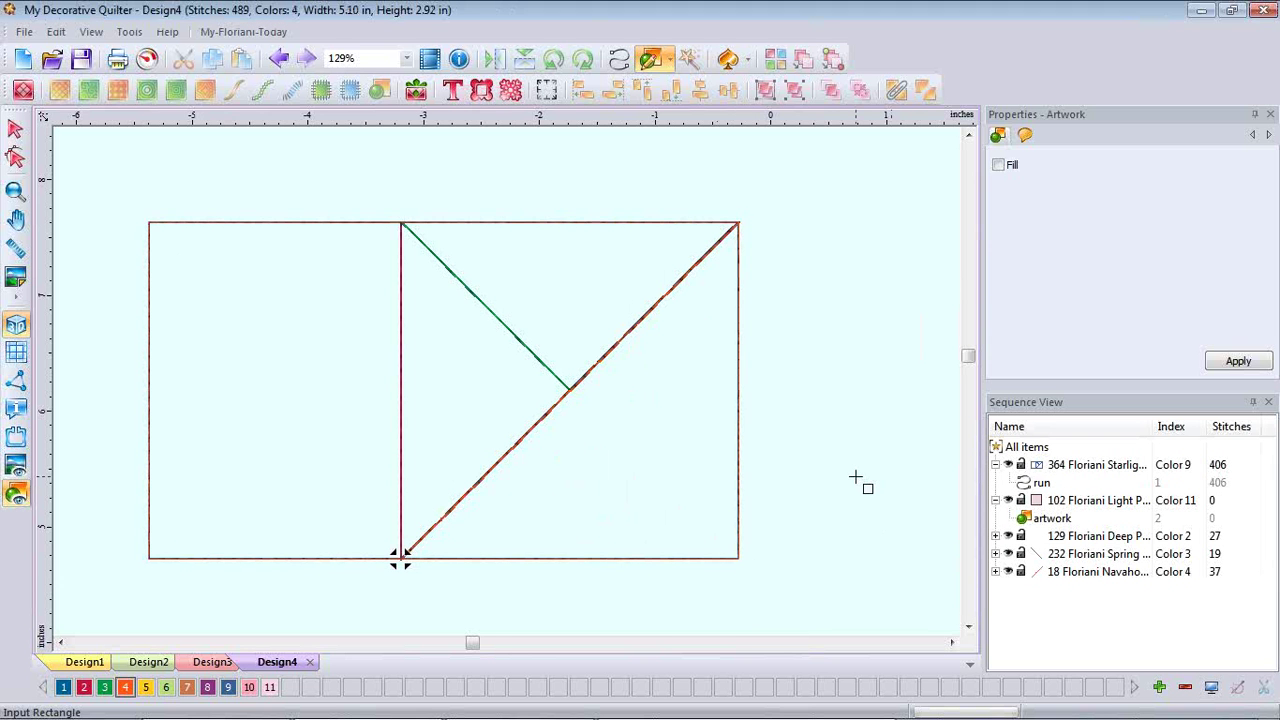
Recolor the outer artwork rectangle to color 5.
left_click(1073, 502)
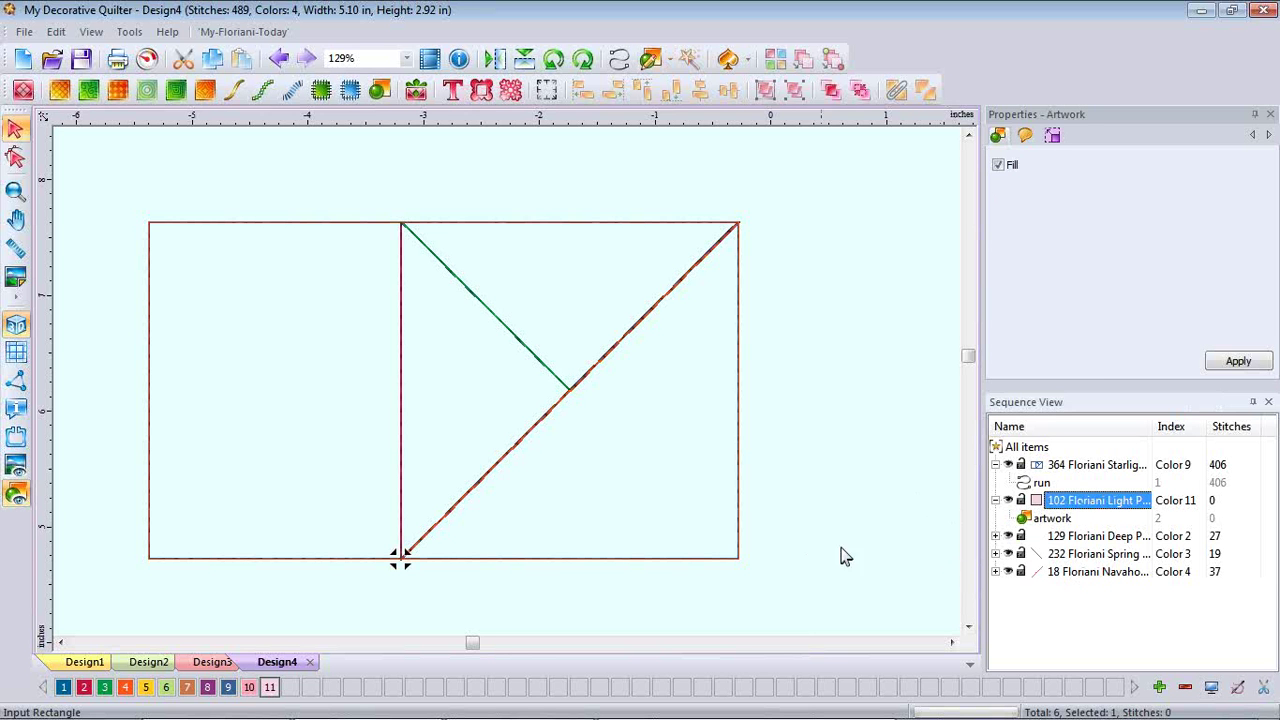
left_click(996, 572)
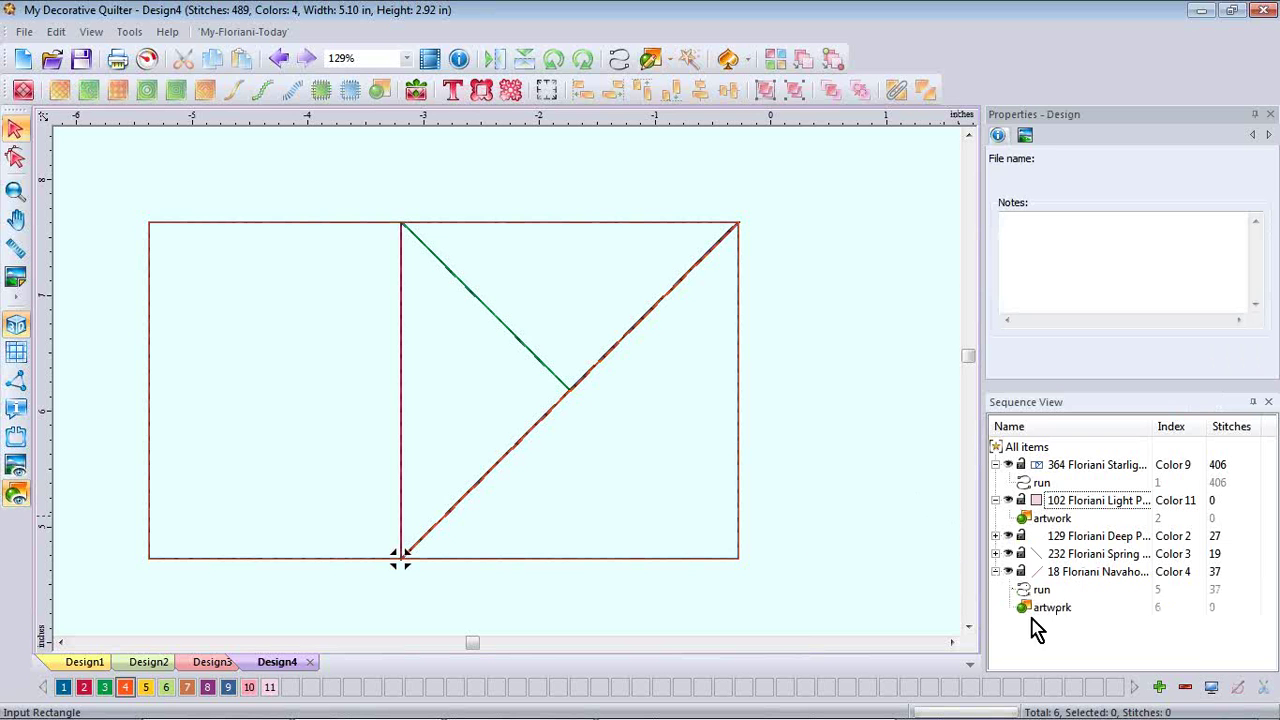
left_click(1054, 608)
left_click(290, 365)
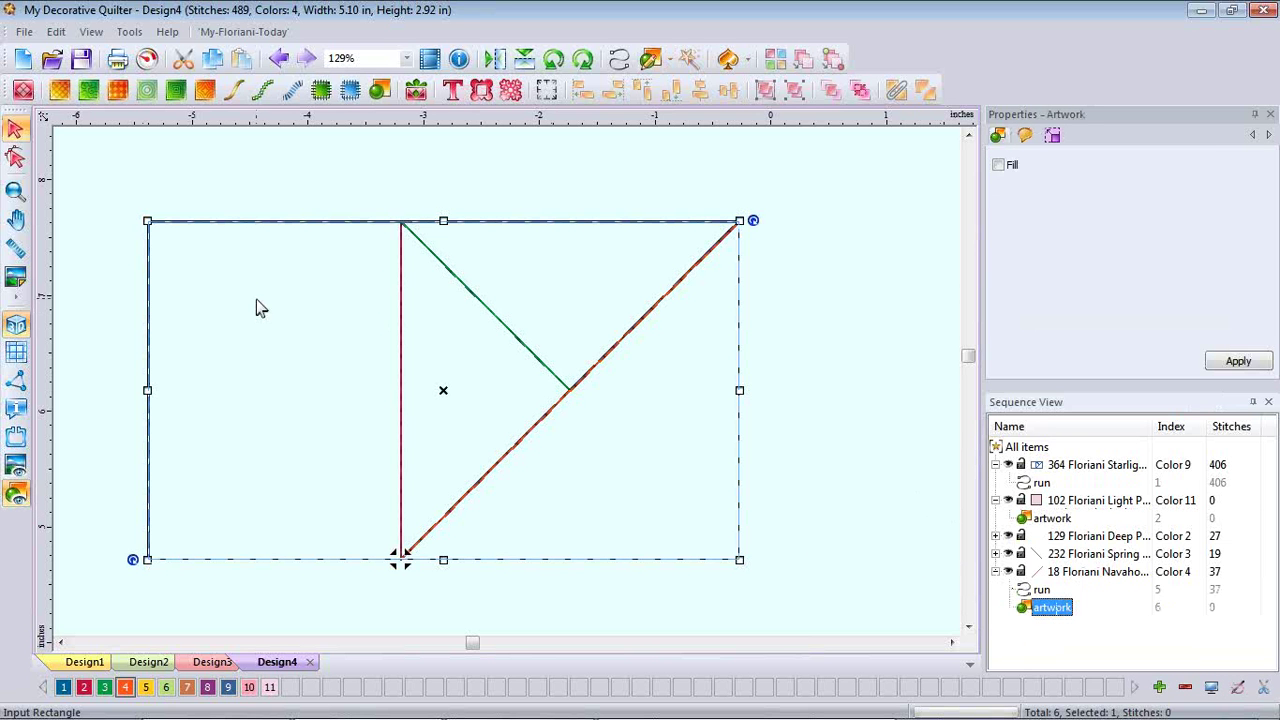
left_click(145, 687)
left_click(840, 325)
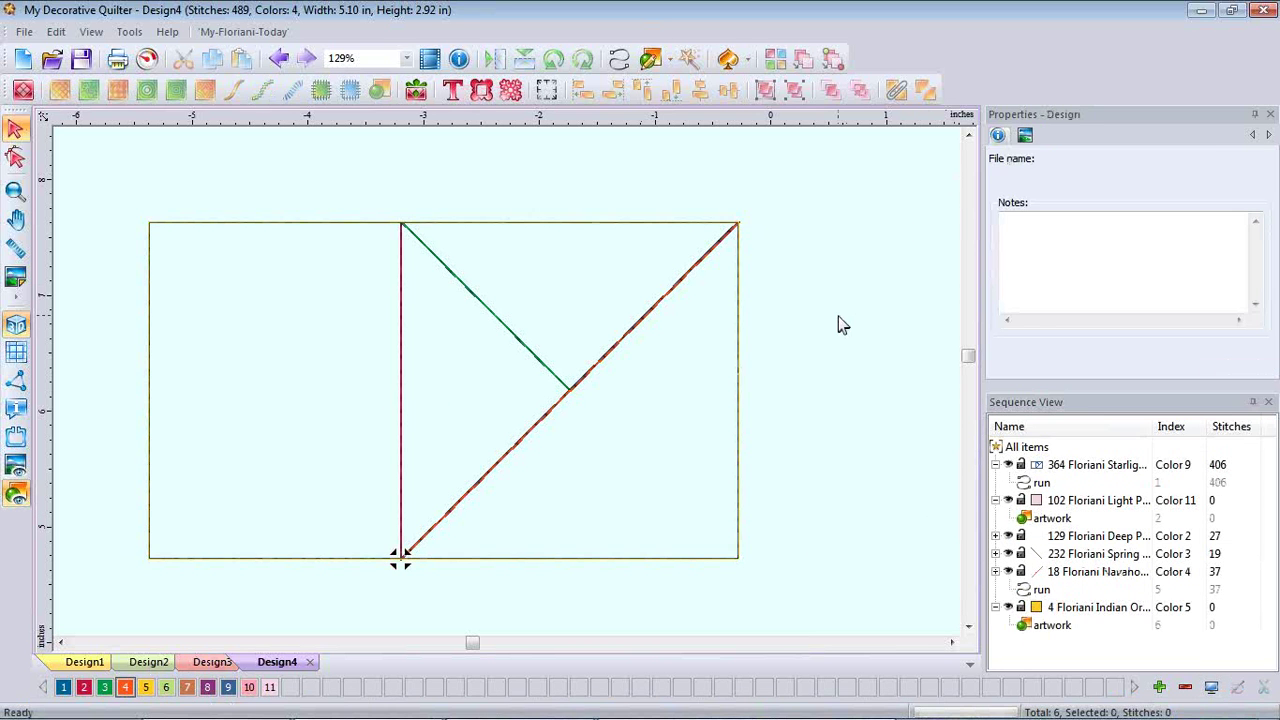
Delete the separate pink square artwork beside the block.
scroll(838, 316, "down", 1)
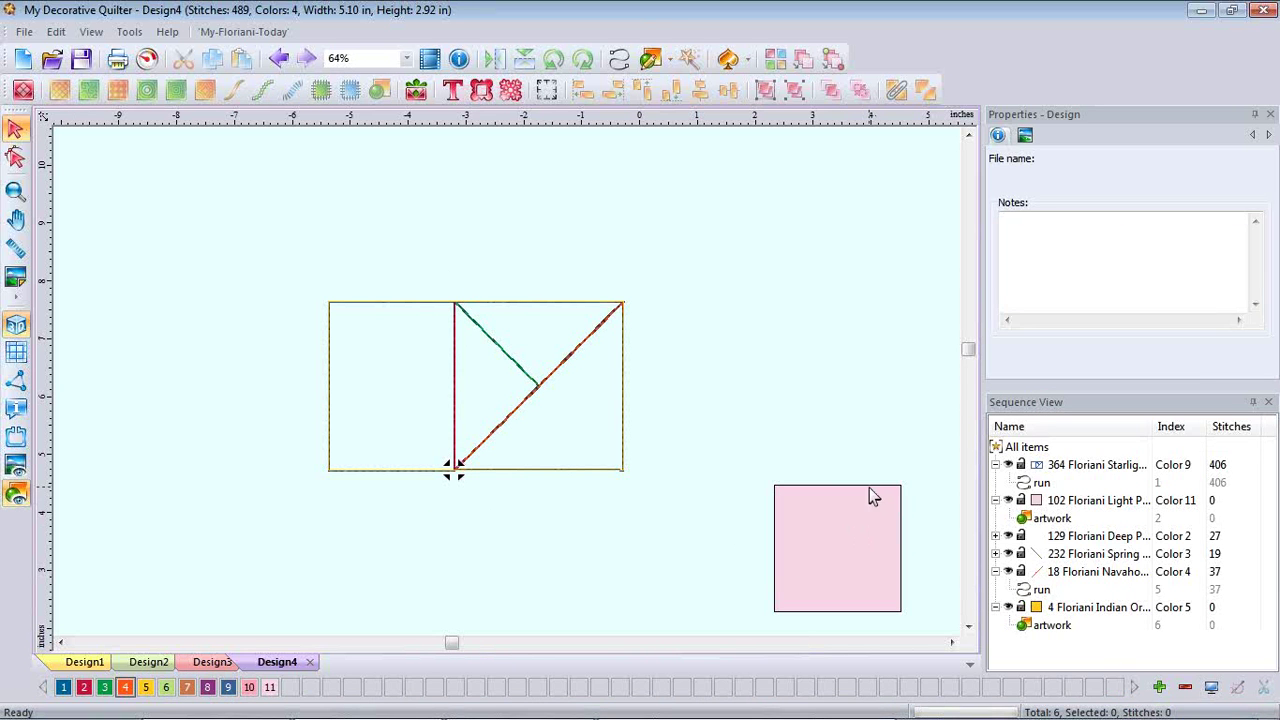
left_click_drag(870, 489, 785, 319)
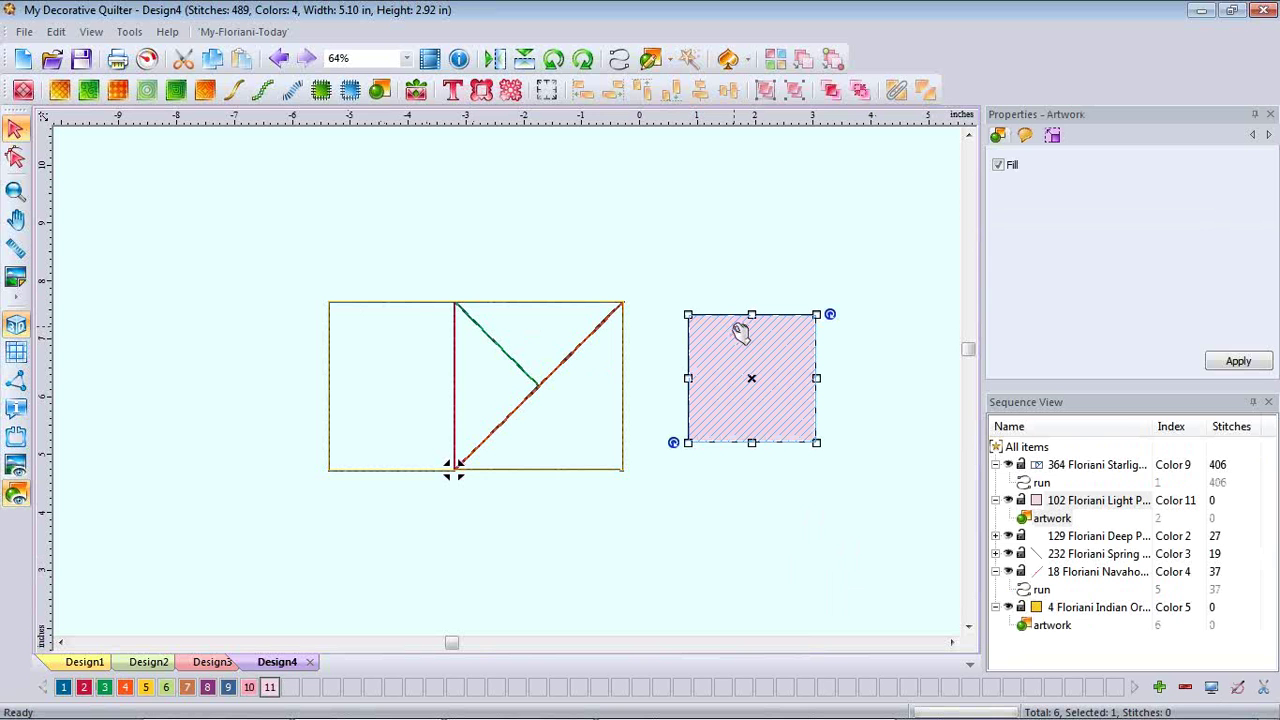
right_click(749, 371)
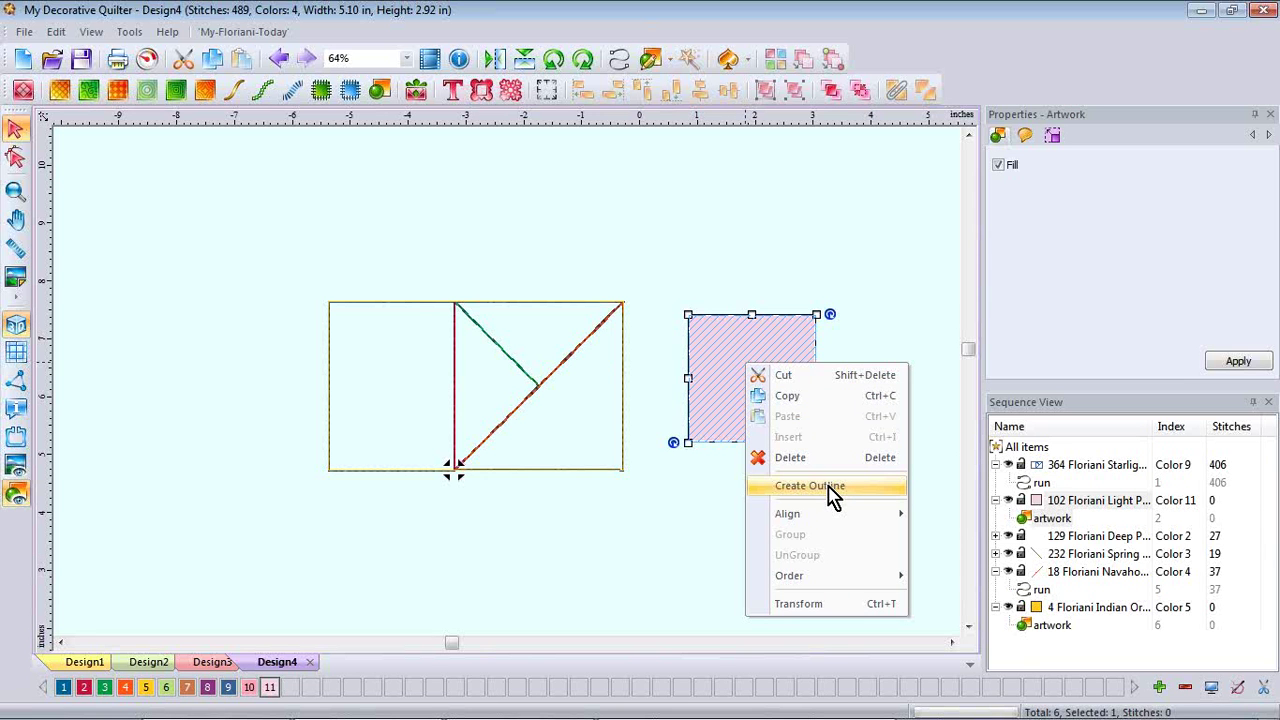
left_click(790, 457)
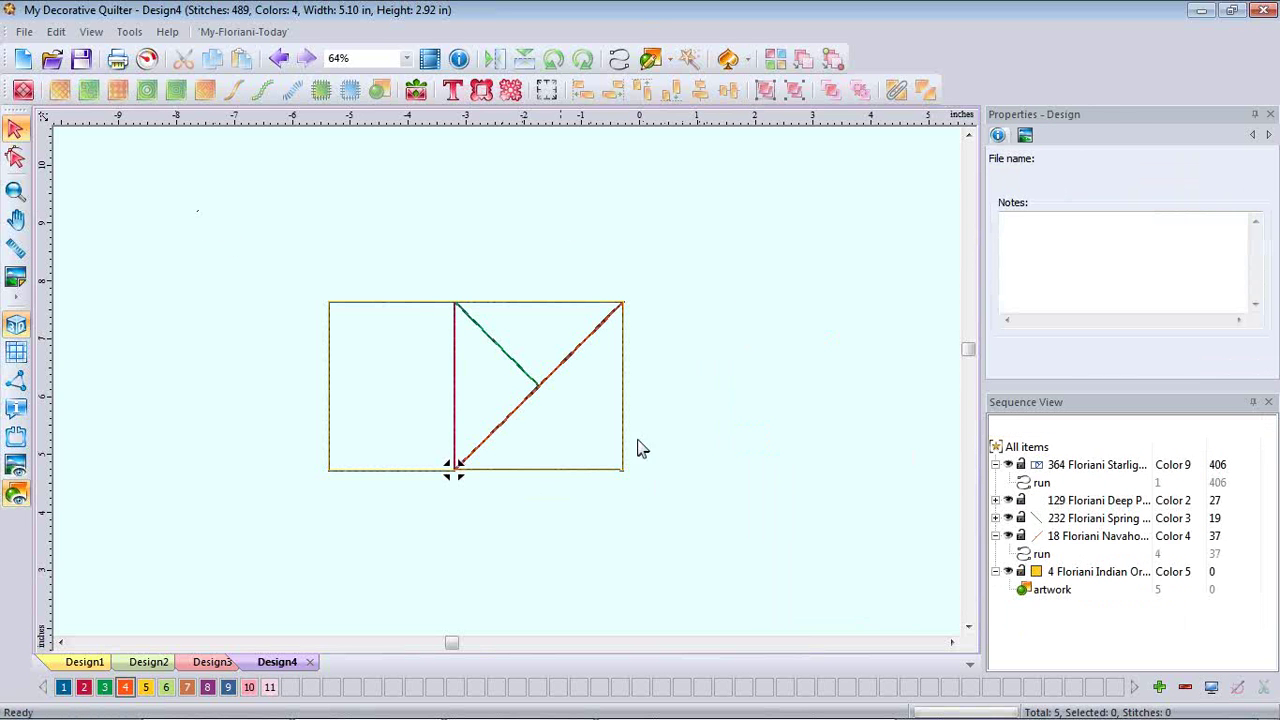
Group all the run lines and the outer rectangle of the block.
left_click_drag(196, 210, 694, 656)
left_click(860, 90)
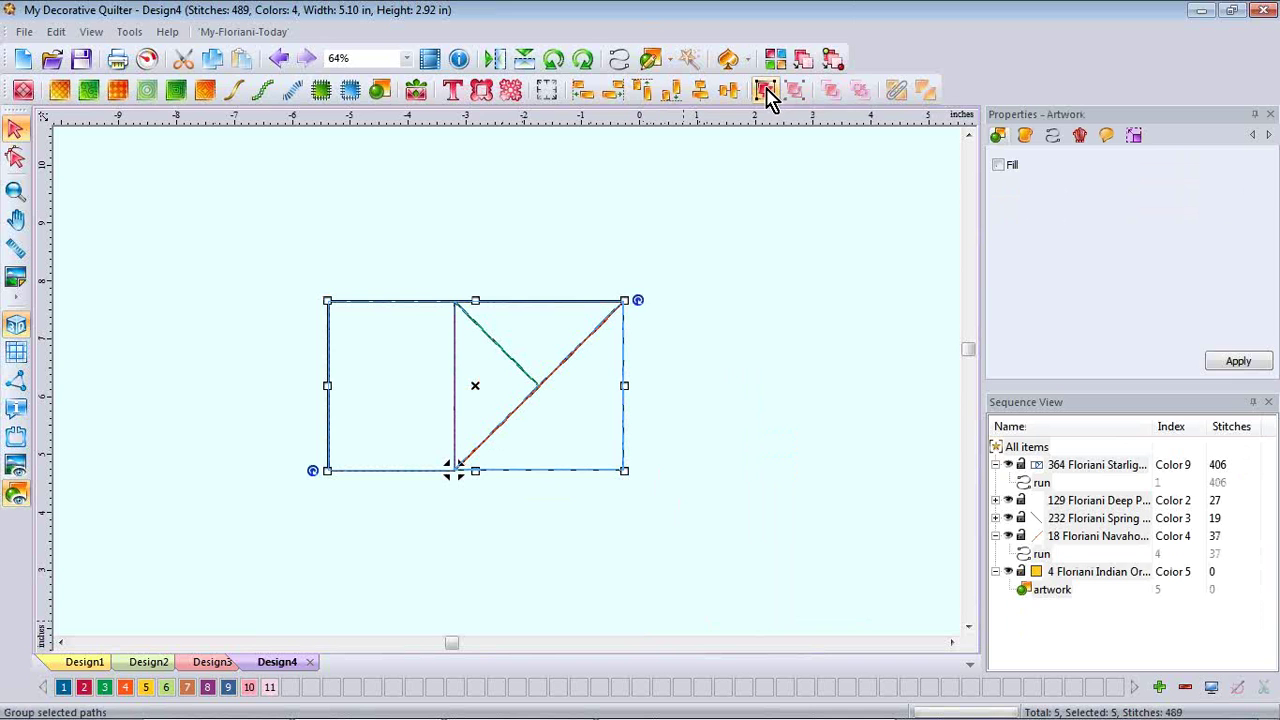
left_click(787, 370)
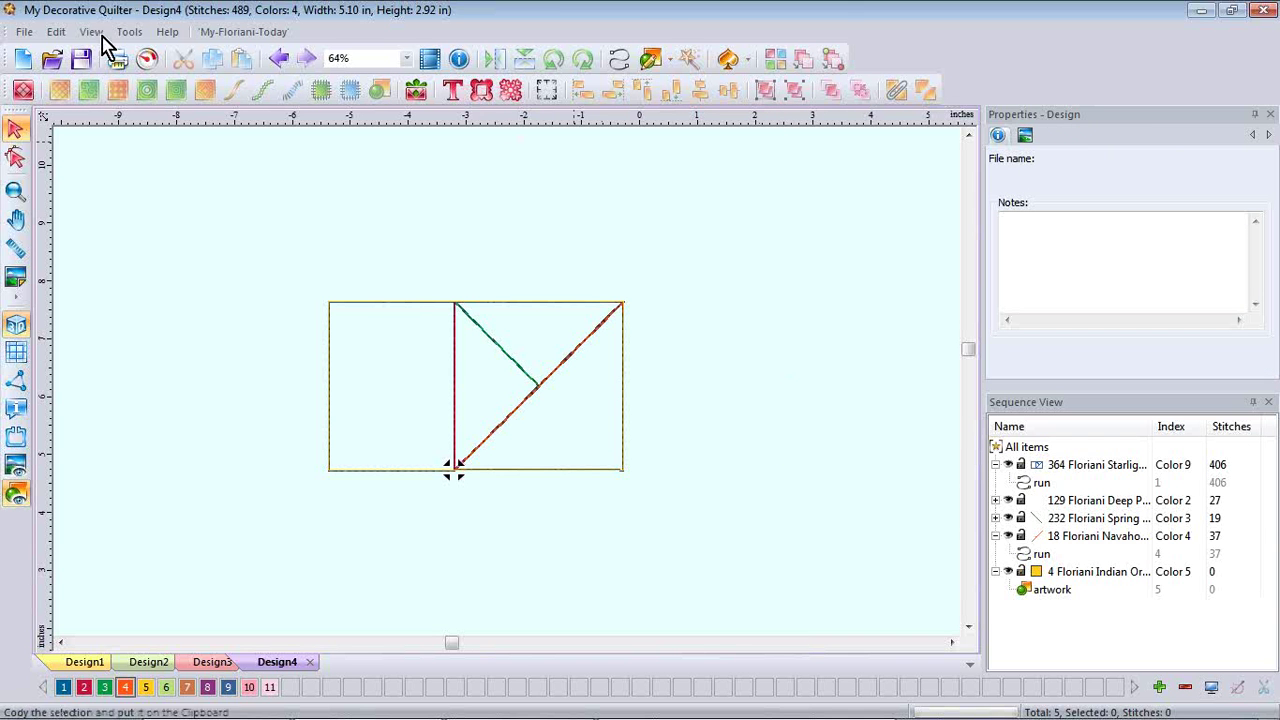
Duplicate the grouped block and place the copy about 3.63 in below the original.
left_click_drag(288, 262, 775, 595)
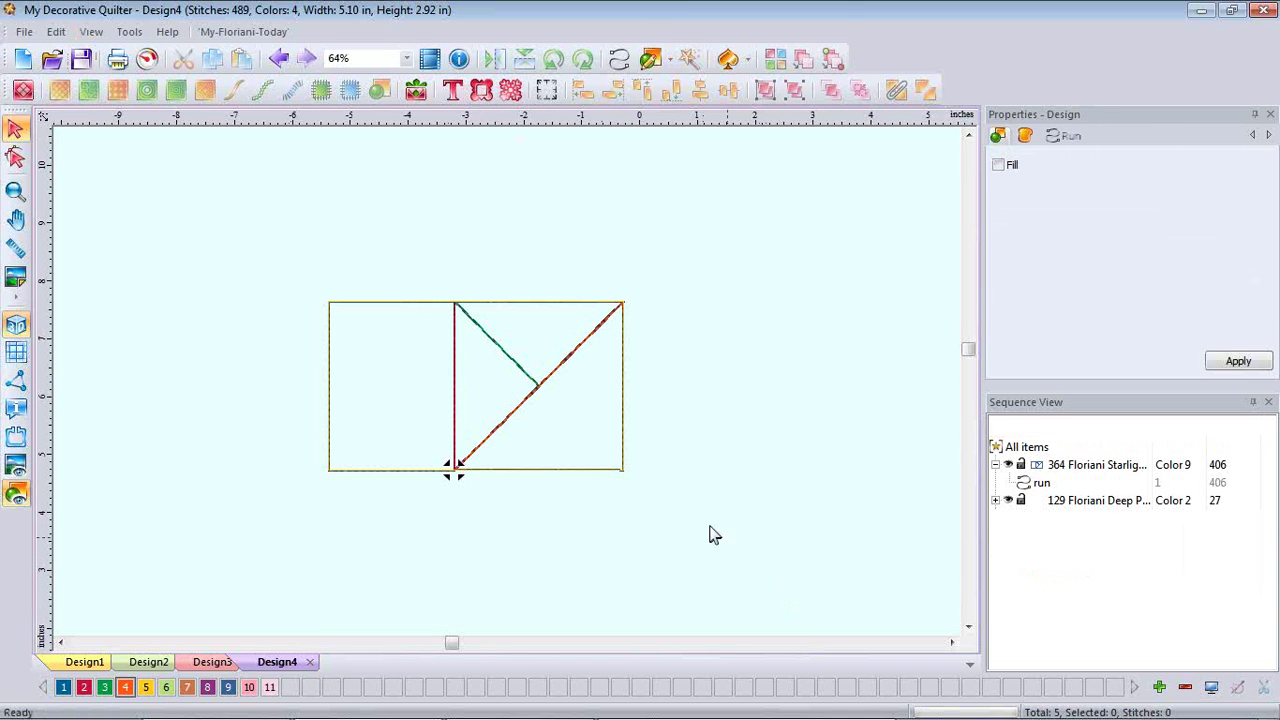
right_click(432, 370)
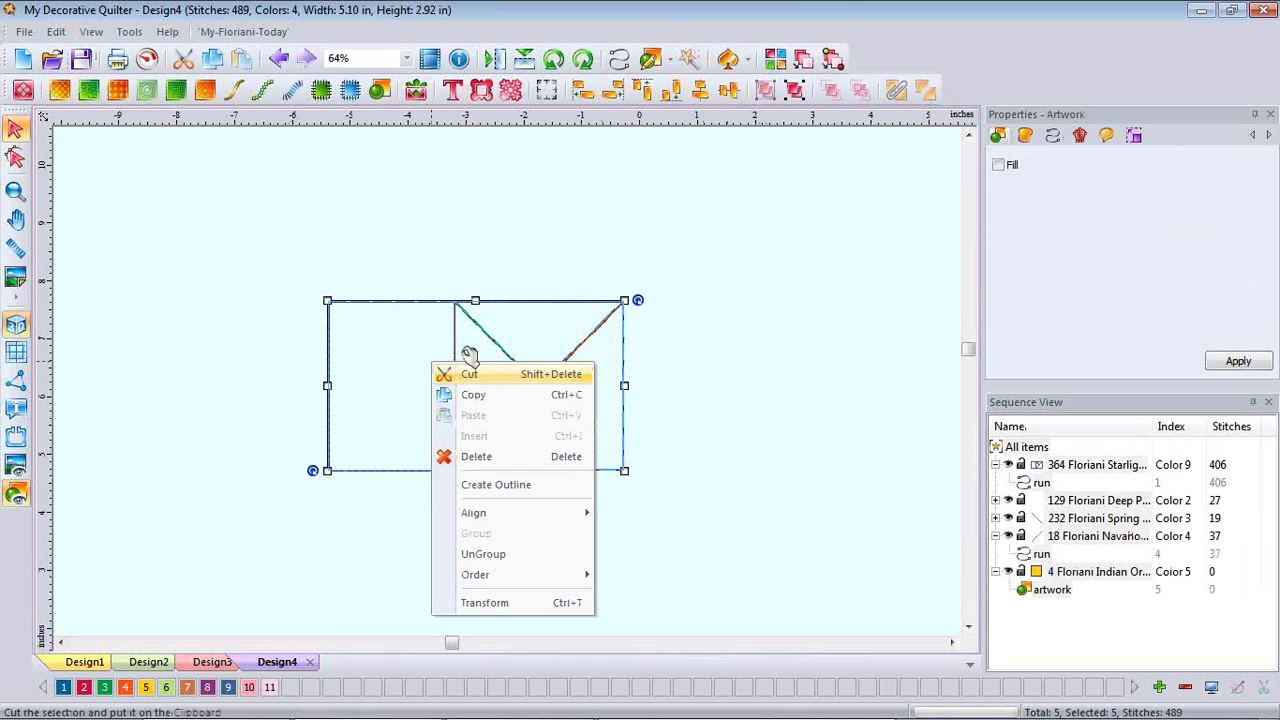
left_click(486, 395)
right_click(756, 397)
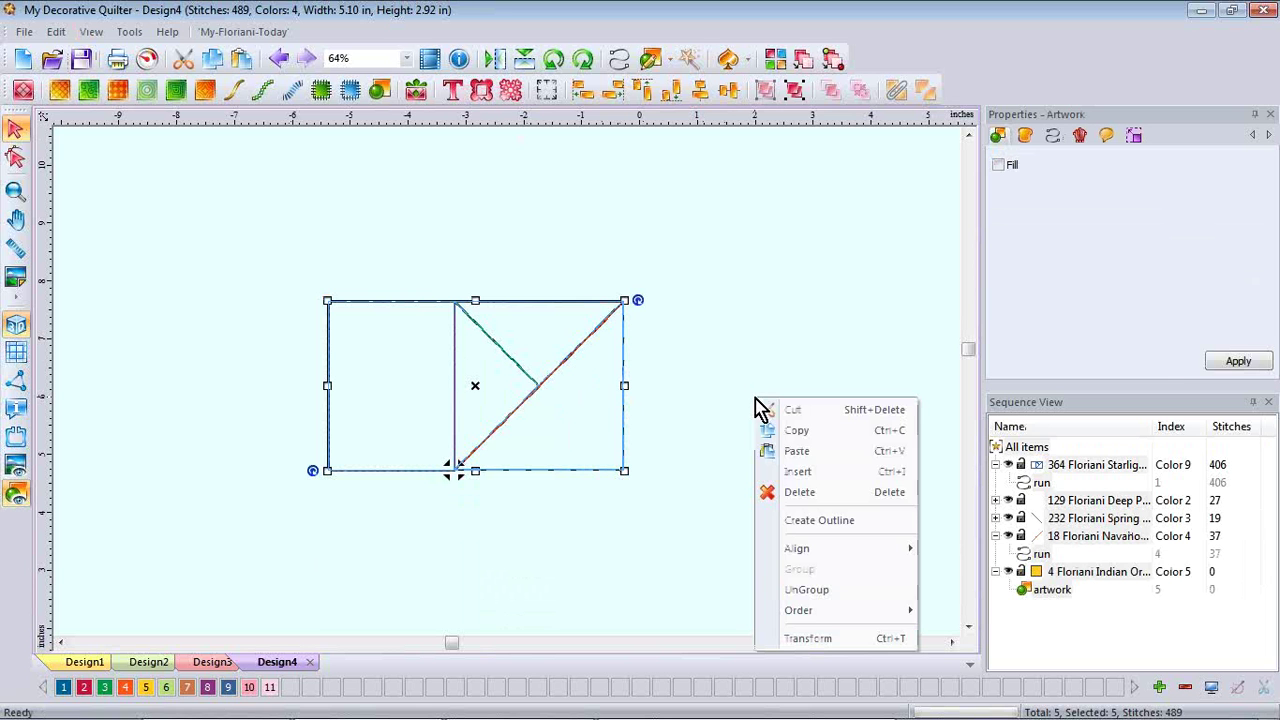
left_click(800, 453)
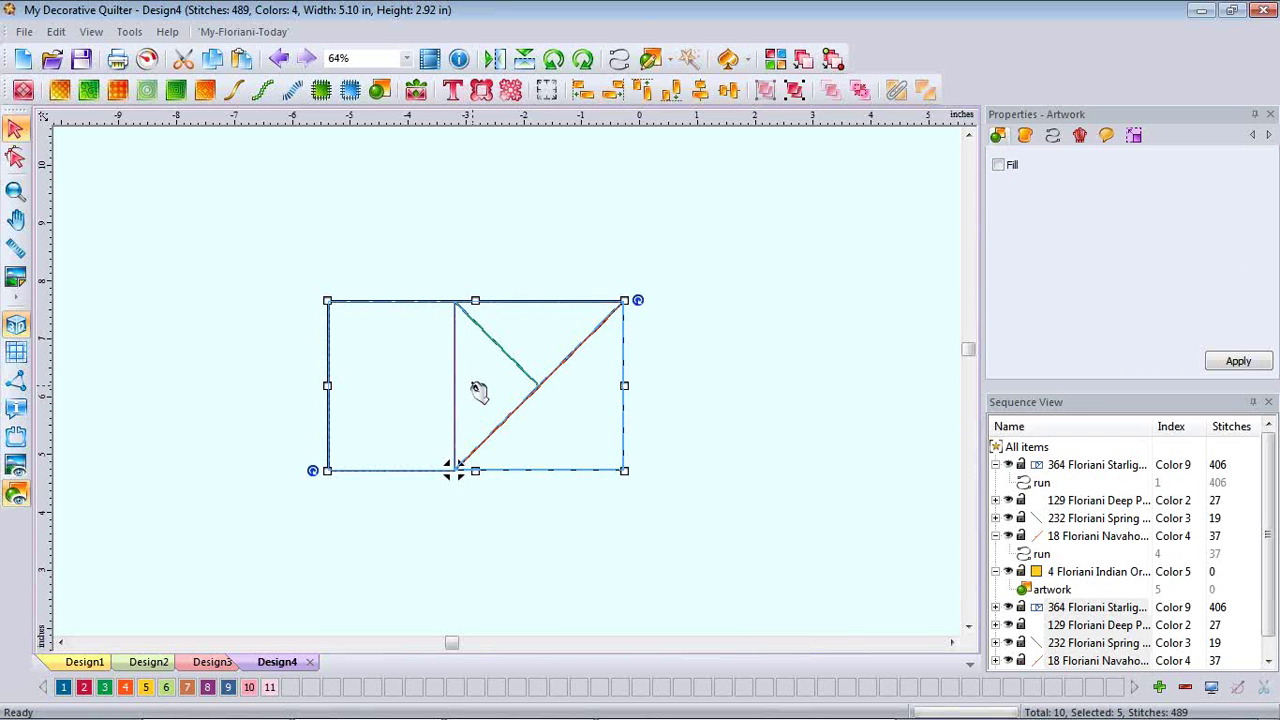
left_click_drag(479, 391, 481, 602)
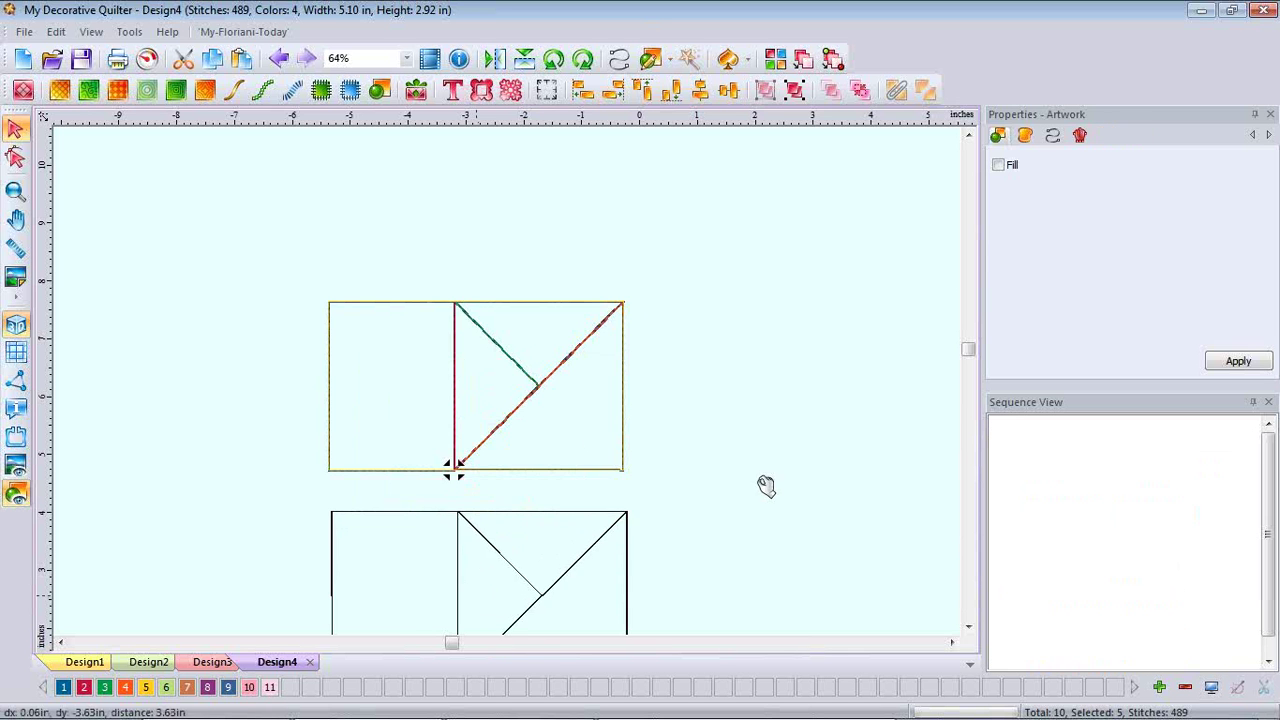
scroll(766, 489, "down", 1)
left_click(733, 418)
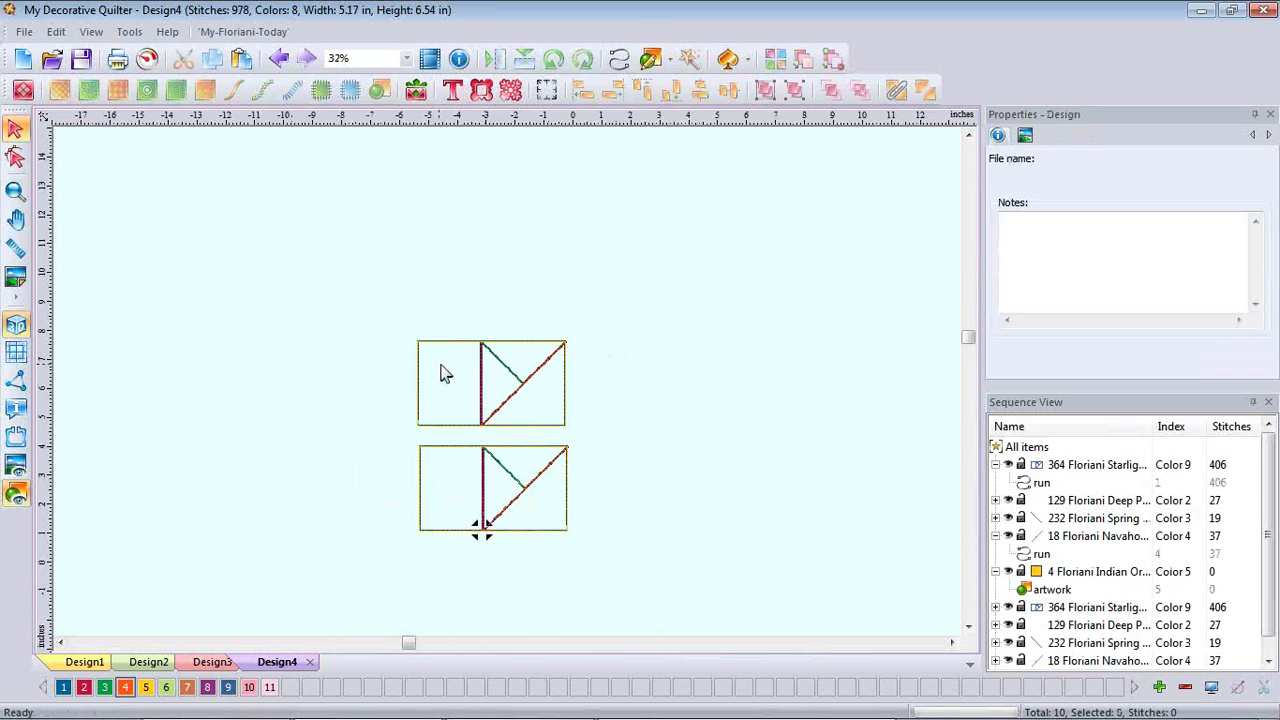
Check the width and height of the upper grouped block in its transform properties.
left_click(491, 345)
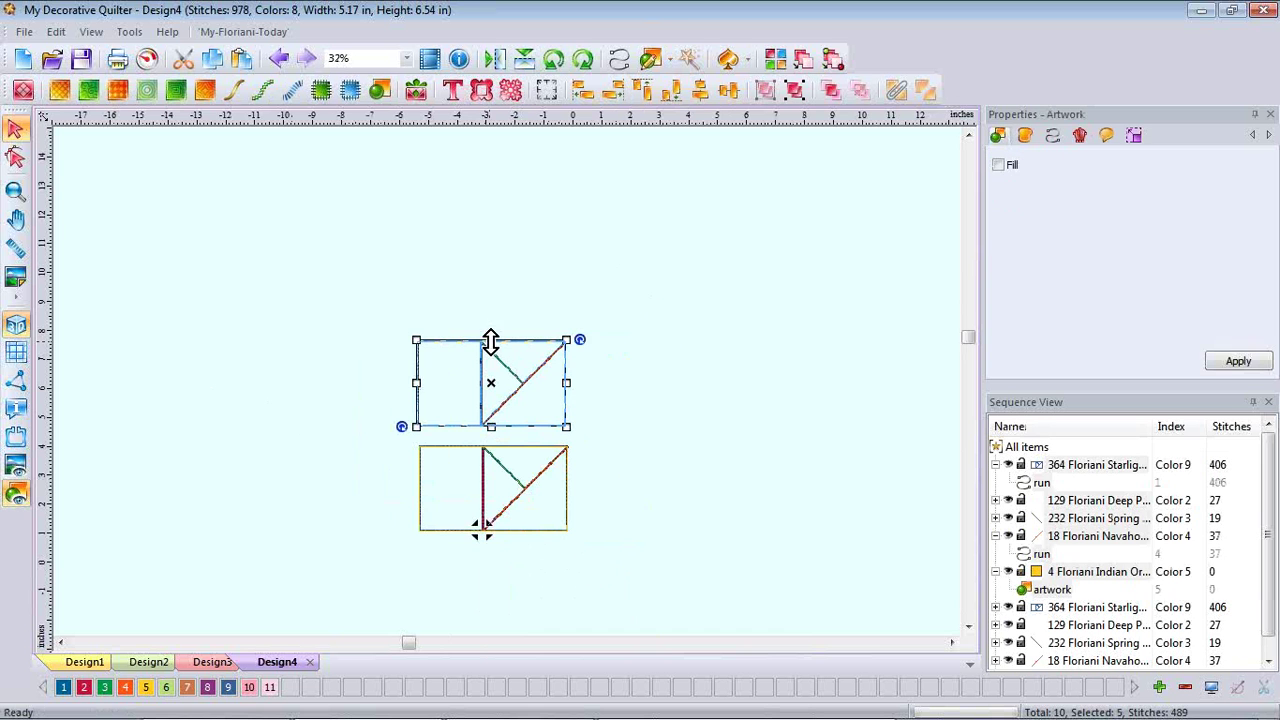
left_click(1133, 135)
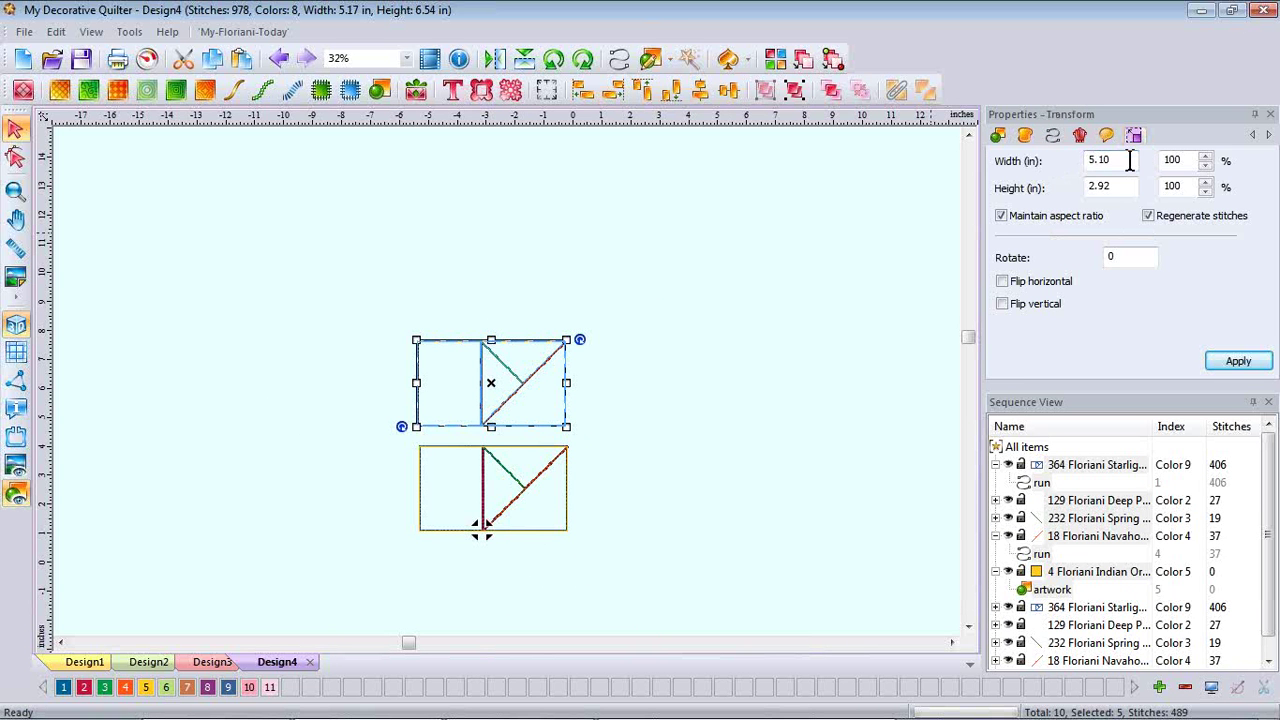
left_click(1088, 186)
Set the hoop to BabyLock-Brother (PES) 300x200, rotated 90 degrees.
left_click(16, 436)
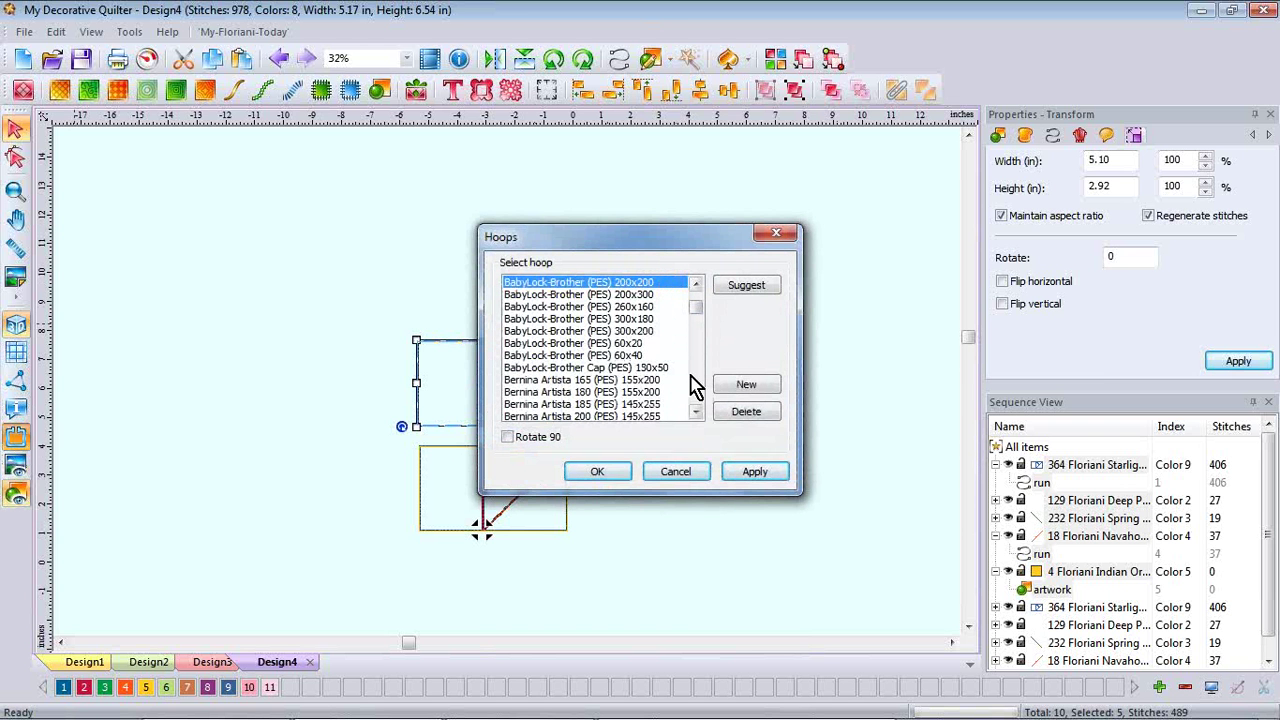
left_click(627, 331)
left_click(755, 471)
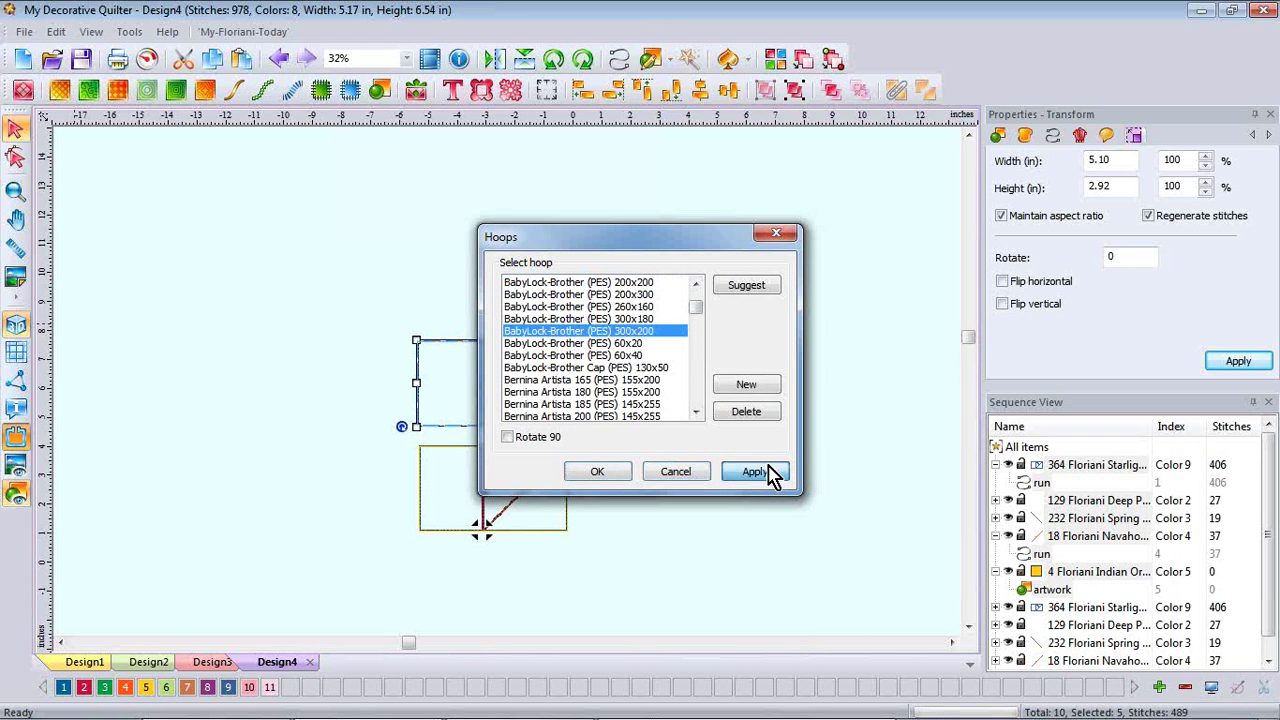
left_click(508, 437)
left_click(755, 471)
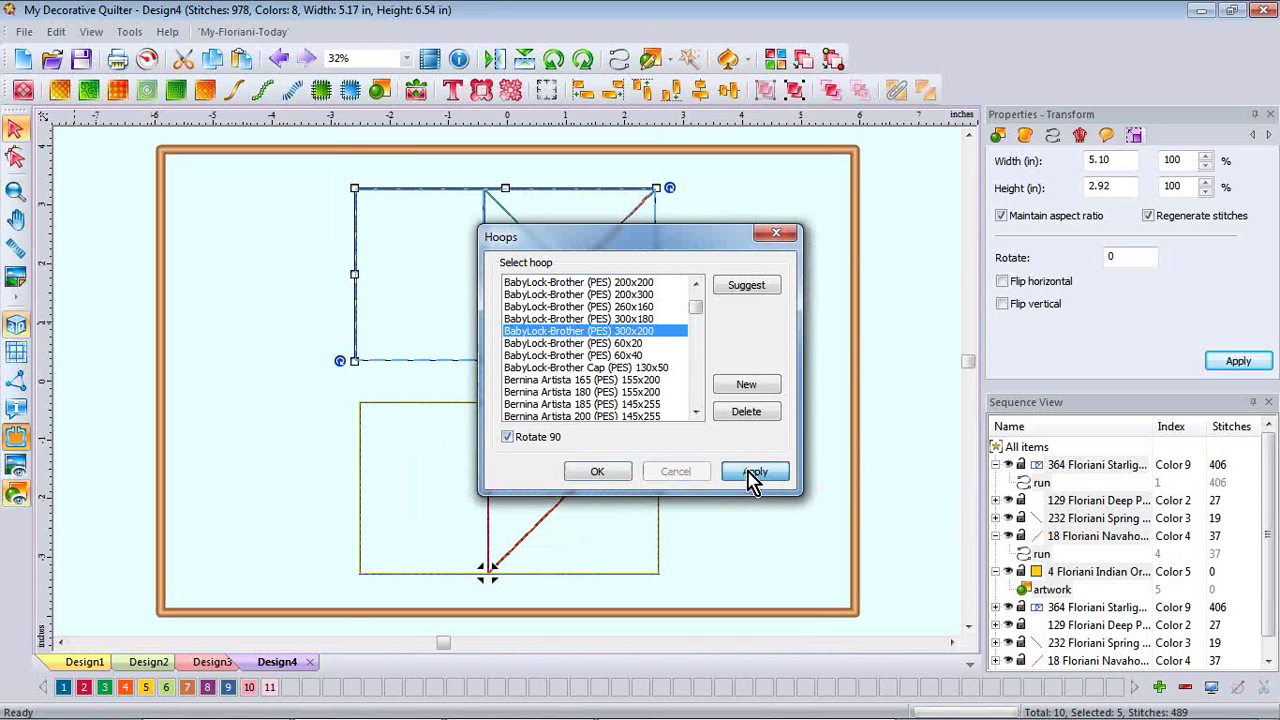
left_click(600, 472)
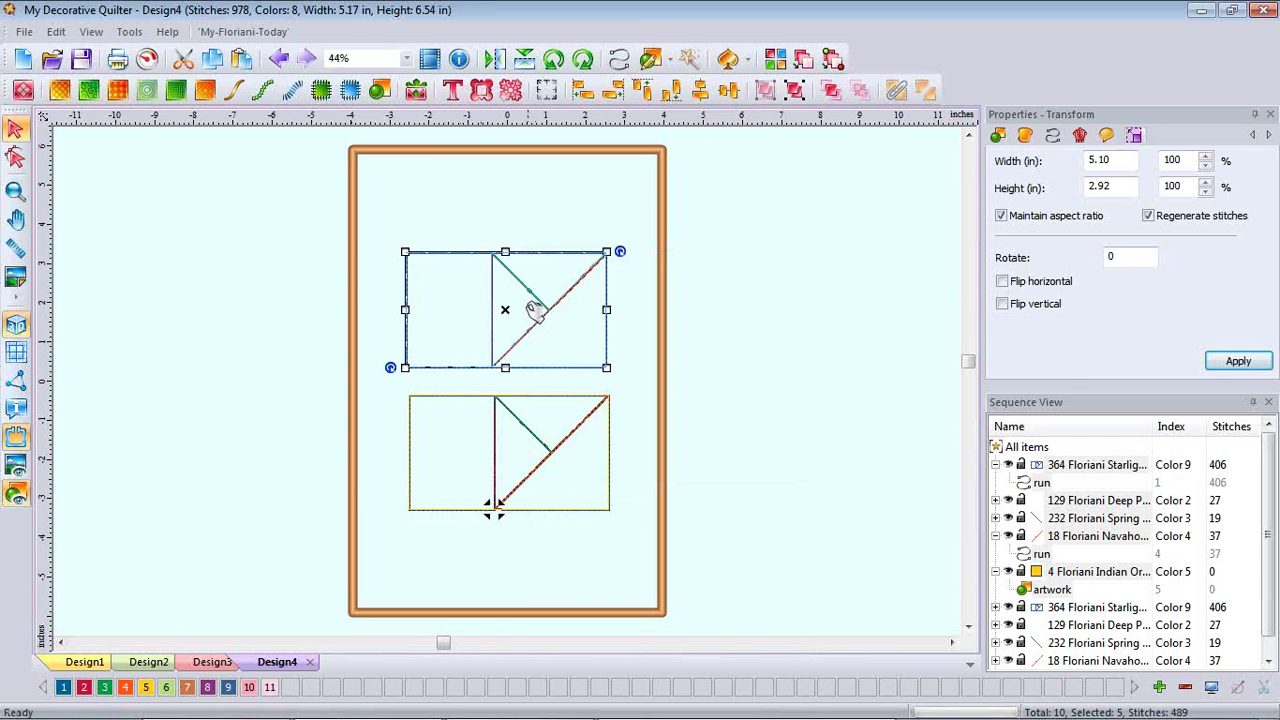
Move the upper block into the hoop's upper-left corner and line up the second block directly below it.
left_click_drag(510, 315, 474, 223)
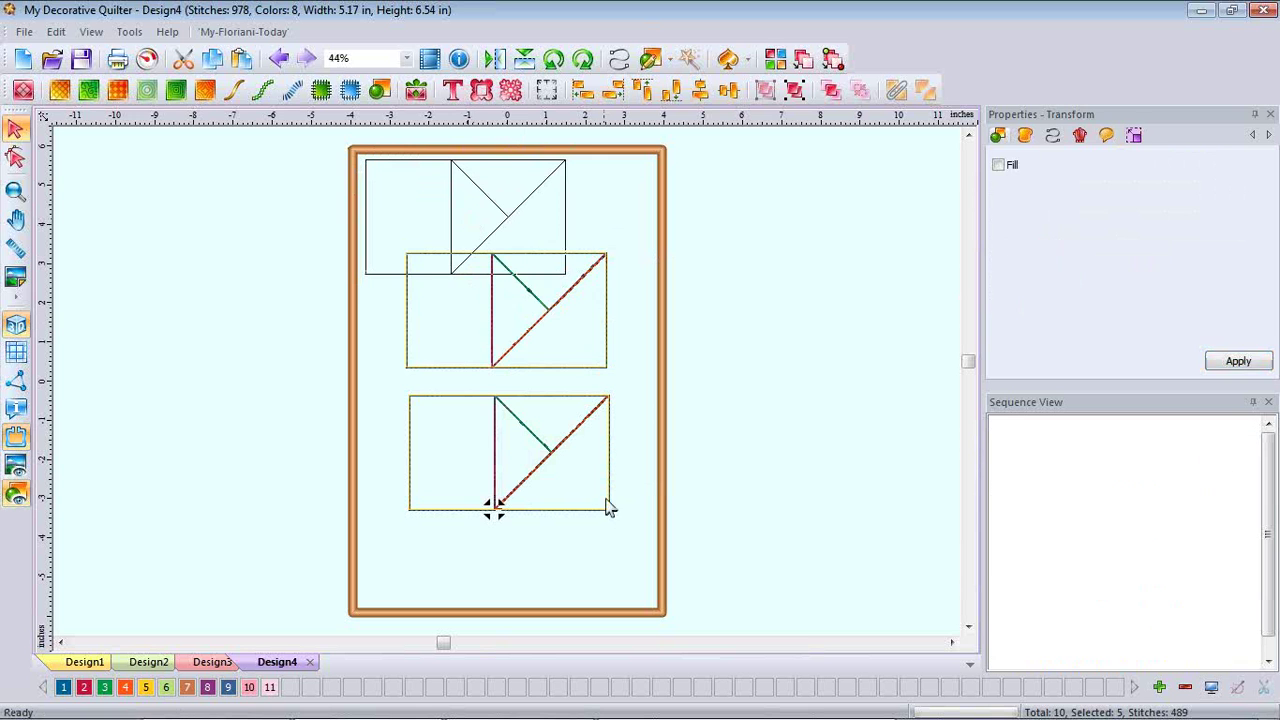
key("Escape")
left_click(564, 465)
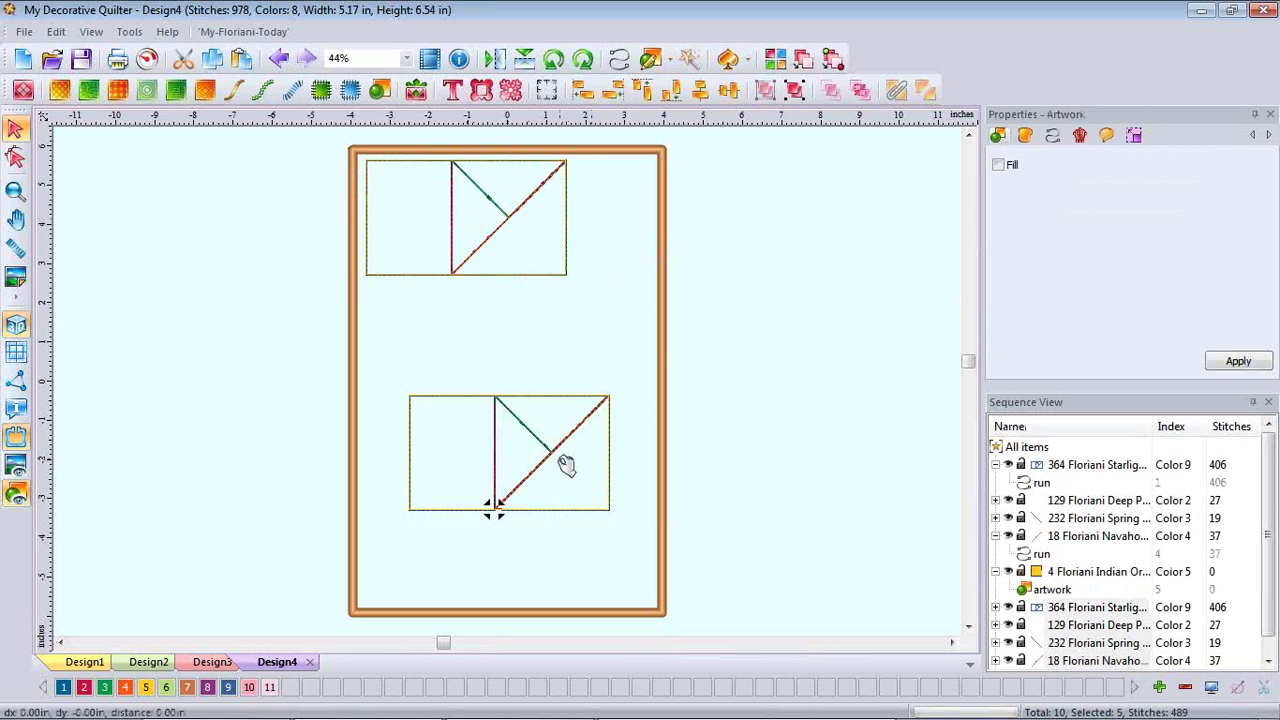
left_click_drag(497, 409, 470, 366)
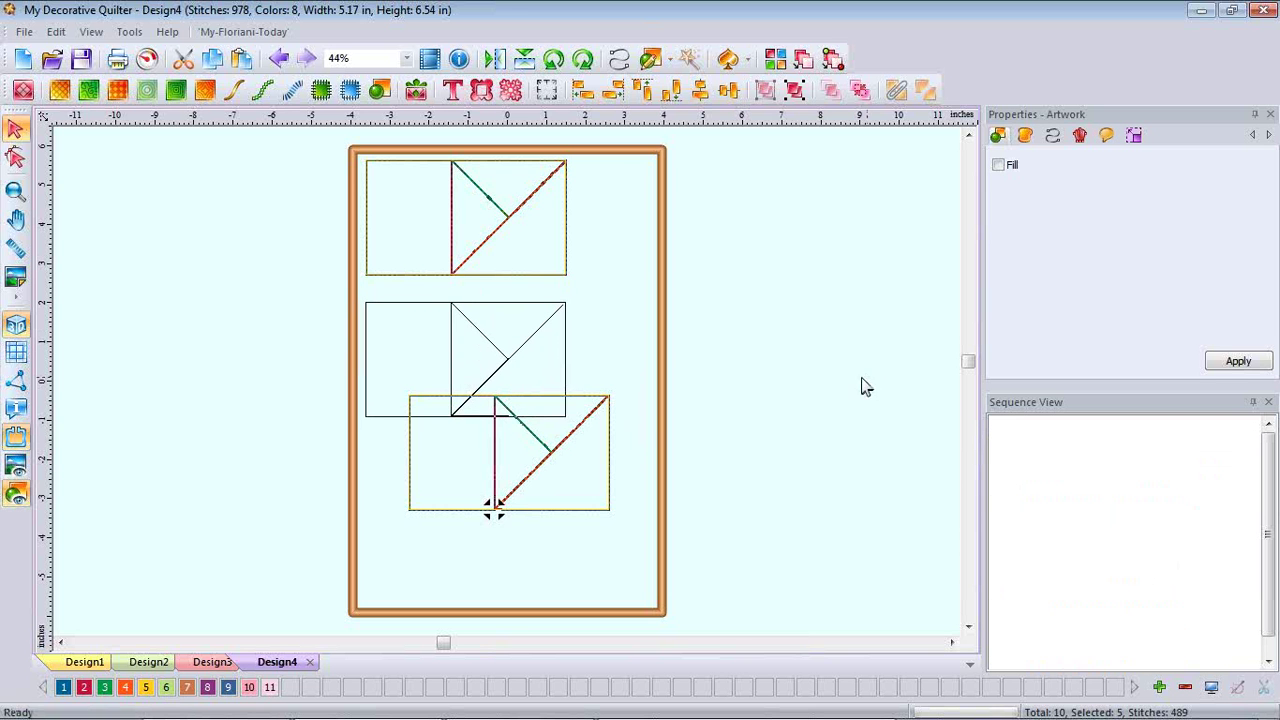
Copy and paste the second block, placing the copy about 3.44 in below it inside the hoop.
right_click(455, 358)
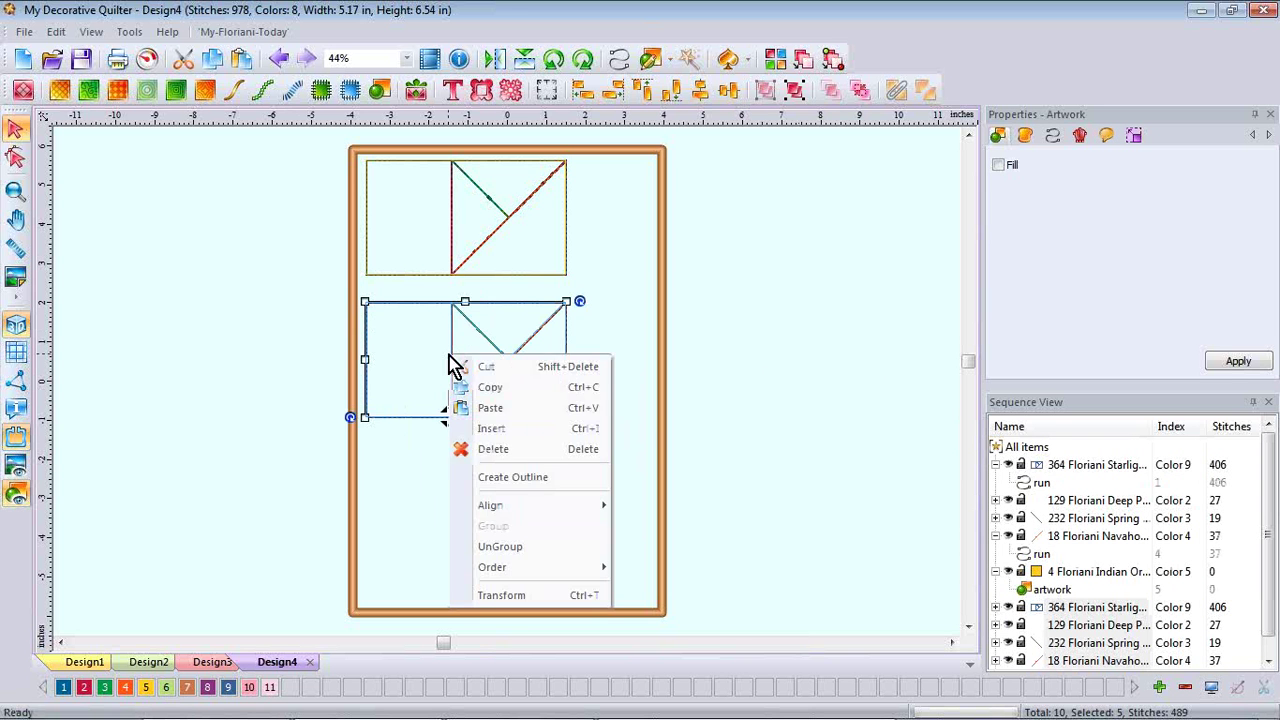
left_click(509, 388)
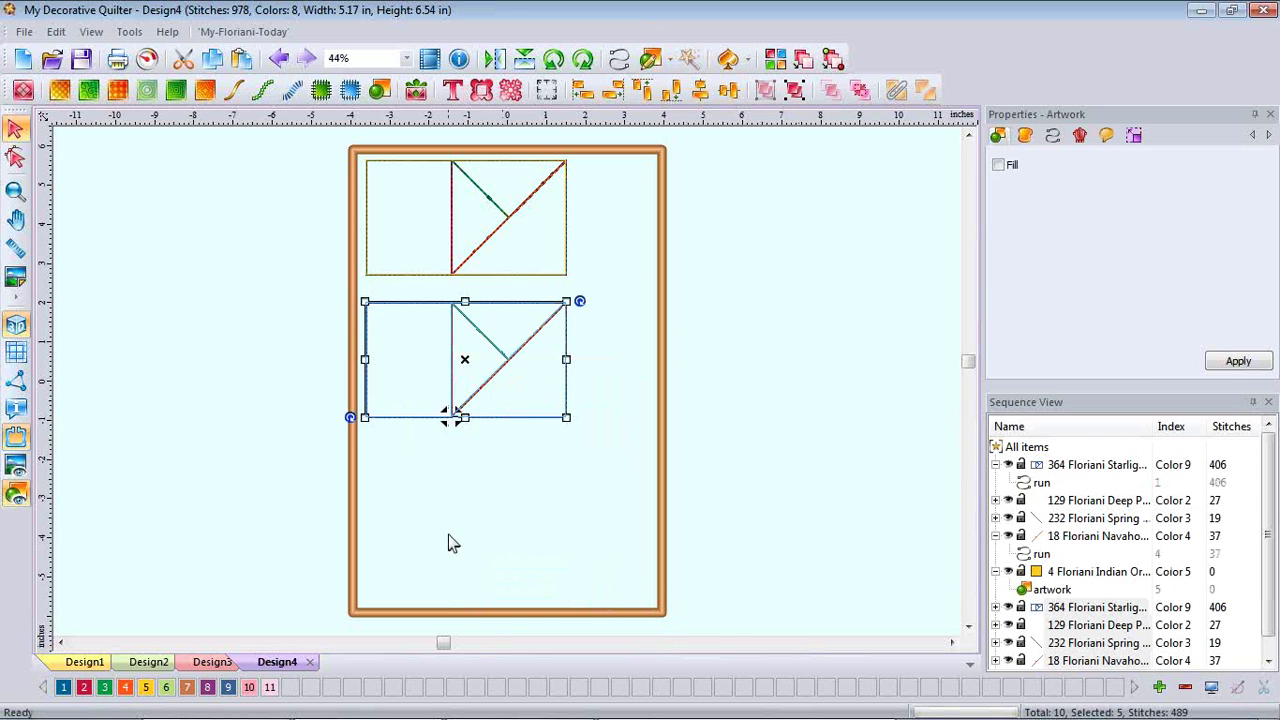
right_click(429, 480)
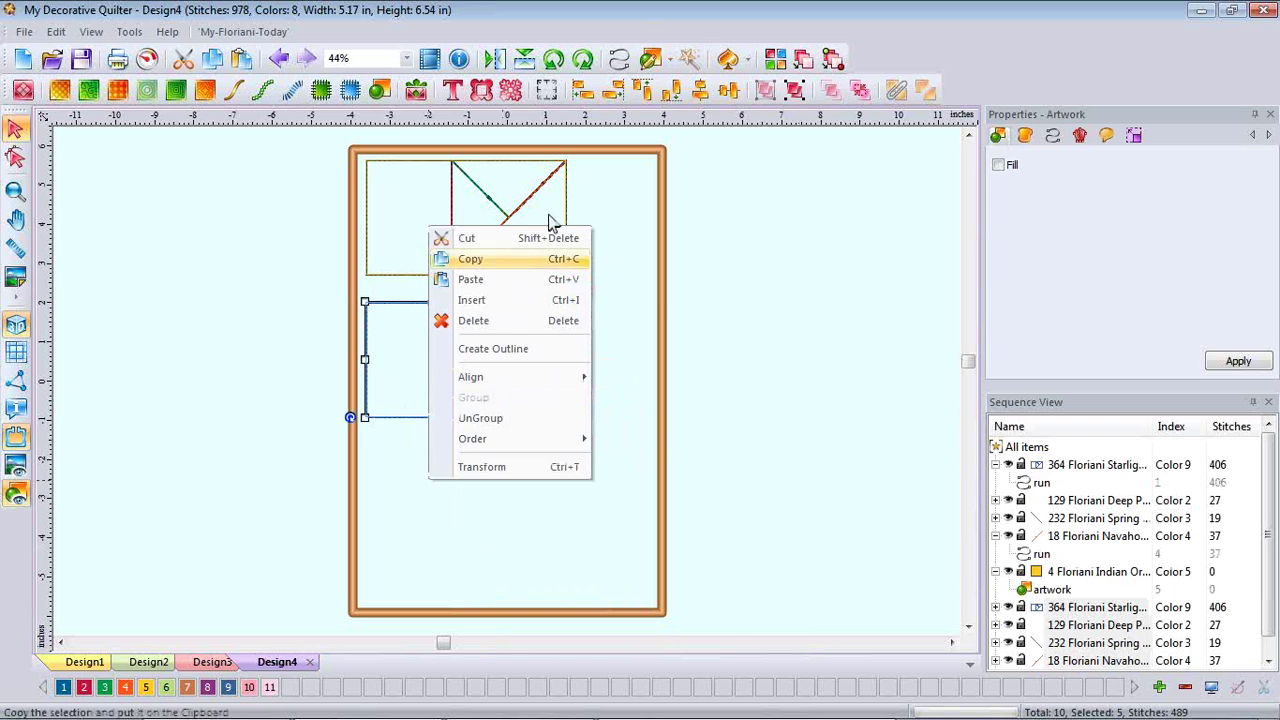
left_click(517, 280)
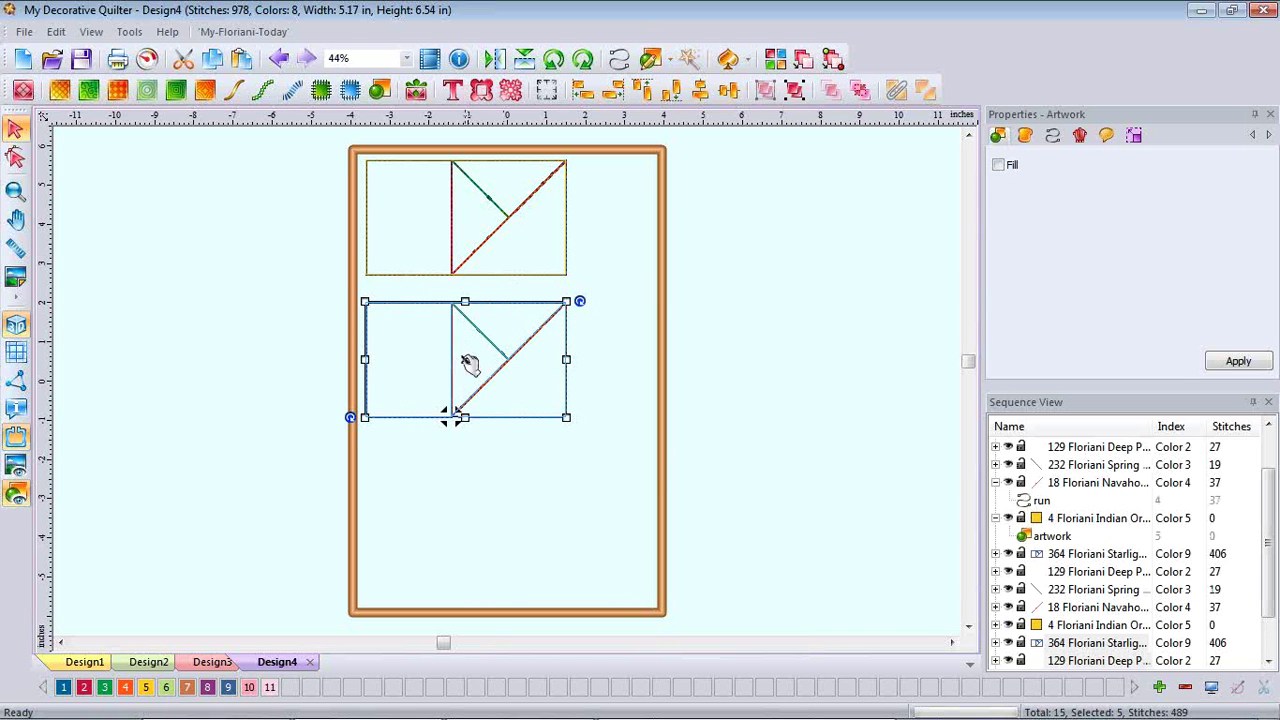
left_click_drag(470, 363, 471, 494)
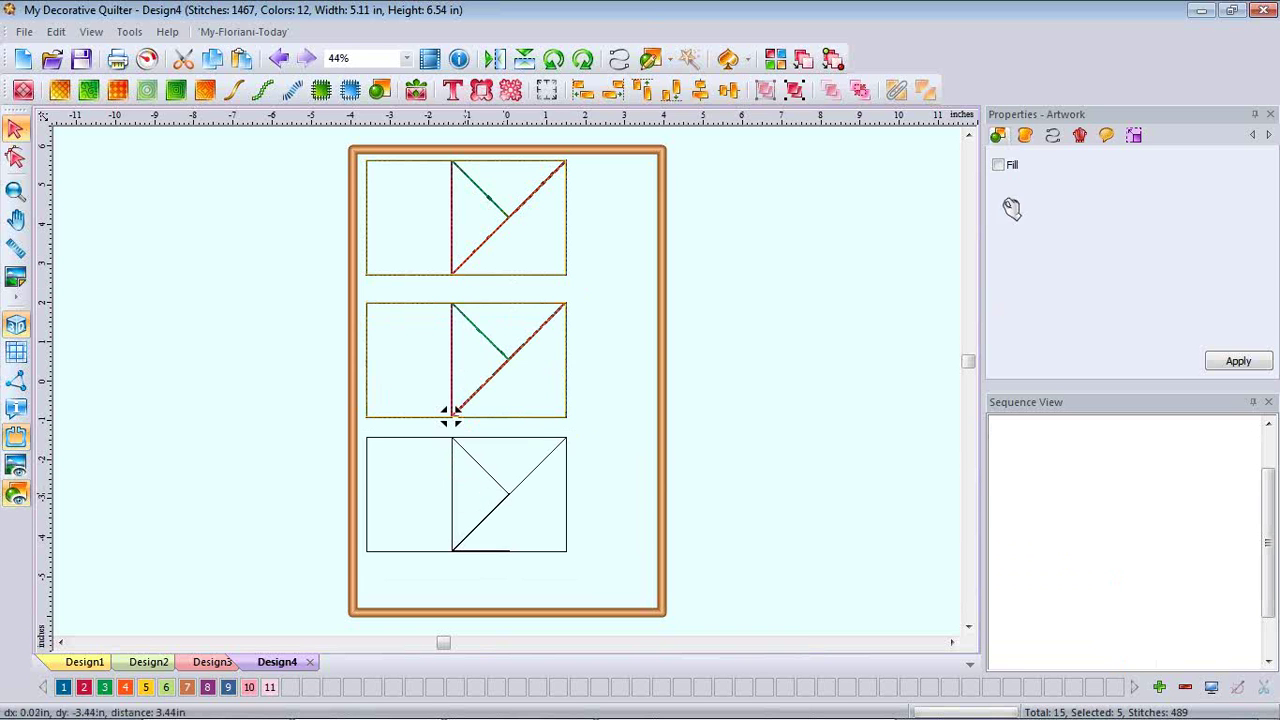
left_click(787, 275)
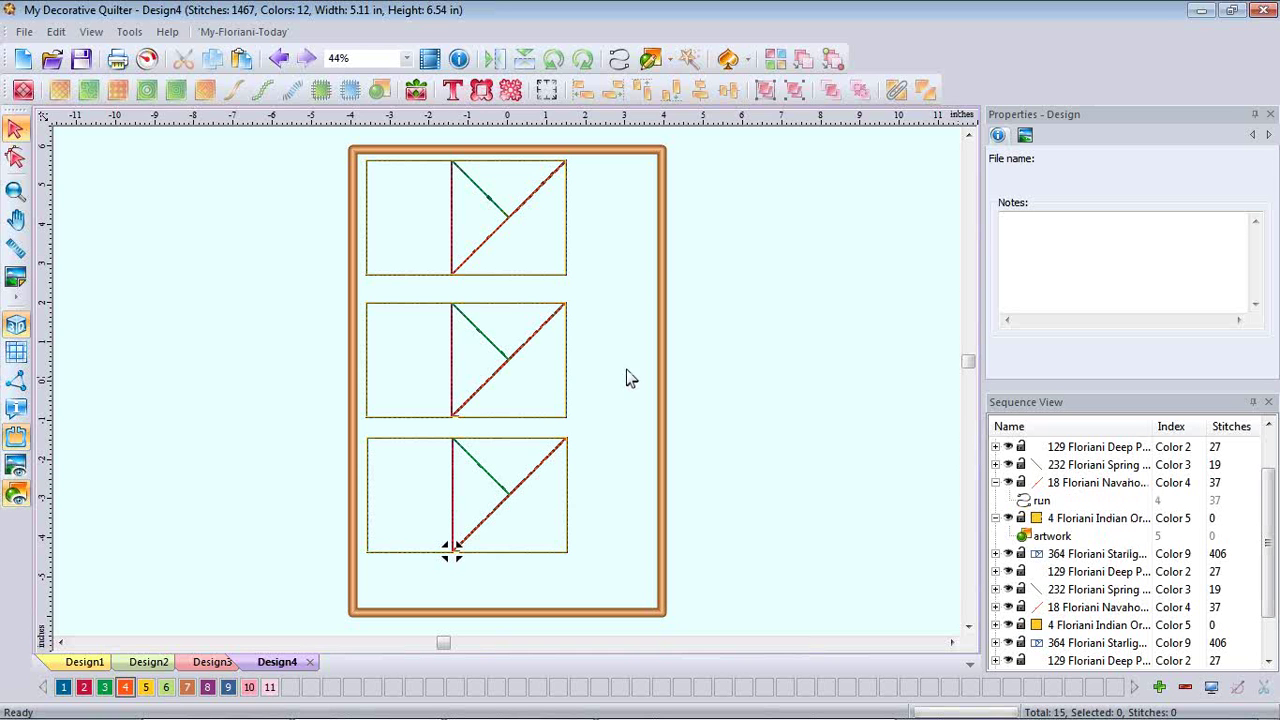
Ungroup all three blocks and color sort their paths.
left_click(15, 248)
key("ctrl+a")
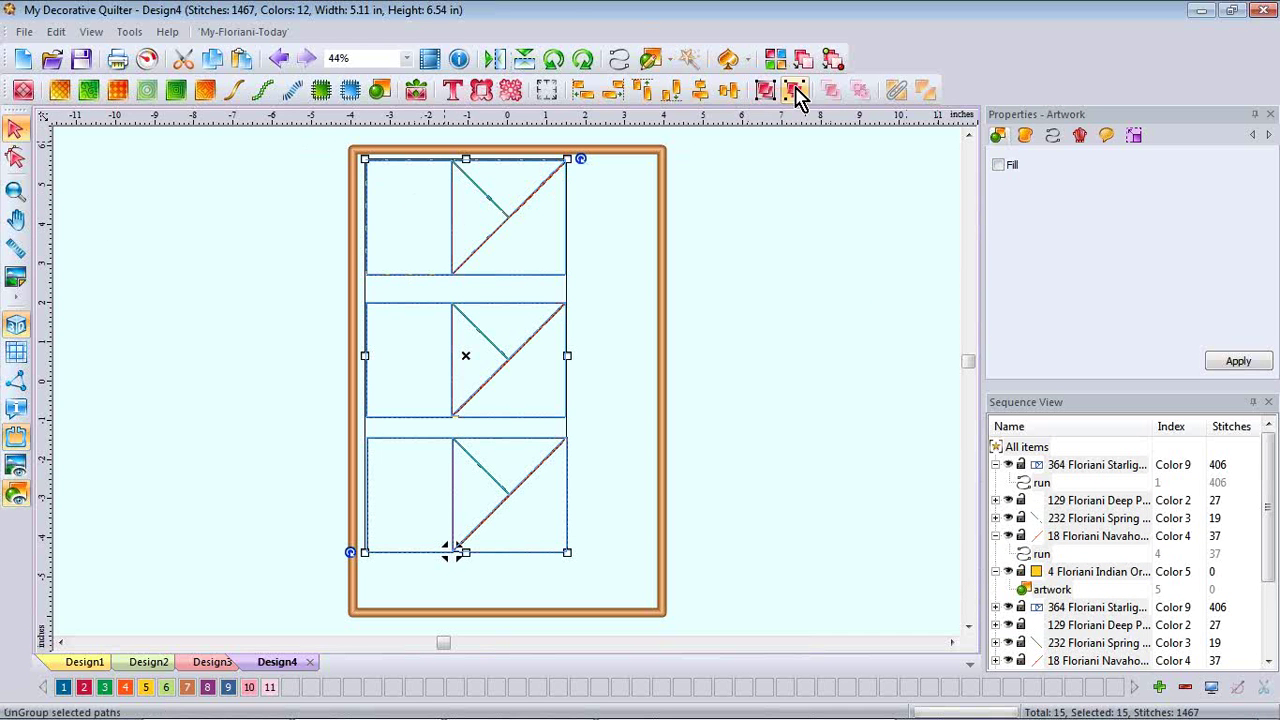
right_click(398, 244)
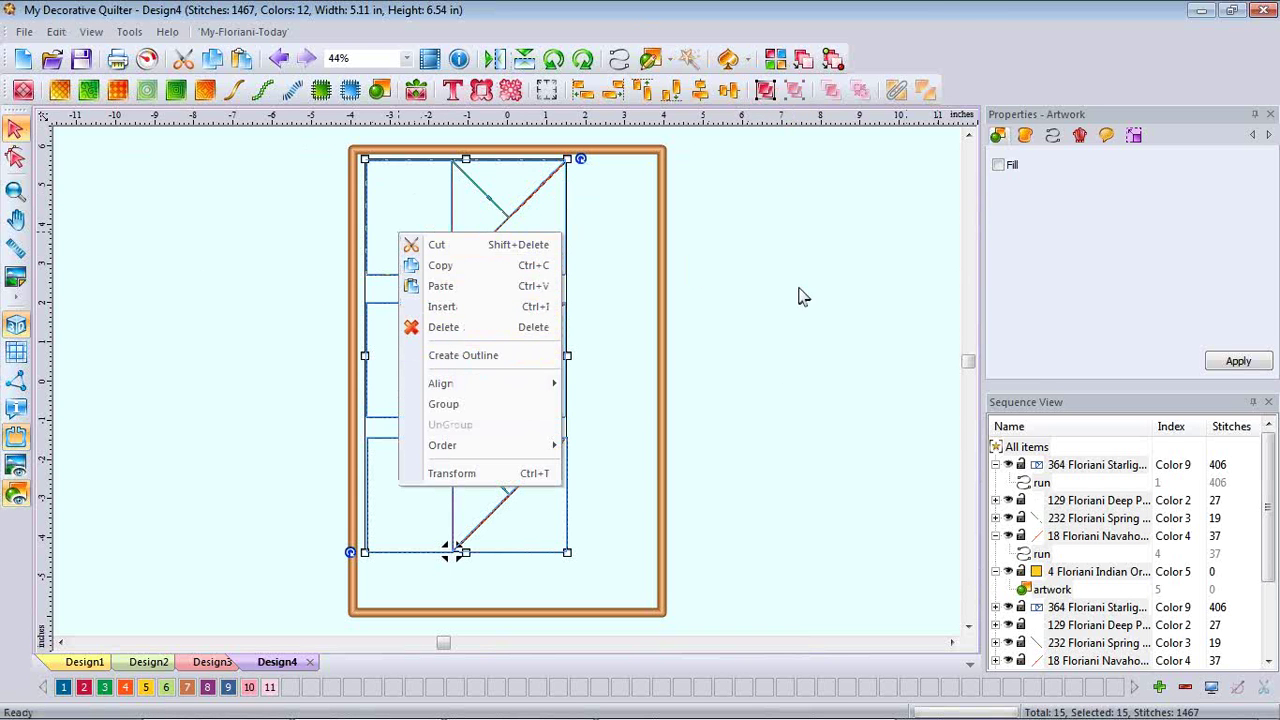
left_click(774, 62)
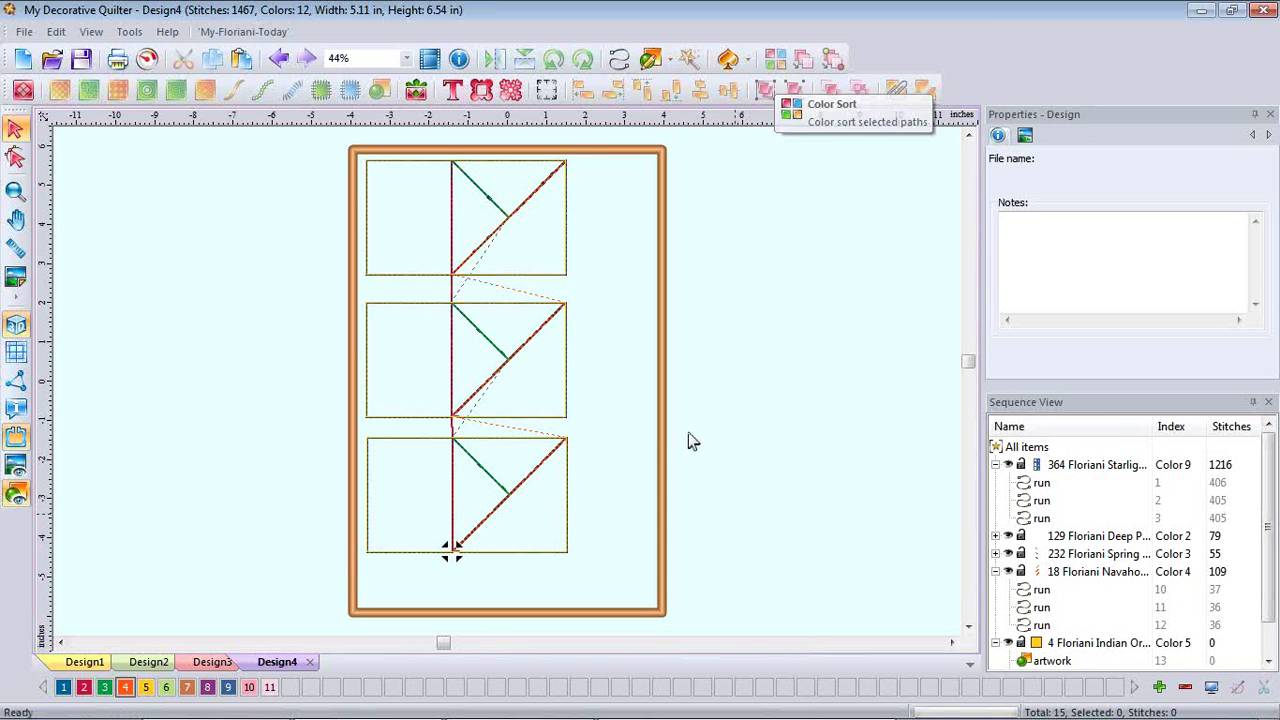
Convert the three color 5 artwork rectangles to run stitches, with the color entries collapsed in the sequence list.
left_click(995, 465)
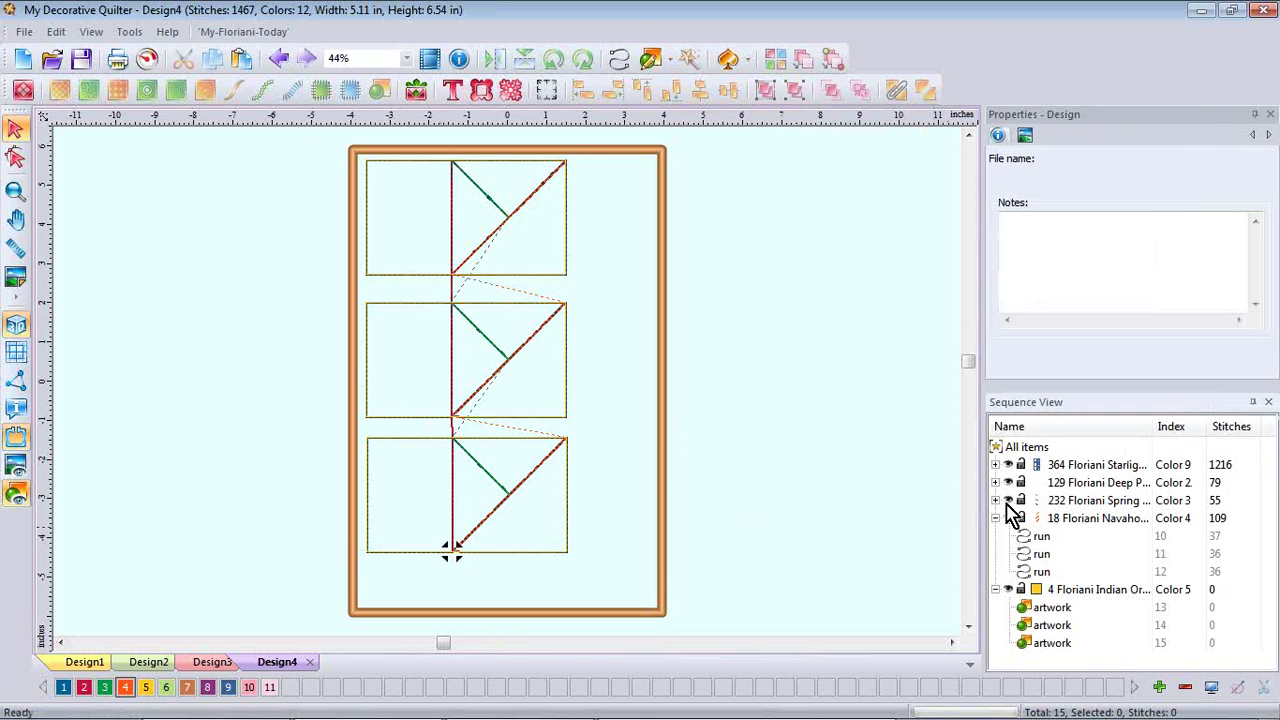
left_click(995, 518)
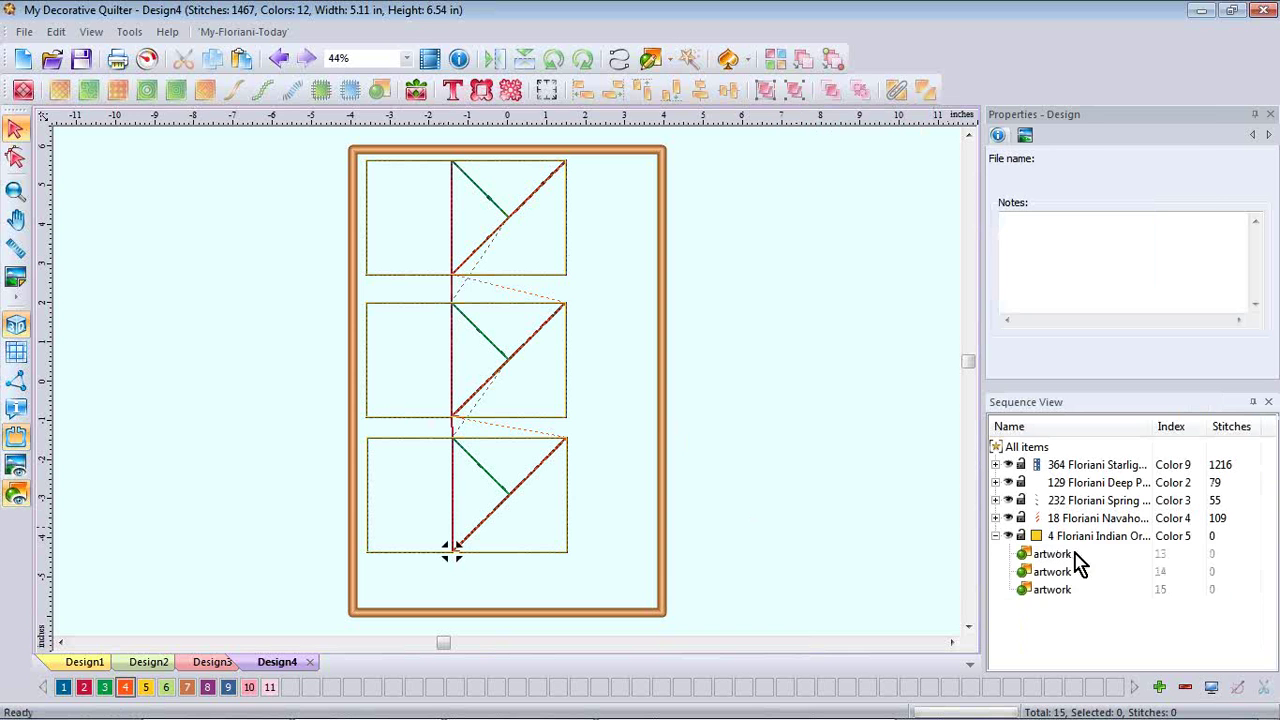
left_click(1117, 538)
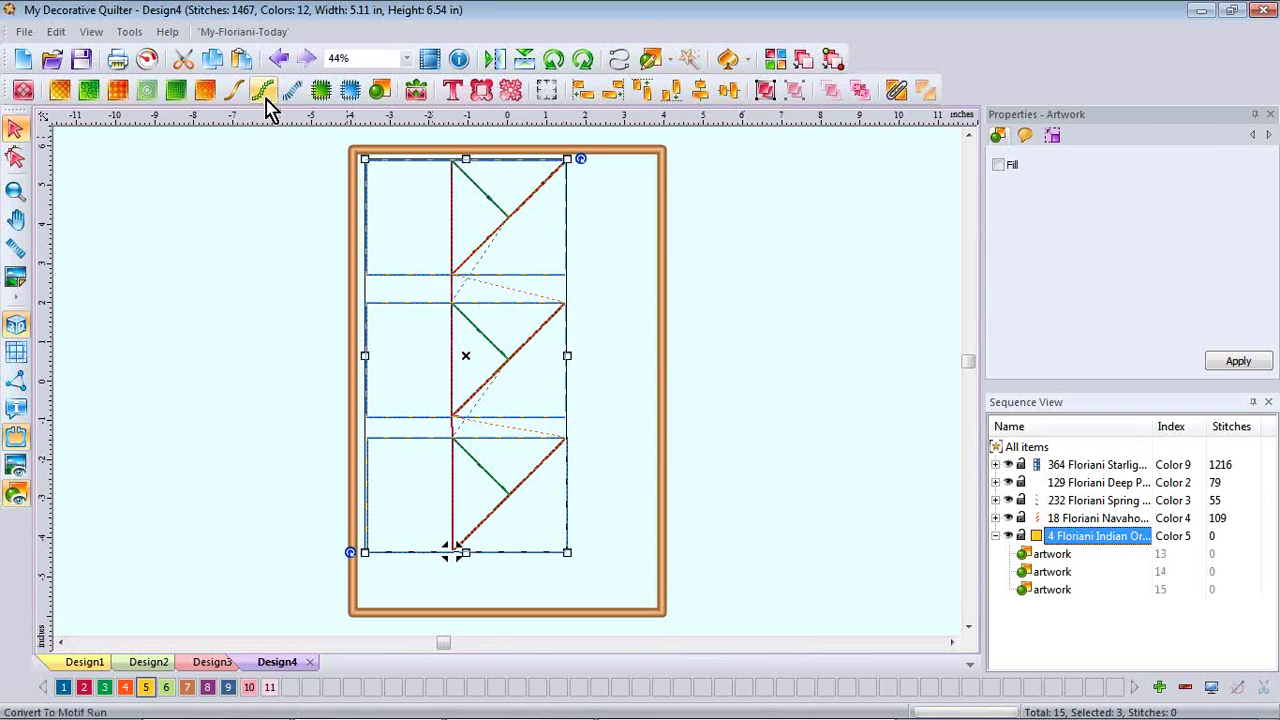
left_click(231, 90)
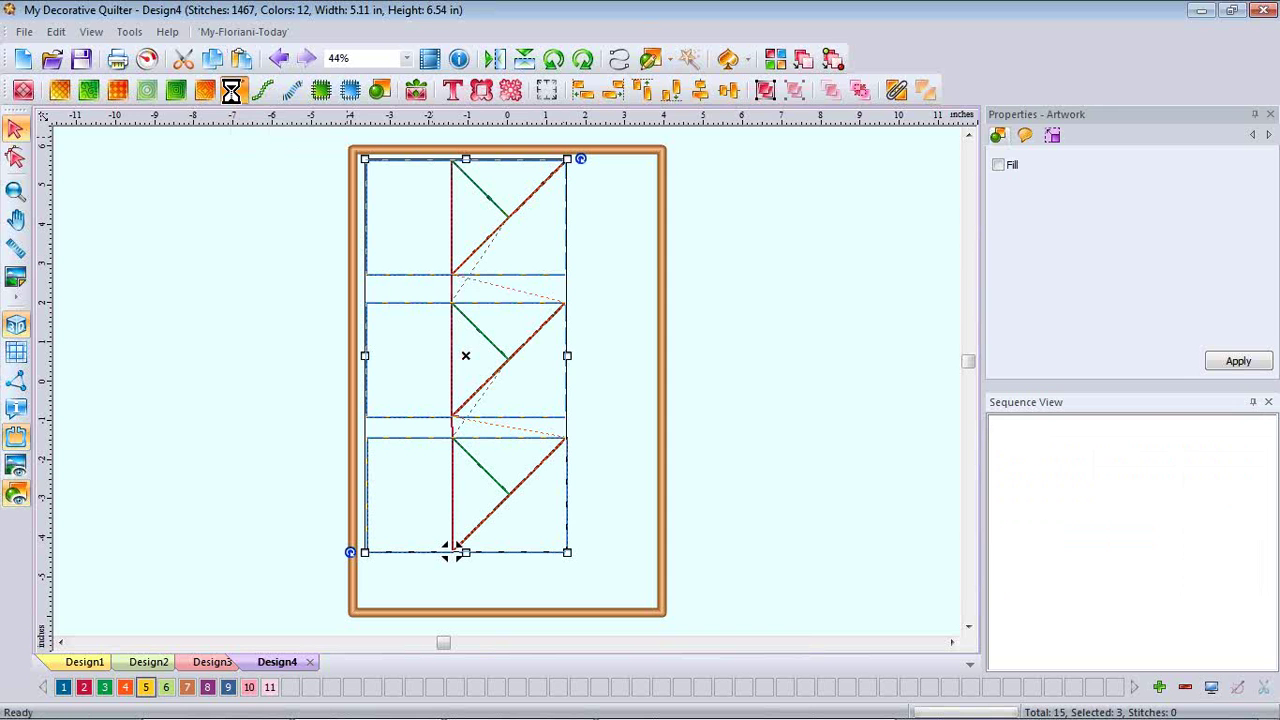
left_click(803, 347)
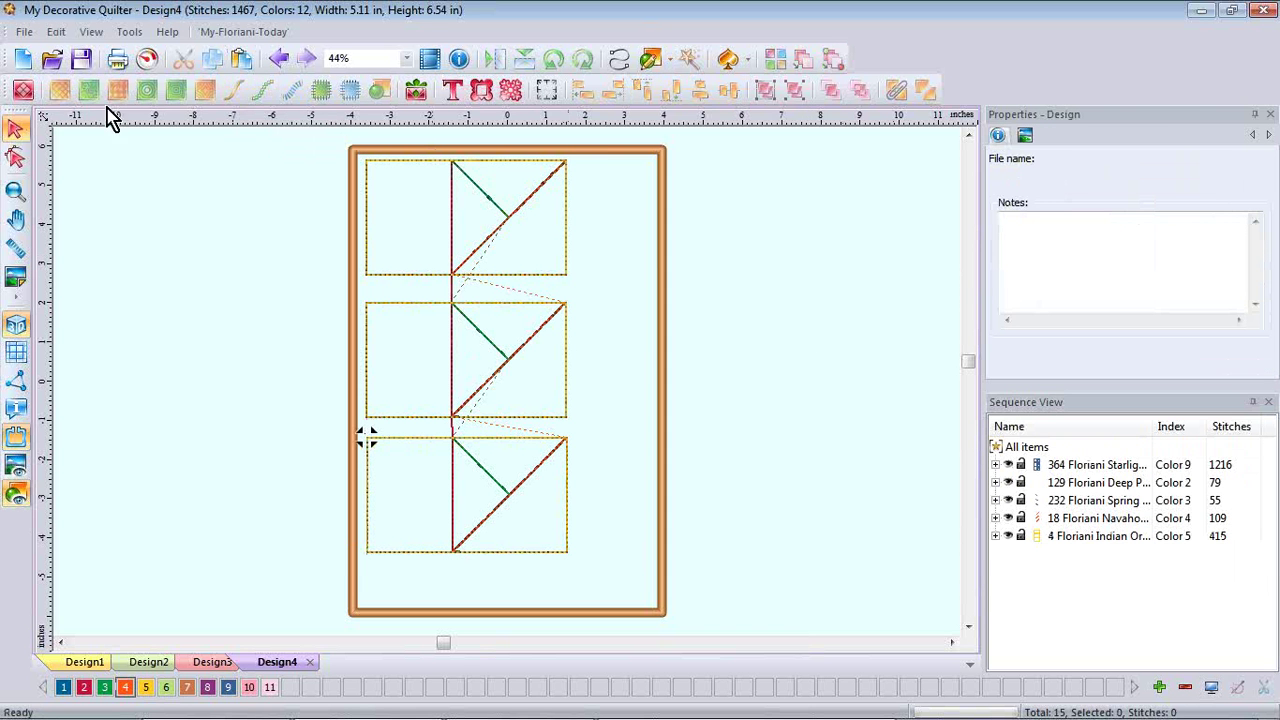
Simulate the stitch-out of the three blocks from the first to the last stitch, and return to editing.
left_click(146, 60)
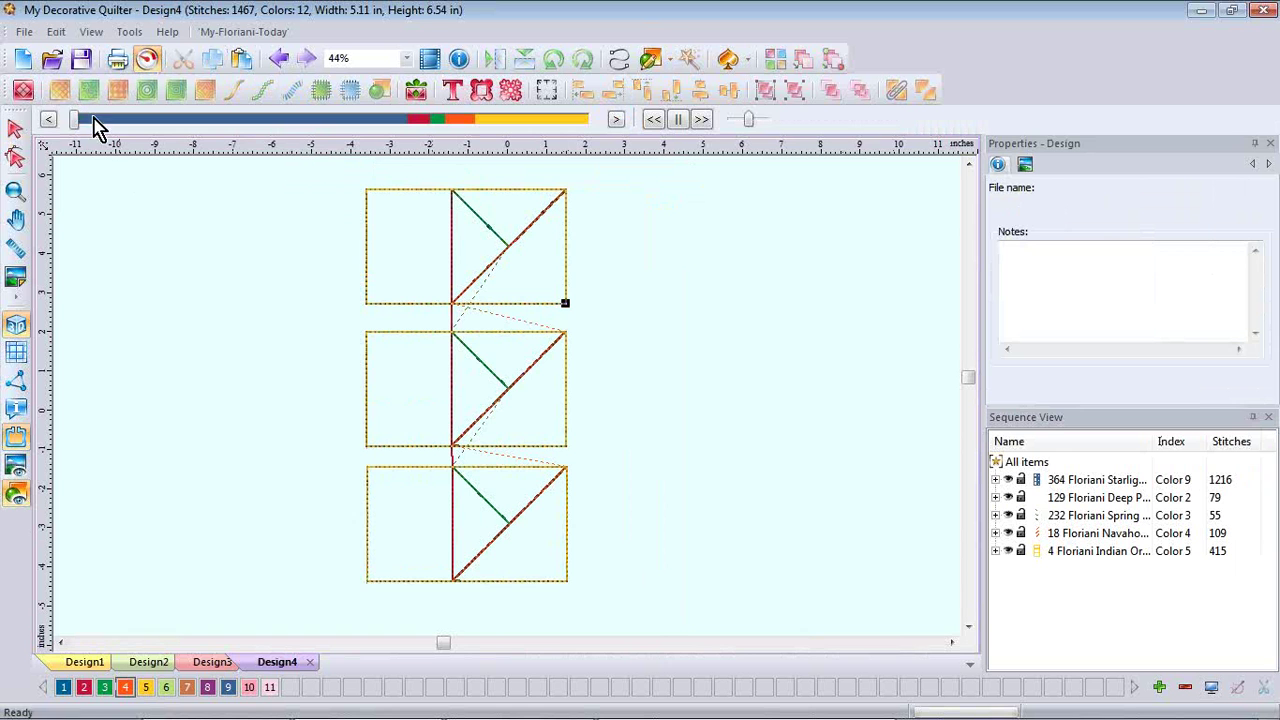
left_click_drag(77, 120, 502, 150)
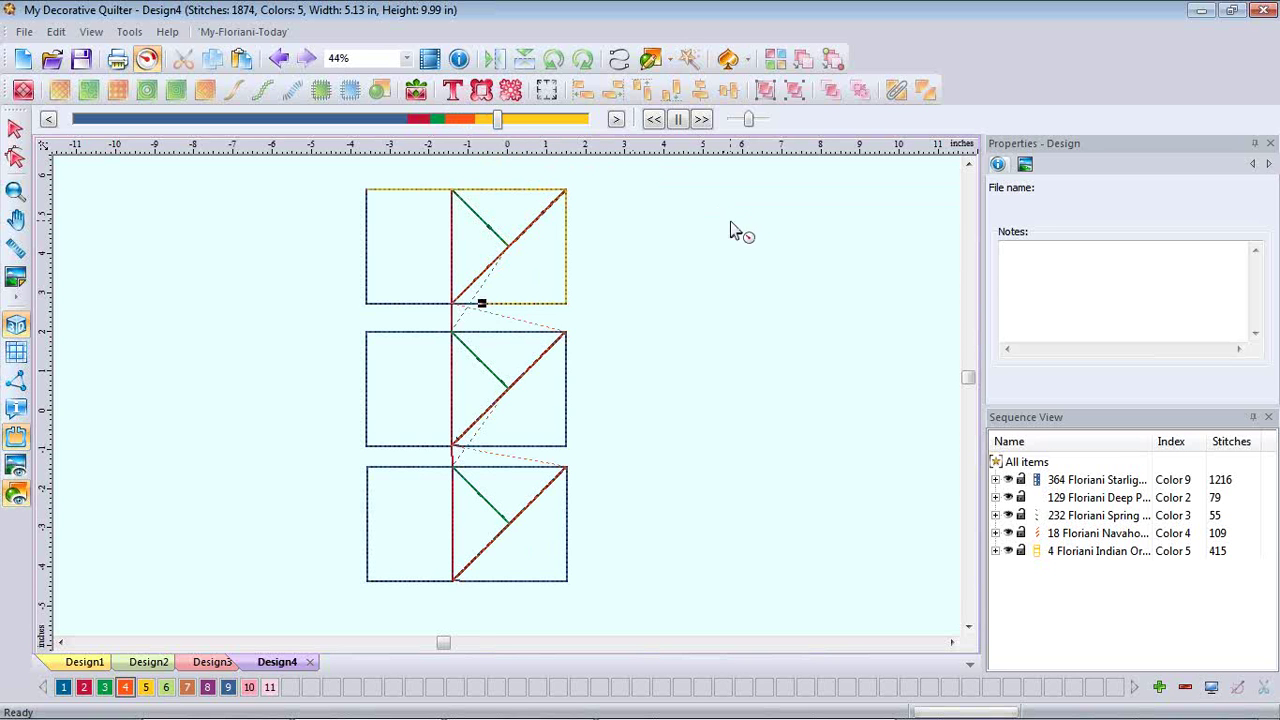
left_click_drag(500, 120, 612, 128)
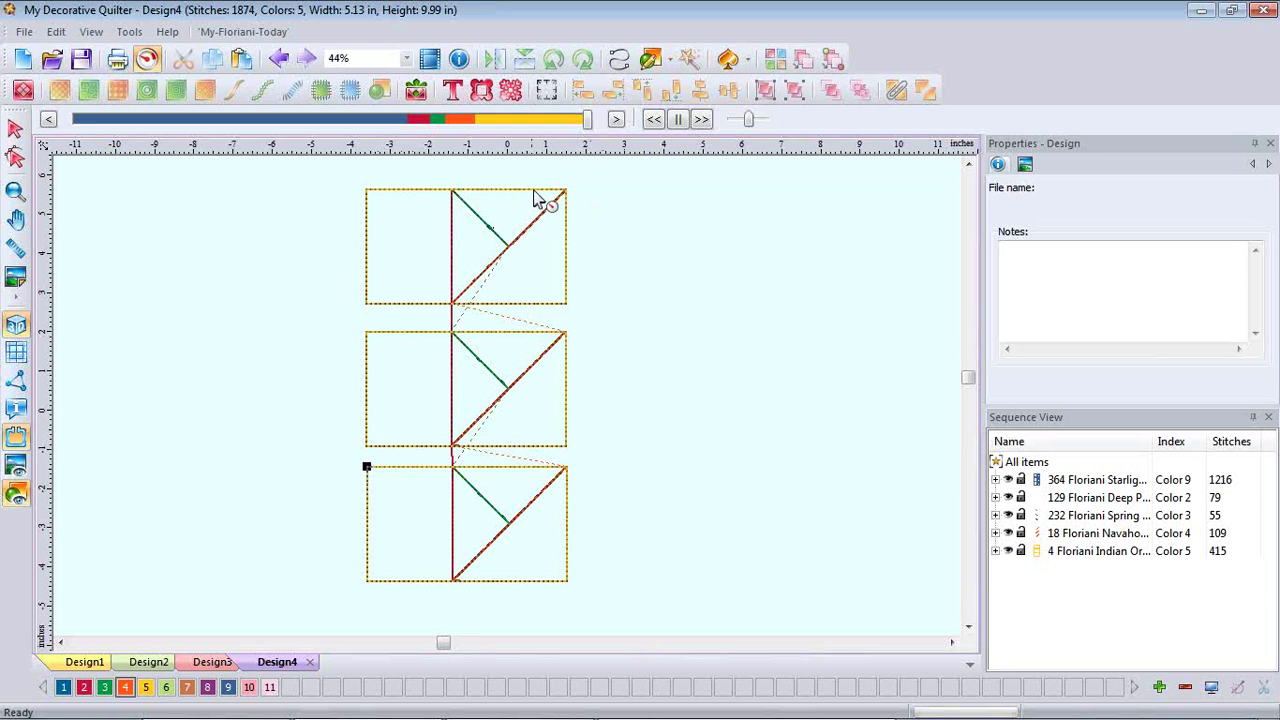
left_click(14, 128)
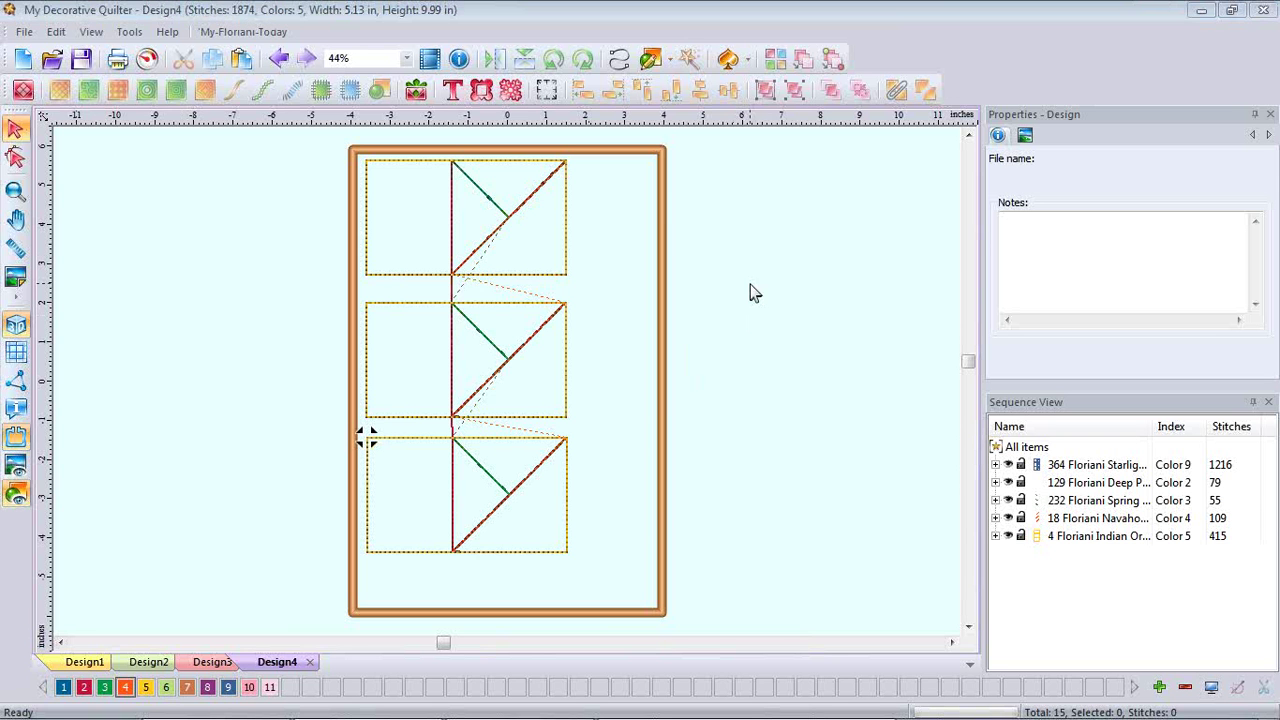
Create a new design and open the Log Cabin & Pineapple category of the quilt block library.
left_click(24, 62)
left_click(24, 92)
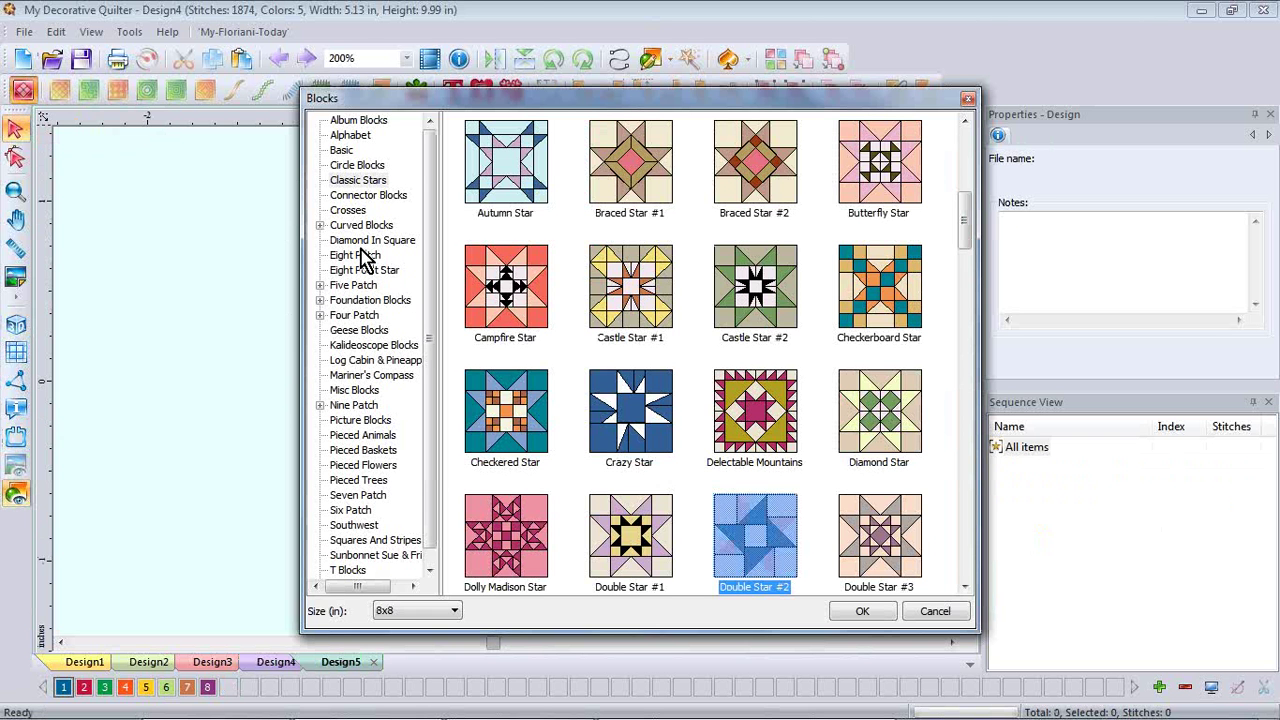
left_click(346, 366)
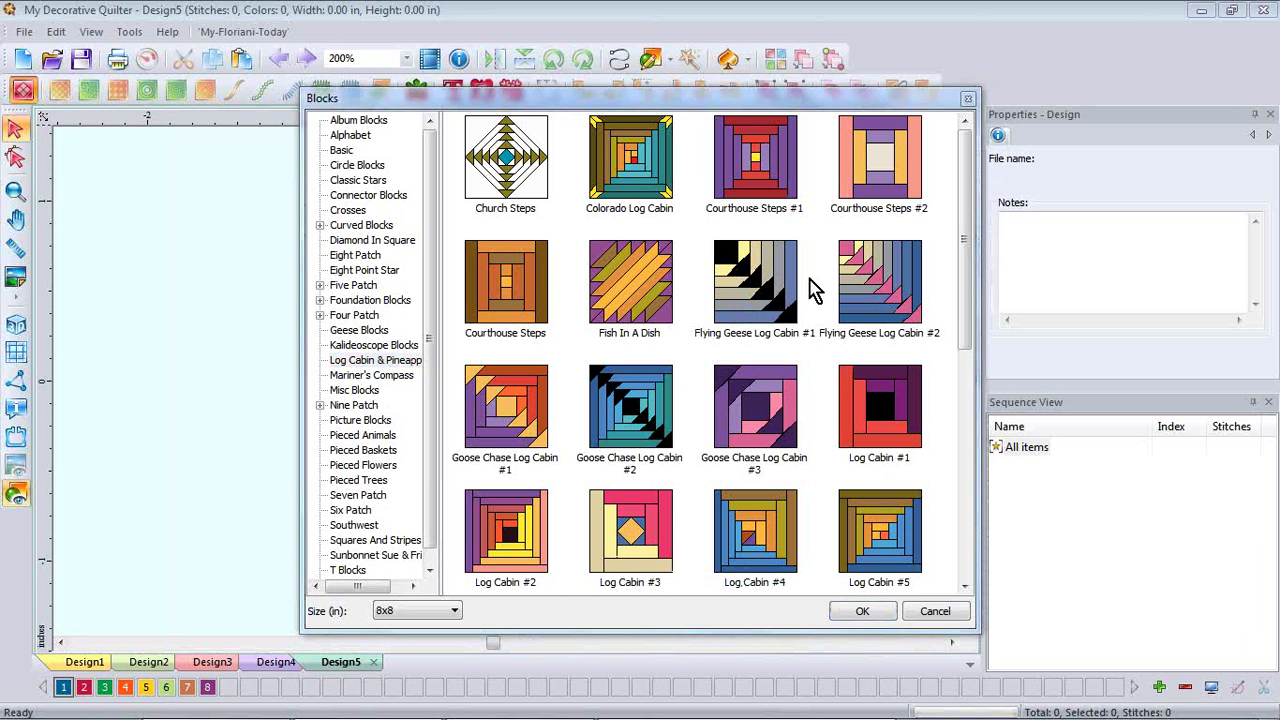
Insert the 8x8 Quarter Pineapple #2 block from the Log Cabin & Pineapple category into the new design.
left_click(965, 586)
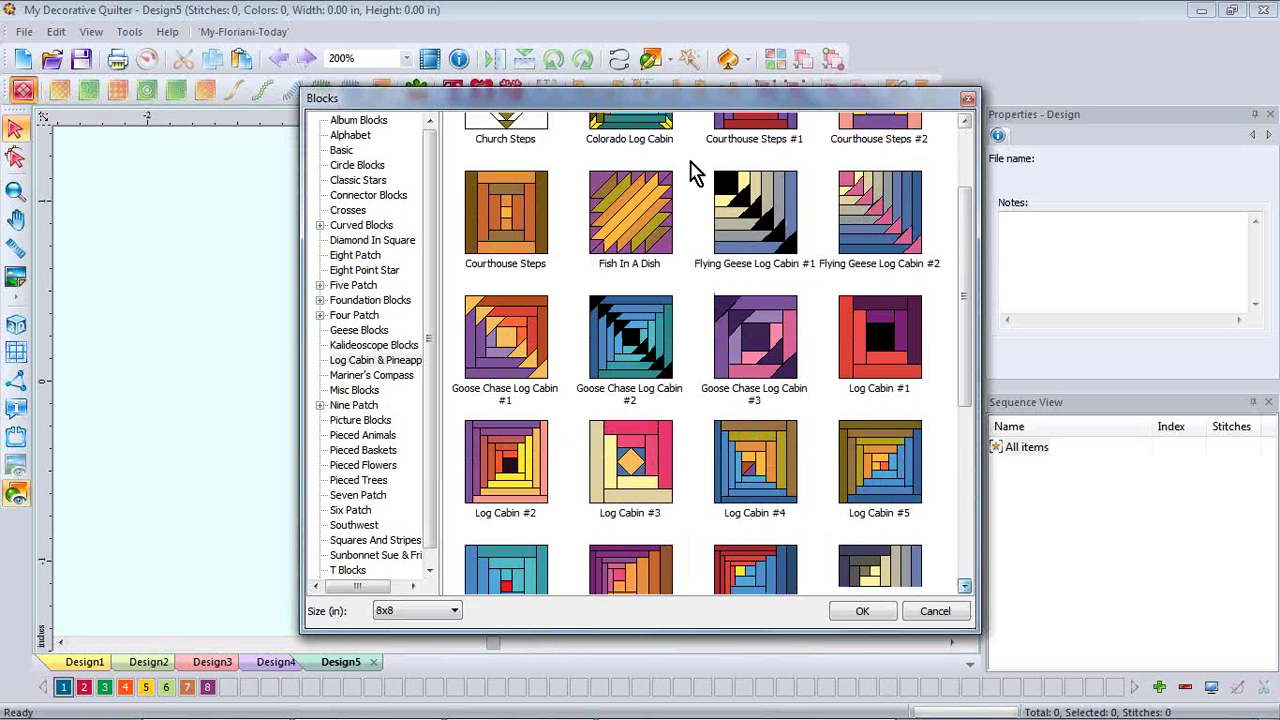
scroll(645, 165, "down", 1)
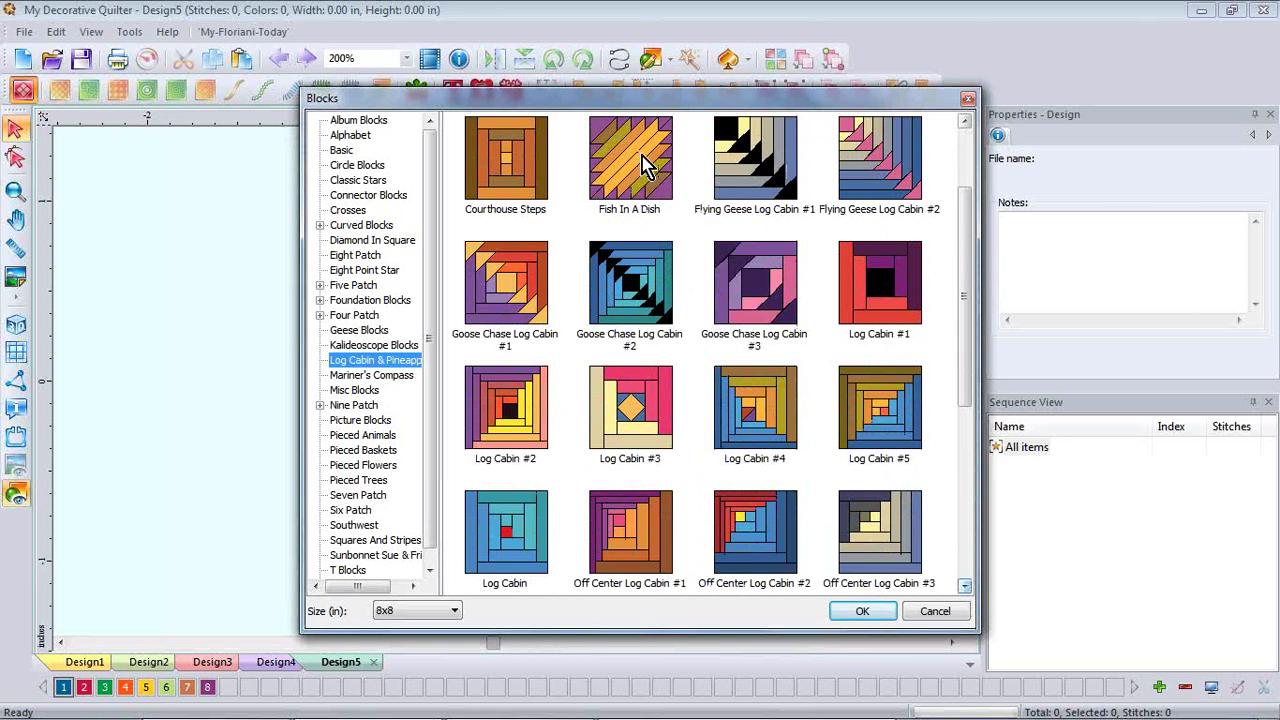
left_click(965, 122)
left_click(965, 122)
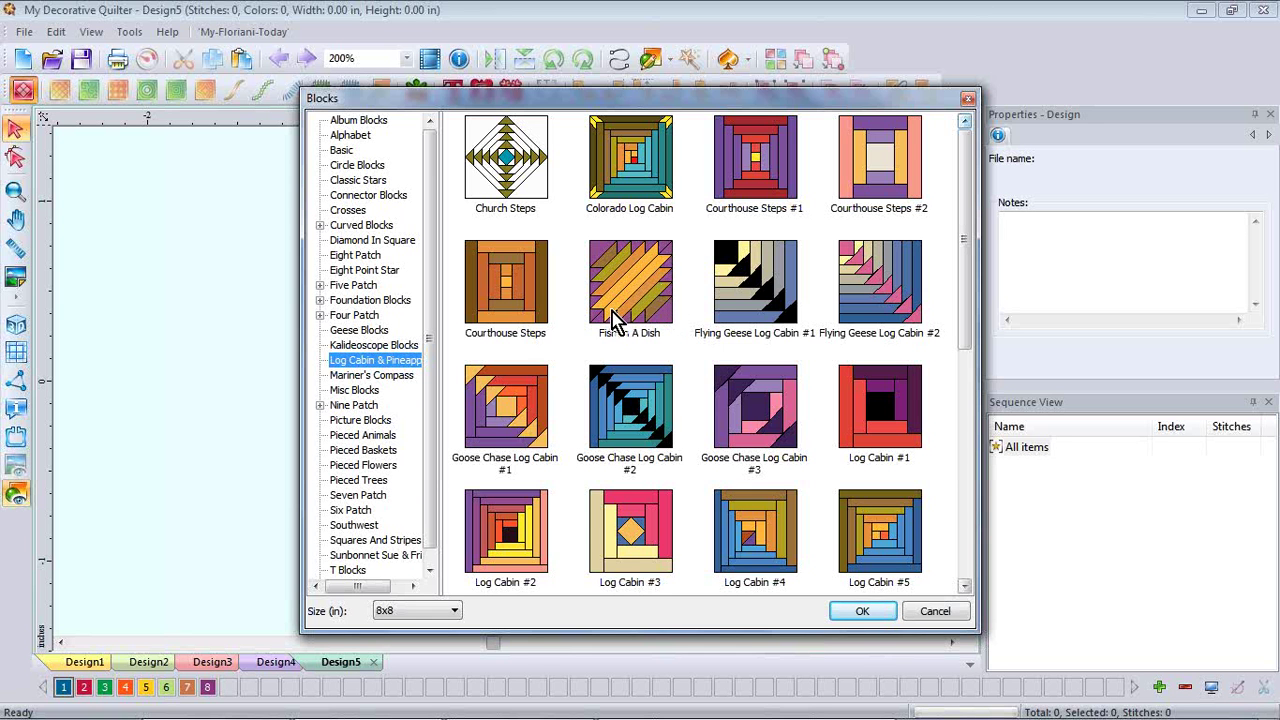
left_click(965, 586)
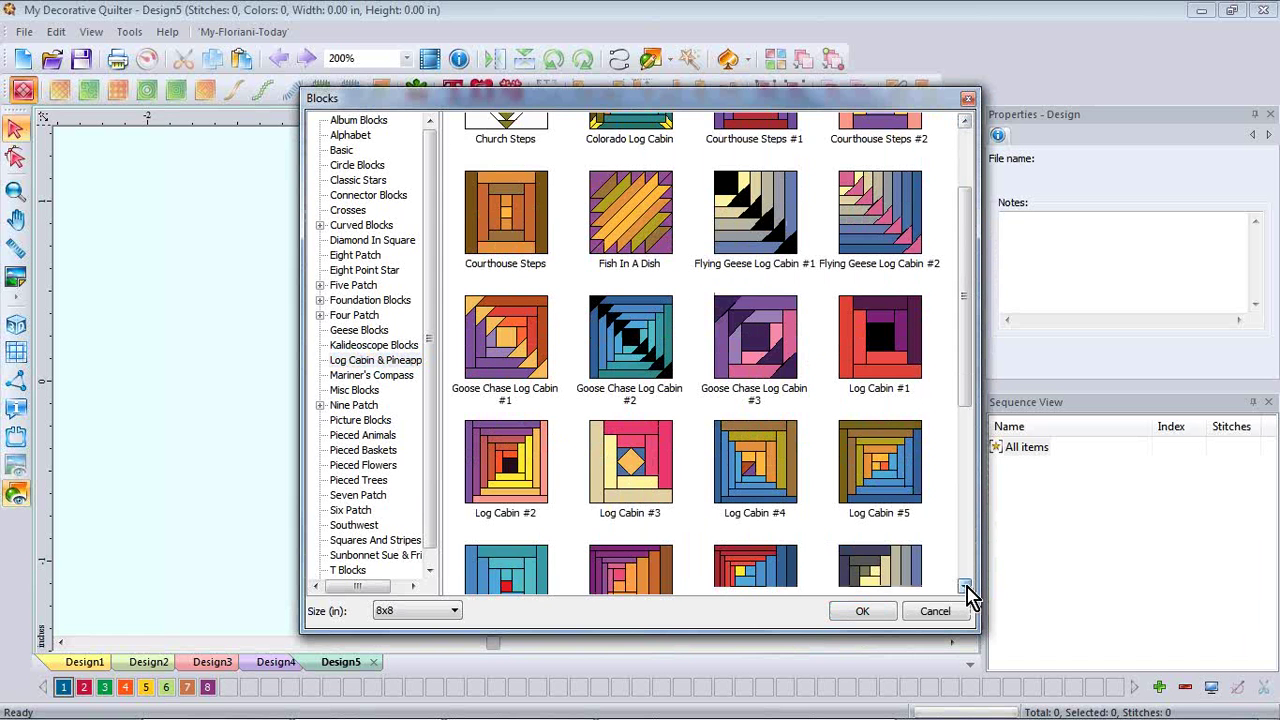
left_click(965, 586)
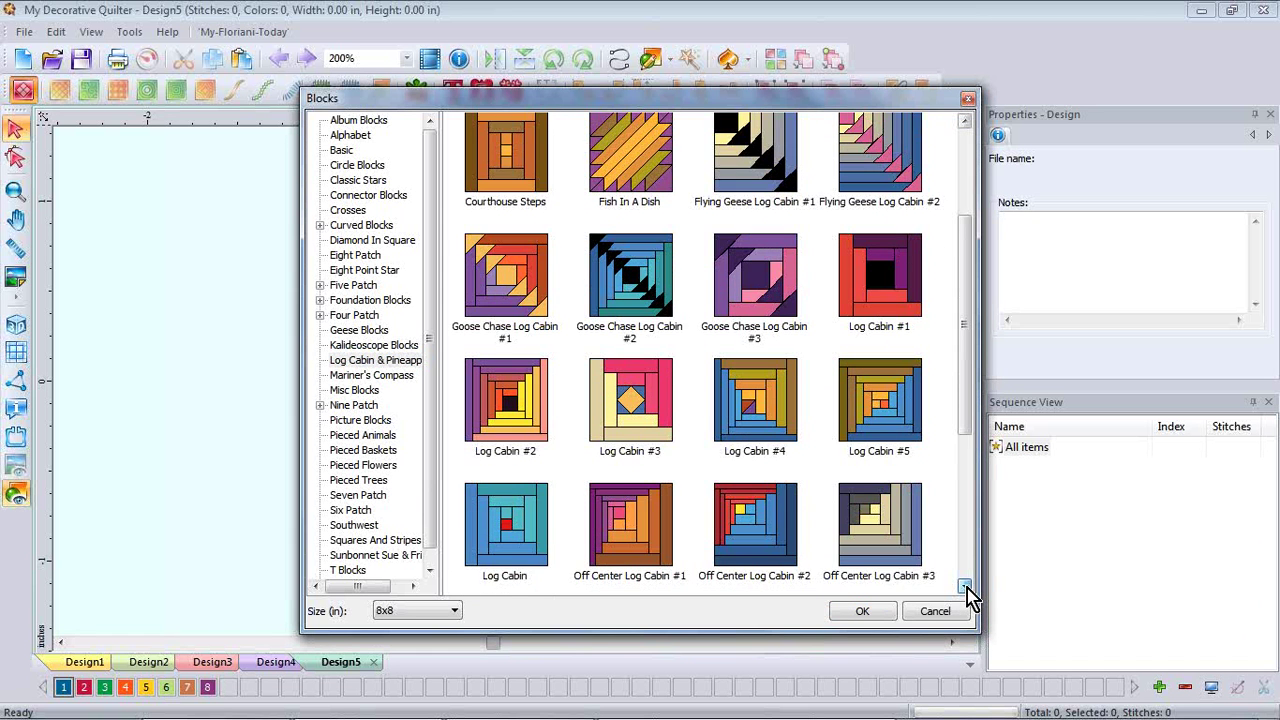
left_click(965, 586)
left_click(965, 586)
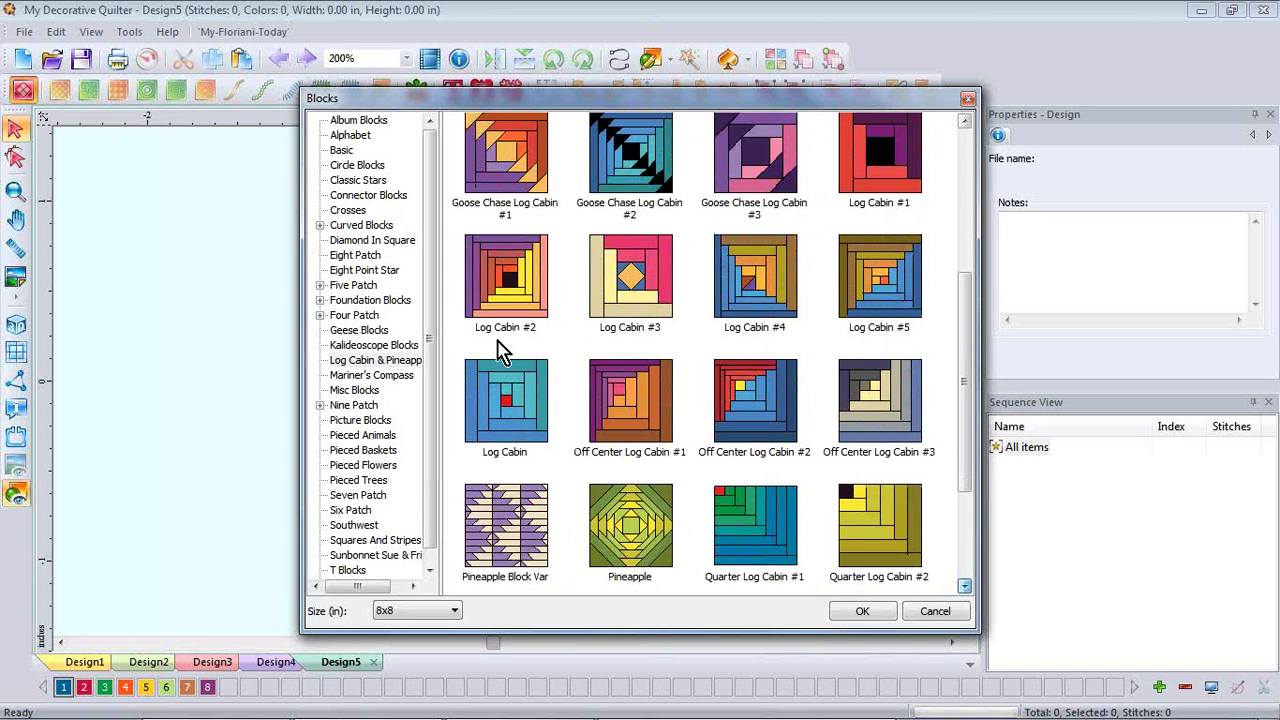
scroll(800, 335, "down", 1)
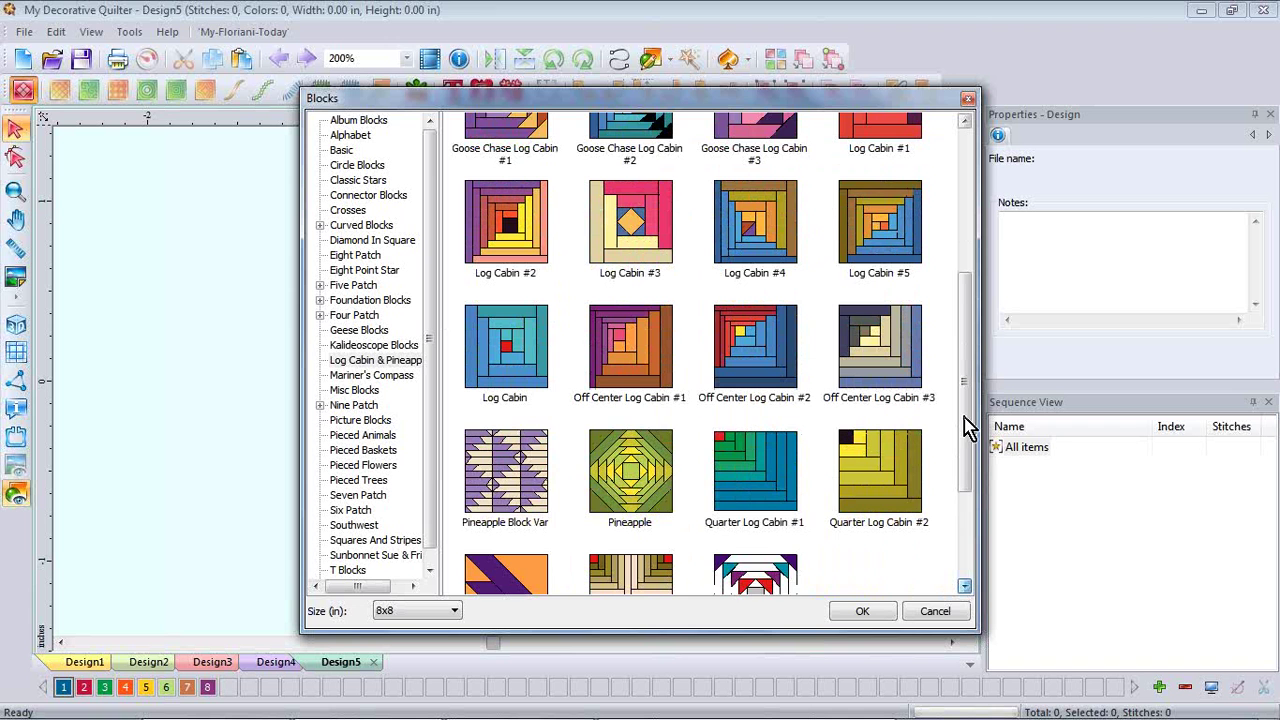
scroll(965, 430, "down", 1)
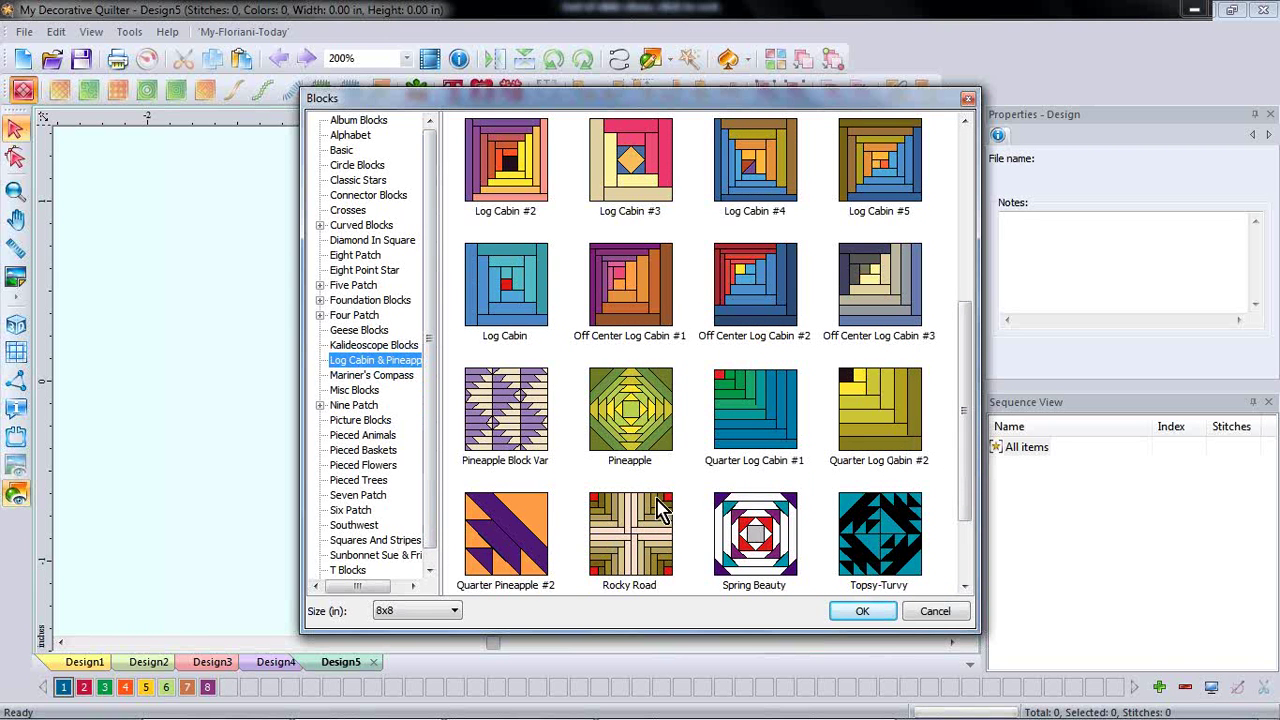
left_click(512, 538)
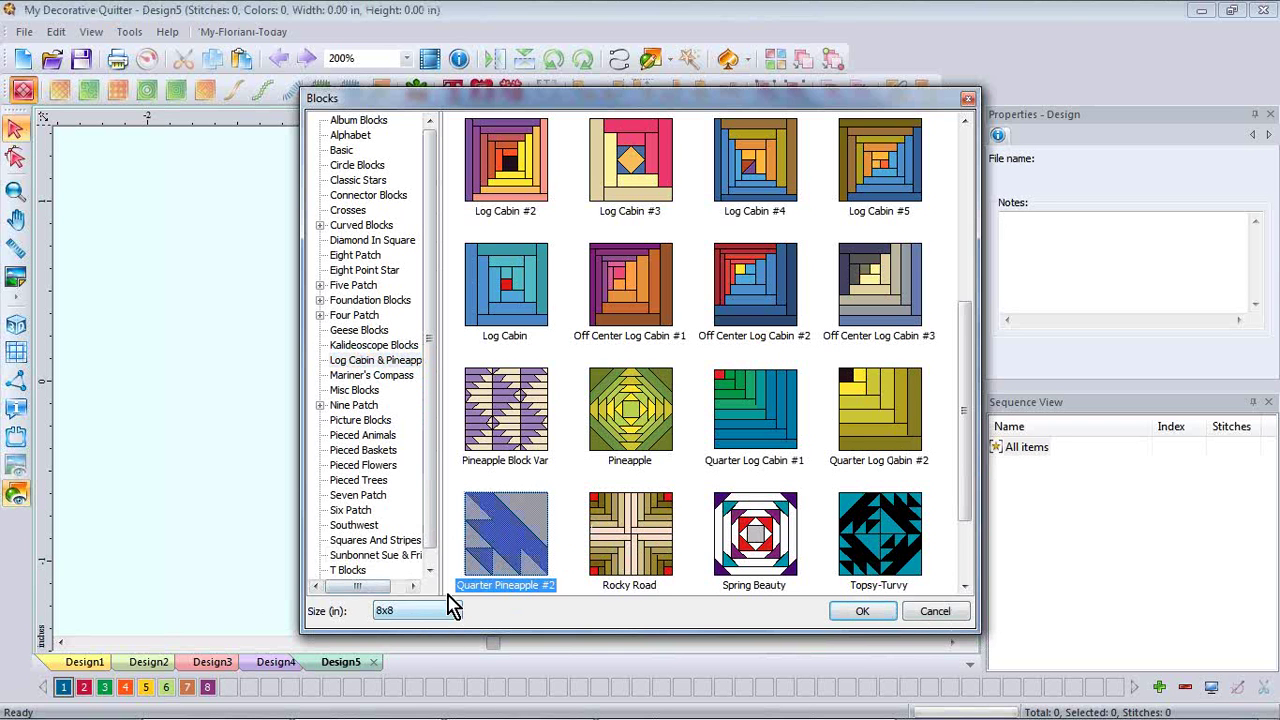
left_click(862, 612)
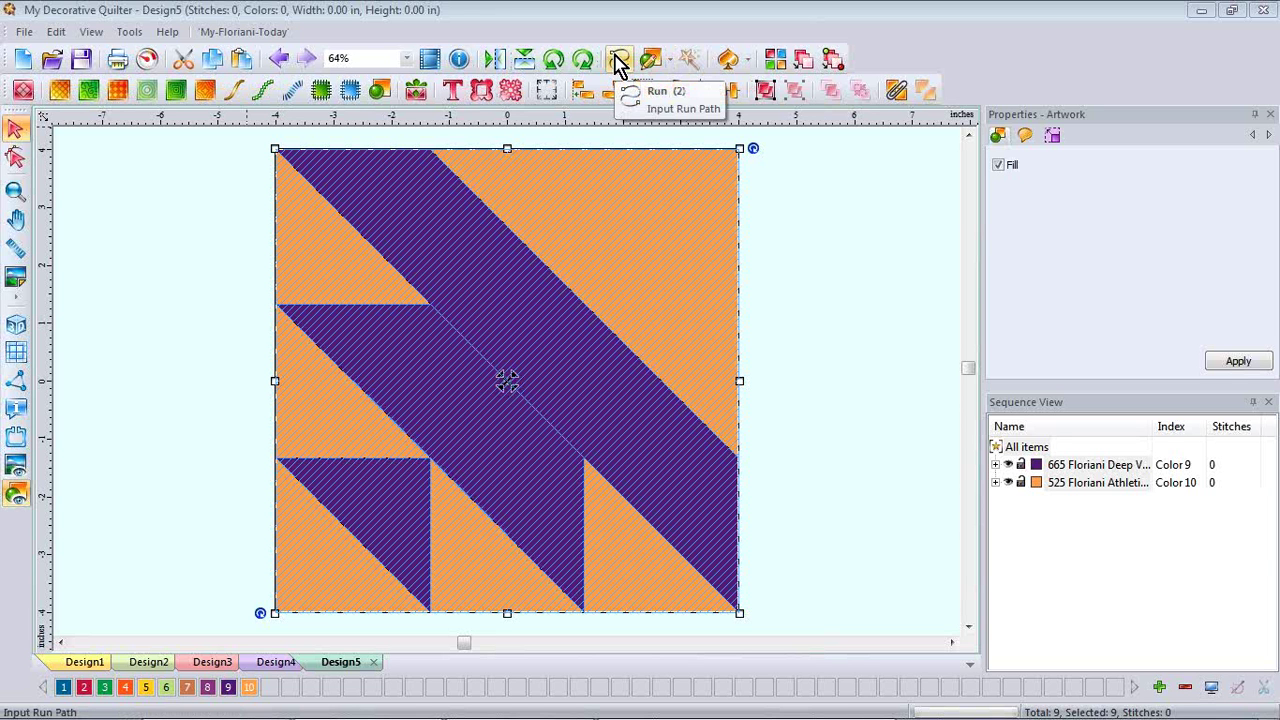
Convert the block's artwork shapes to run stitches, and join all of them into one single-color run path.
left_click(235, 92)
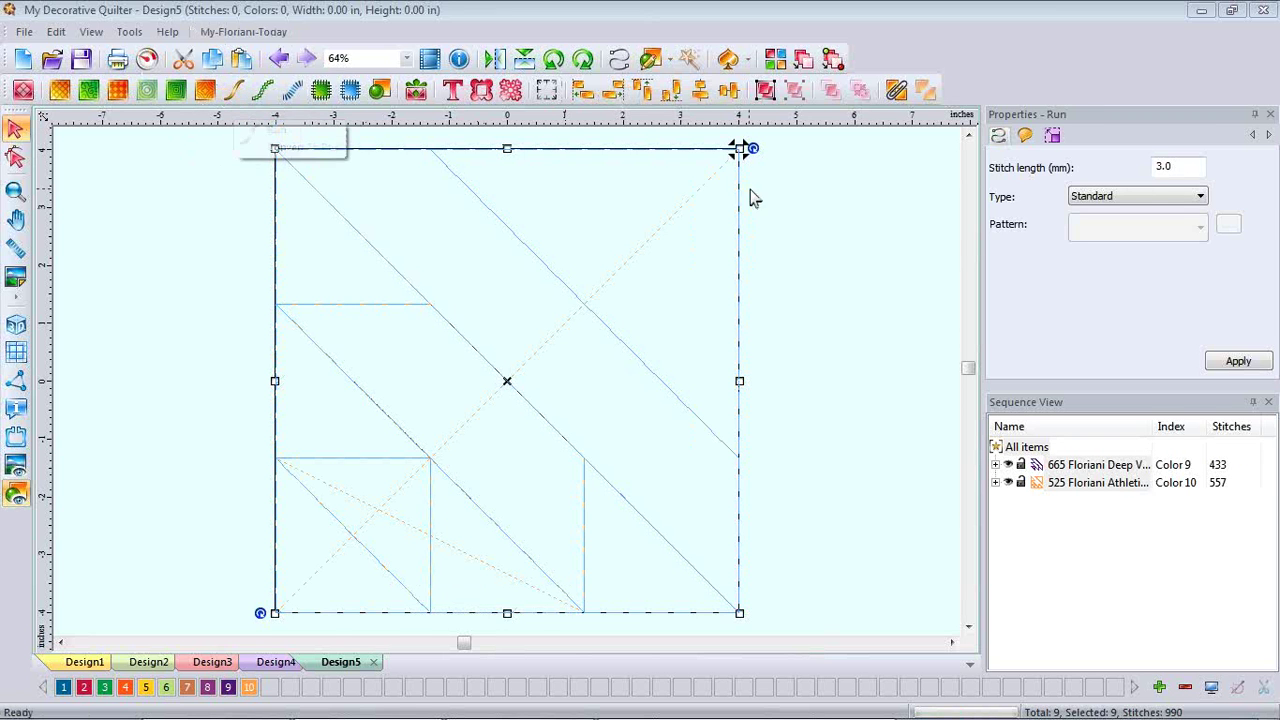
left_click(860, 228)
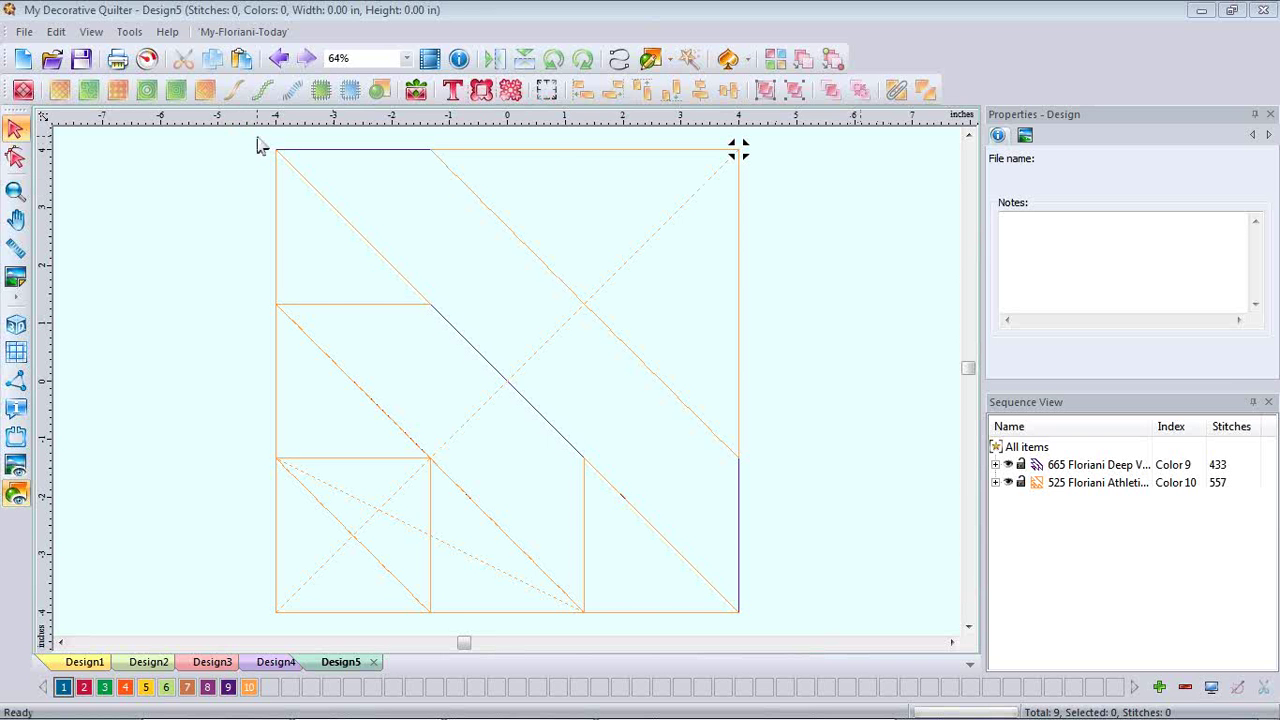
left_click_drag(257, 145, 789, 640)
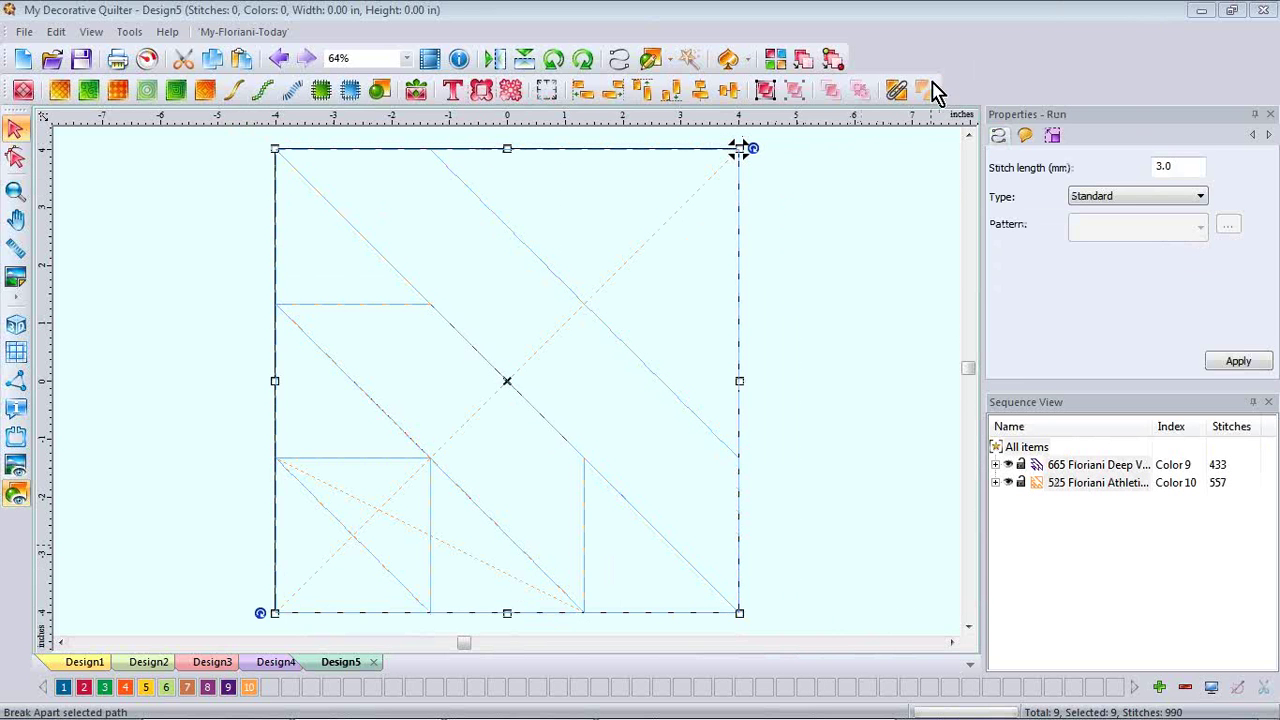
left_click(895, 92)
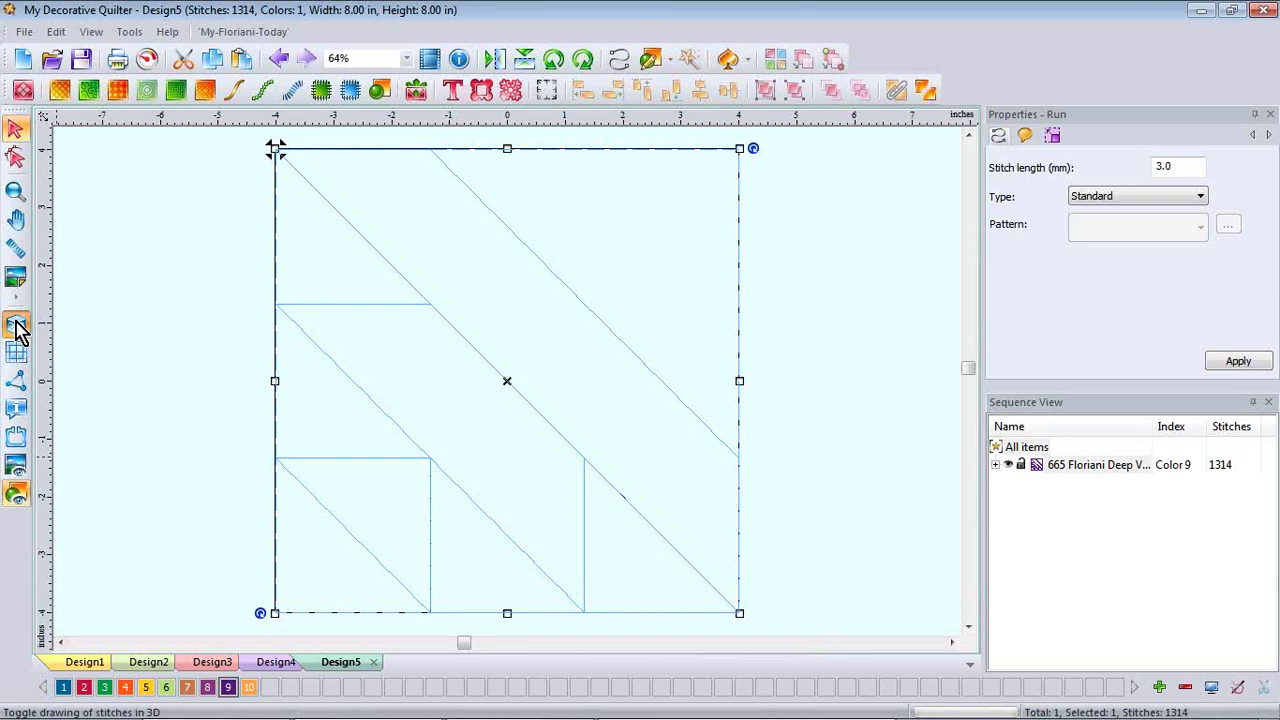
Display the stitches in 3D, show the colored block behind the run lines, and hide it again.
left_click(17, 327)
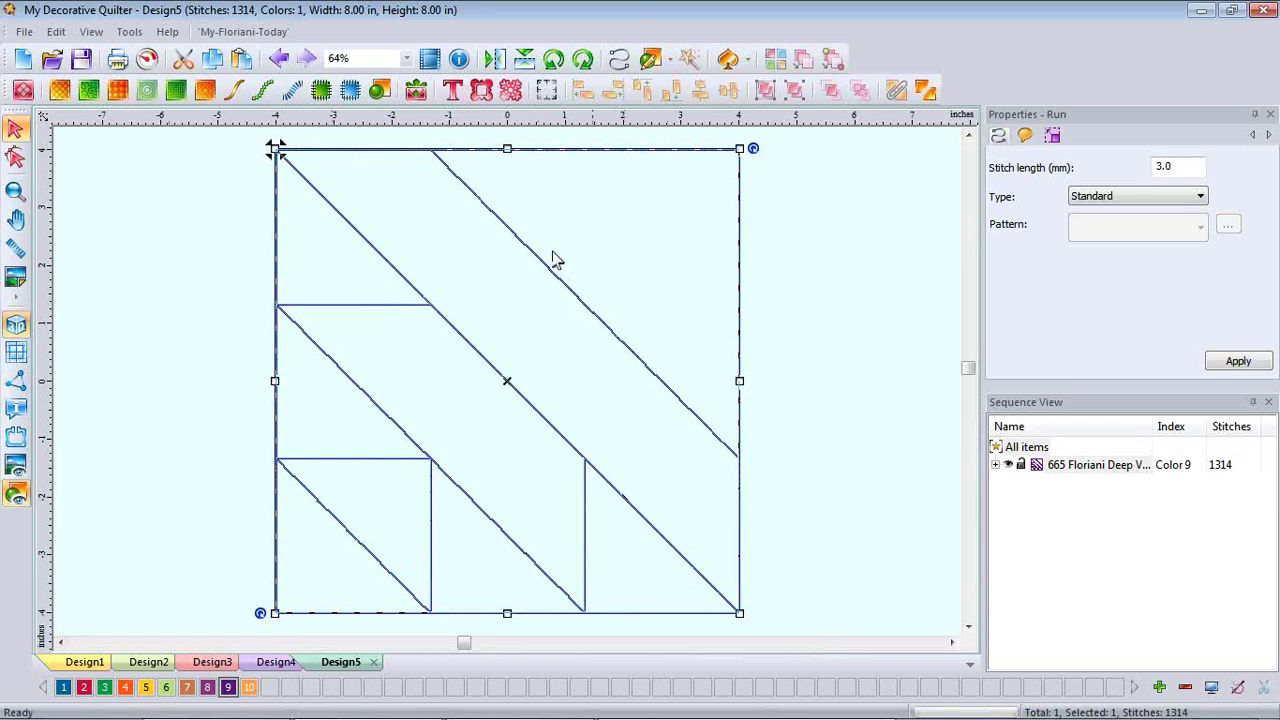
left_click(16, 495)
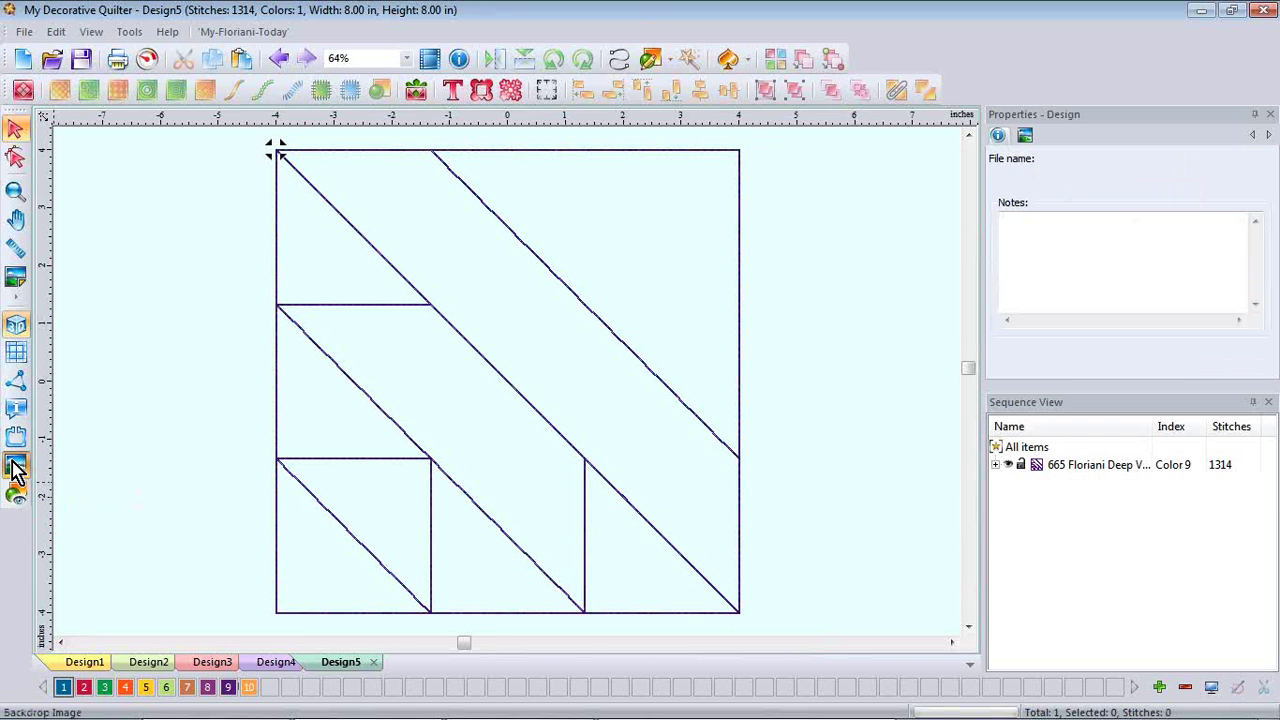
left_click(14, 466)
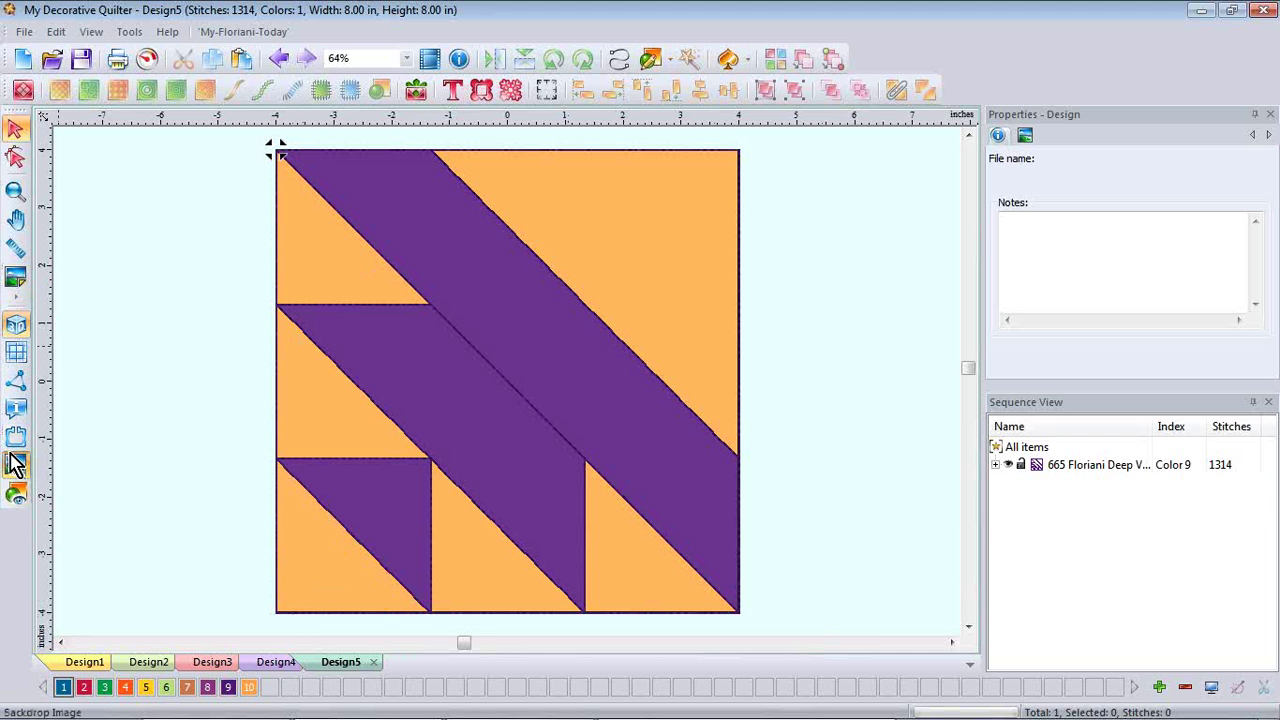
left_click(15, 464)
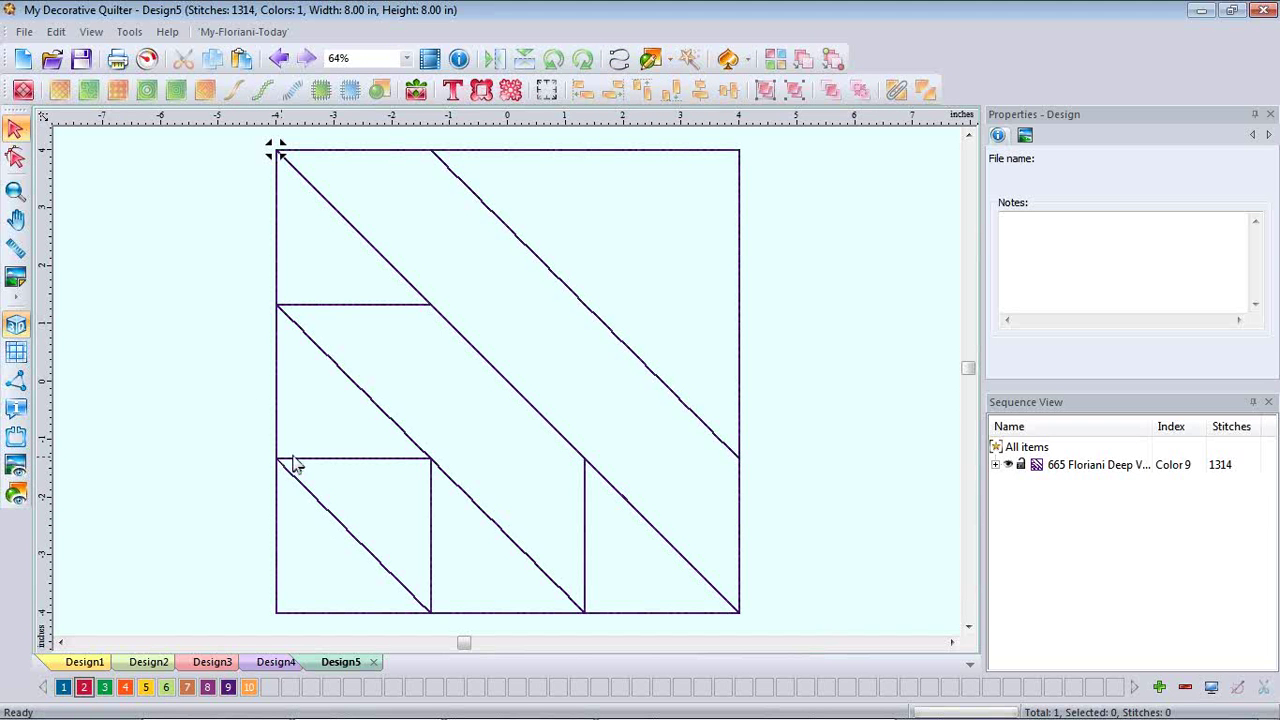
Draw a run stitch line in color 2 along the diagonal of the block's lower-left square, from its upper-left to its lower-right corner.
left_click(622, 64)
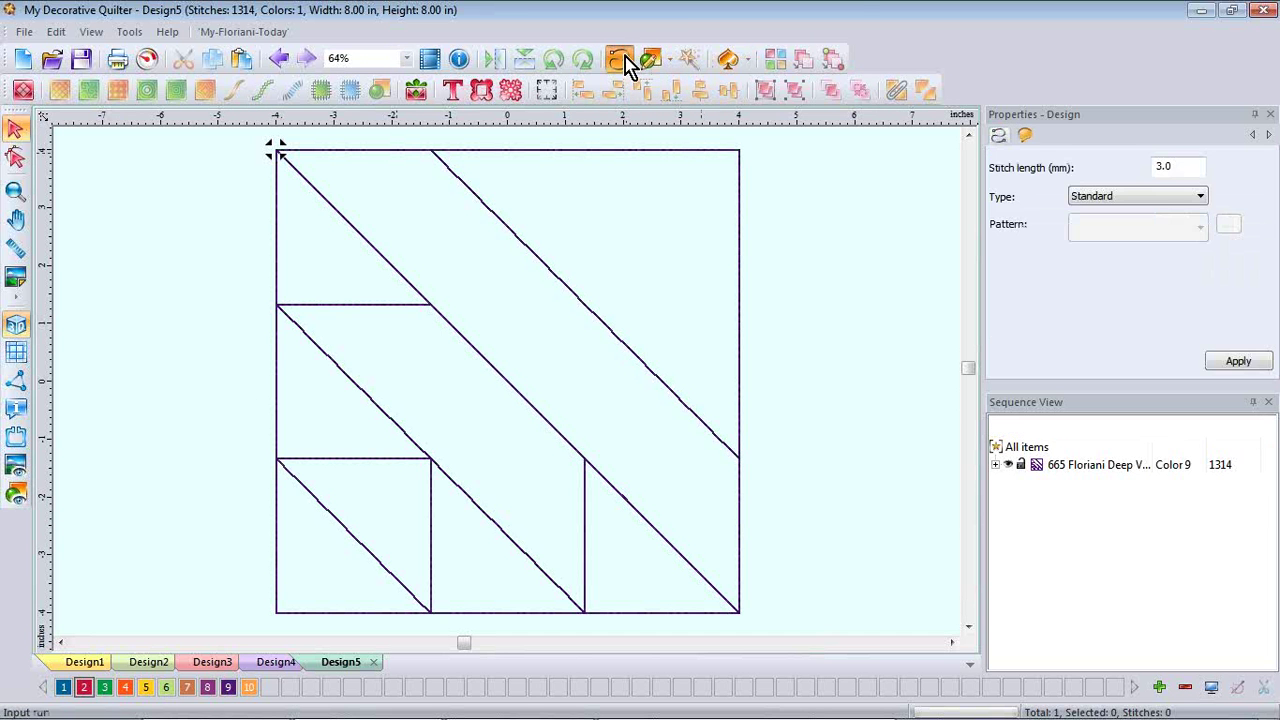
left_click(276, 460)
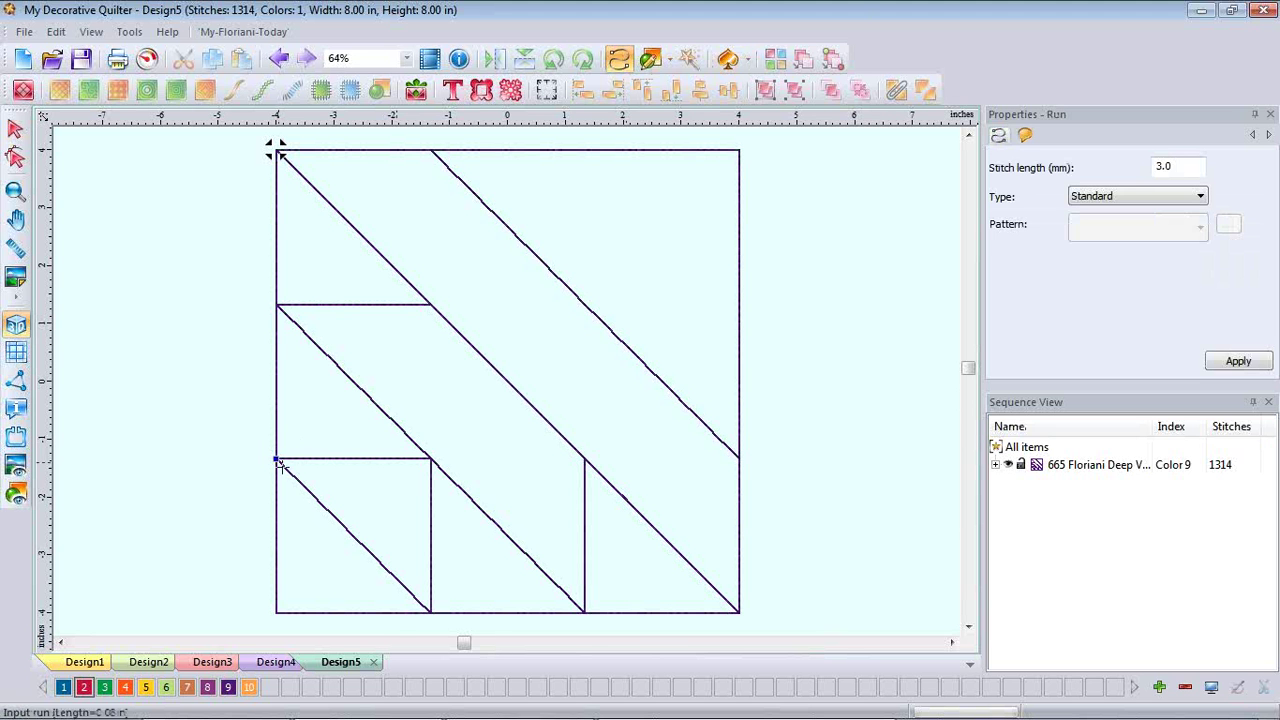
left_click(431, 612)
key("Return")
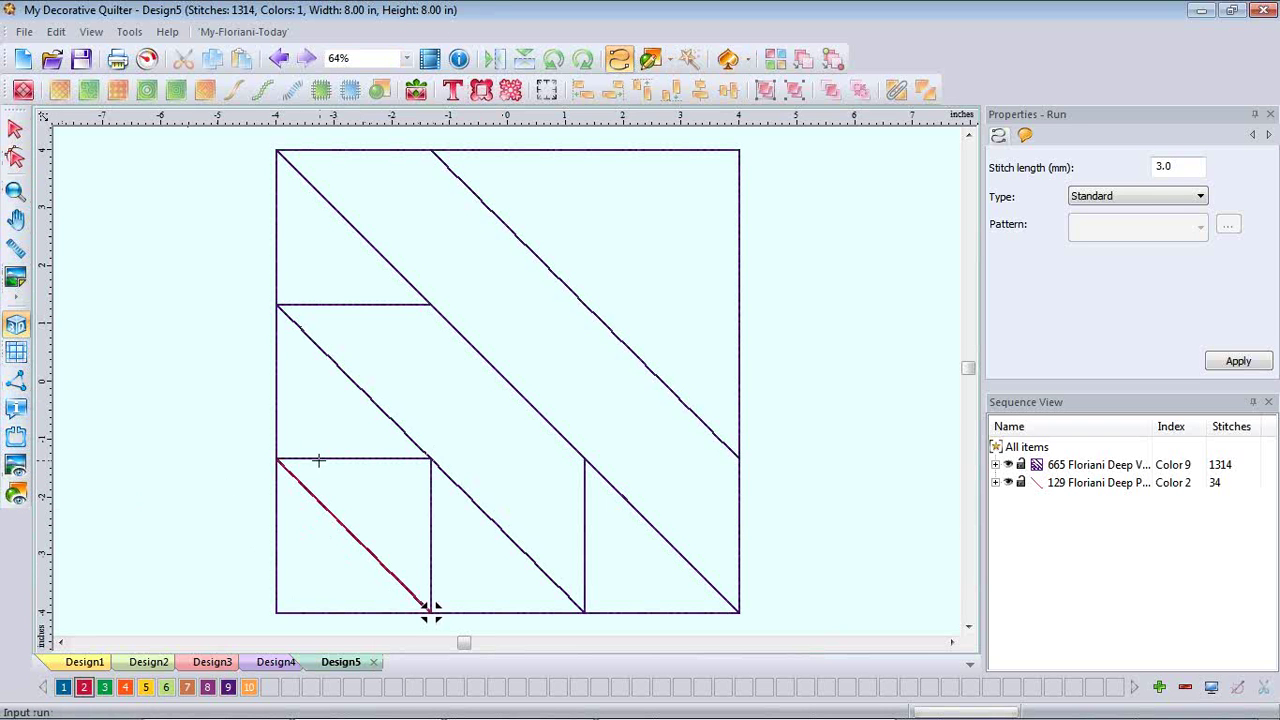
Draw run stitch lines along the lower-left square's top edge in color 3 and its right edge in color 4.
left_click(105, 687)
left_click(275, 460)
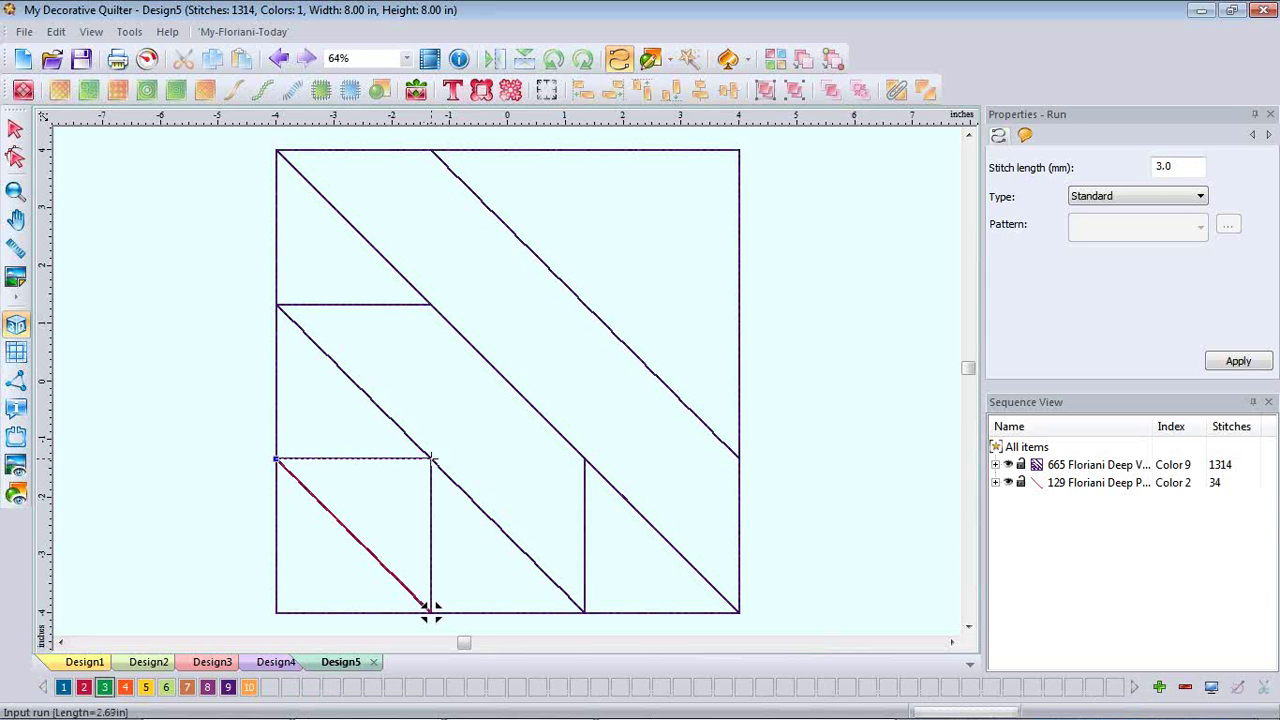
left_click(430, 458)
key("Return")
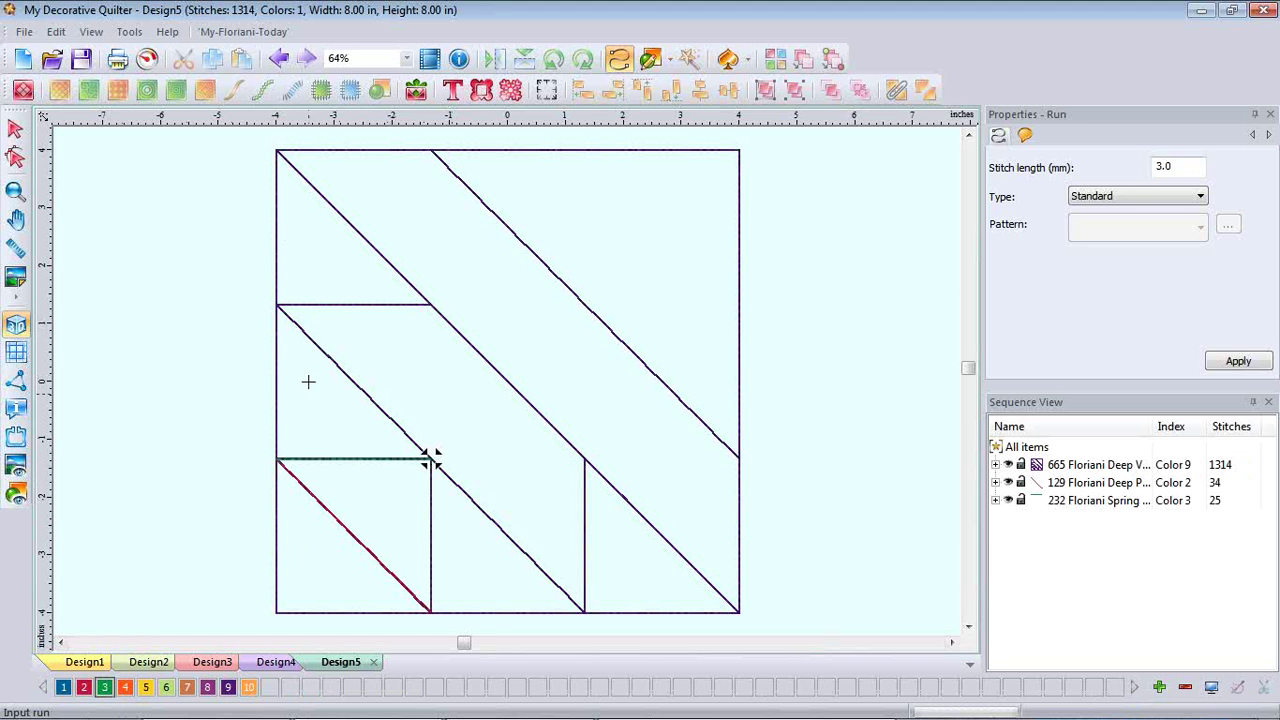
left_click(125, 687)
left_click(430, 458)
double_click(430, 612)
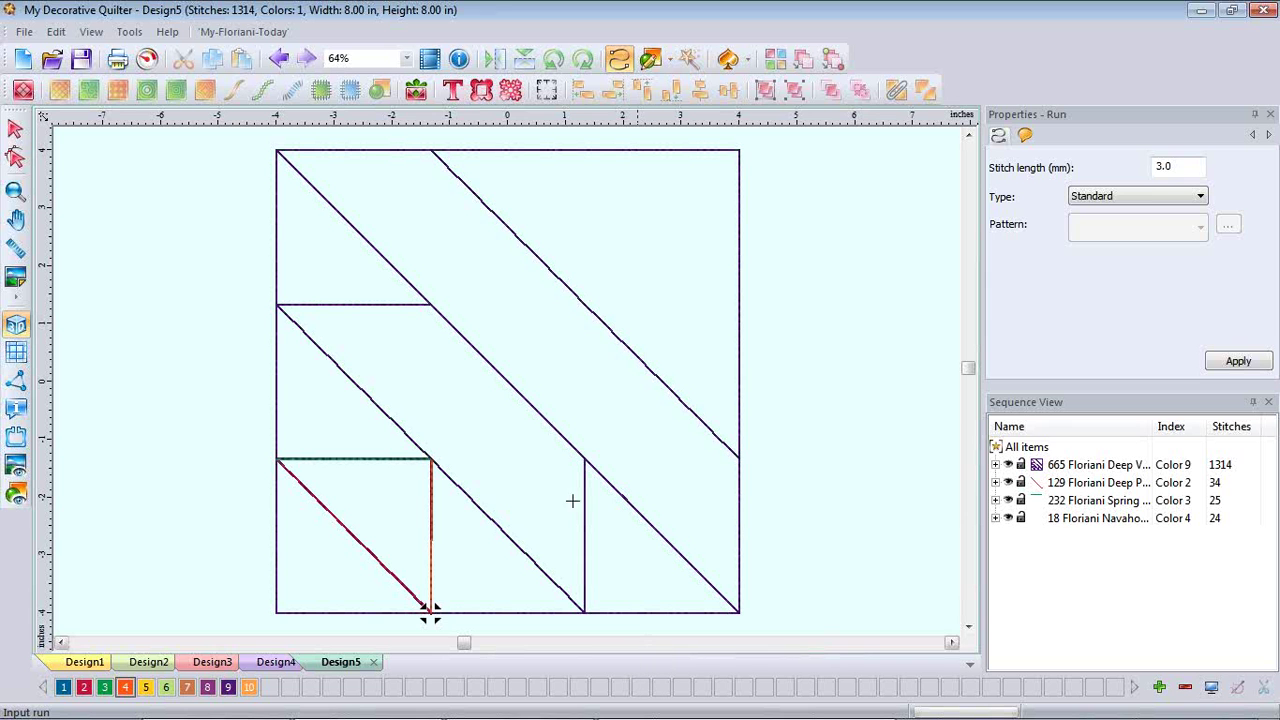
Draw run stitch lines along the block's lower long diagonal in color 5 and the short upper horizontal seam in color 6.
left_click(146, 687)
left_click(276, 303)
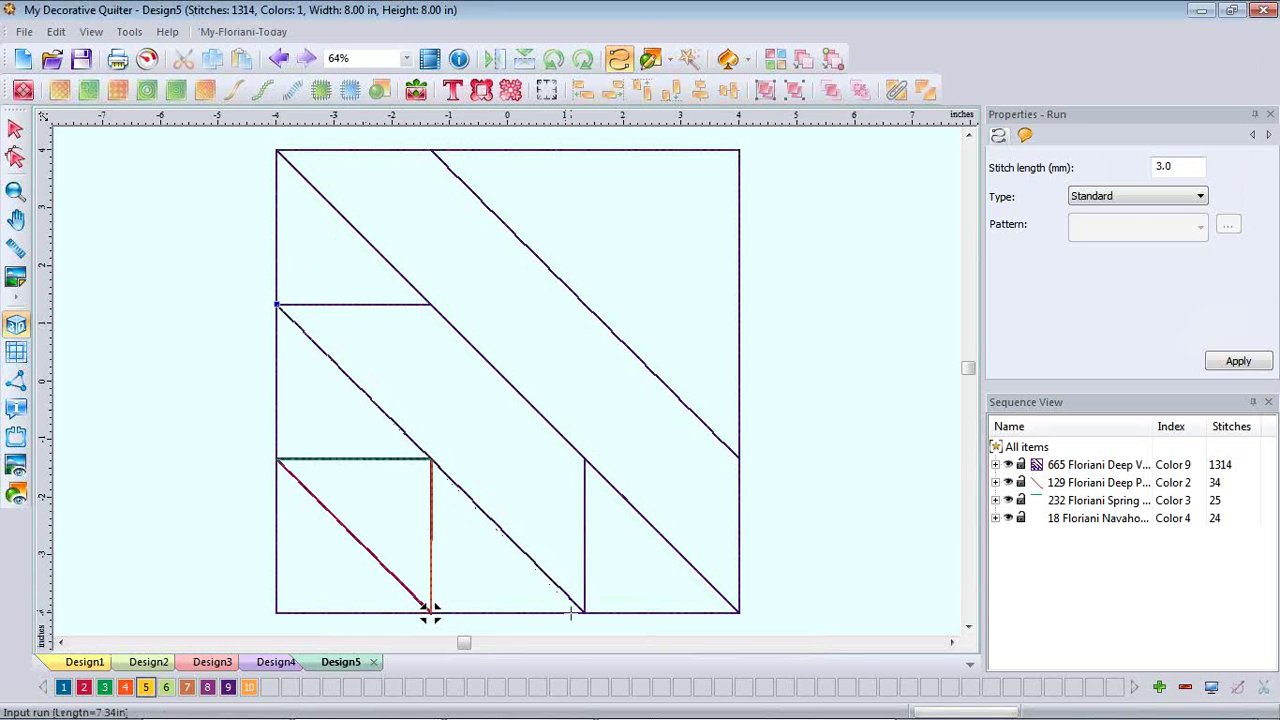
key("Return")
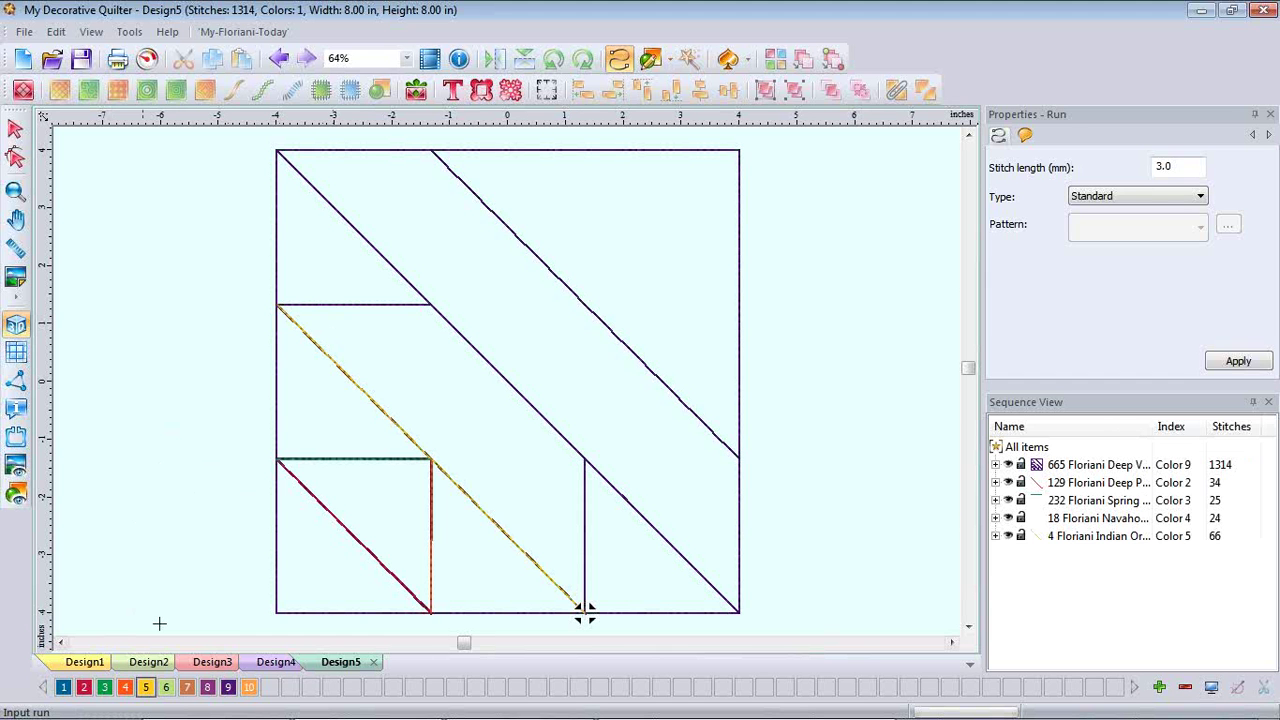
left_click(167, 687)
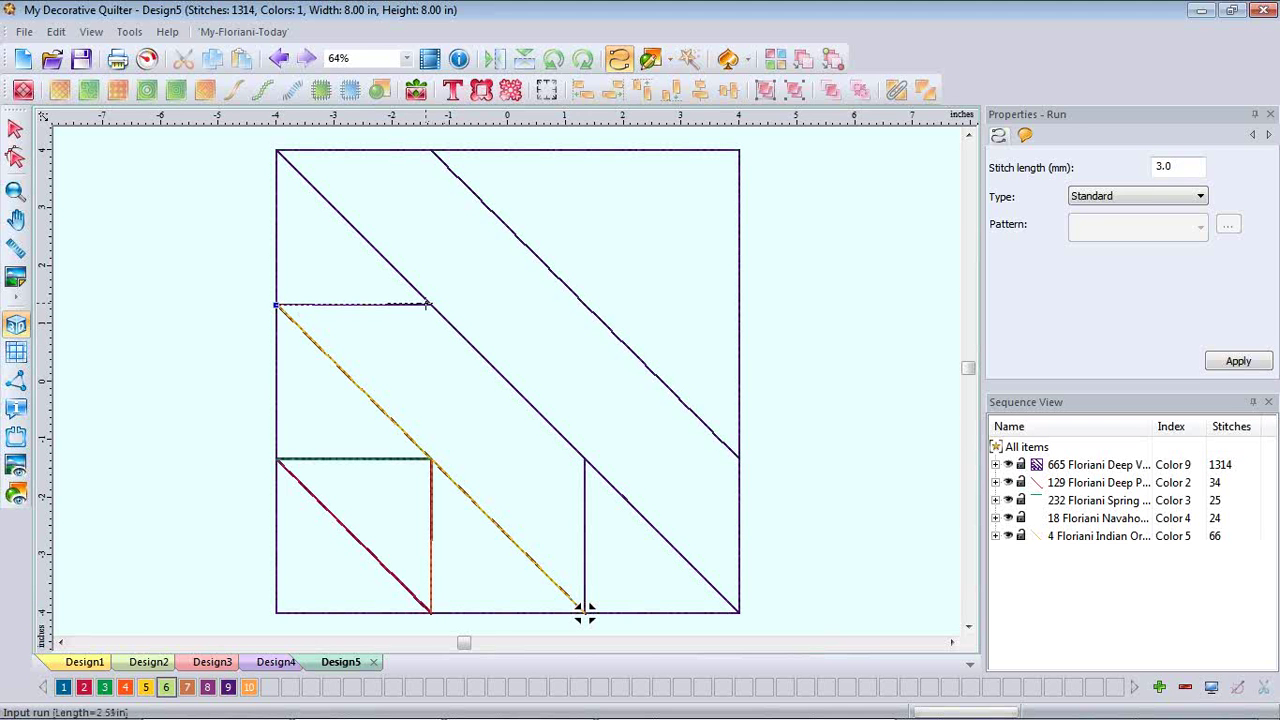
left_click(430, 305)
key("Return")
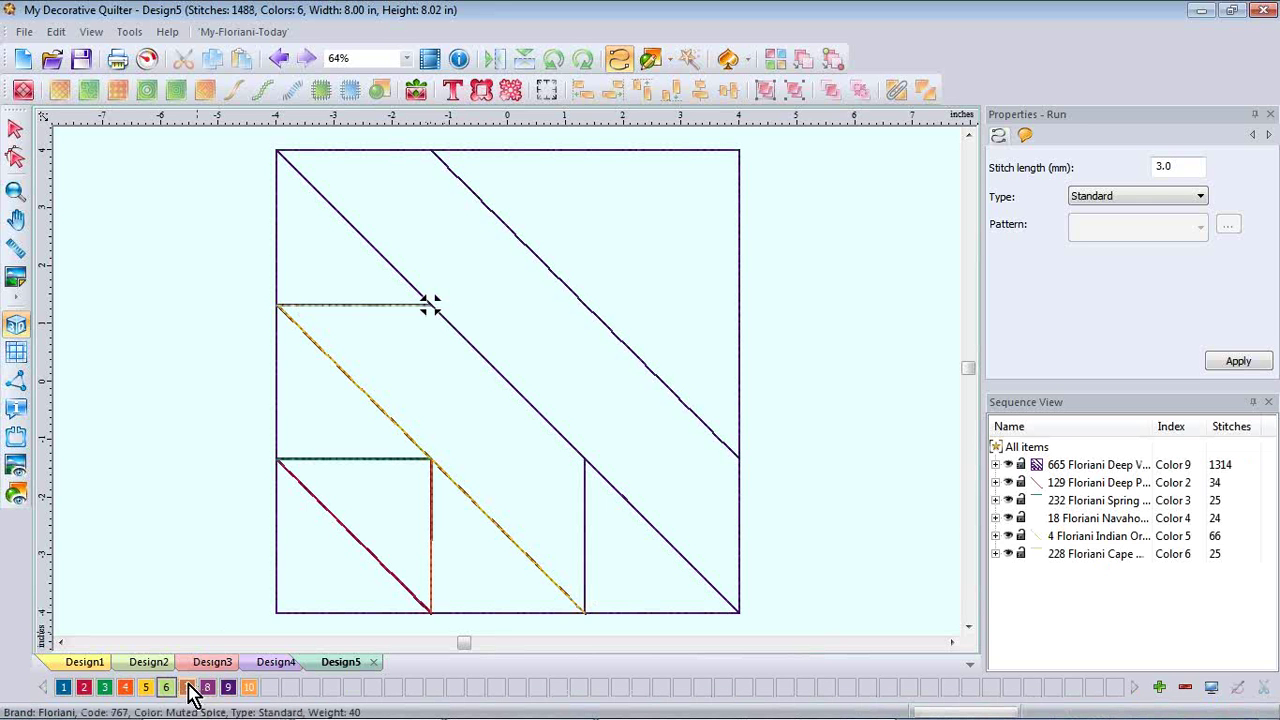
Draw a run stitch line in color 7 down the short vertical seam in the block's lower-right part.
double_click(188, 686)
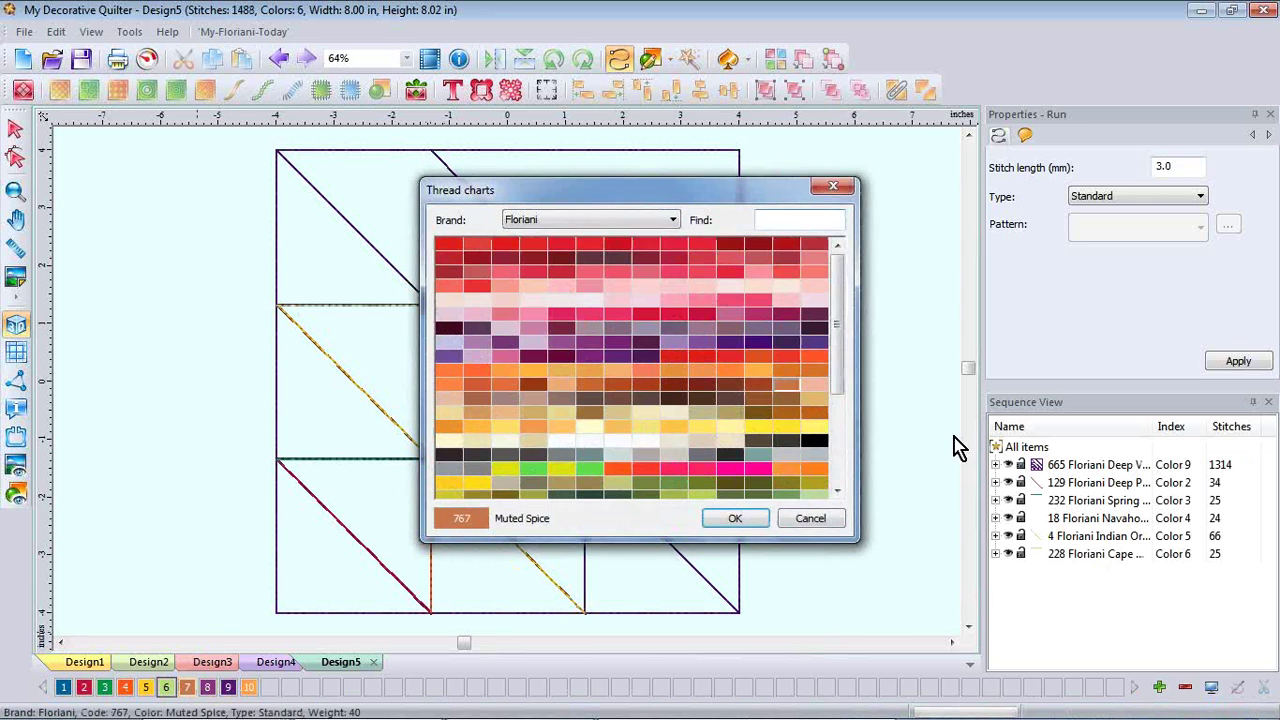
left_click(836, 190)
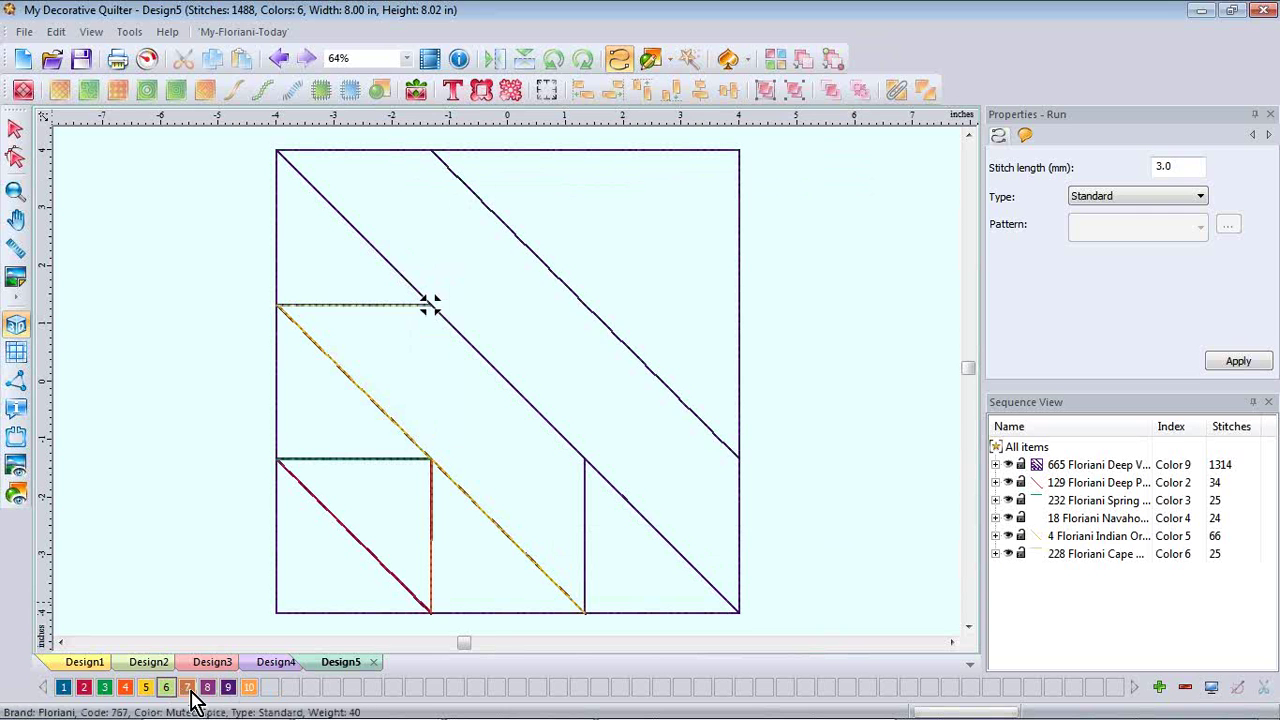
left_click(188, 687)
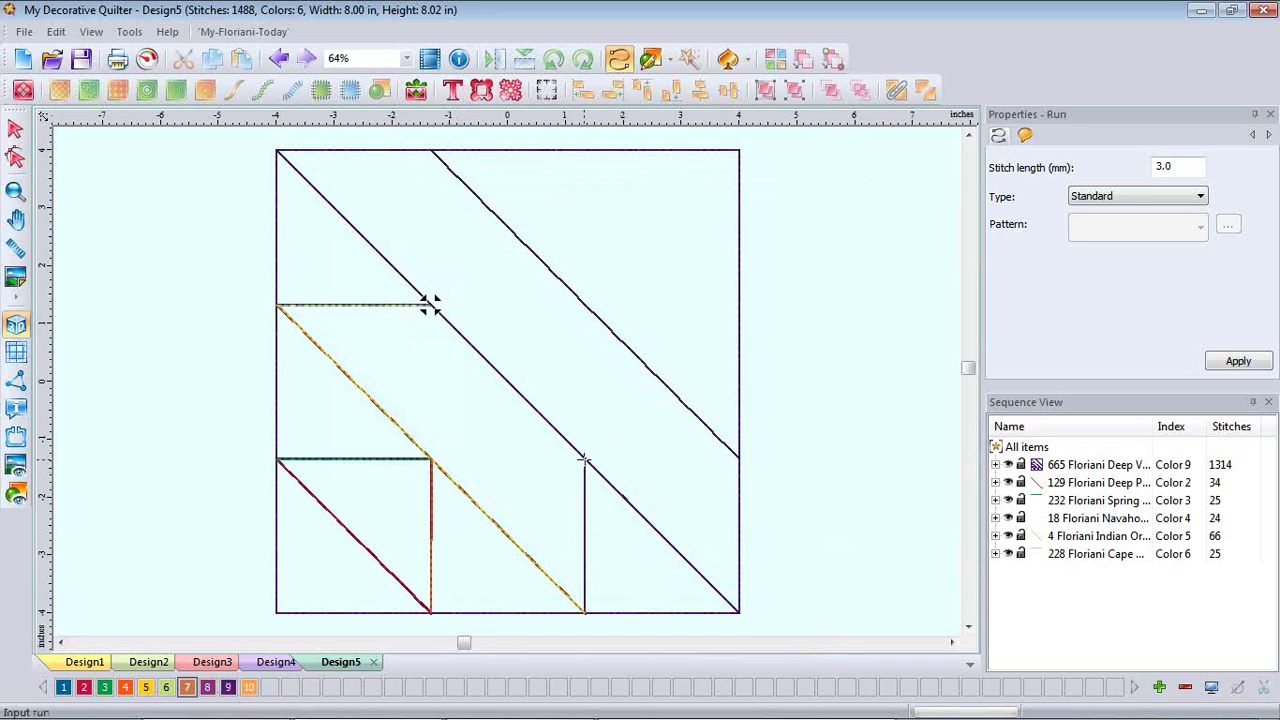
double_click(585, 612)
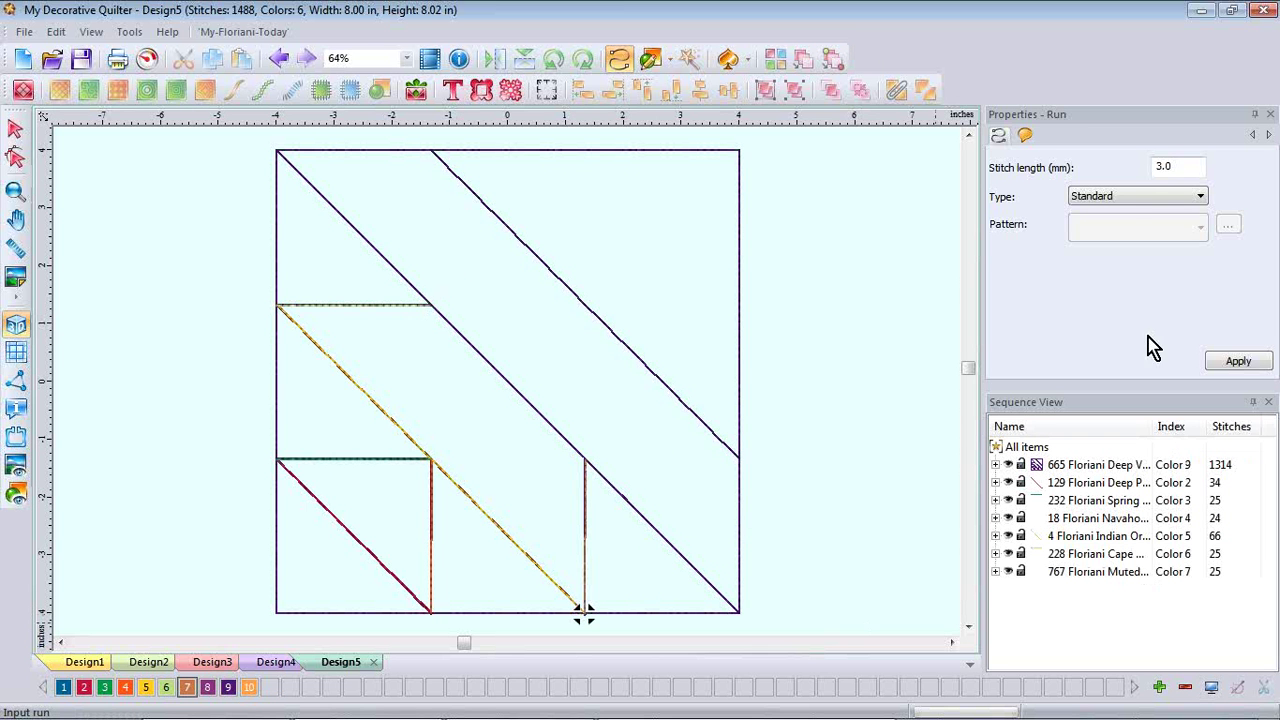
Draw run stitch lines along the block's corner-to-corner diagonal in color 8 and the upper-right diagonal seam in color 9.
double_click(210, 695)
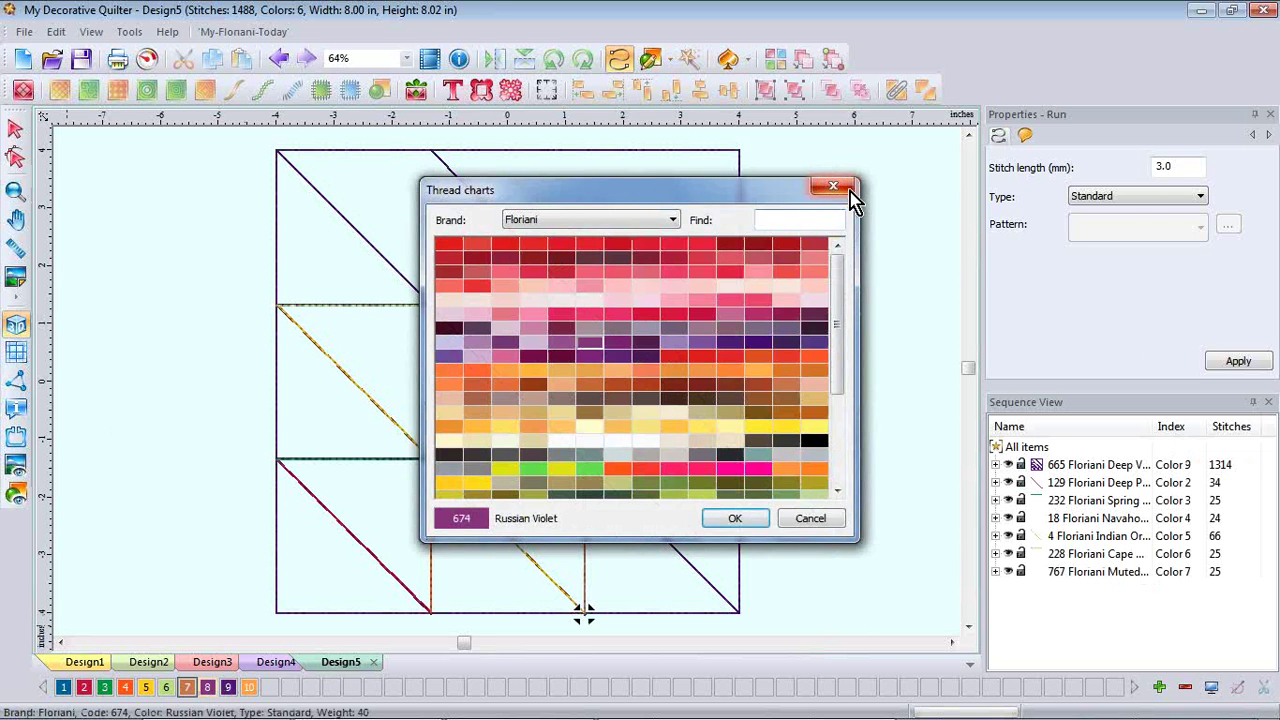
left_click(833, 186)
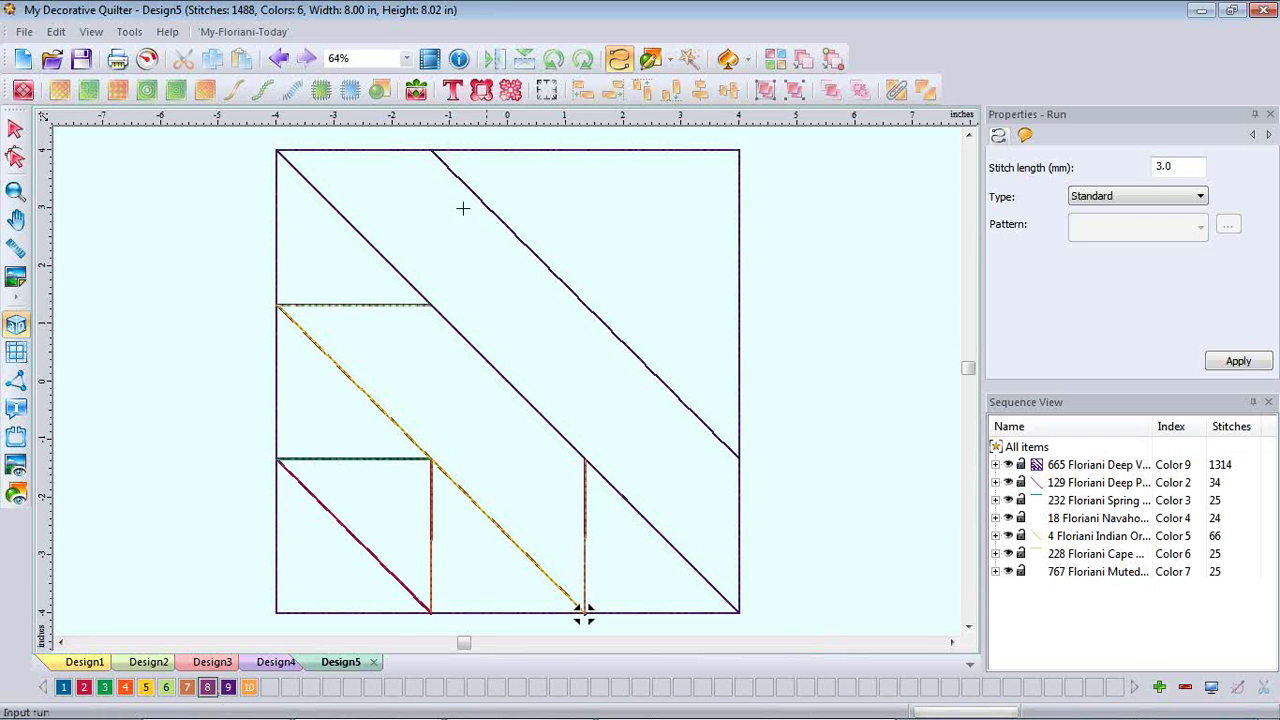
left_click(276, 150)
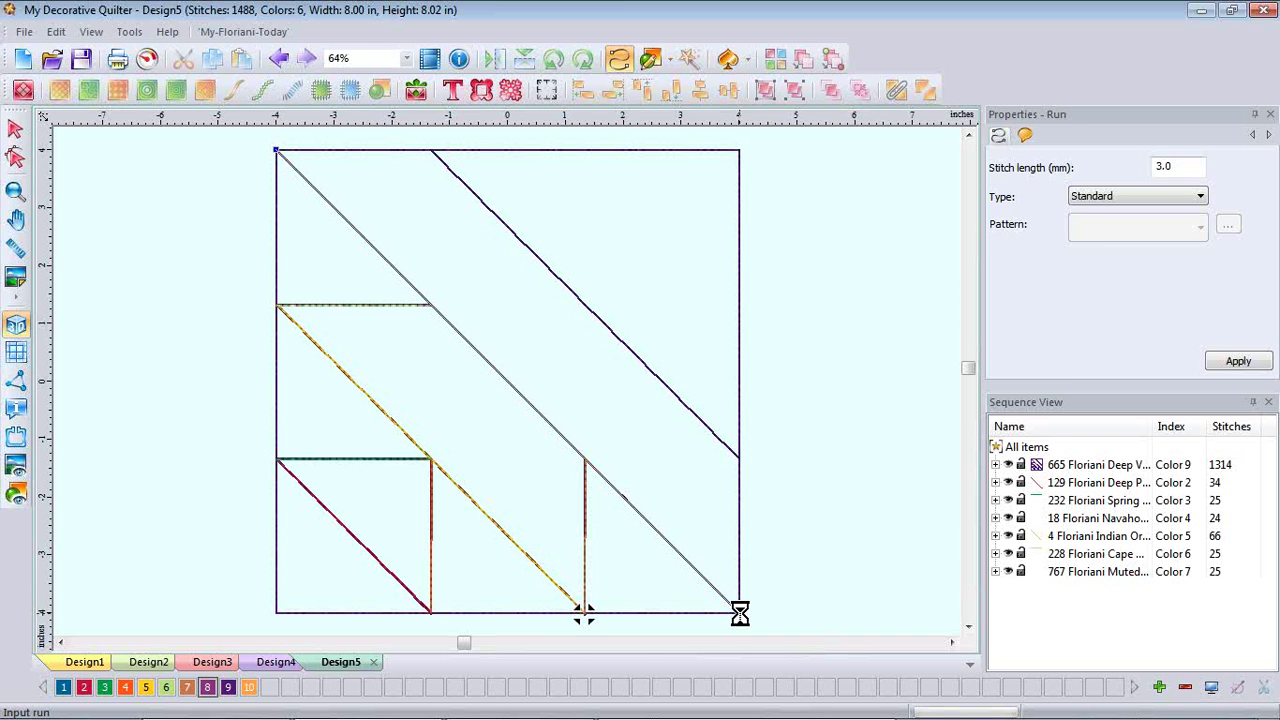
double_click(738, 610)
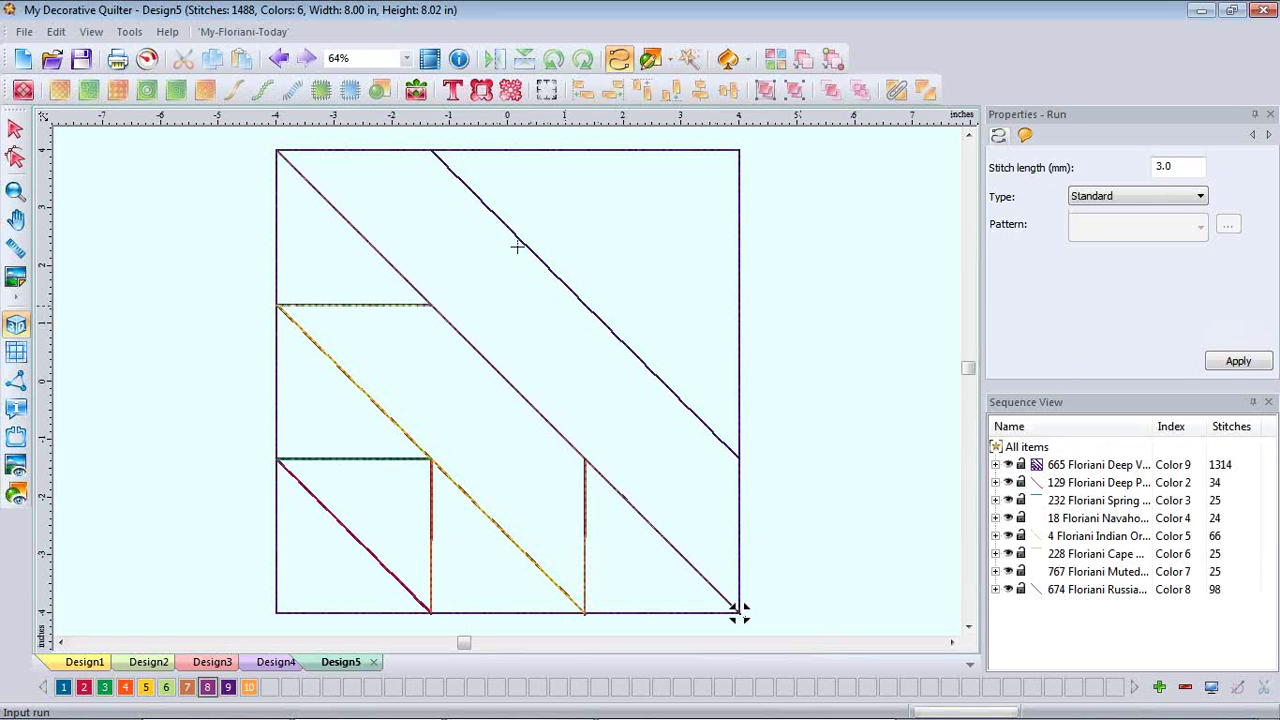
left_click(228, 687)
left_click(430, 151)
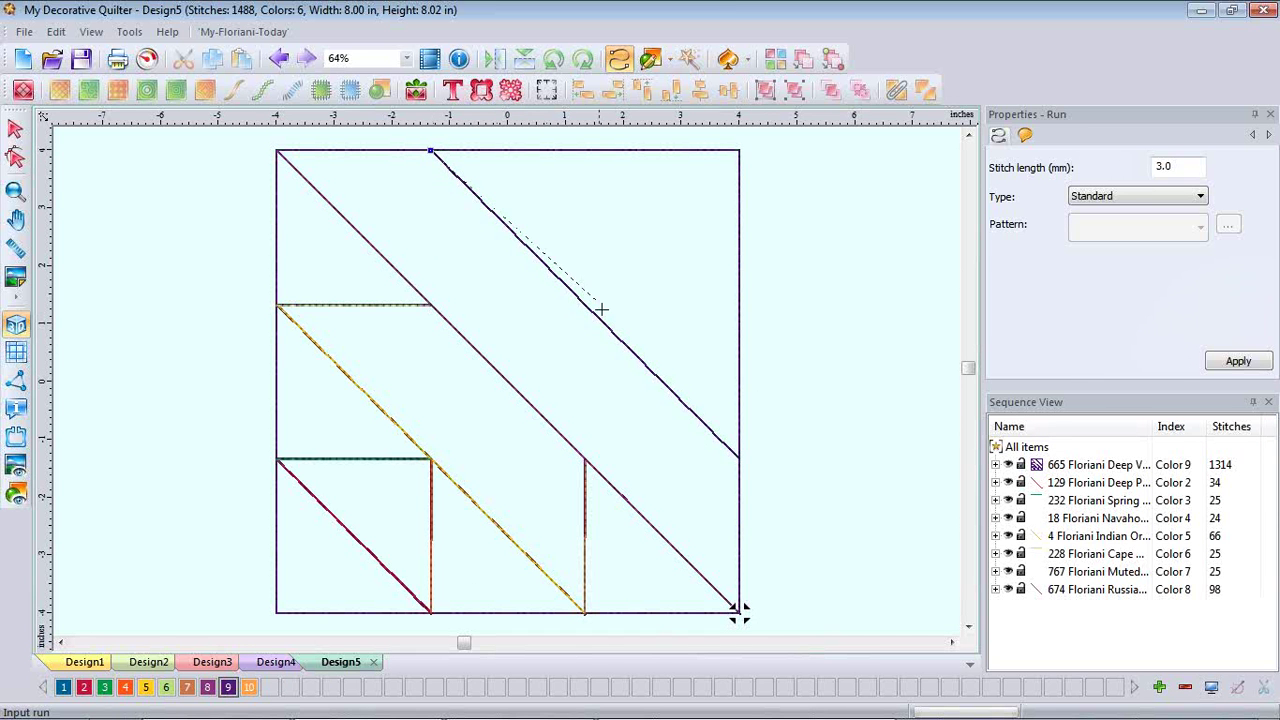
double_click(738, 458)
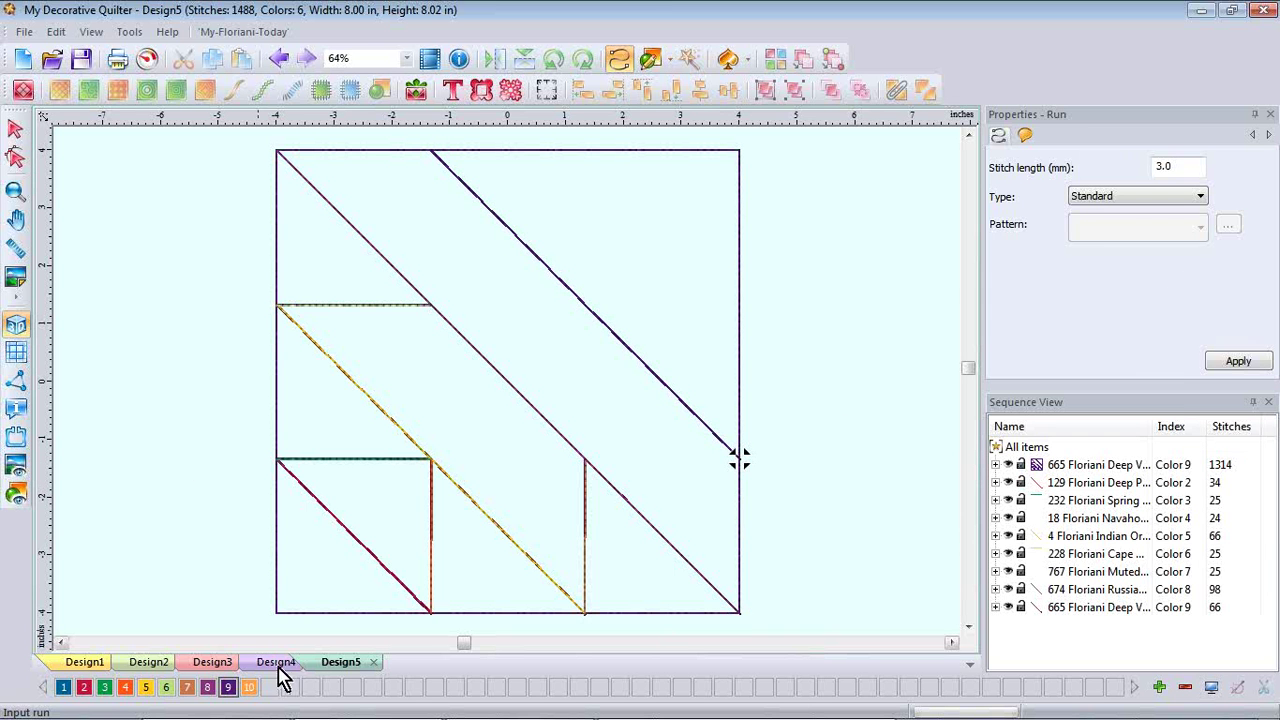
Draw a run stitch outline in color 10 around all four sides of the block, starting and ending at its upper-left corner.
left_click(250, 687)
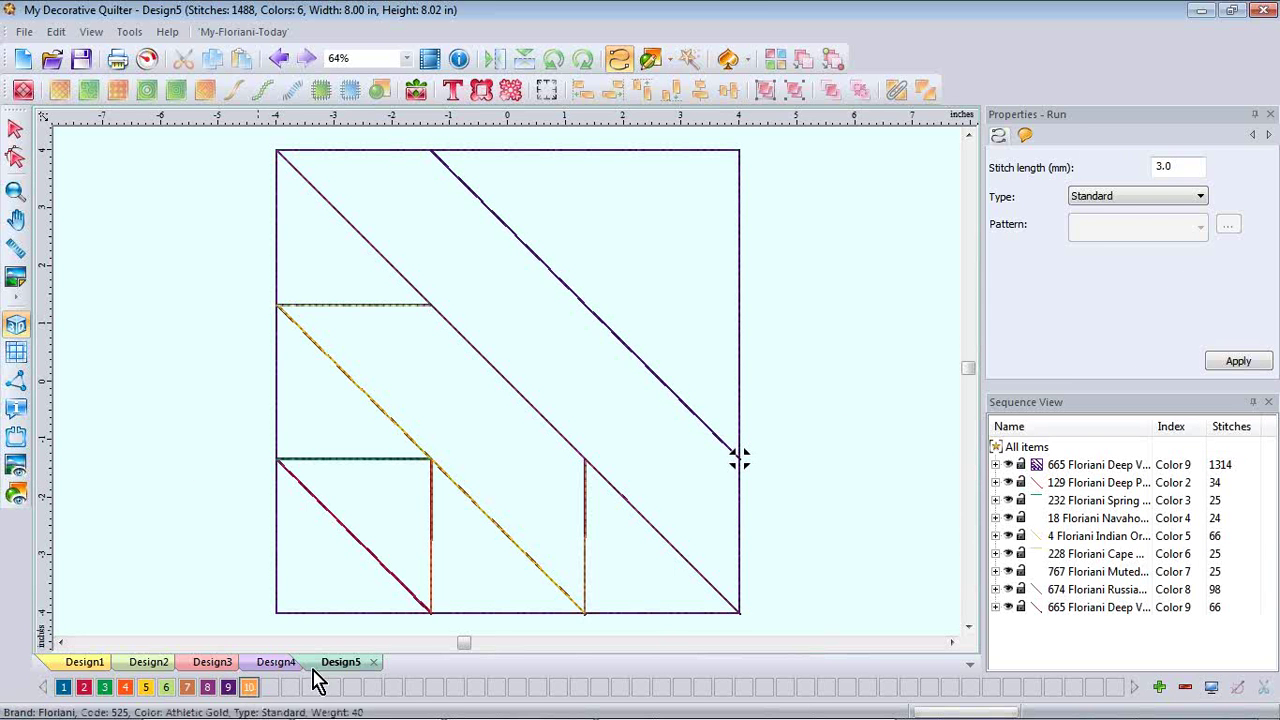
left_click(670, 60)
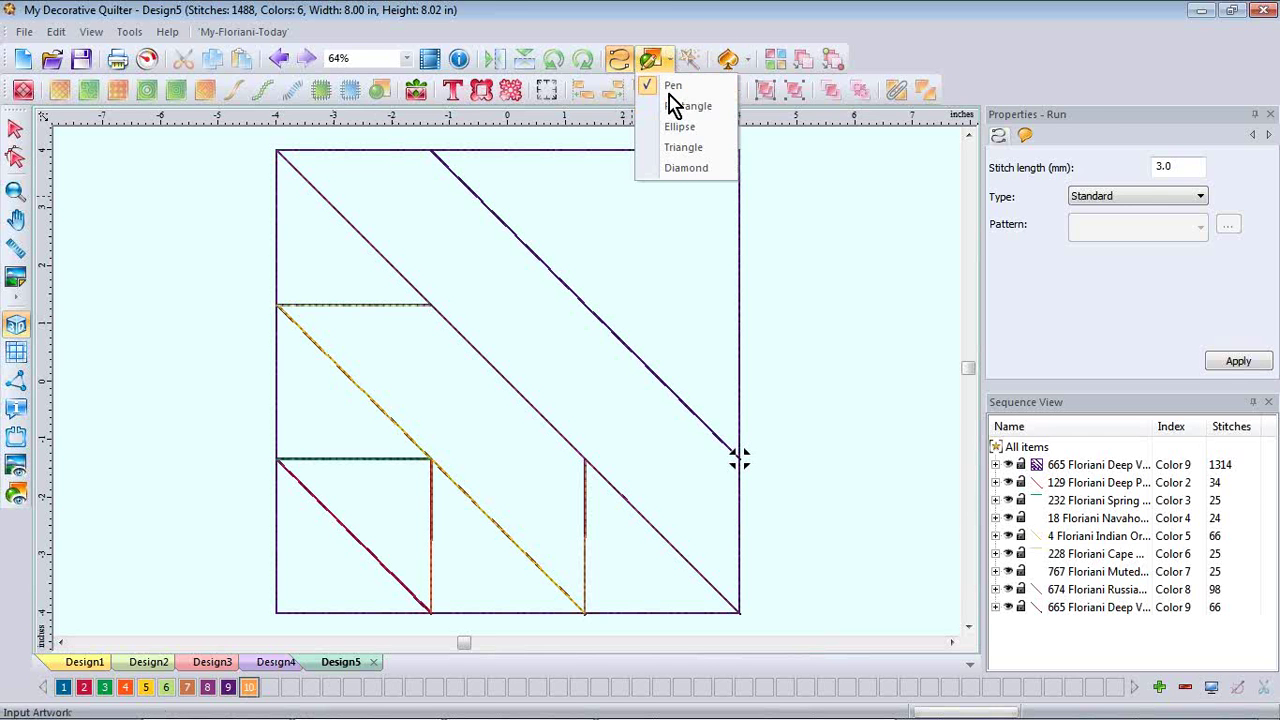
left_click(676, 106)
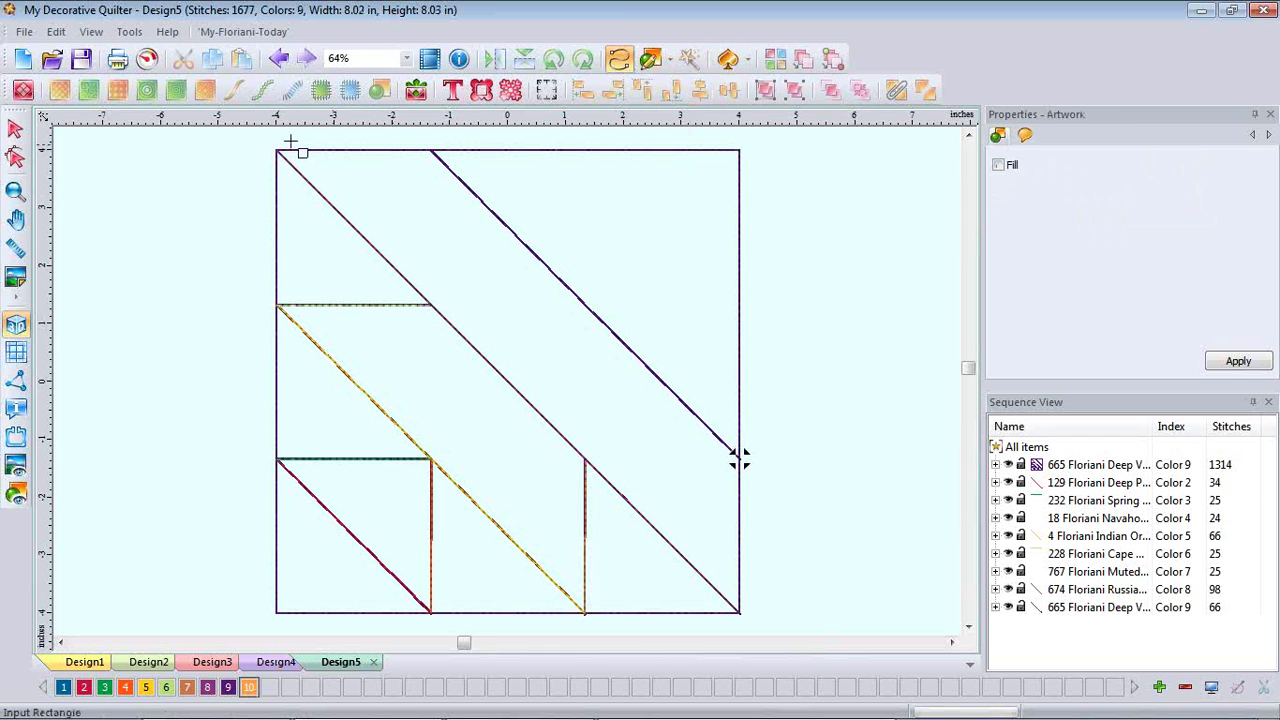
left_click(622, 60)
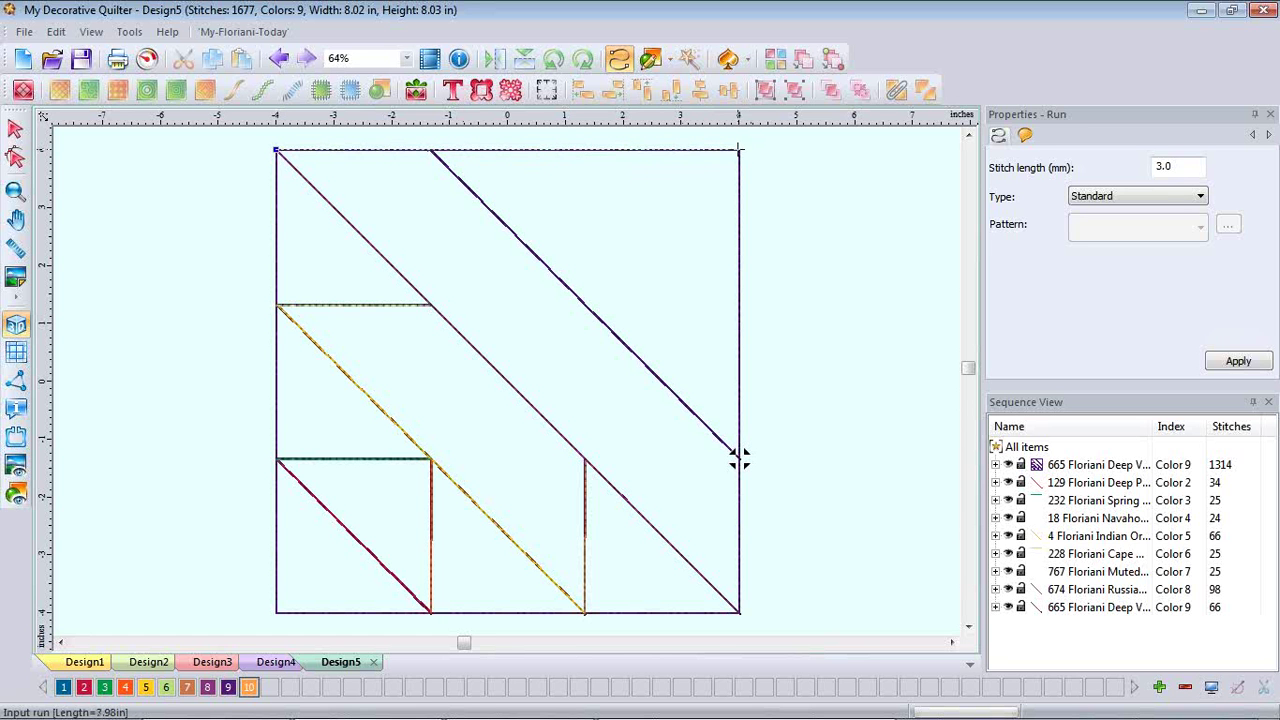
left_click(740, 150)
left_click(740, 612)
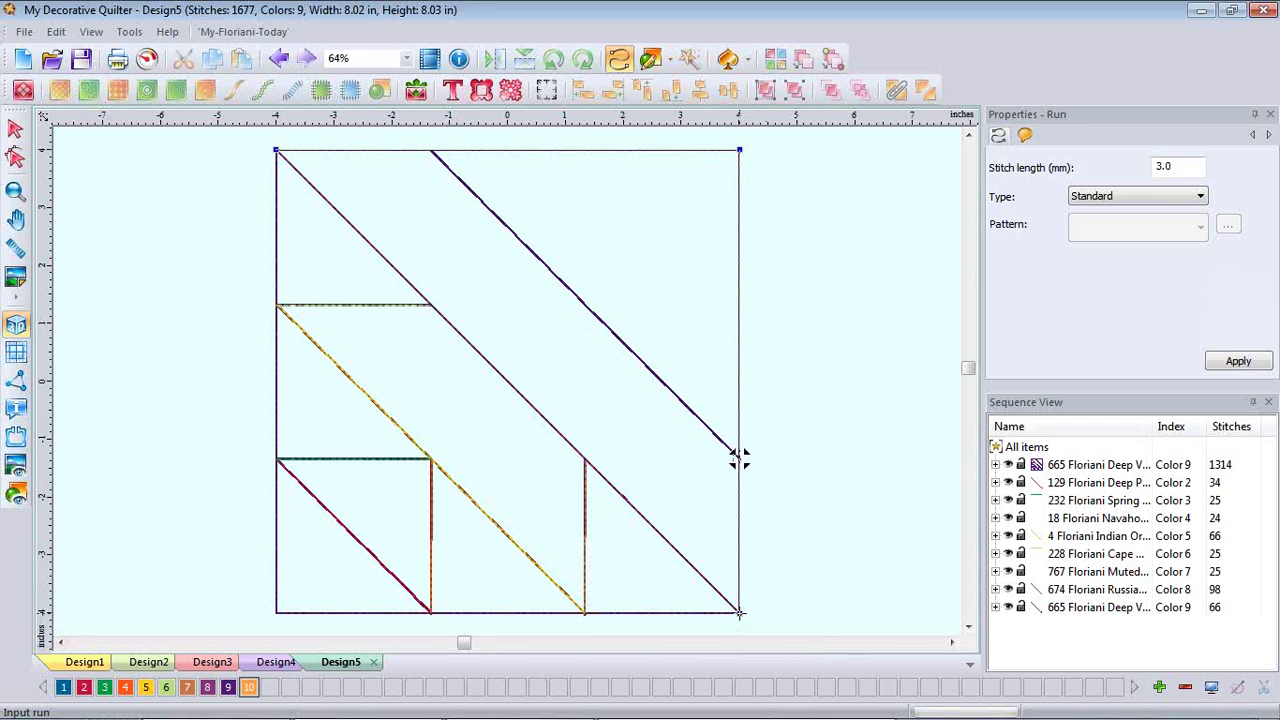
left_click(275, 612)
left_click(275, 150)
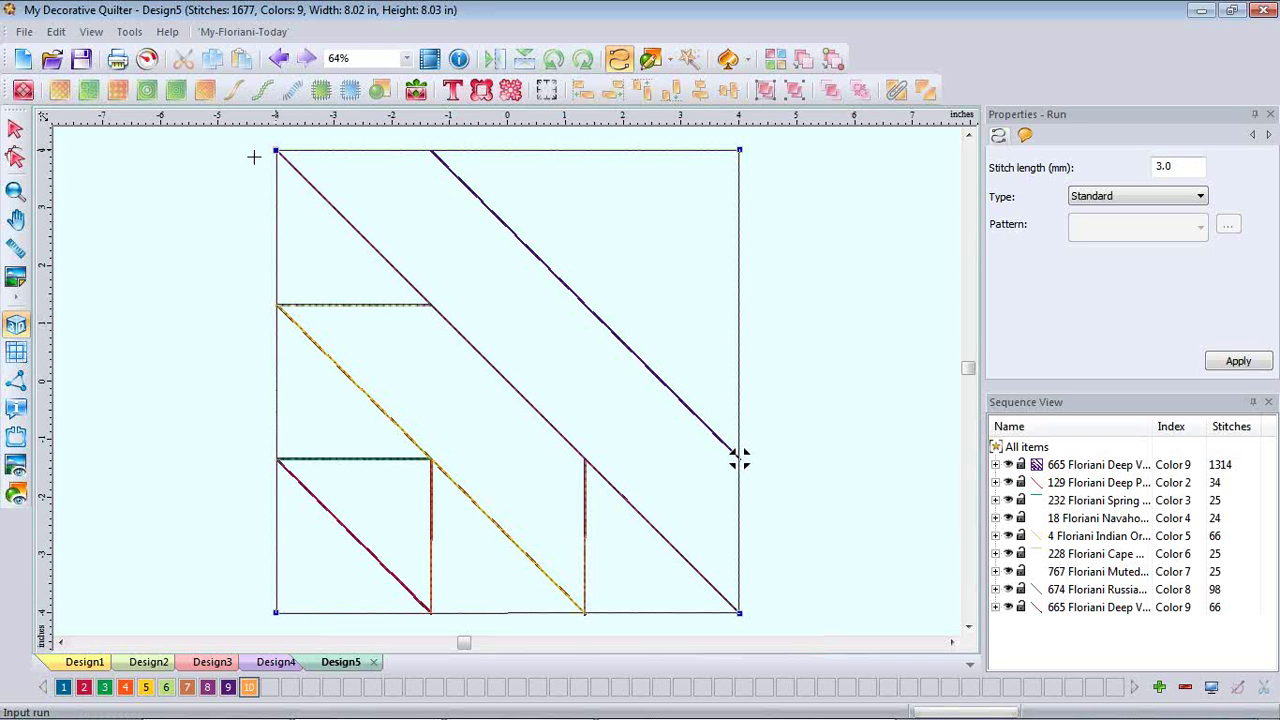
key("Return")
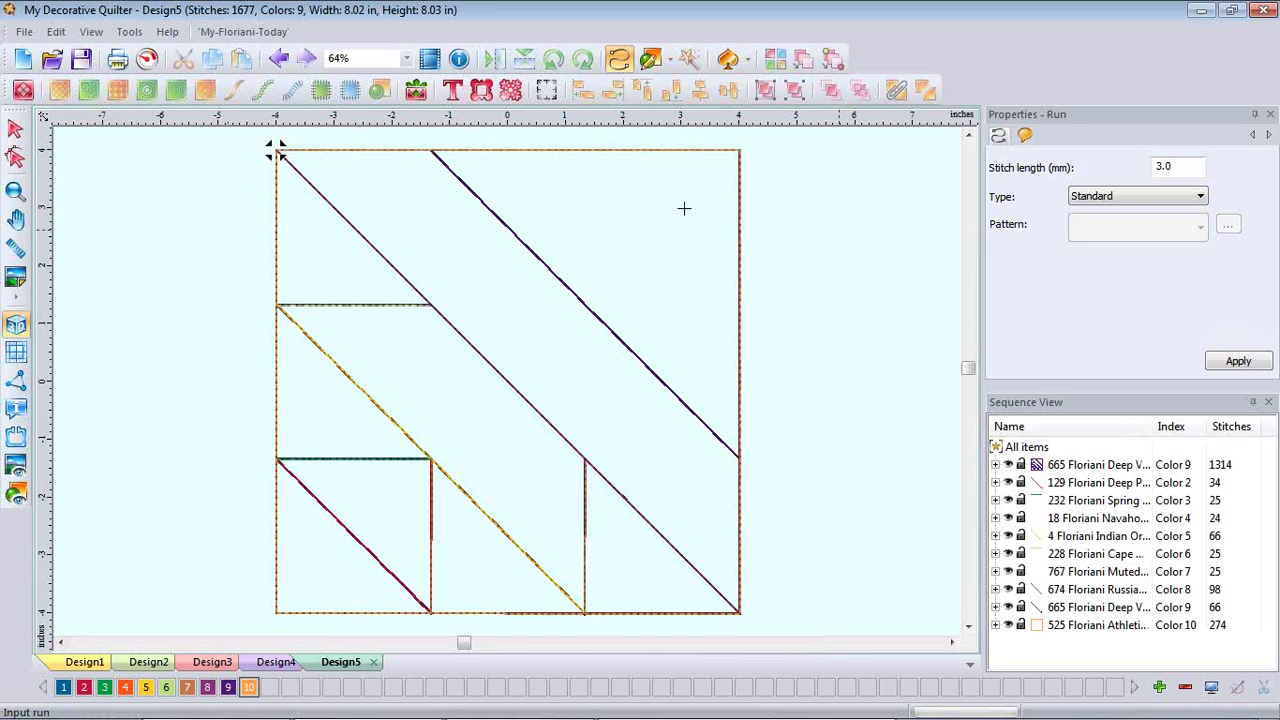
Display the fabric colors behind the block to check the seam lines and outline against the patches, and hide the fabric again.
left_click(15, 128)
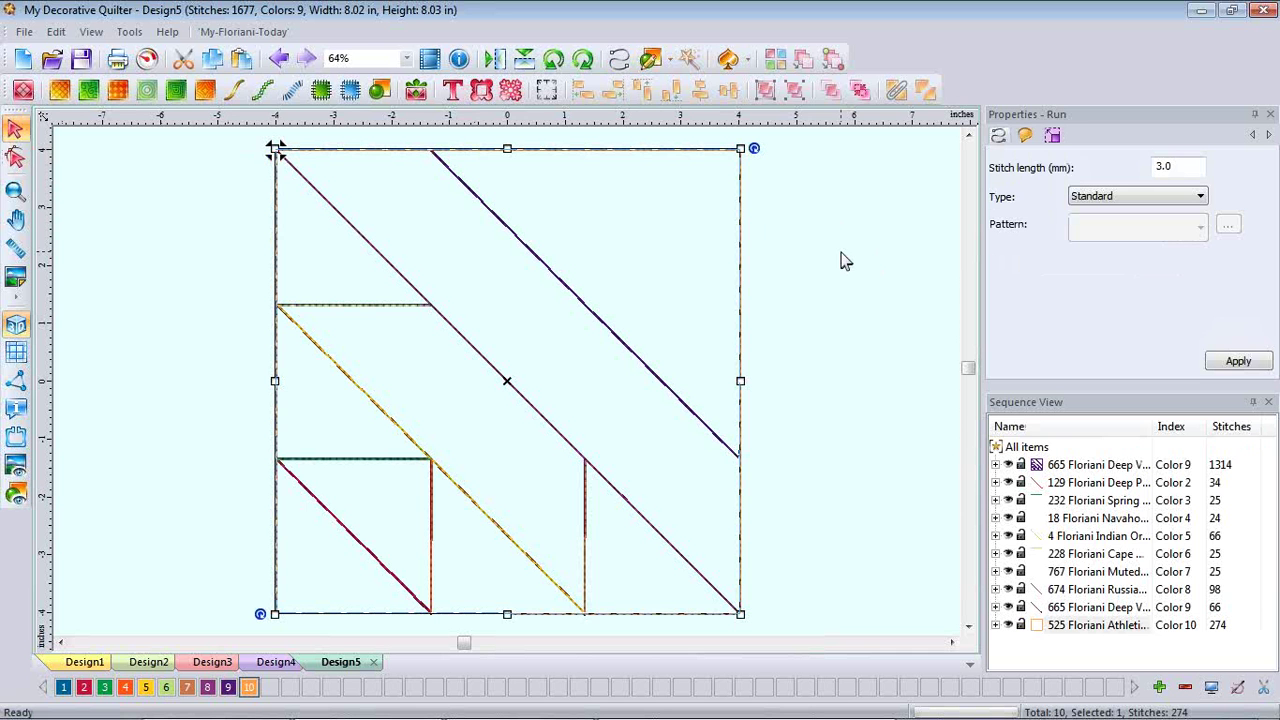
left_click(15, 467)
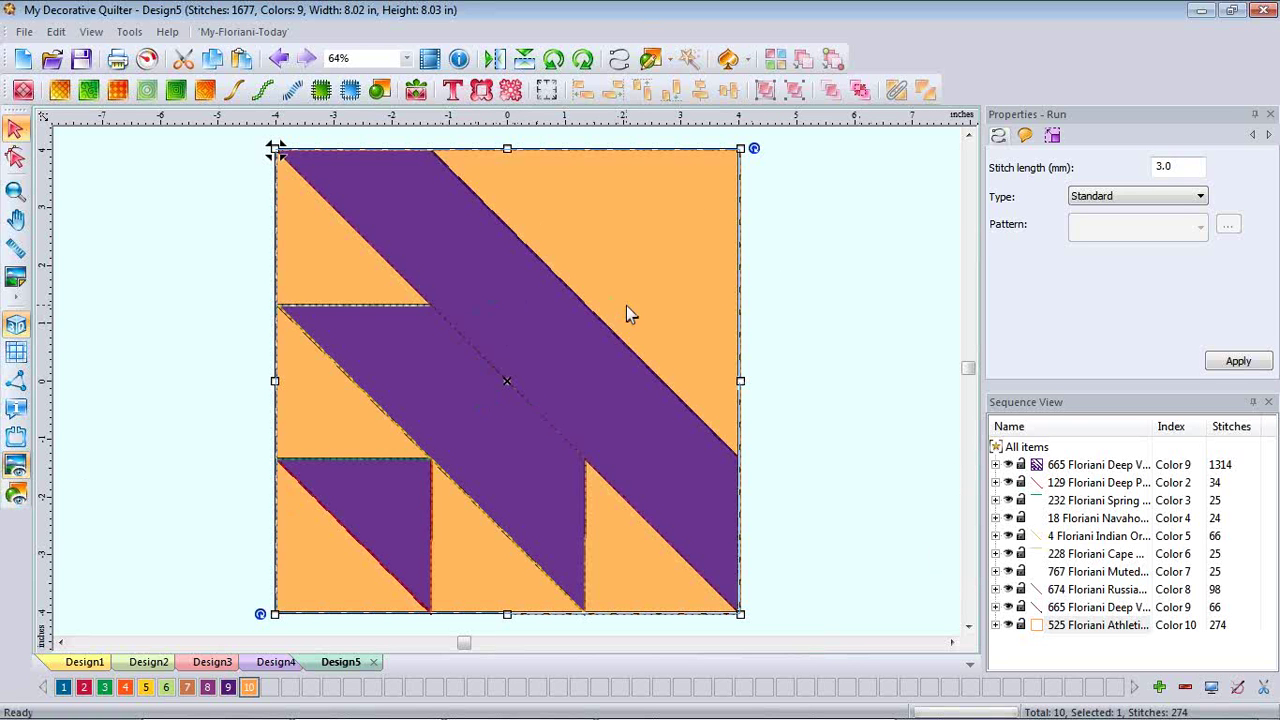
left_click(652, 63)
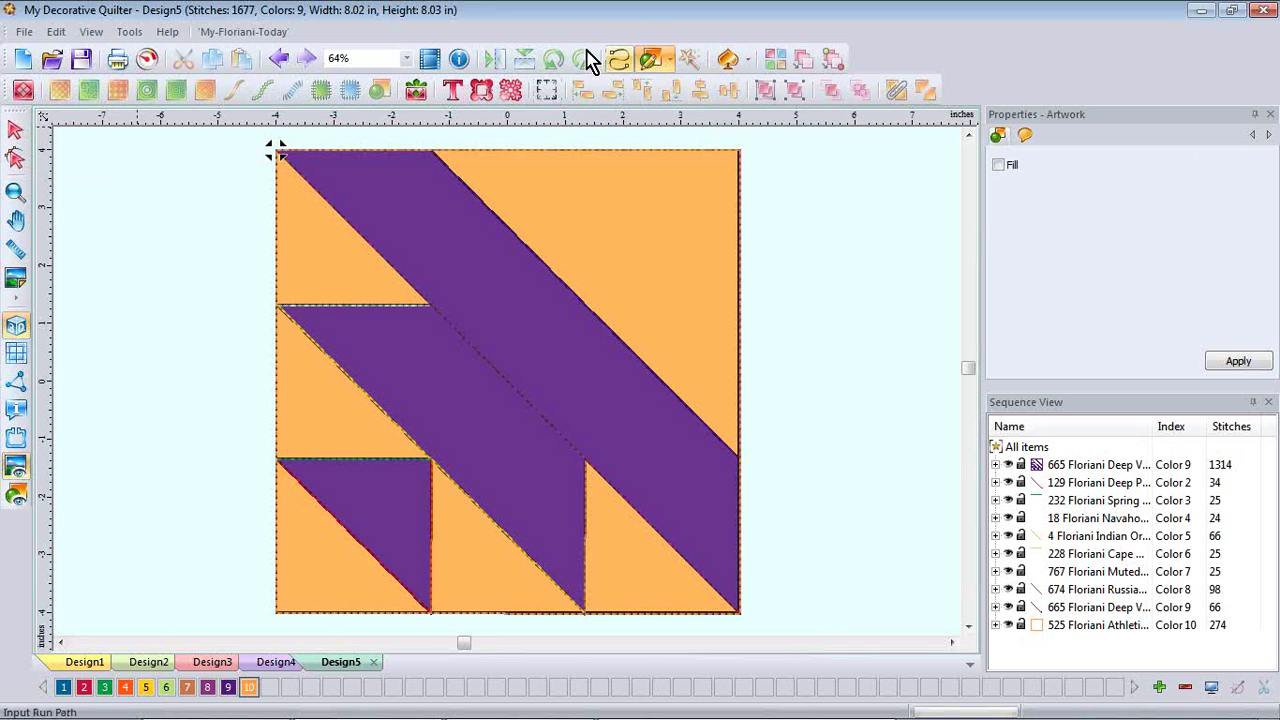
left_click(620, 60)
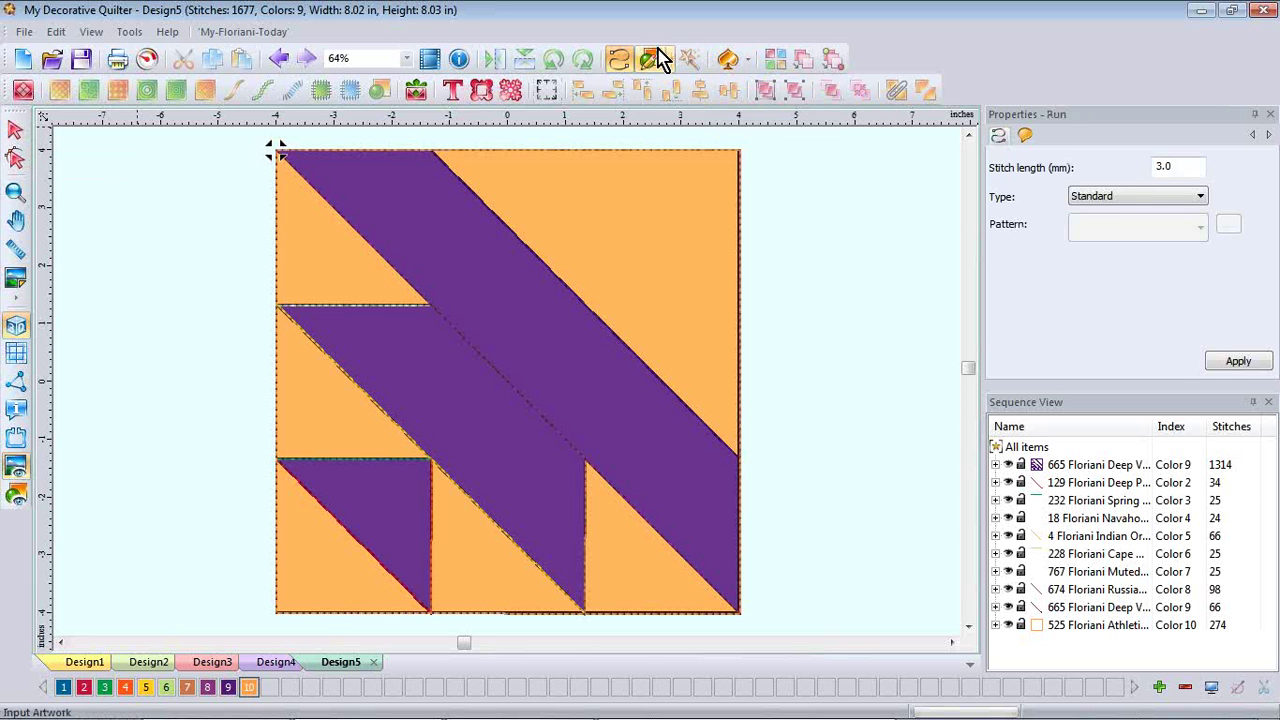
left_click(15, 130)
left_click(503, 258)
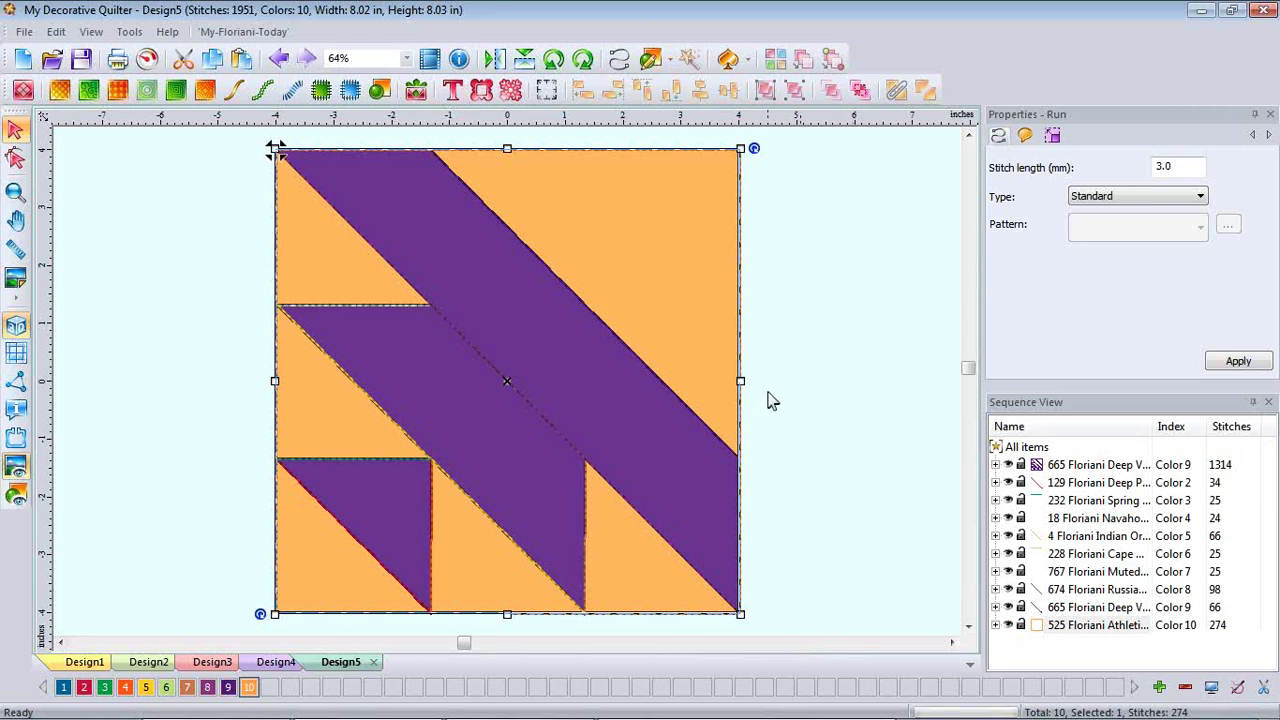
left_click_drag(741, 381, 743, 380)
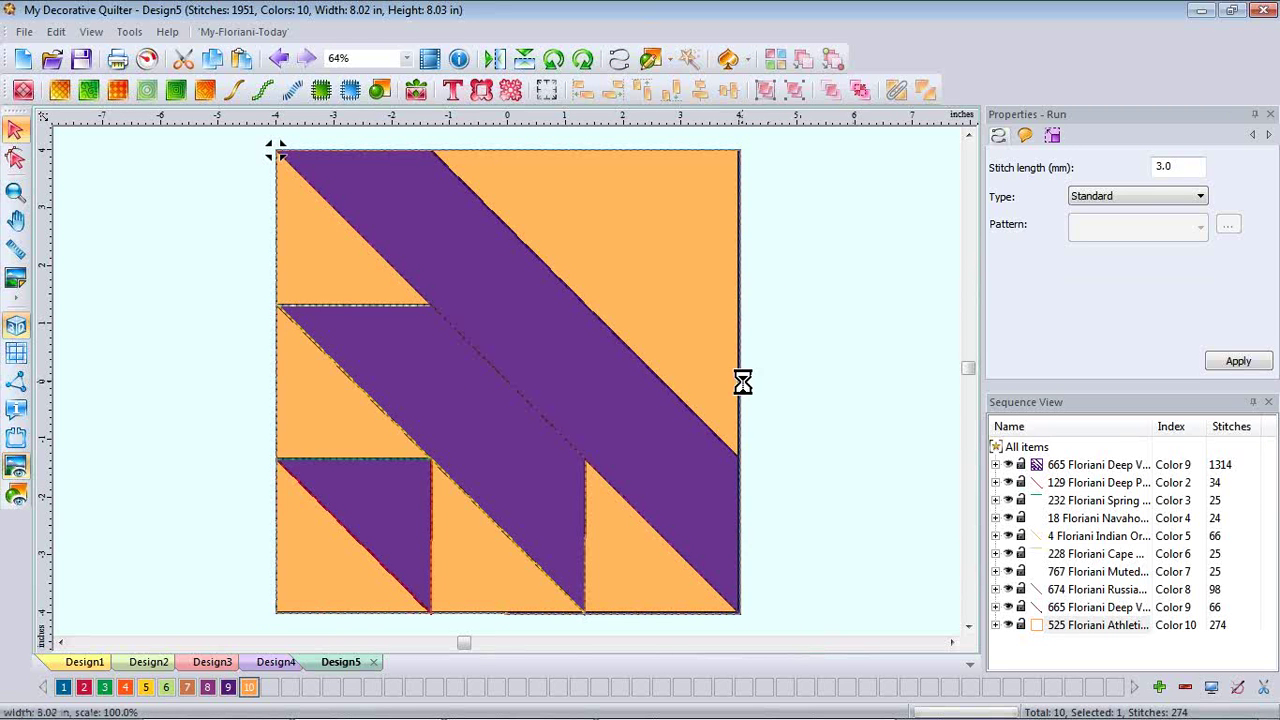
left_click(817, 362)
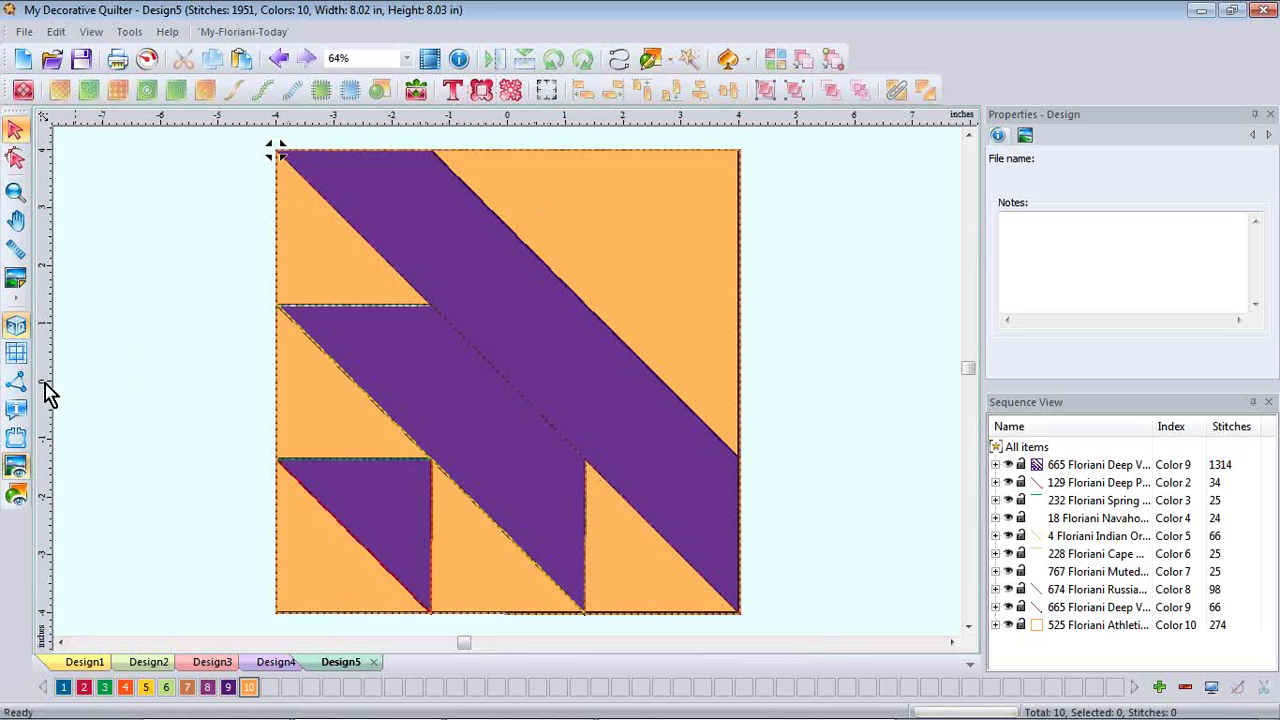
left_click(16, 467)
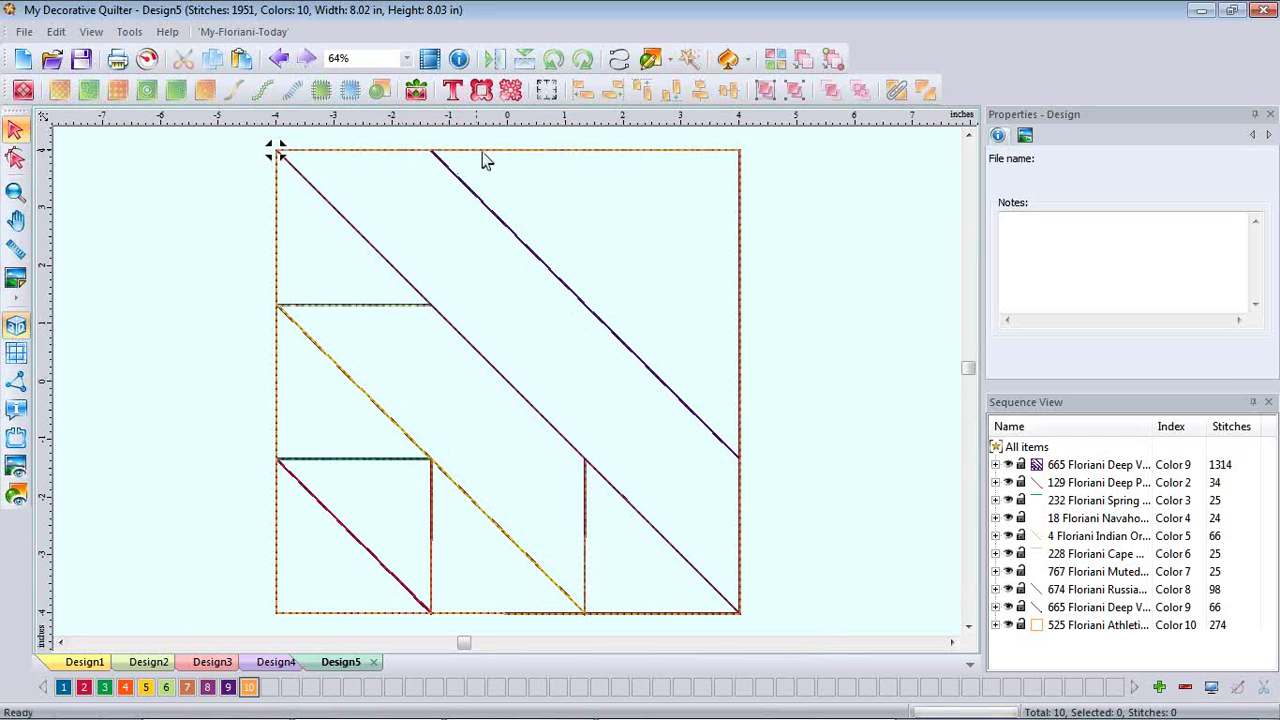
Draw a triangle artwork shape over the block's upper-right patch and select it.
left_click(675, 58)
left_click(675, 150)
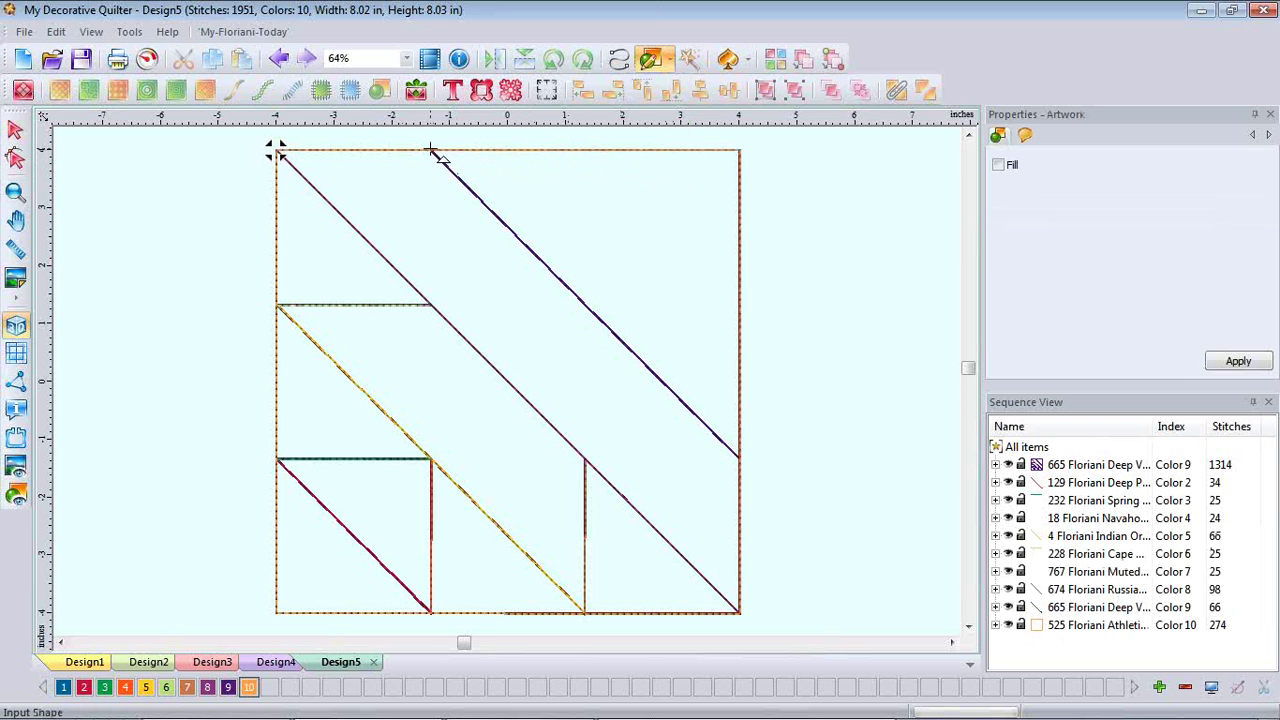
left_click_drag(433, 150, 765, 409)
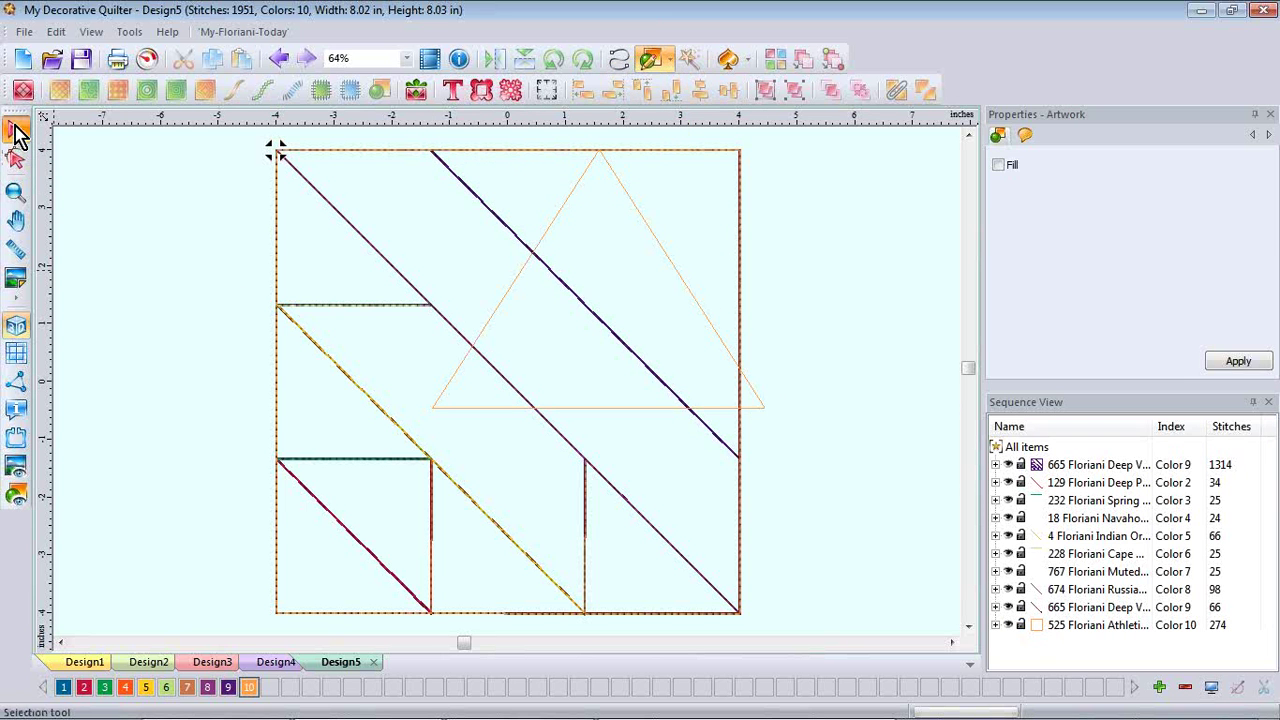
left_click(15, 130)
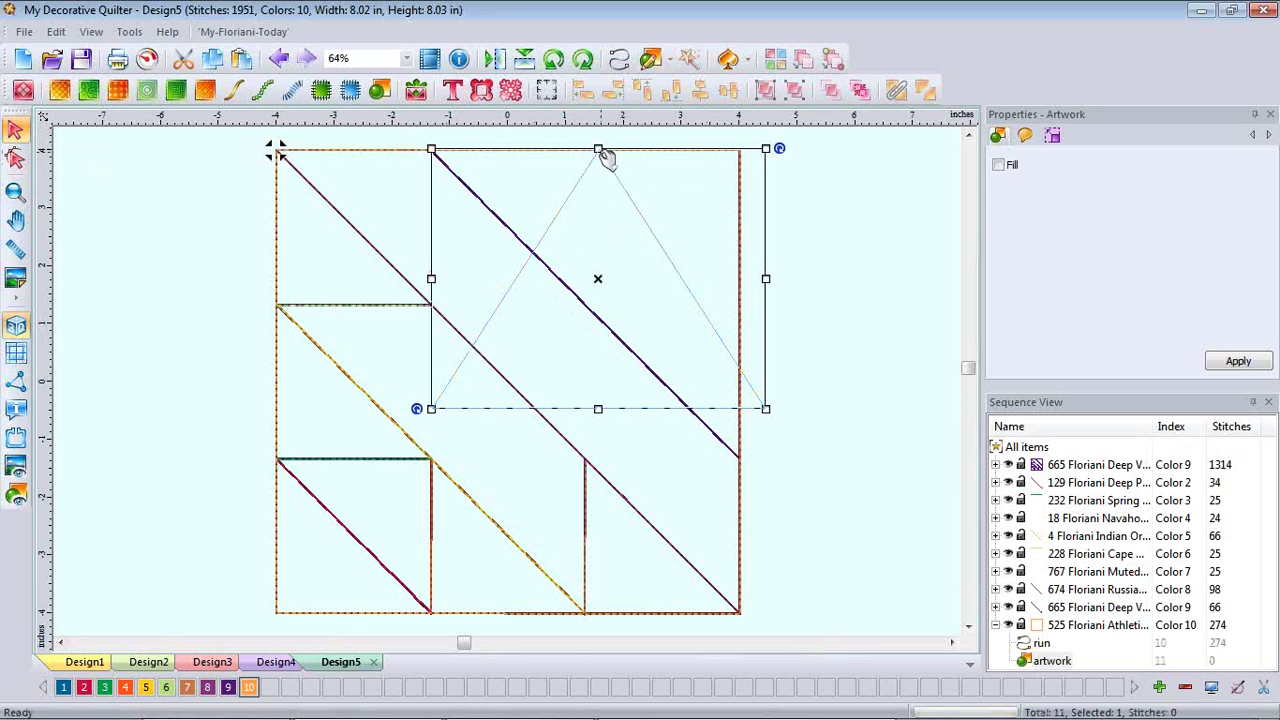
Reshape the triangle's three corner points to match the block's upper-right triangular patch and convert it to a meandering stipple fill.
left_click(15, 158)
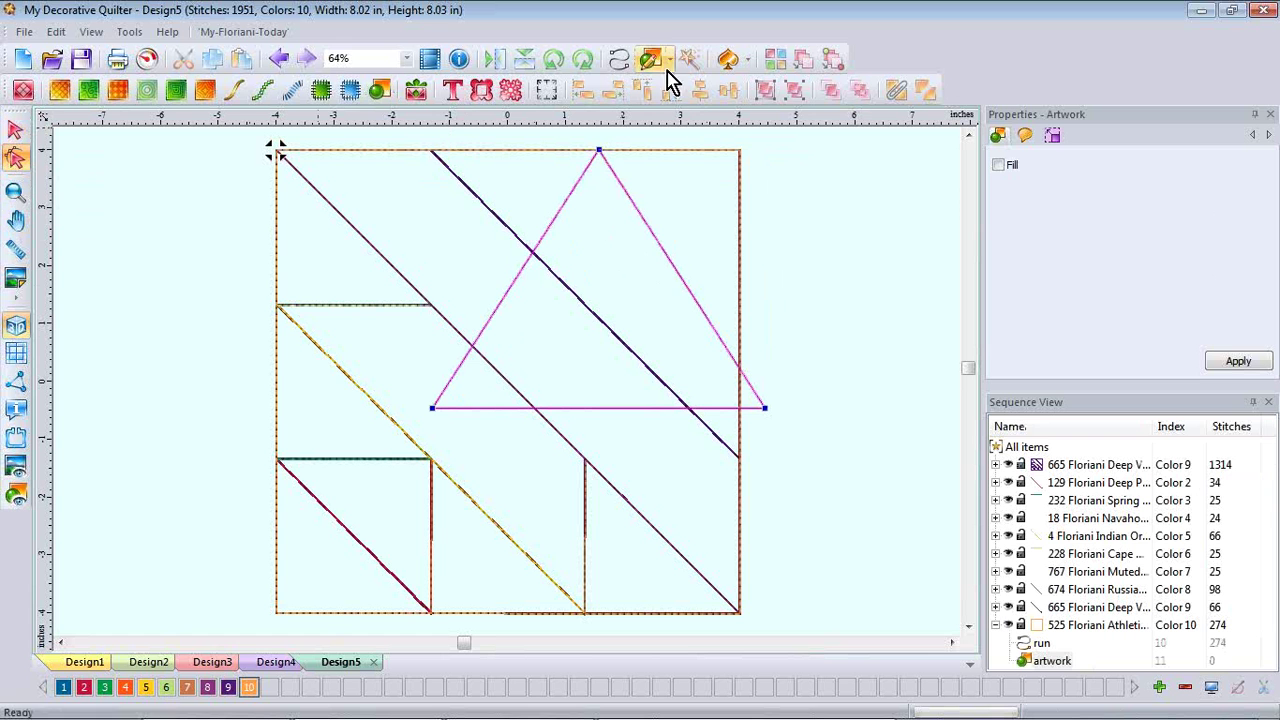
left_click_drag(598, 152, 738, 150)
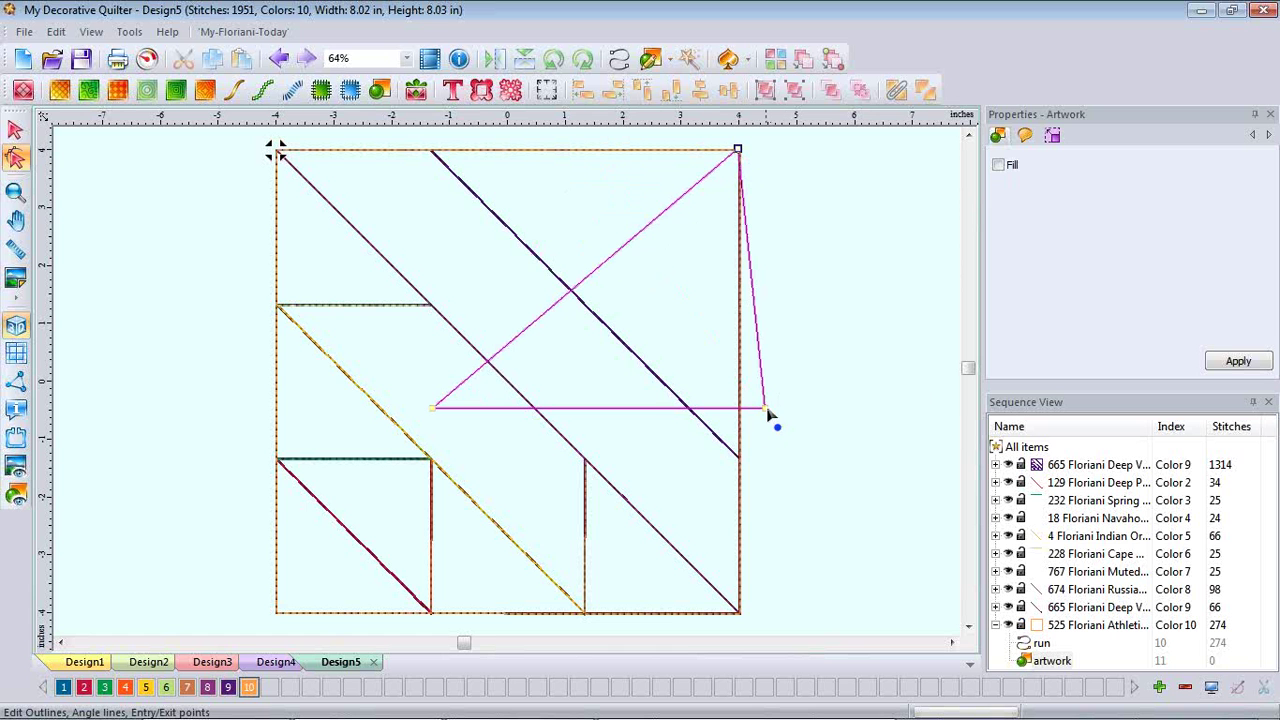
left_click_drag(766, 412, 739, 458)
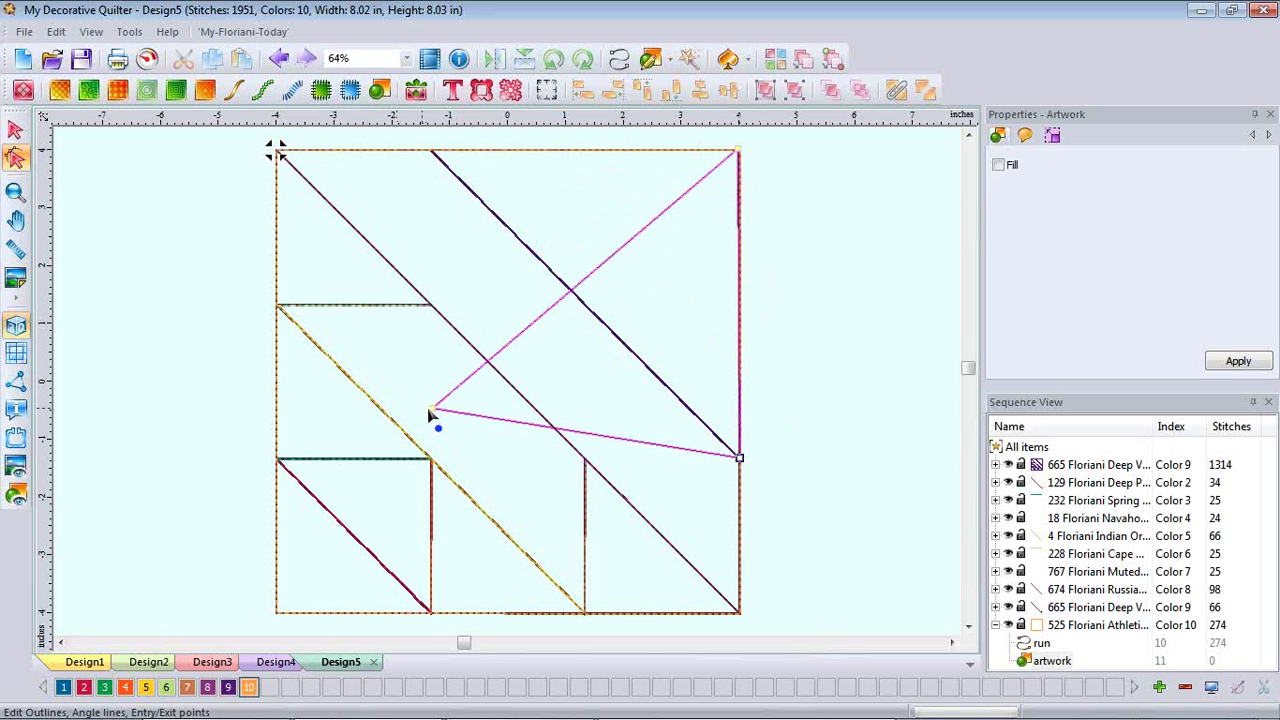
mouse_move(431, 151)
left_mouse_down()
mouse_move(447, 140)
mouse_move(433, 155)
left_mouse_up()
left_click_drag(432, 155, 431, 153)
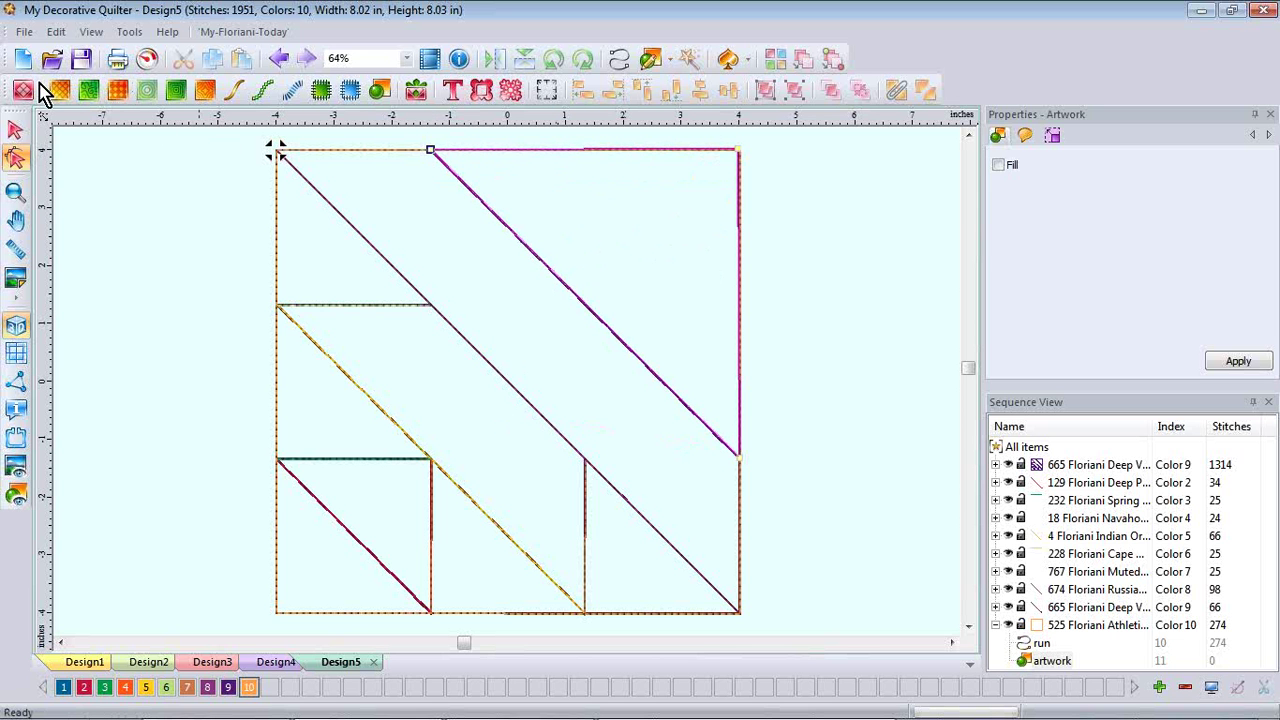
left_click(91, 93)
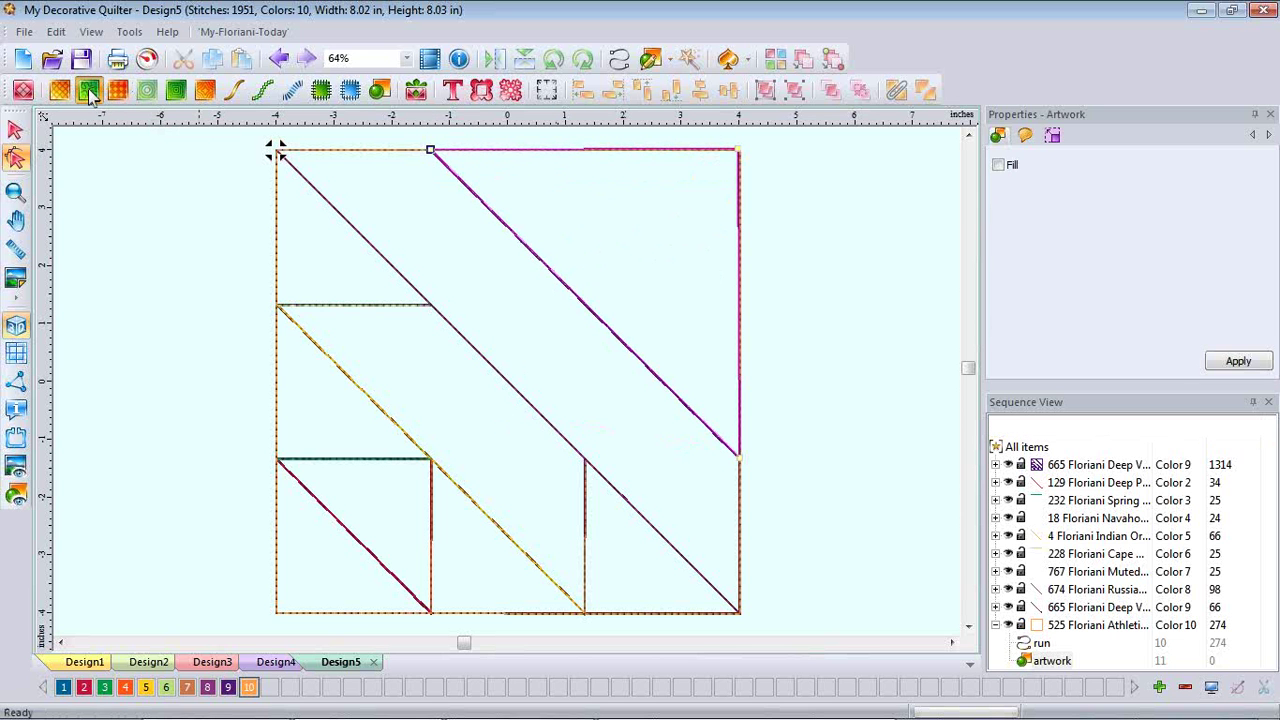
left_click(843, 229)
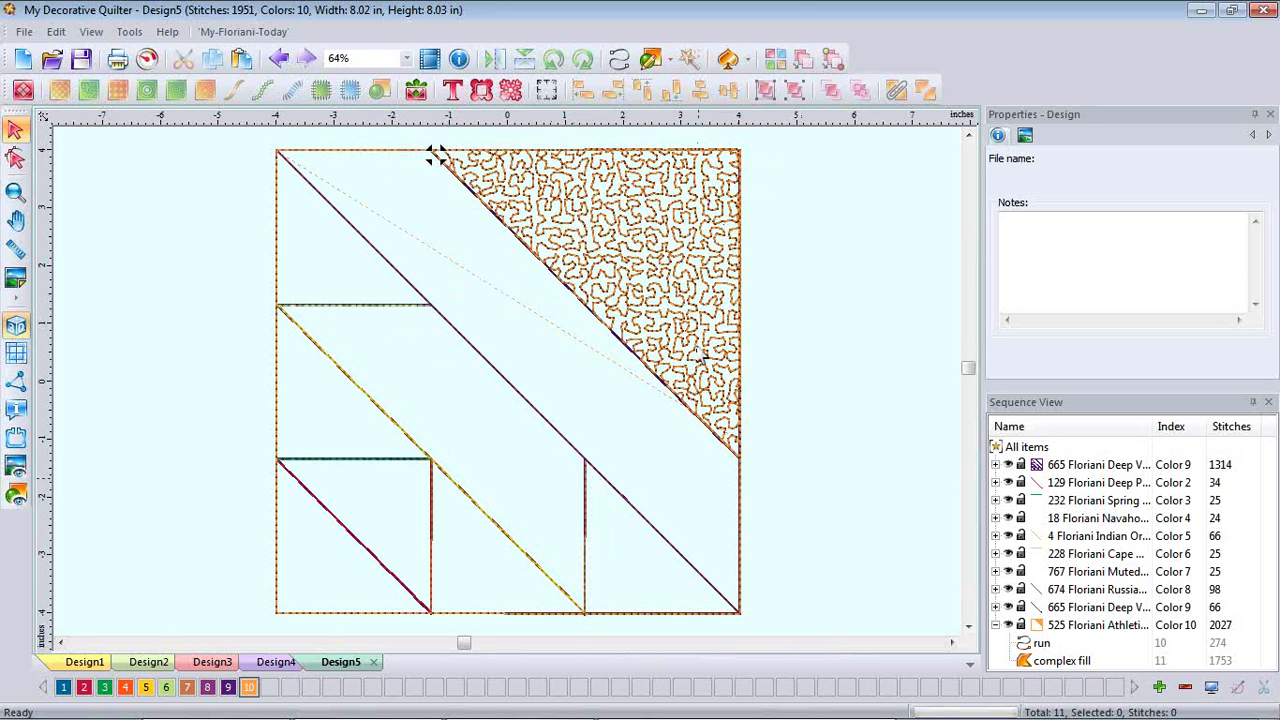
Delete the stipple-filled triangle from the block's upper-right patch.
left_click(673, 62)
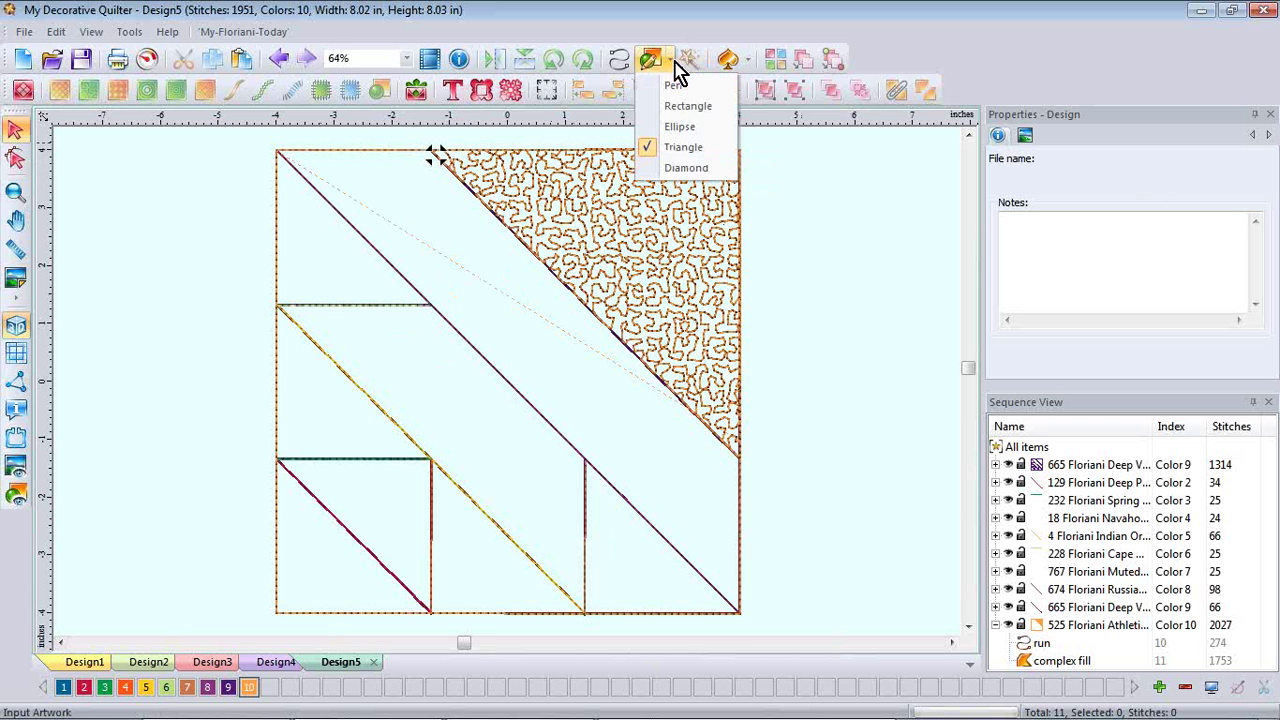
left_click(14, 130)
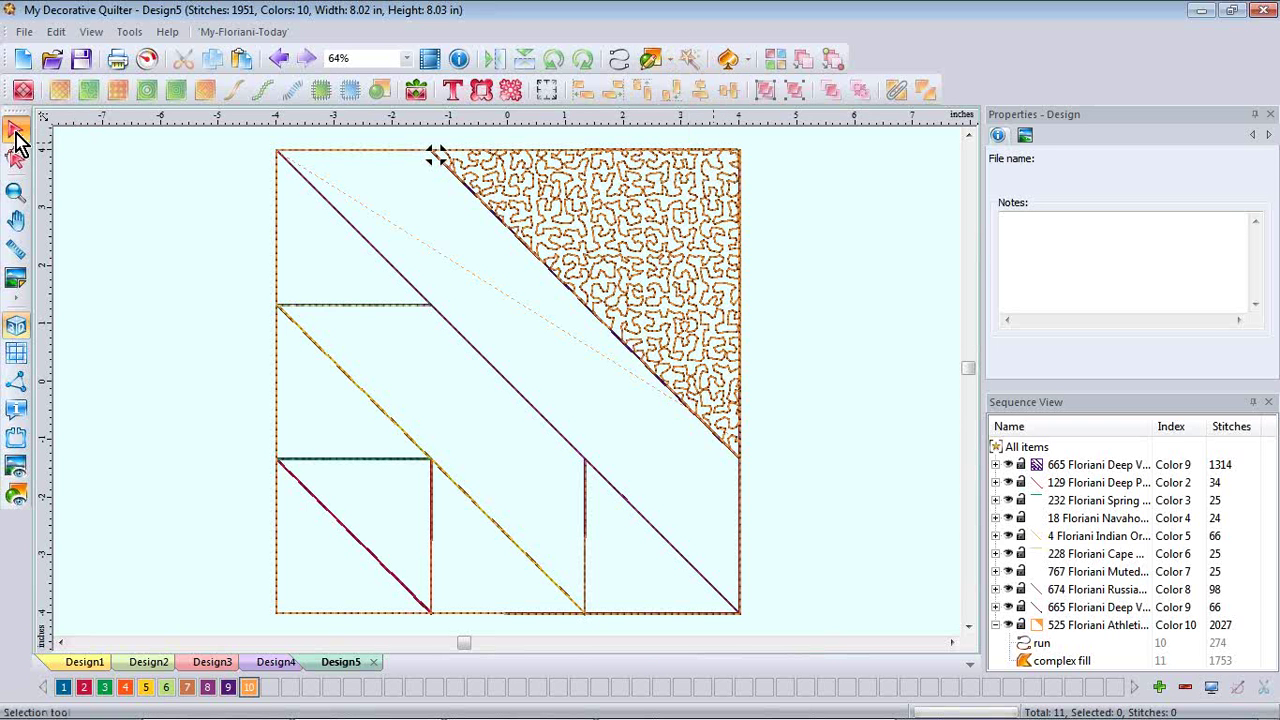
left_click(656, 176)
key("Delete")
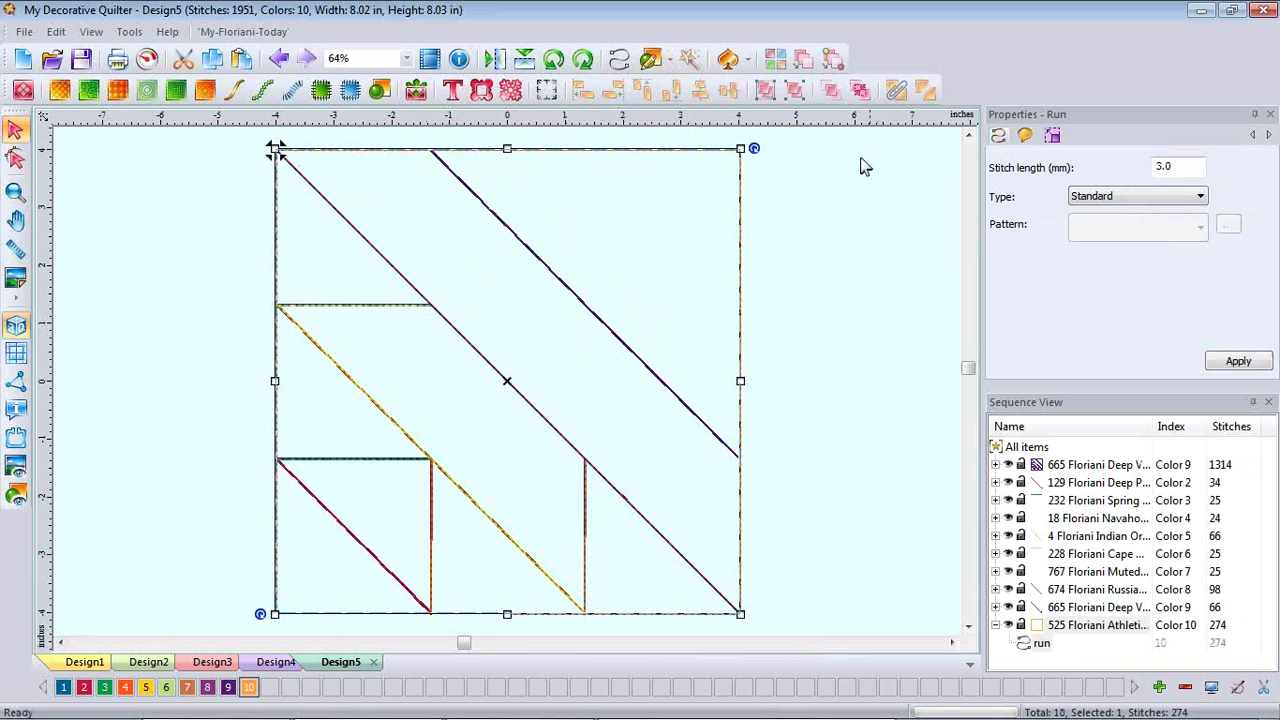
Insert the Embellishments 05 design from the Flower 01 embellishment set into the pineapple block.
left_click(417, 93)
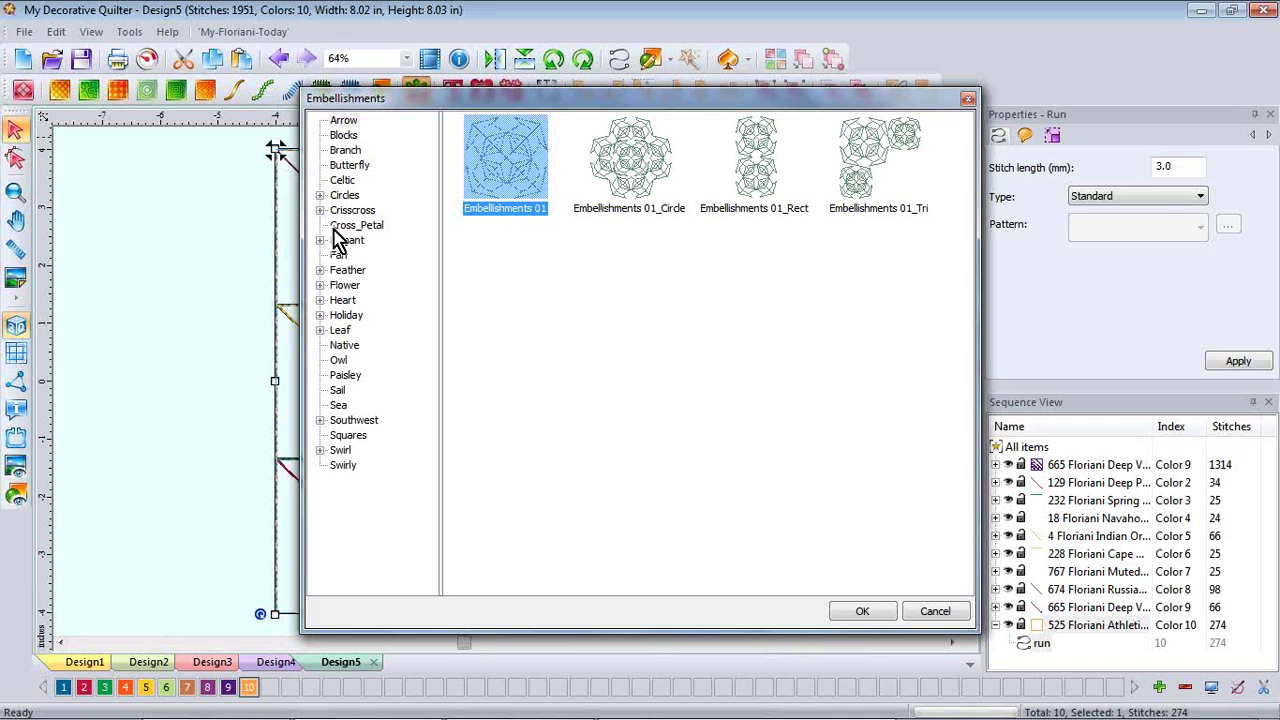
left_click(320, 286)
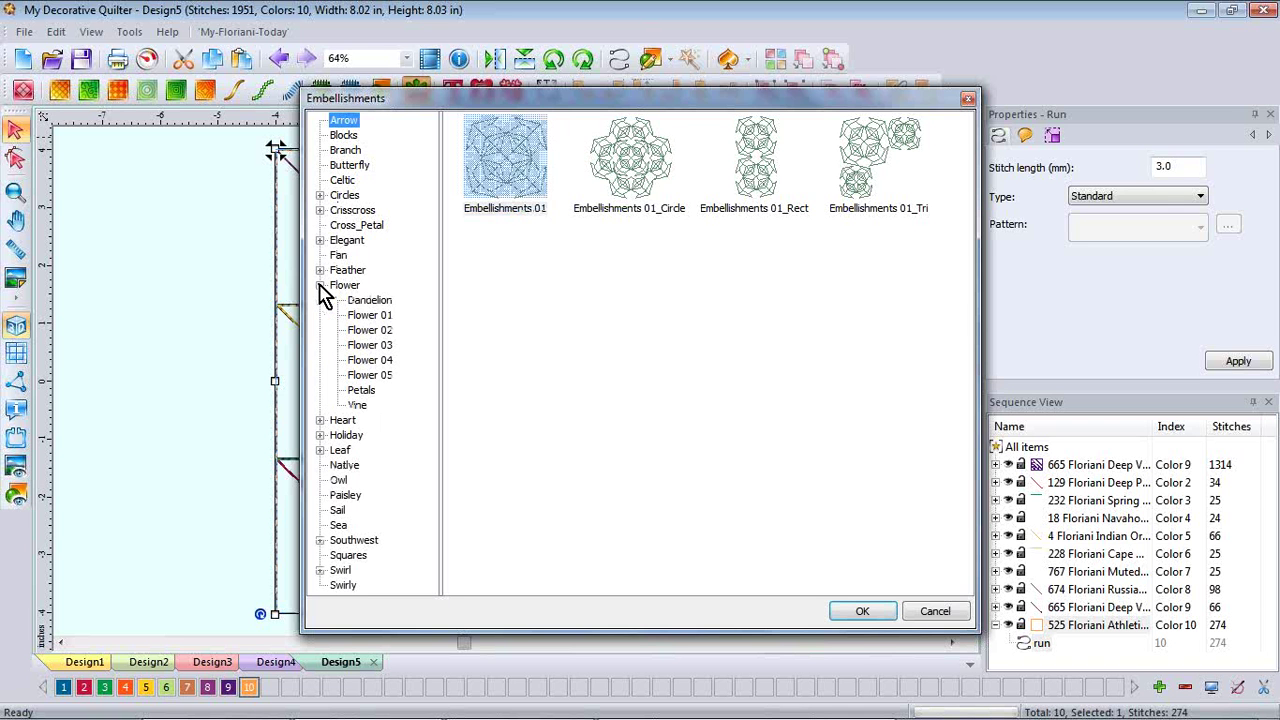
left_click(369, 318)
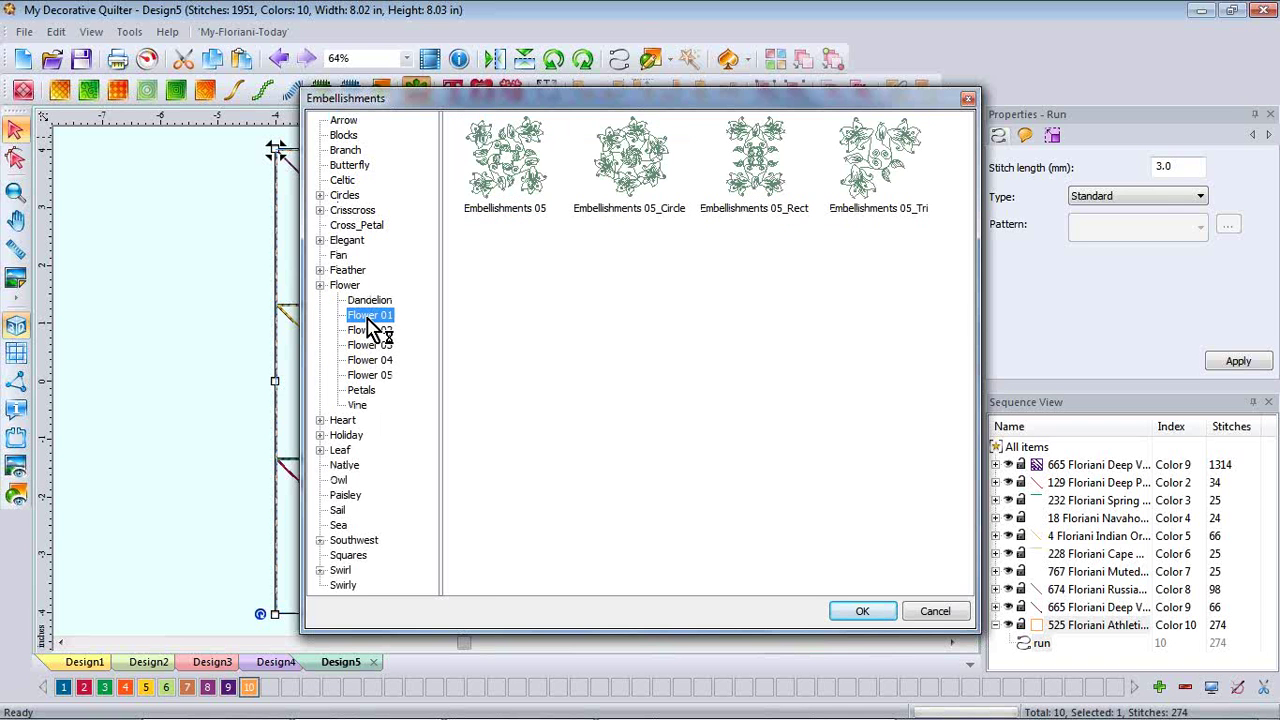
left_click(491, 163)
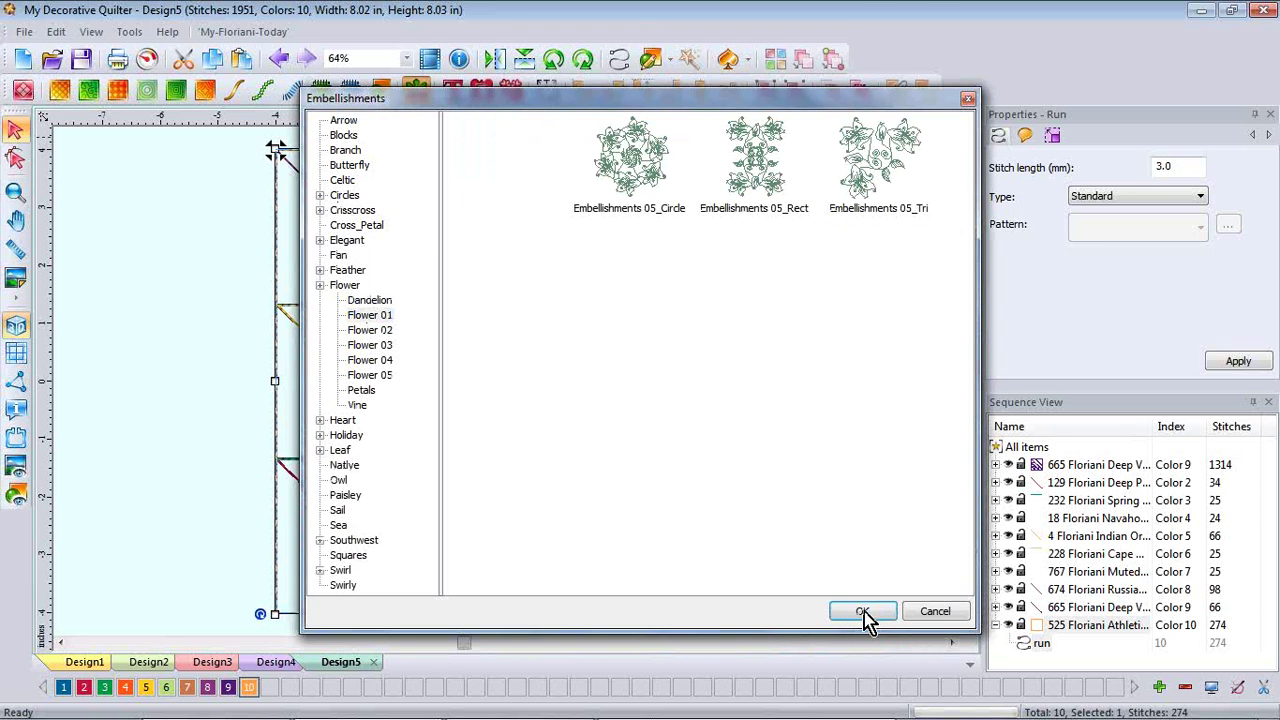
left_click(861, 612)
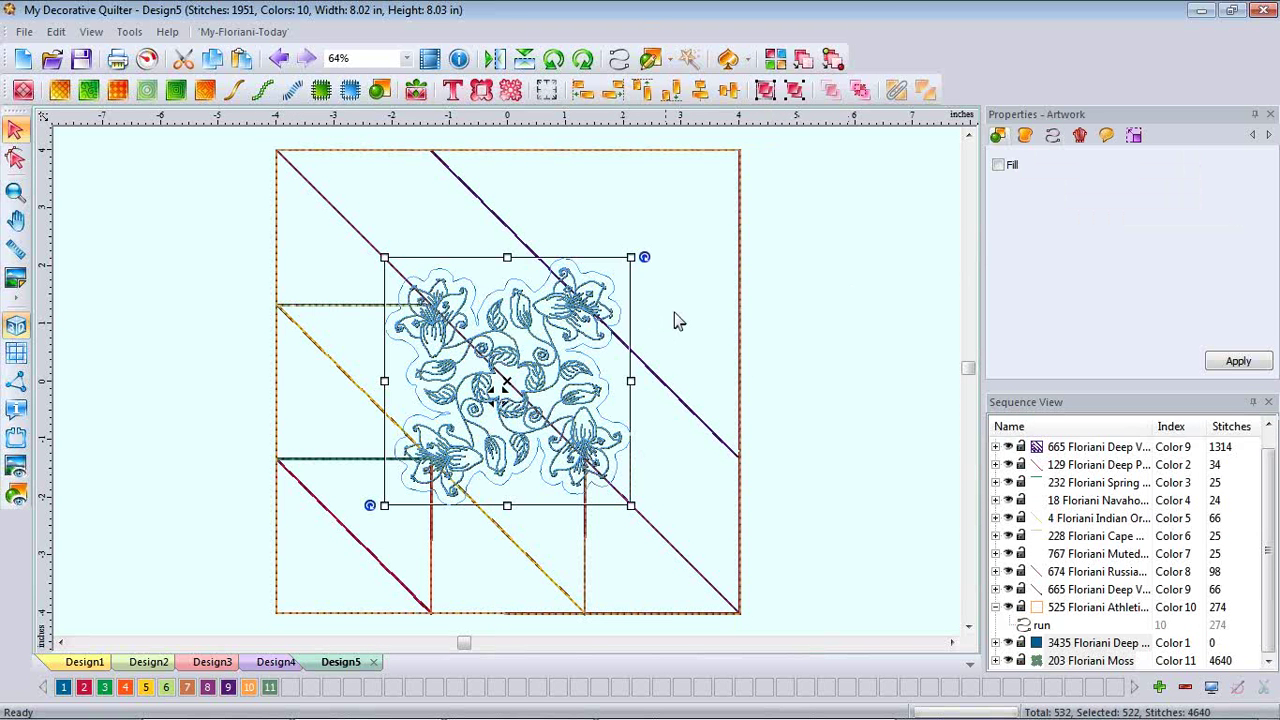
Delete the blue artwork outline surrounding the inserted flower embellishment, leaving its stitching in place.
left_click(1094, 646)
left_click(794, 90)
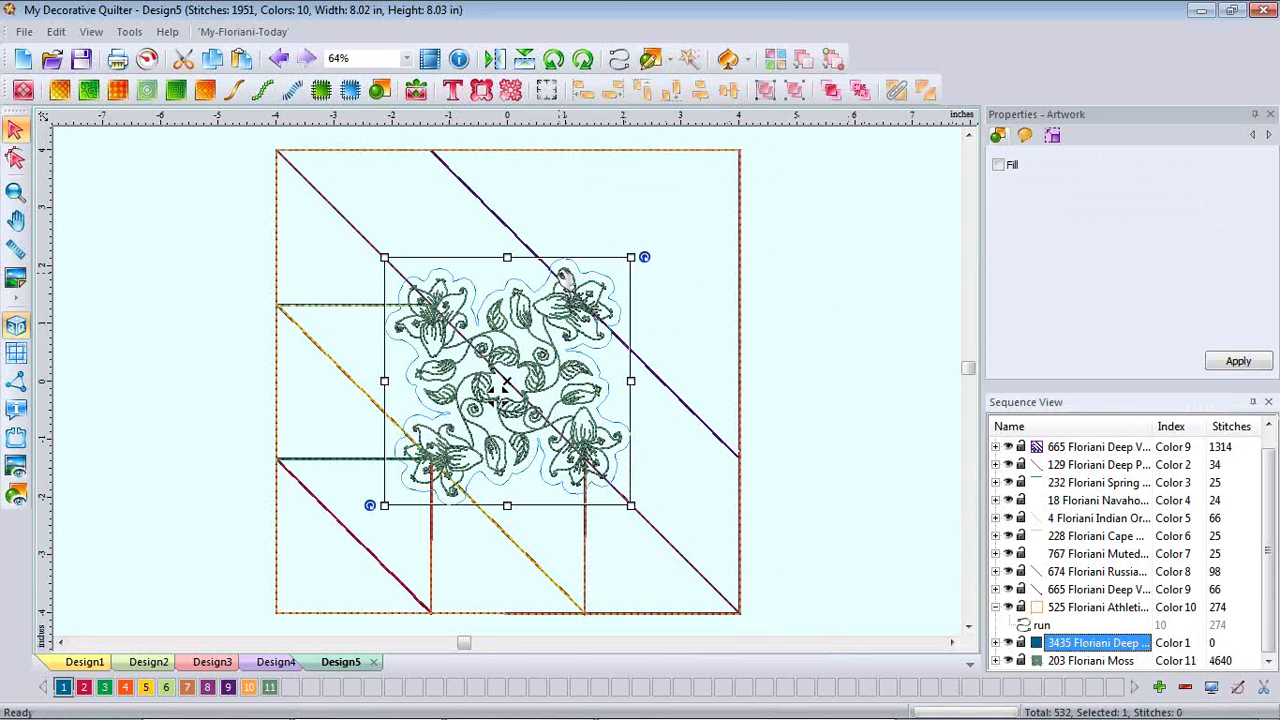
right_click(448, 338)
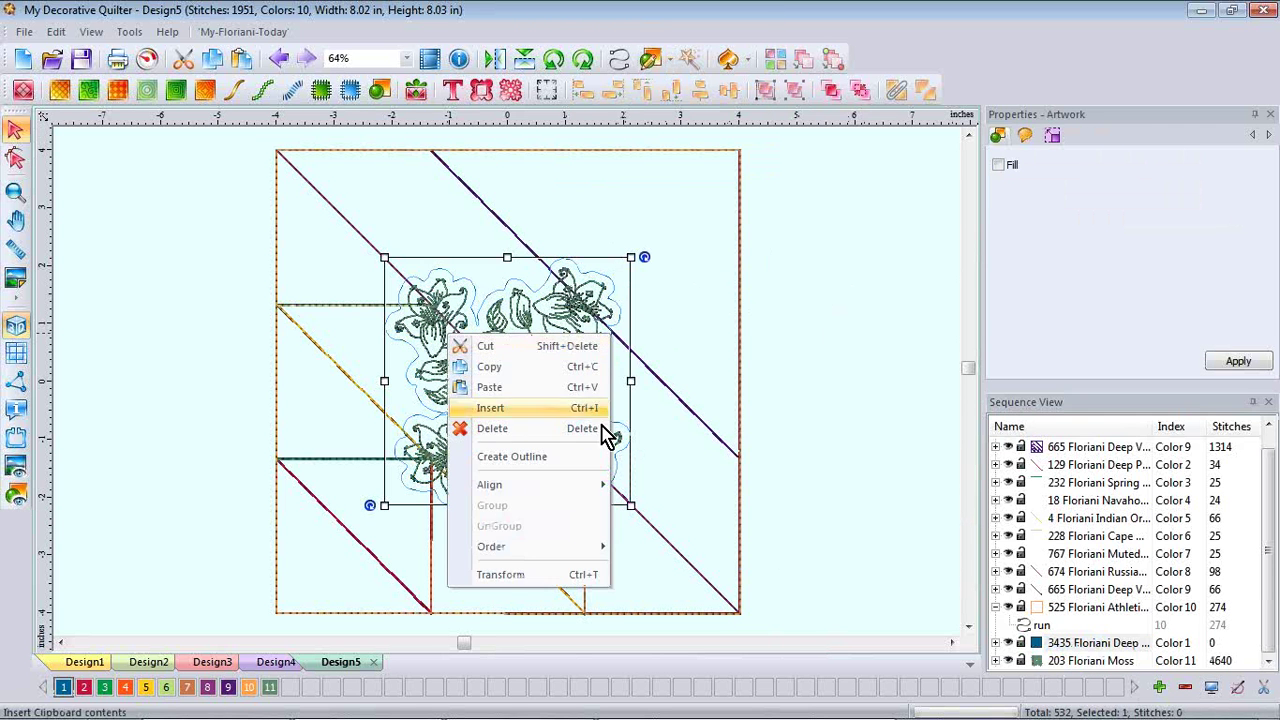
left_click(495, 430)
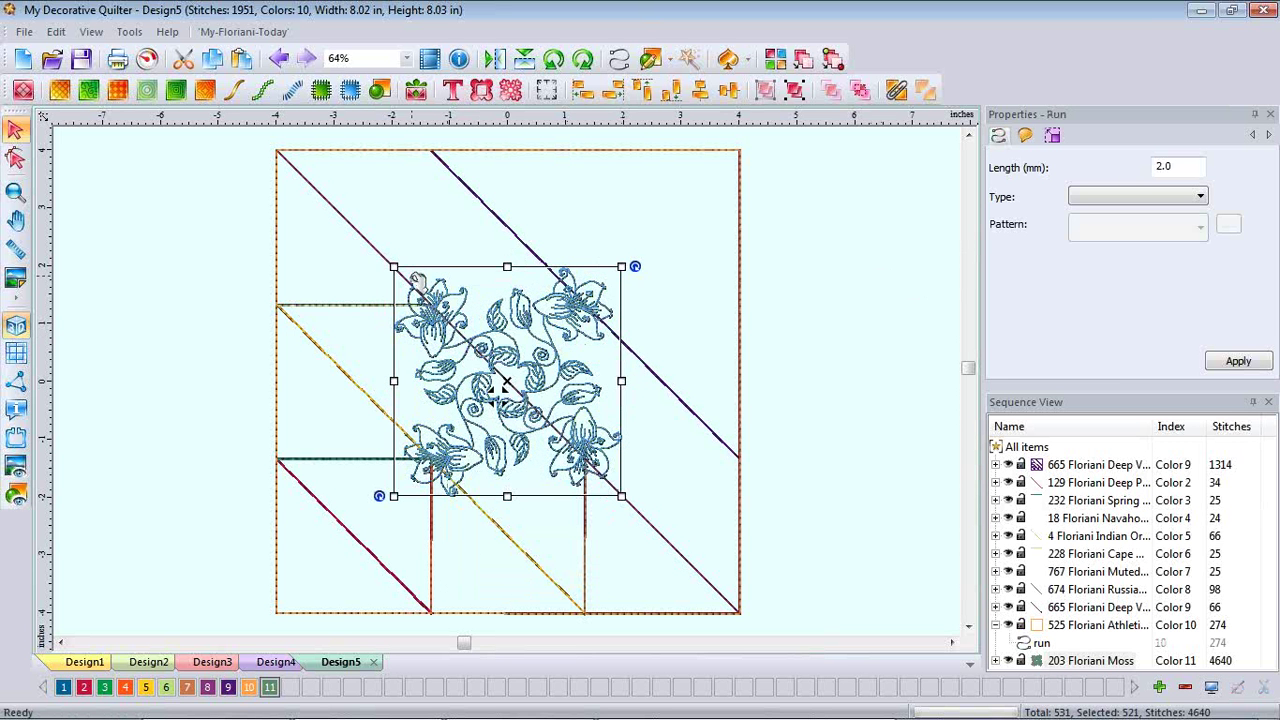
Enlarge the flower embellishment to about 7.70 by 7.76 inches so it fills the block, and deselect it.
left_click_drag(393, 267, 286, 157)
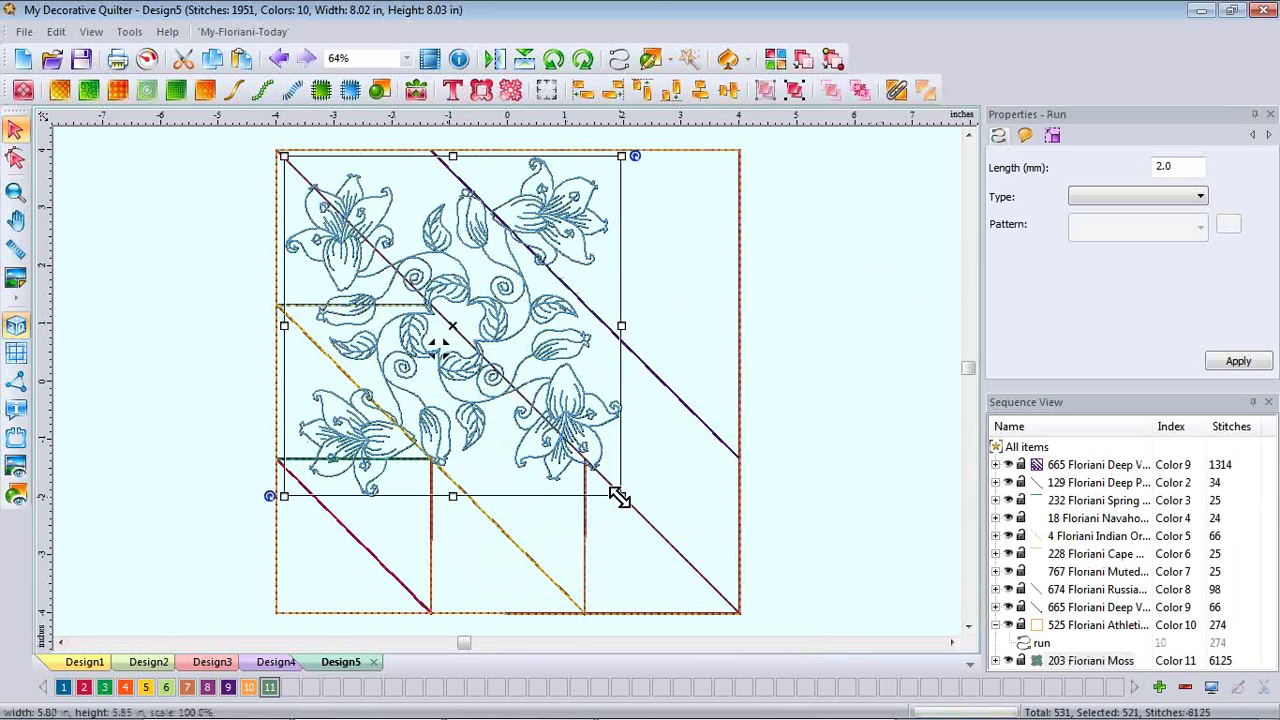
left_click_drag(619, 497, 731, 600)
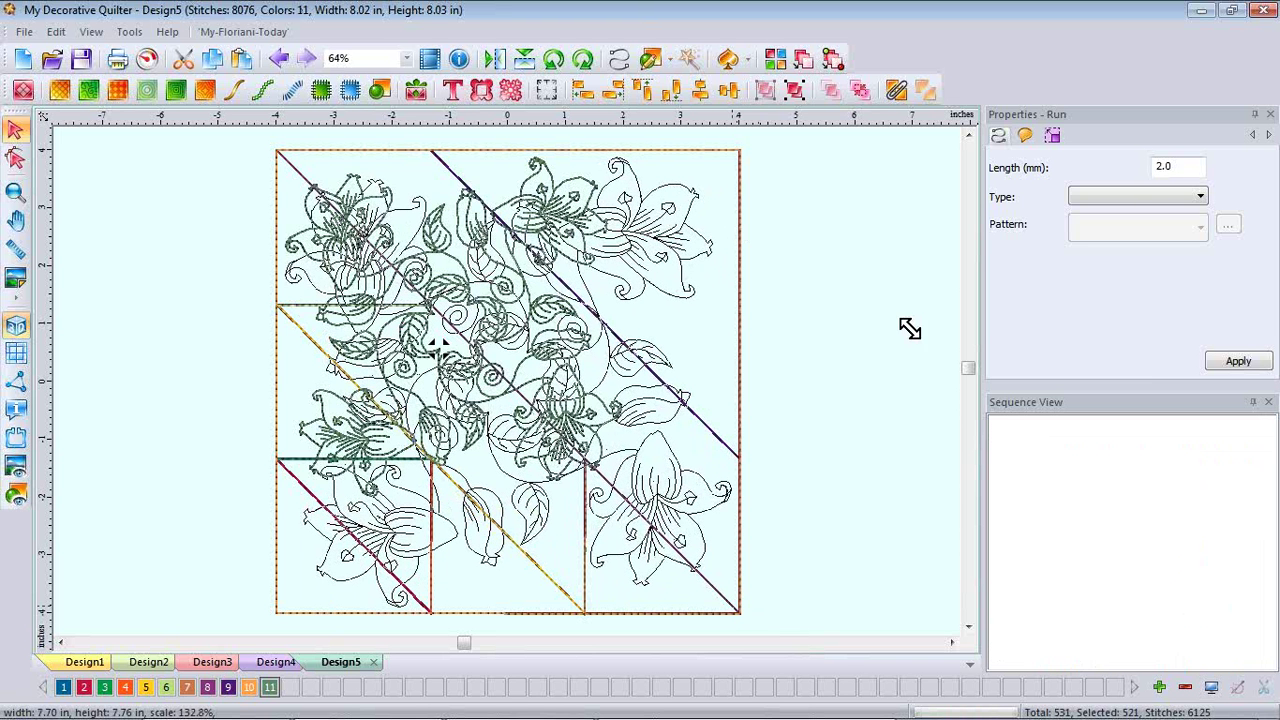
left_click(867, 237)
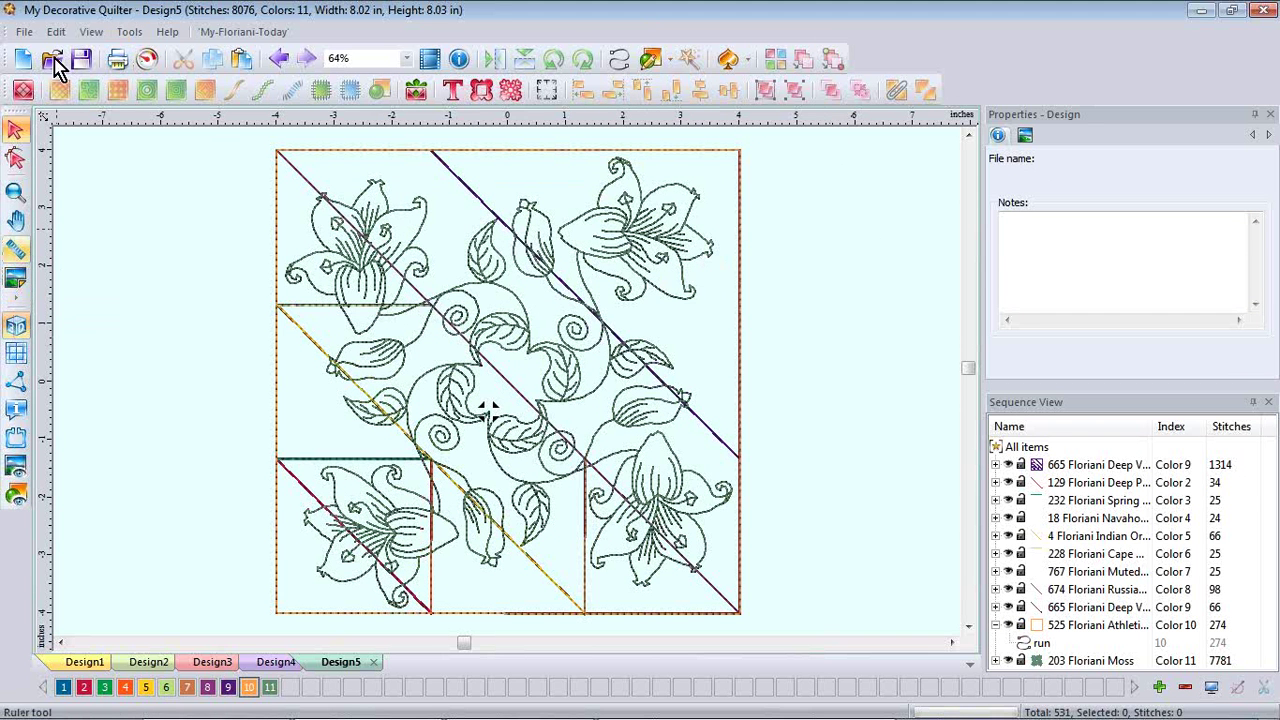
Start a new blank design and load the "crazy quilt pattern" image as its backdrop.
left_click(22, 58)
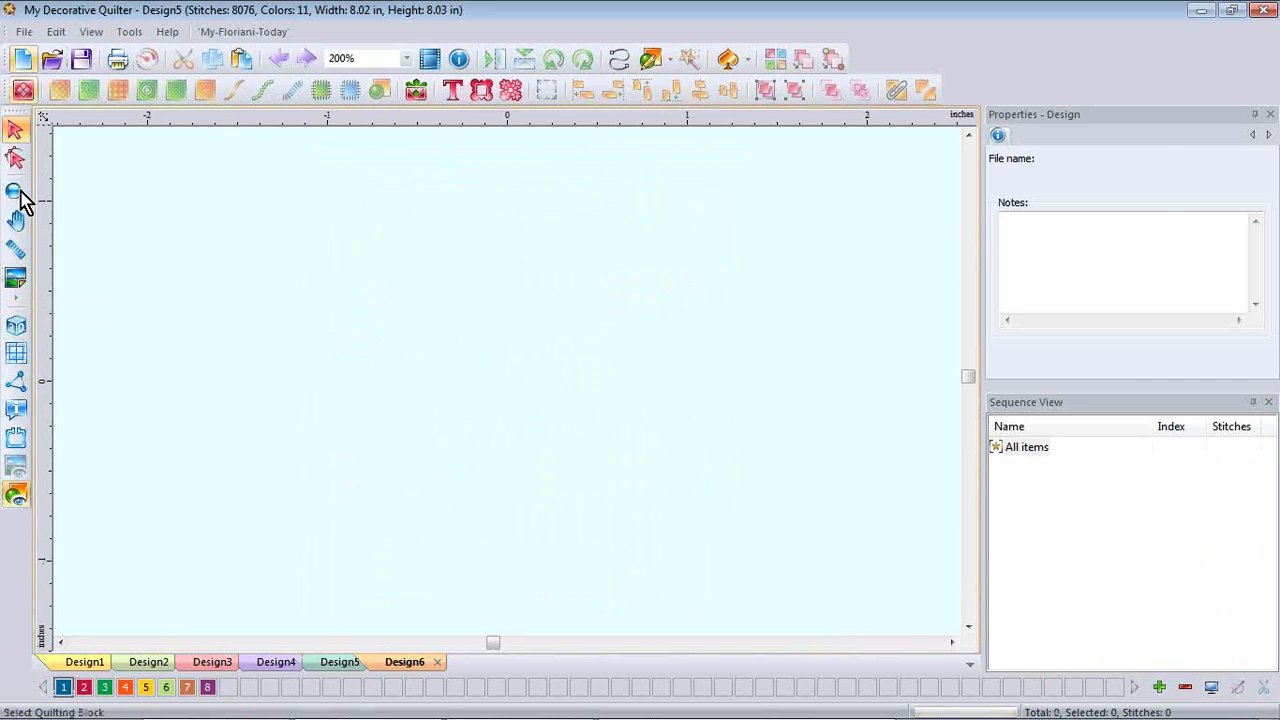
left_click(16, 278)
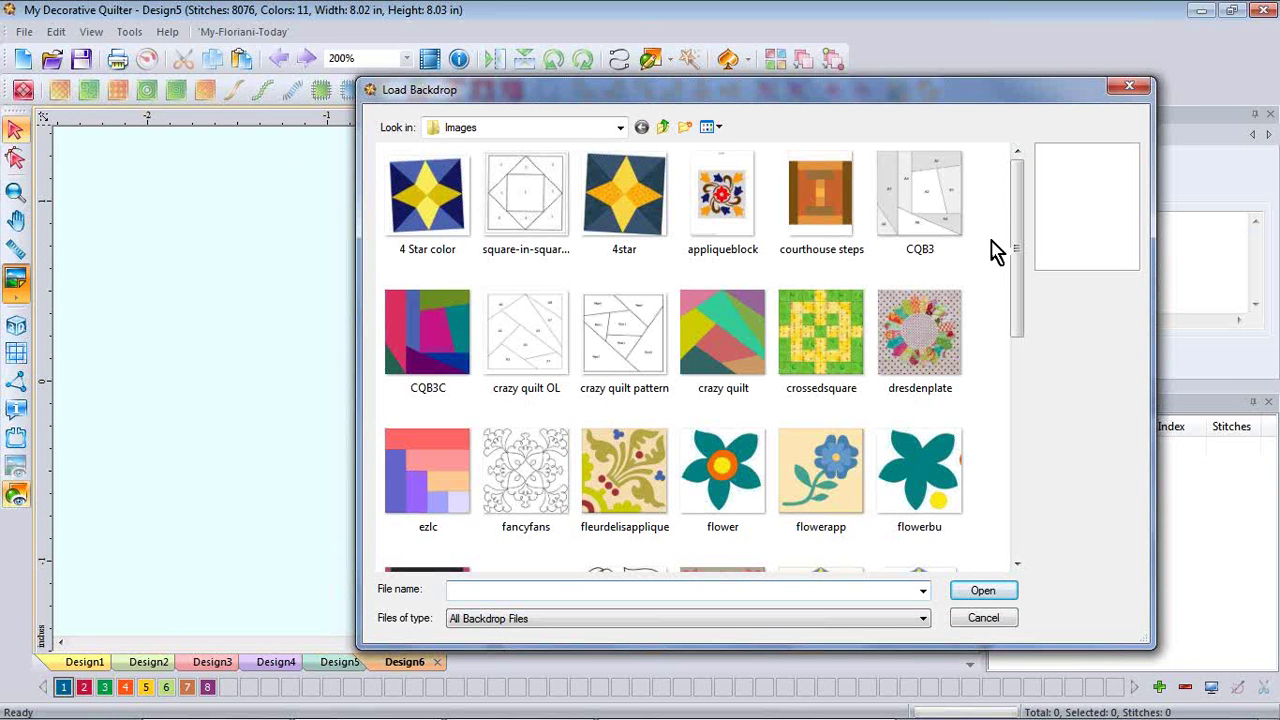
left_click_drag(1020, 195, 1037, 148)
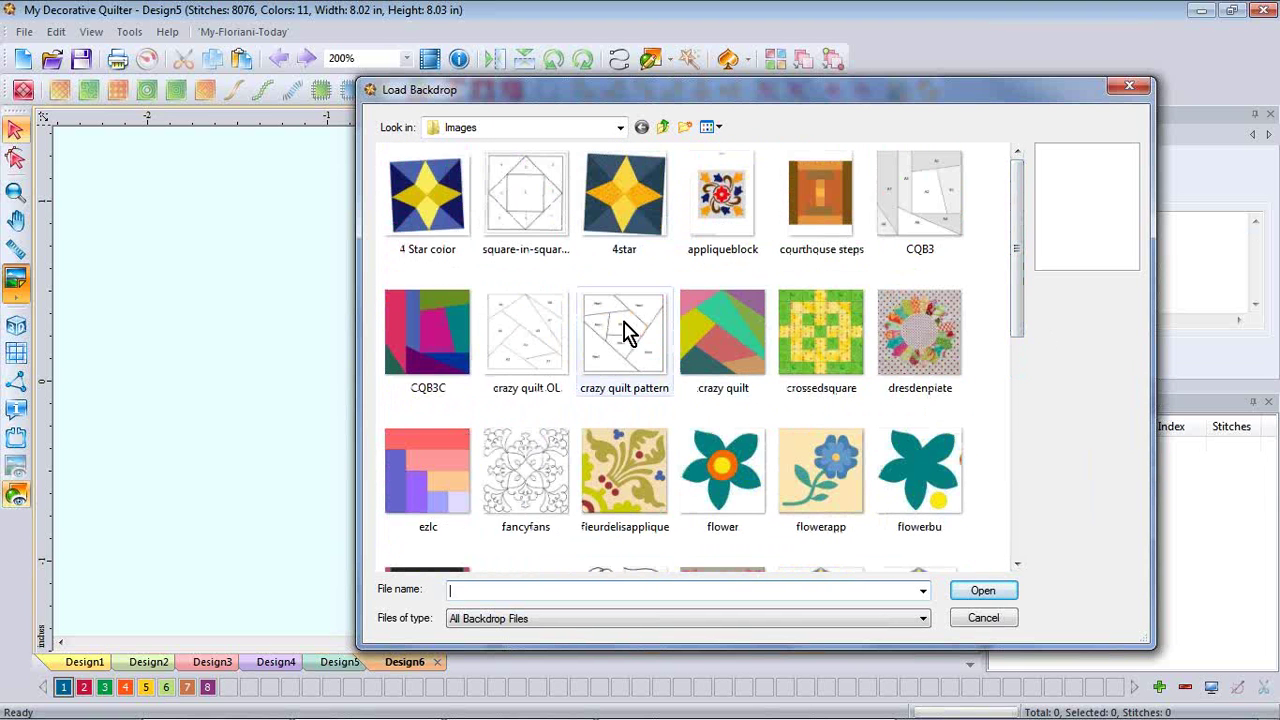
left_click(664, 348)
left_click(983, 592)
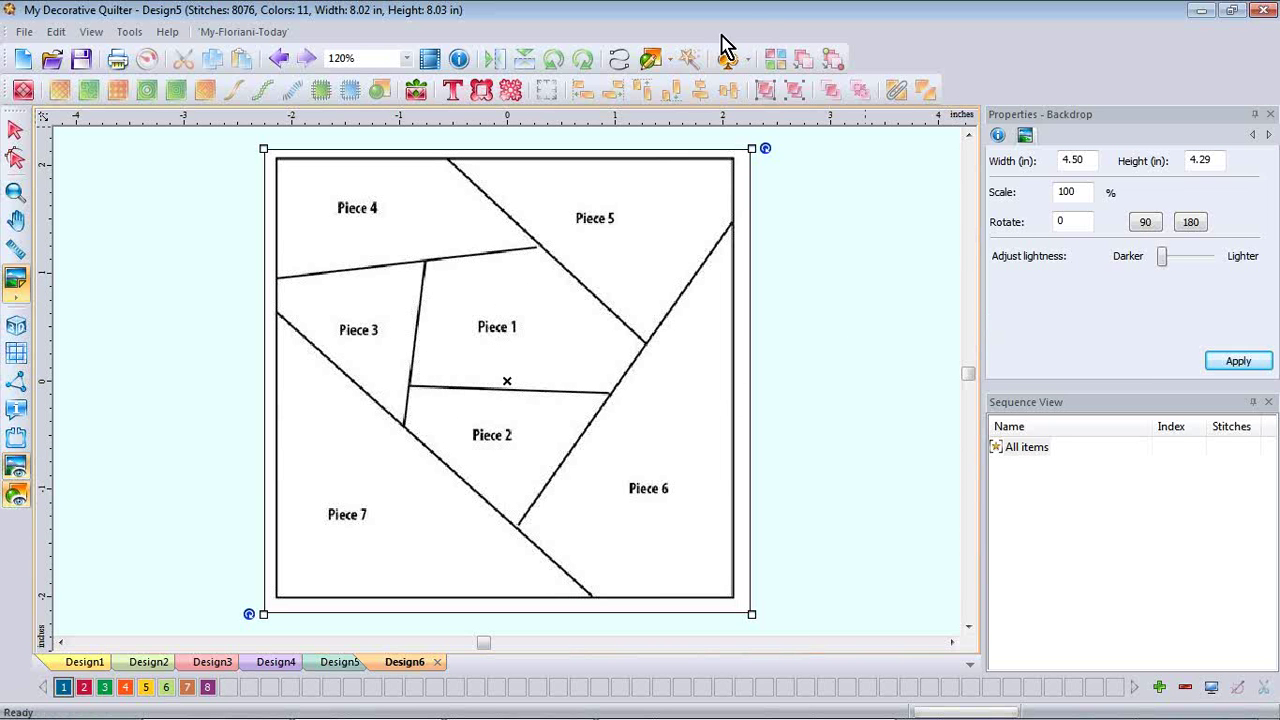
Trace run lines along the Piece 1–2 seam in color 1 and Piece 3's inner seam in color 2, and switch on 3D view.
left_click(619, 62)
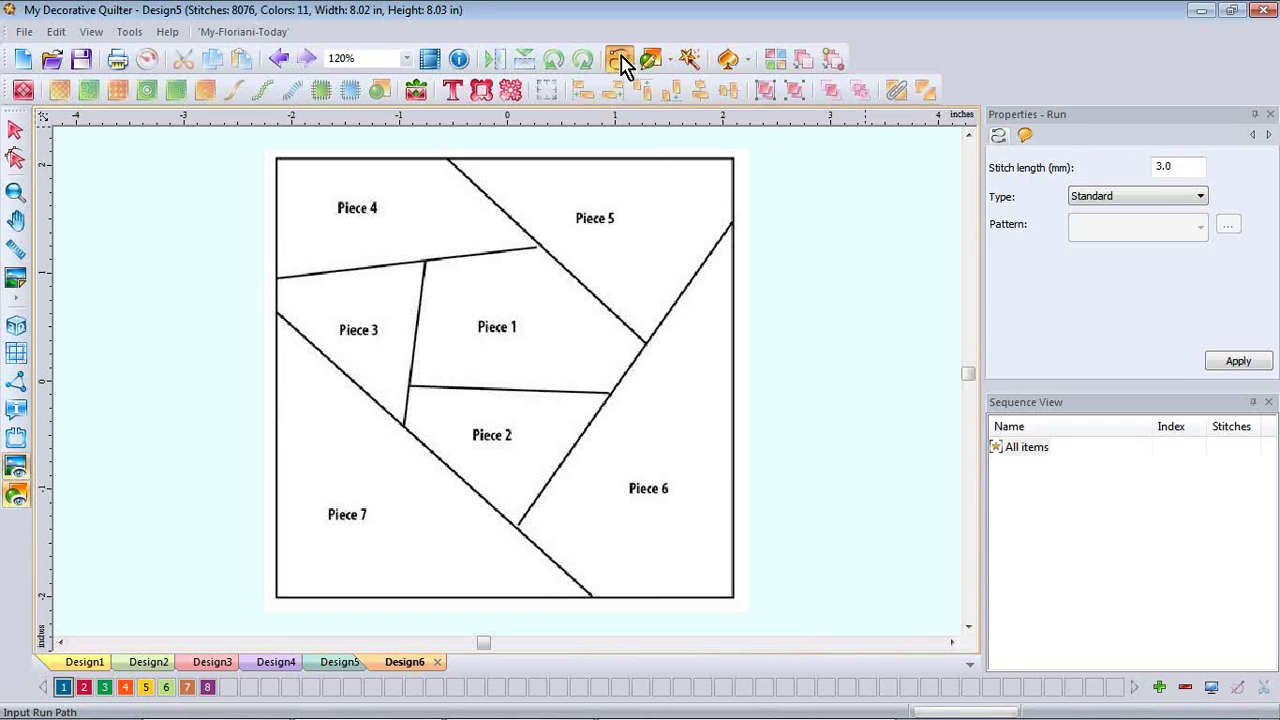
mouse_move(70, 705)
left_click(408, 386)
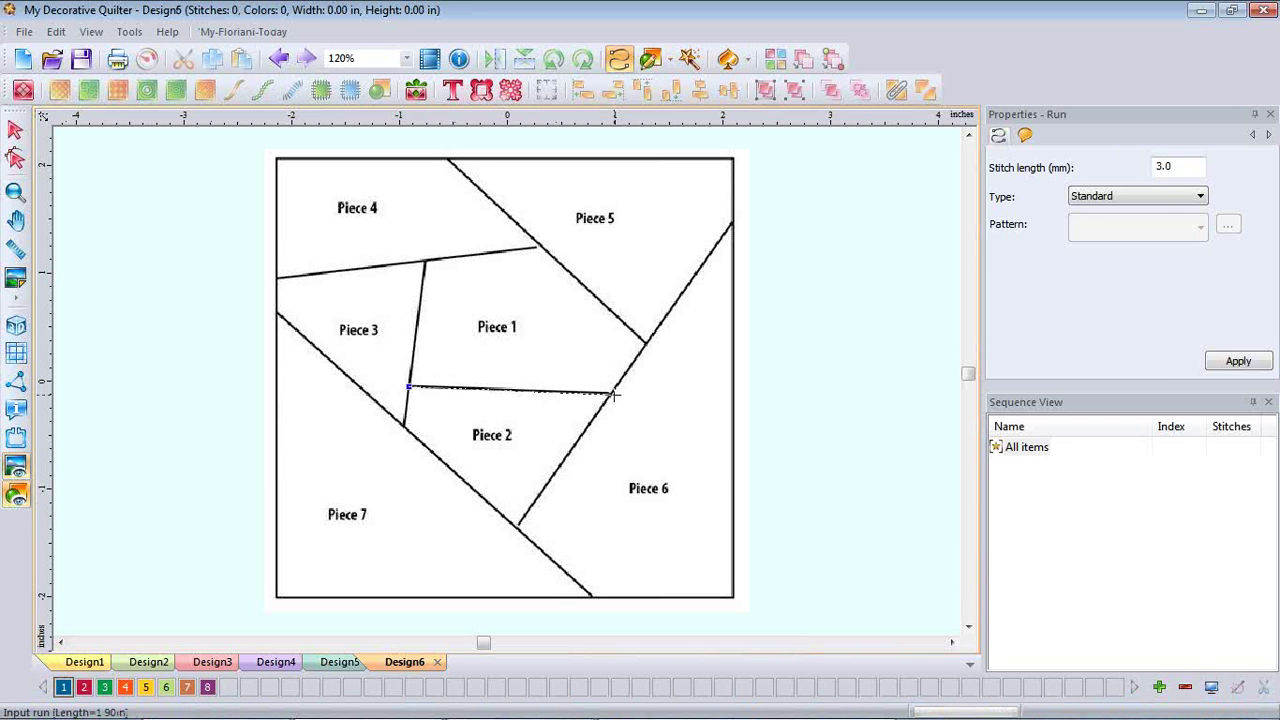
double_click(610, 392)
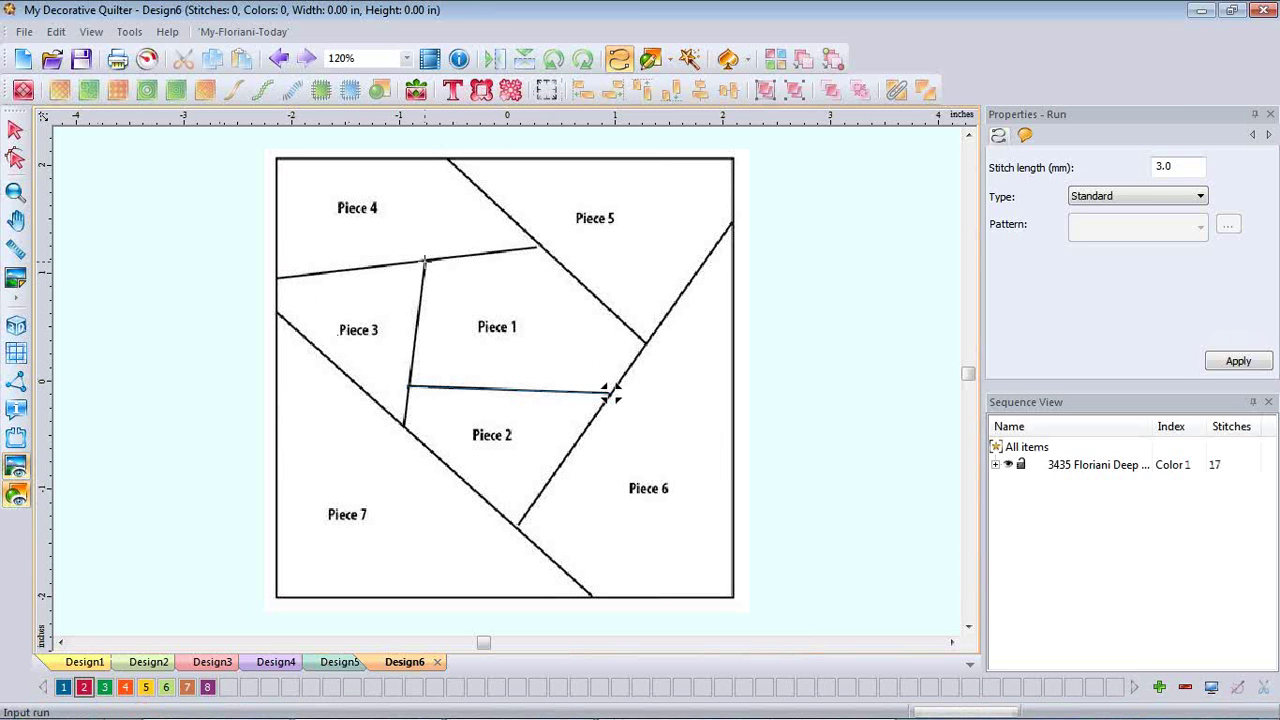
left_click(425, 262)
double_click(403, 425)
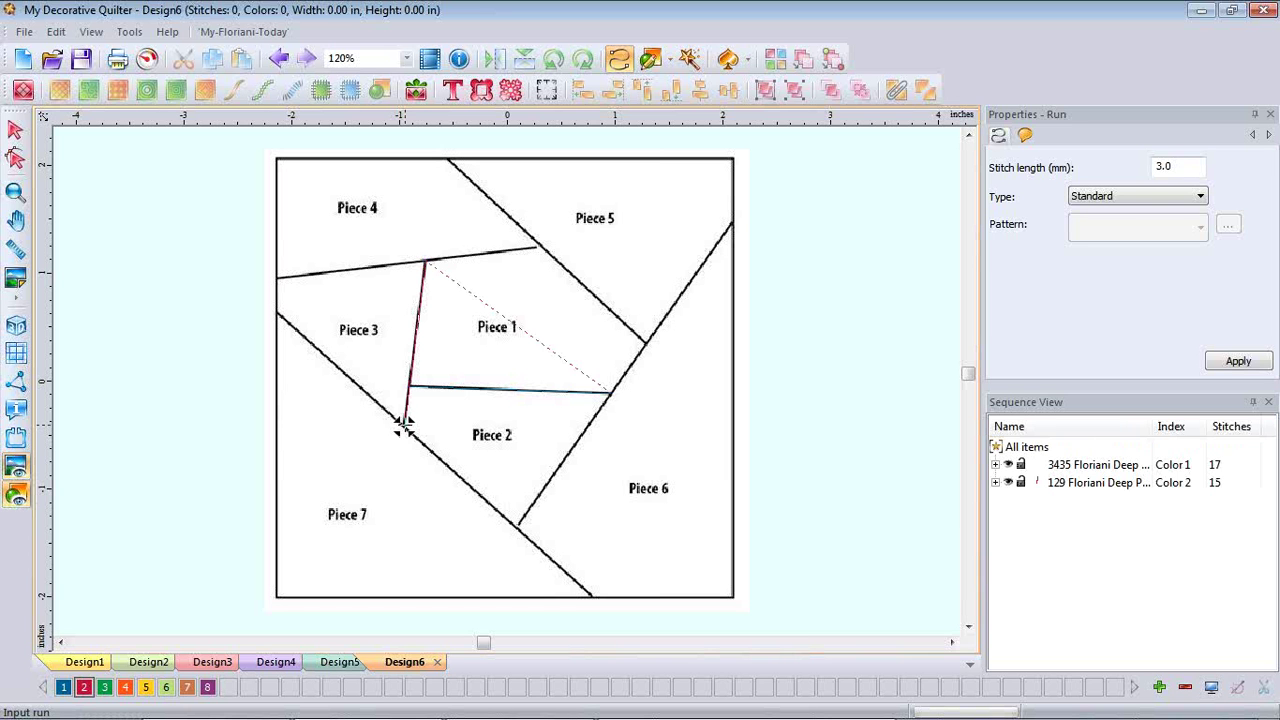
left_click(25, 332)
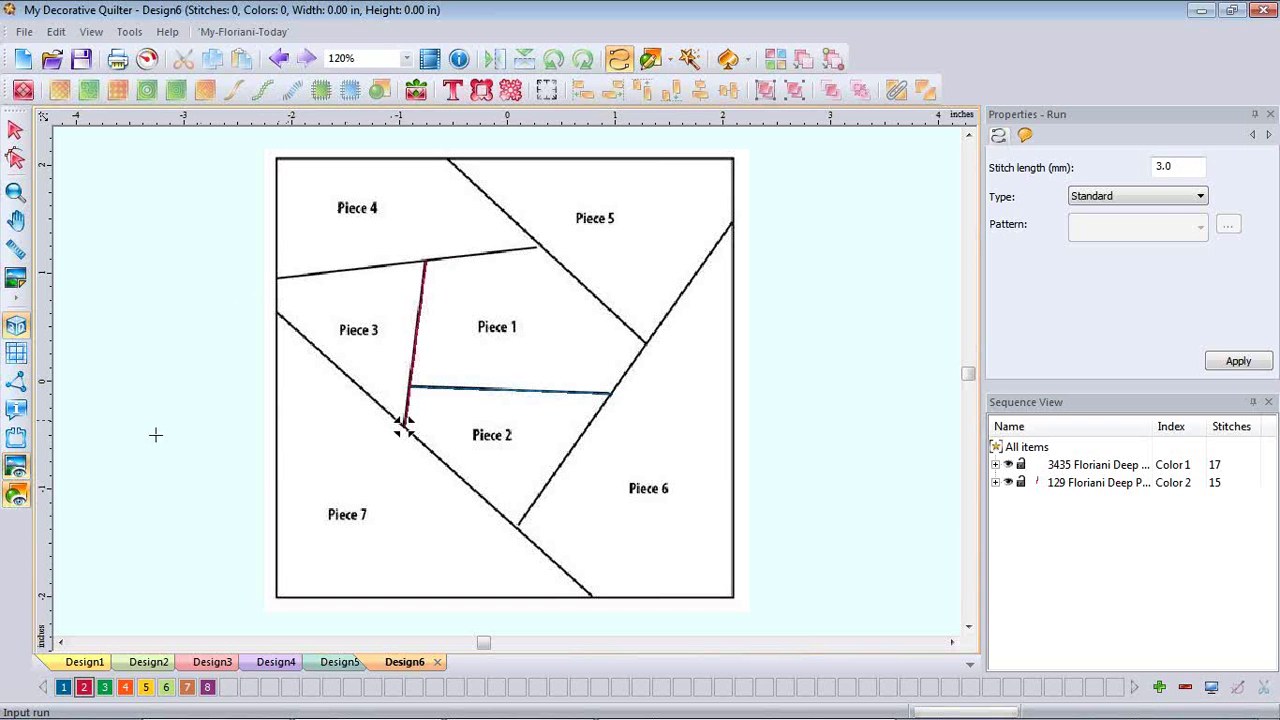
Trace run lines along Piece 4's lower seam in color 3 and along Piece 5's long diagonal seam in color 4.
left_click(106, 688)
left_click(283, 276)
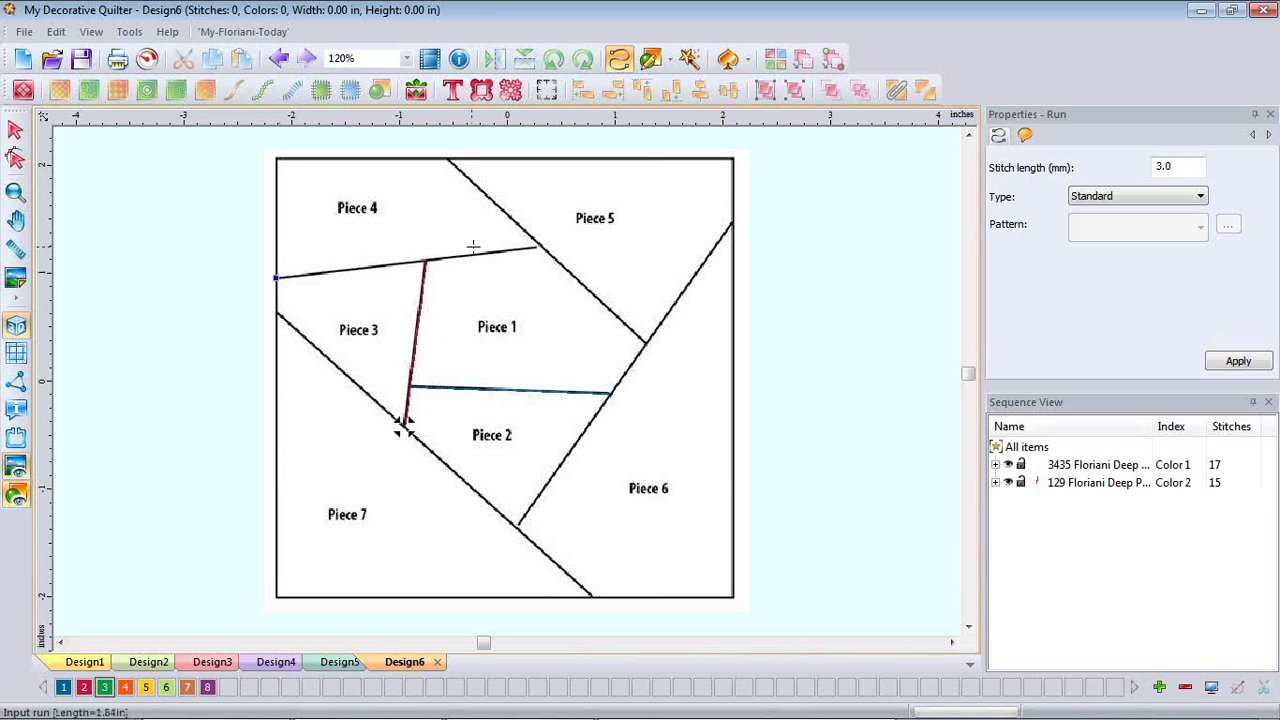
left_click(540, 248)
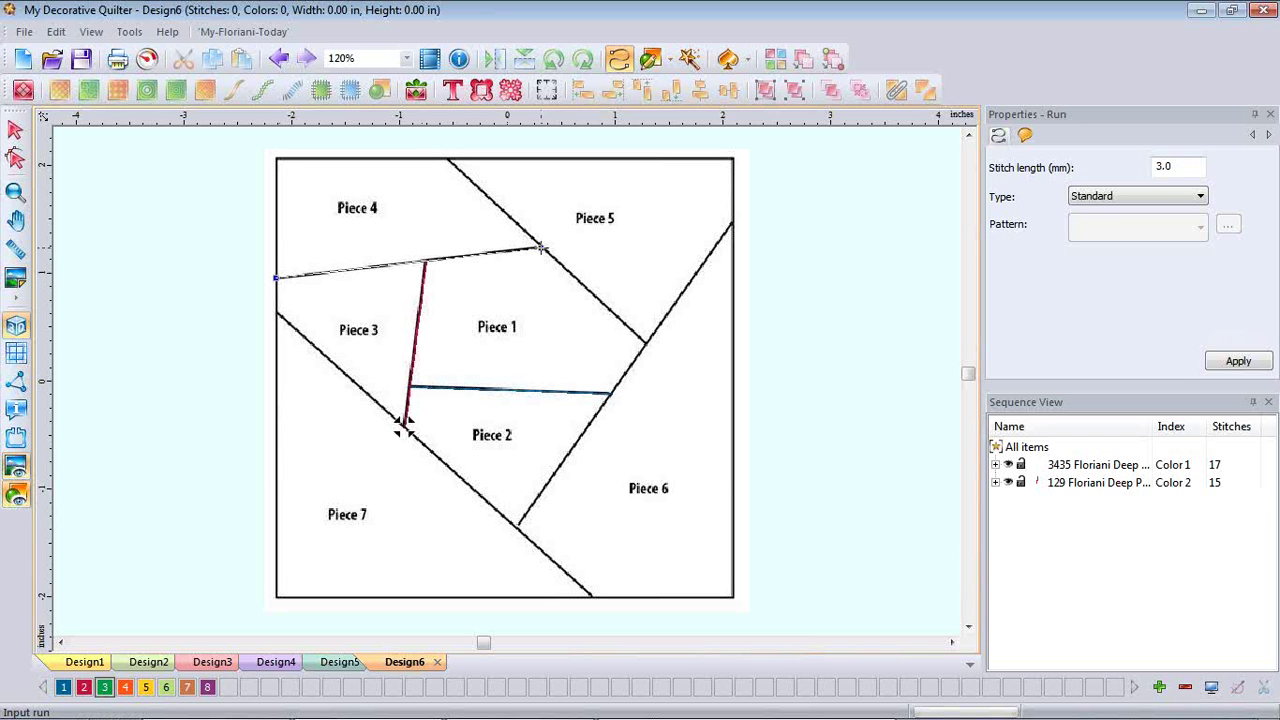
right_click(540, 248)
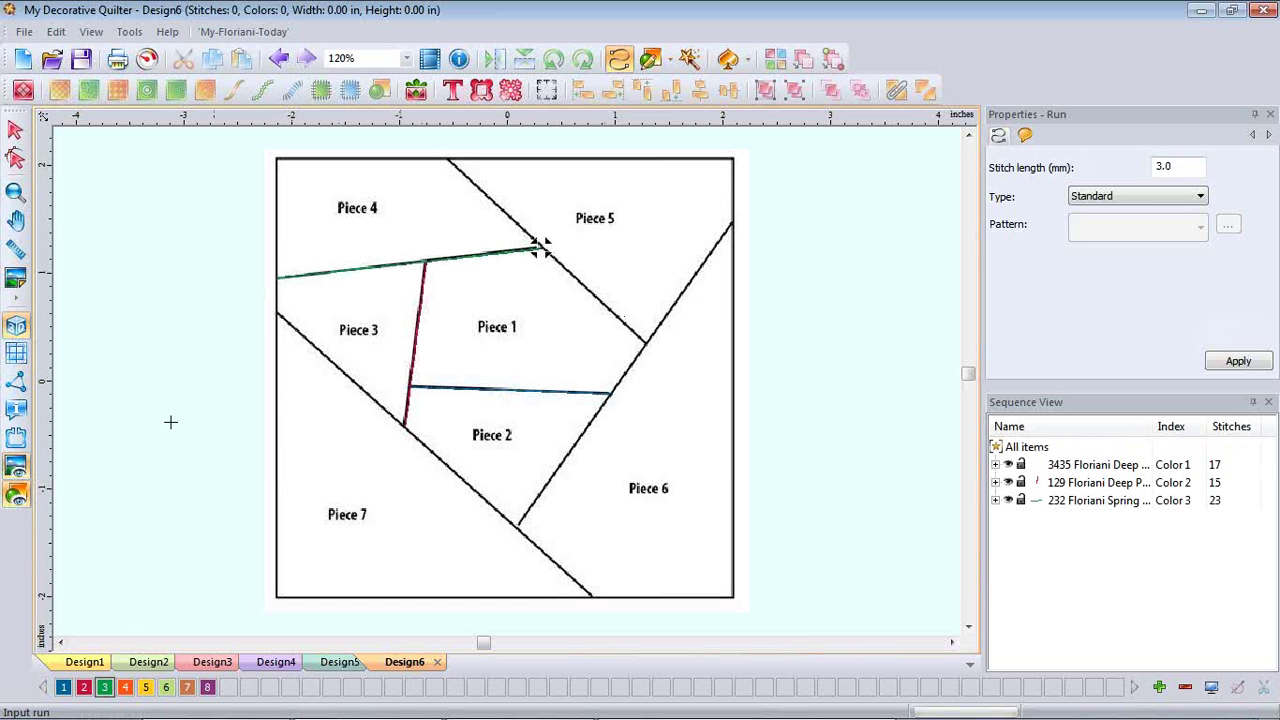
left_click(124, 688)
left_click(447, 158)
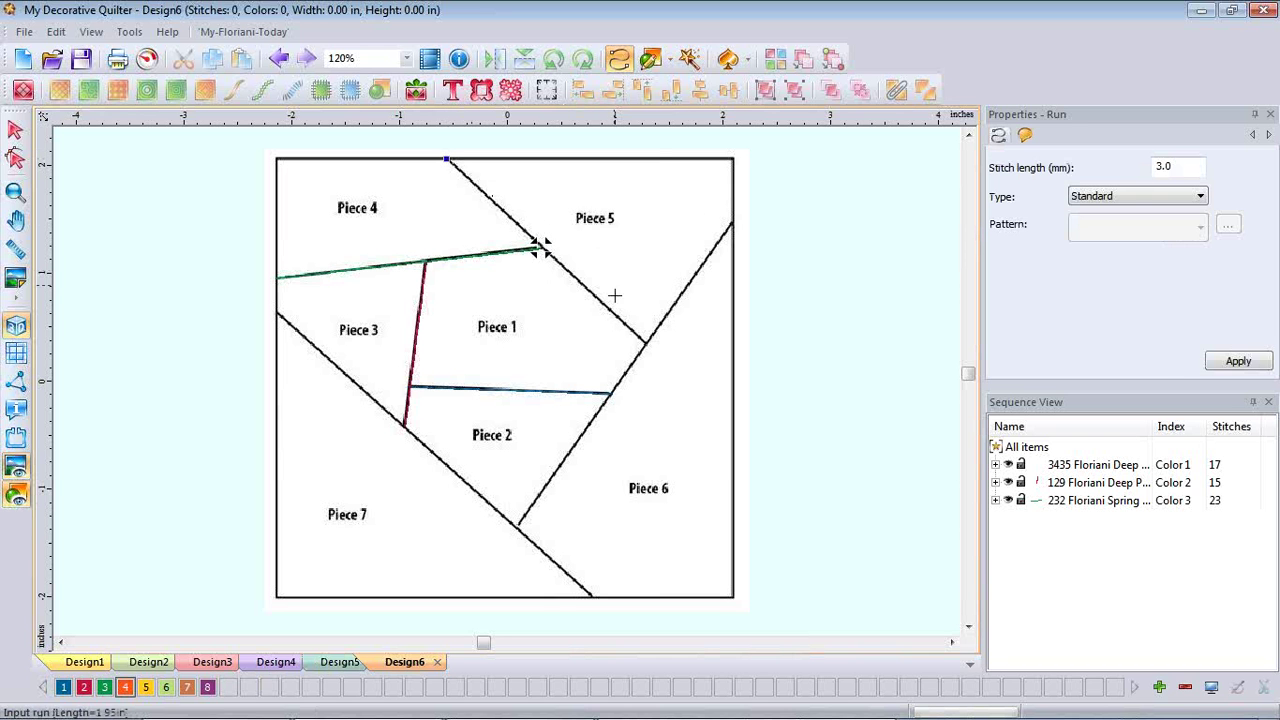
double_click(646, 343)
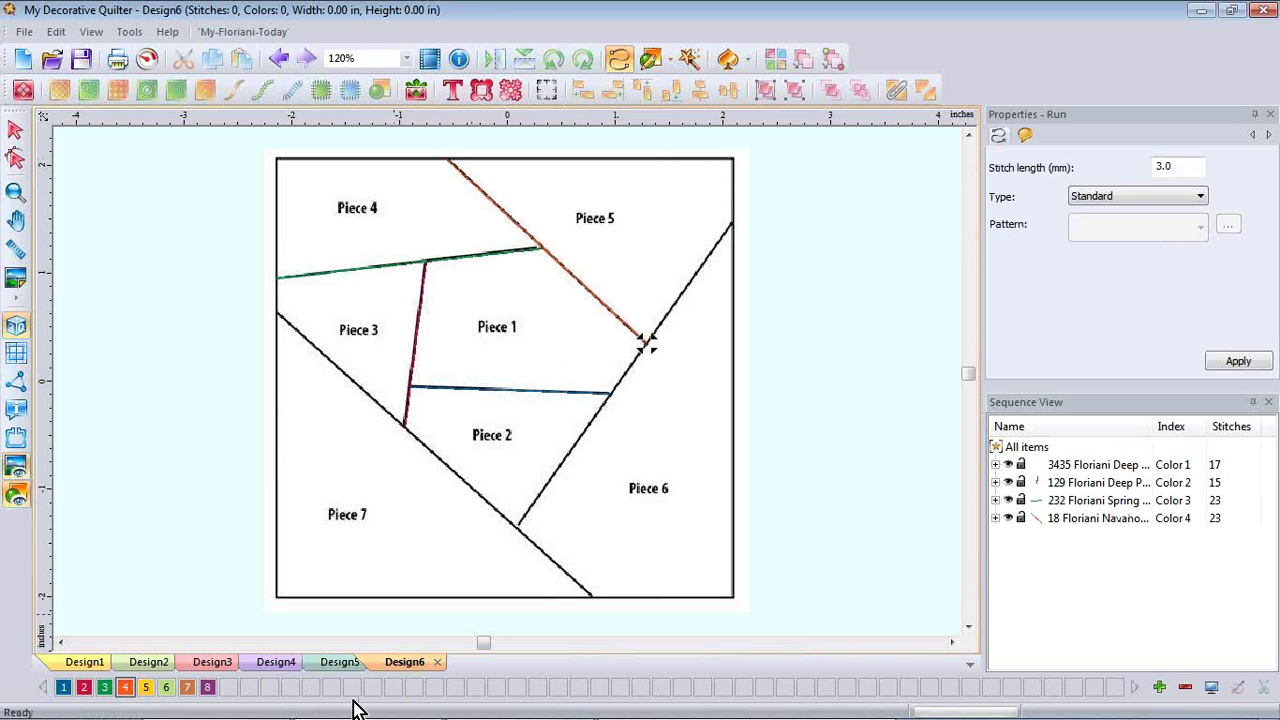
Trace run lines along Piece 6's diagonal seam in color 5 and along Piece 7's full diagonal seam in color 6.
left_click(146, 687)
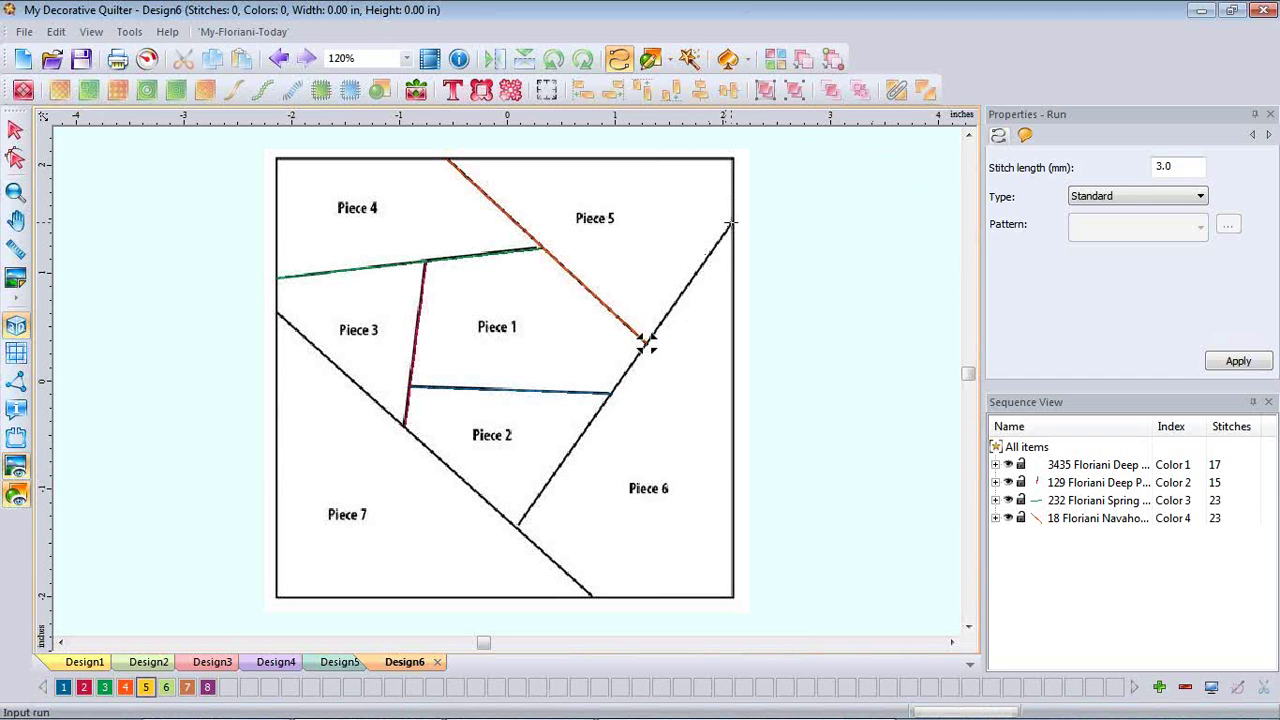
left_click(516, 530)
key("Return")
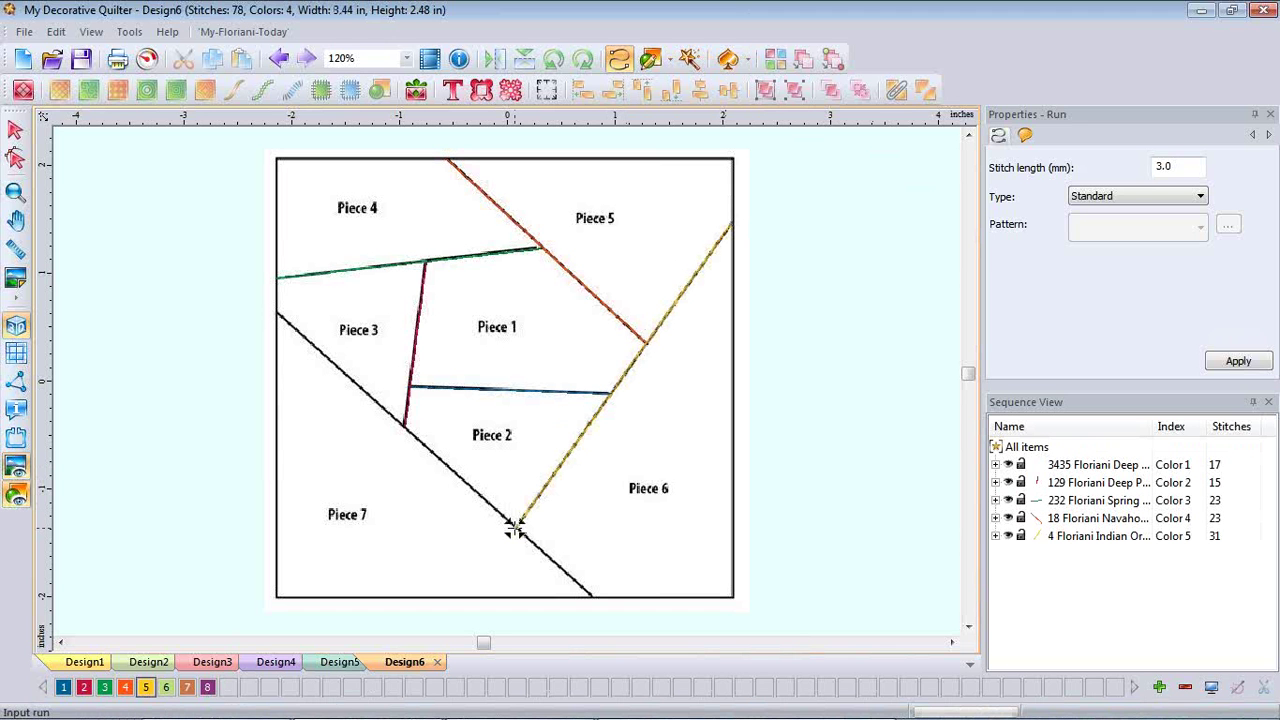
left_click(166, 687)
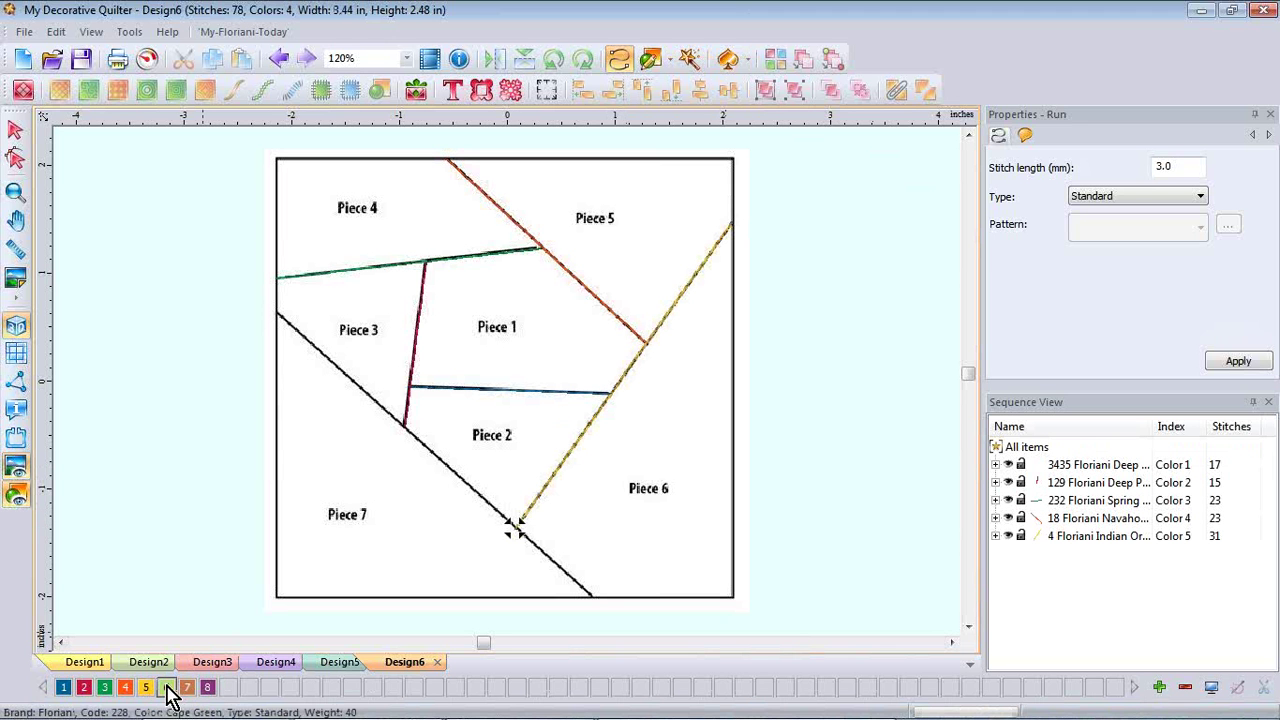
left_click(277, 313)
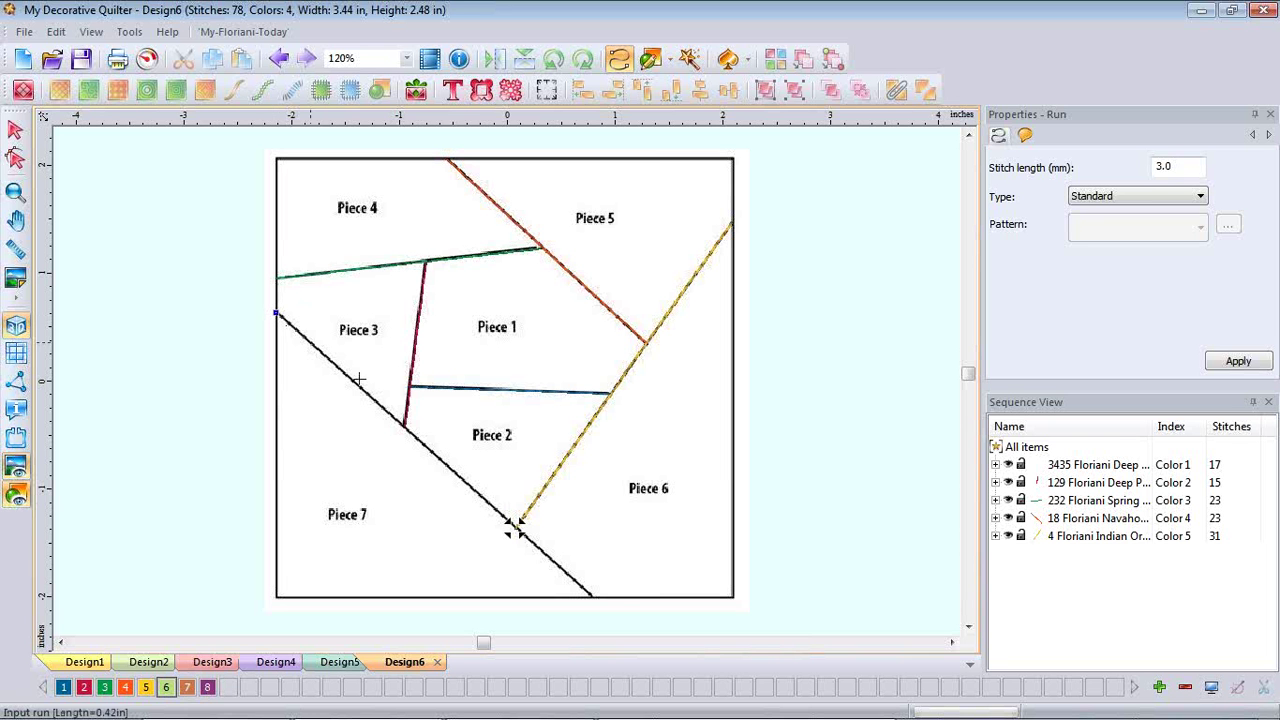
left_click(593, 597)
key("Return")
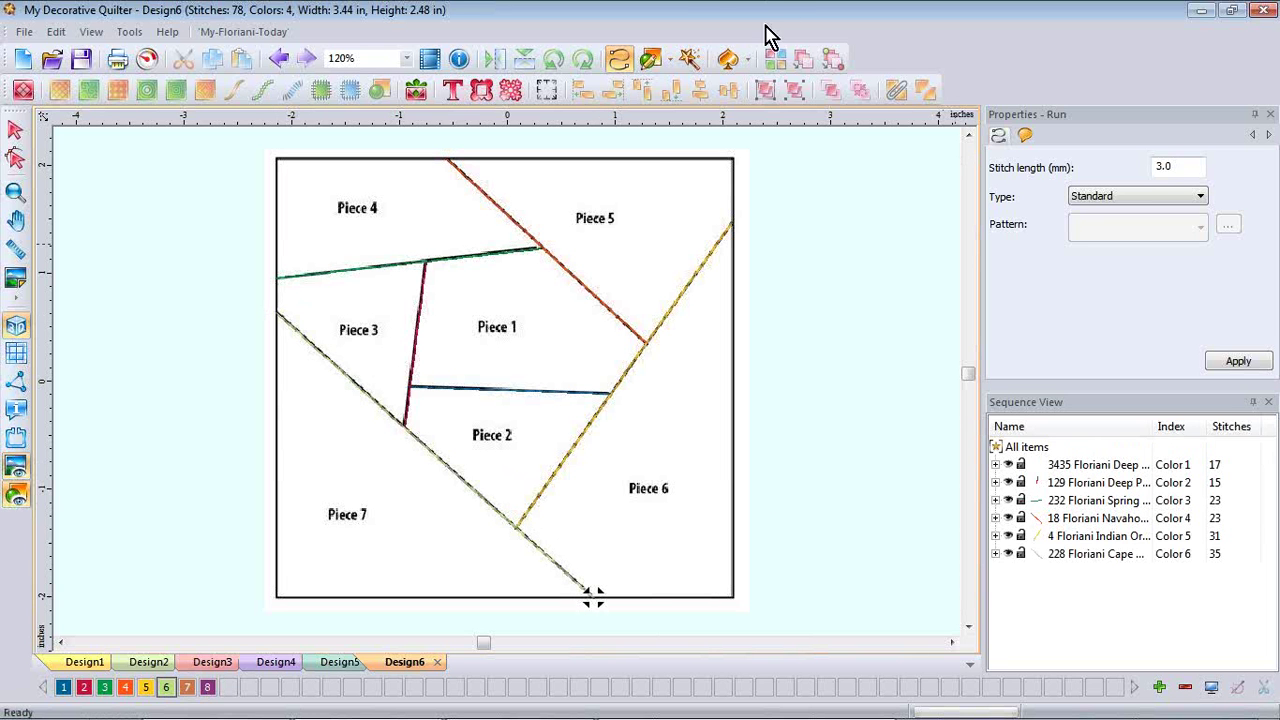
Draw a rectangle artwork shape in color 7 over the crazy quilt block's outer border and expand its color entry in the sequence.
left_click(188, 687)
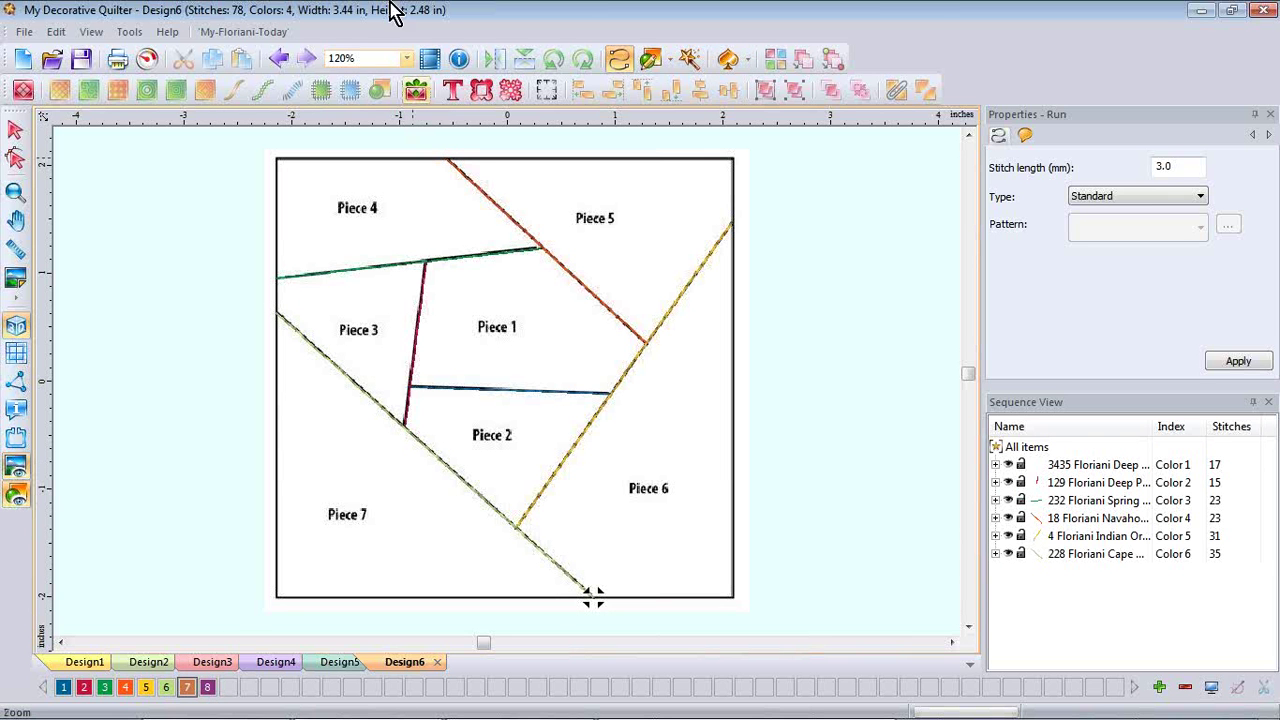
left_click(670, 60)
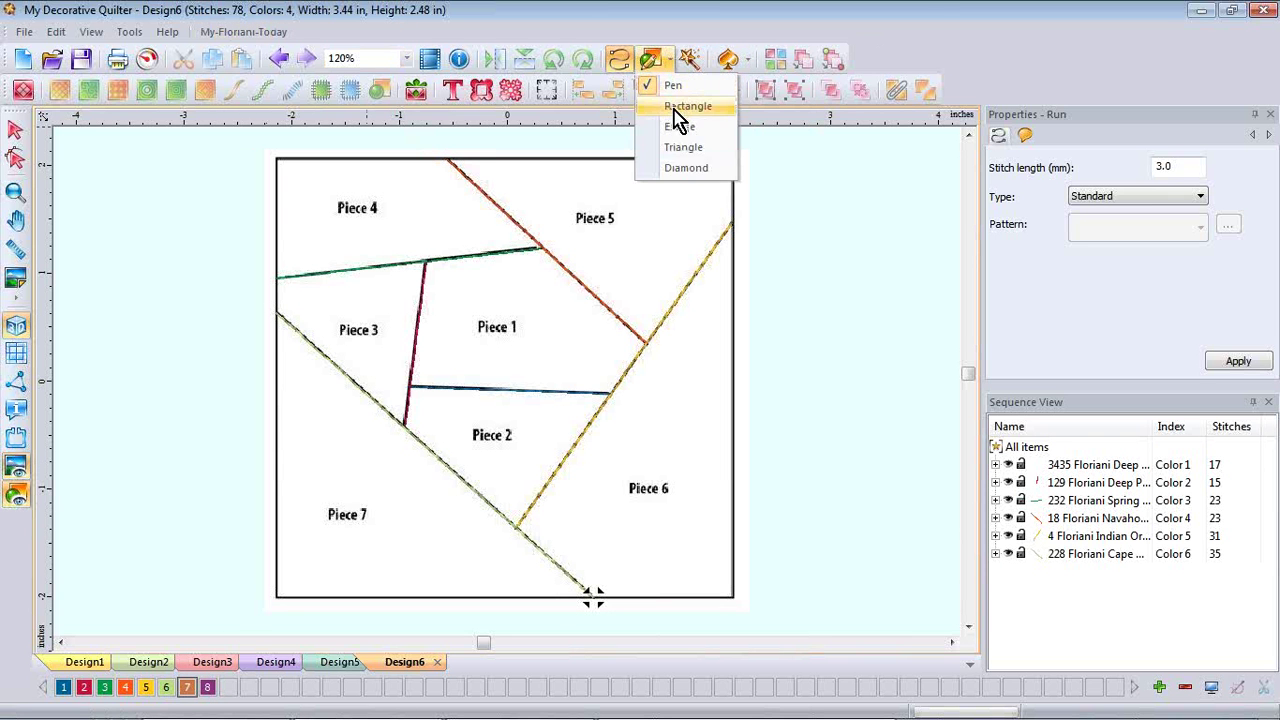
left_click(684, 106)
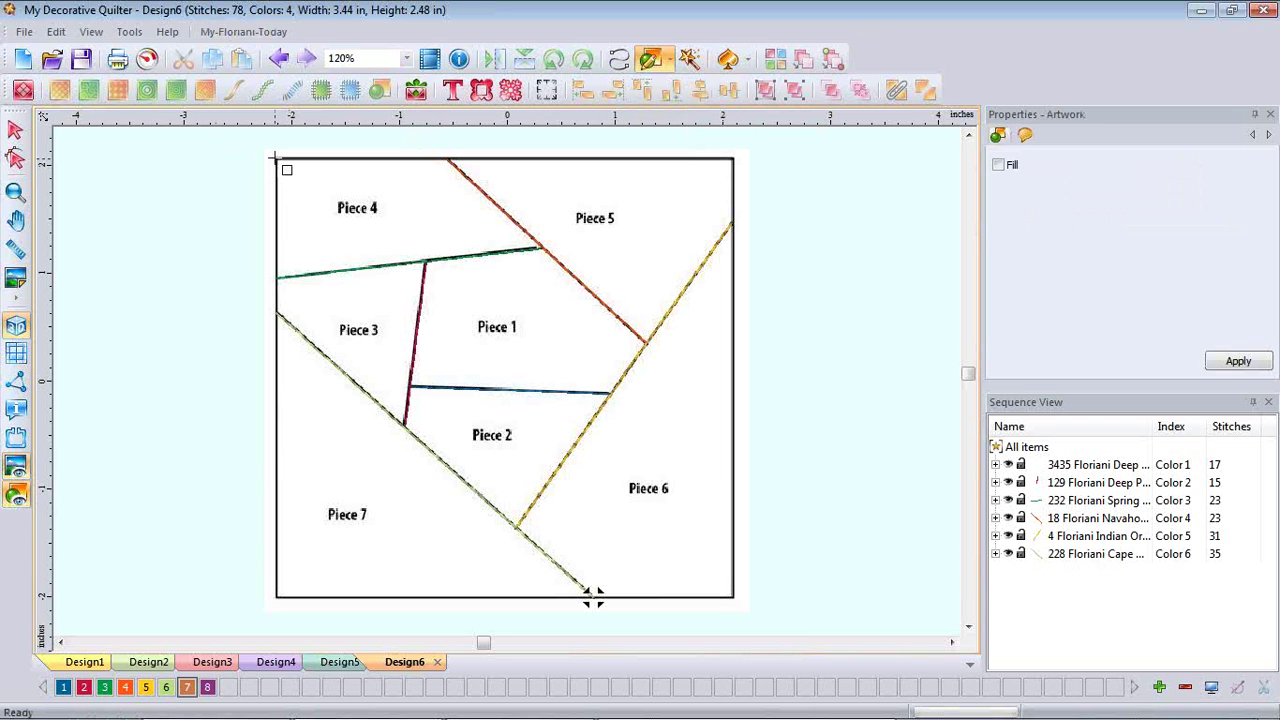
left_click_drag(276, 157, 733, 598)
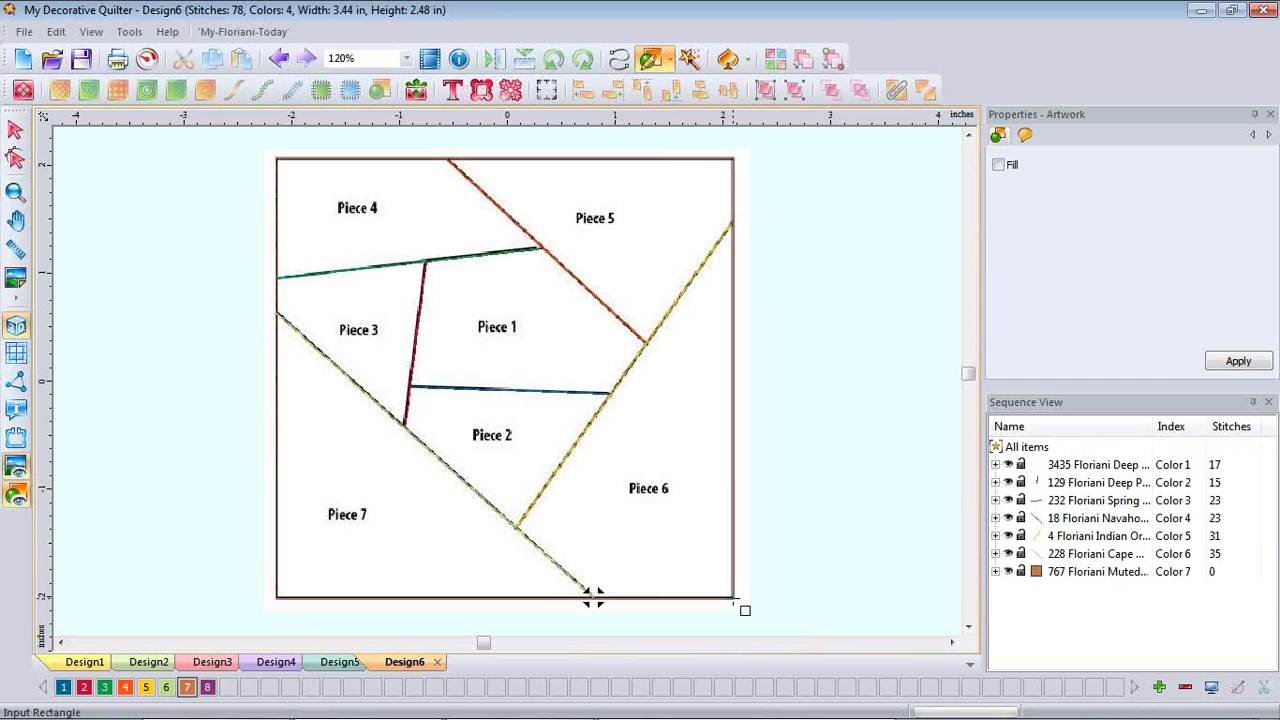
left_click(995, 572)
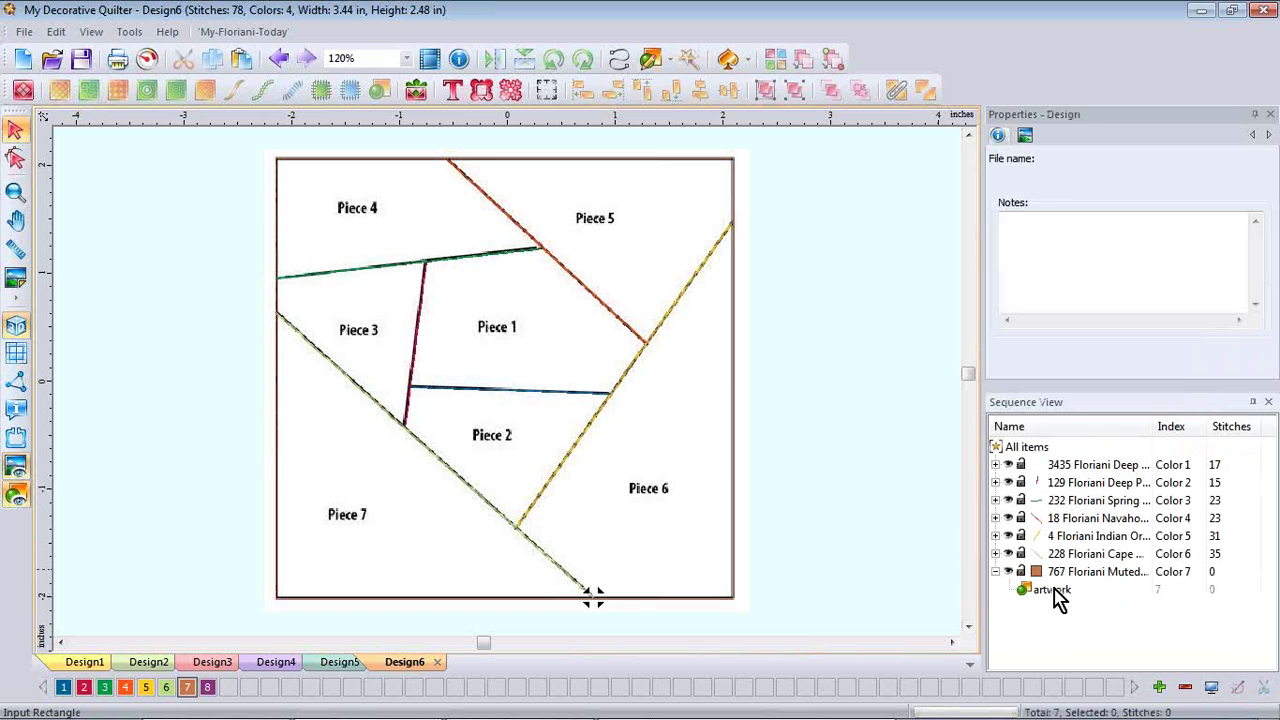
Convert the color 7 outer rectangle artwork to a run stitch and hide the crazy quilt backdrop image.
left_click(1052, 590)
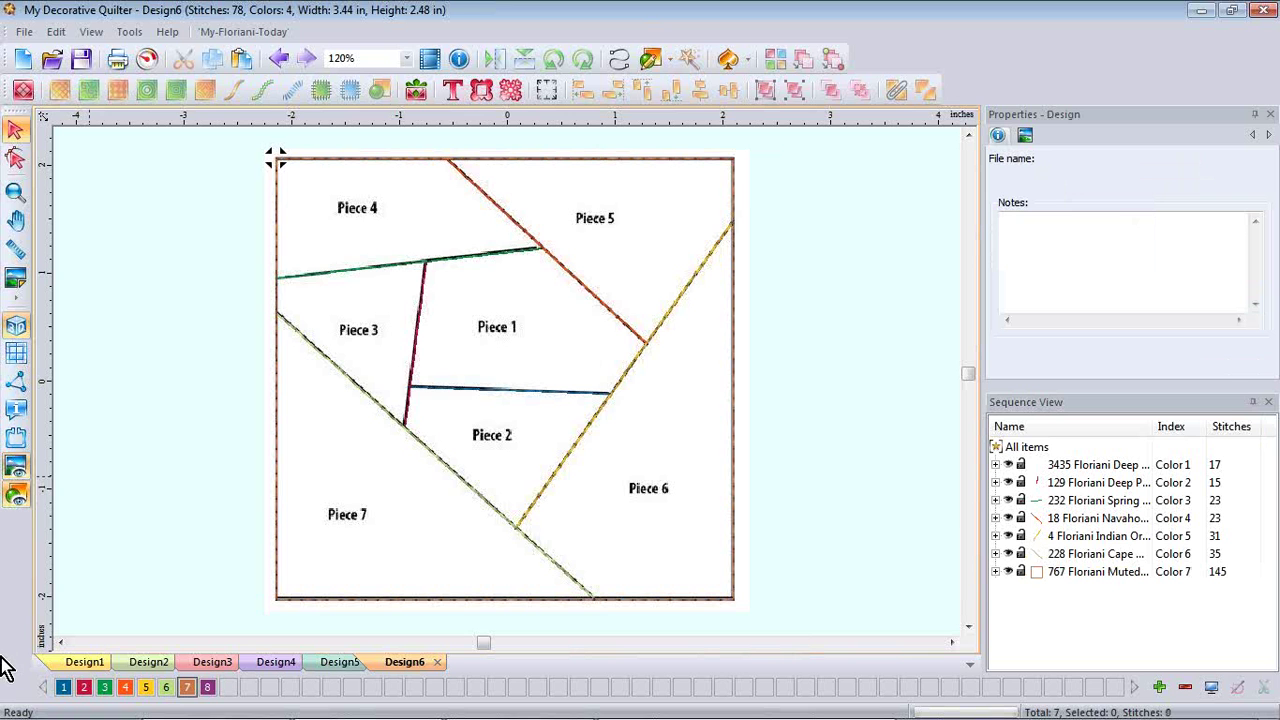
left_click(18, 462)
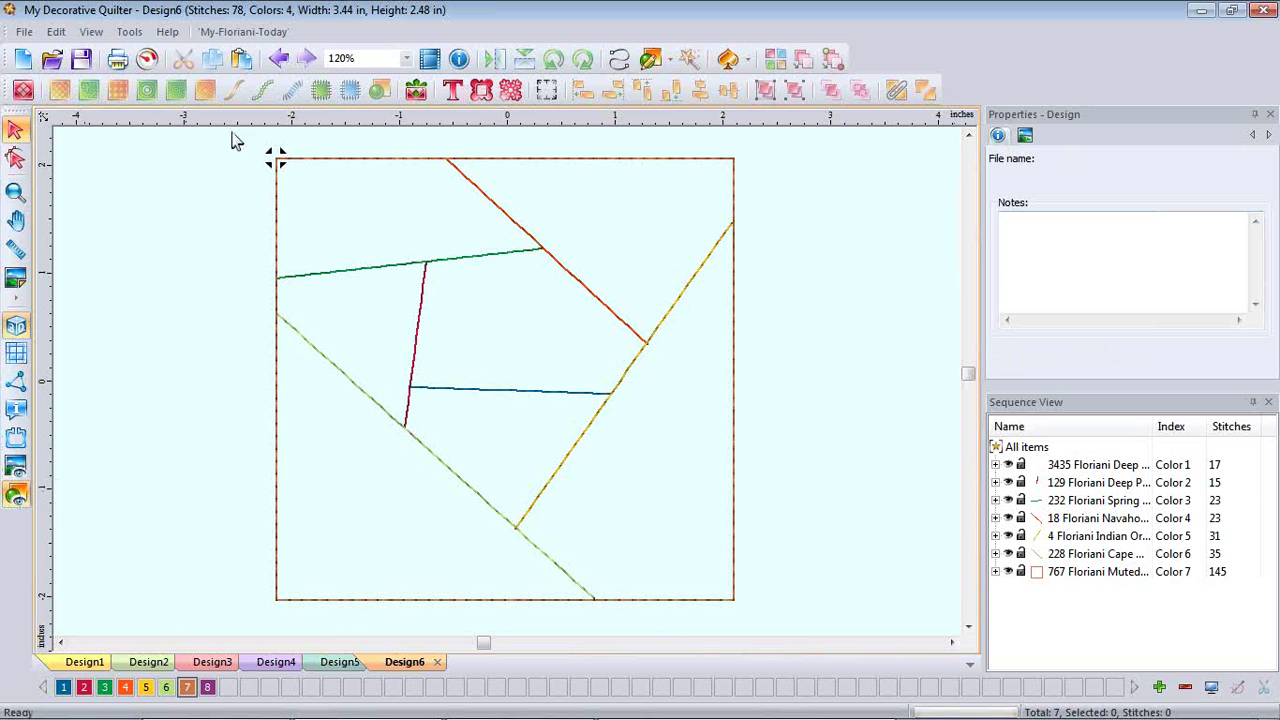
Duplicate all seam and border run lines in place and join the copies into one continuous run in color 1.
left_click_drag(241, 137, 771, 640)
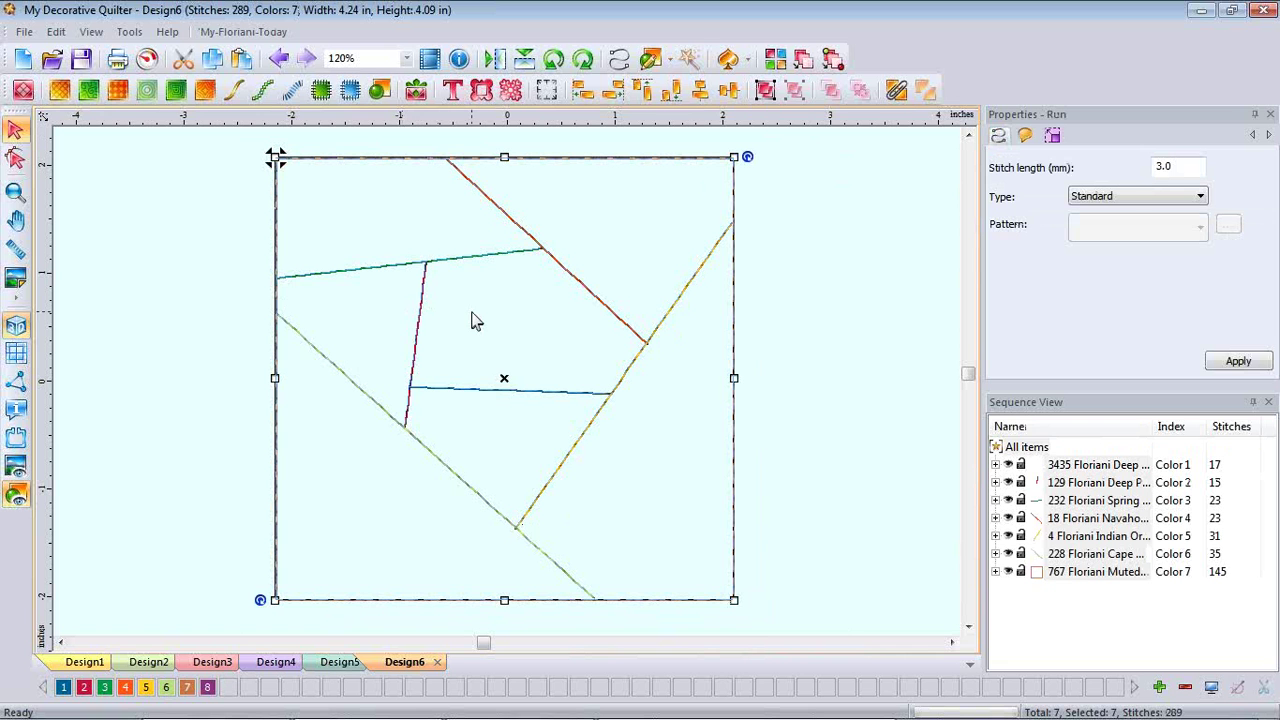
left_click(214, 62)
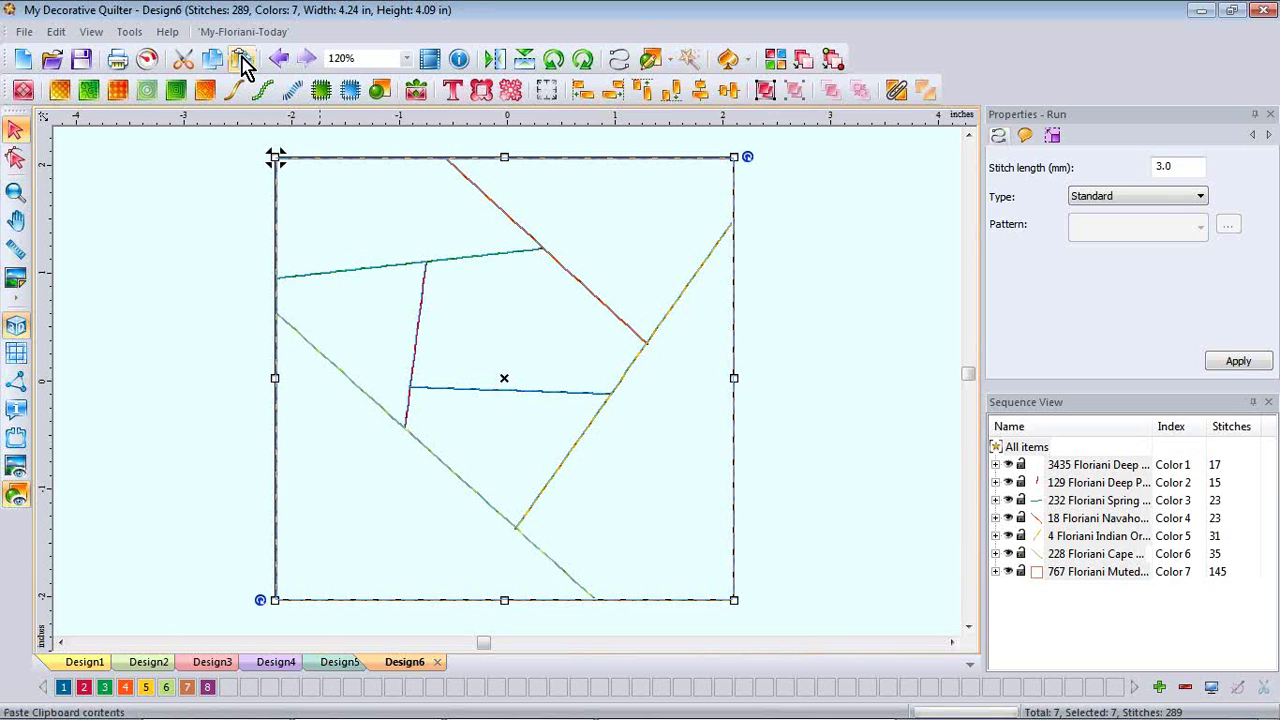
left_click(247, 70)
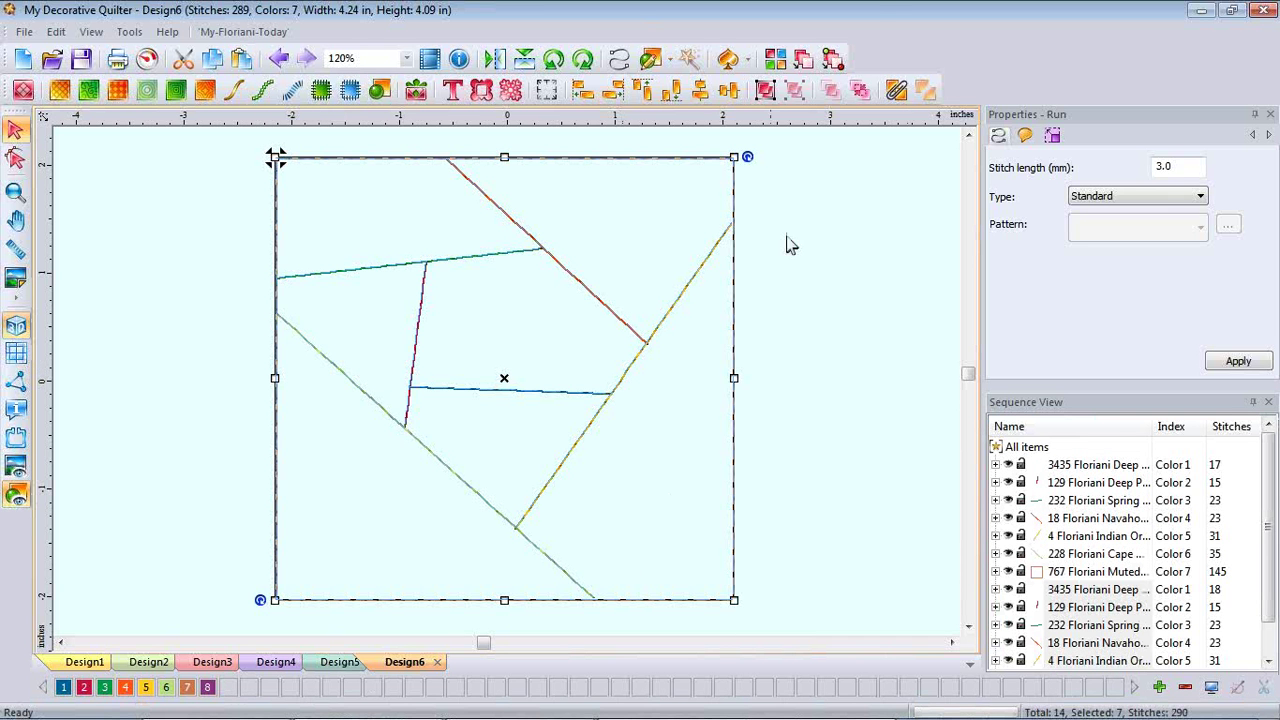
left_click(897, 97)
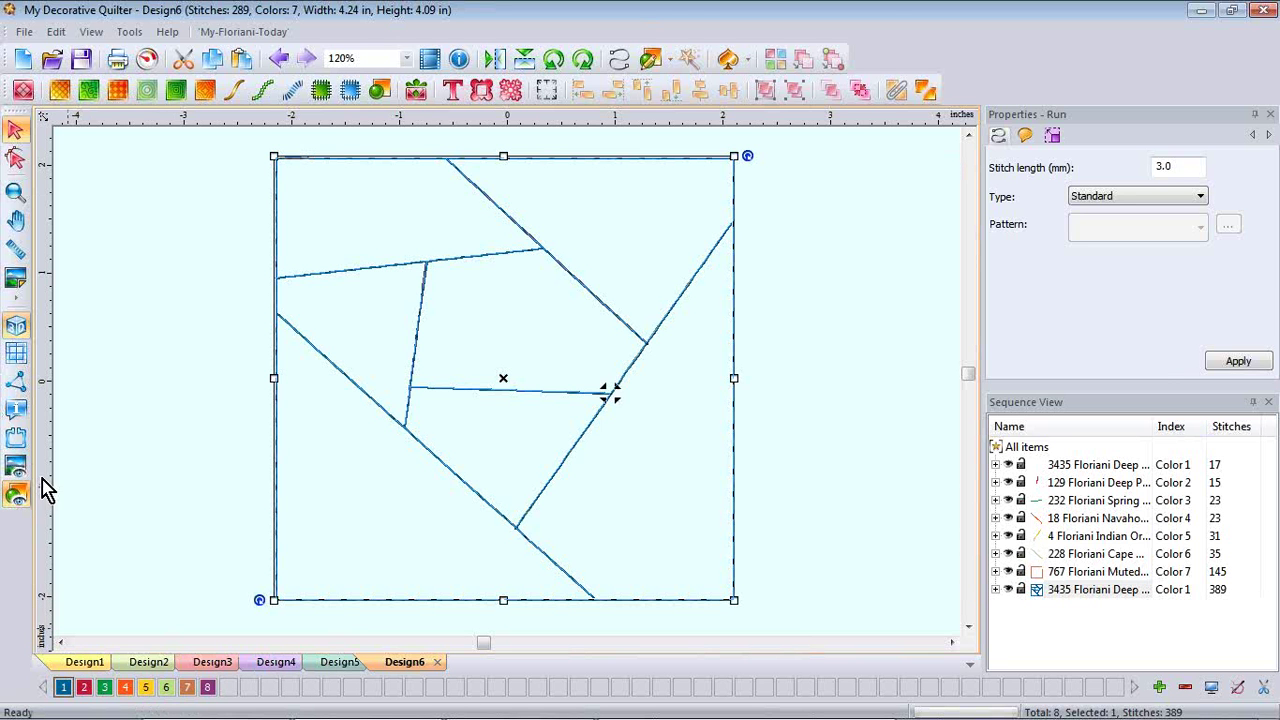
Move the joined run of the whole block to the start of the stitching sequence, ahead of the Piece 1–2 seam.
left_click(177, 463)
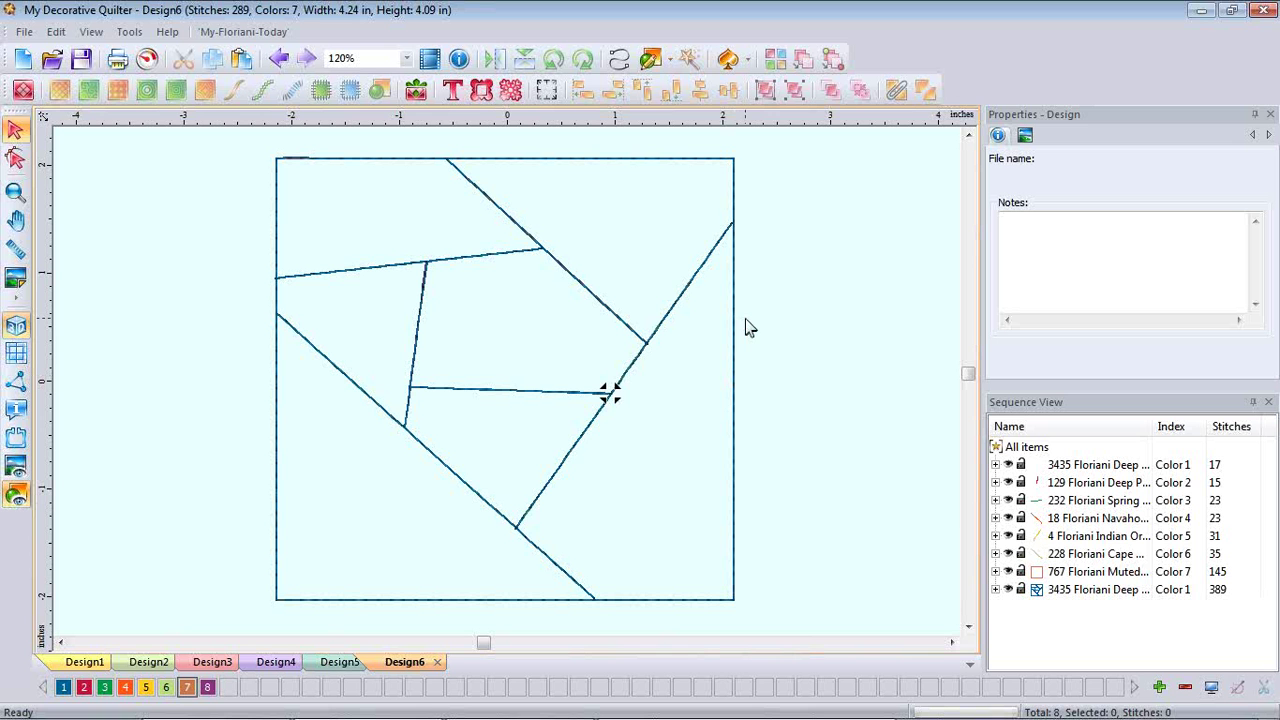
left_click(1097, 590)
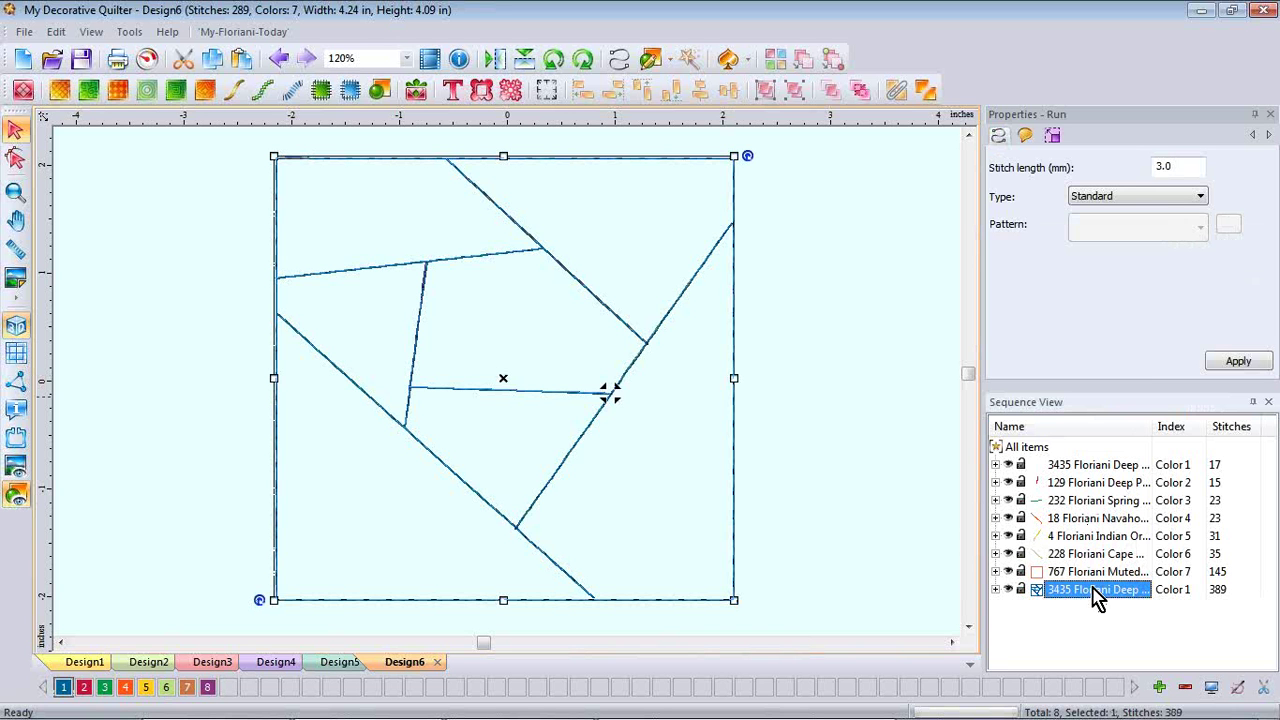
left_click(860, 92)
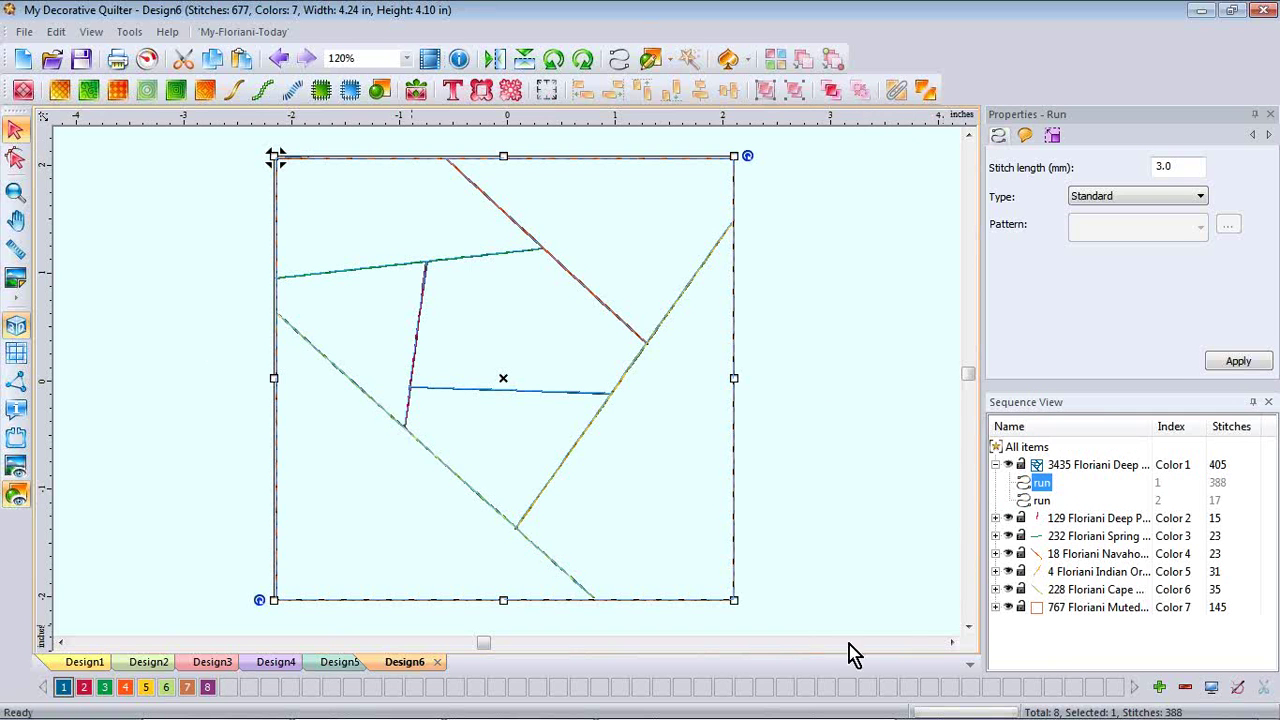
left_click(1041, 500)
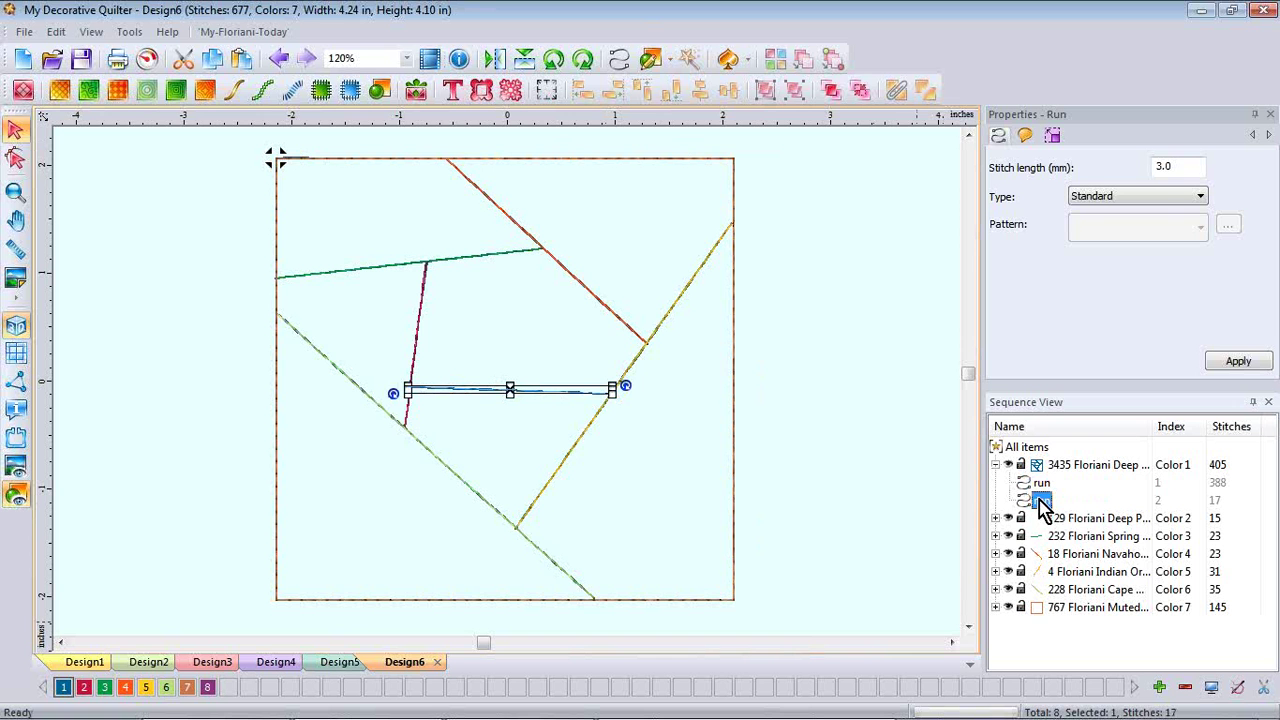
left_click(1075, 467)
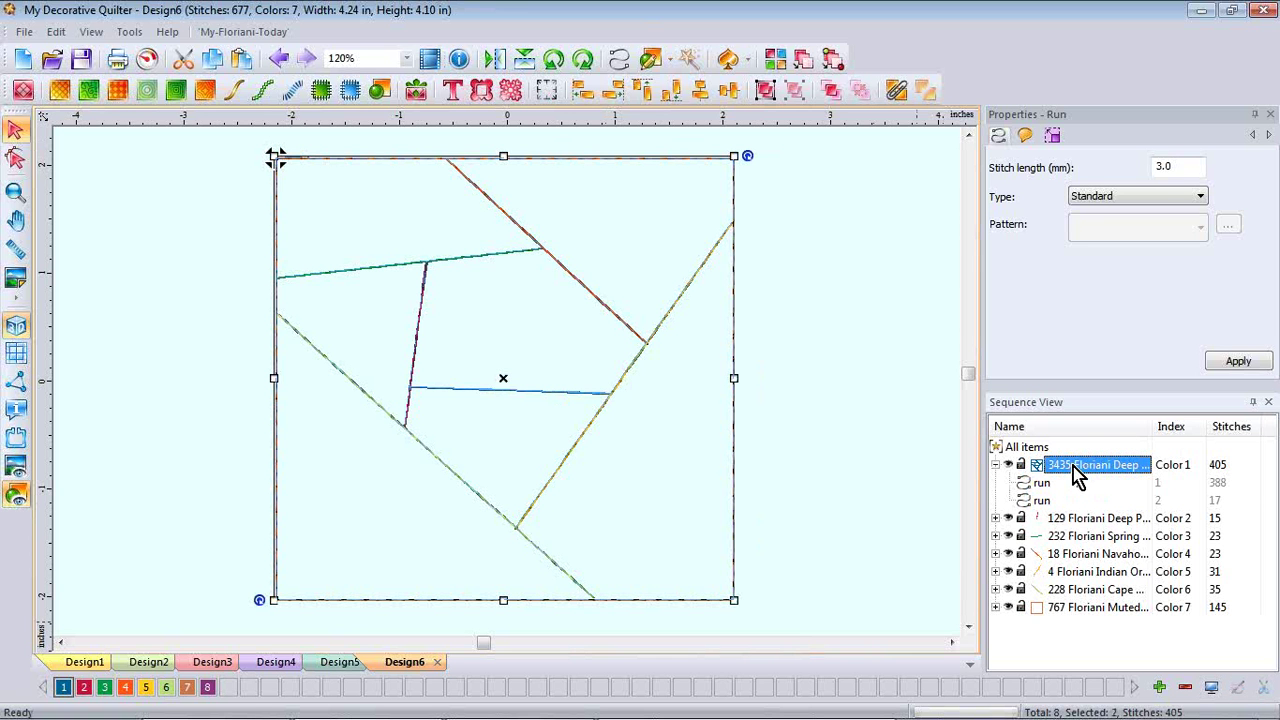
left_click(208, 688)
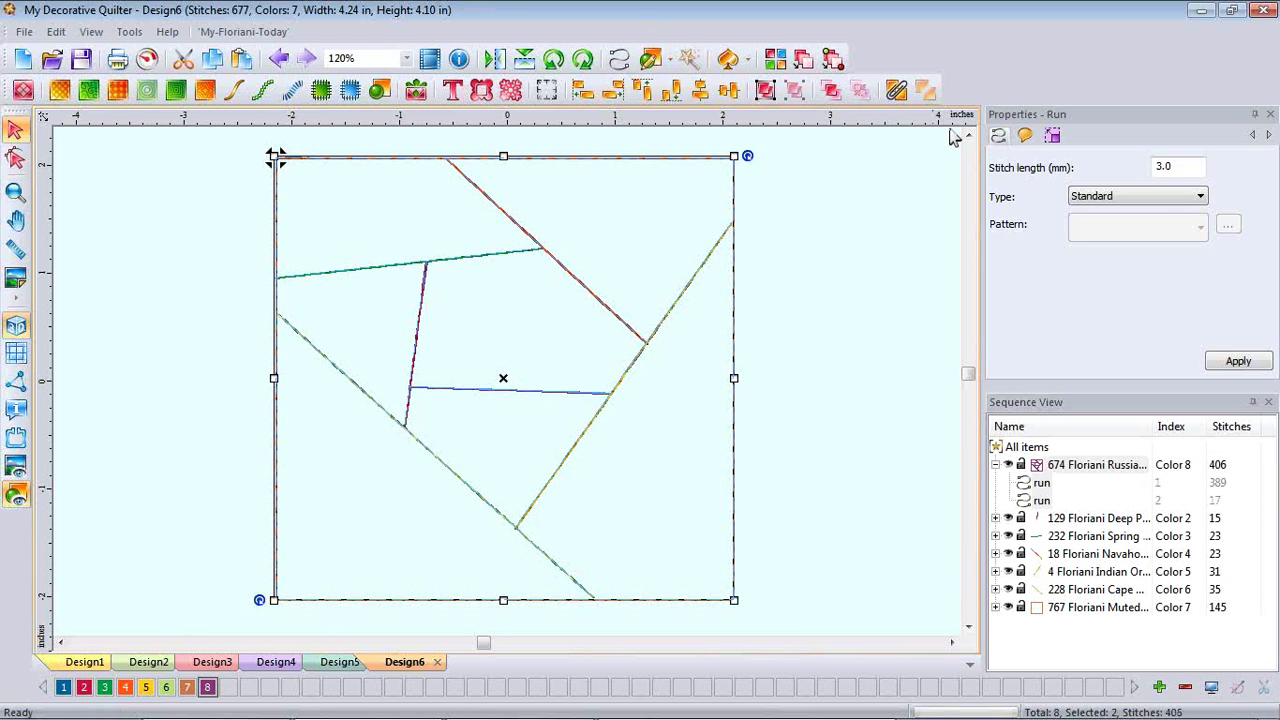
left_click(796, 380)
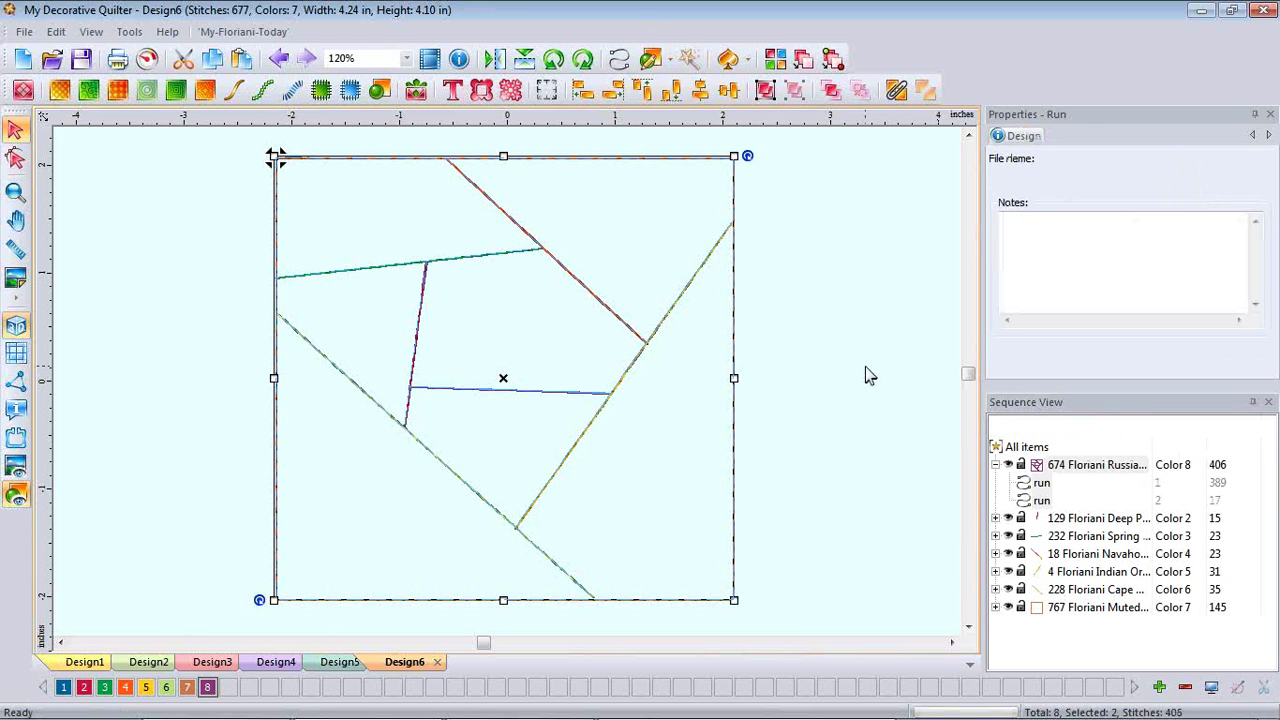
left_click(1043, 500)
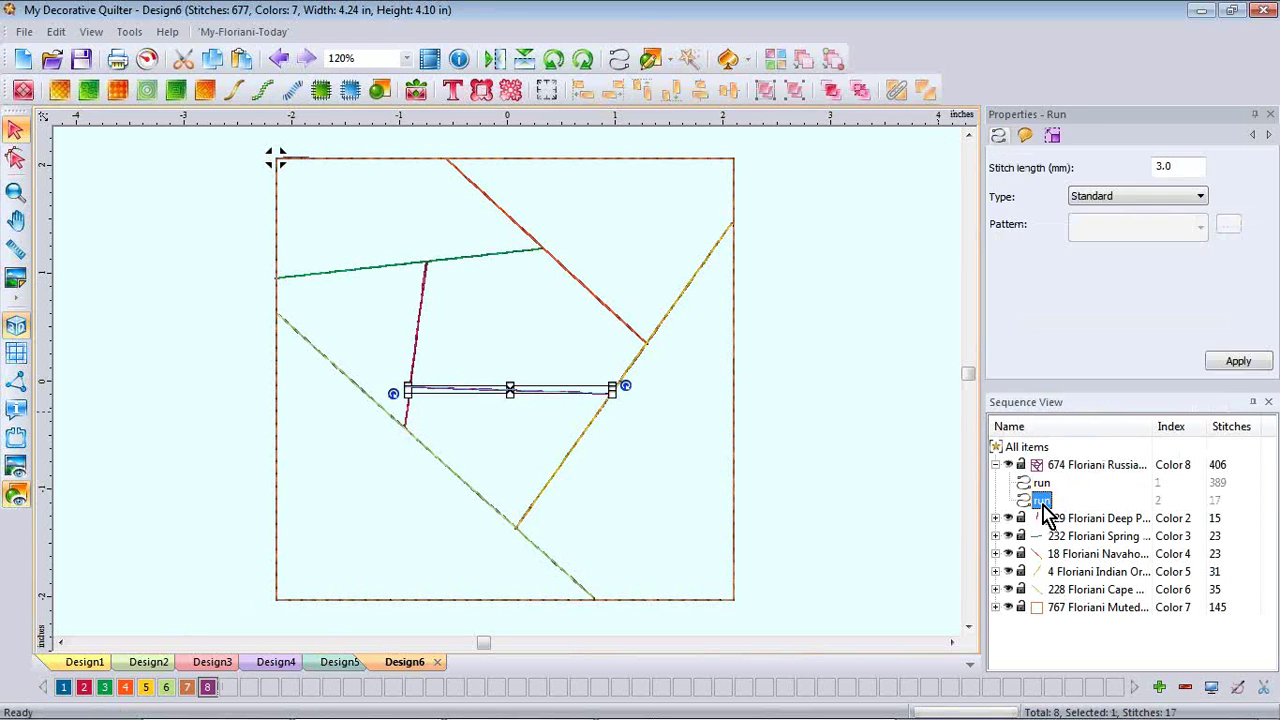
left_click(279, 62)
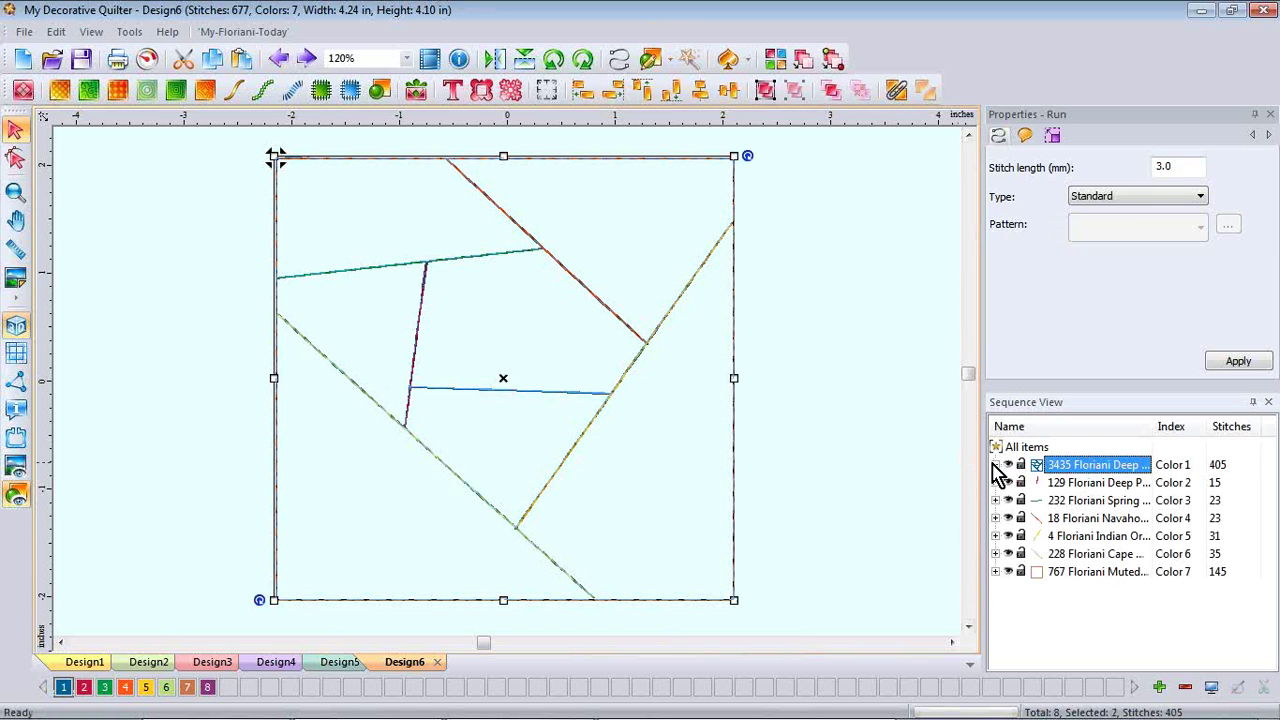
Recolor only the joined whole-block run to color 8 and play through the design's stitch-out preview.
left_click(996, 465)
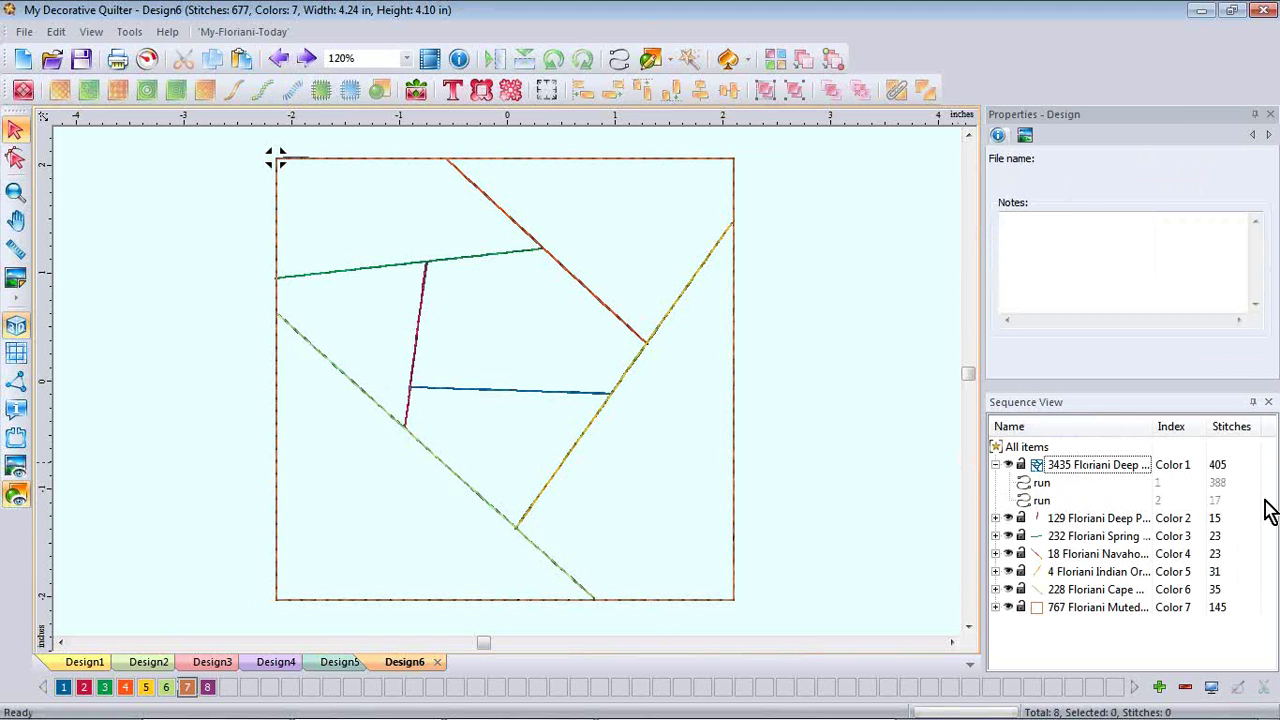
left_click(1039, 483)
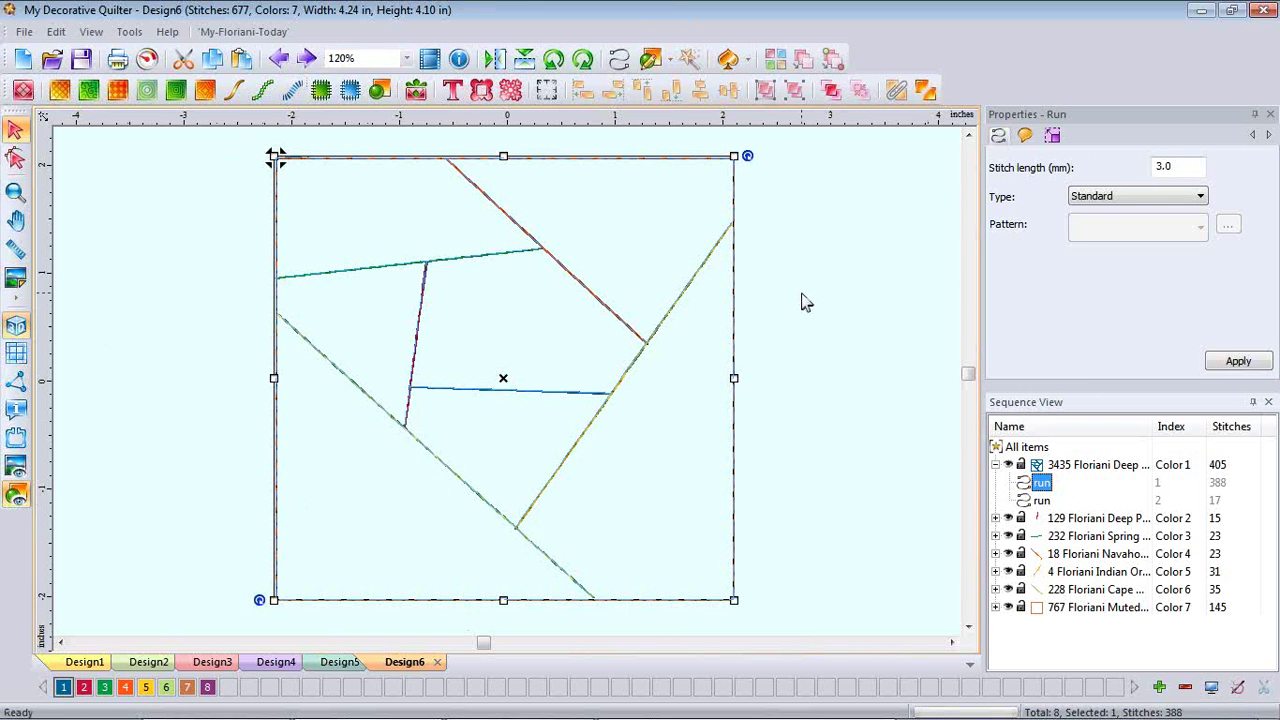
left_click(207, 687)
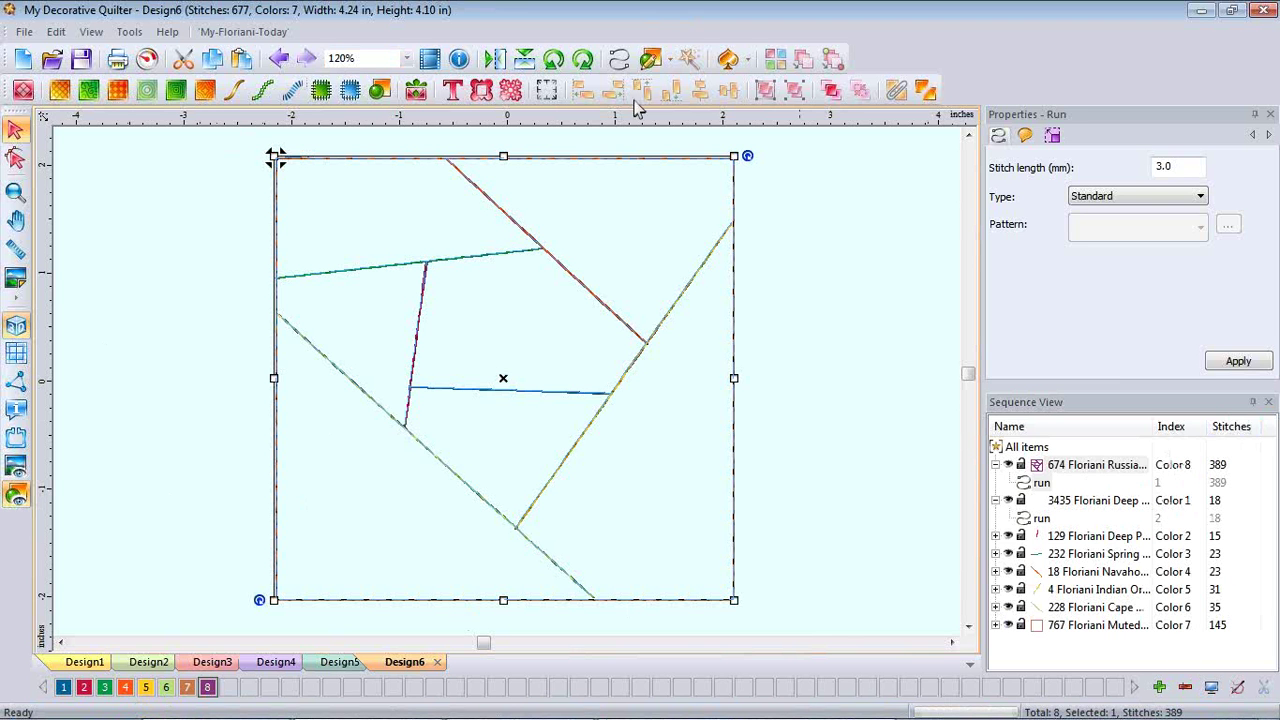
left_click(856, 320)
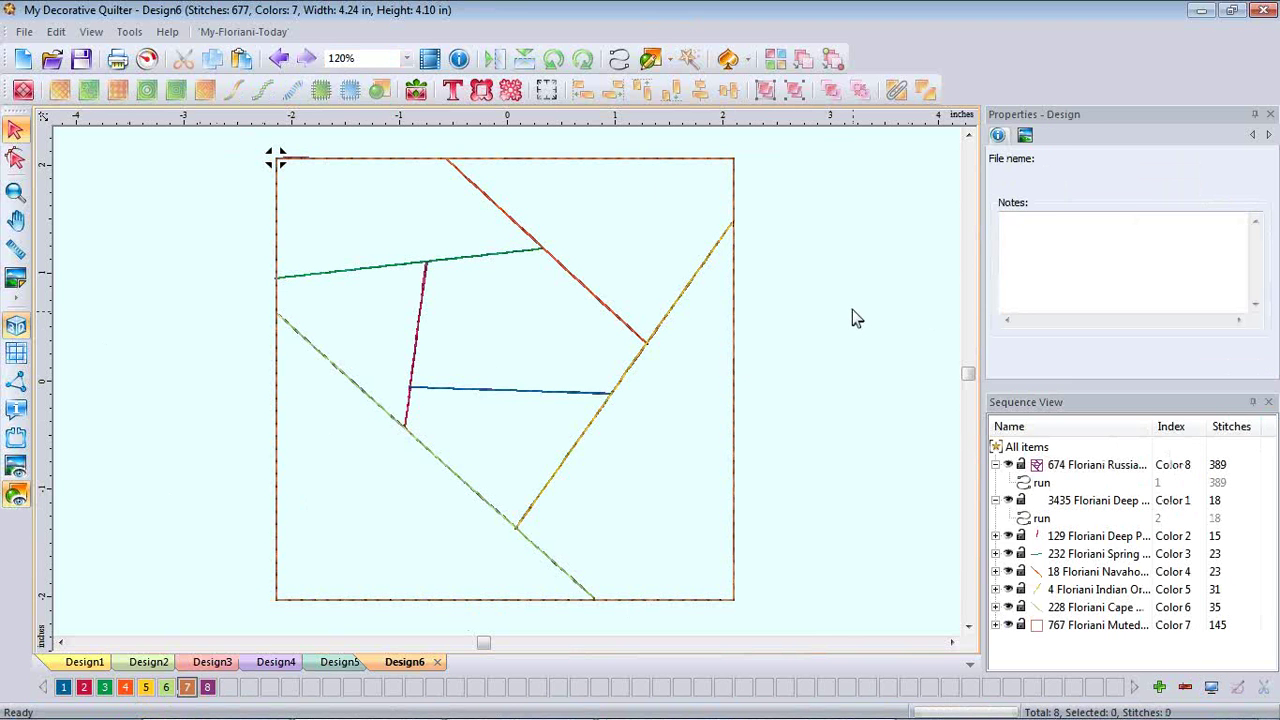
left_click(147, 67)
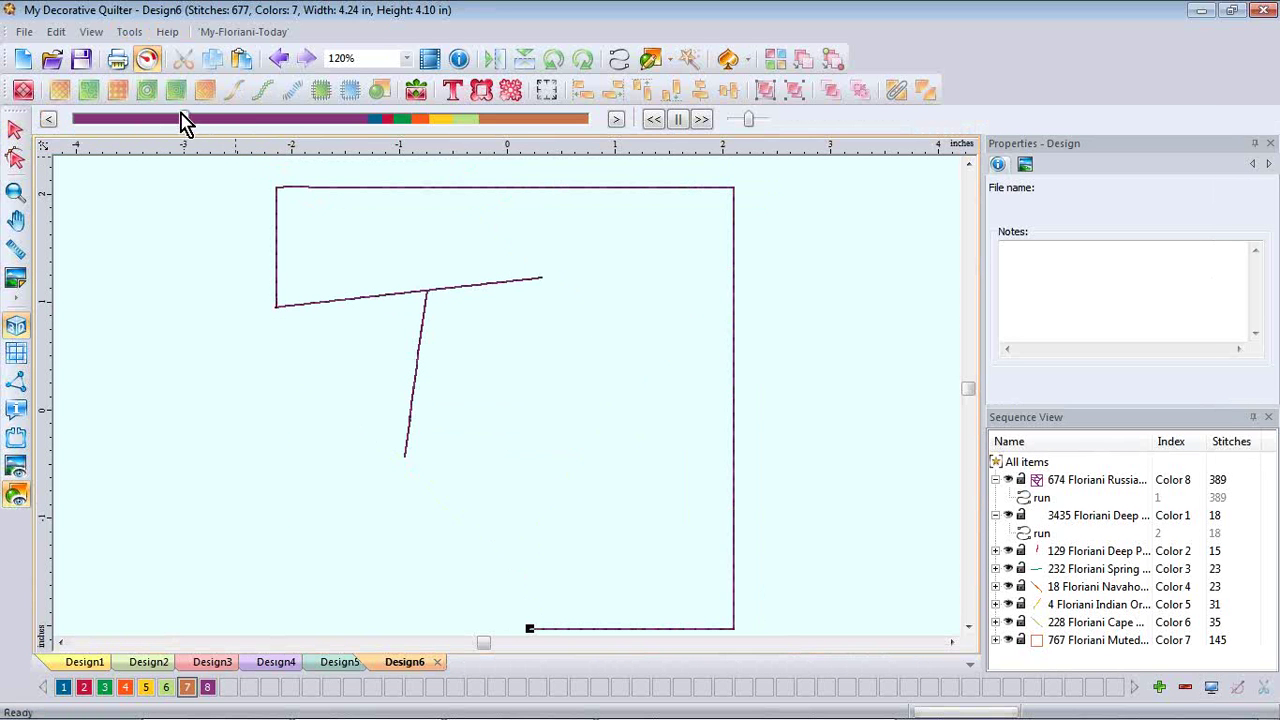
left_click_drag(181, 113, 620, 119)
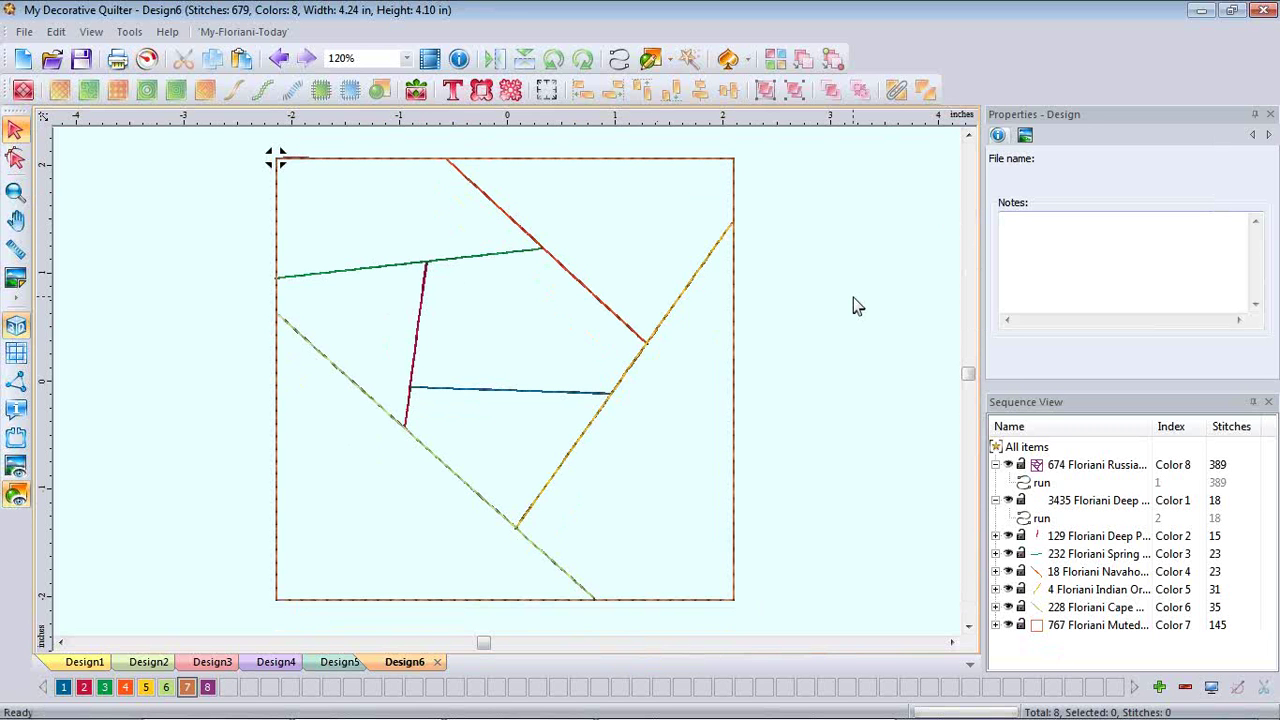
Browse the quilt block library's Log Cabin, Album Blocks, Alphabet, Basic, Circle Blocks, Classic Stars and Connector Blocks categories.
left_click(24, 92)
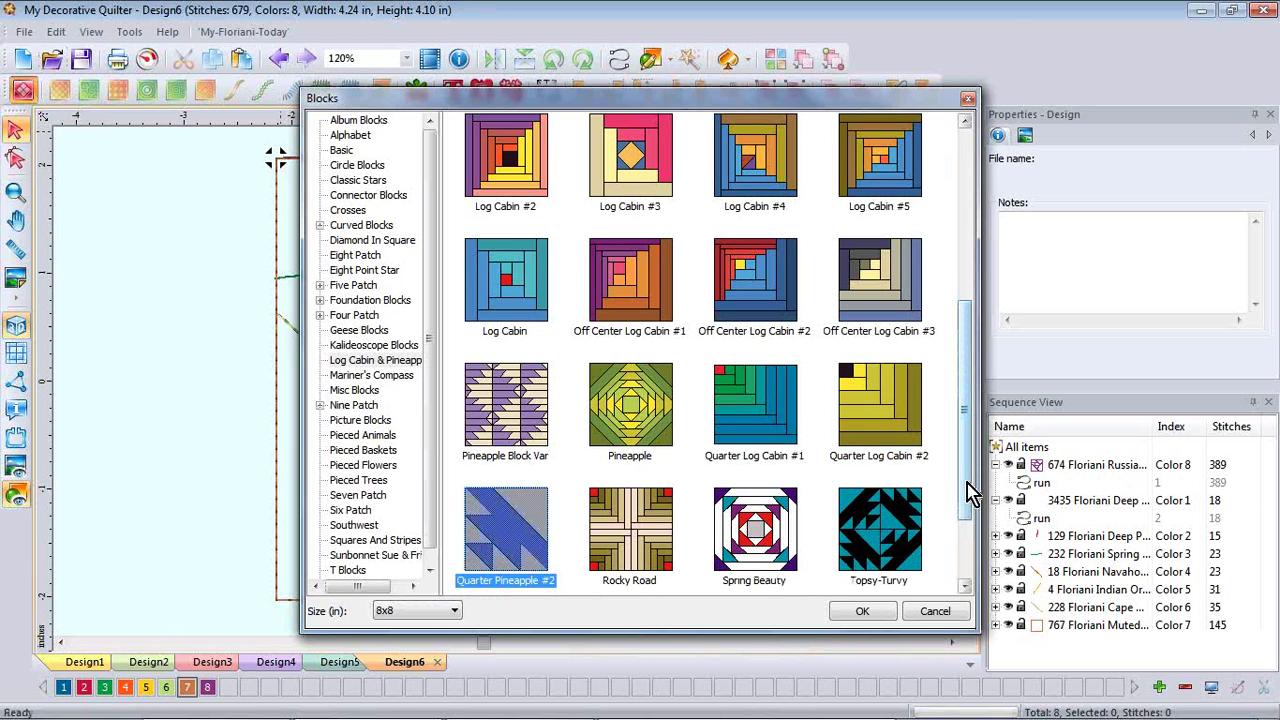
scroll(970, 490, "down", 1)
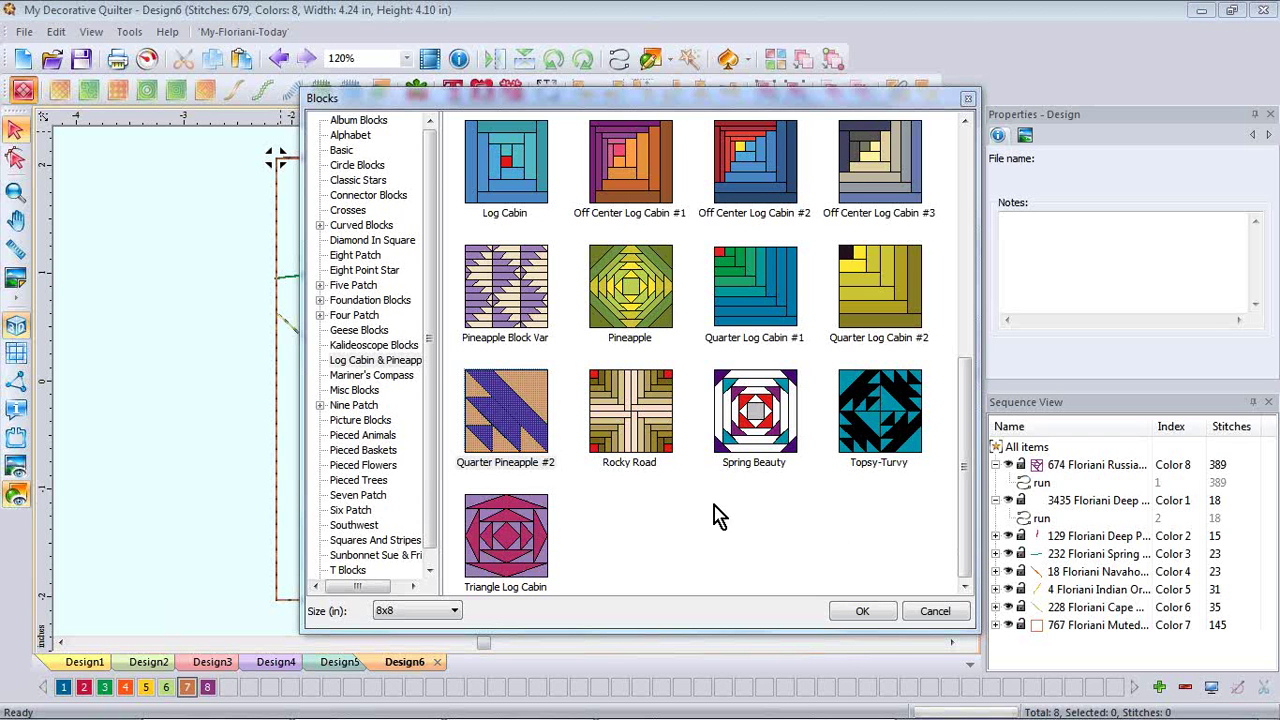
left_click(356, 122)
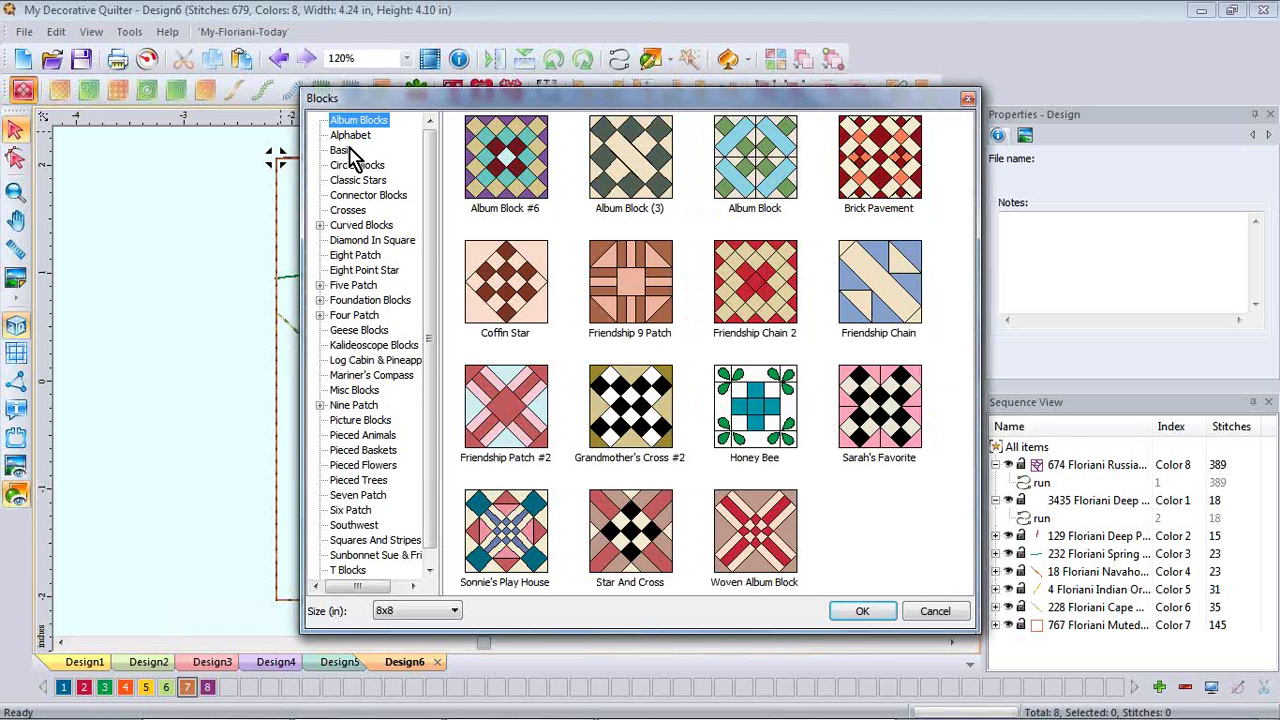
left_click(343, 140)
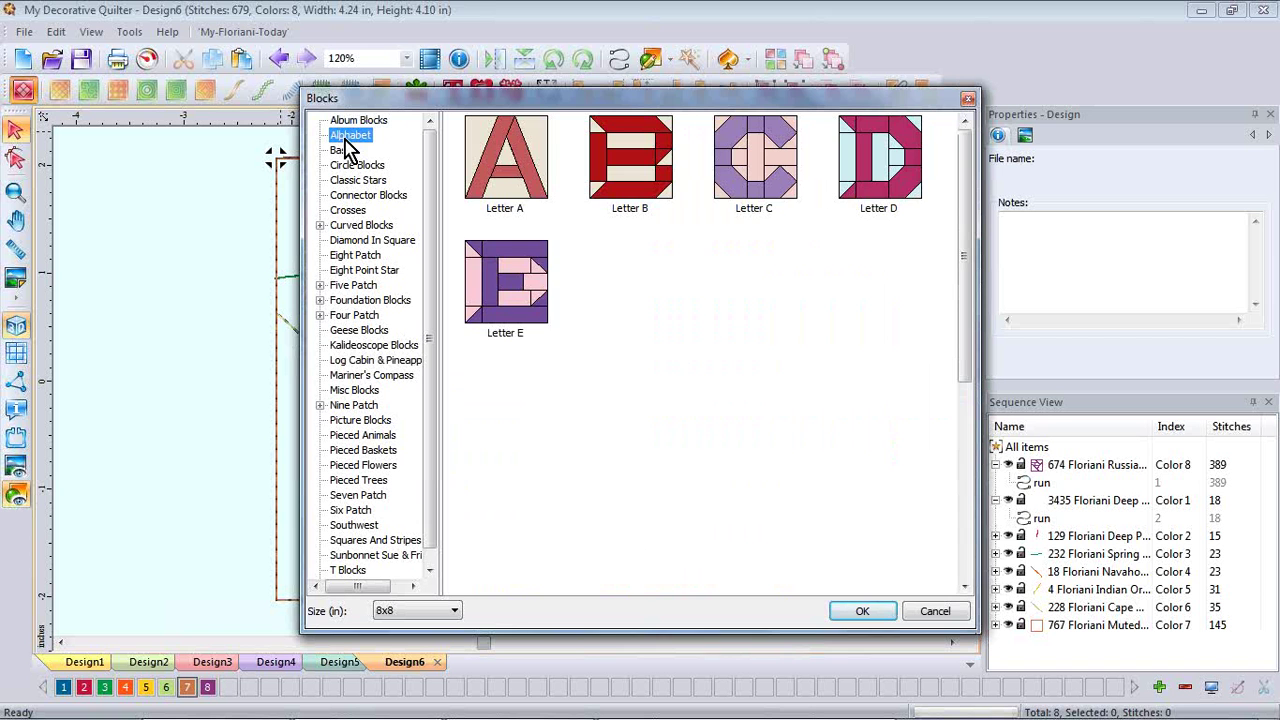
left_click(342, 151)
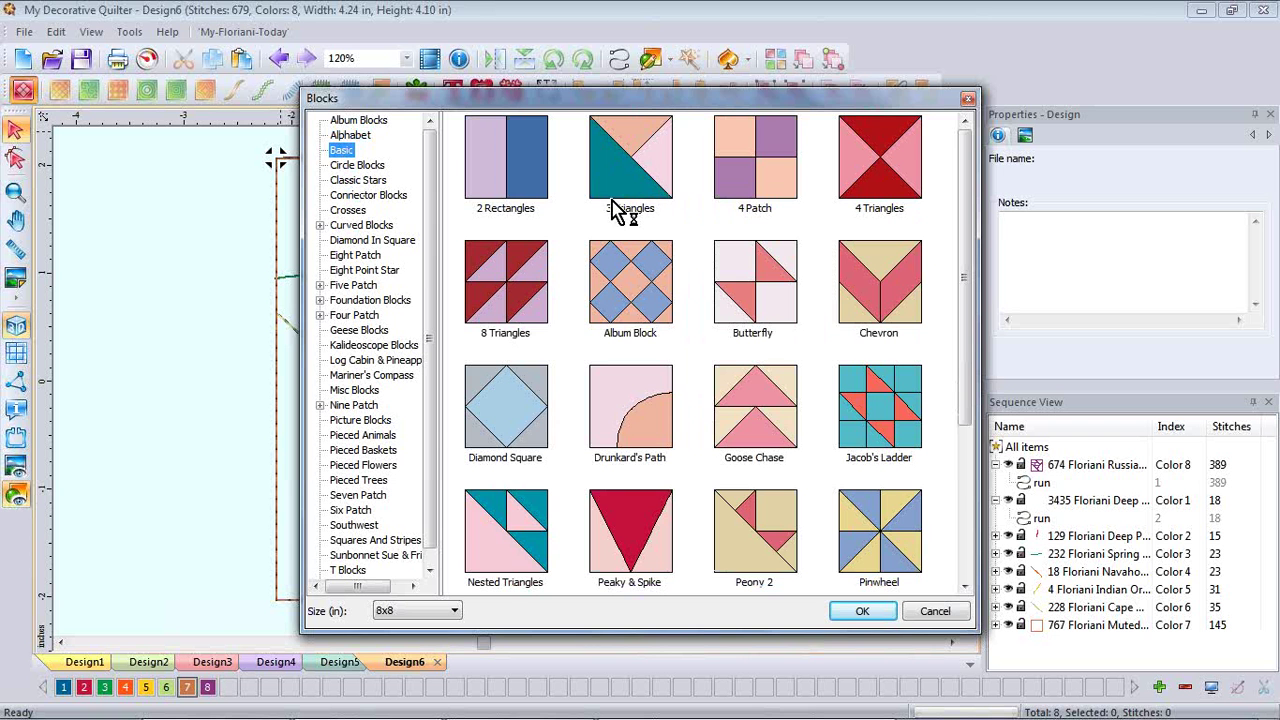
left_click(365, 168)
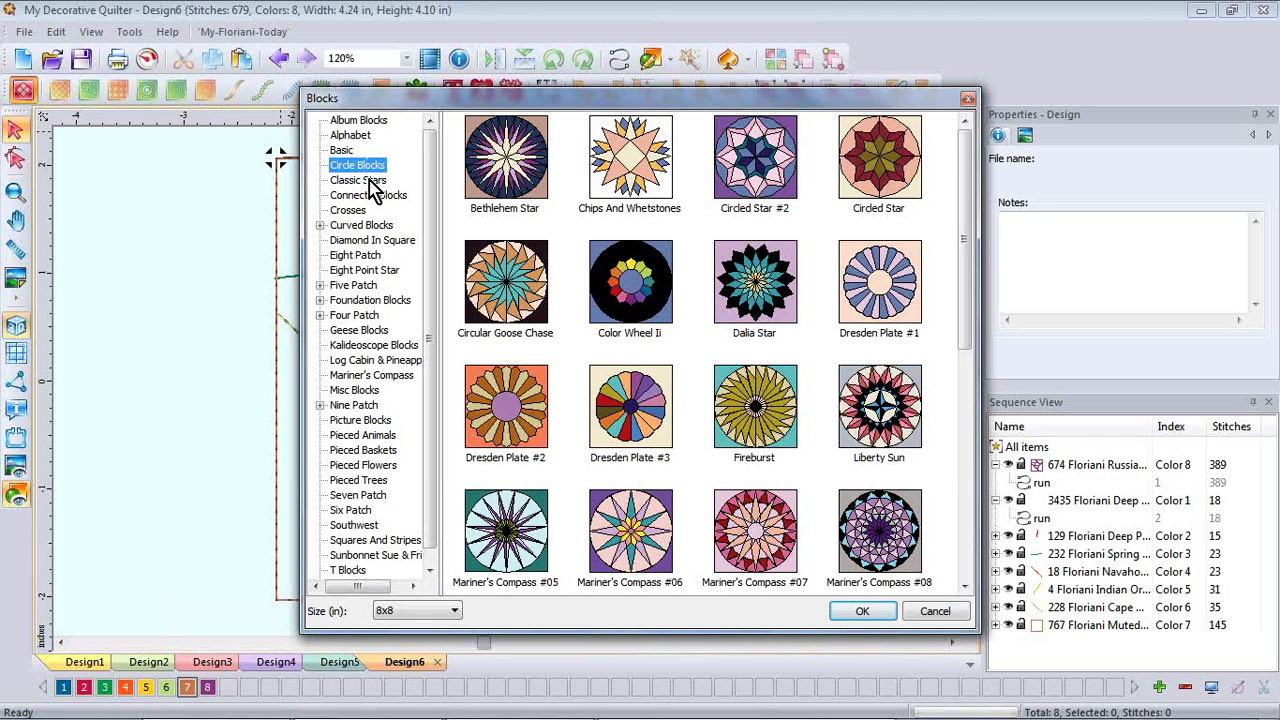
left_click(369, 182)
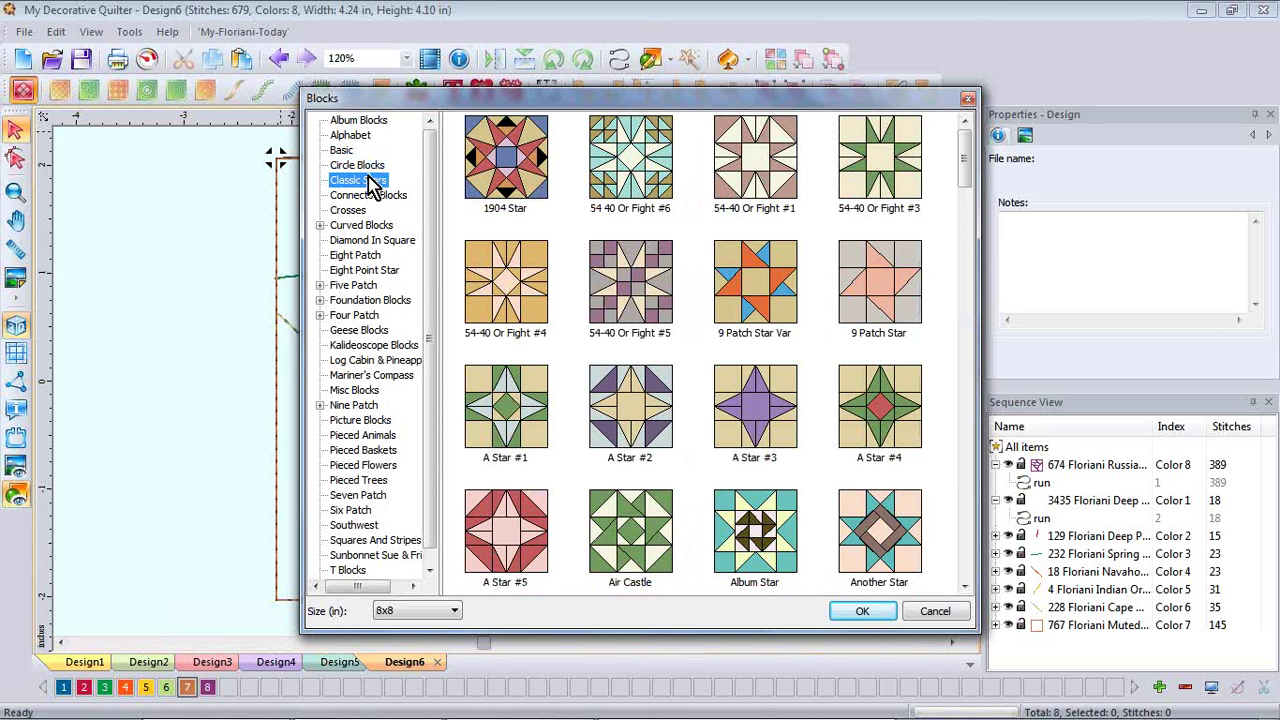
left_click(372, 198)
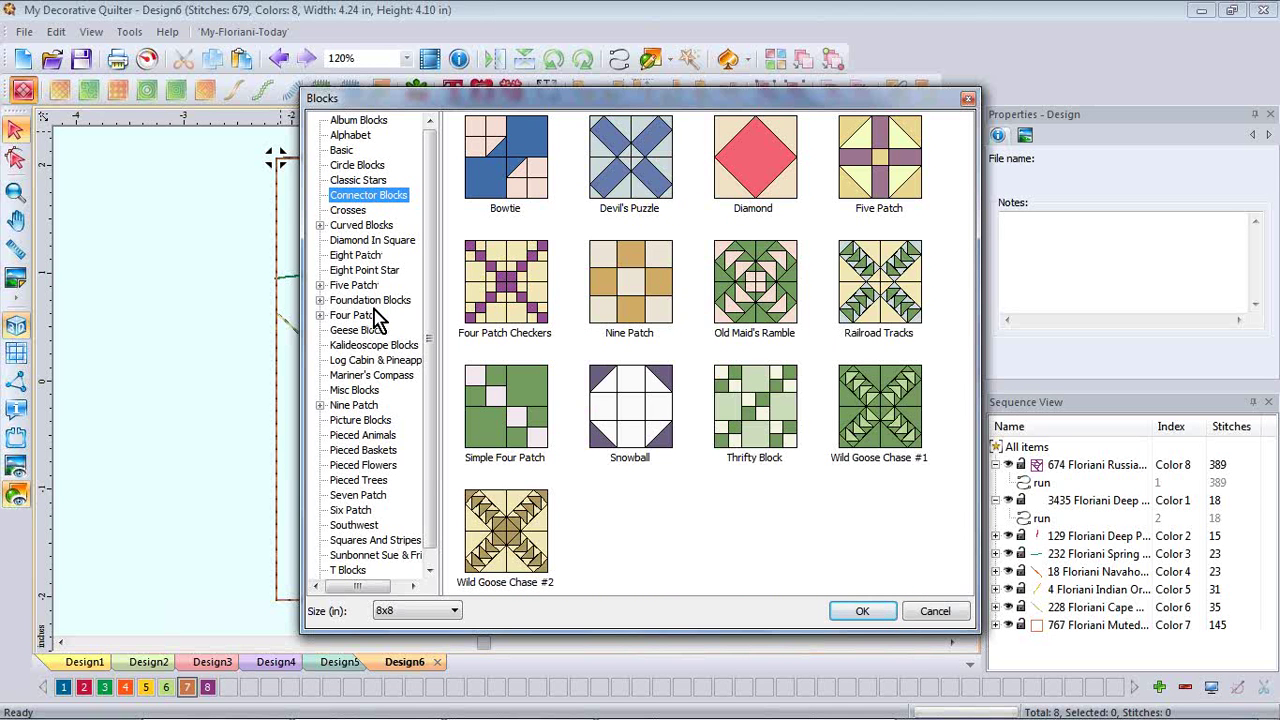
Insert the 8x8 4 Point #10 block from the Mariner's Compass category and select its upper yellow diamond.
left_click(378, 376)
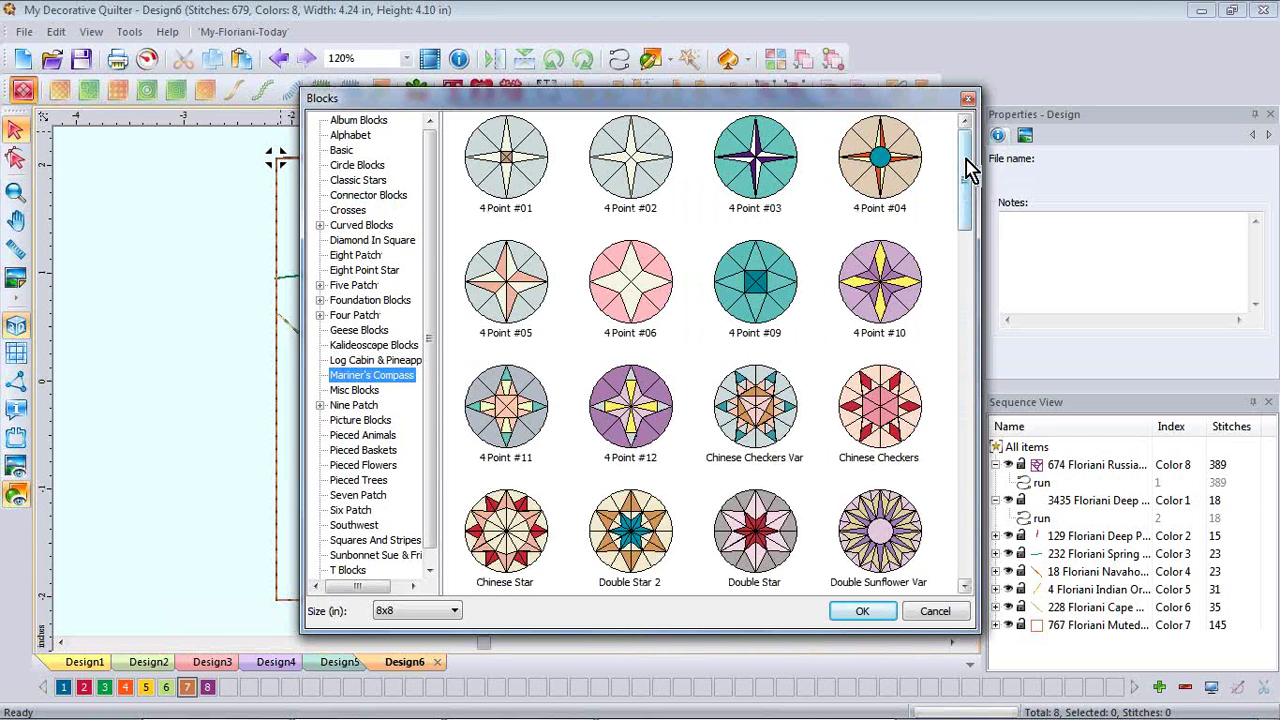
left_click_drag(967, 178, 970, 193)
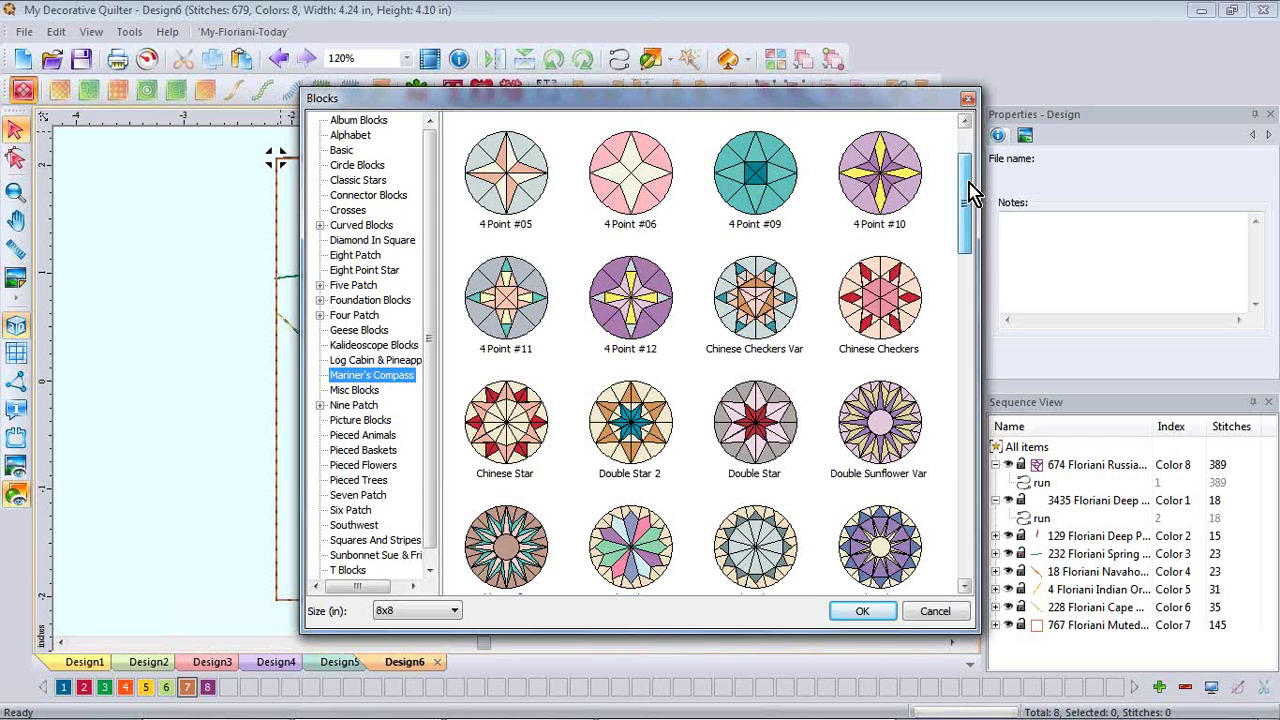
left_click(886, 180)
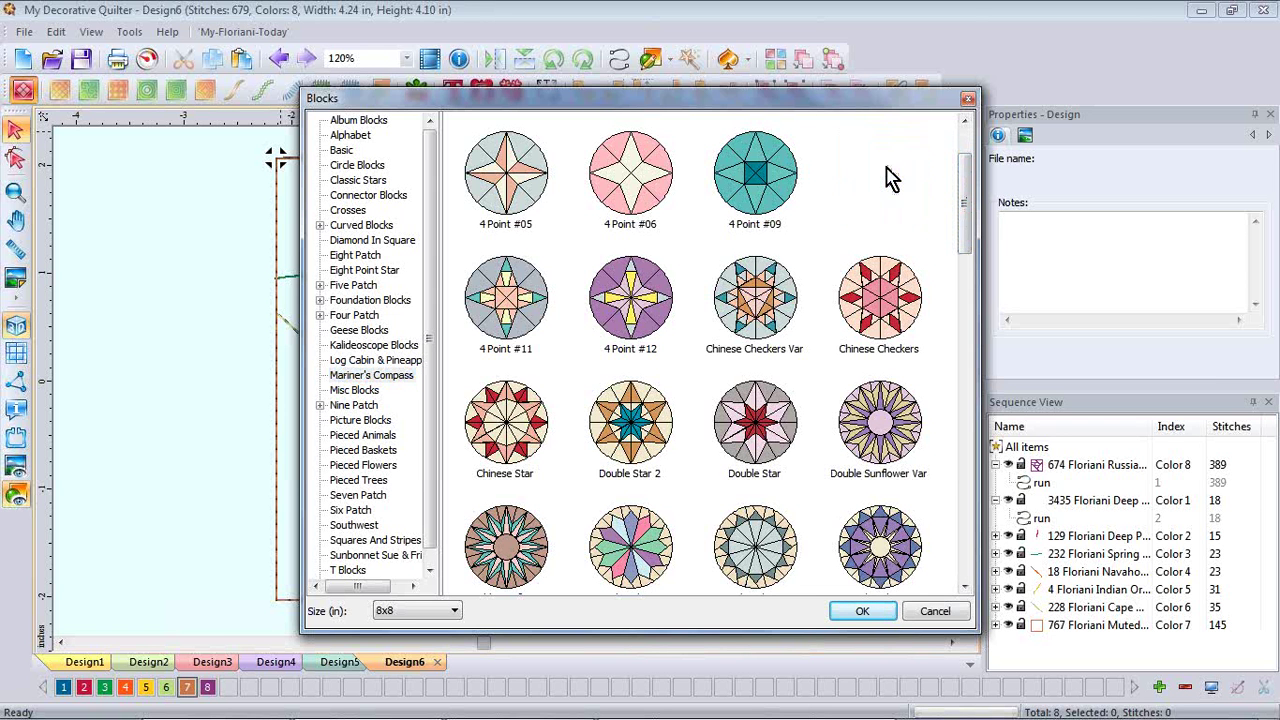
left_click(862, 614)
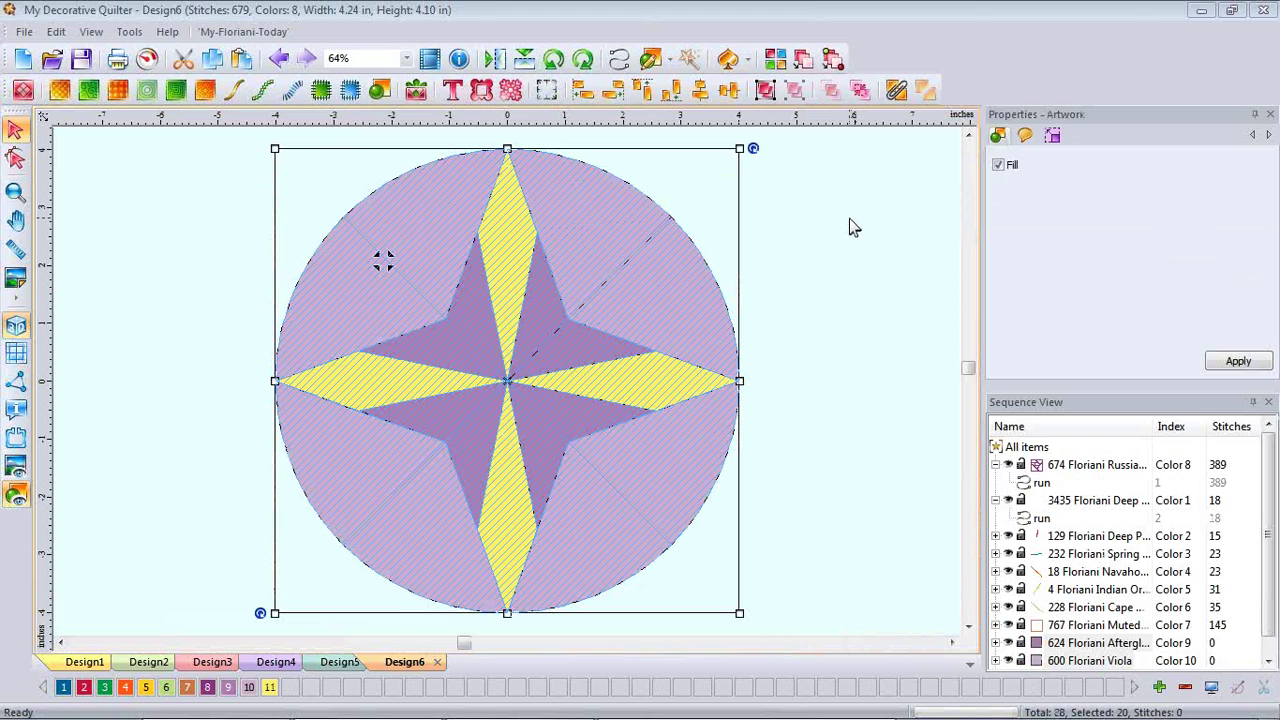
left_click(106, 152)
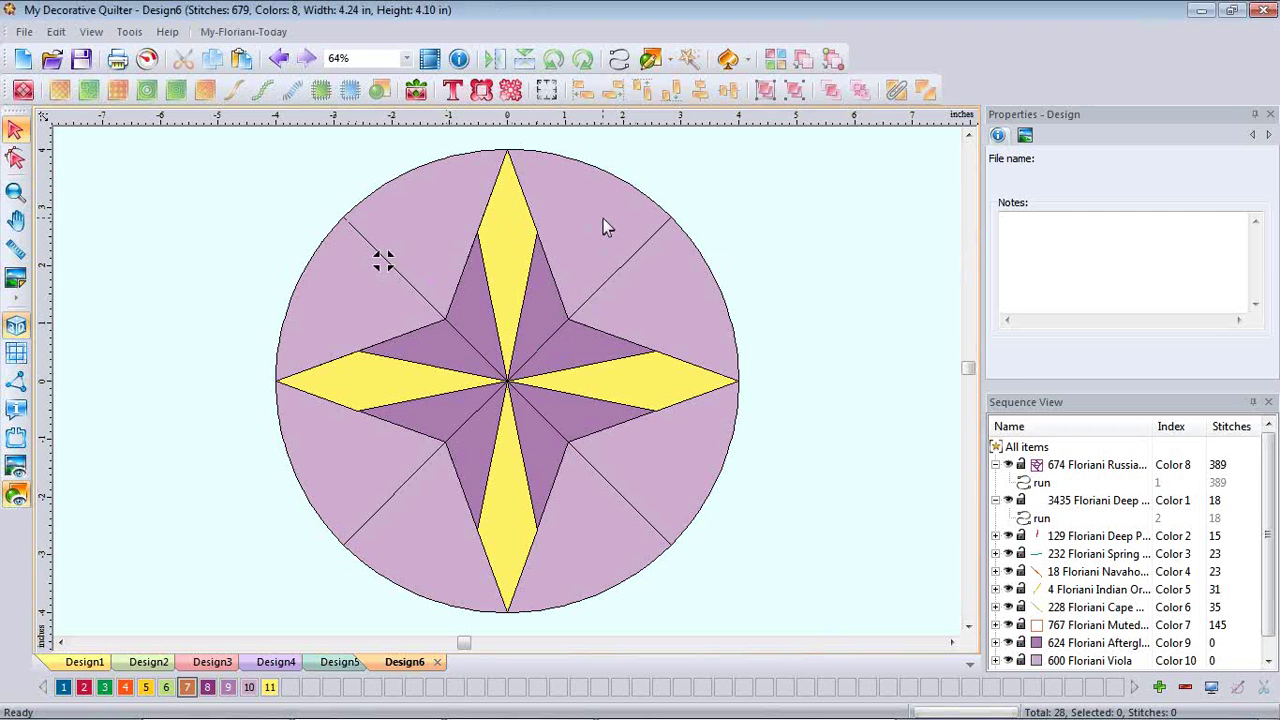
left_click(506, 226)
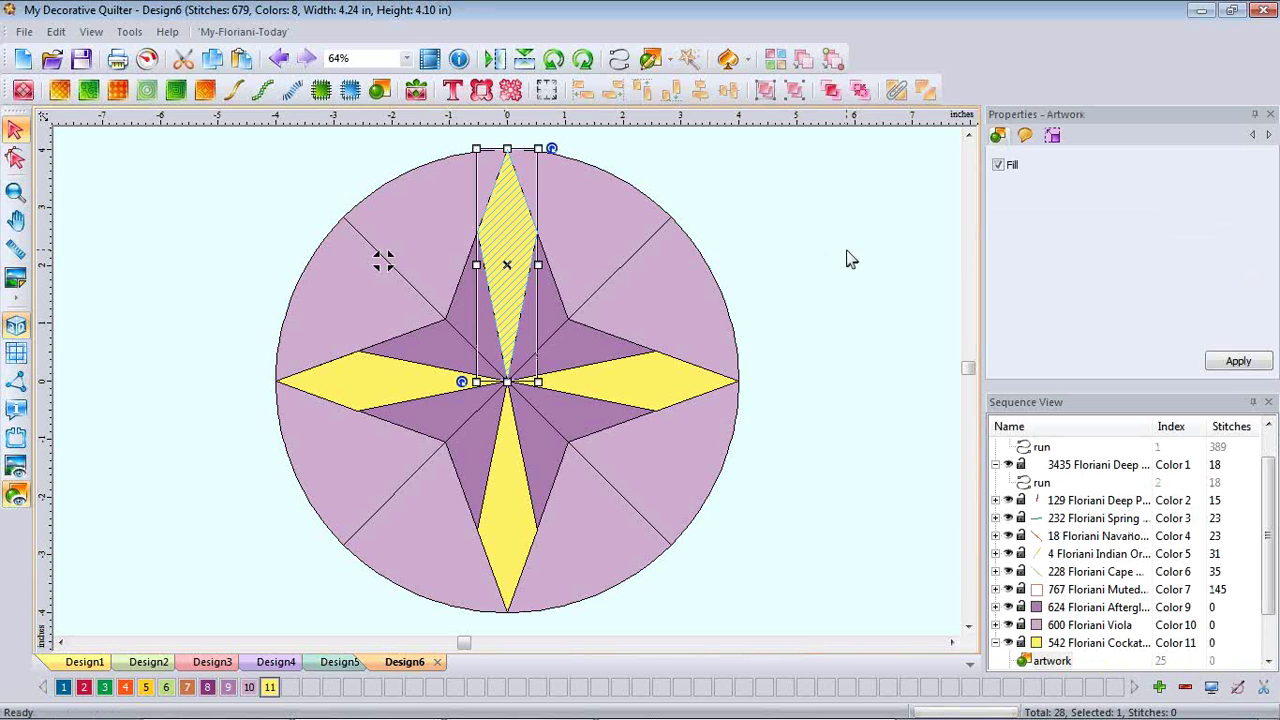
Select the star and background pieces of the compass block's upper quarter one at a time, and clear the selection.
left_click(466, 301)
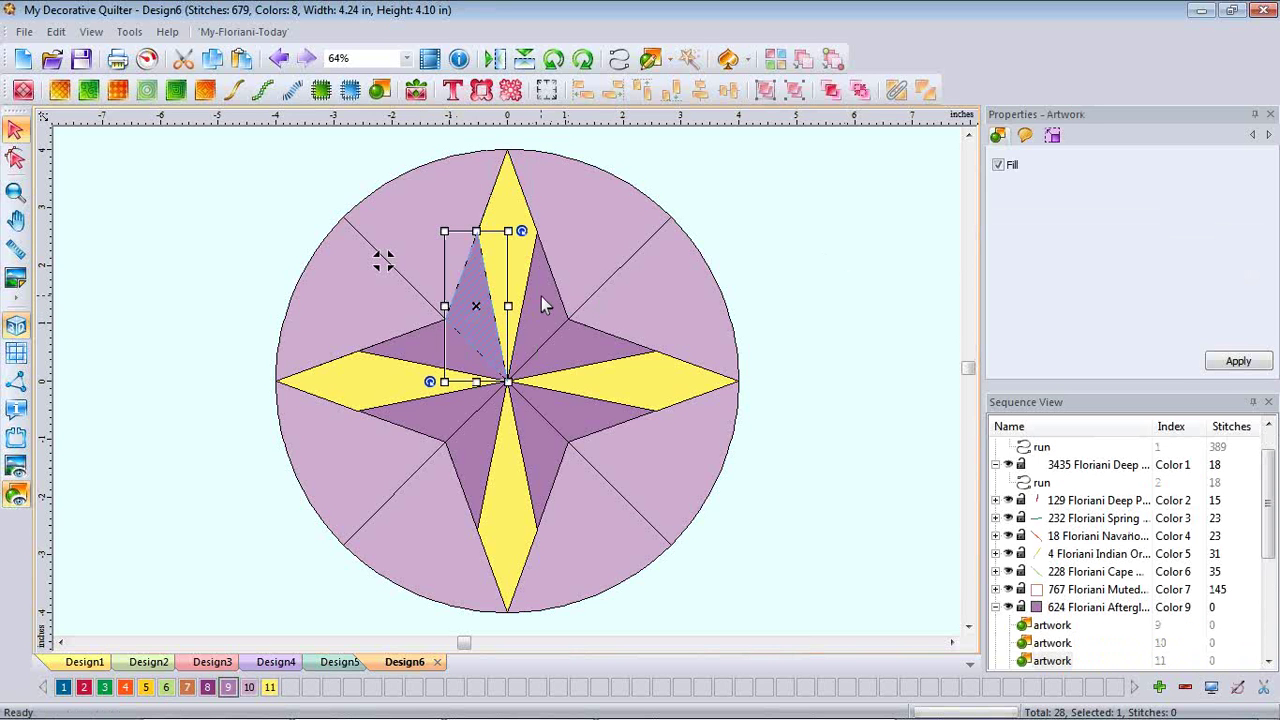
left_click(541, 296)
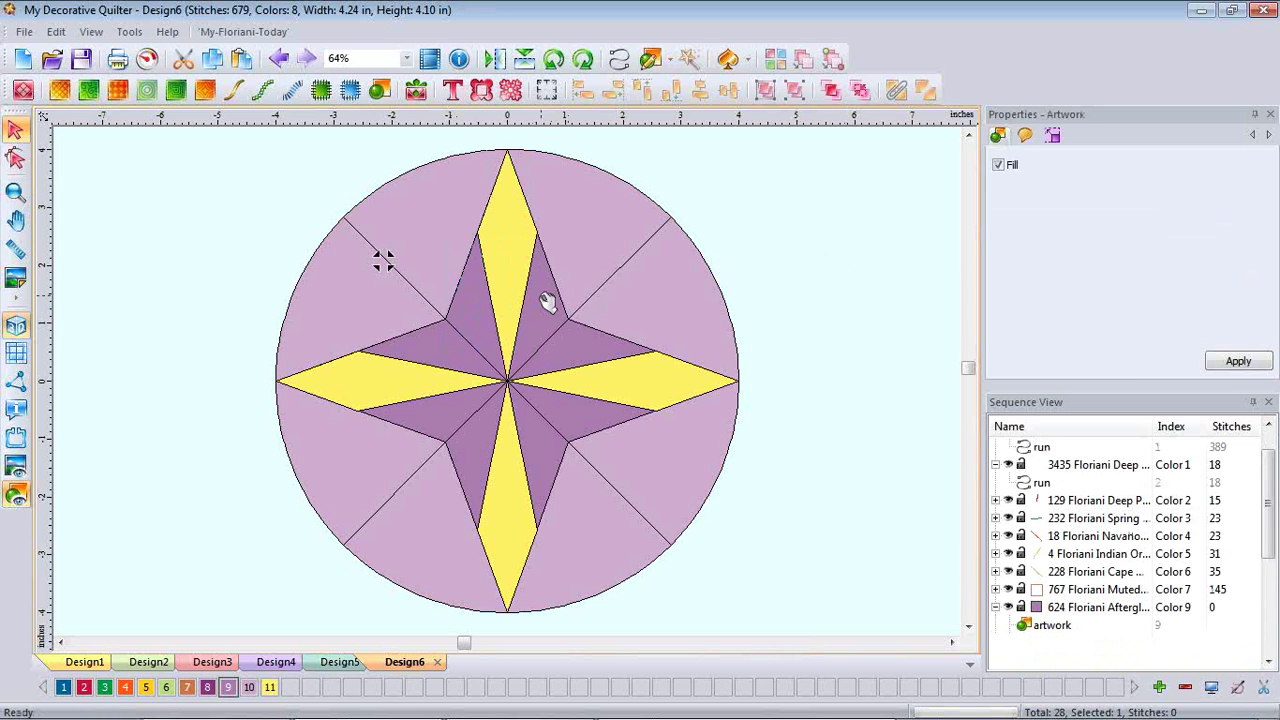
left_click(597, 189)
left_click(423, 199)
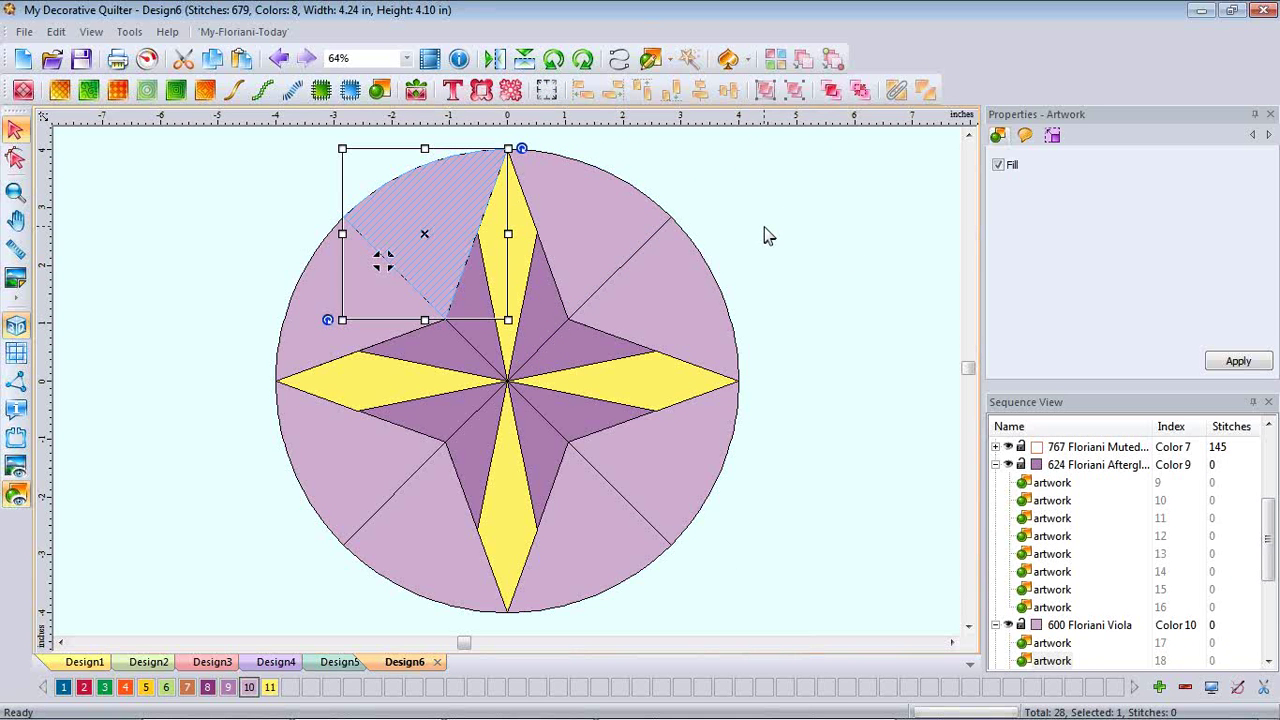
left_click(903, 370)
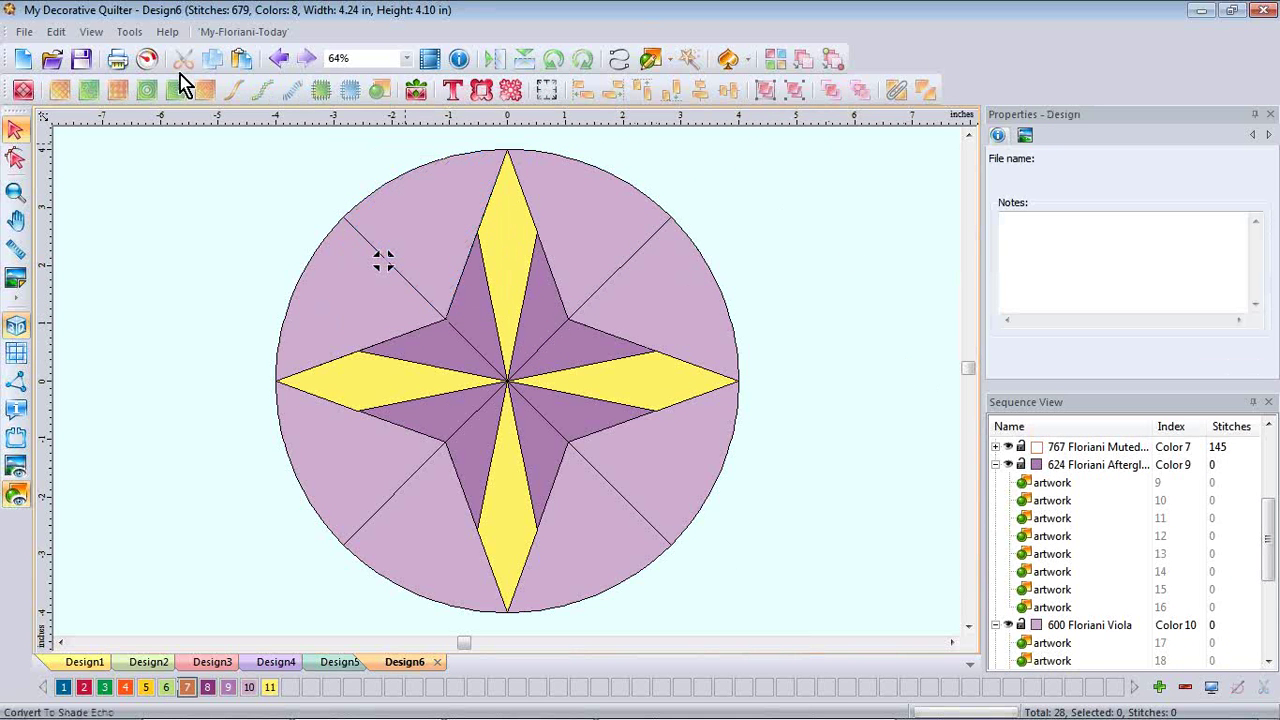
Move the compass block's upper quarter section, made of five pieces, about 5.94 in sideways out of the circle into the empty area beside it.
left_click(421, 202)
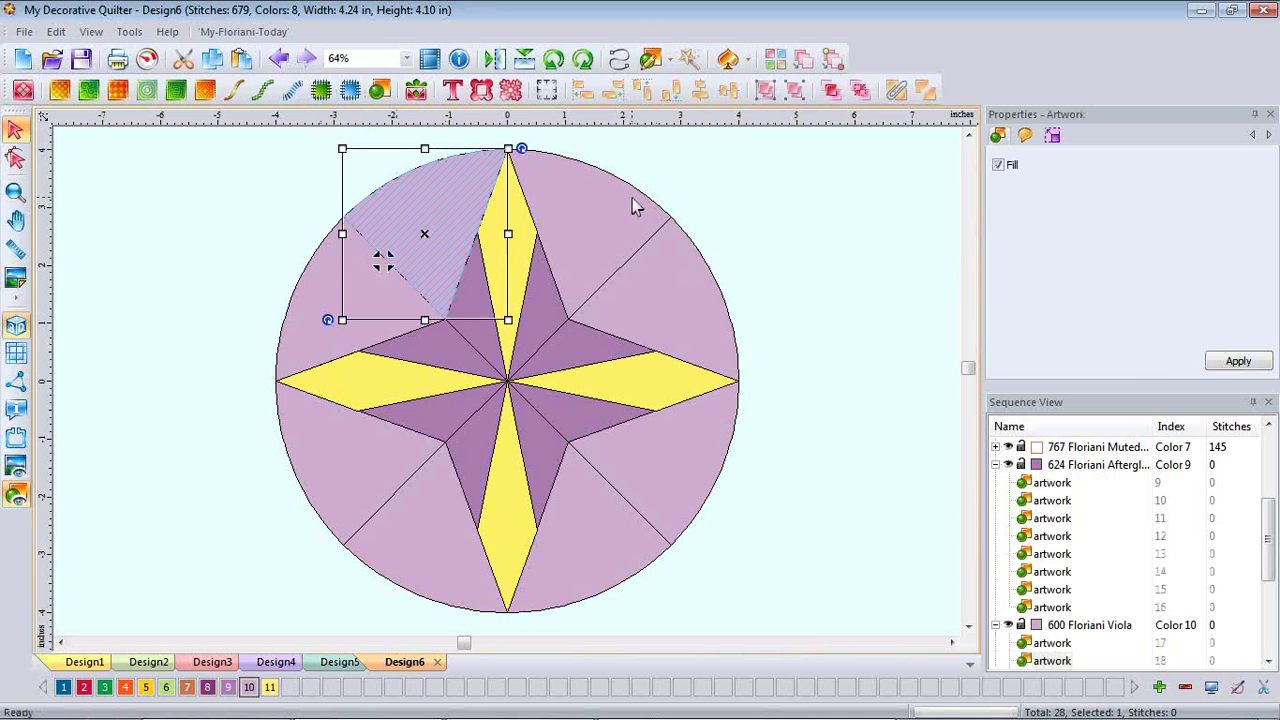
left_click(545, 288, "ctrl")
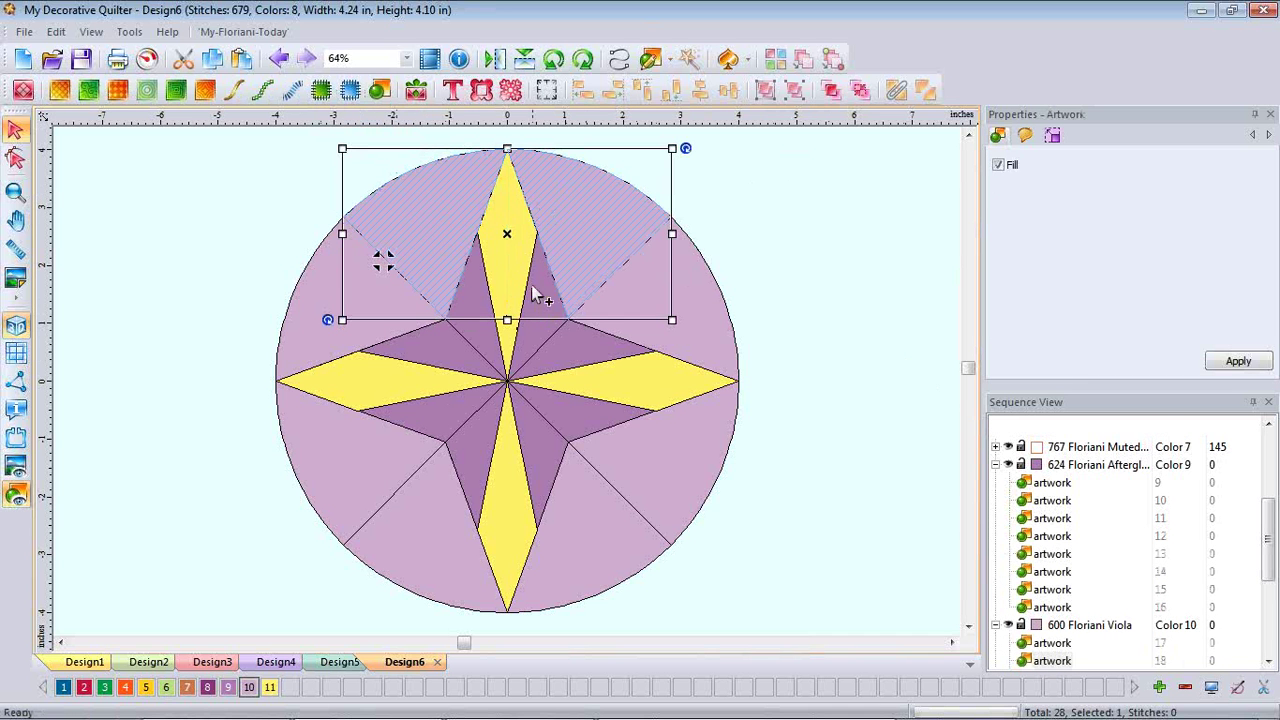
left_click(511, 254, "ctrl")
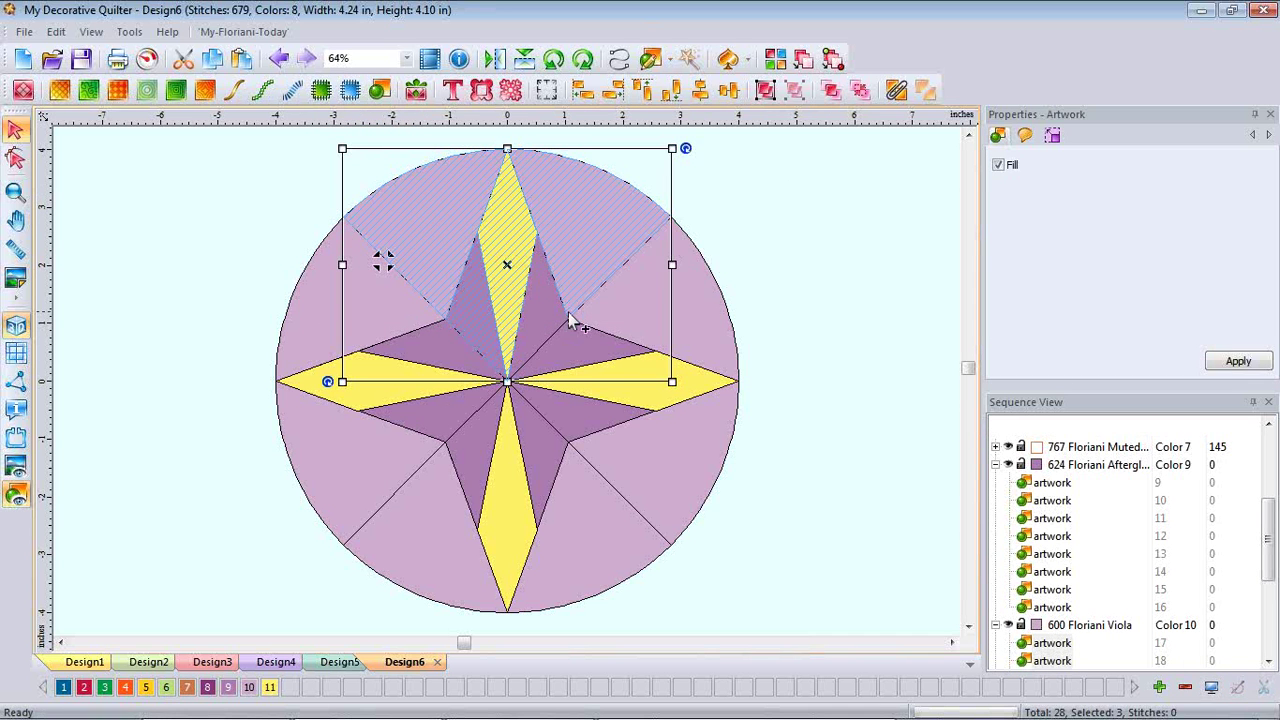
left_click(526, 320, "ctrl")
left_click(527, 320, "ctrl")
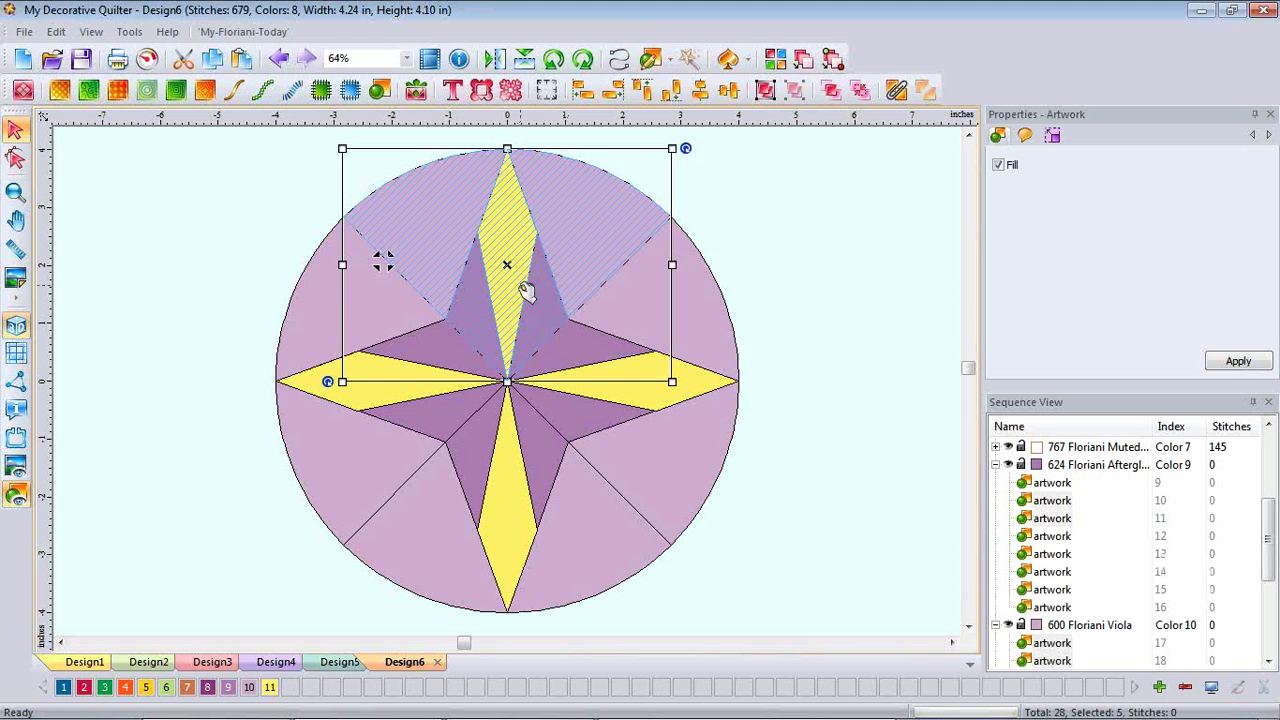
left_click_drag(527, 296, 863, 286)
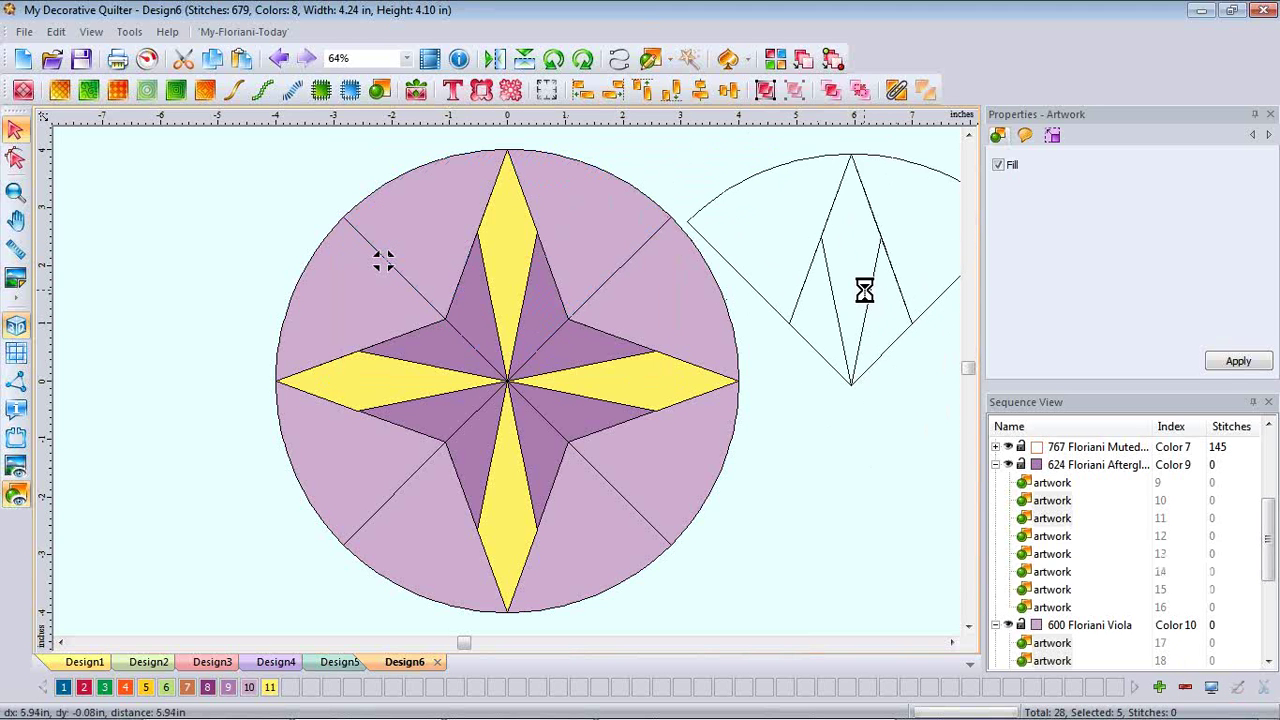
left_click(787, 476)
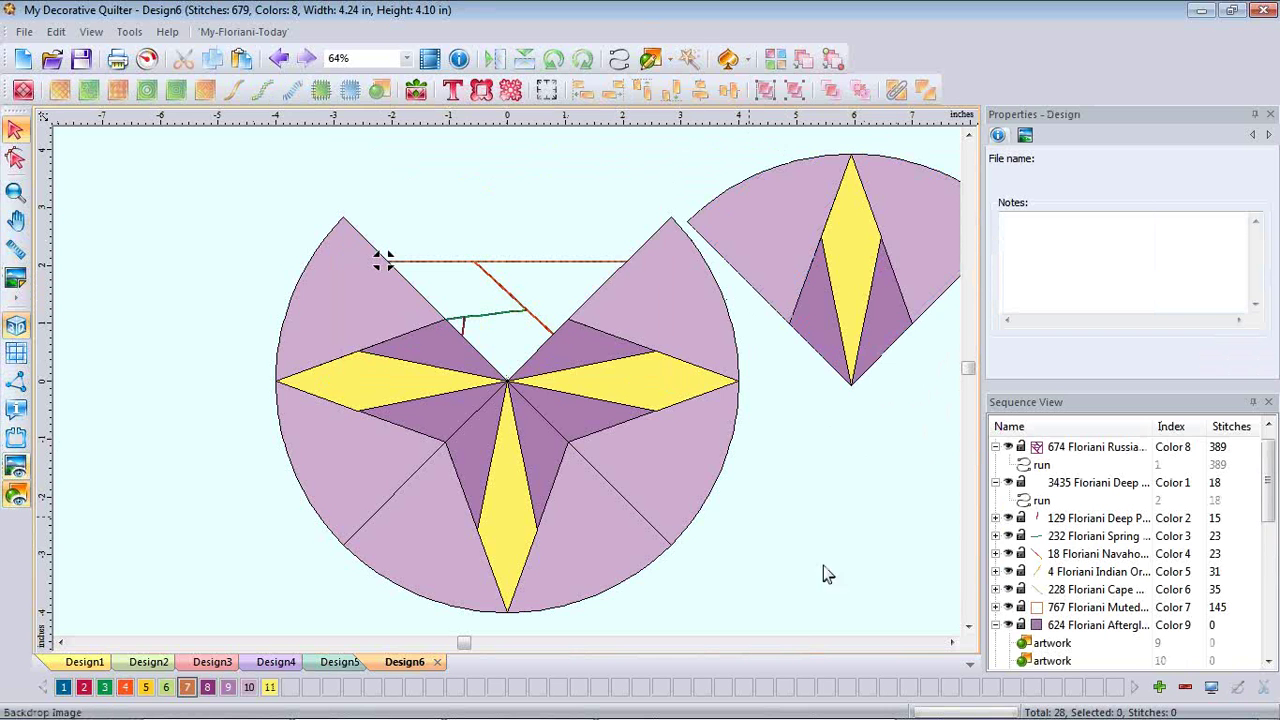
left_click(952, 642)
left_click(952, 642)
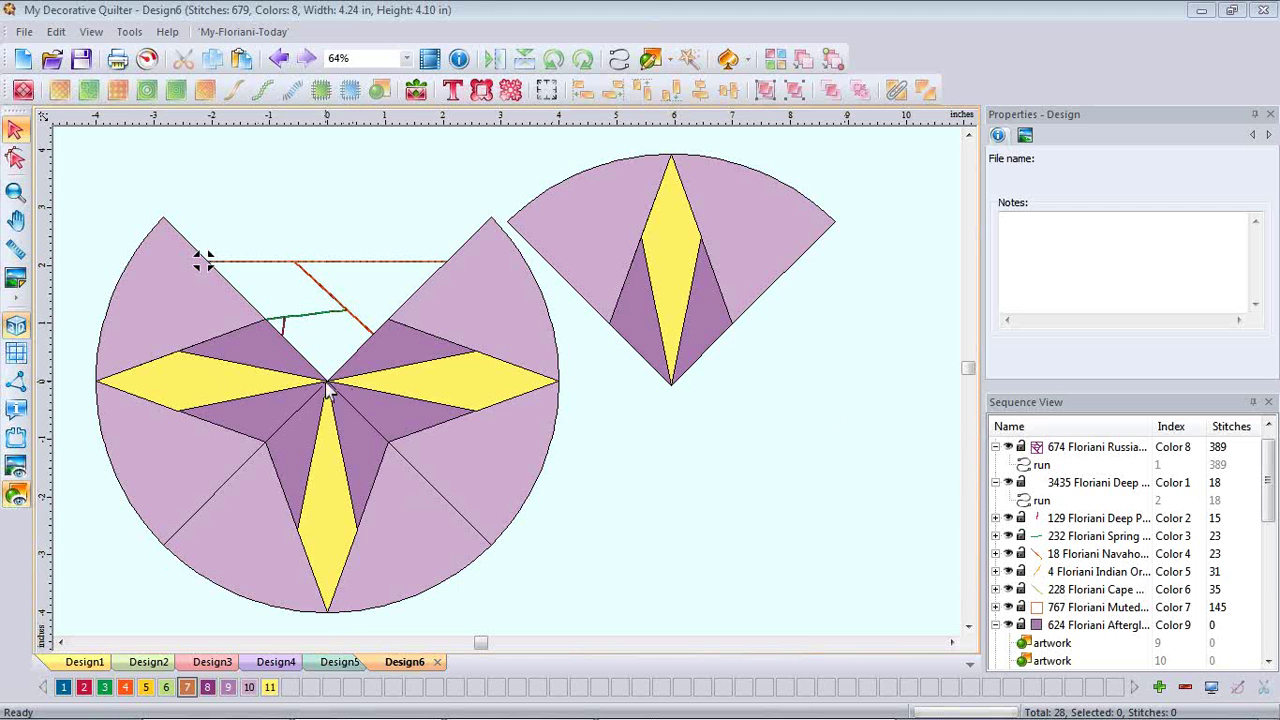
Browse the block library's Foundation Alphabet, Foundation Baskets, Kaleidoscope, Eight Patch and Misc Blocks categories, and close it without inserting a block.
left_click(22, 93)
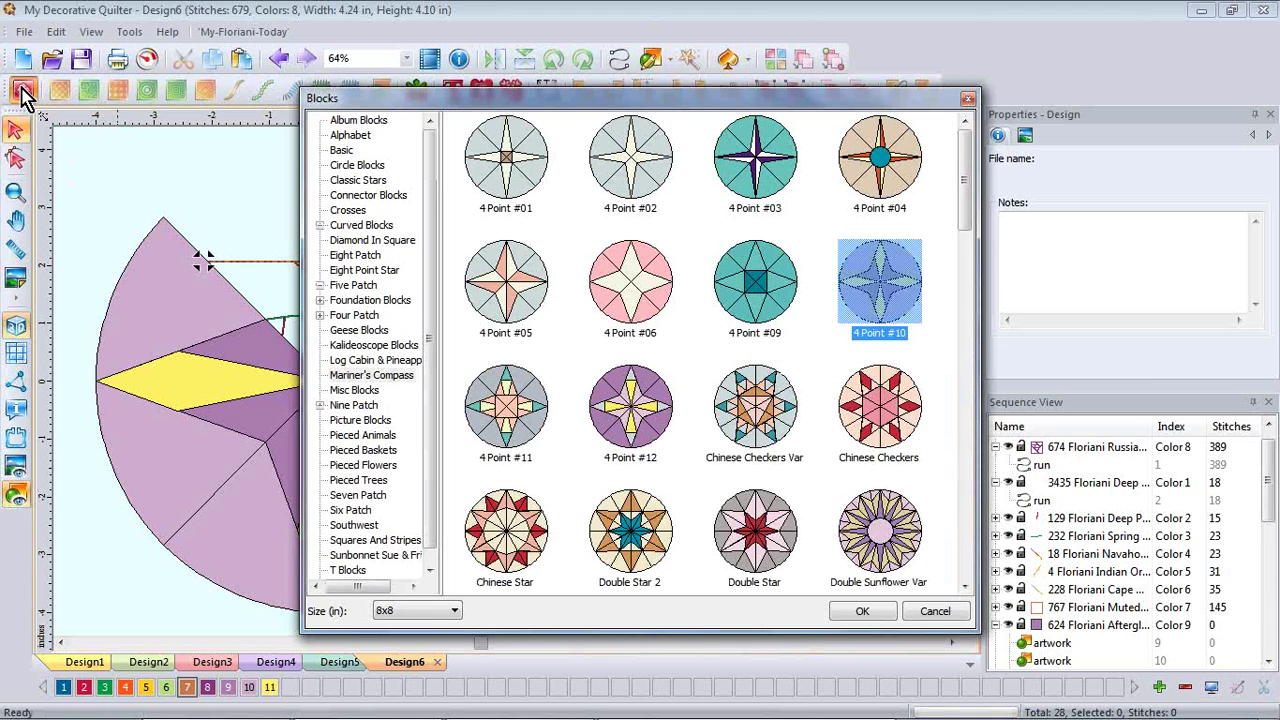
left_click_drag(429, 157, 434, 205)
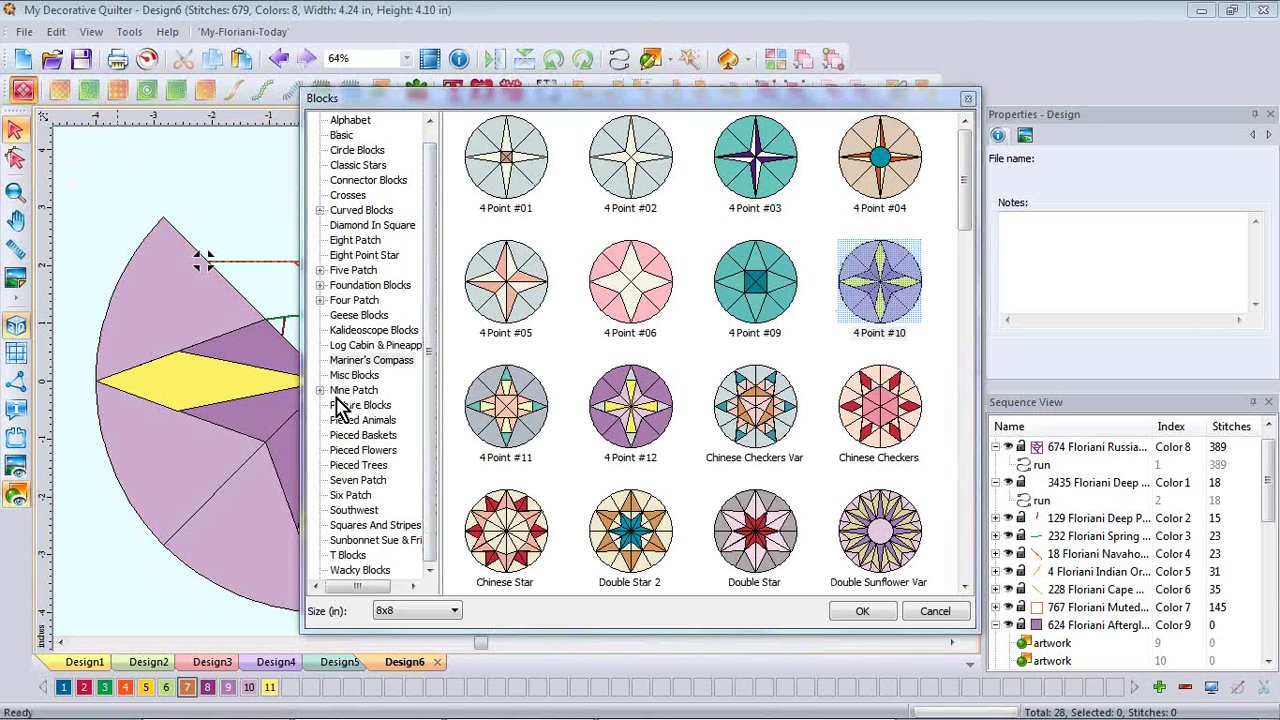
left_click(320, 285)
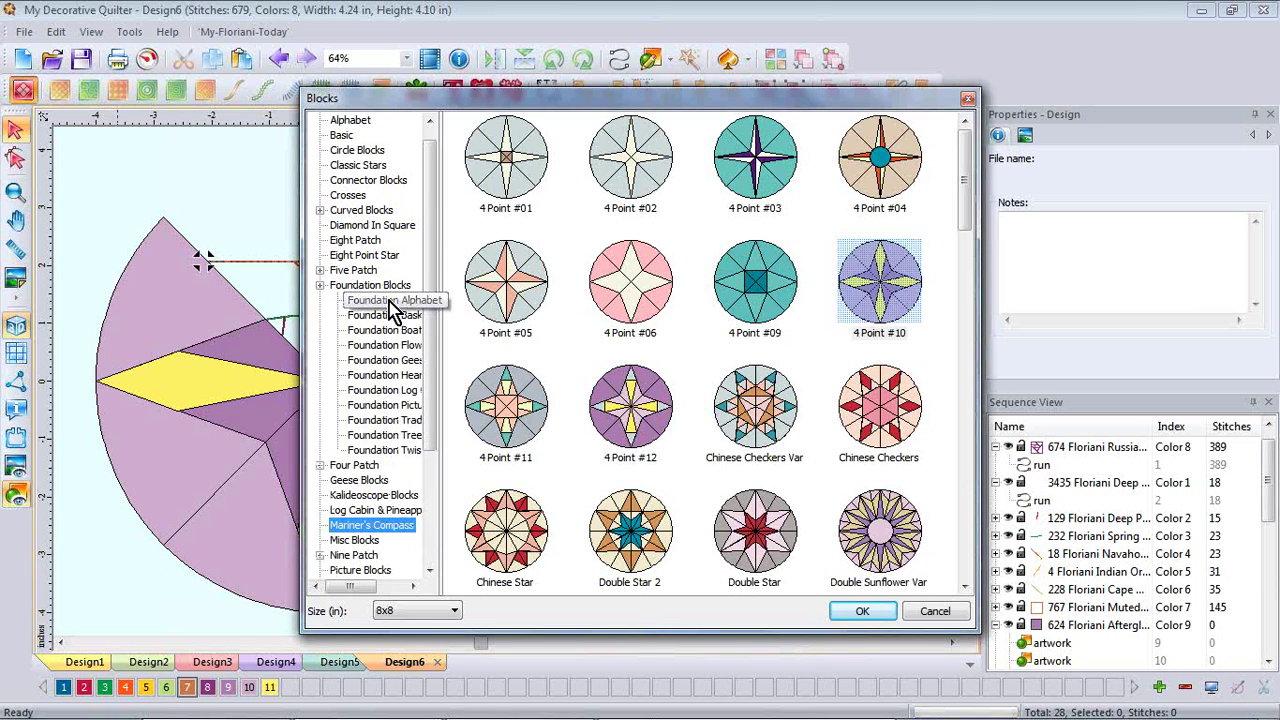
left_click(390, 302)
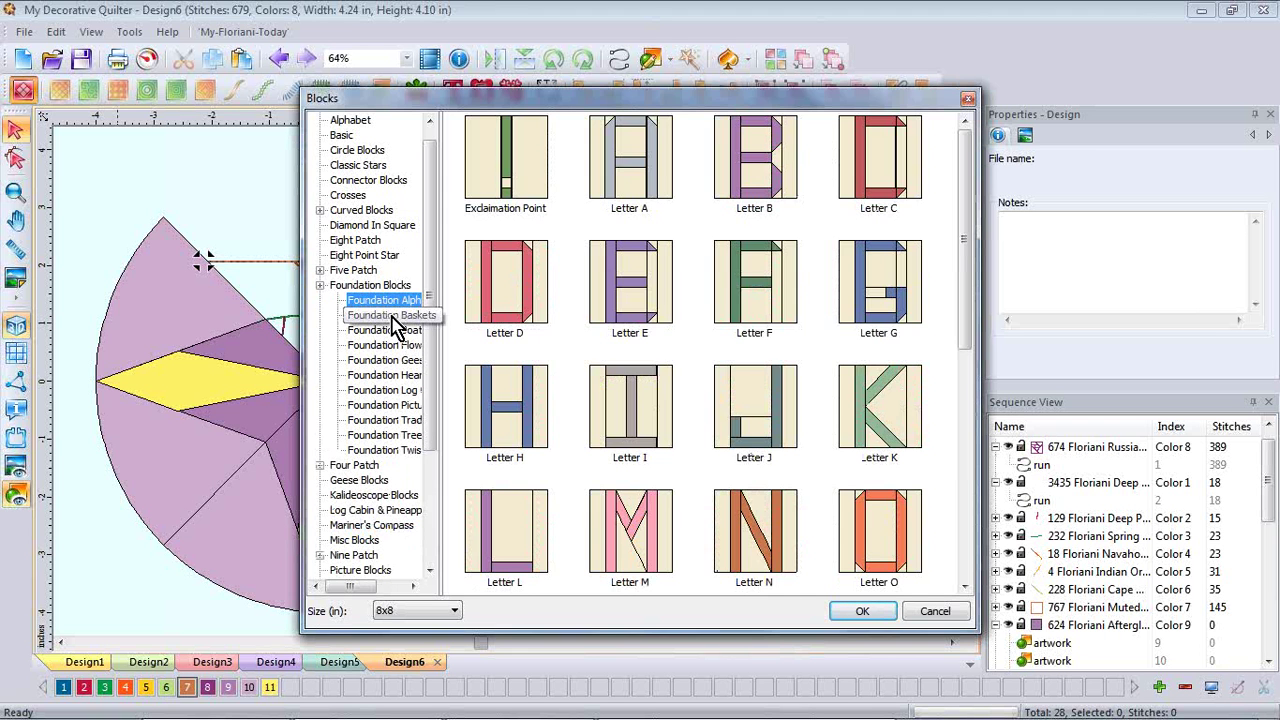
left_click(393, 318)
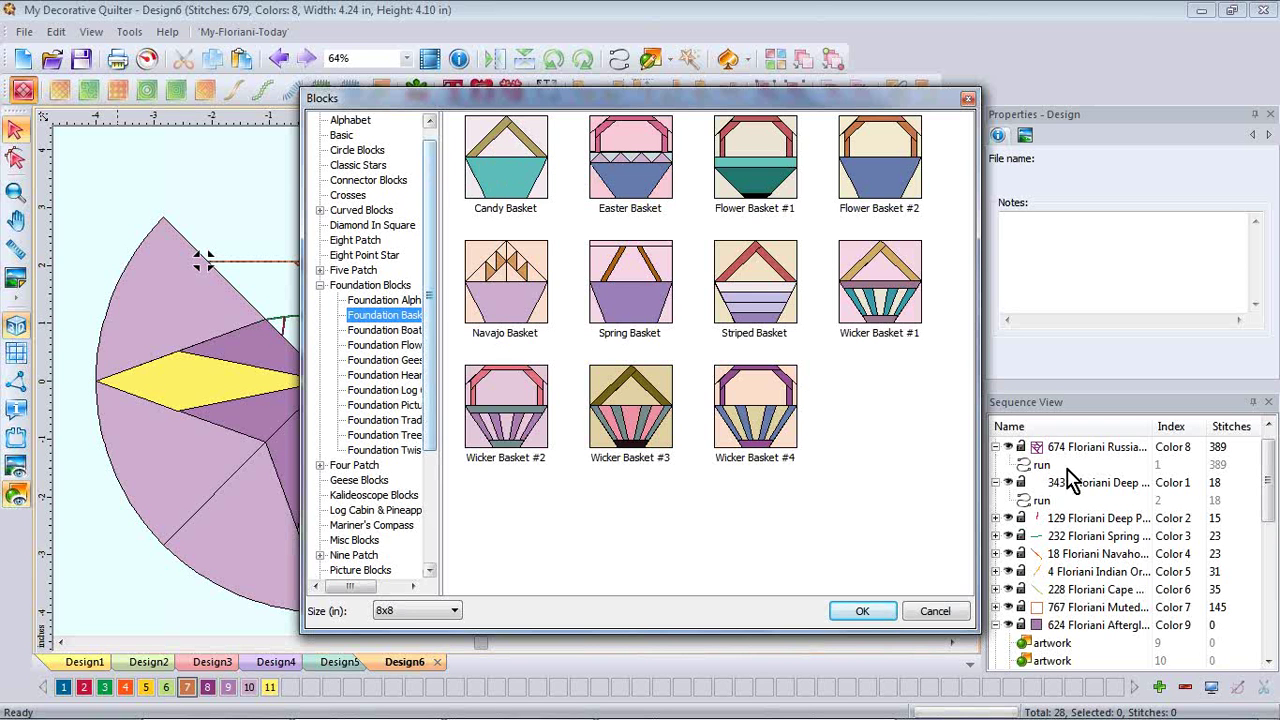
left_click(368, 497)
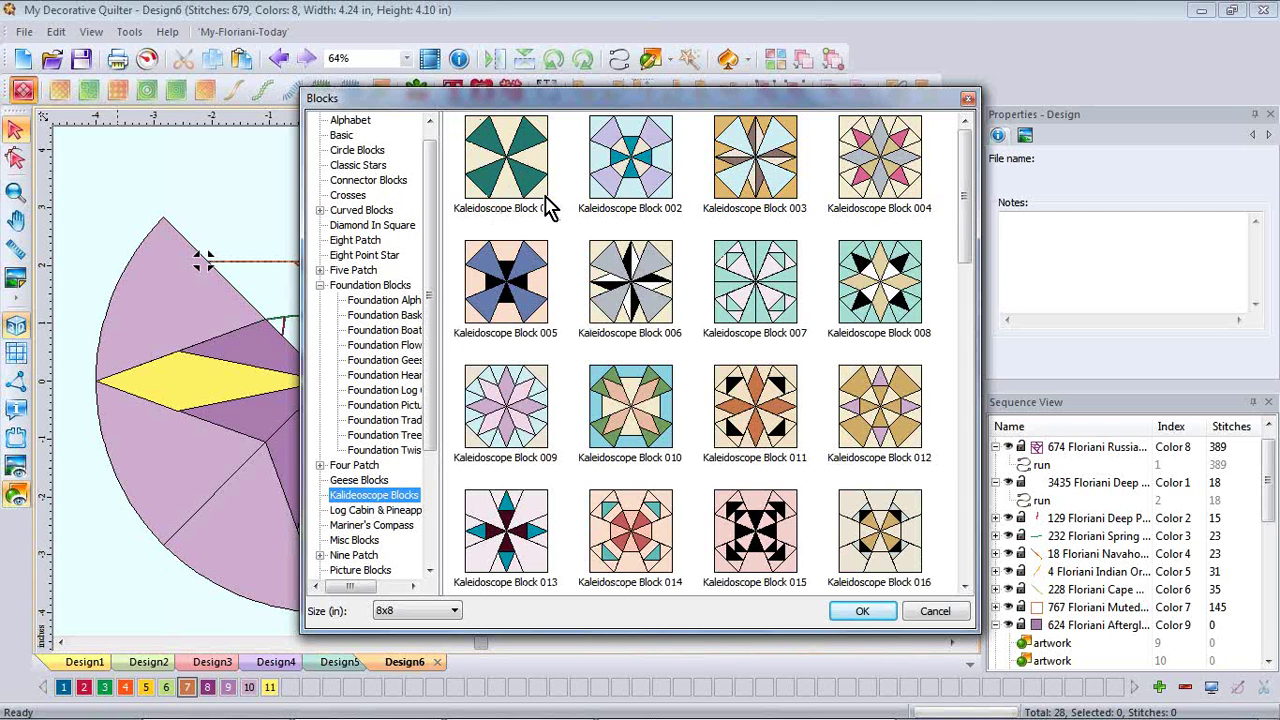
left_click(540, 165)
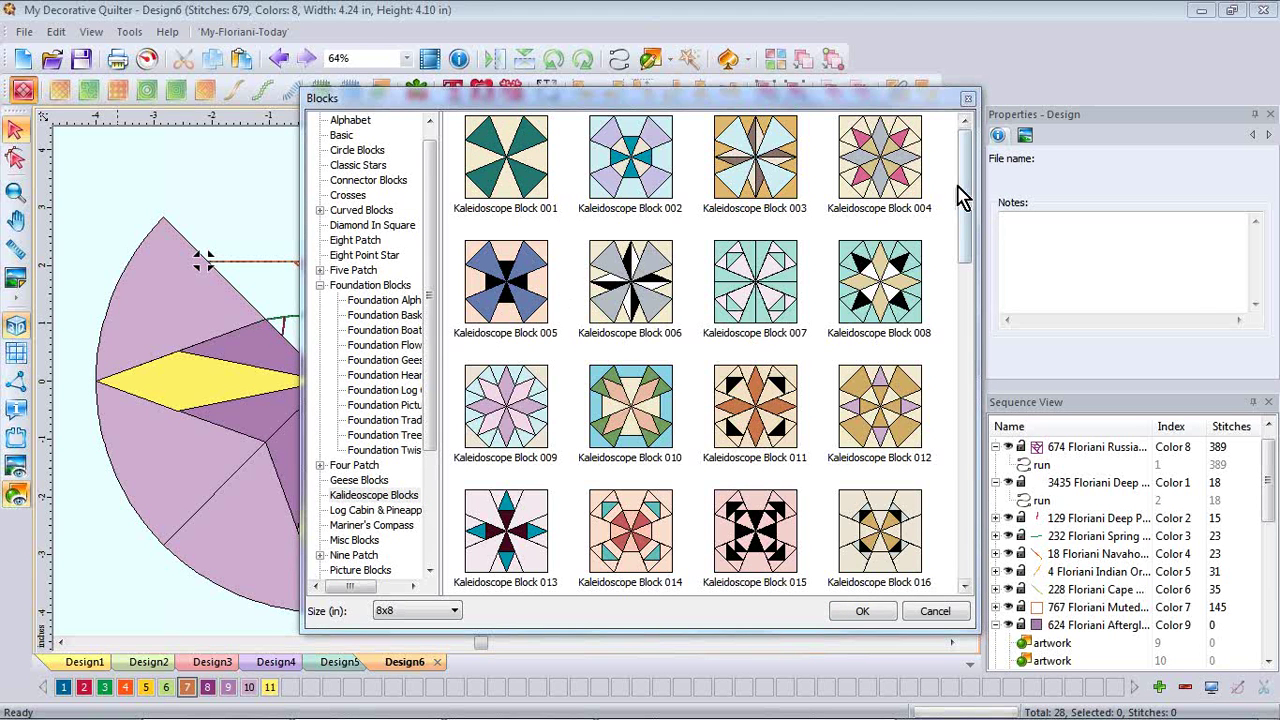
left_click_drag(967, 190, 966, 302)
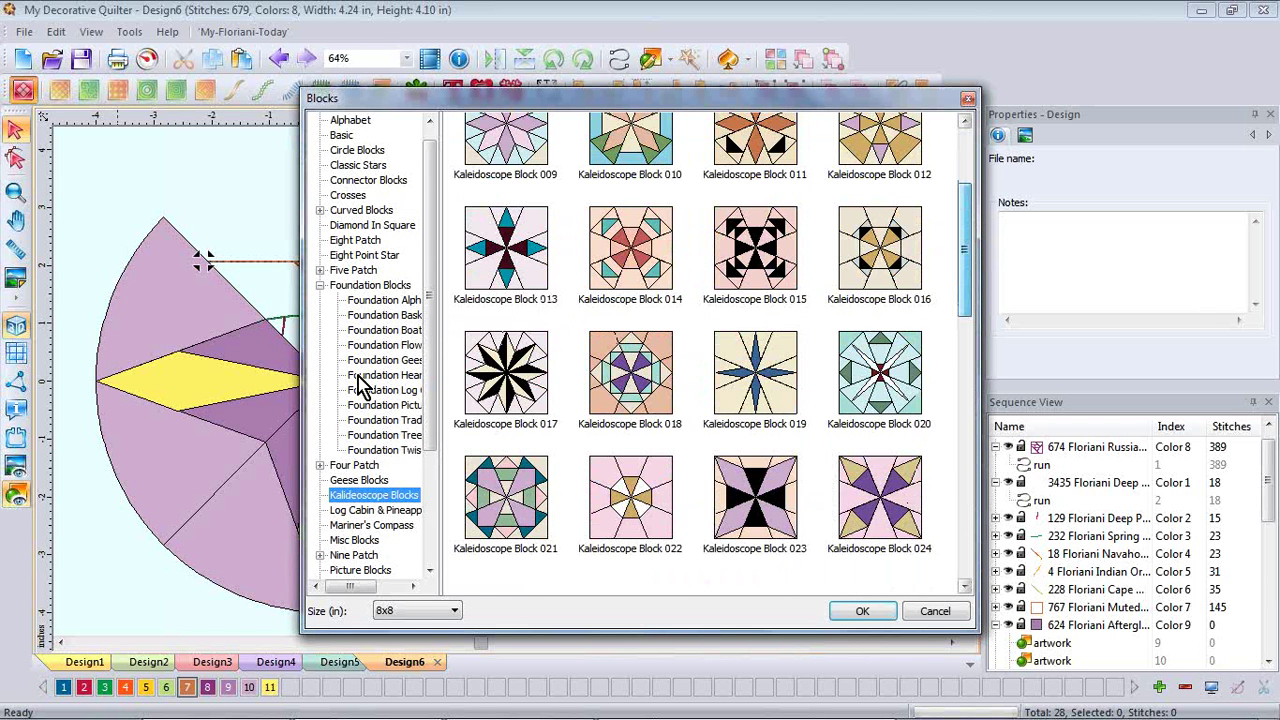
left_click(352, 242)
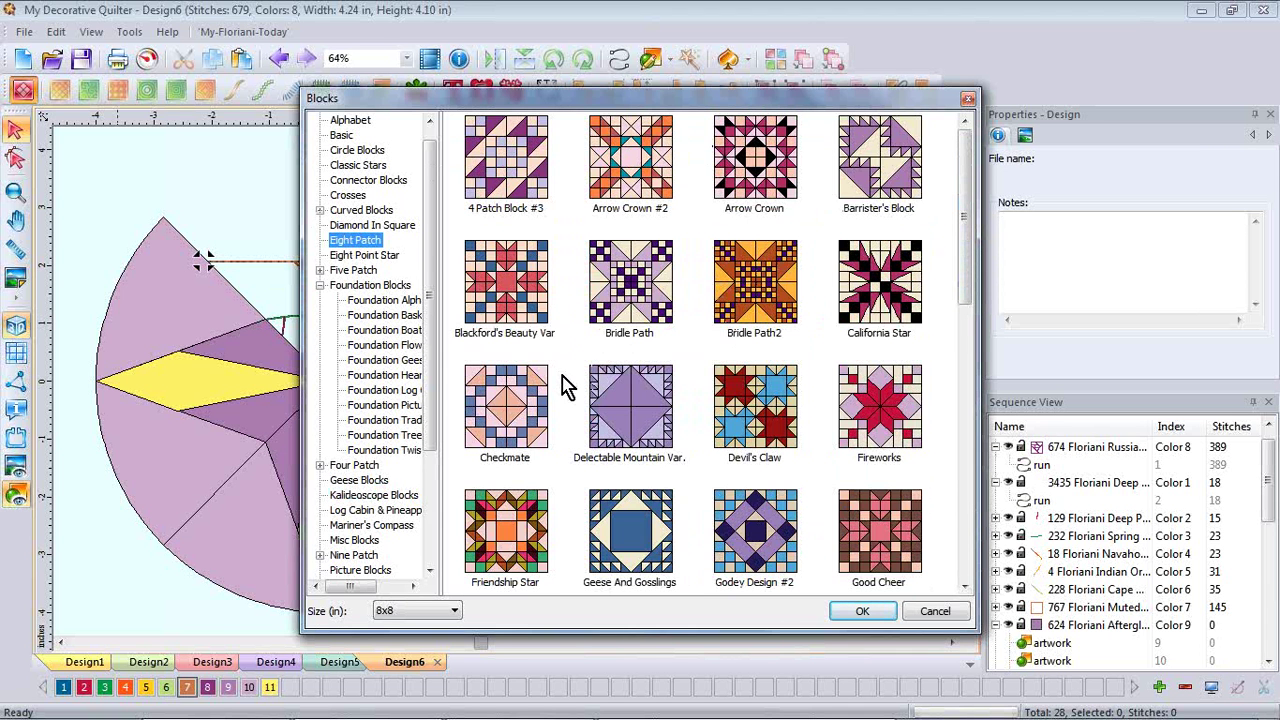
left_click(355, 541)
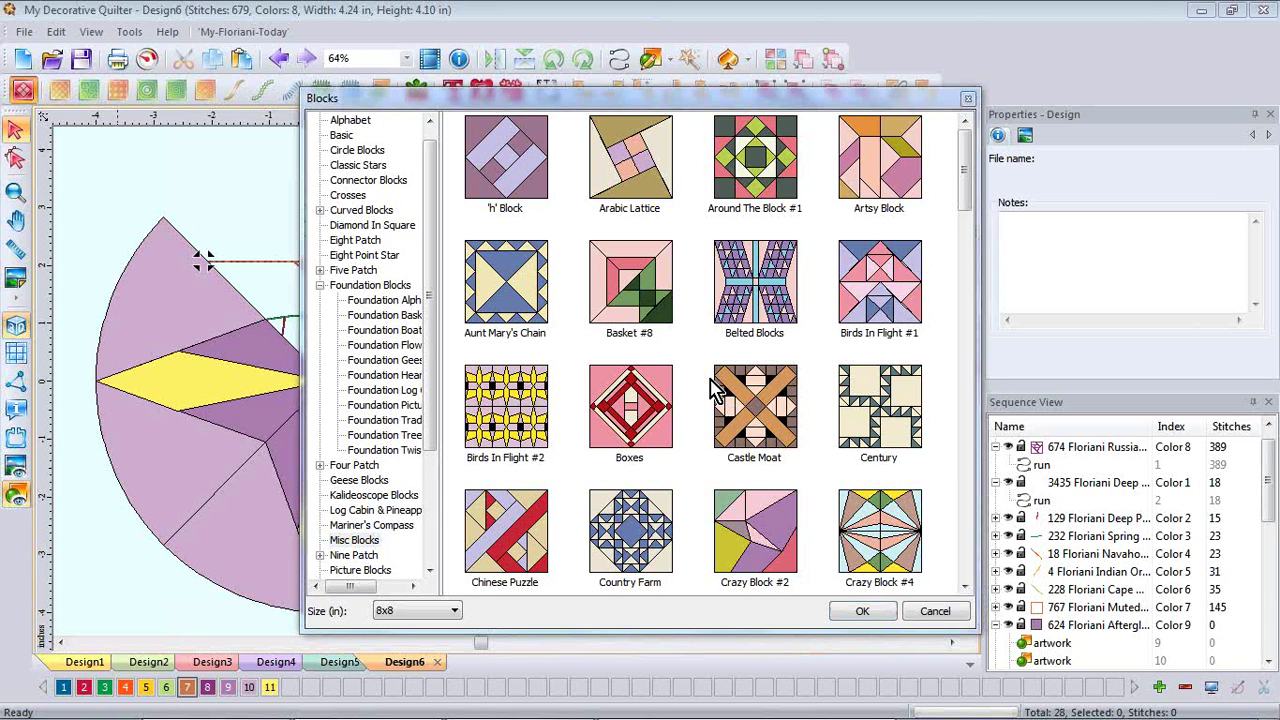
left_click(969, 103)
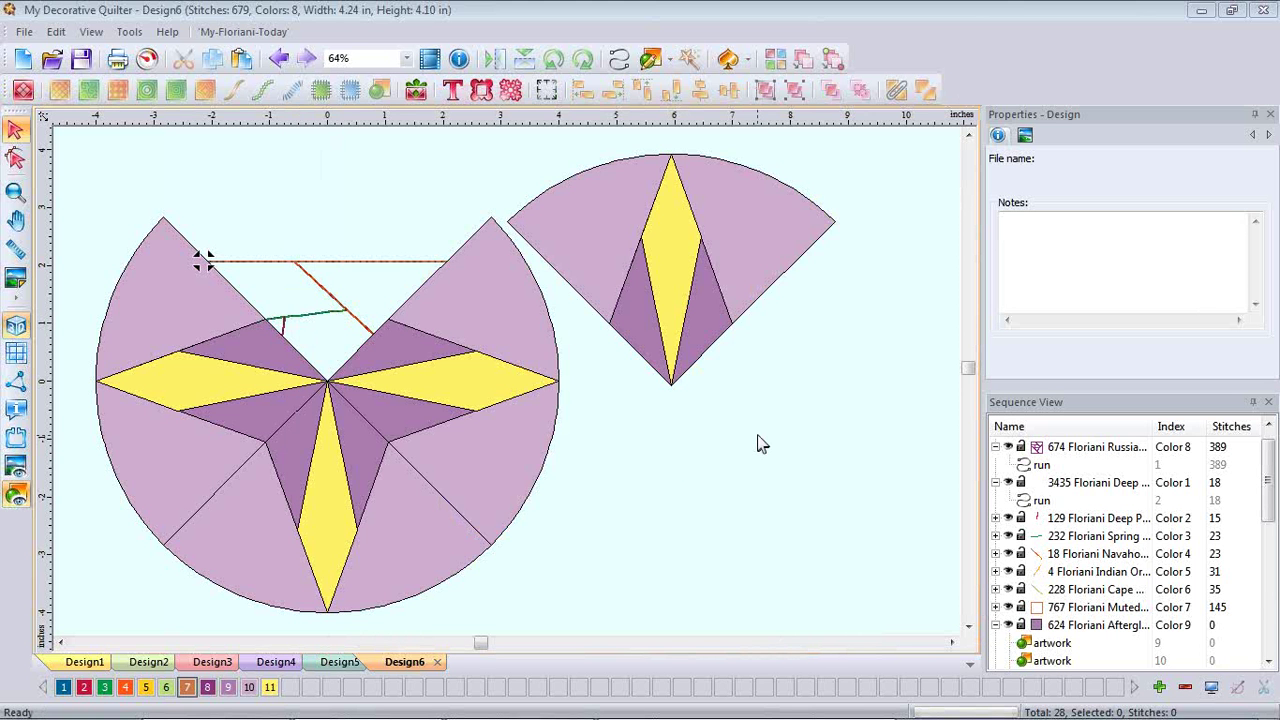